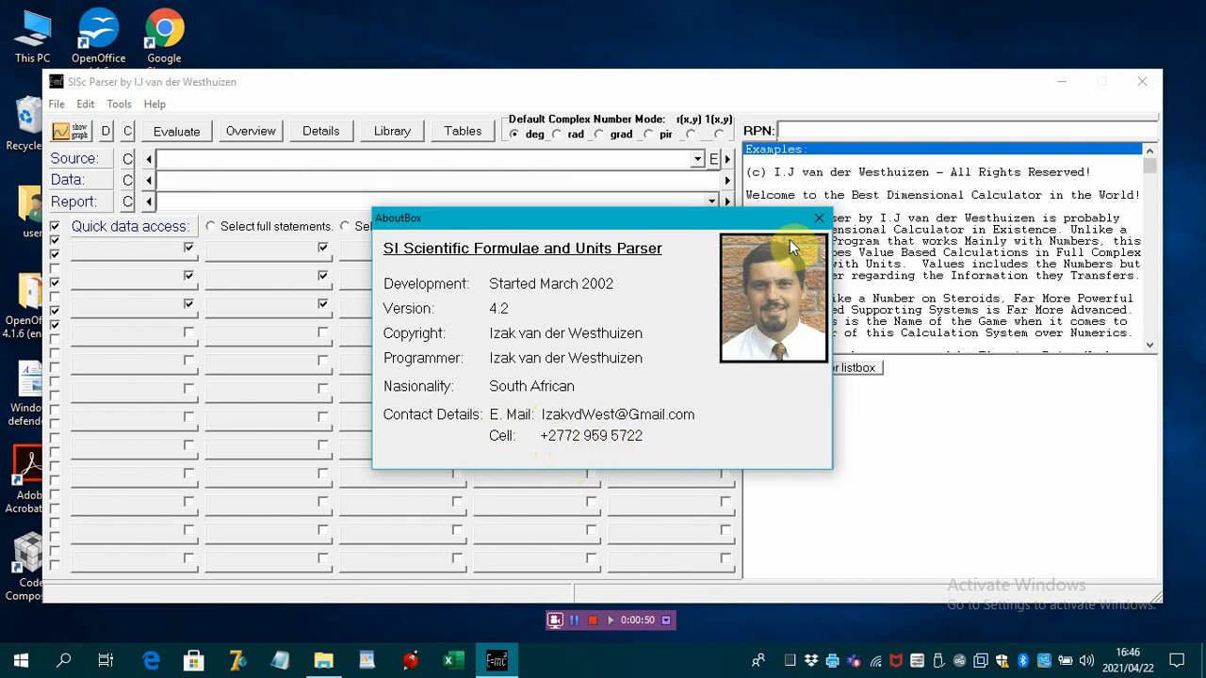
Close the About box, enter 5bar*36kl/h as the source expression and evaluate it.
{"action": "left_click", "coordinate": [818, 220]}
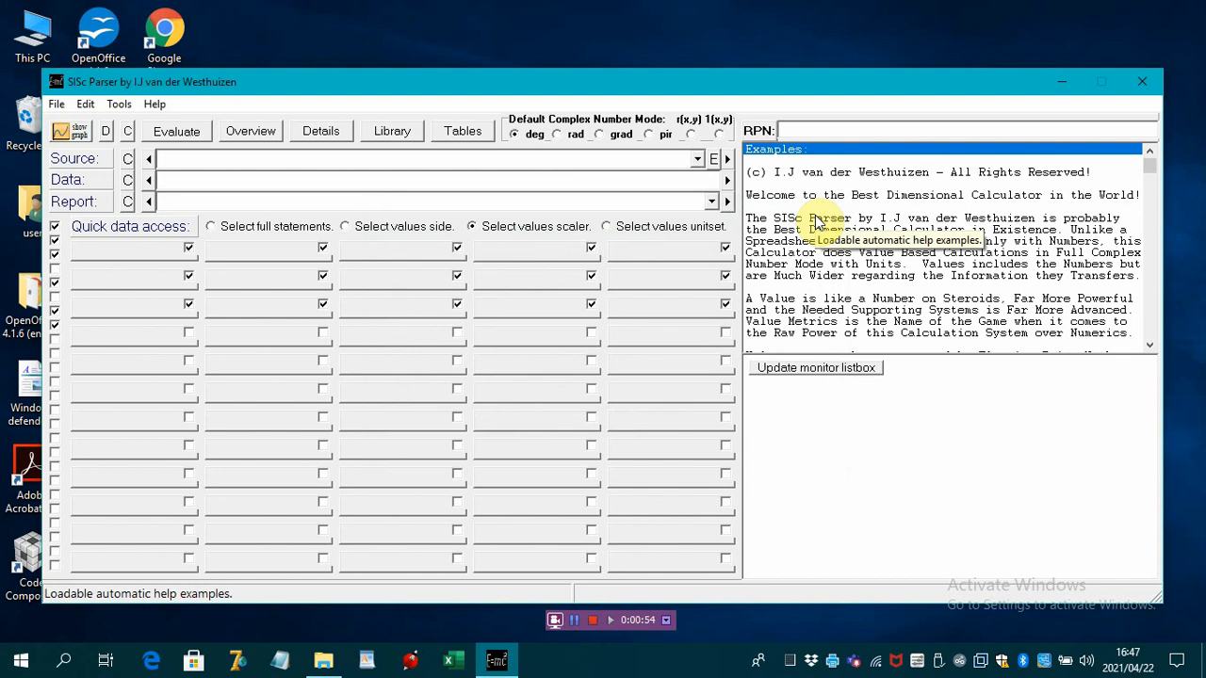
{"action": "left_click", "coordinate": [231, 156]}
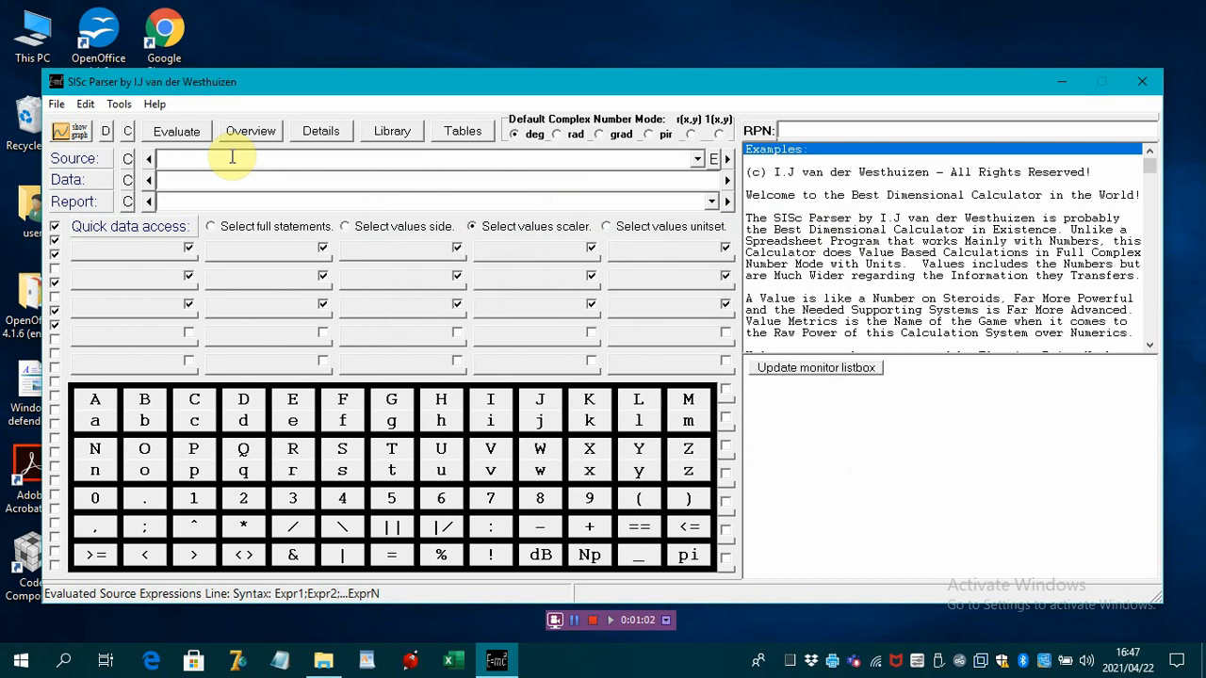
{"action": "type", "text": "5bar"}
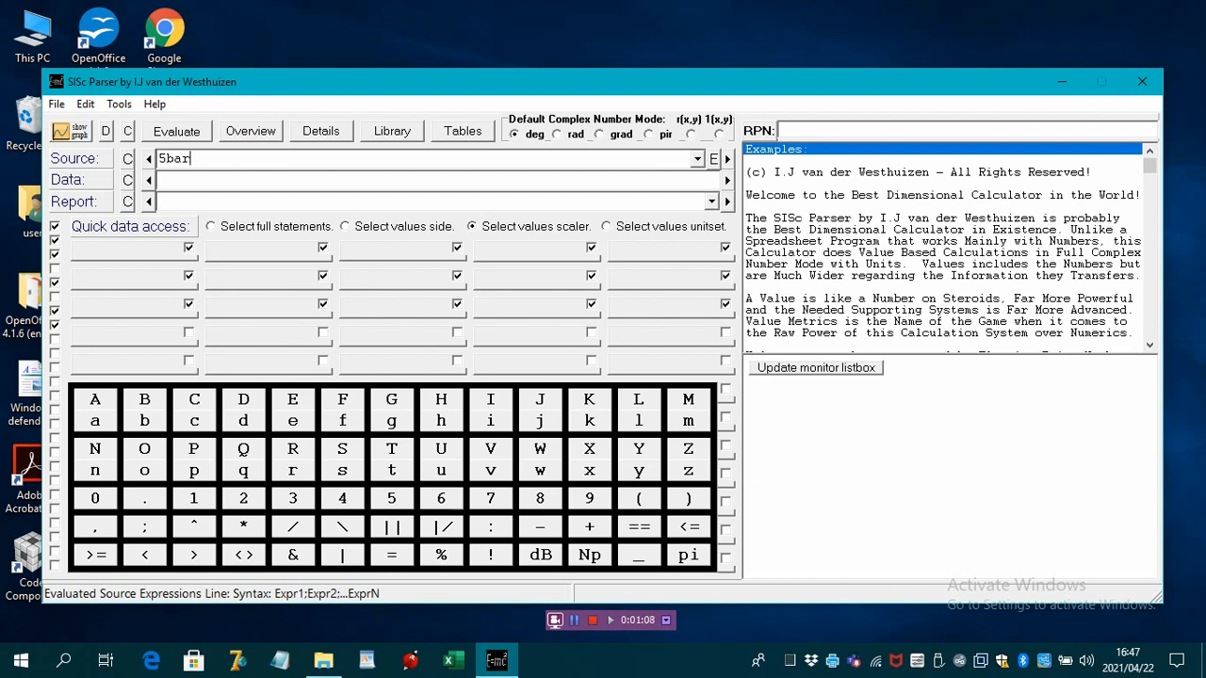
{"action": "type", "text": "*36kl/h"}
{"action": "left_click", "coordinate": [181, 135]}
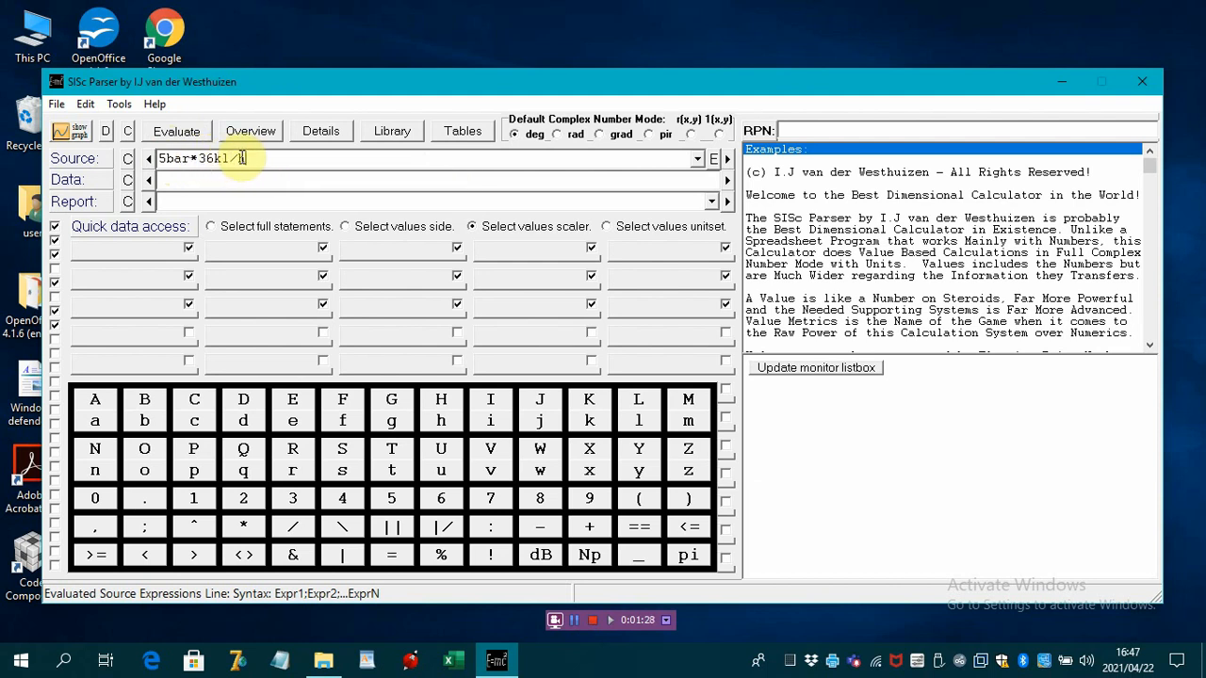
{"action": "left_click", "coordinate": [181, 131]}
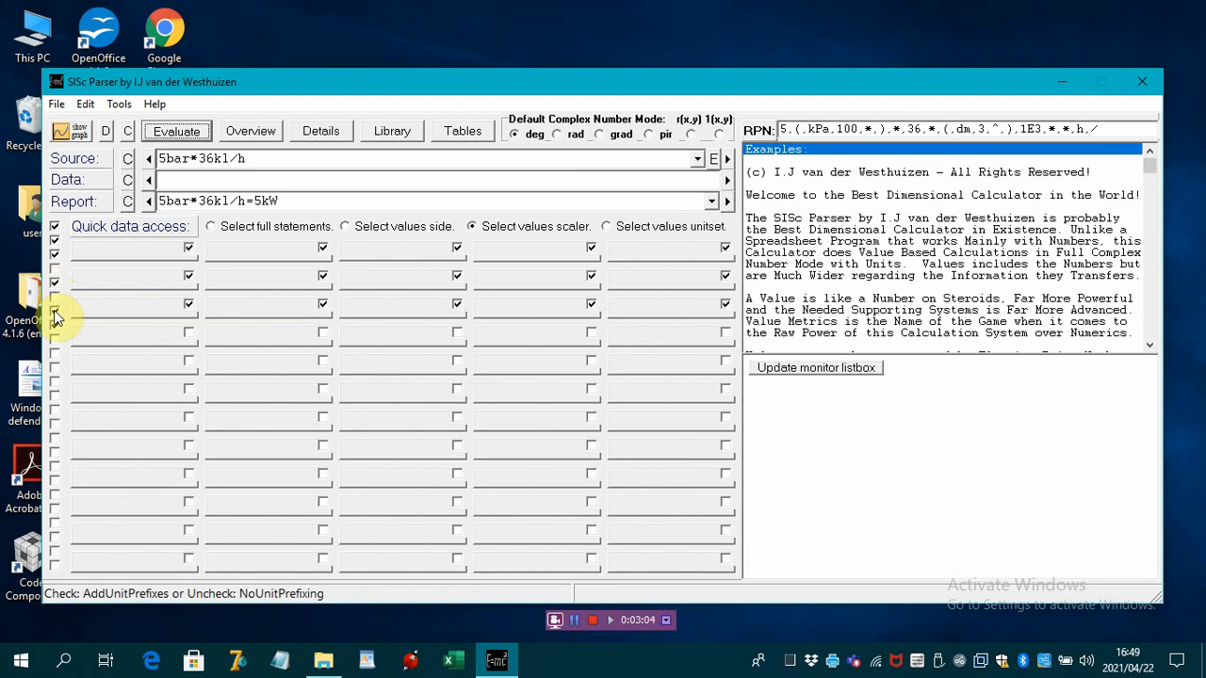
Evaluate the expression with AddUnitPrefixes turned off, and once more with MatchHighUnits turned off as well.
{"action": "left_click", "coordinate": [55, 314]}
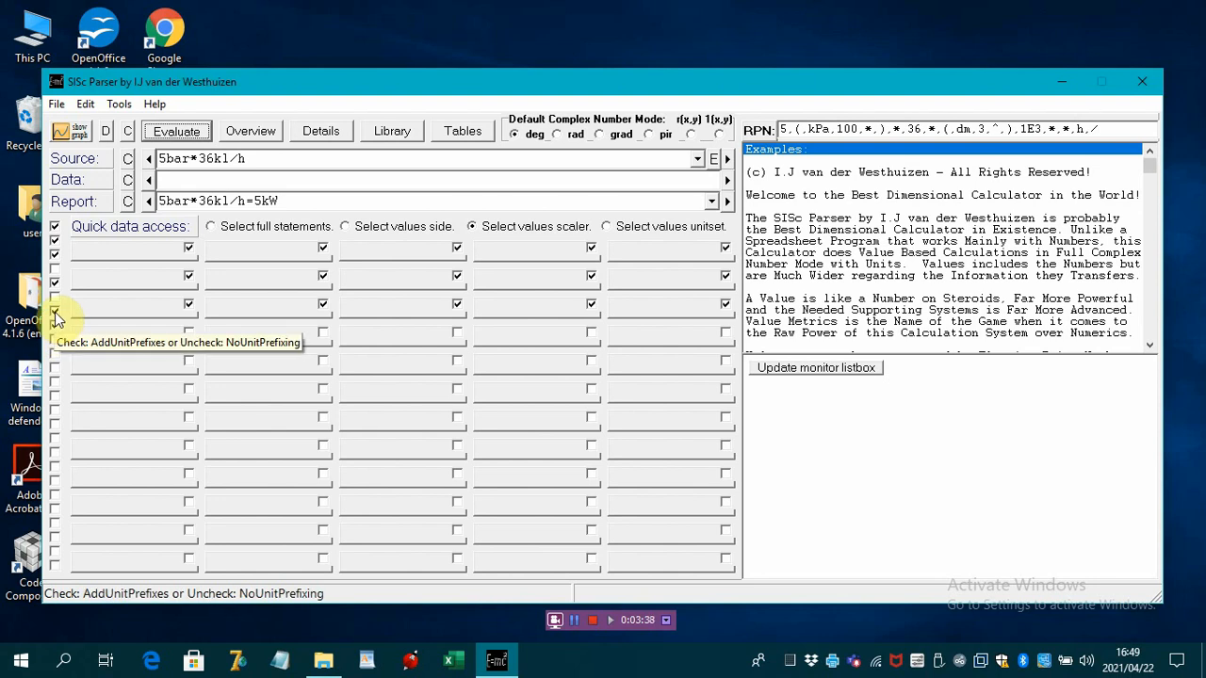
{"action": "left_click", "coordinate": [54, 312]}
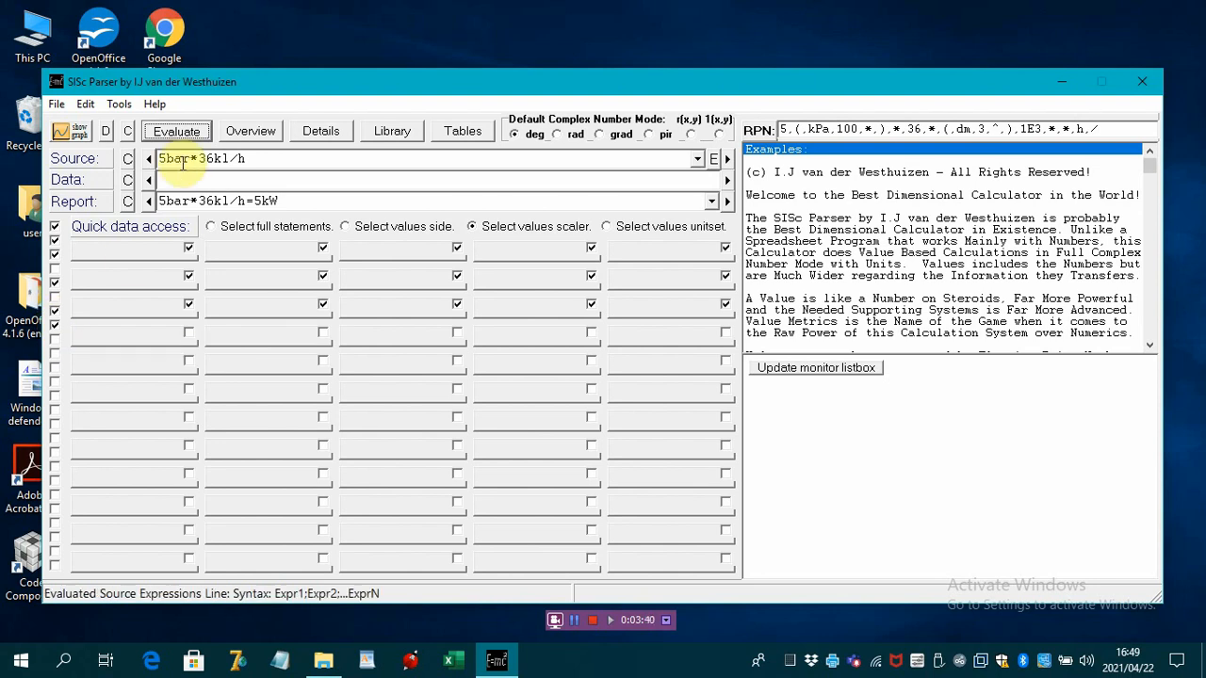
{"action": "left_click", "coordinate": [193, 134]}
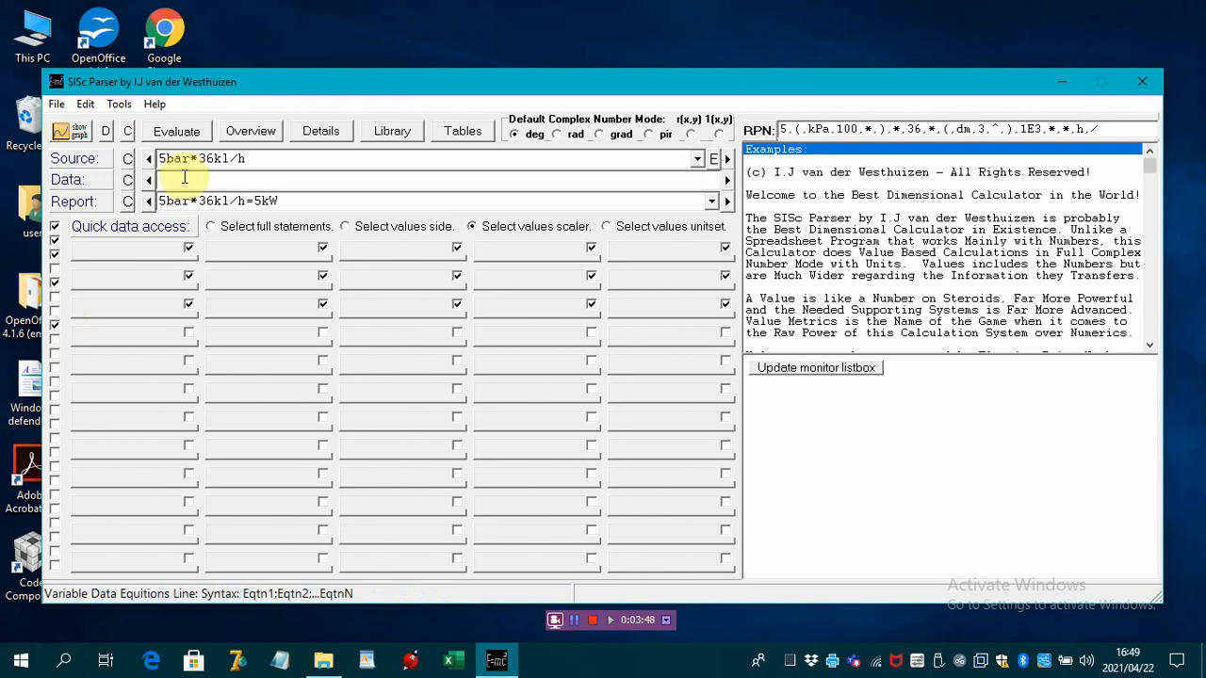
{"action": "left_click", "coordinate": [189, 135]}
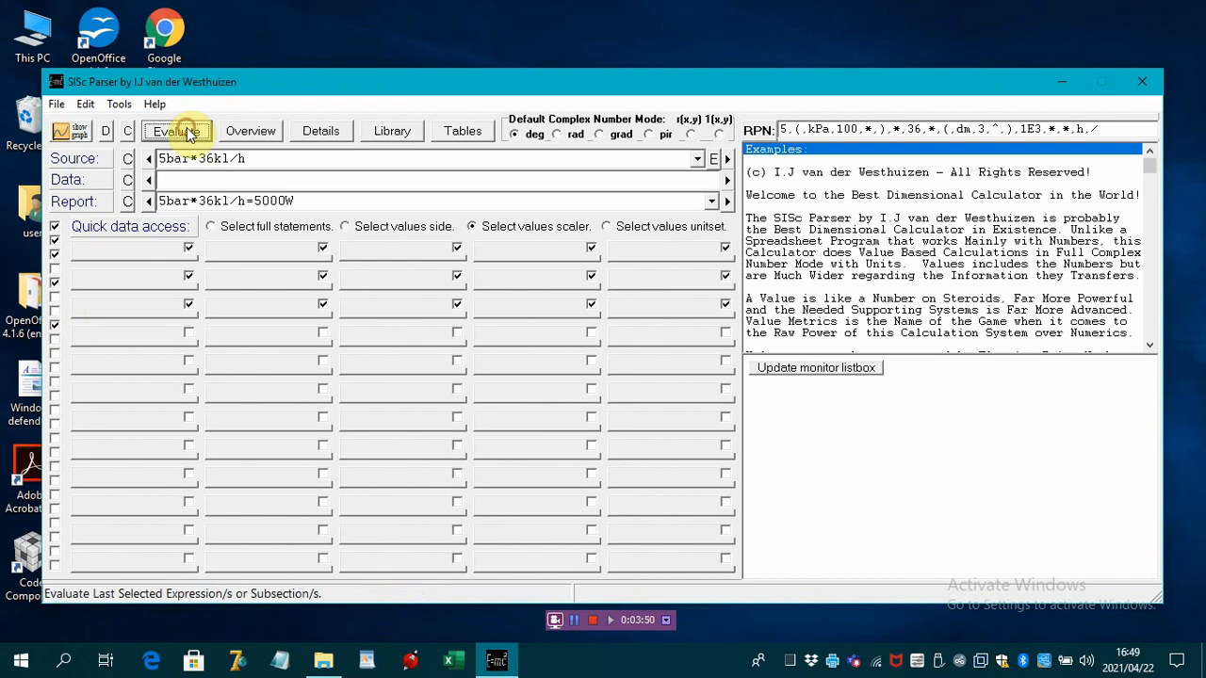
{"action": "left_click", "coordinate": [55, 326]}
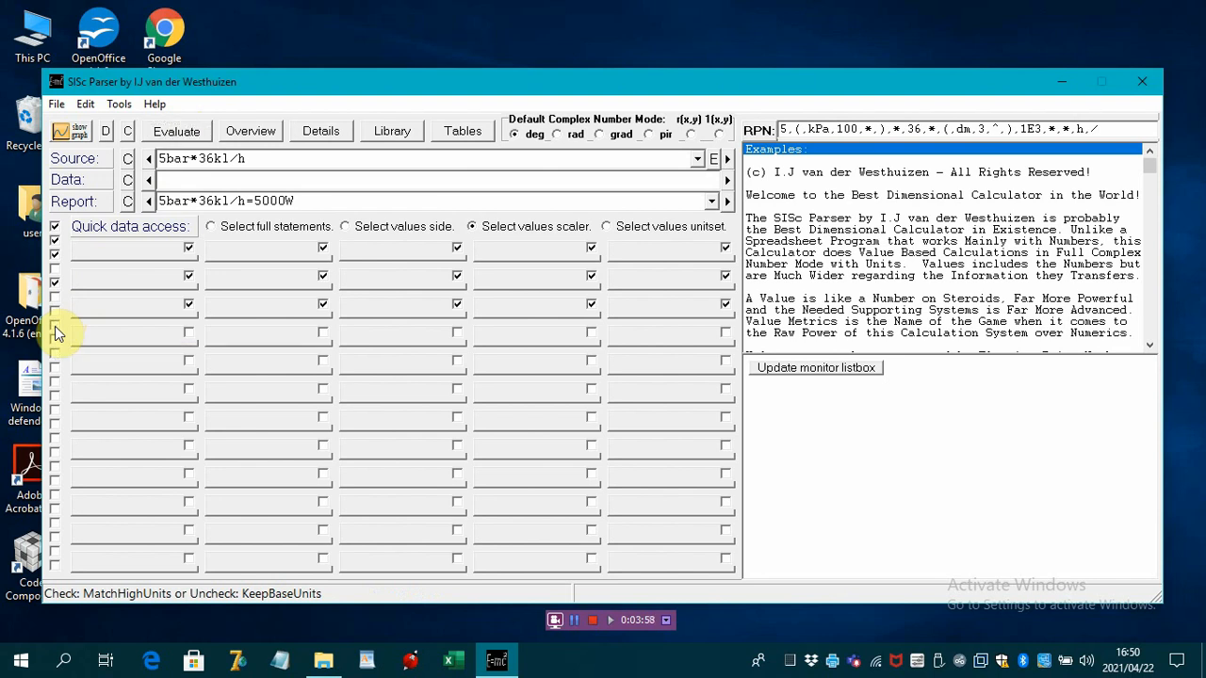
{"action": "left_click", "coordinate": [189, 135]}
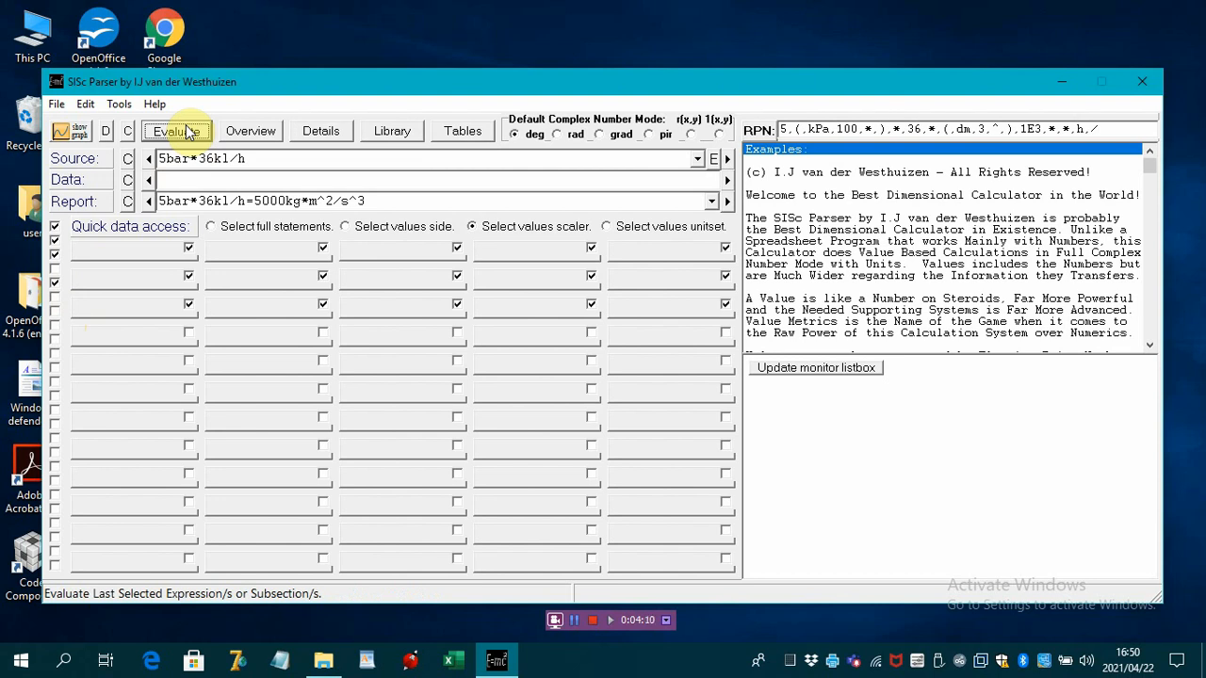
Turn AddUnitPrefixes and MatchHighUnits back on and re-evaluate the expression.
{"action": "left_click", "coordinate": [56, 330]}
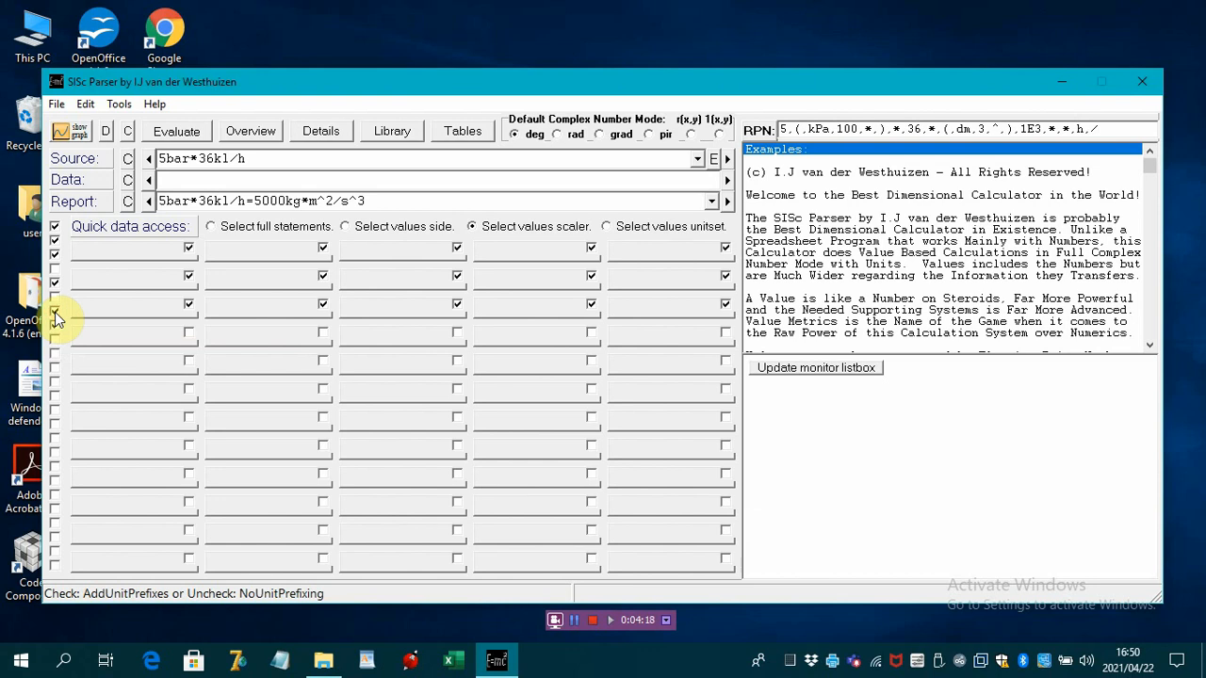
{"action": "left_click", "coordinate": [177, 131]}
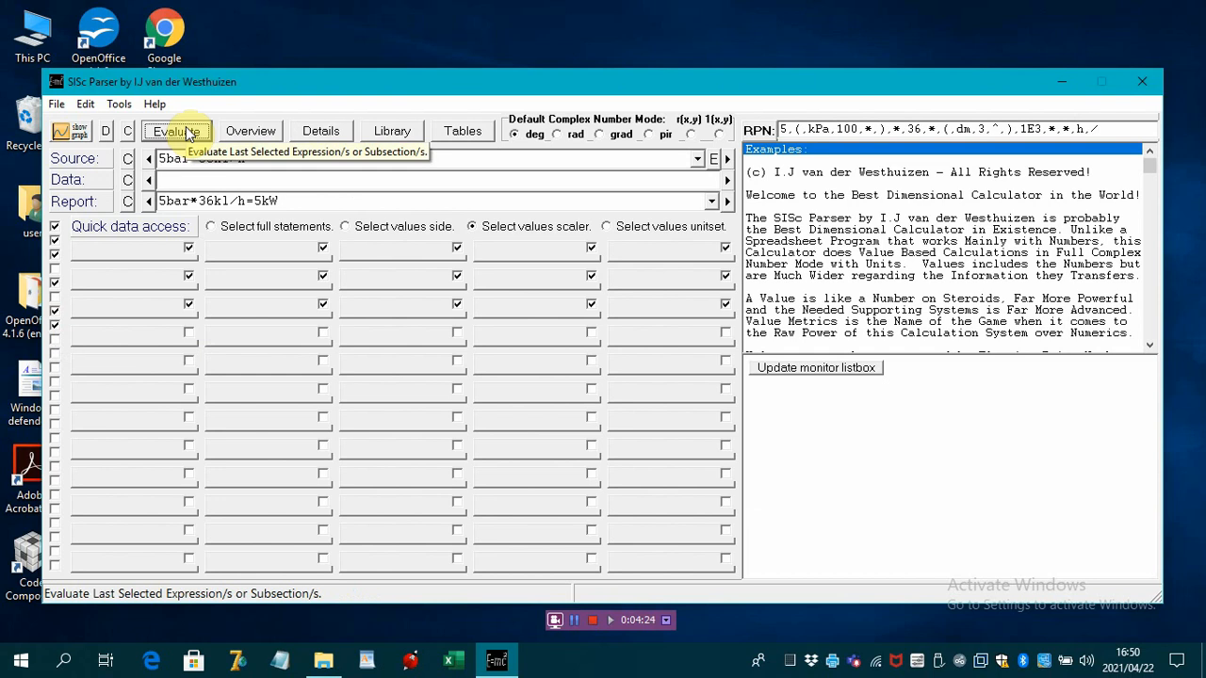
Turn off AddUnitPrefixes and MatchHighUnits one after the other again, evaluating the expression after each change.
{"action": "left_click", "coordinate": [55, 312]}
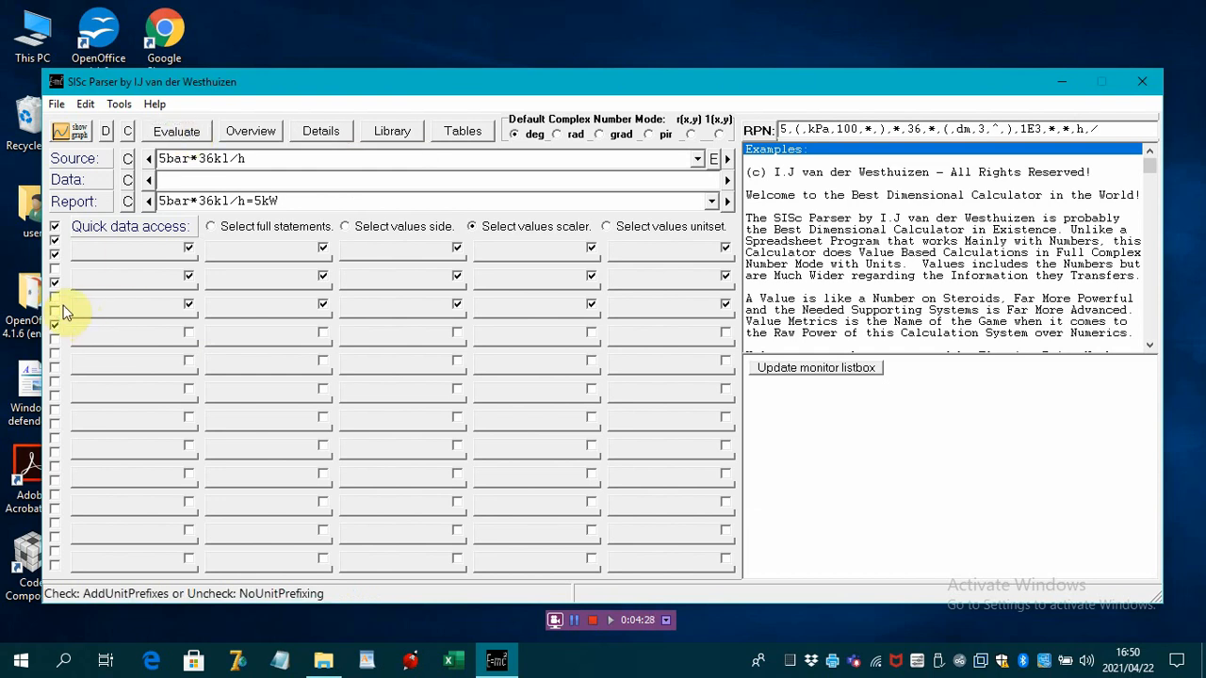
{"action": "left_click", "coordinate": [184, 134]}
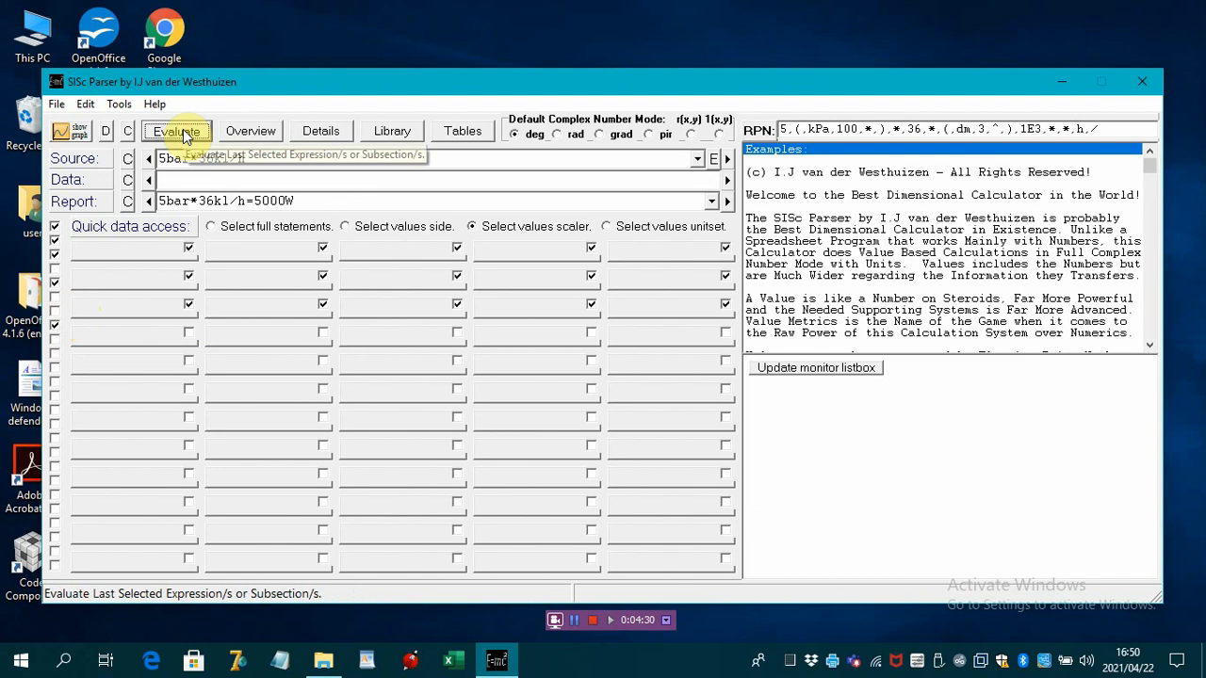
{"action": "left_click", "coordinate": [55, 328]}
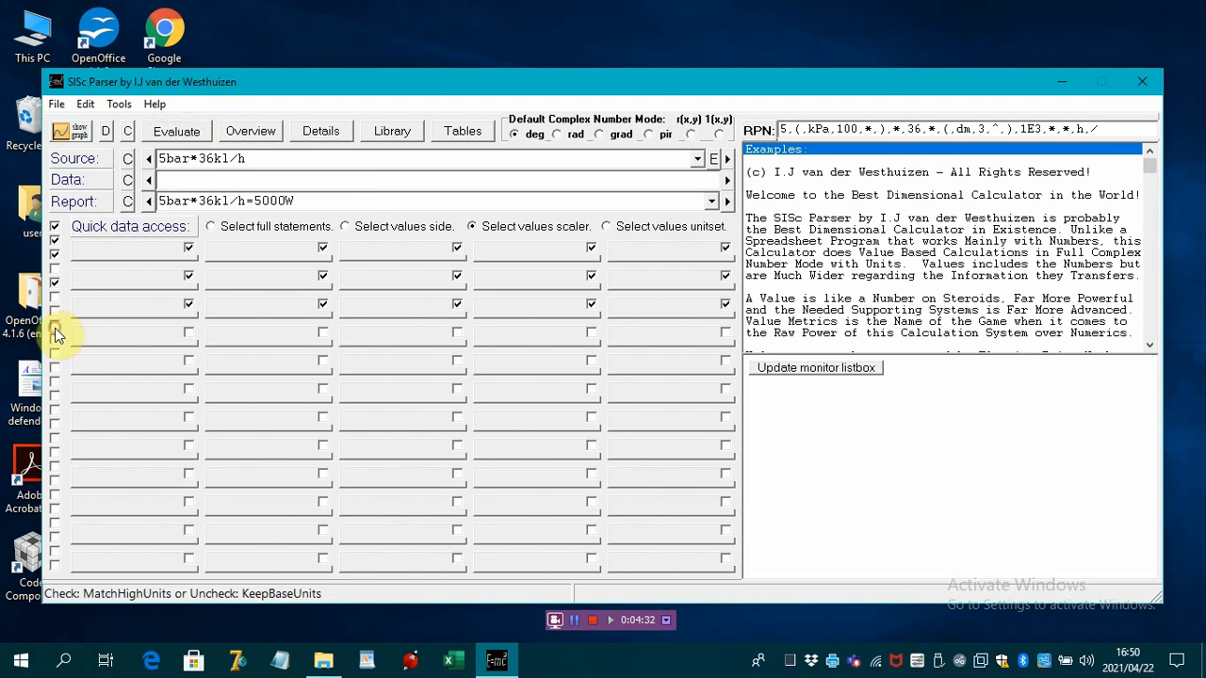
{"action": "left_click", "coordinate": [182, 133]}
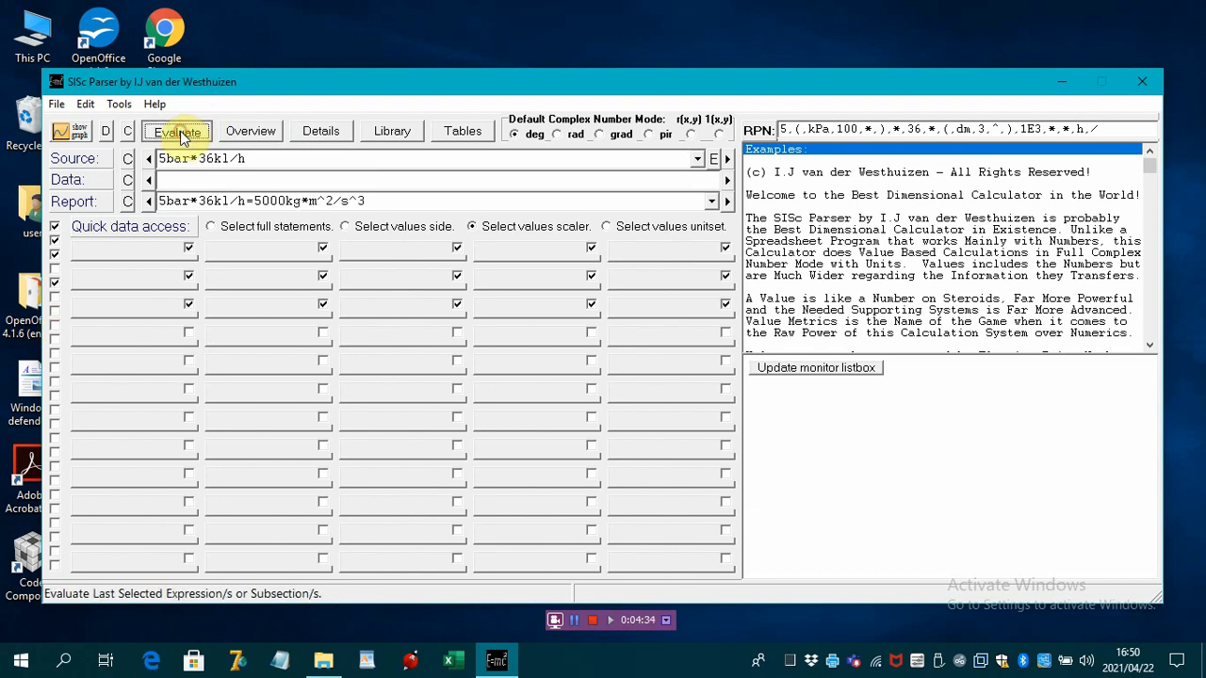
Re-enable the AddUnitPrefixes and MatchHighUnits options.
{"action": "left_click", "coordinate": [56, 310]}
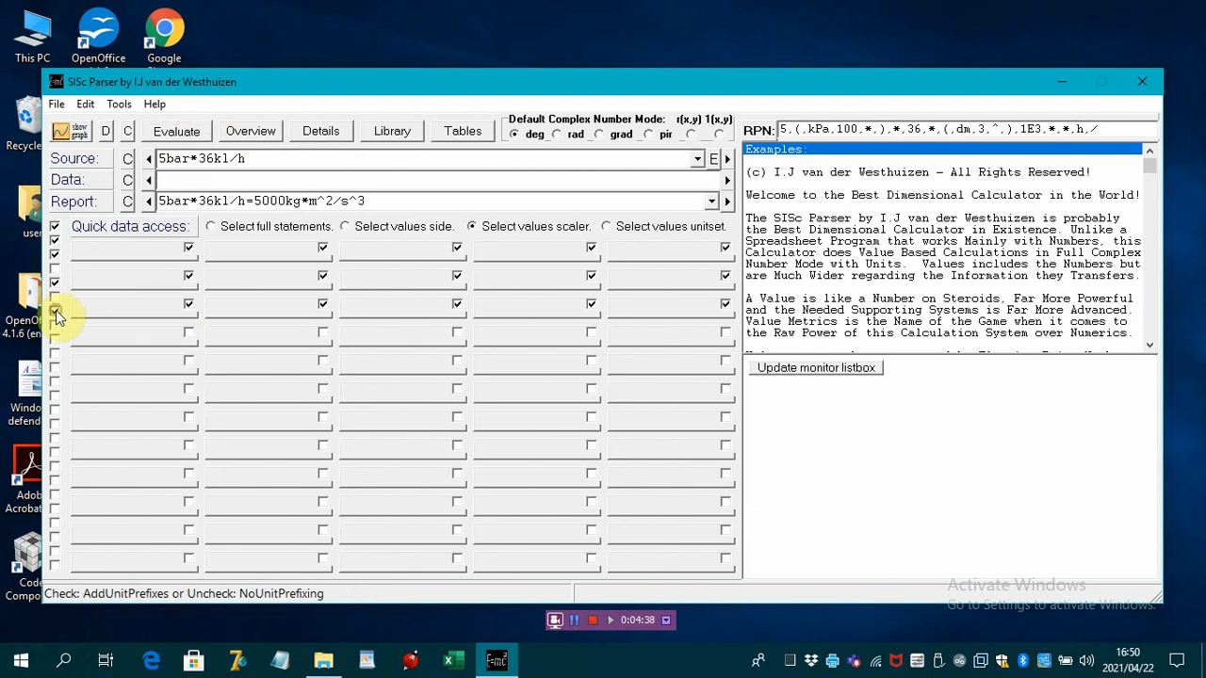
{"action": "left_click", "coordinate": [55, 330]}
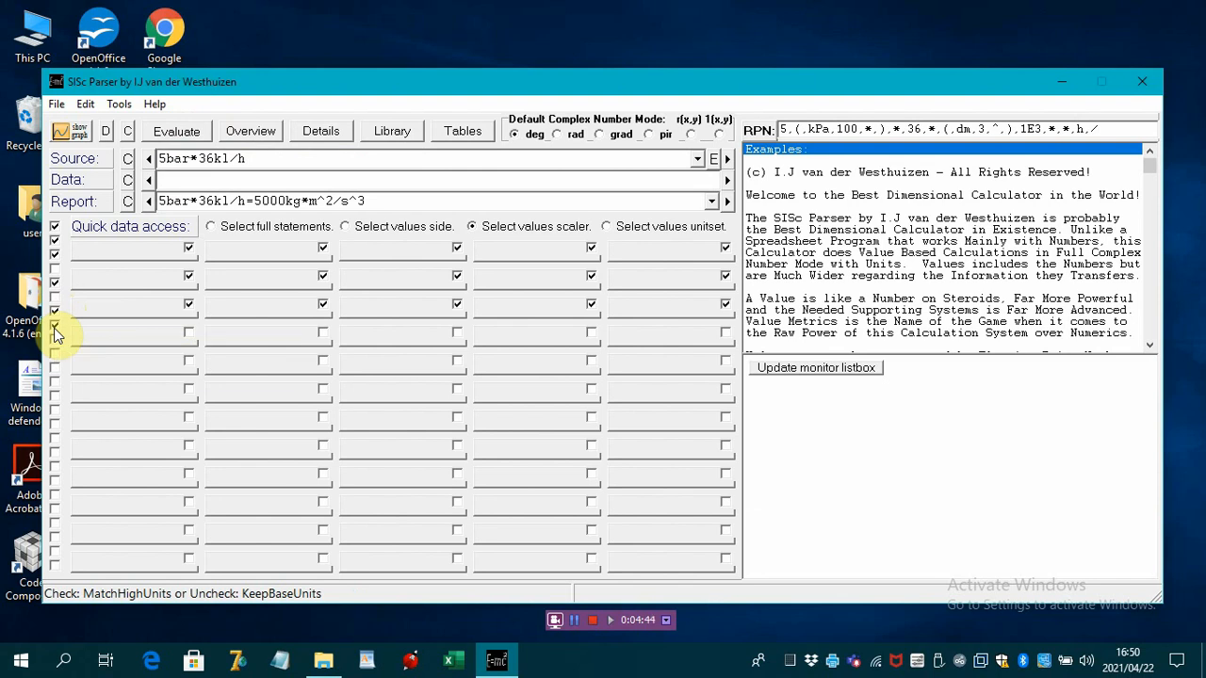
Load the examples from the file Tut. Examples.txt in the Captures folder.
{"action": "left_click", "coordinate": [57, 105]}
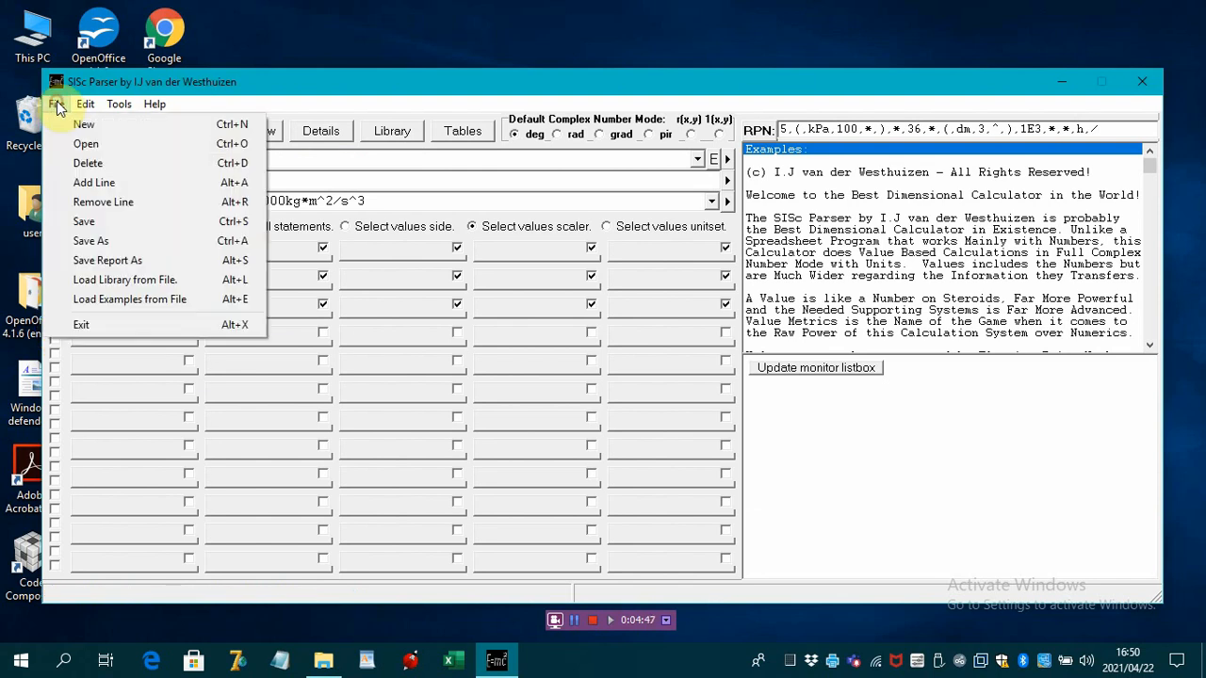
{"action": "left_click", "coordinate": [97, 304]}
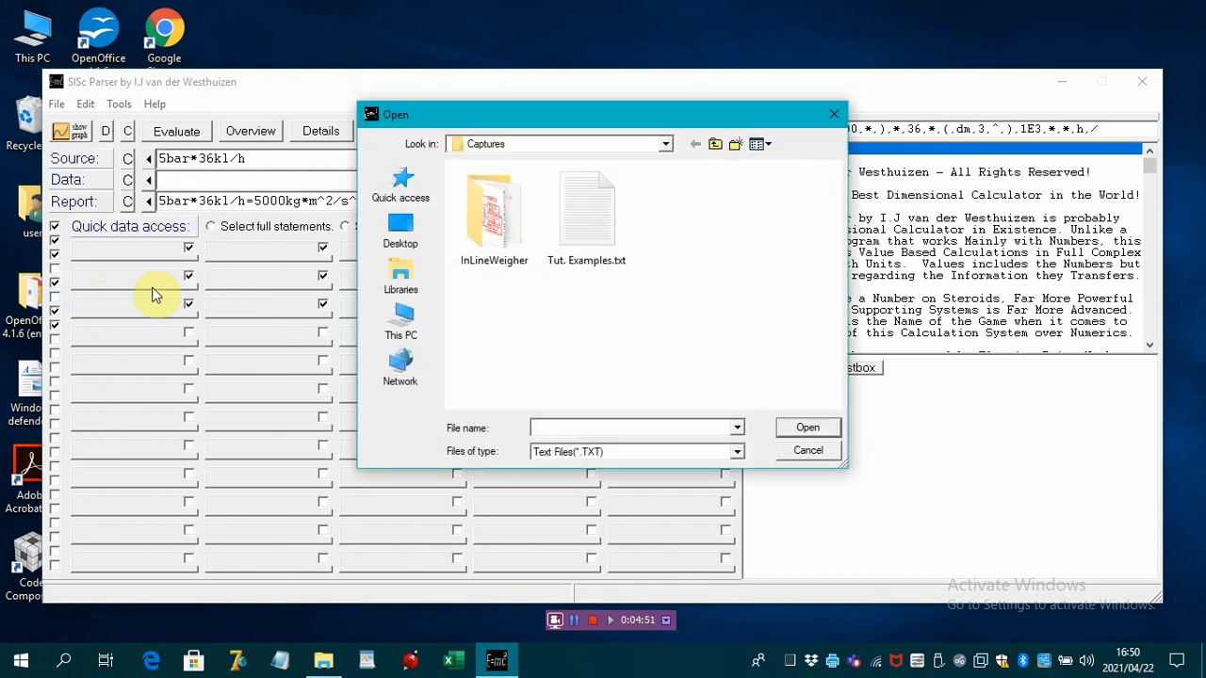
{"action": "left_click", "coordinate": [584, 233]}
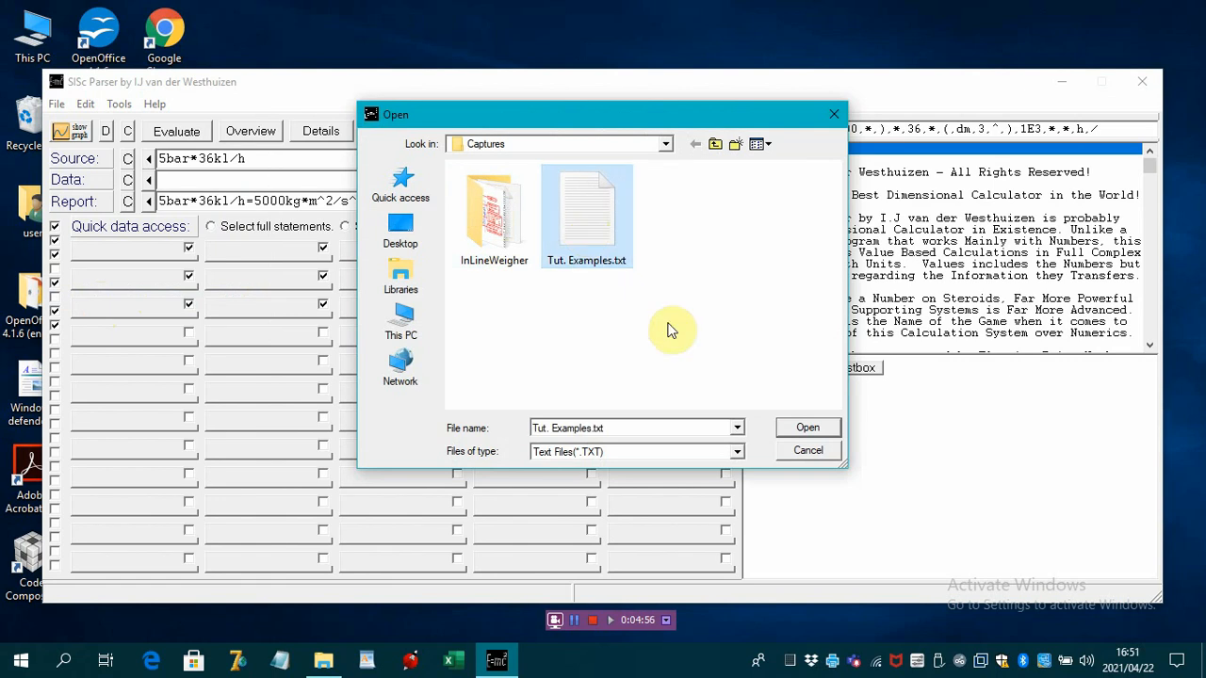
{"action": "left_click", "coordinate": [806, 430]}
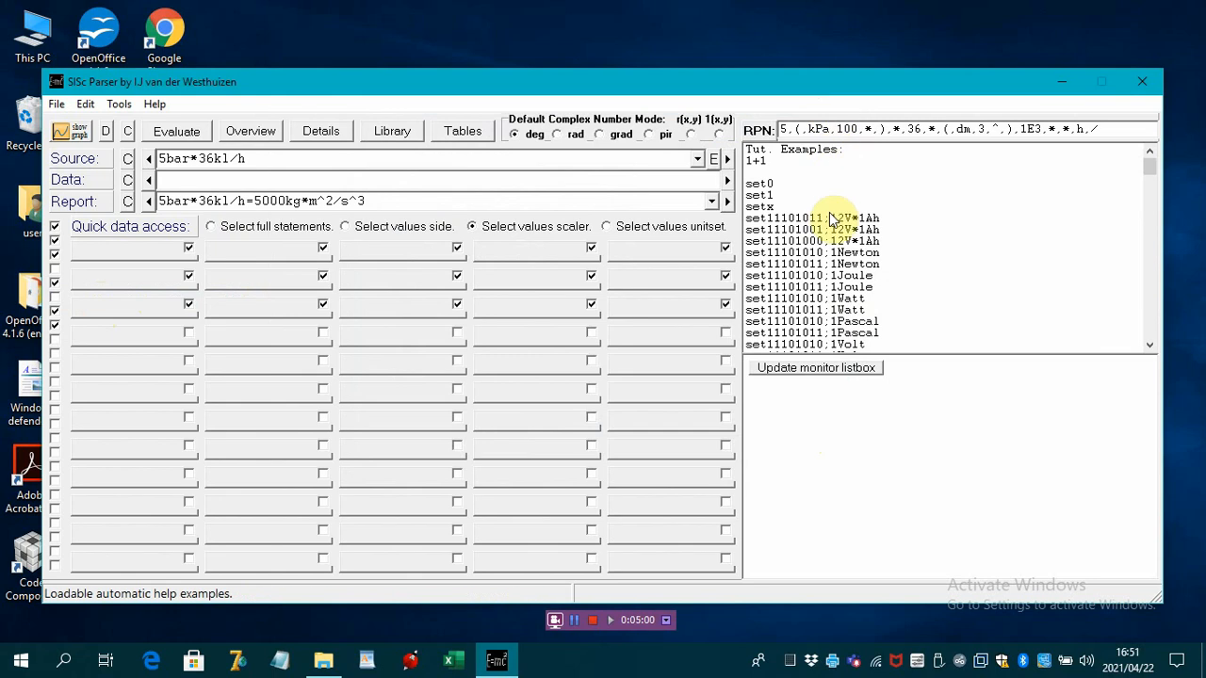
Run the 1+1 example, clear the data and report lines, and evaluate the source expression again.
{"action": "left_click", "coordinate": [757, 160]}
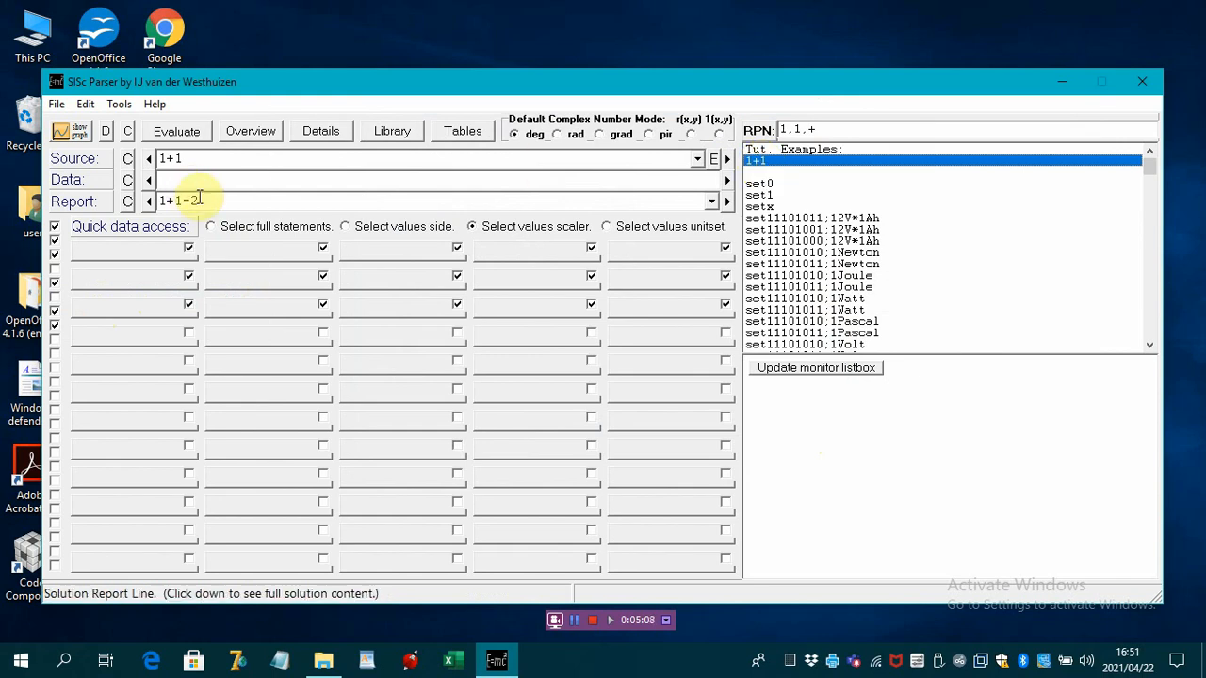
{"action": "left_click", "coordinate": [128, 181]}
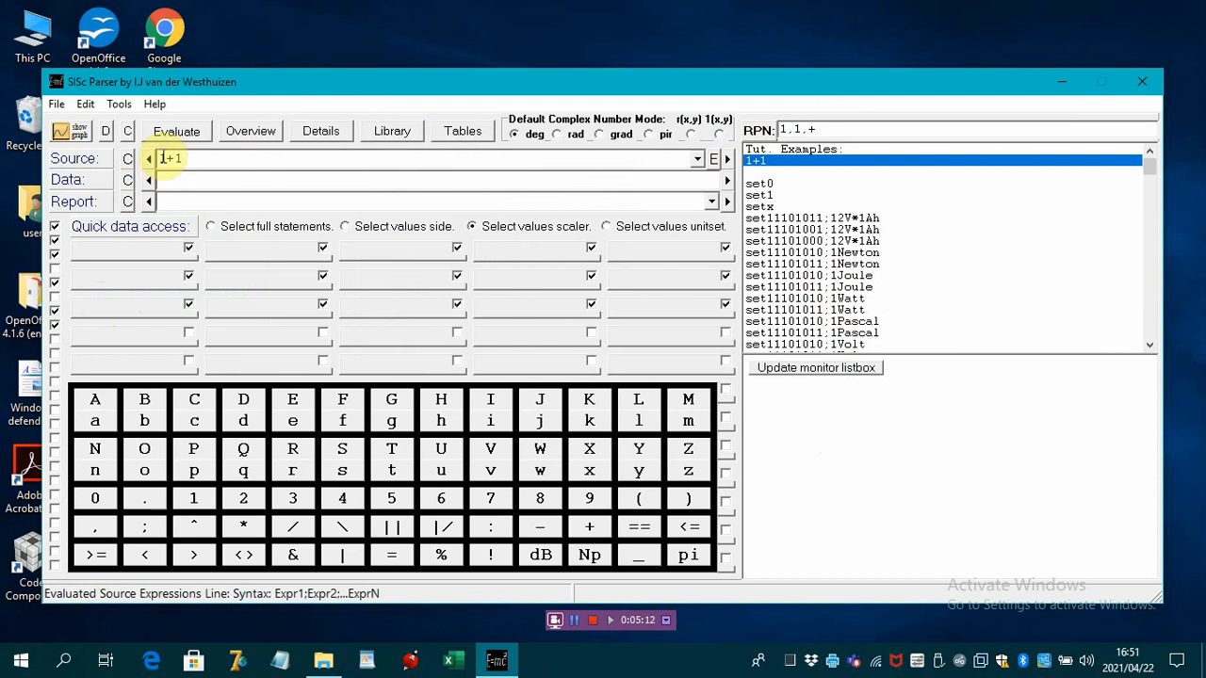
{"action": "double_click", "coordinate": [165, 154]}
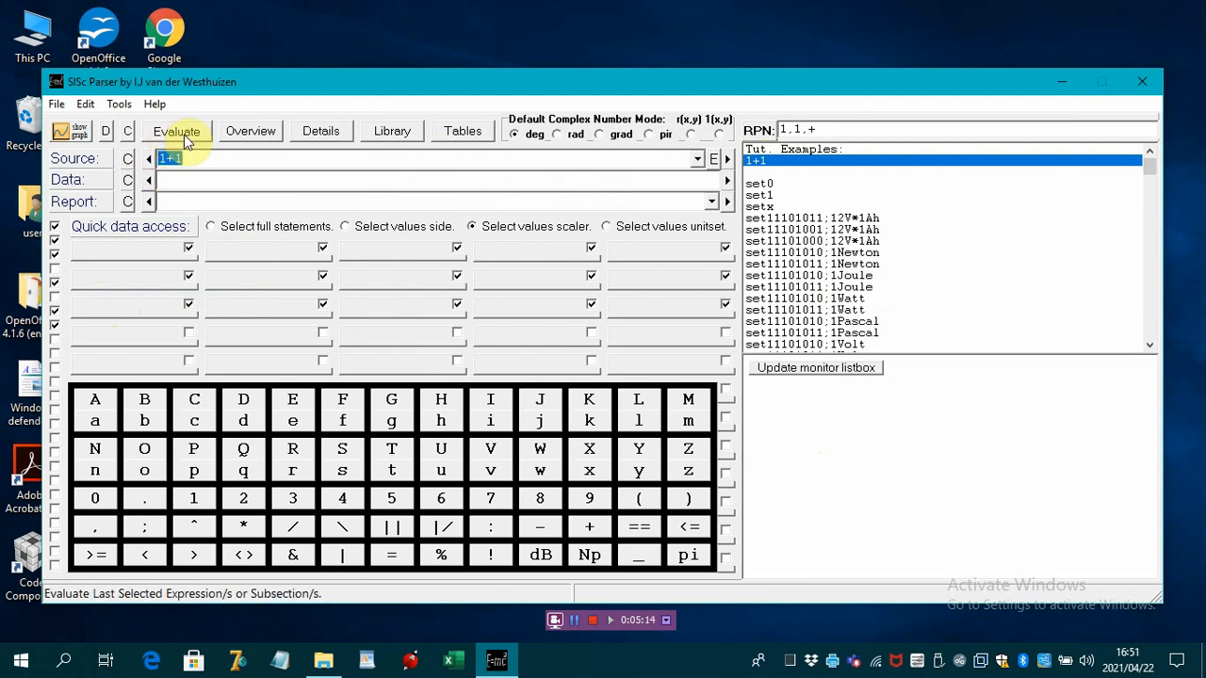
{"action": "left_click", "coordinate": [183, 135]}
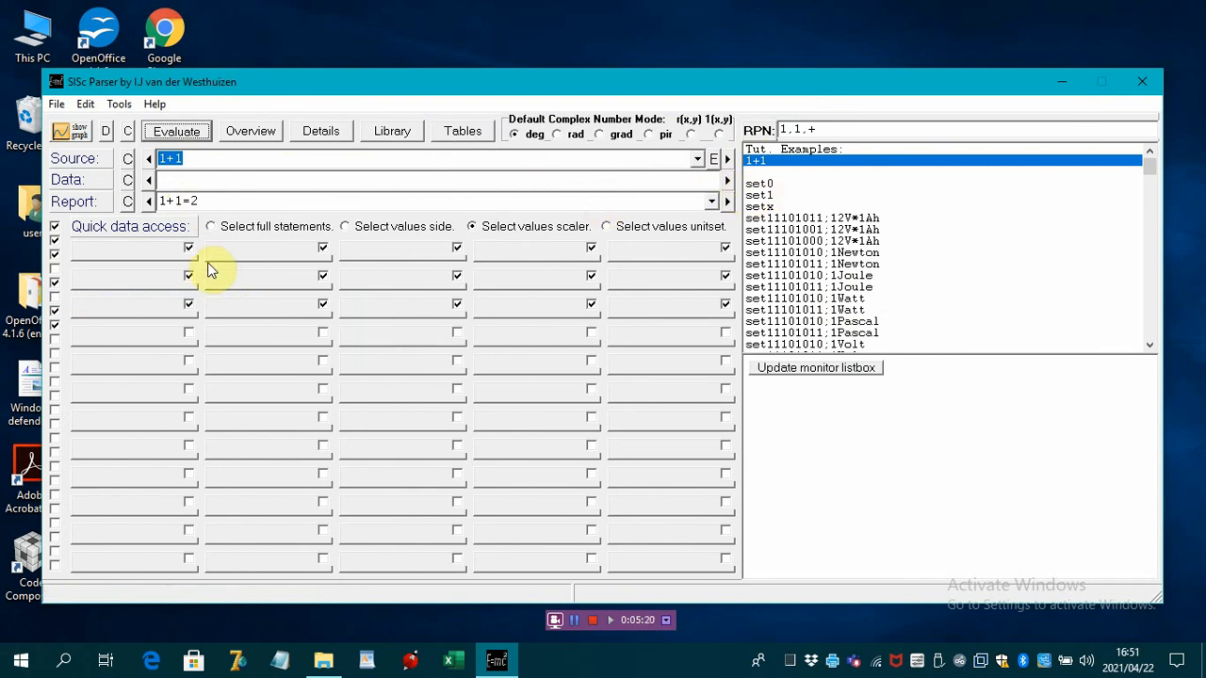
Run the set0 example to switch the library off and the set1 example to switch it back on.
{"action": "left_click", "coordinate": [757, 184]}
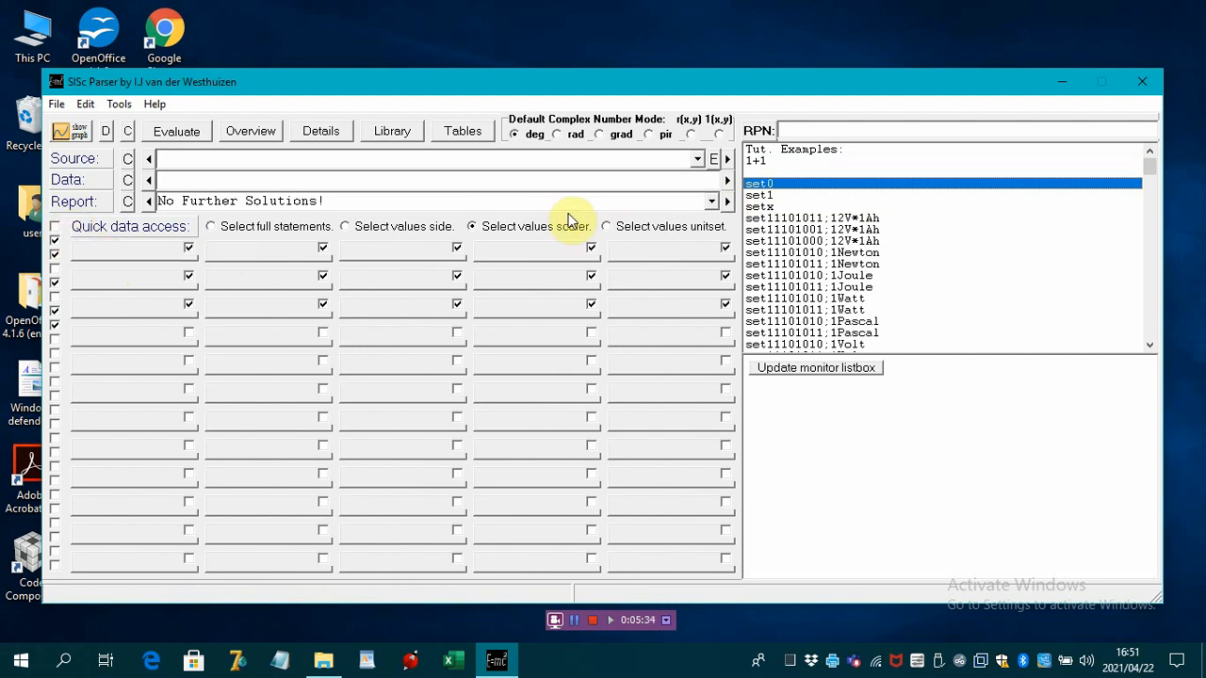
{"action": "left_click", "coordinate": [760, 195]}
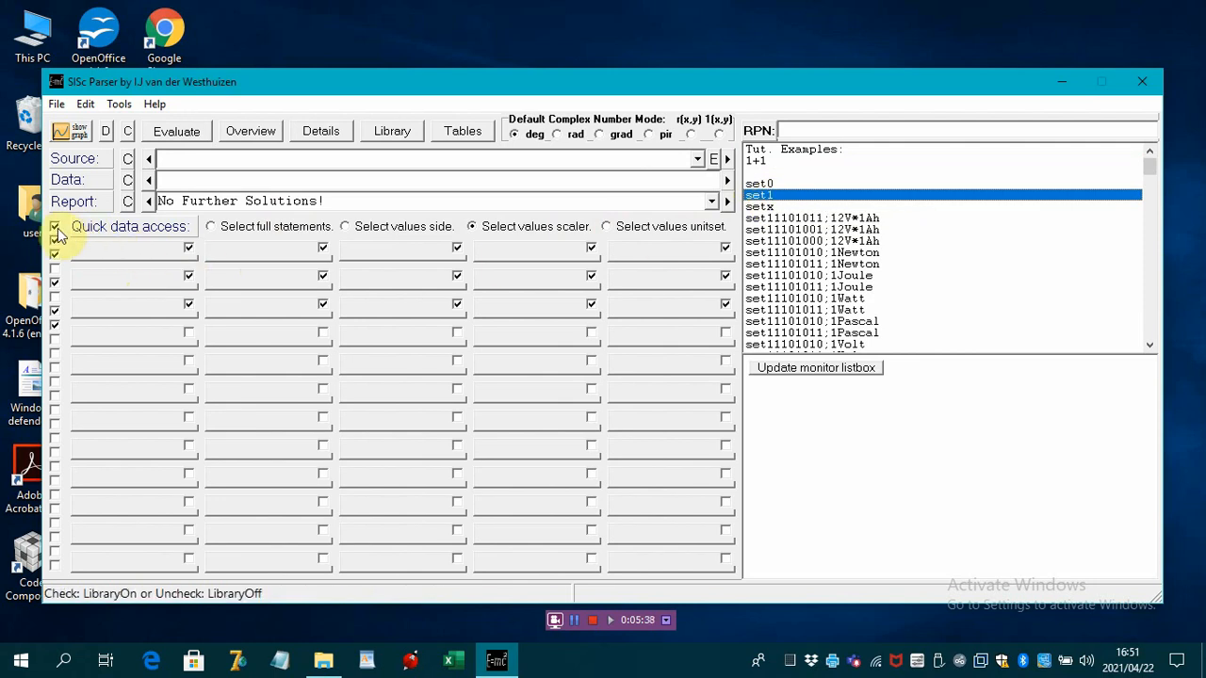
Look through the library's unit definitions, choose the Tesla=T entry and close the library.
{"action": "left_click", "coordinate": [393, 135]}
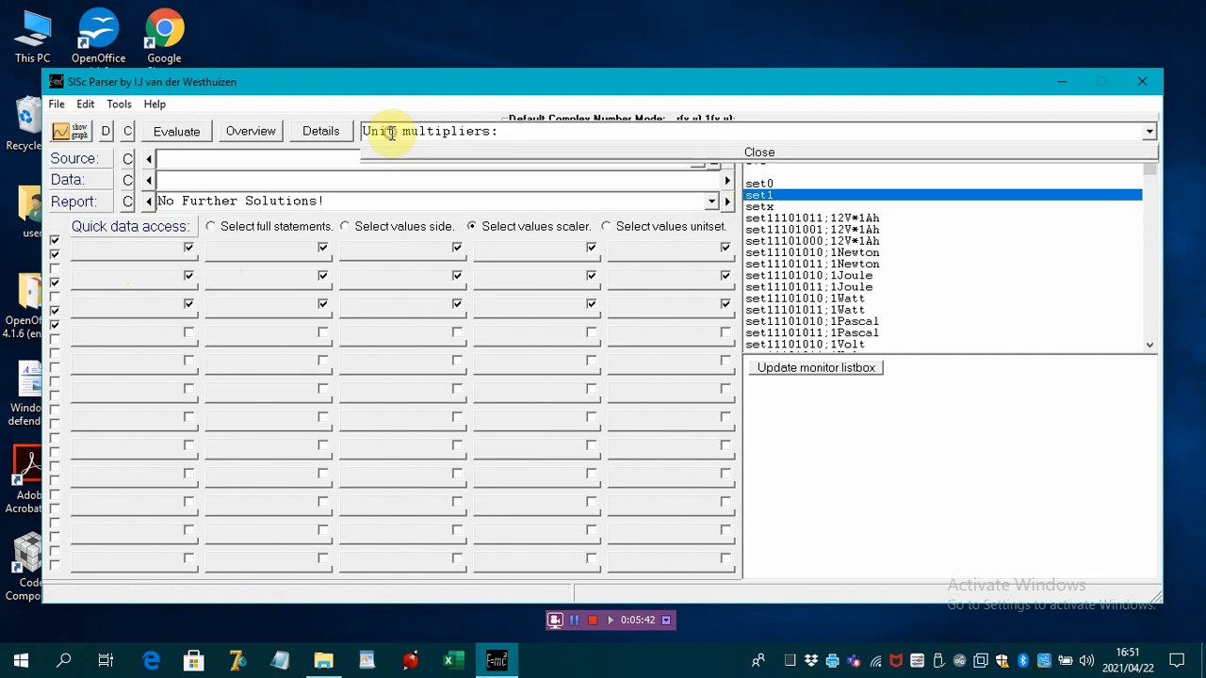
{"action": "left_click", "coordinate": [1149, 131]}
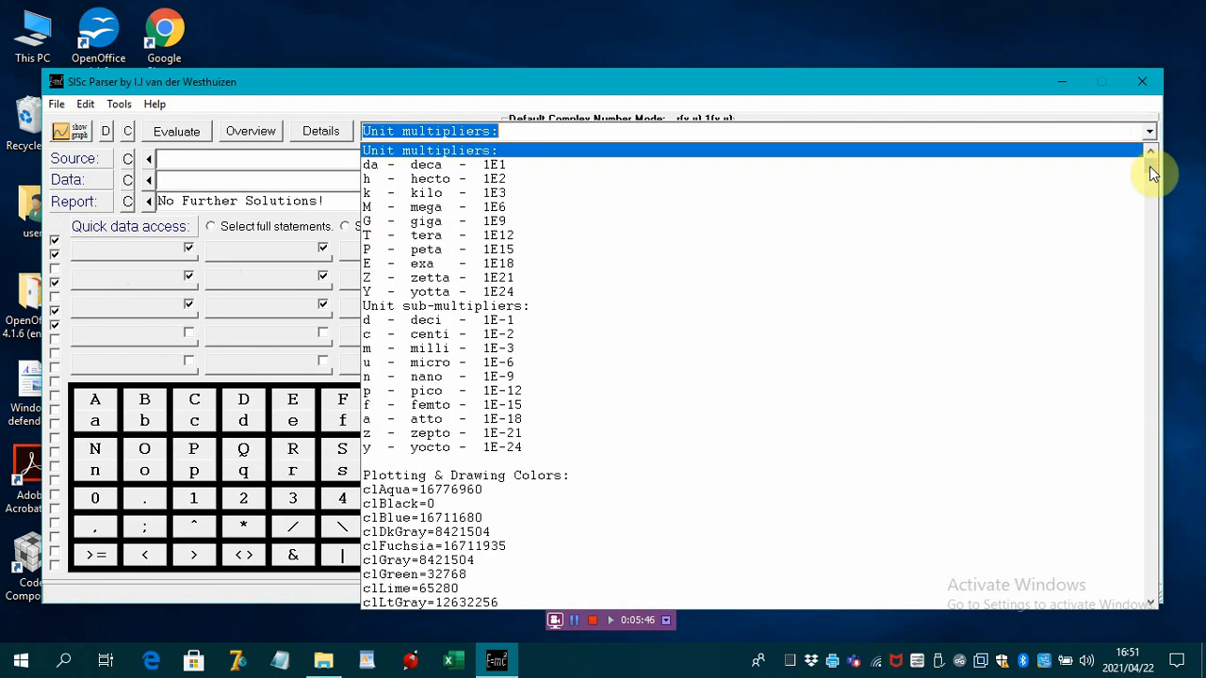
{"action": "left_click_drag", "start_coordinate": [1151, 164], "coordinate": [1148, 287]}
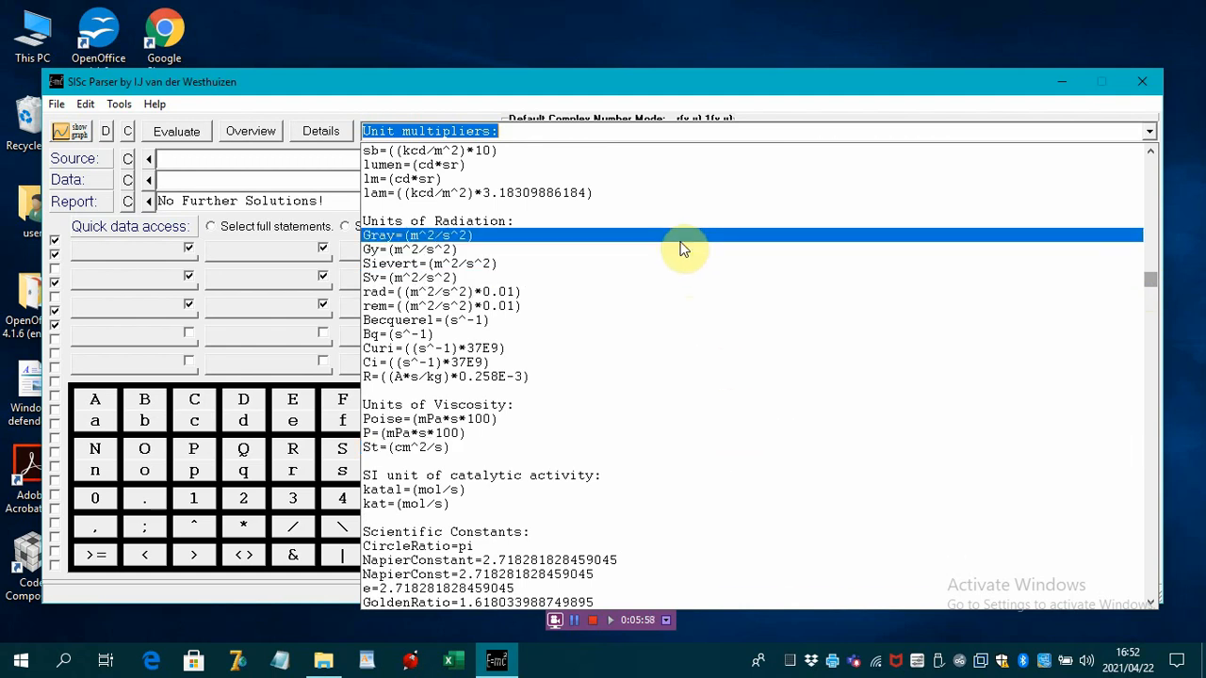
{"action": "left_click", "coordinate": [1151, 150]}
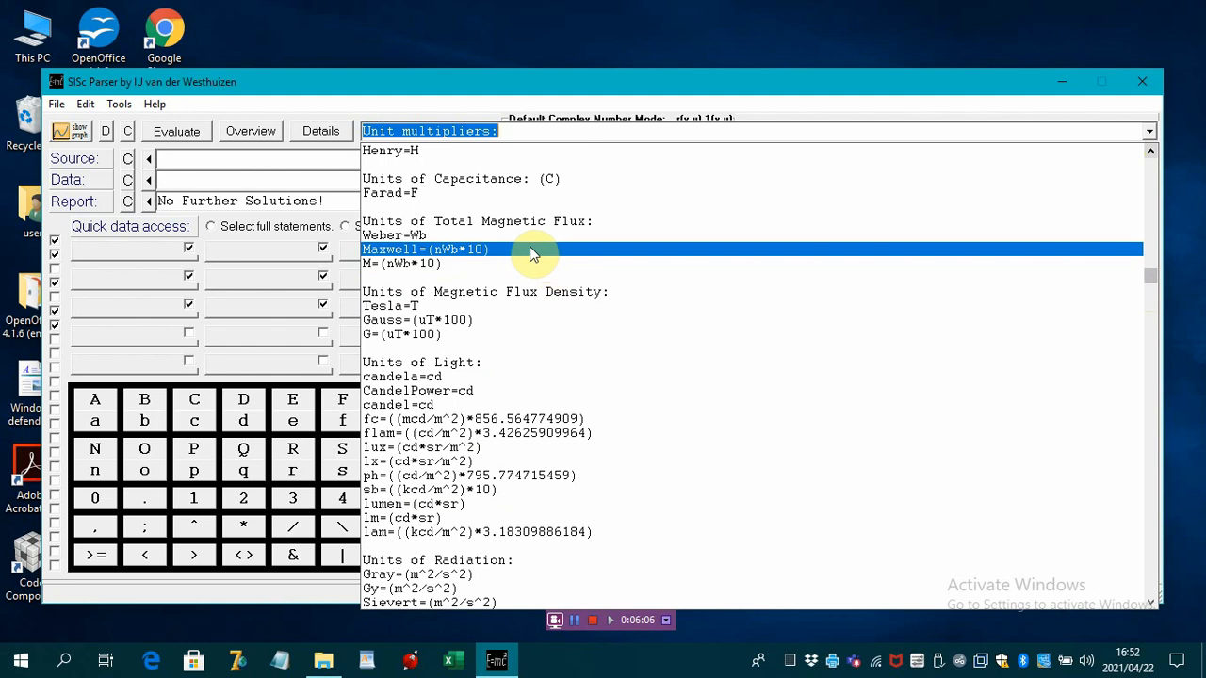
{"action": "left_click", "coordinate": [522, 308]}
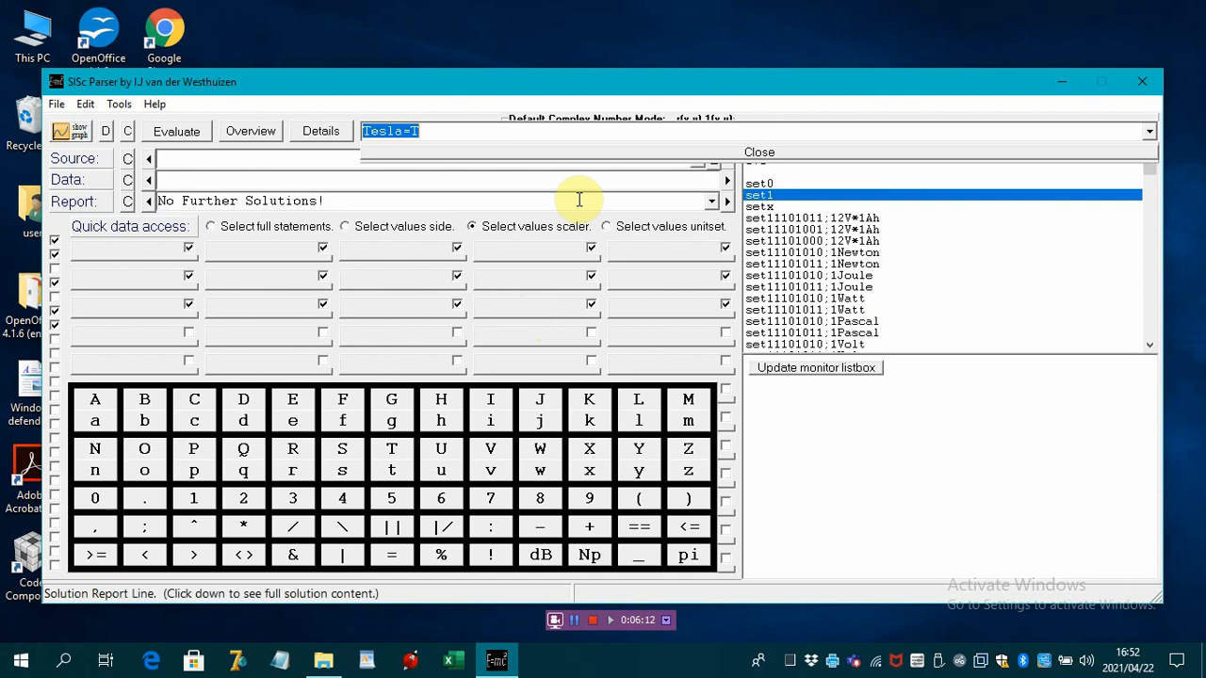
{"action": "left_click", "coordinate": [638, 151]}
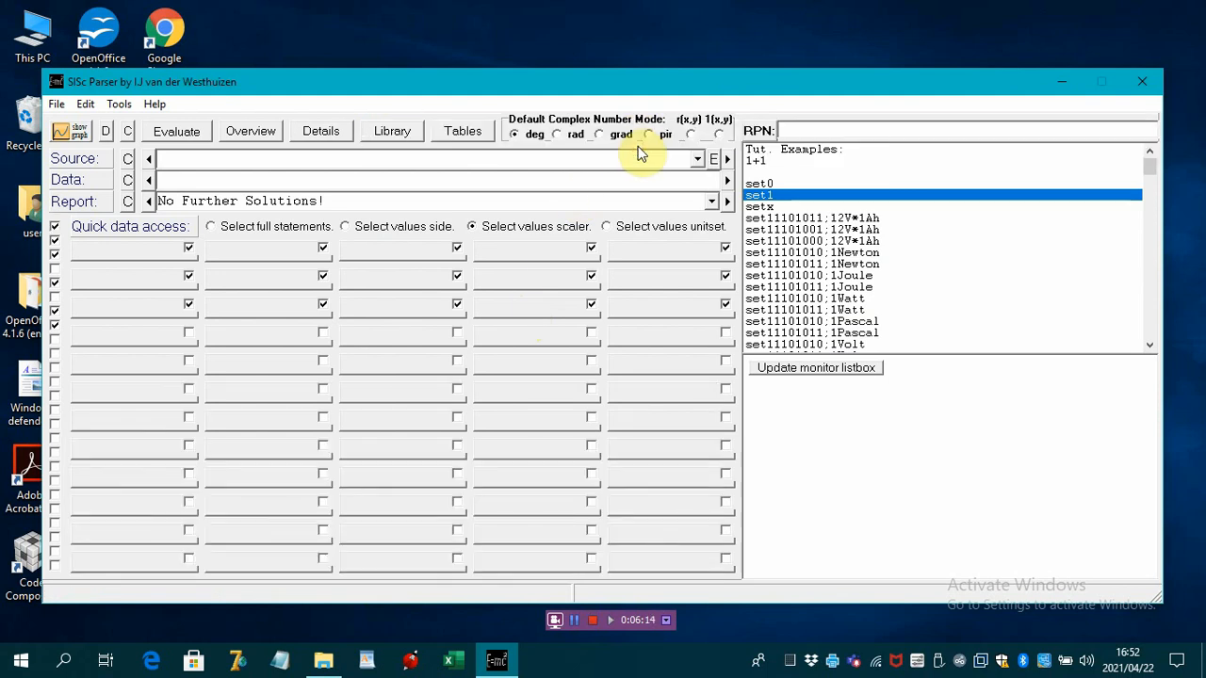
Run the set0, set1 and setx examples in turn, and run set0 again.
{"action": "left_click", "coordinate": [763, 184]}
{"action": "left_click", "coordinate": [763, 197]}
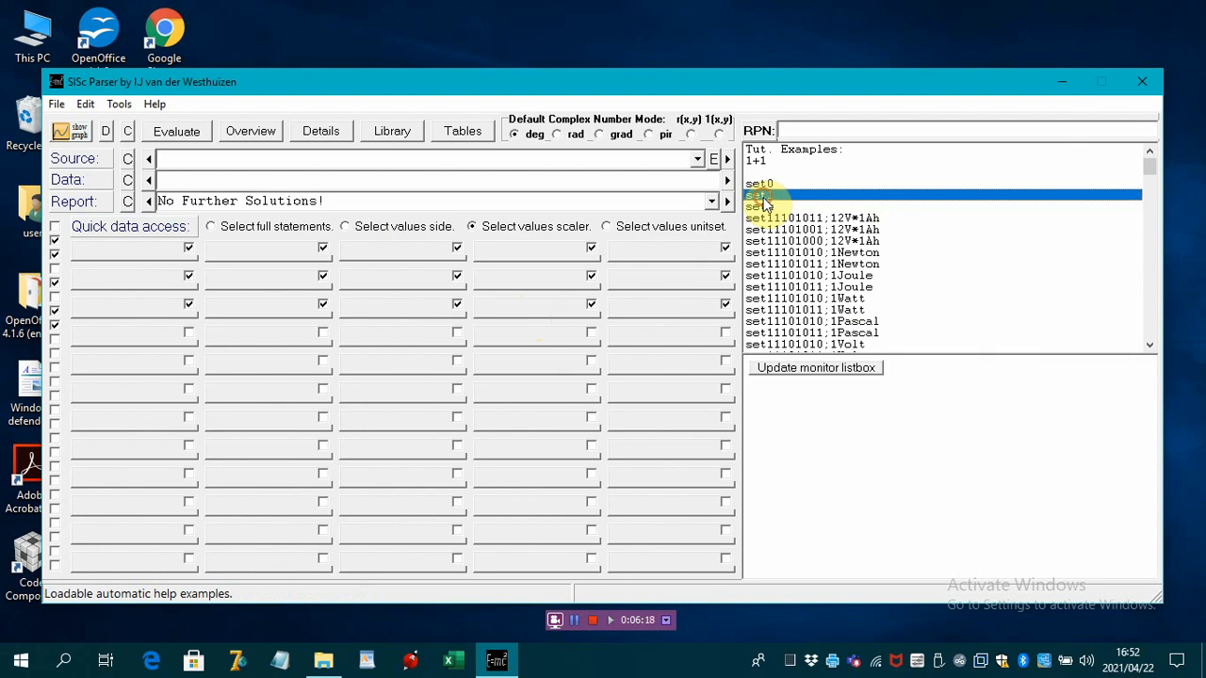
{"action": "left_click", "coordinate": [764, 209]}
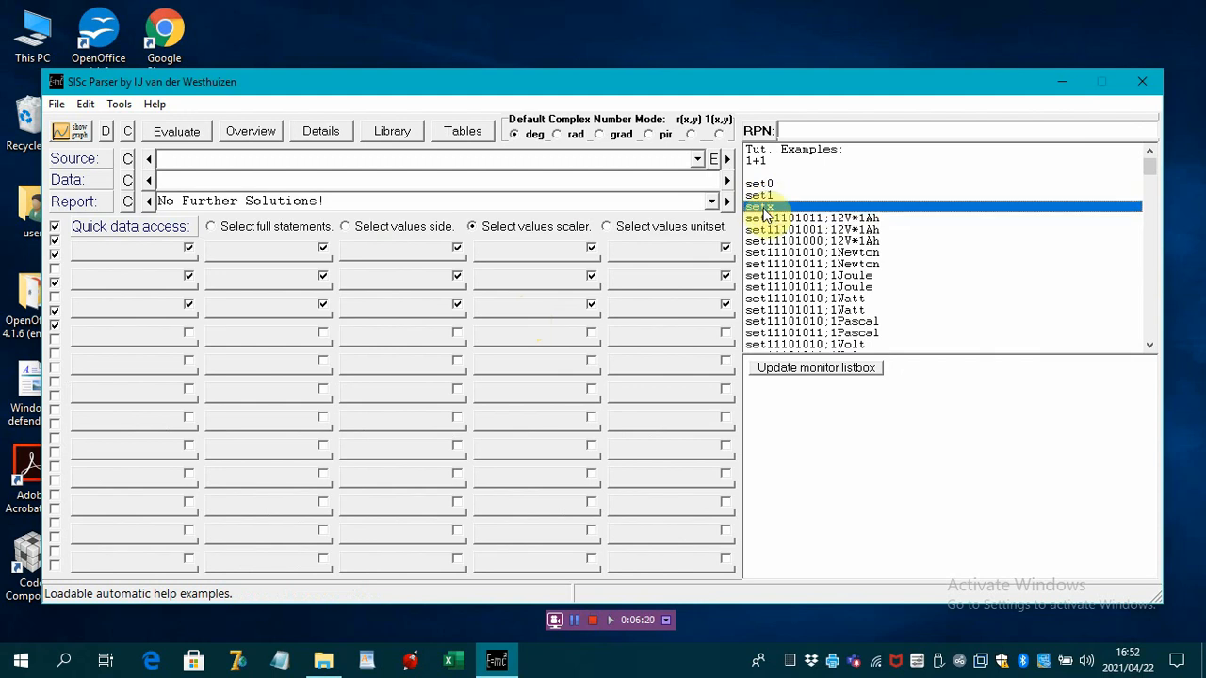
{"action": "left_click", "coordinate": [763, 184]}
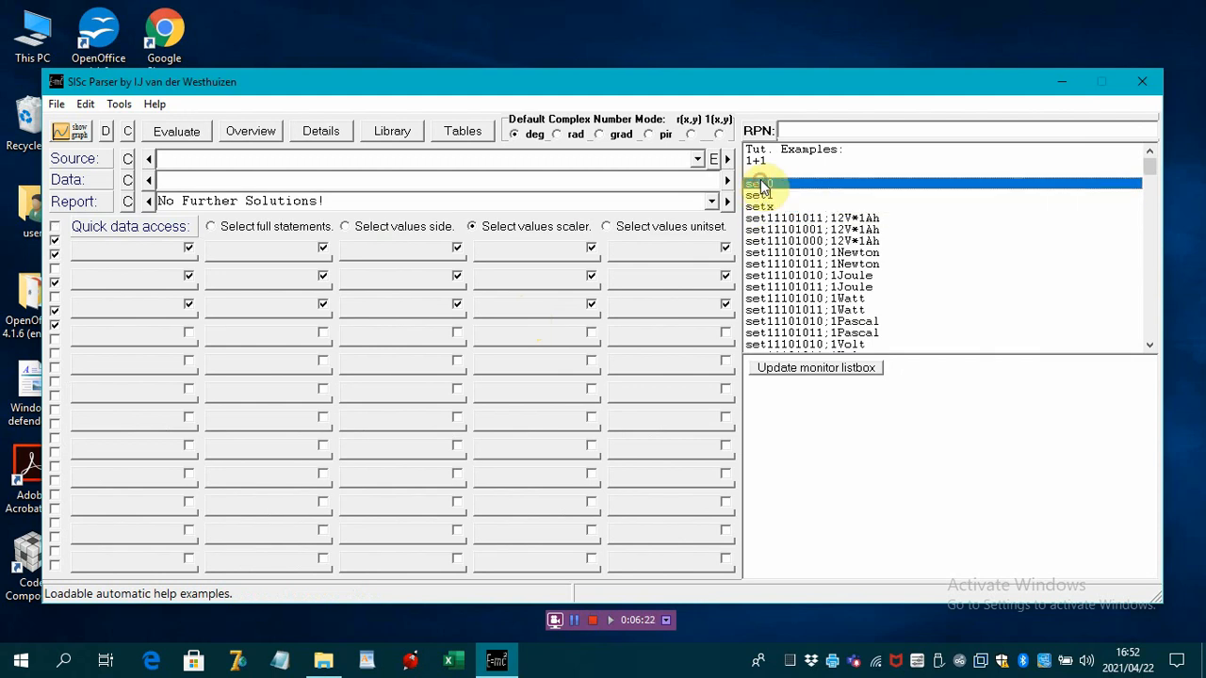
Enter Set1 as the source expression and evaluate it.
{"action": "left_click", "coordinate": [189, 156]}
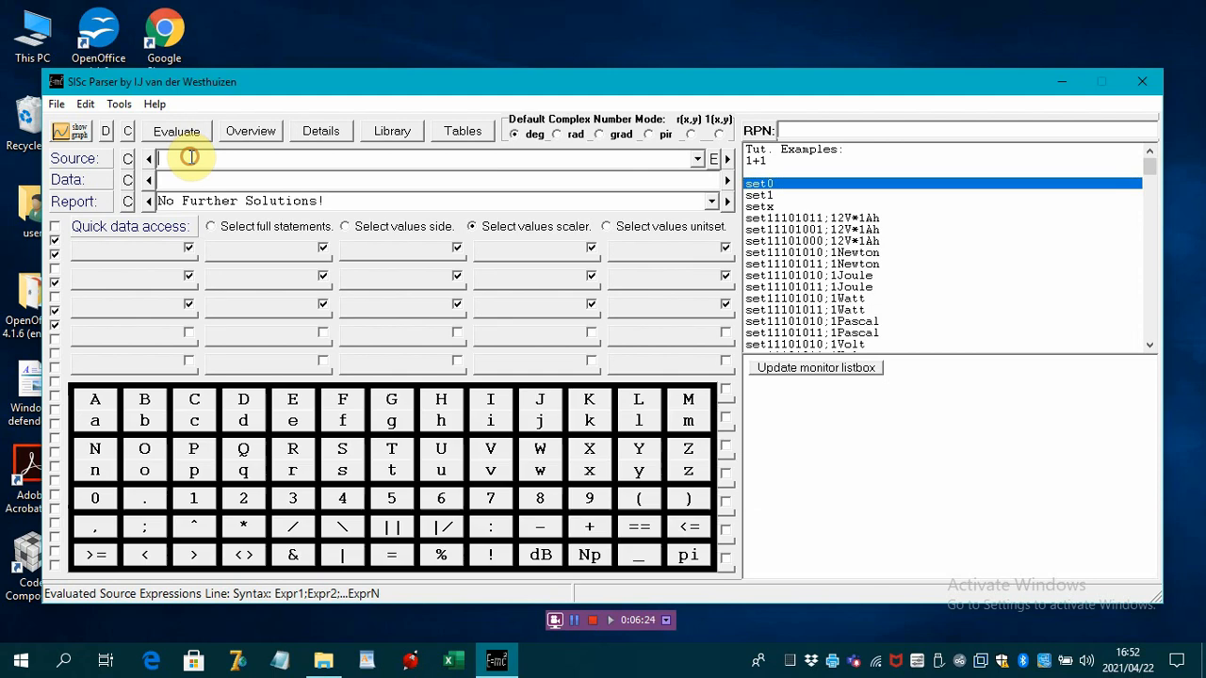
{"action": "type", "text": "Set1"}
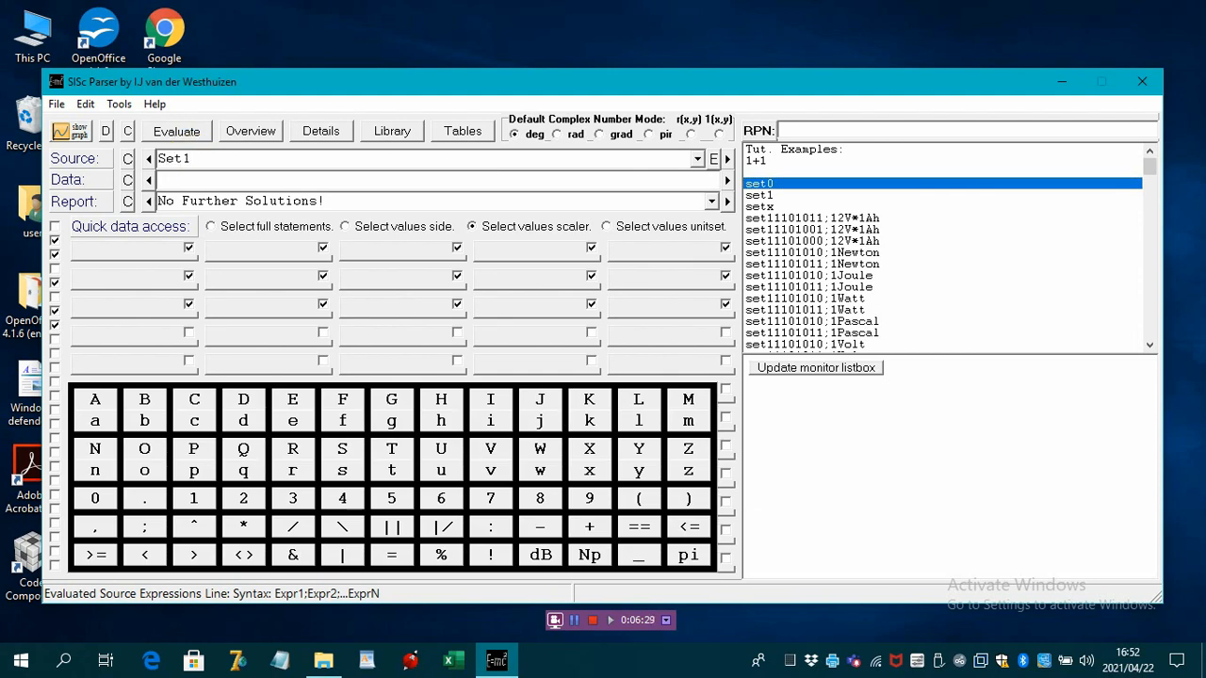
{"action": "left_click", "coordinate": [192, 131]}
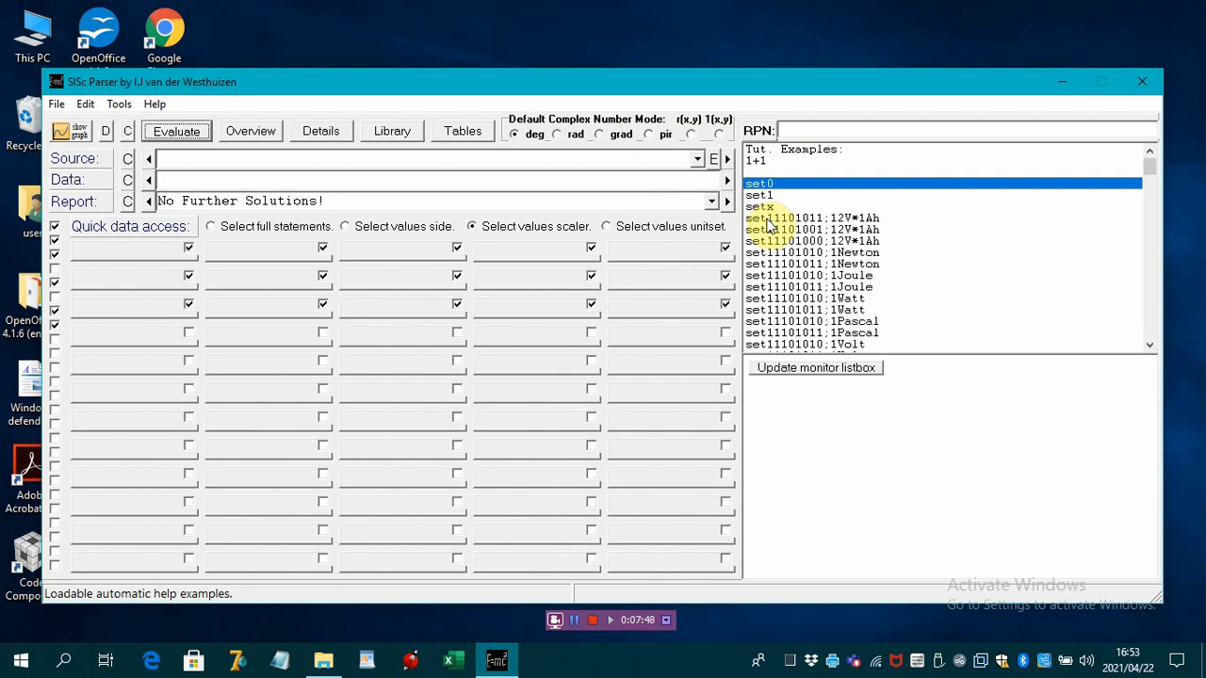
Compare the 12V*1Ah examples under the settings set11101011, set11101001 and set11101000, running the first two alternately before the third.
{"action": "left_click", "coordinate": [768, 220]}
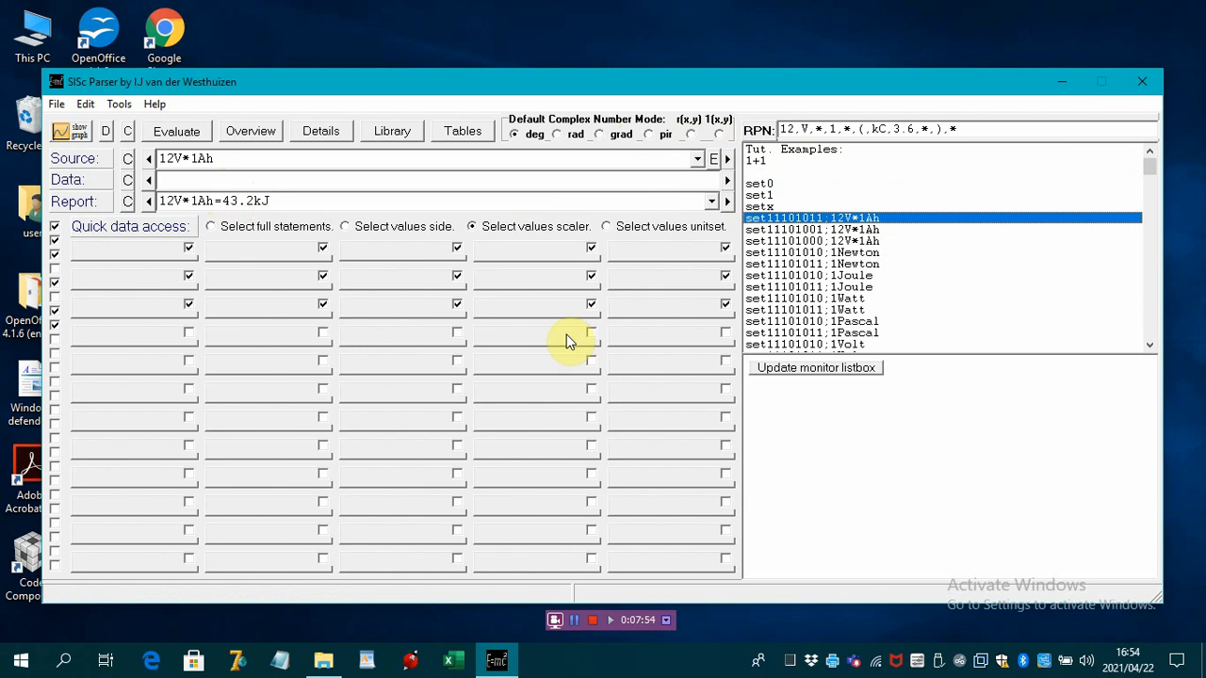
{"action": "left_click", "coordinate": [843, 230]}
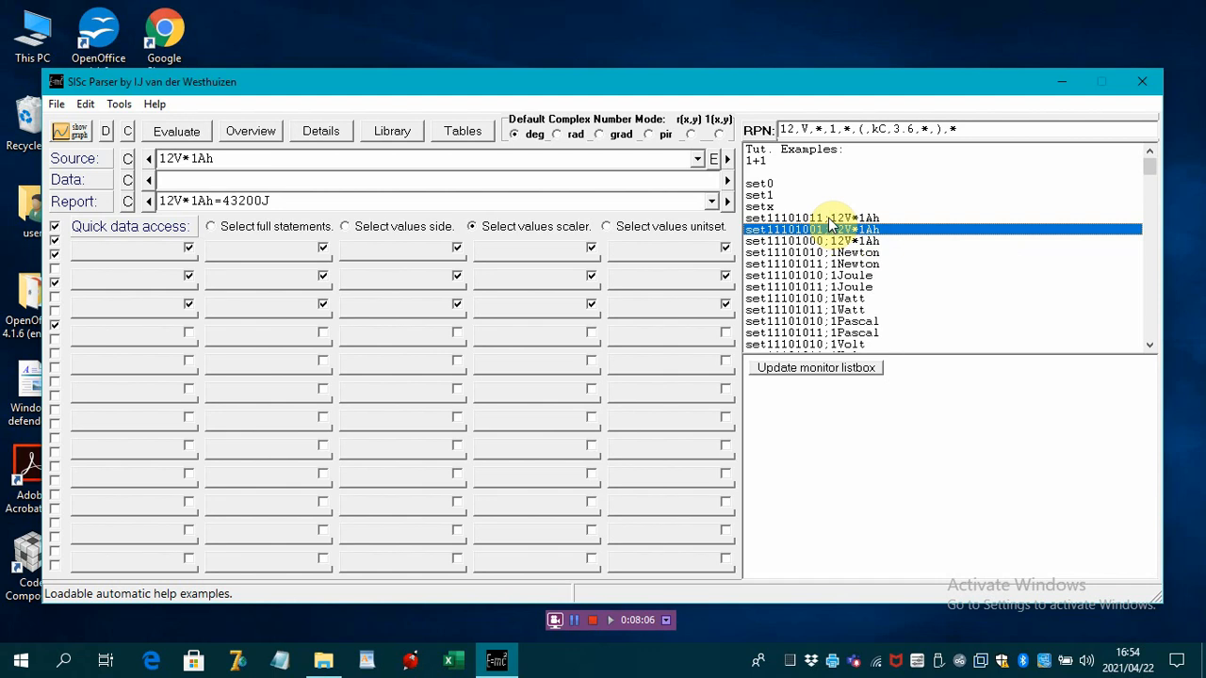
{"action": "left_click", "coordinate": [829, 218]}
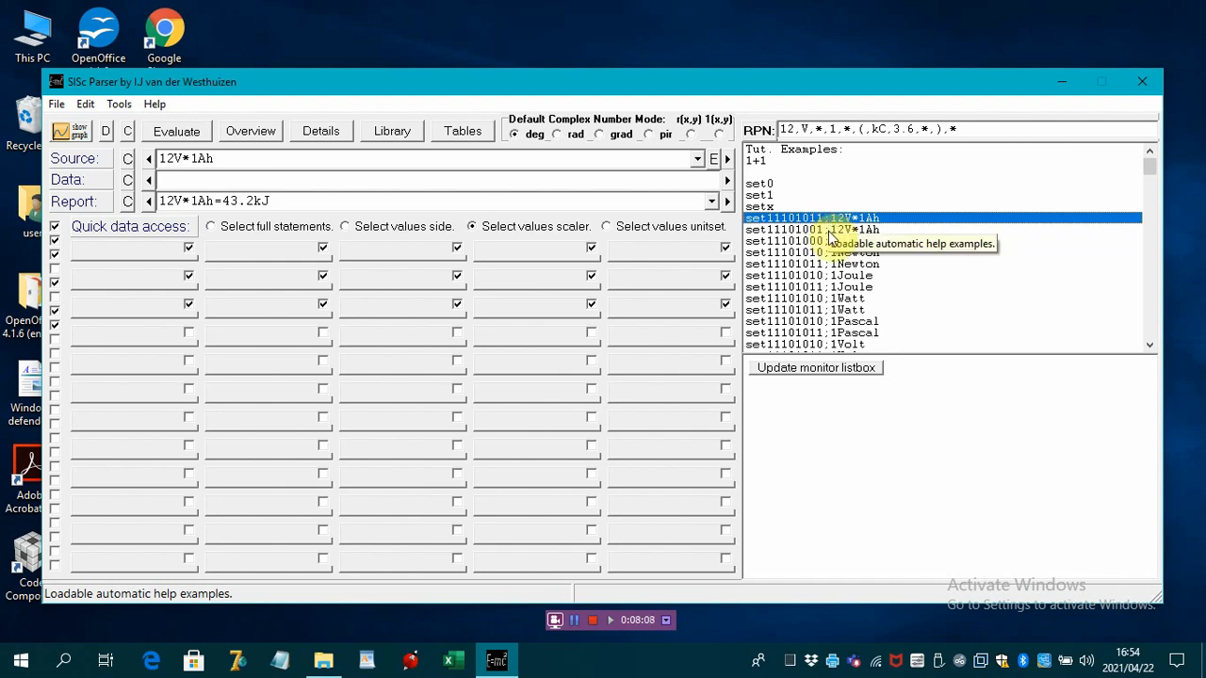
{"action": "left_click", "coordinate": [828, 230]}
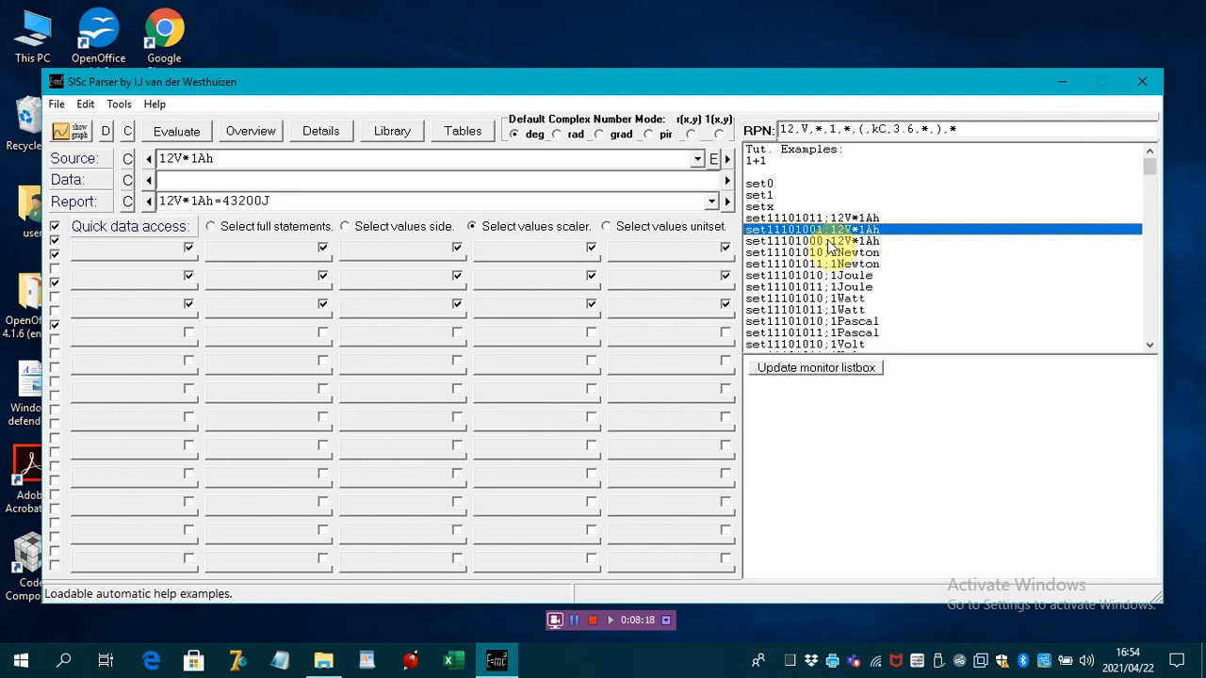
{"action": "left_click", "coordinate": [828, 242]}
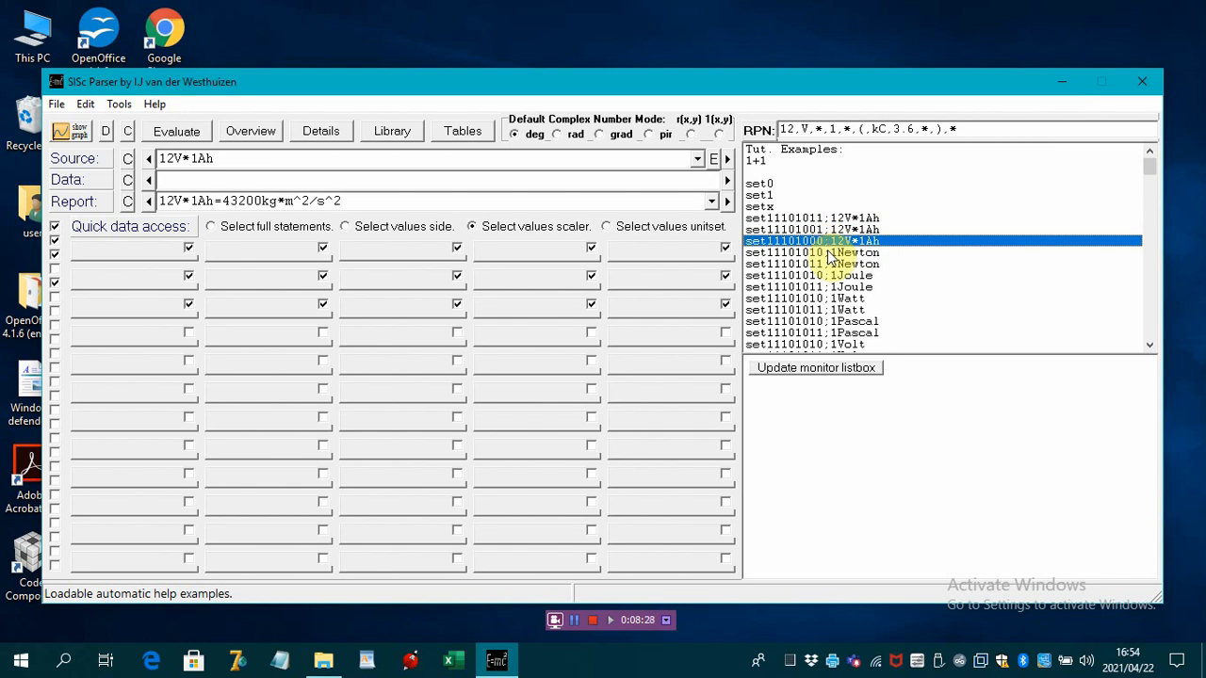
Run the 1Newton, 1Joule and 1Watt examples, each with set11101010 and with set11101011.
{"action": "left_click", "coordinate": [829, 256]}
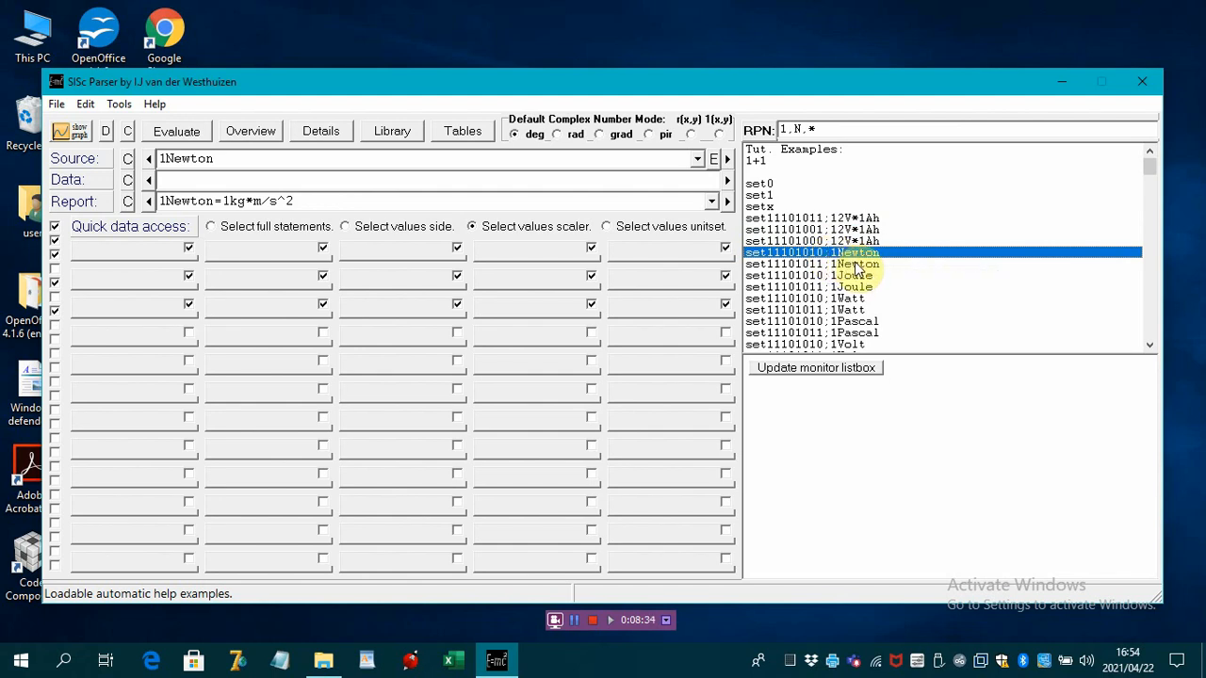
{"action": "left_click", "coordinate": [858, 266]}
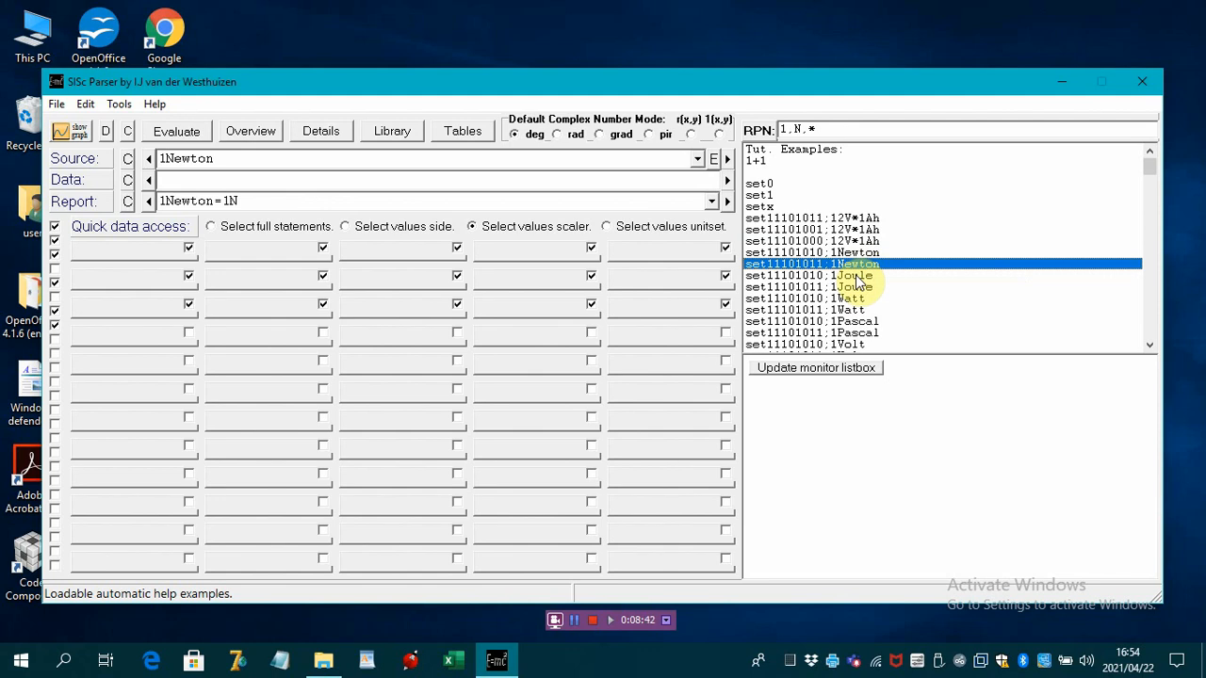
{"action": "left_click", "coordinate": [855, 275]}
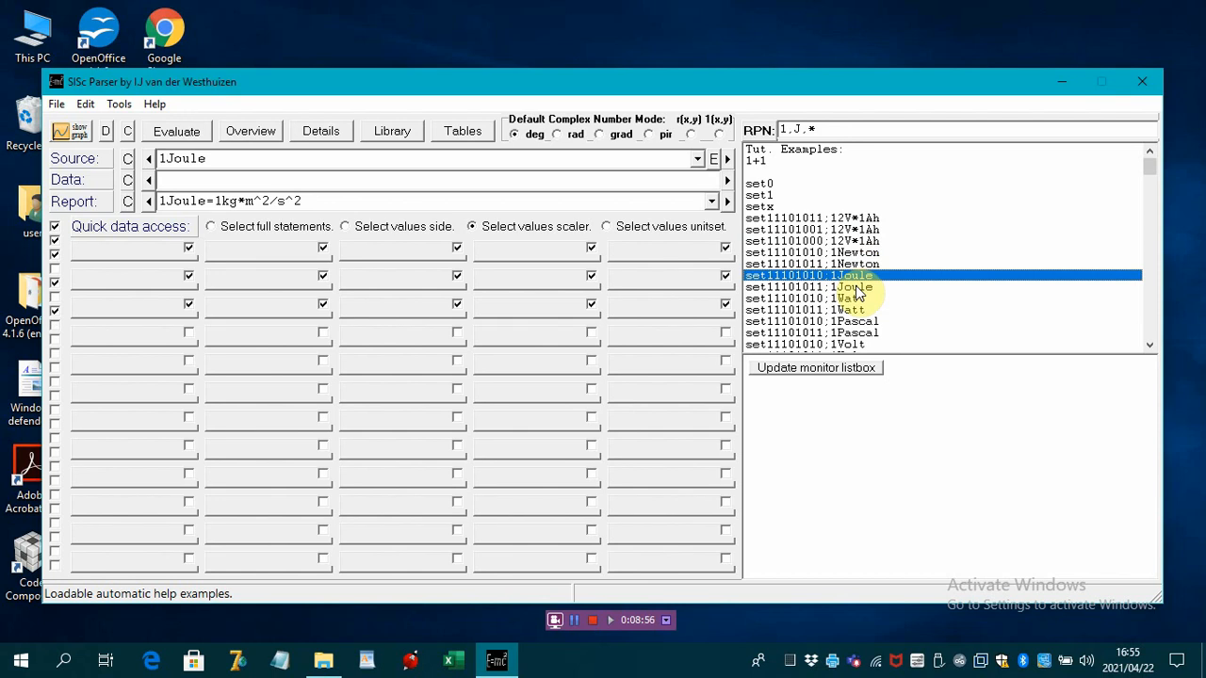
{"action": "left_click", "coordinate": [856, 288]}
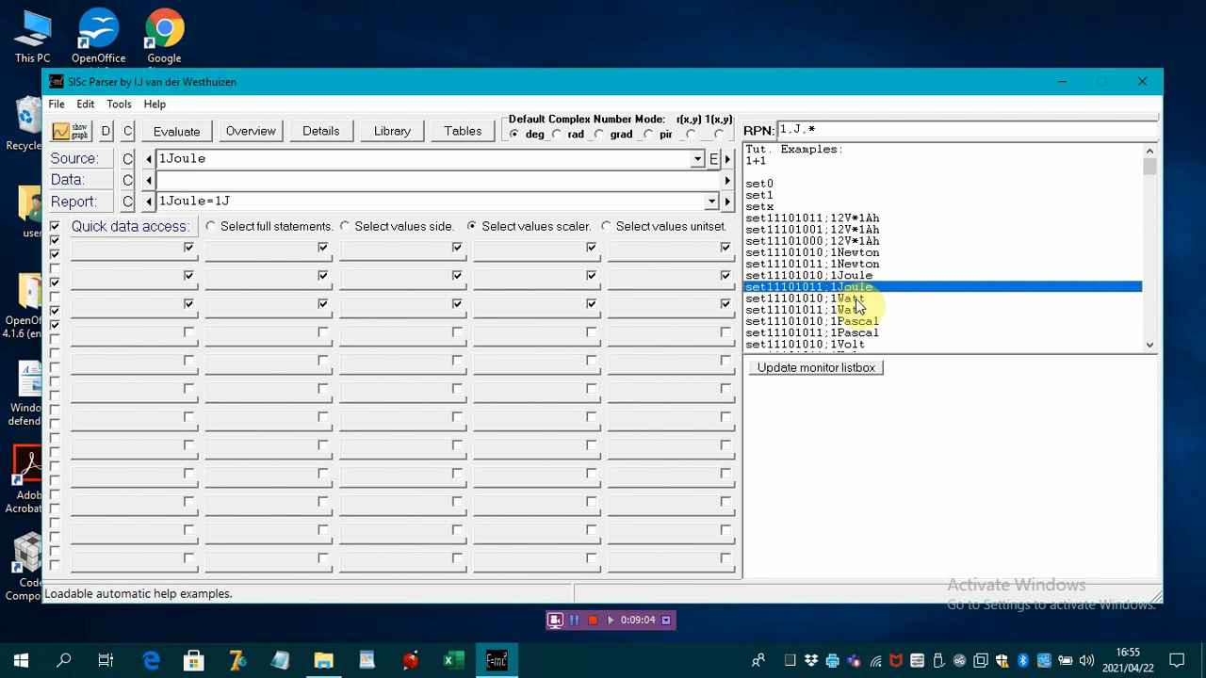
{"action": "left_click", "coordinate": [855, 298]}
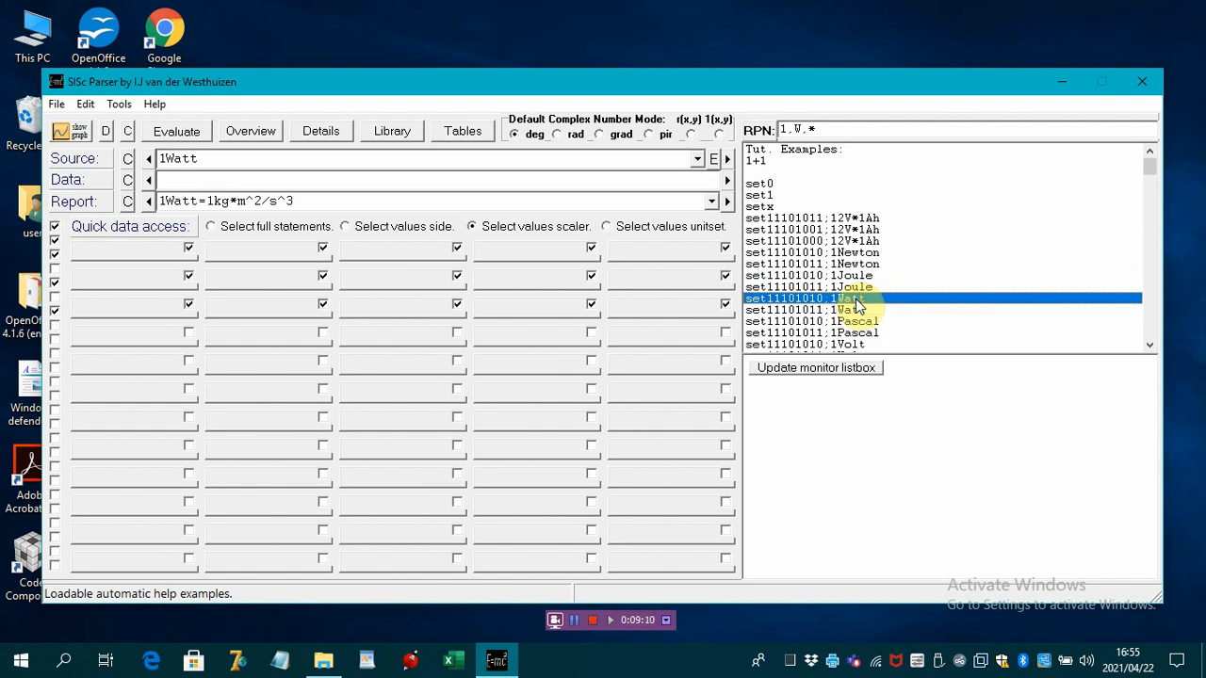
{"action": "left_click", "coordinate": [857, 311]}
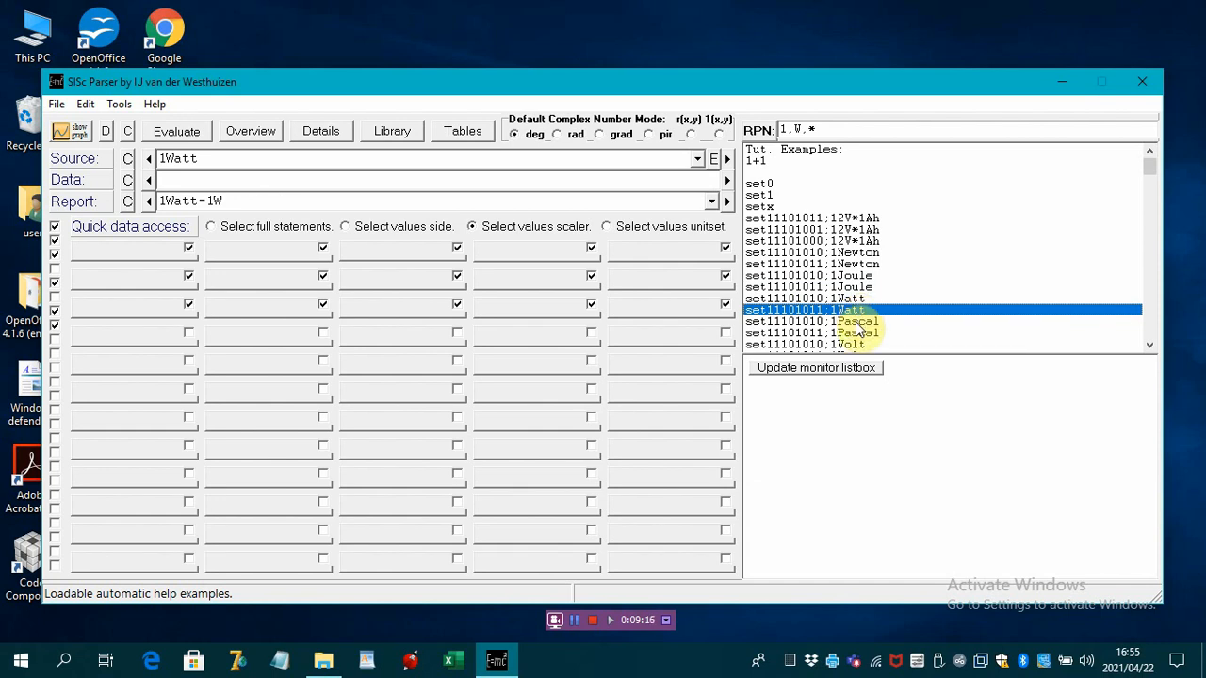
Run the 1Pascal examples with set11101010 and set11101011, and repeat the pair once.
{"action": "left_click", "coordinate": [856, 323]}
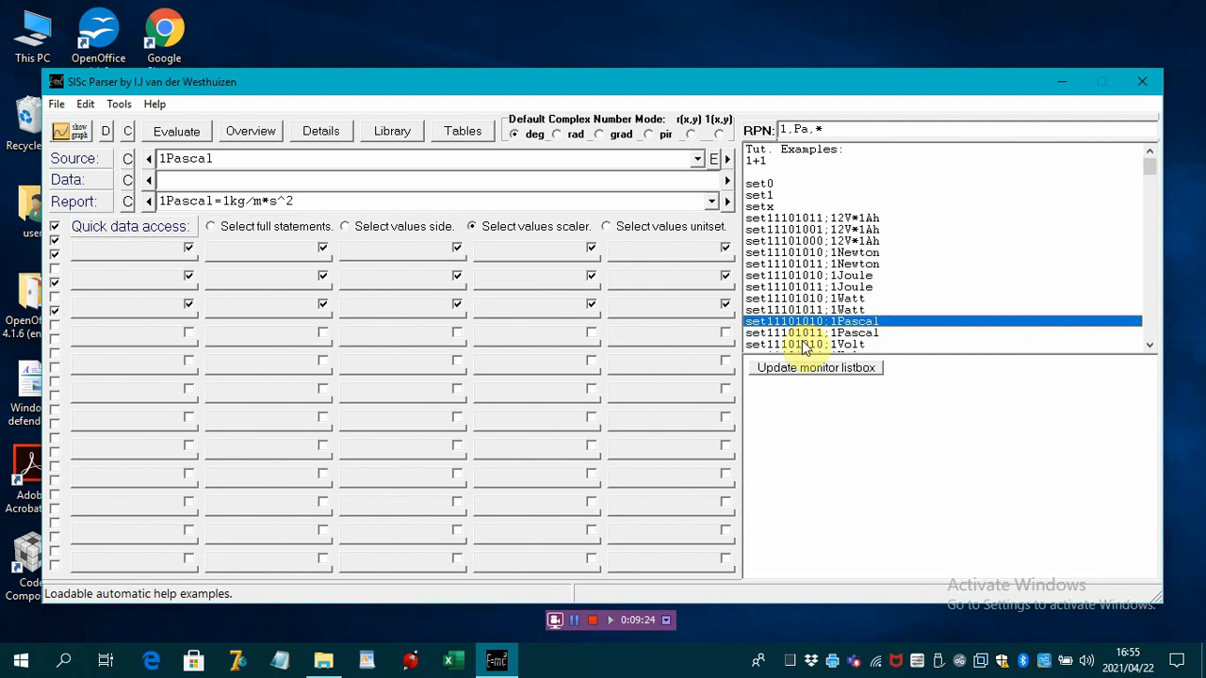
{"action": "left_click", "coordinate": [857, 334]}
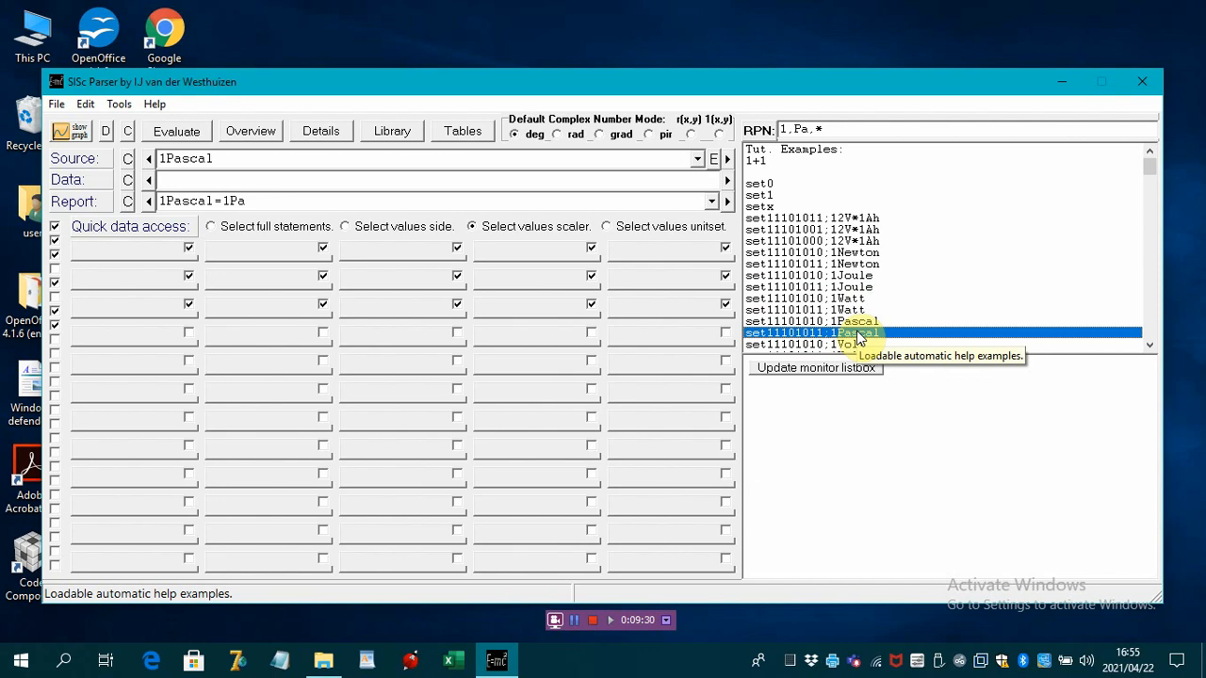
{"action": "left_click", "coordinate": [858, 323]}
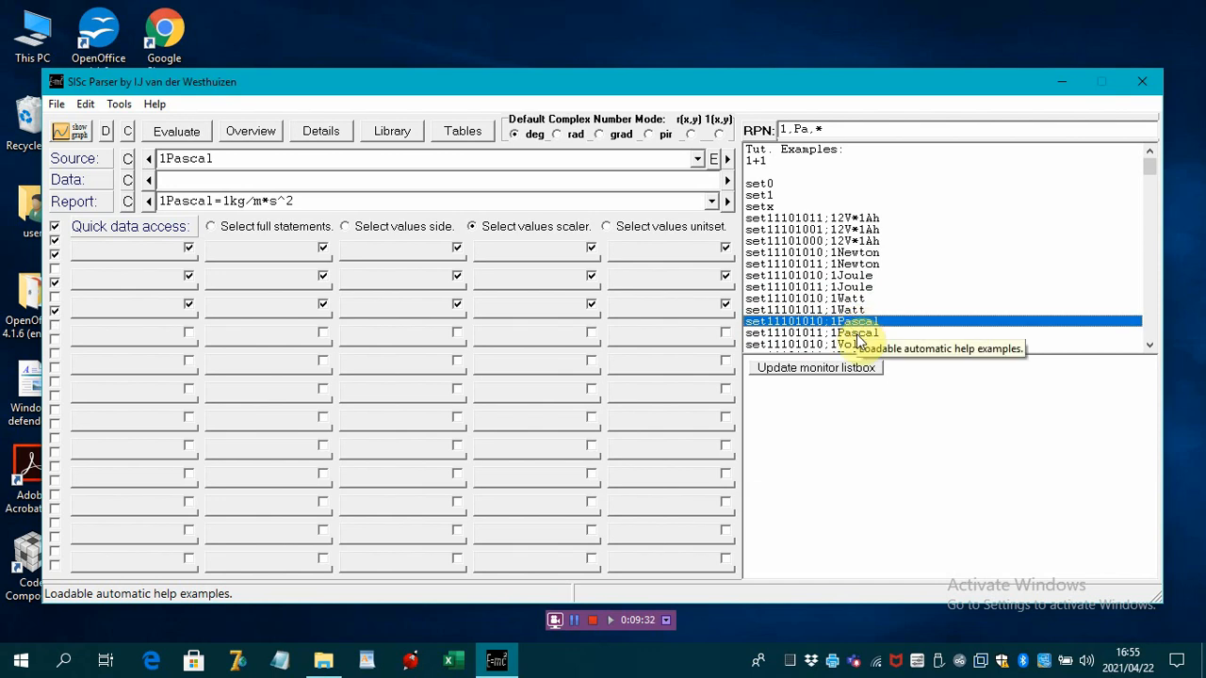
{"action": "left_click", "coordinate": [857, 334]}
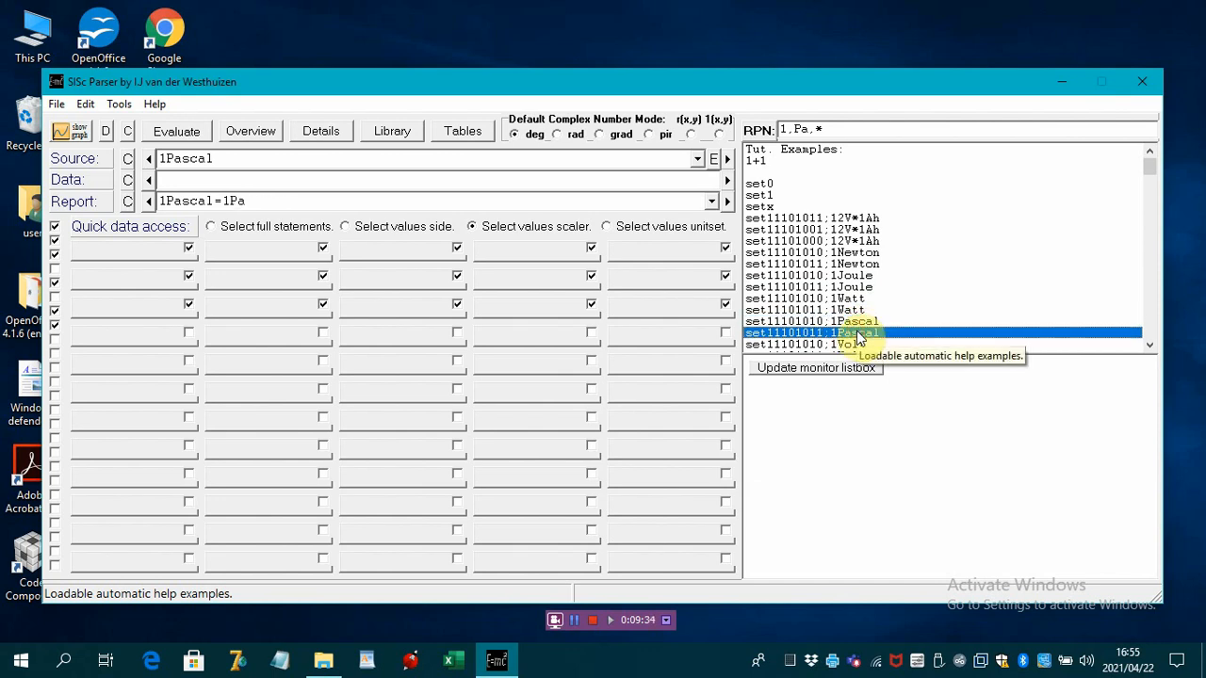
Run the 1Volt and 1Farad examples, each with set11101010 and with set11101011.
{"action": "left_click", "coordinate": [1151, 344]}
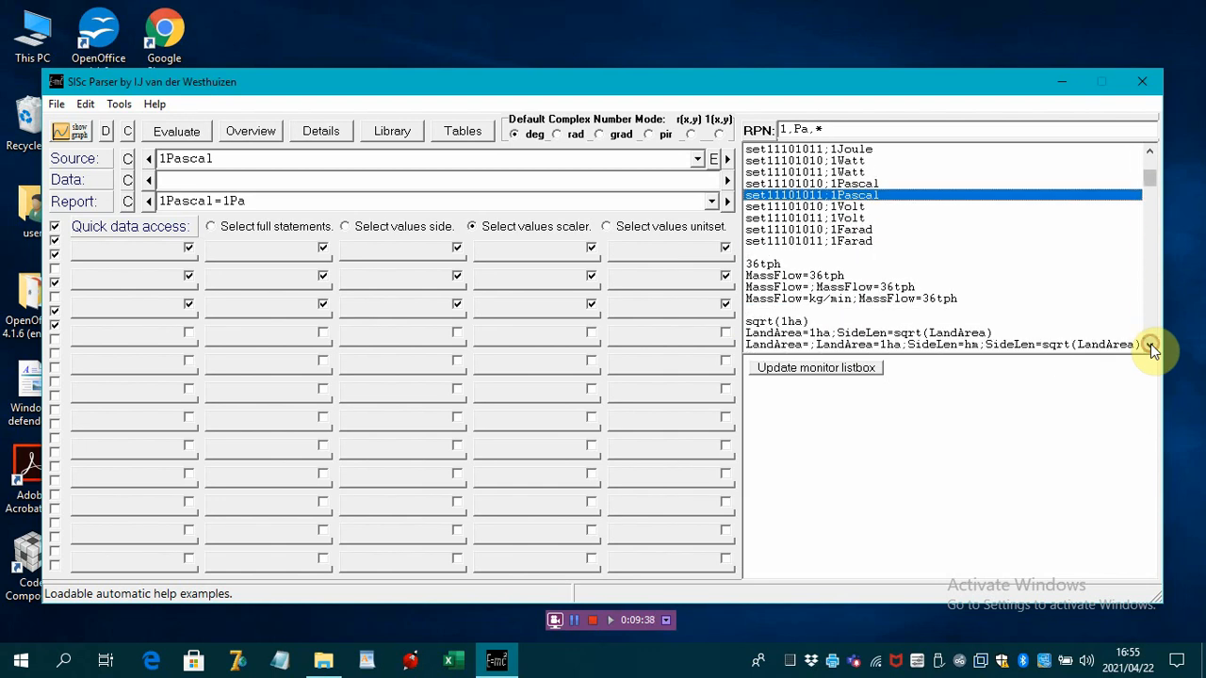
{"action": "left_click", "coordinate": [847, 207]}
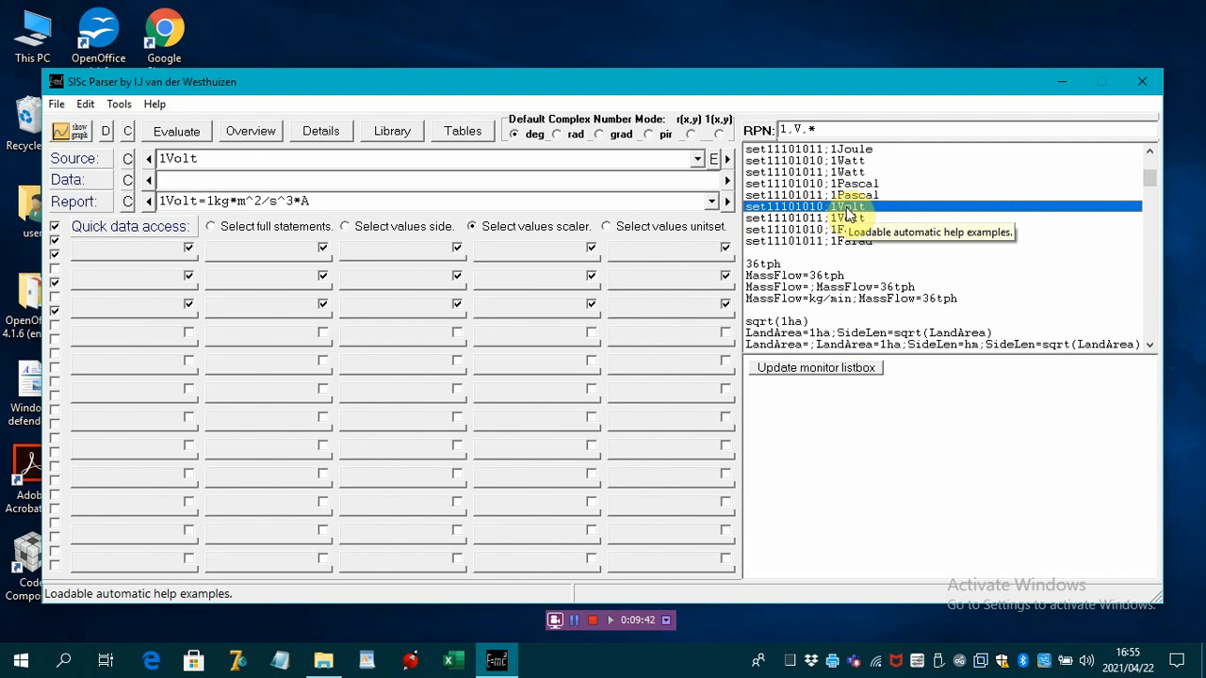
{"action": "left_click", "coordinate": [848, 223]}
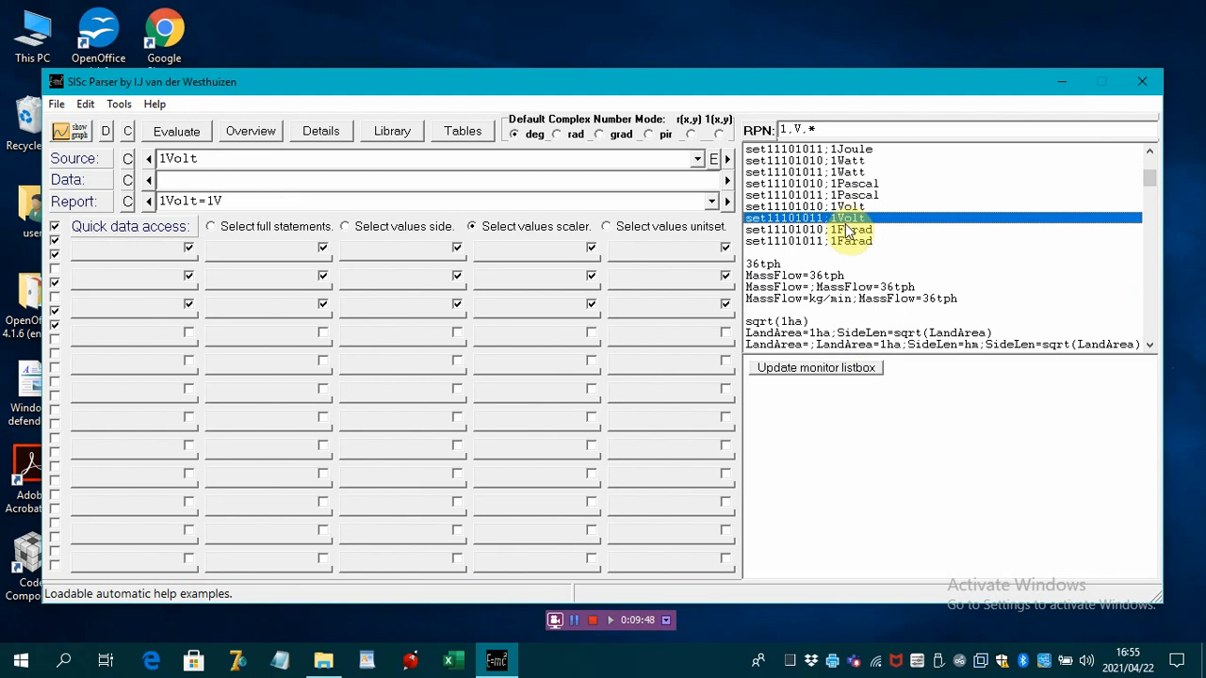
{"action": "left_click", "coordinate": [847, 229]}
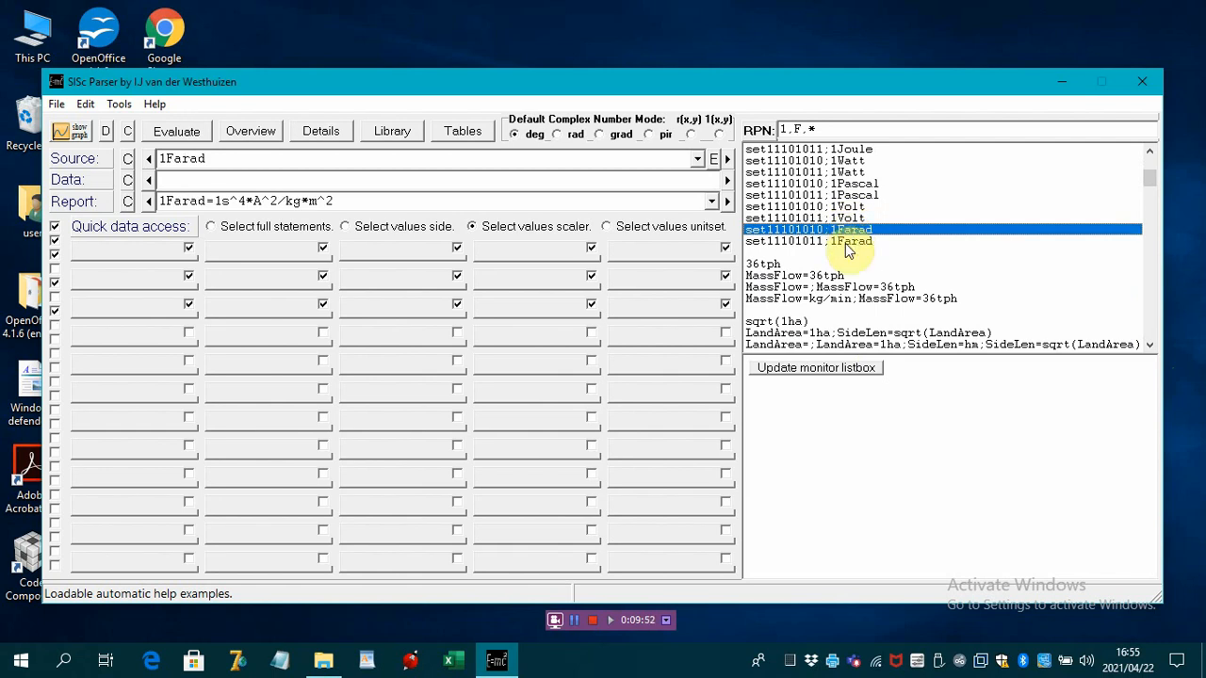
{"action": "left_click", "coordinate": [846, 241]}
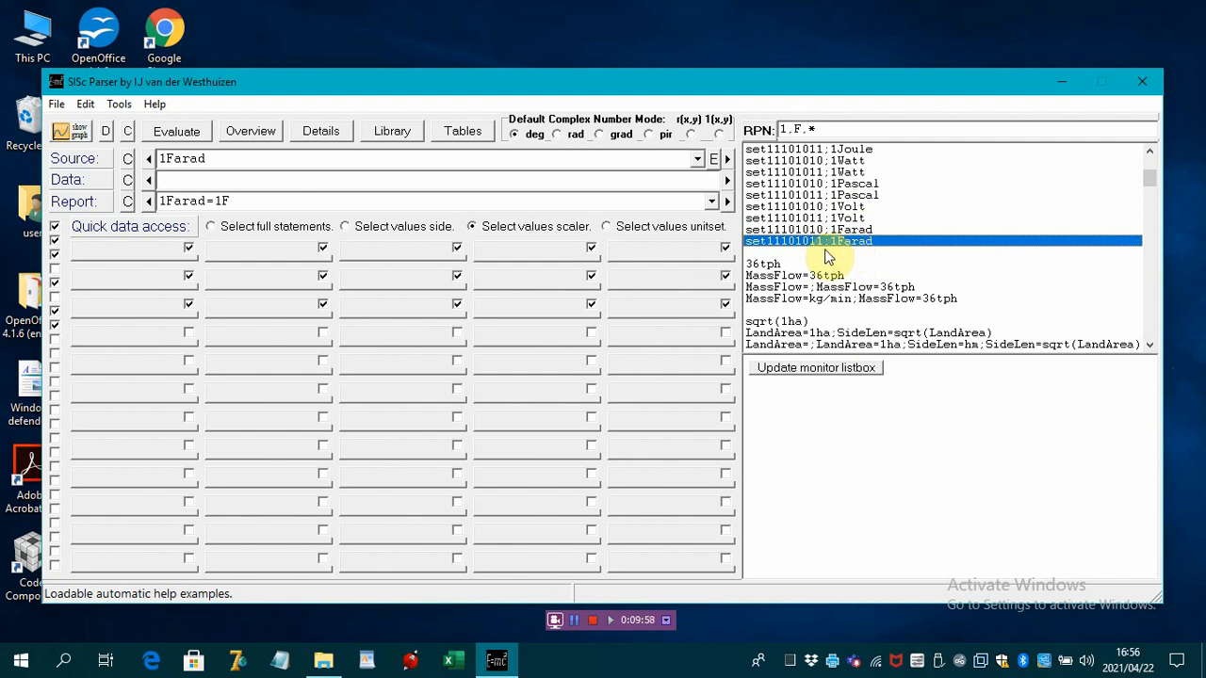
Run the 36tph example, followed by the MassFlow=36tph example that assigns it to a variable.
{"action": "left_click", "coordinate": [1150, 150]}
{"action": "left_click", "coordinate": [1149, 151]}
{"action": "left_click", "coordinate": [1149, 151]}
{"action": "left_click", "coordinate": [1150, 151]}
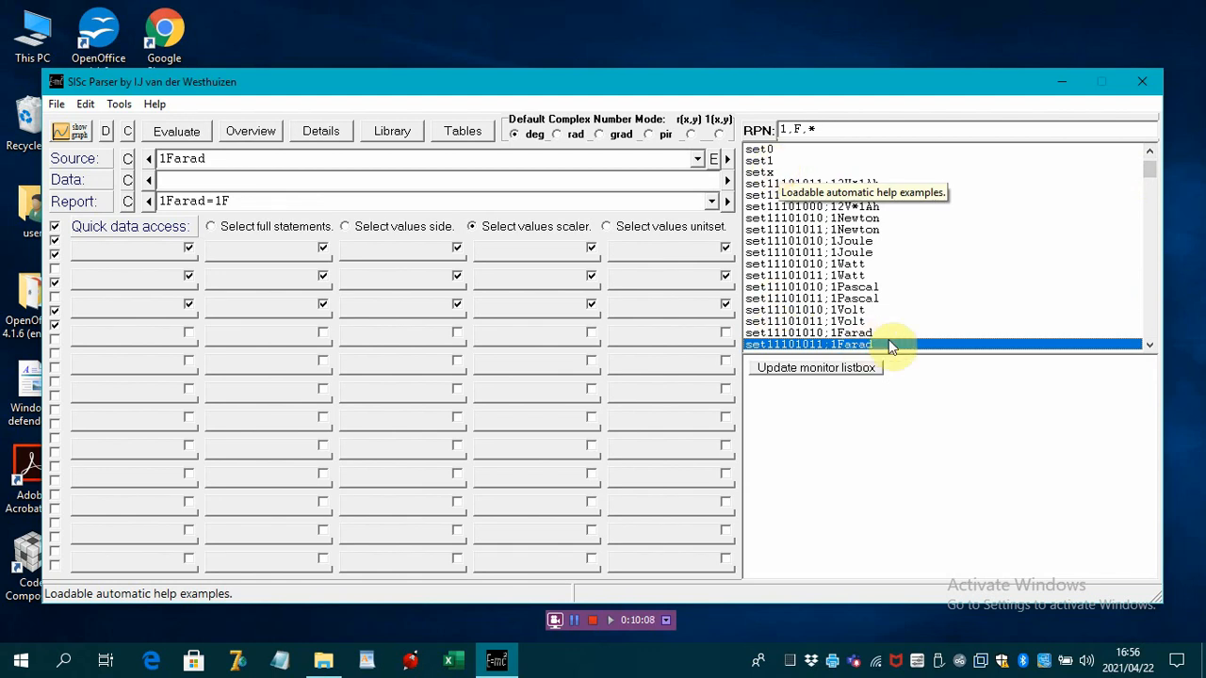
{"action": "left_click", "coordinate": [1150, 346]}
{"action": "left_click", "coordinate": [1149, 349]}
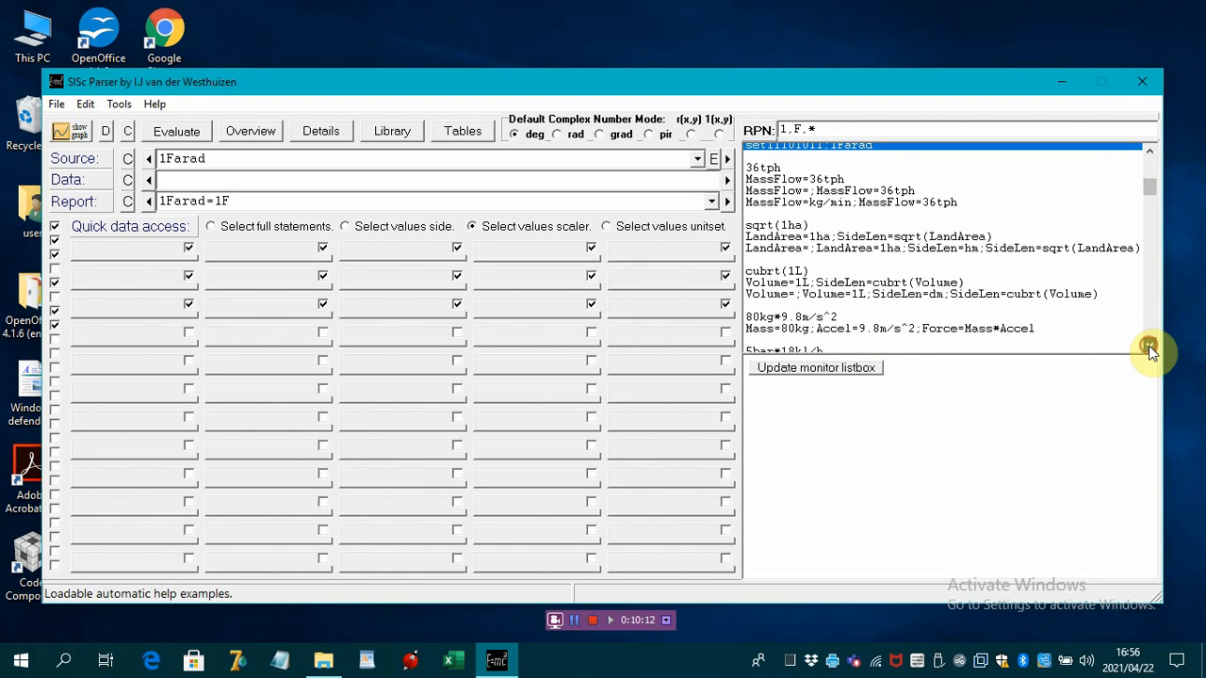
{"action": "left_click", "coordinate": [1150, 349]}
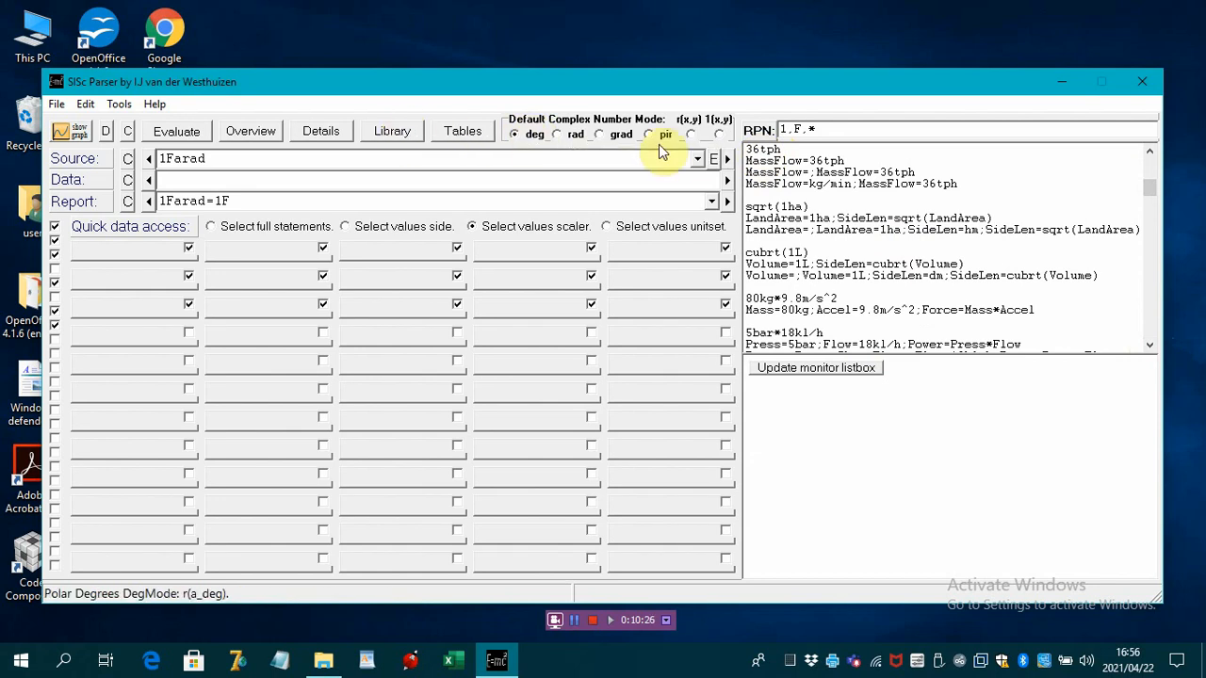
{"action": "double_click", "coordinate": [765, 151]}
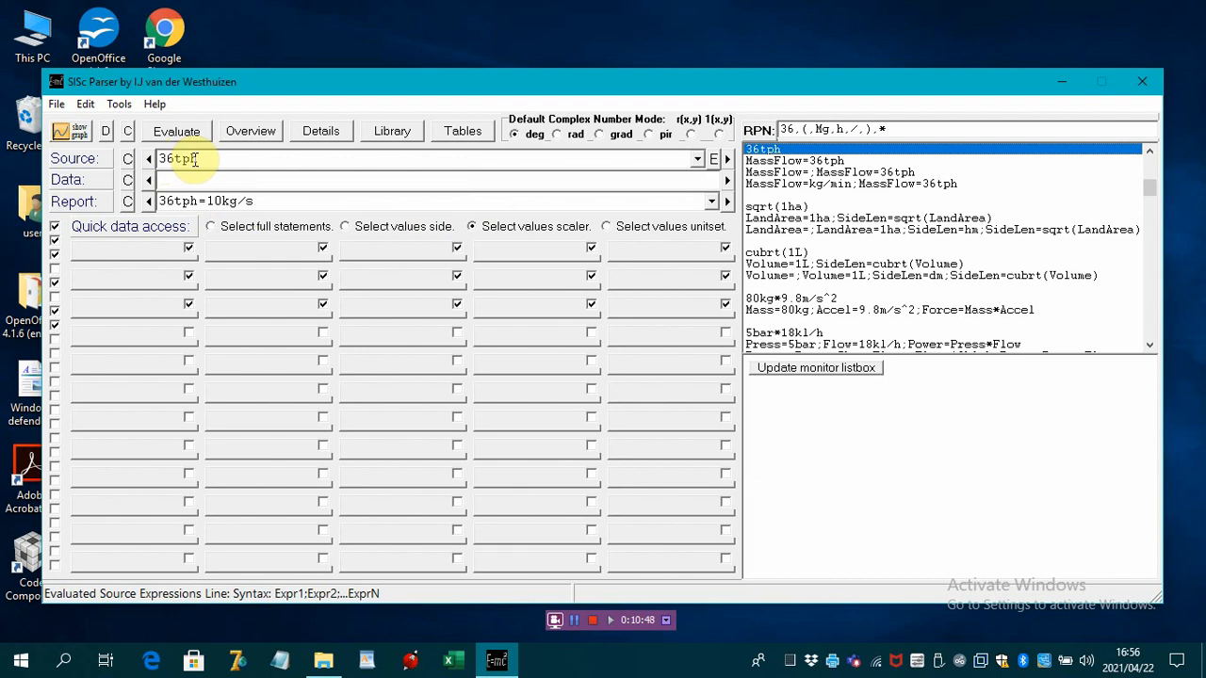
{"action": "left_click", "coordinate": [764, 161]}
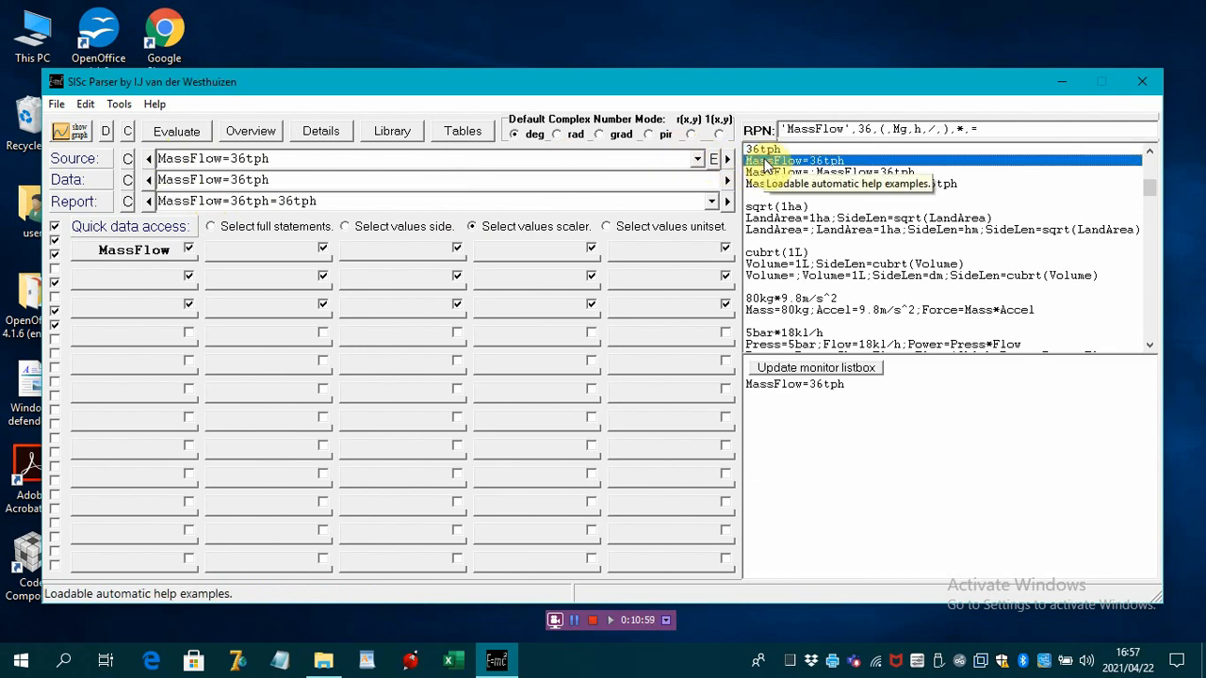
Check the full solution report for MassFlow=36tph, and use MassFlow's quick data access to select its scalar value in the data line.
{"action": "left_click", "coordinate": [712, 201]}
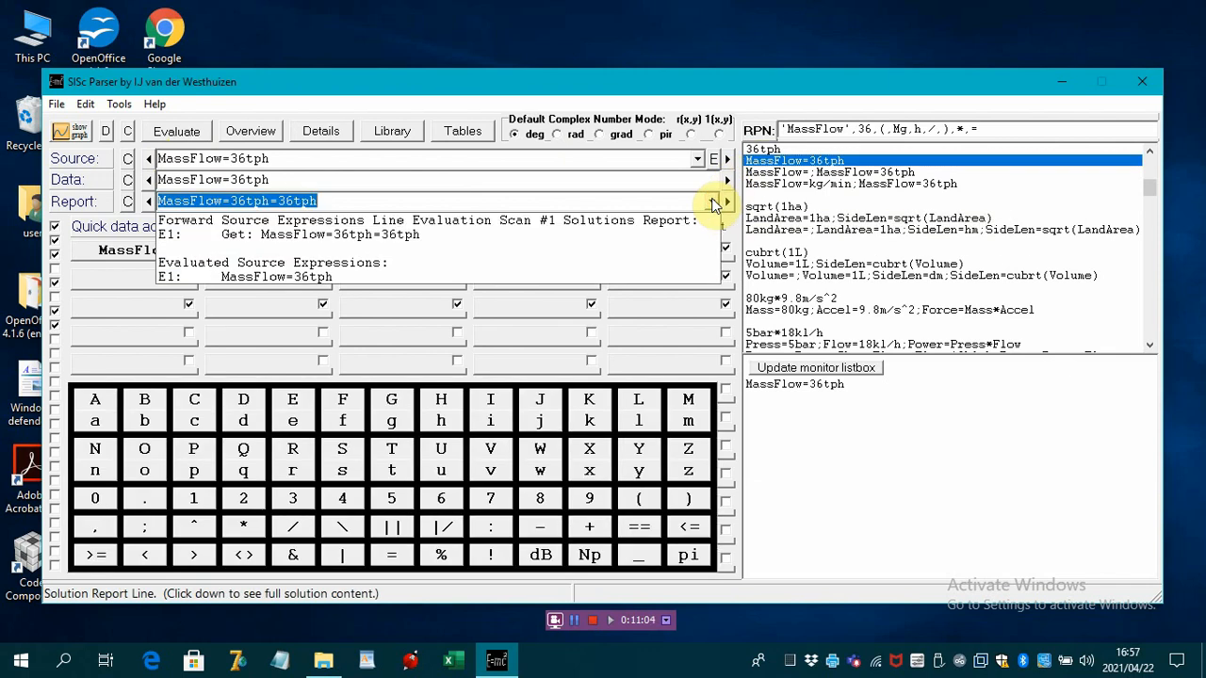
{"action": "left_click", "coordinate": [714, 203]}
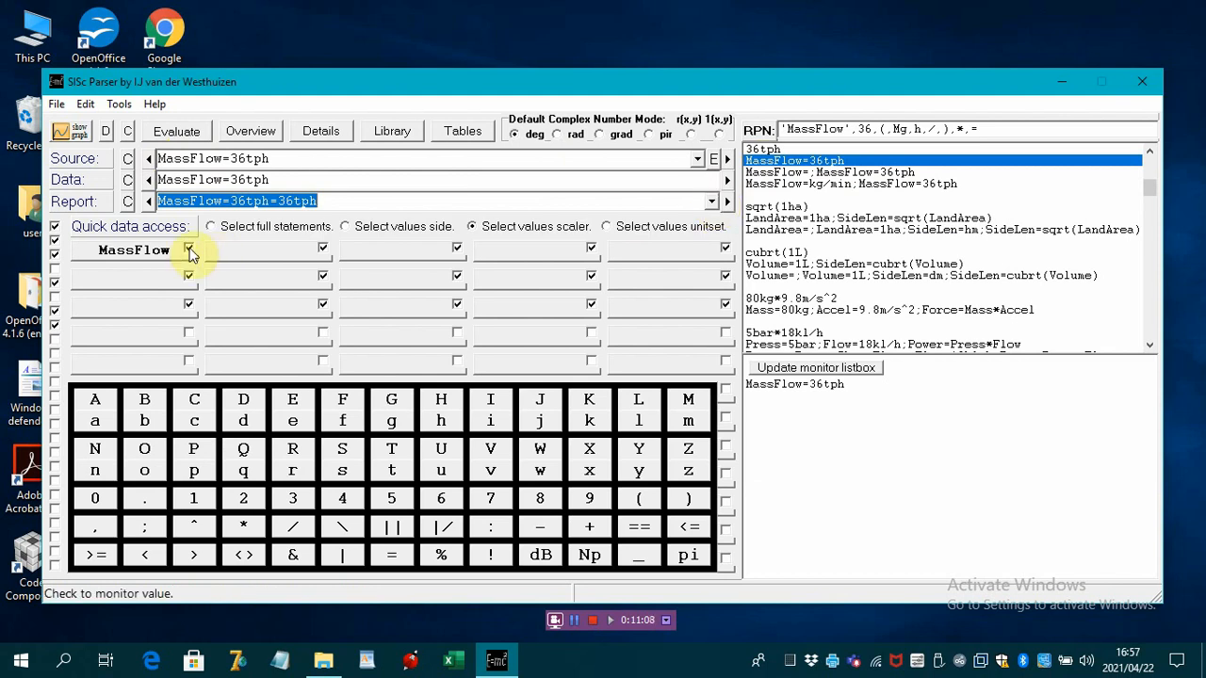
{"action": "left_click", "coordinate": [136, 250]}
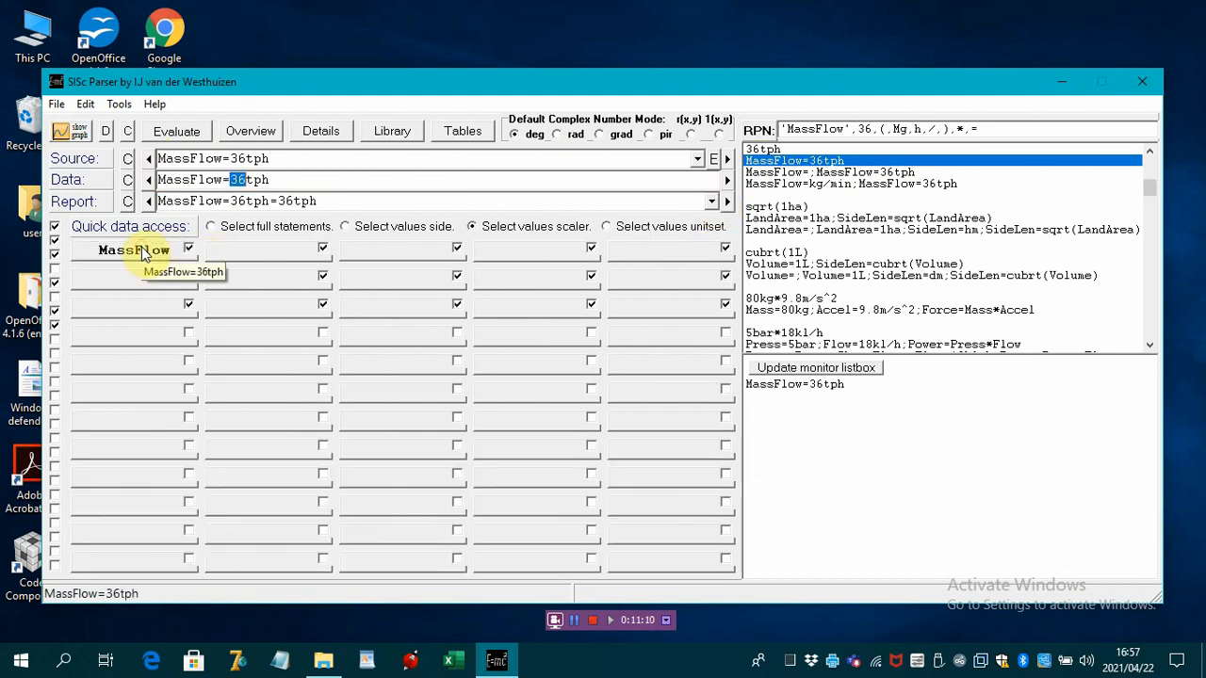
{"action": "left_click", "coordinate": [141, 250]}
{"action": "left_click", "coordinate": [142, 251]}
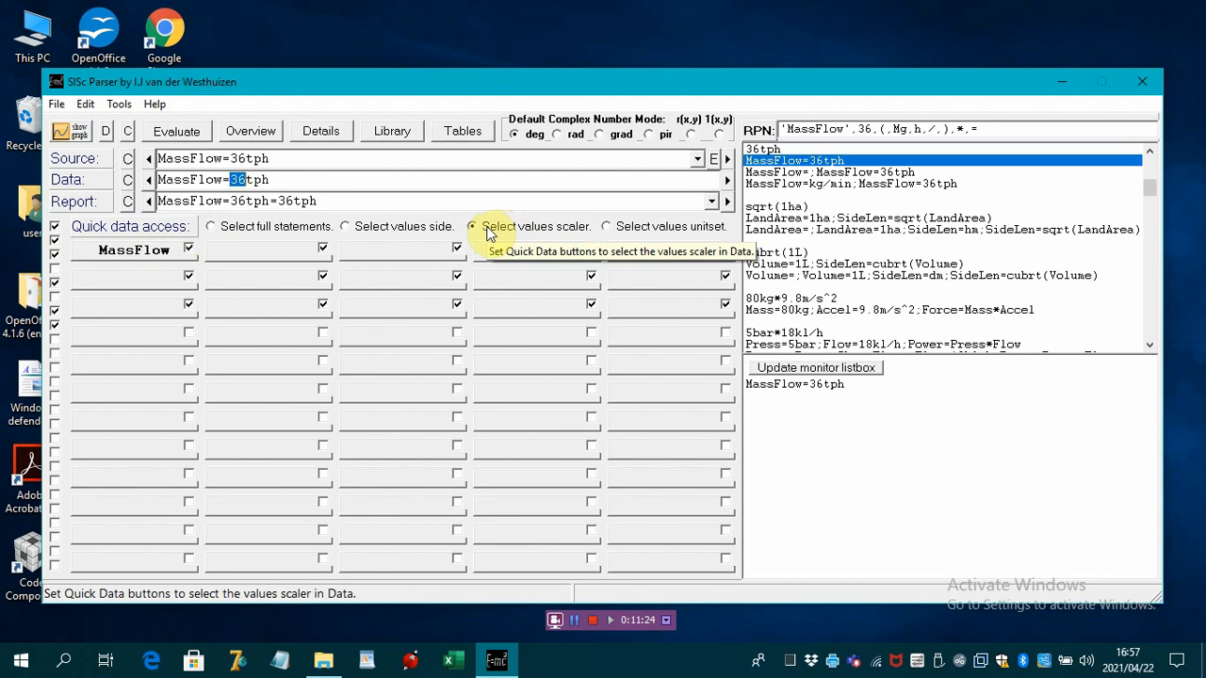
Use MassFlow's quick data access to select its full statement, value side, scalar and unit set in the data line, one after another.
{"action": "left_click", "coordinate": [214, 227]}
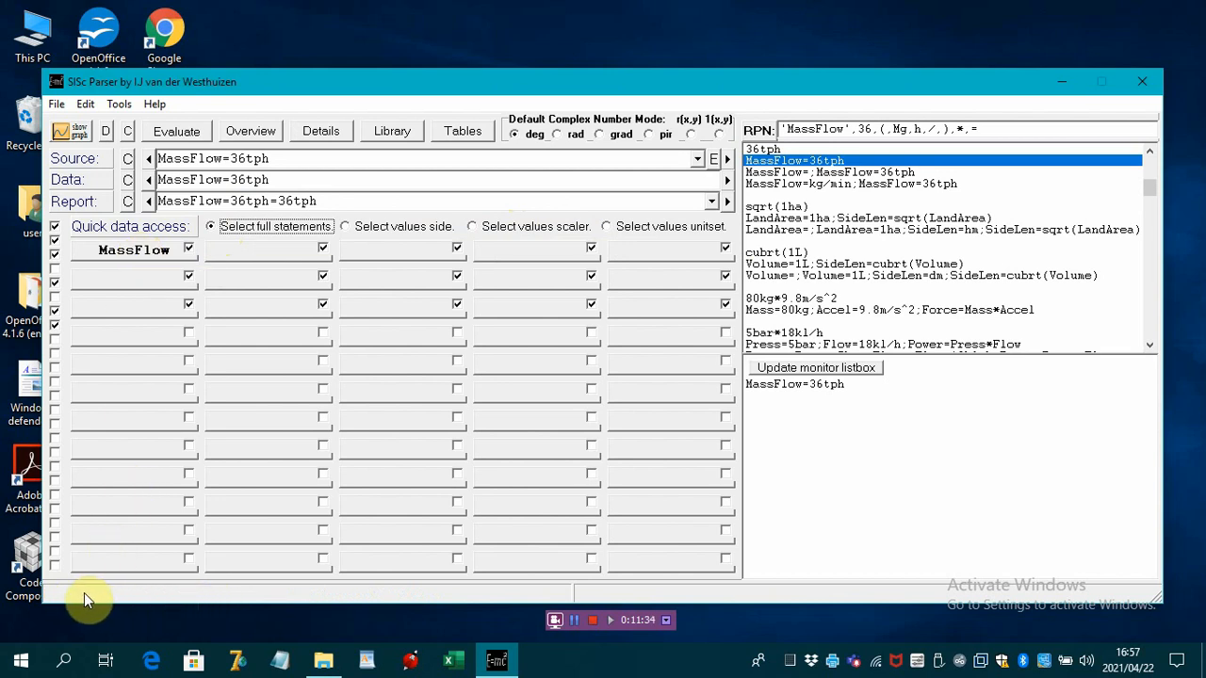
{"action": "left_click", "coordinate": [136, 253]}
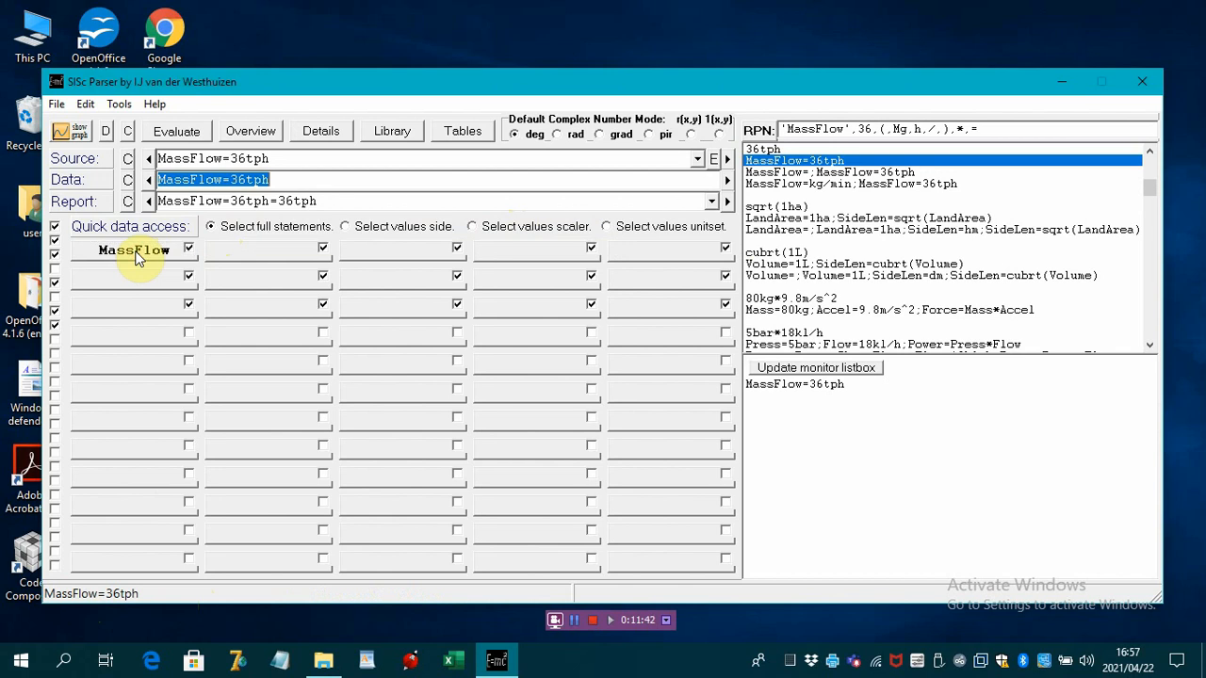
{"action": "left_click", "coordinate": [345, 229]}
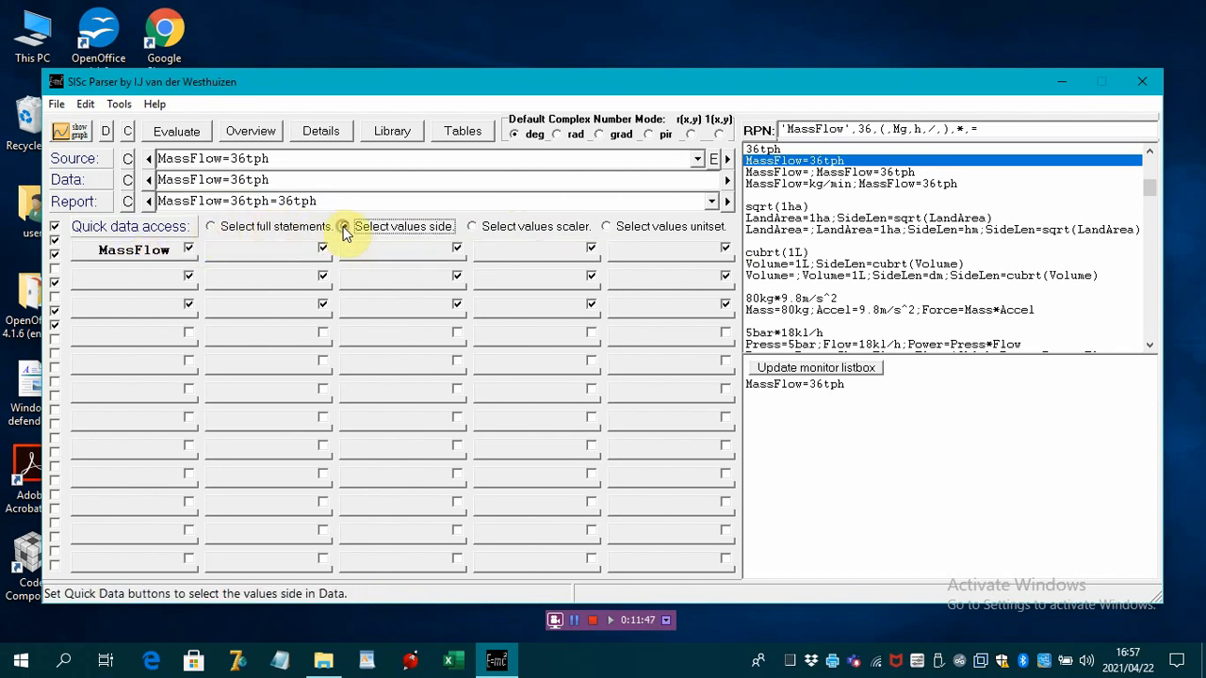
{"action": "left_click", "coordinate": [132, 252]}
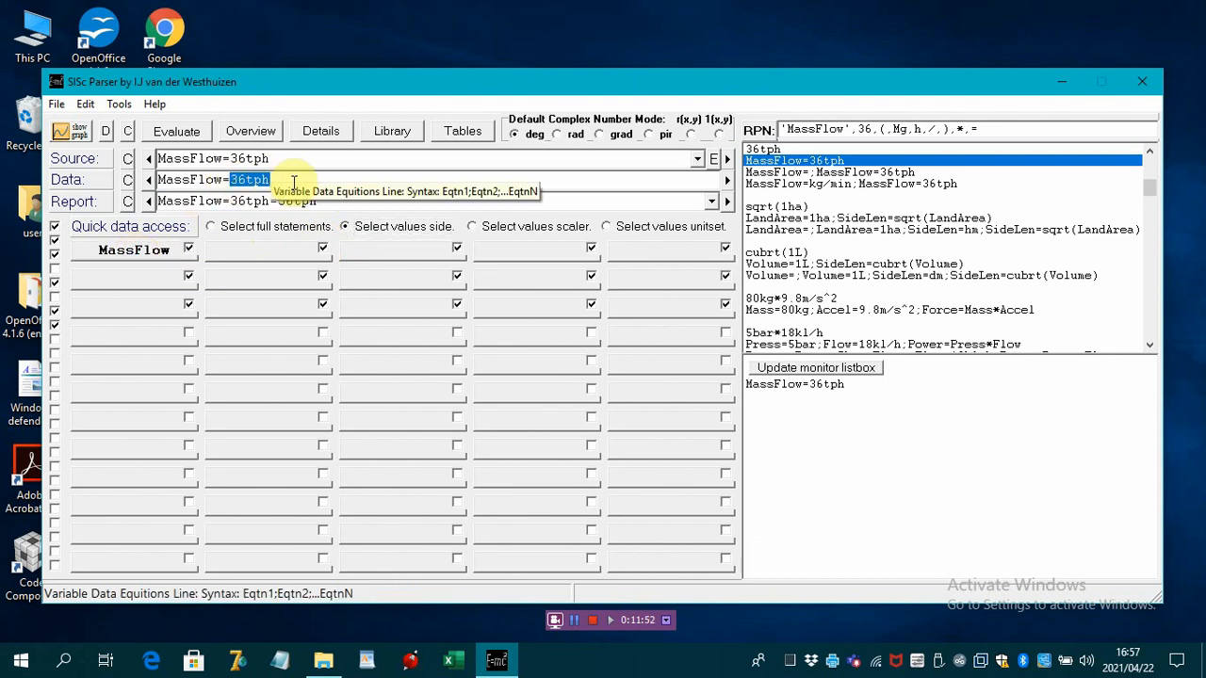
{"action": "left_click", "coordinate": [474, 227]}
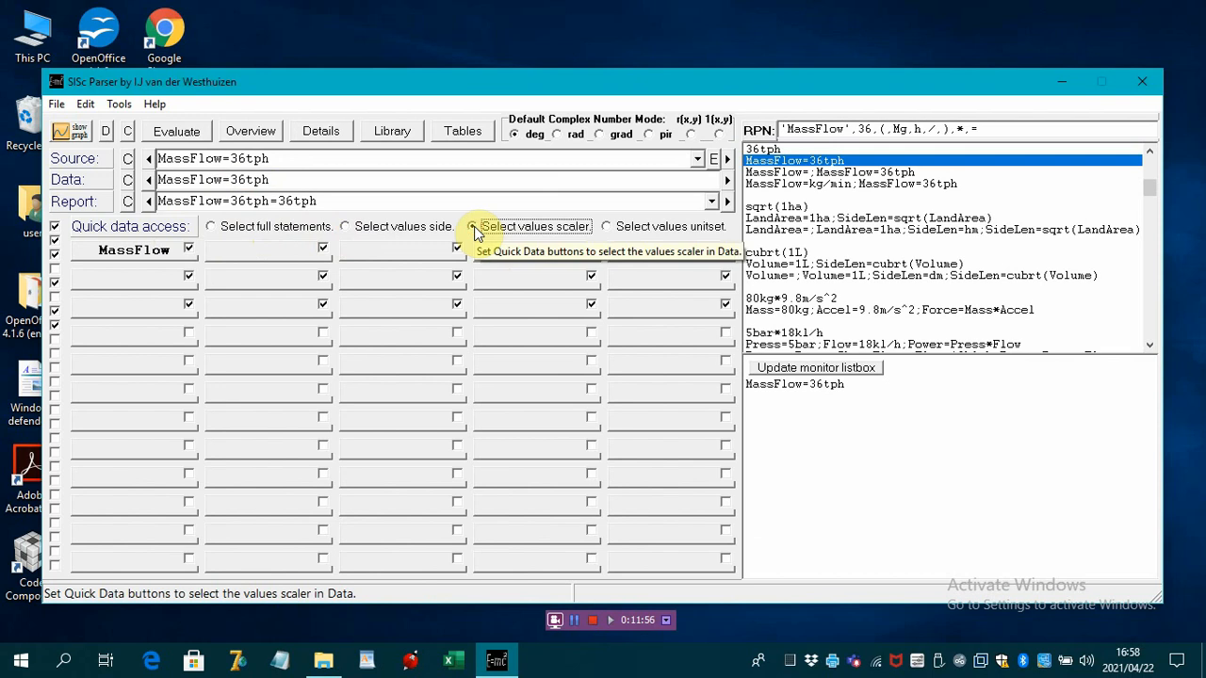
{"action": "left_click", "coordinate": [142, 251]}
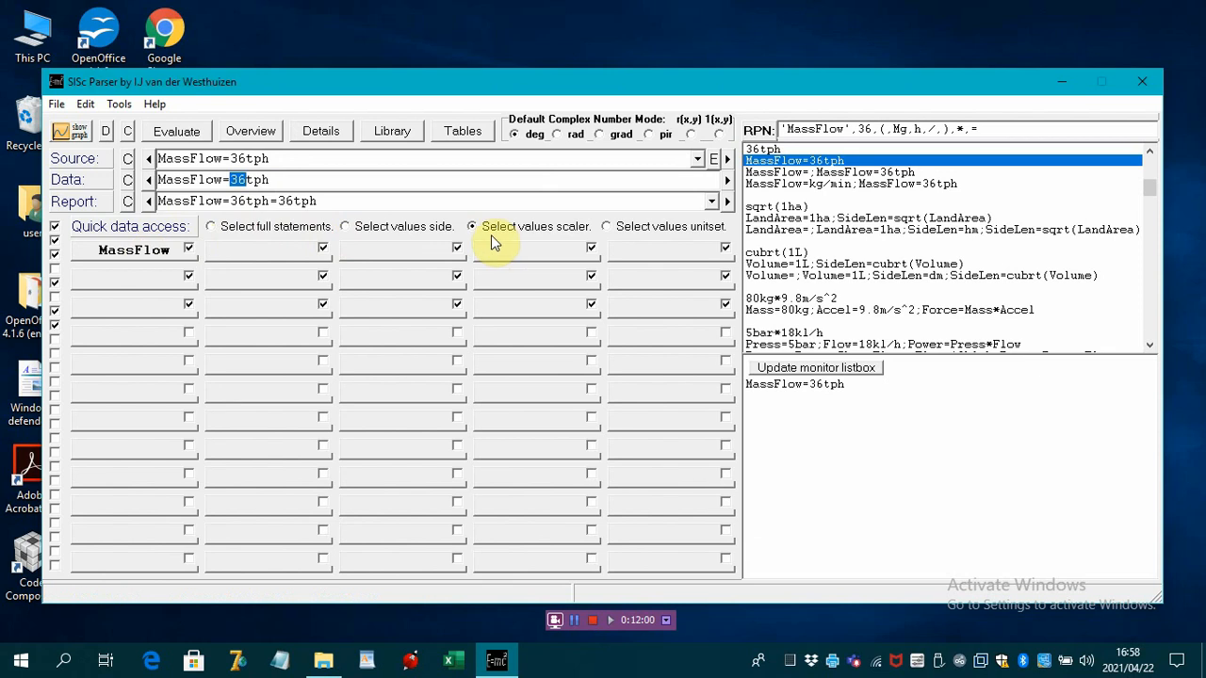
{"action": "left_click", "coordinate": [607, 228]}
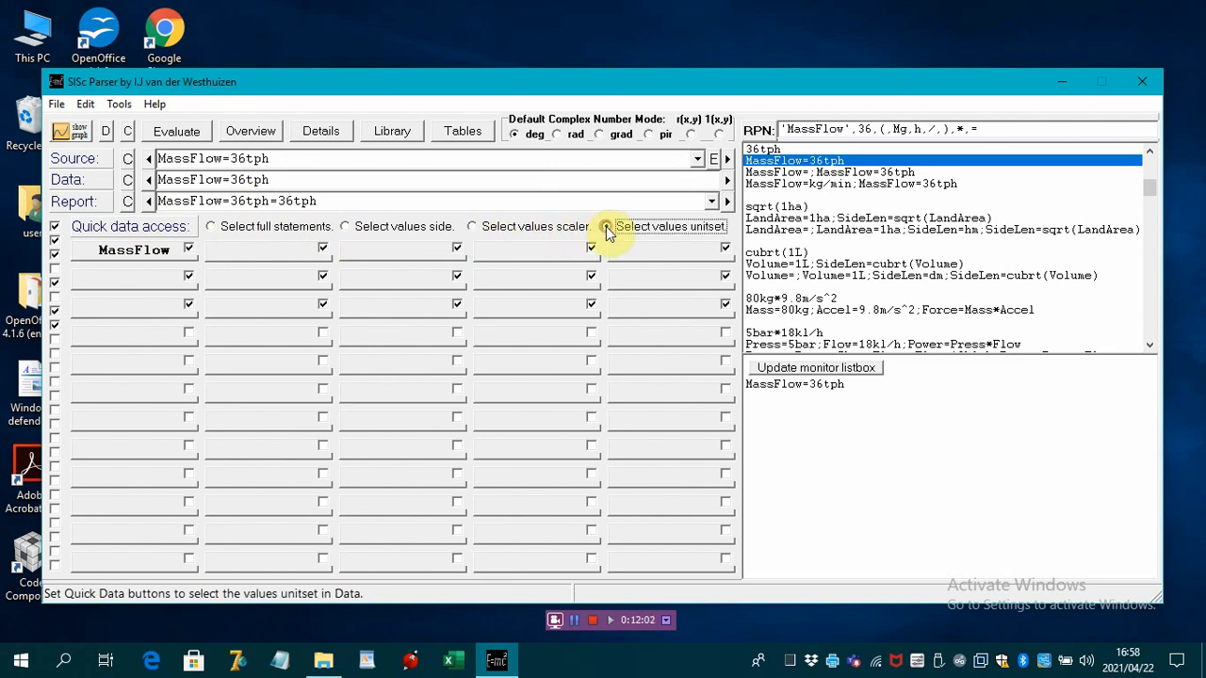
{"action": "left_click", "coordinate": [134, 250]}
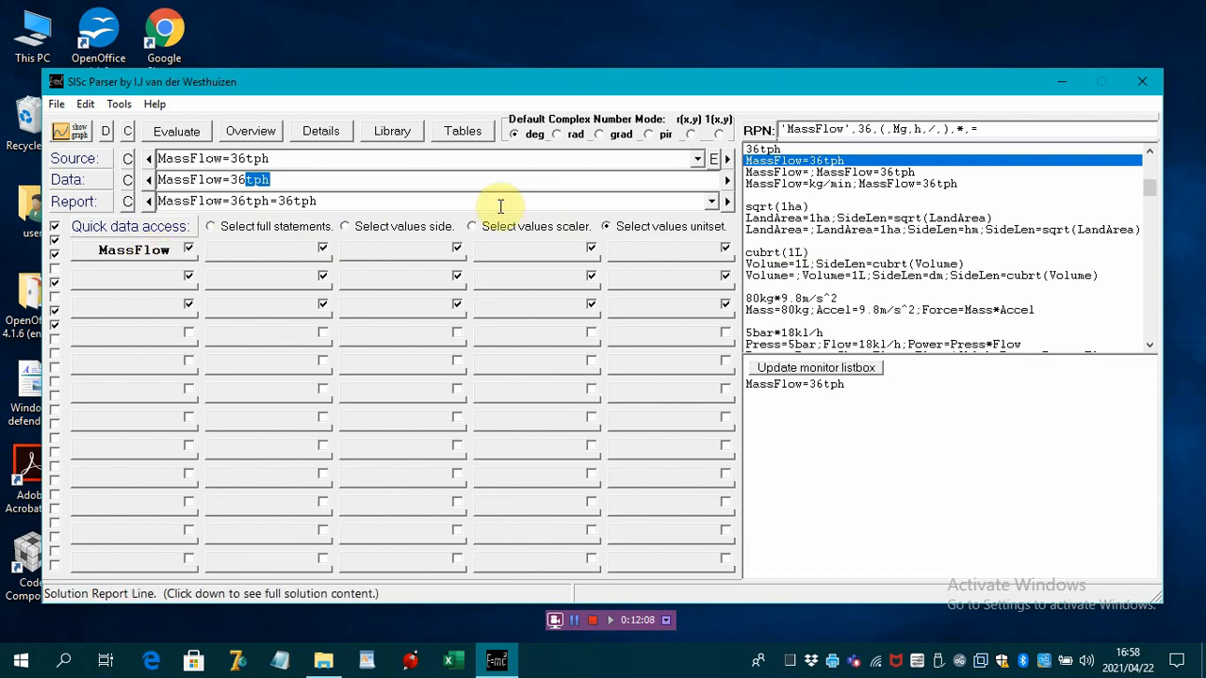
Delete MassFlow's scalar value from the data line using the quick data scalar selection, and re-evaluate the source MassFlow=36tph.
{"action": "left_click", "coordinate": [473, 227]}
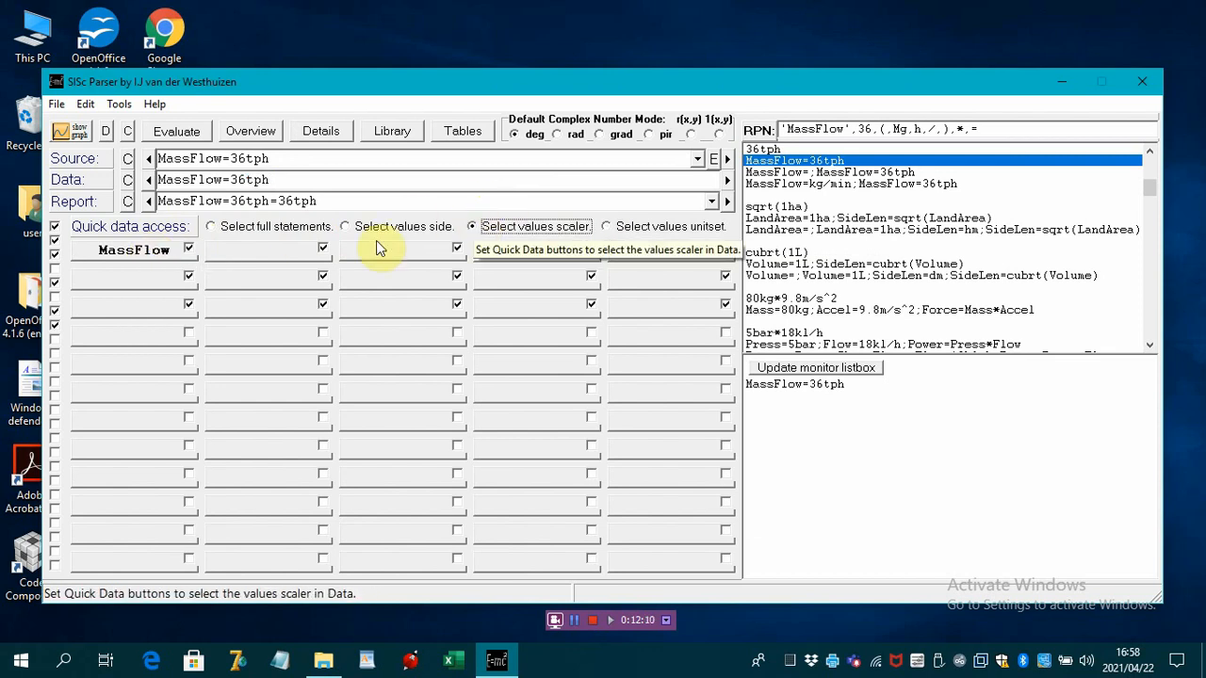
{"action": "left_click", "coordinate": [141, 251]}
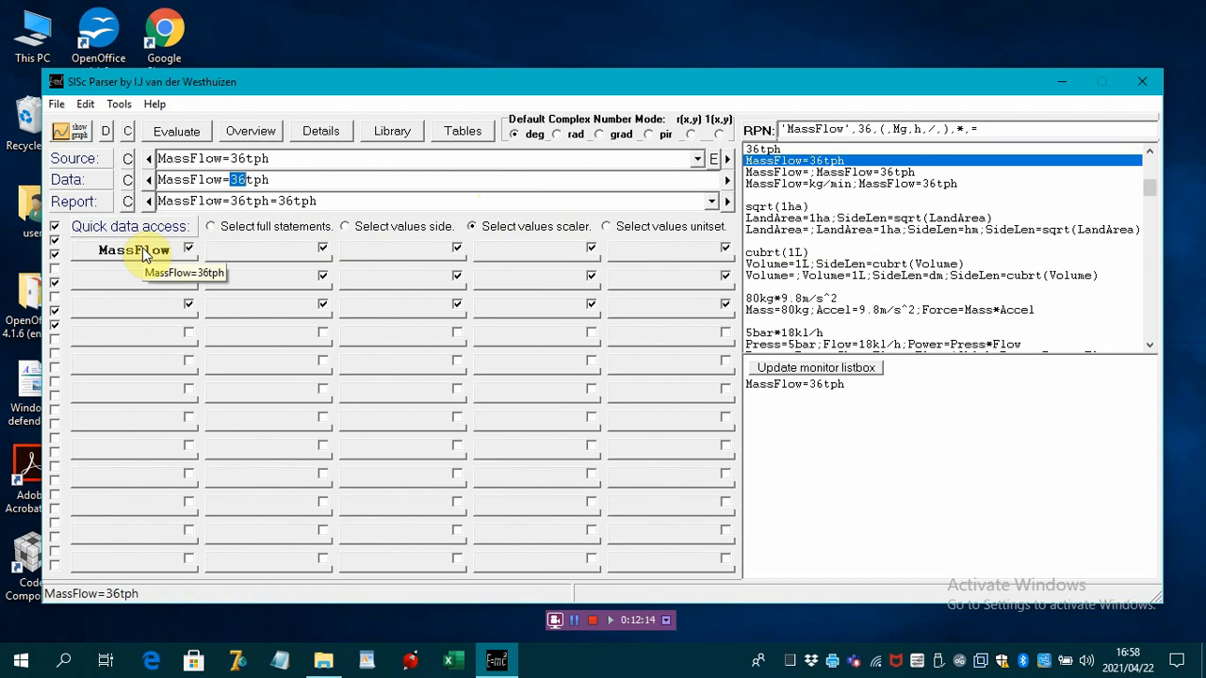
{"action": "key", "text": "Delete"}
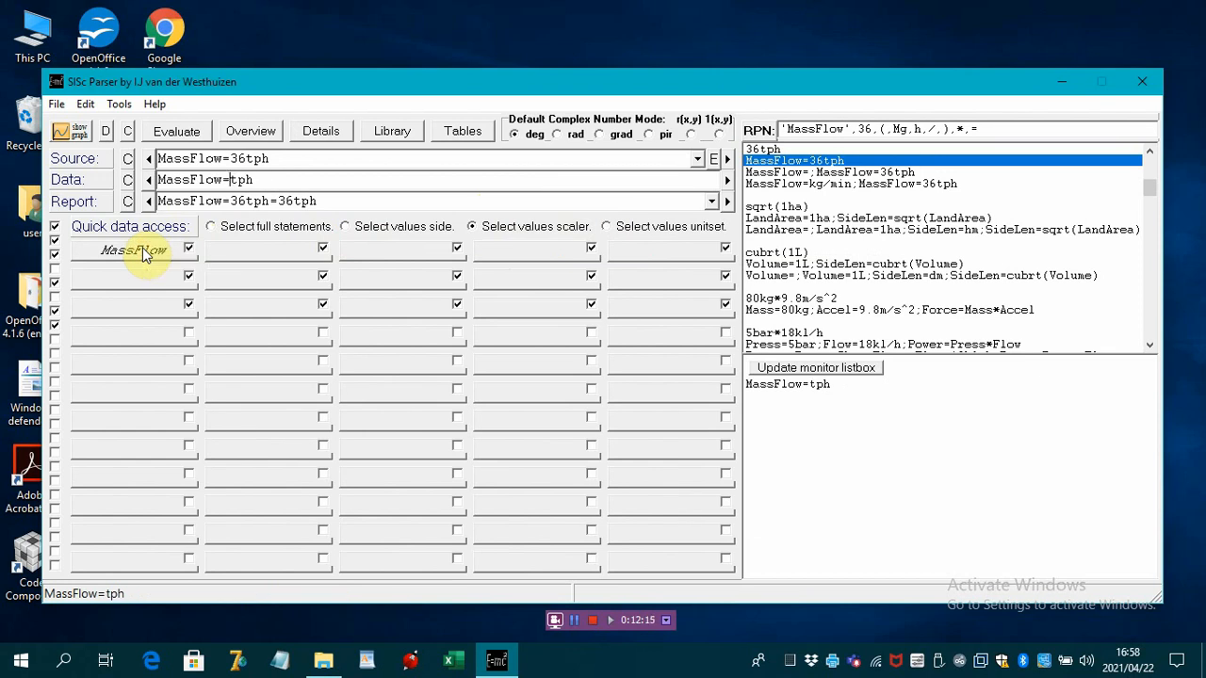
{"action": "double_click", "coordinate": [162, 157]}
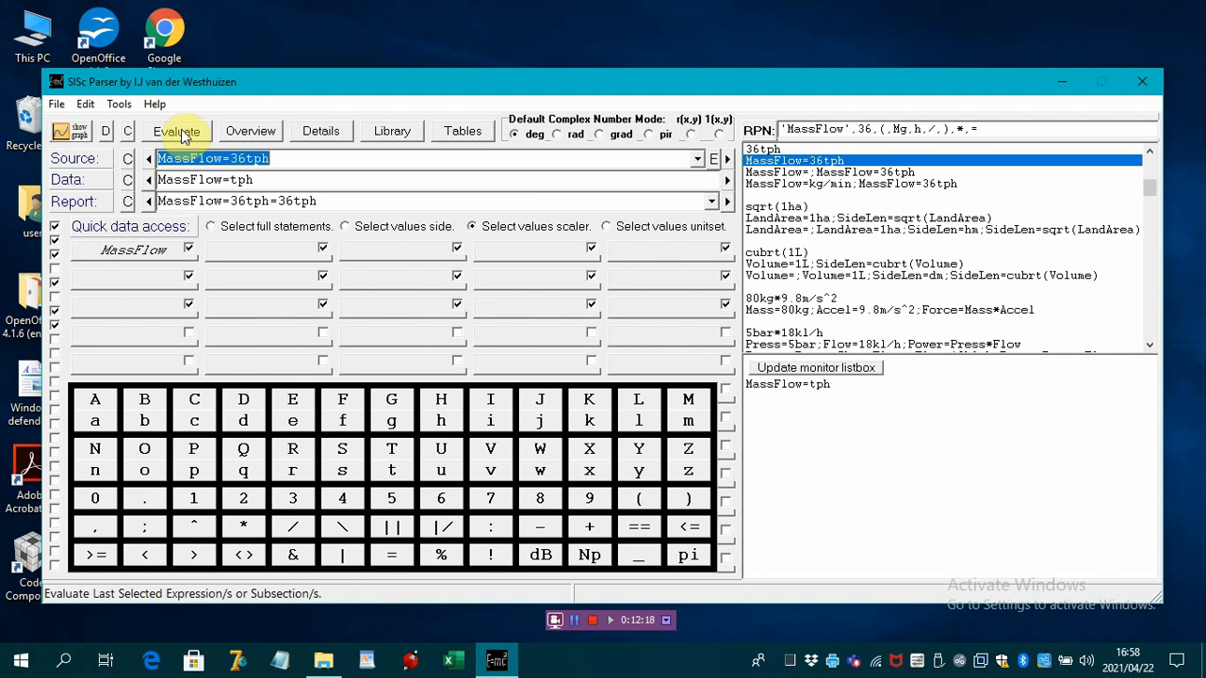
{"action": "left_click", "coordinate": [181, 130]}
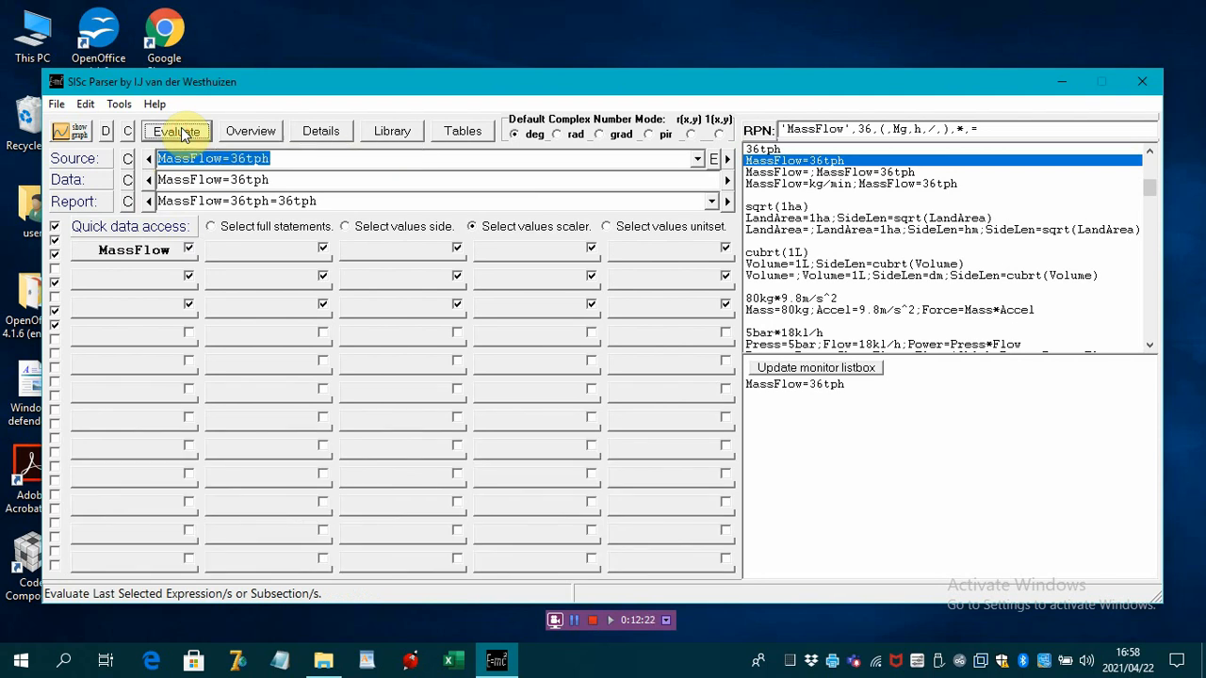
Run the MassFlow=;MassFlow=36tph example and check its full solution report.
{"action": "left_click", "coordinate": [763, 173]}
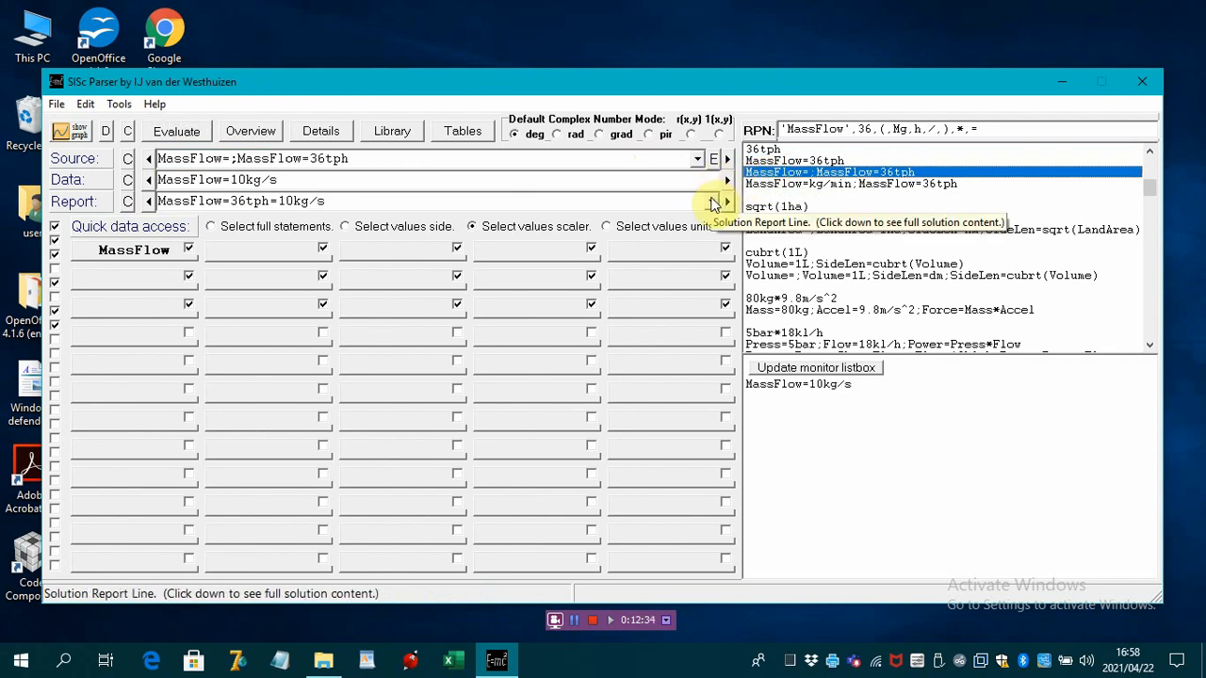
{"action": "left_click", "coordinate": [713, 204]}
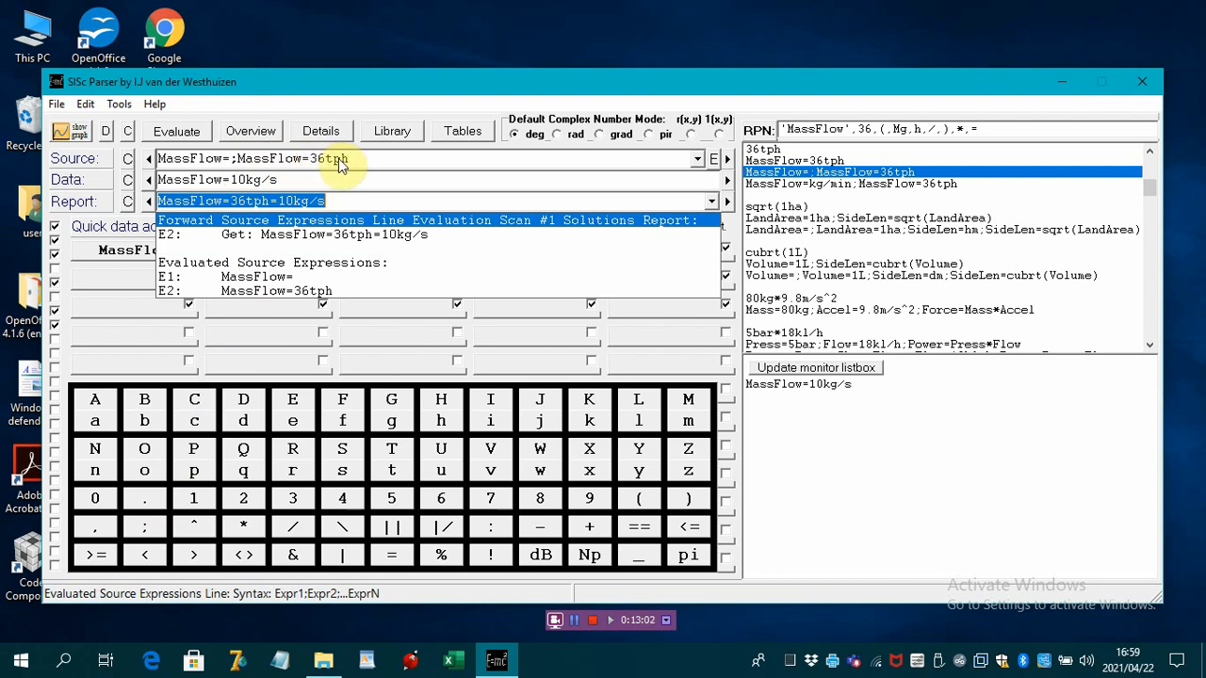
{"action": "left_click", "coordinate": [262, 158]}
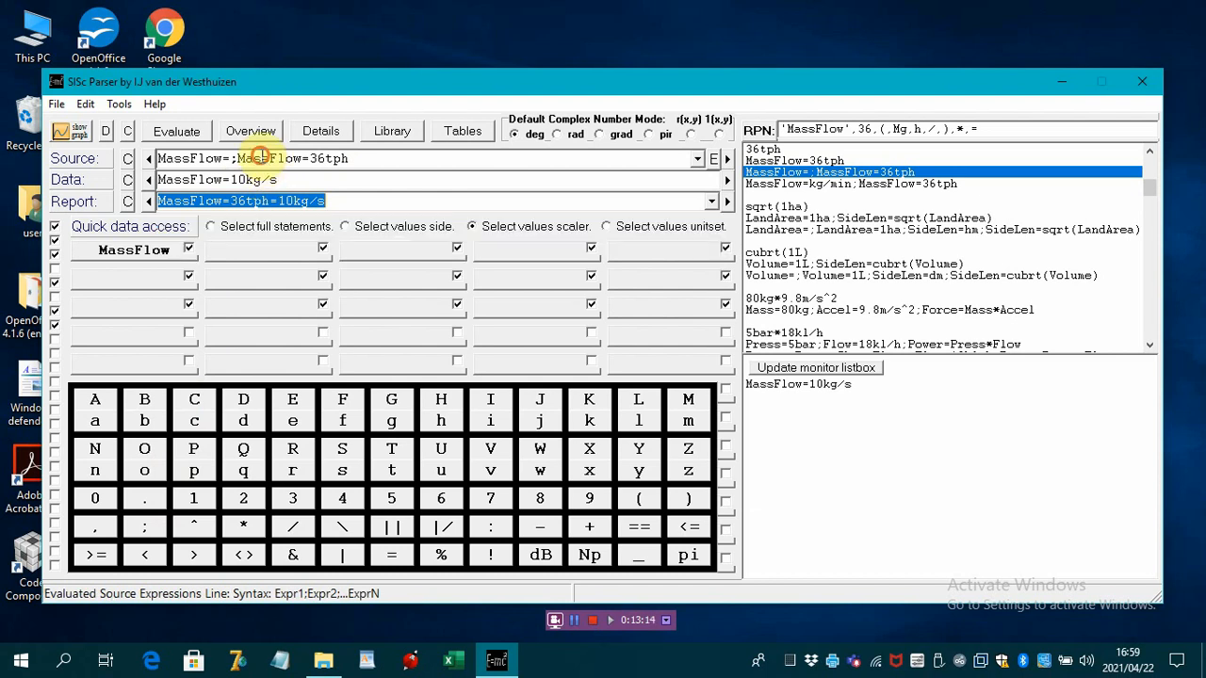
Evaluate MassFlow=;MassFlow=36tph again with the existing data kept, and check the new full solution report.
{"action": "left_click", "coordinate": [188, 132]}
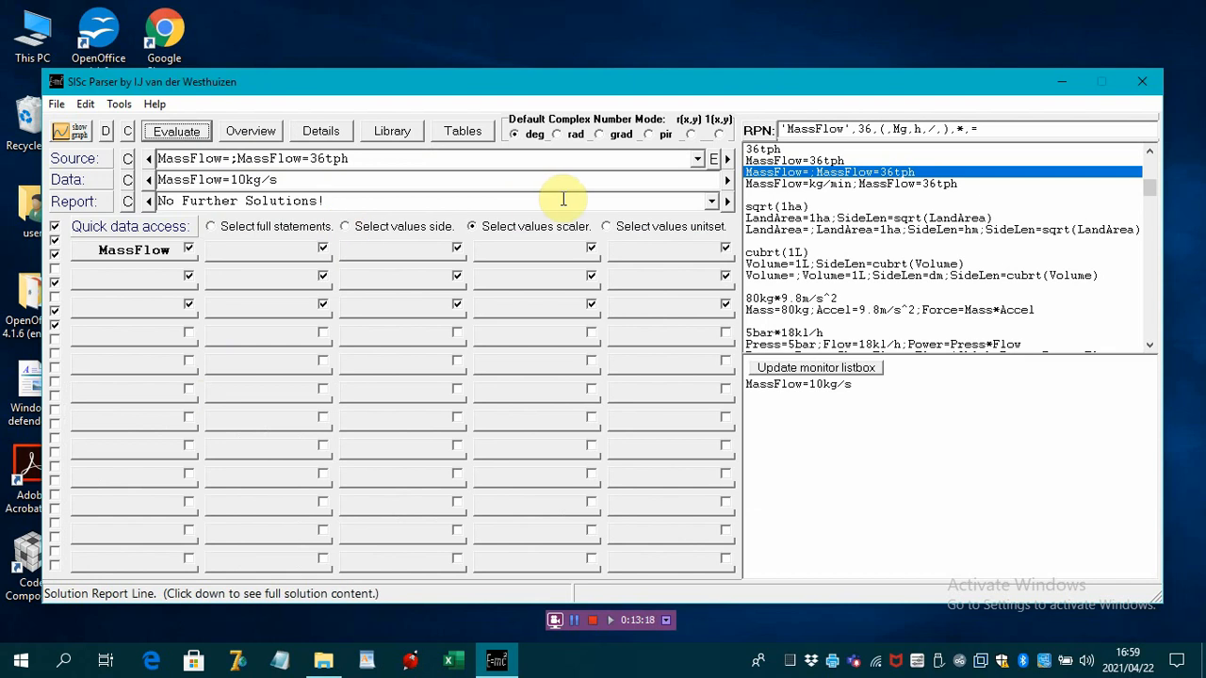
{"action": "left_click", "coordinate": [713, 202]}
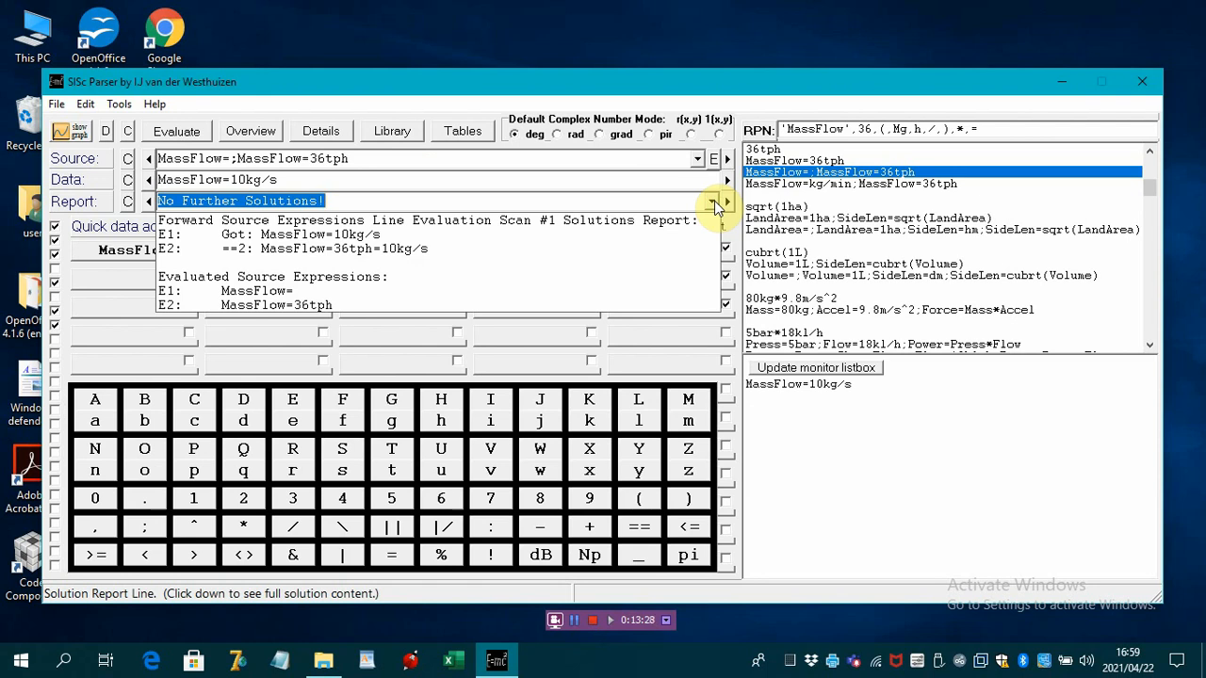
{"action": "left_click", "coordinate": [715, 201]}
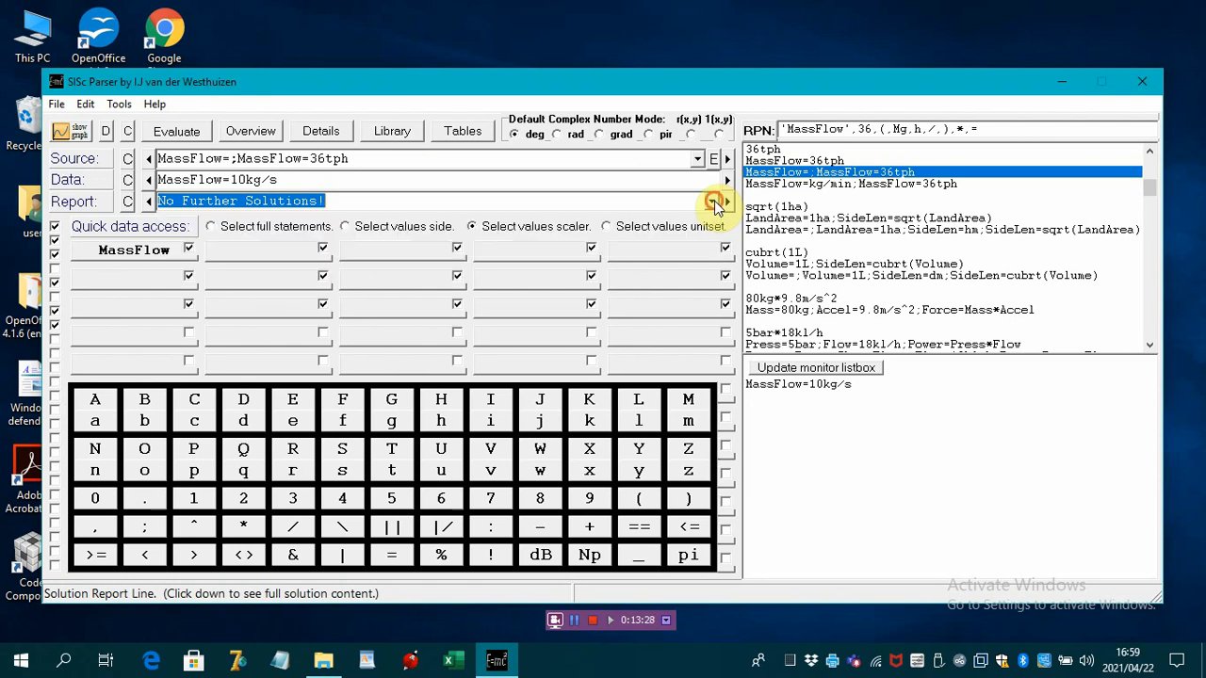
Re-evaluate MassFlow=;MassFlow=36tph from a cleared data line and check the full solution report.
{"action": "left_click", "coordinate": [128, 181]}
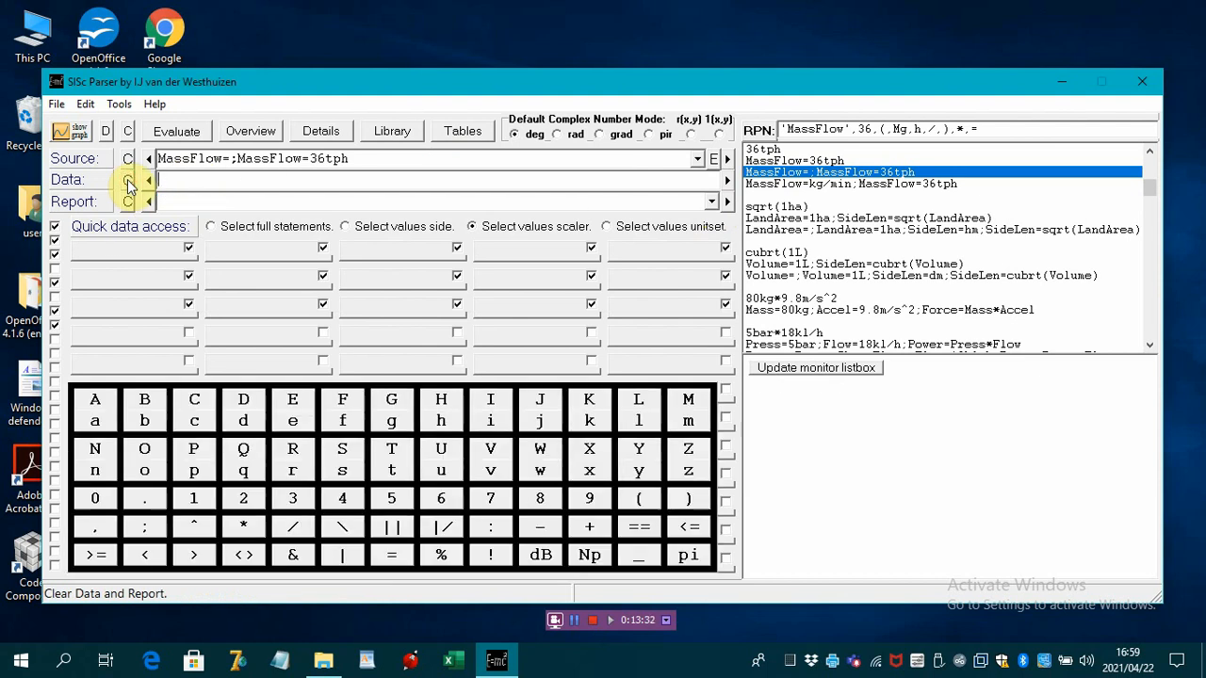
{"action": "double_click", "coordinate": [202, 158]}
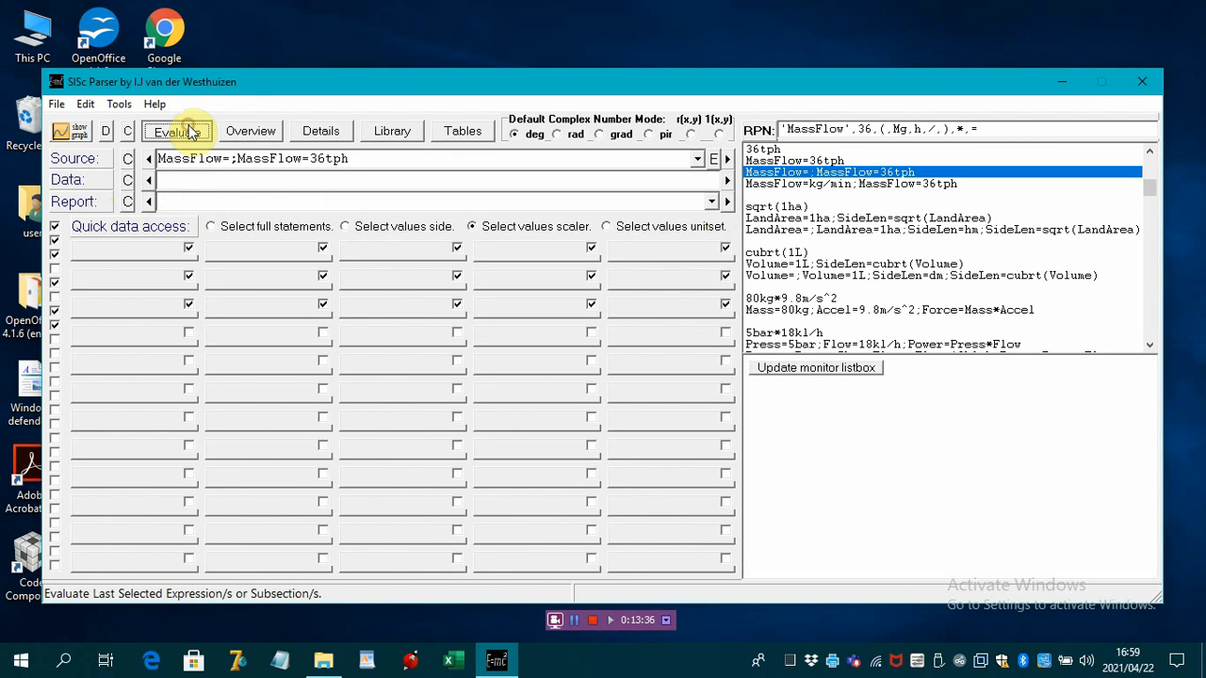
{"action": "left_click", "coordinate": [188, 132]}
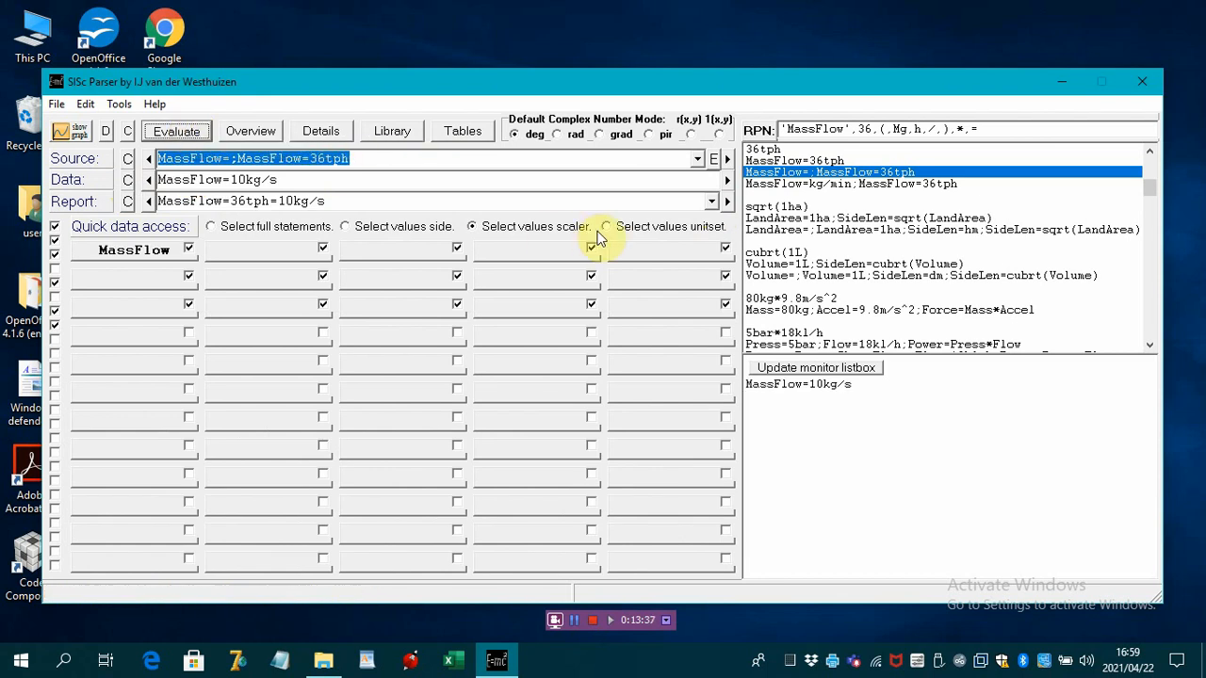
{"action": "left_click", "coordinate": [712, 201]}
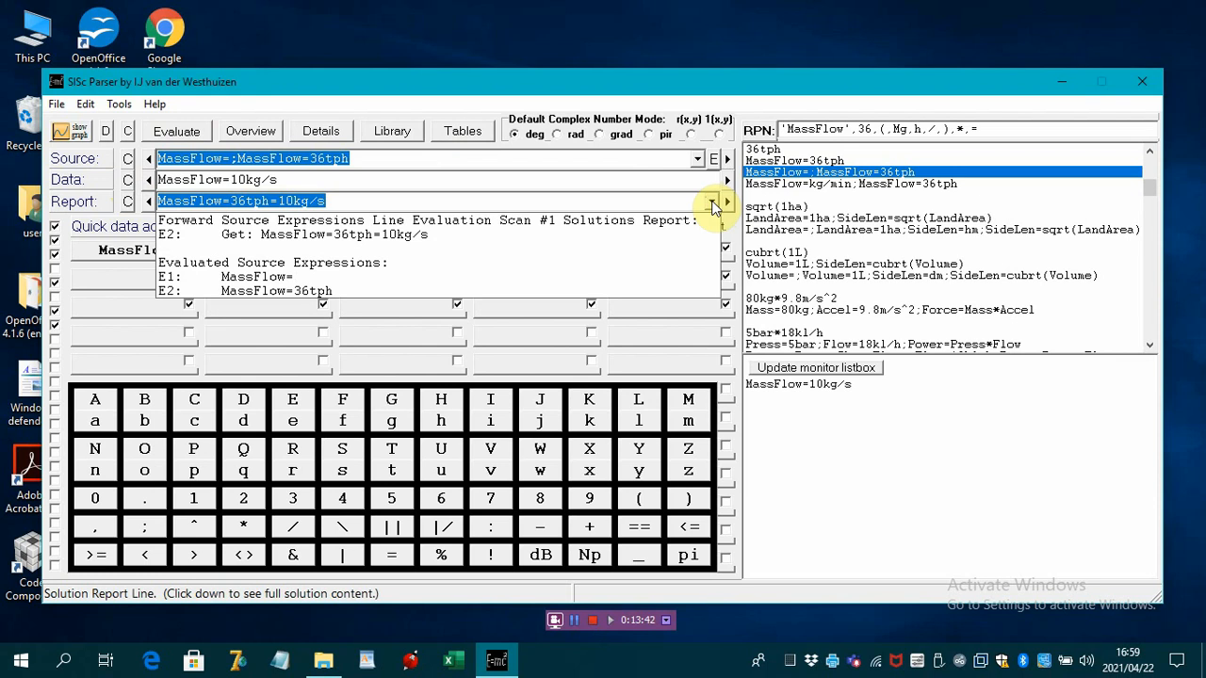
{"action": "left_click", "coordinate": [712, 202]}
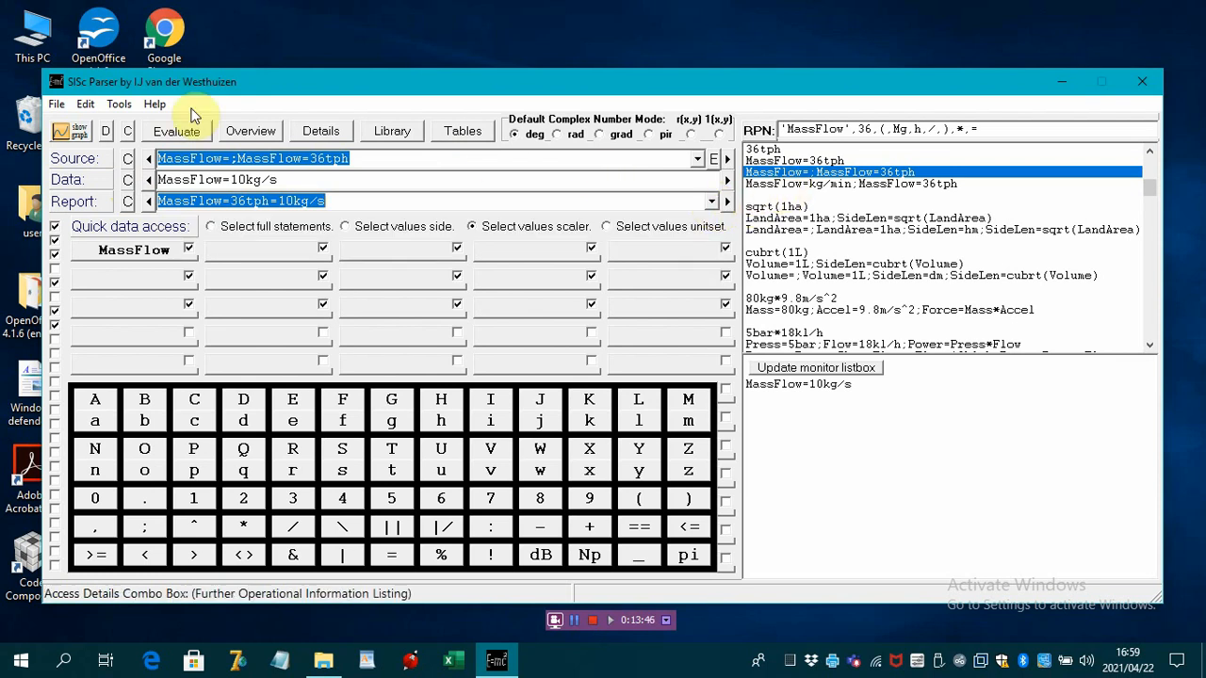
Run the MassFlow=kg/min;MassFlow=36tph example from cleared source, data and report lines, and check its full solution report.
{"action": "left_click", "coordinate": [130, 131]}
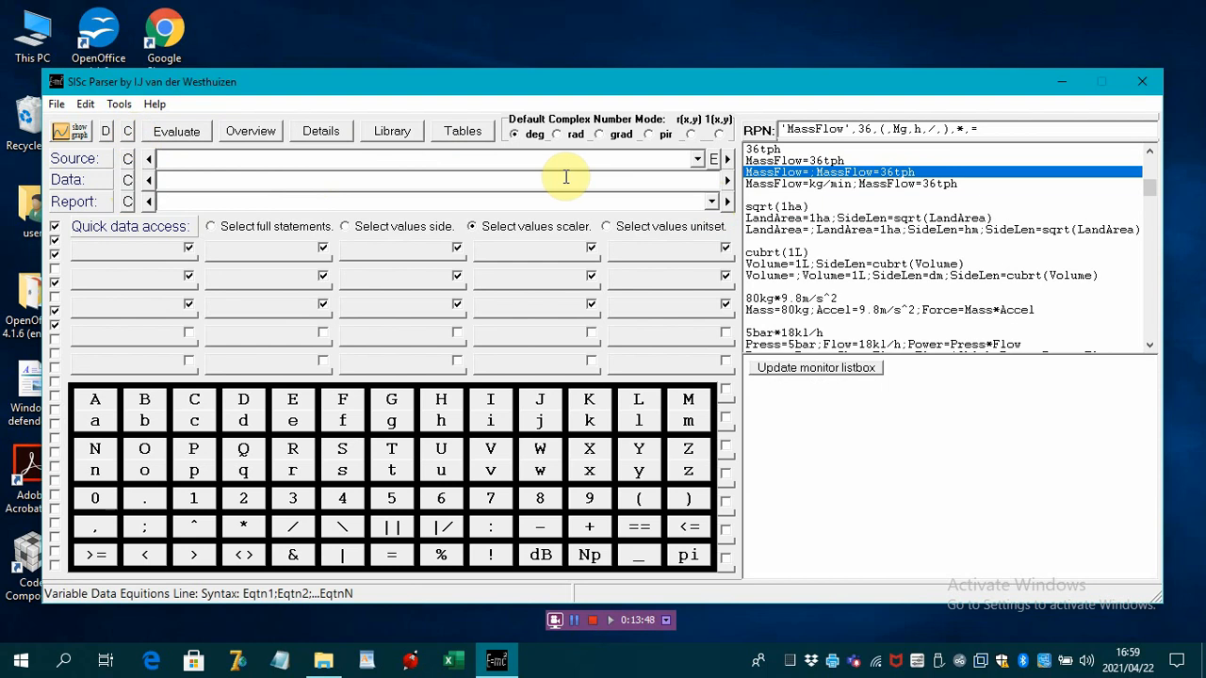
{"action": "left_click", "coordinate": [768, 184]}
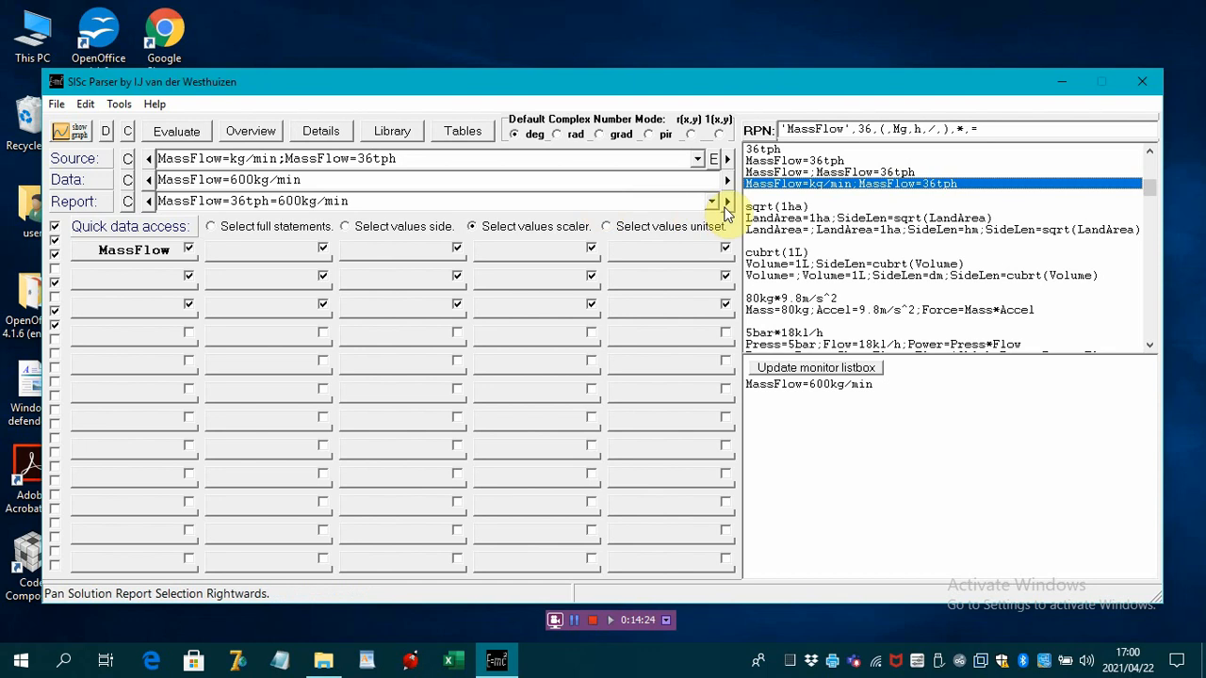
{"action": "left_click", "coordinate": [713, 204]}
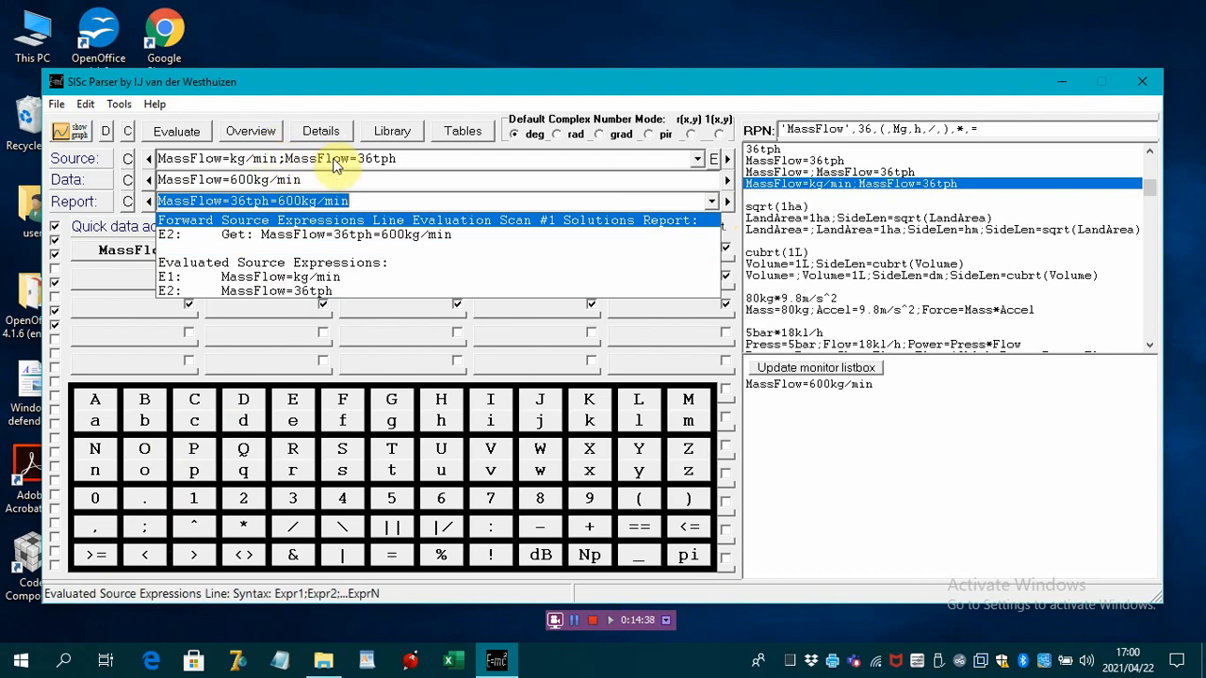
{"action": "left_click", "coordinate": [713, 206]}
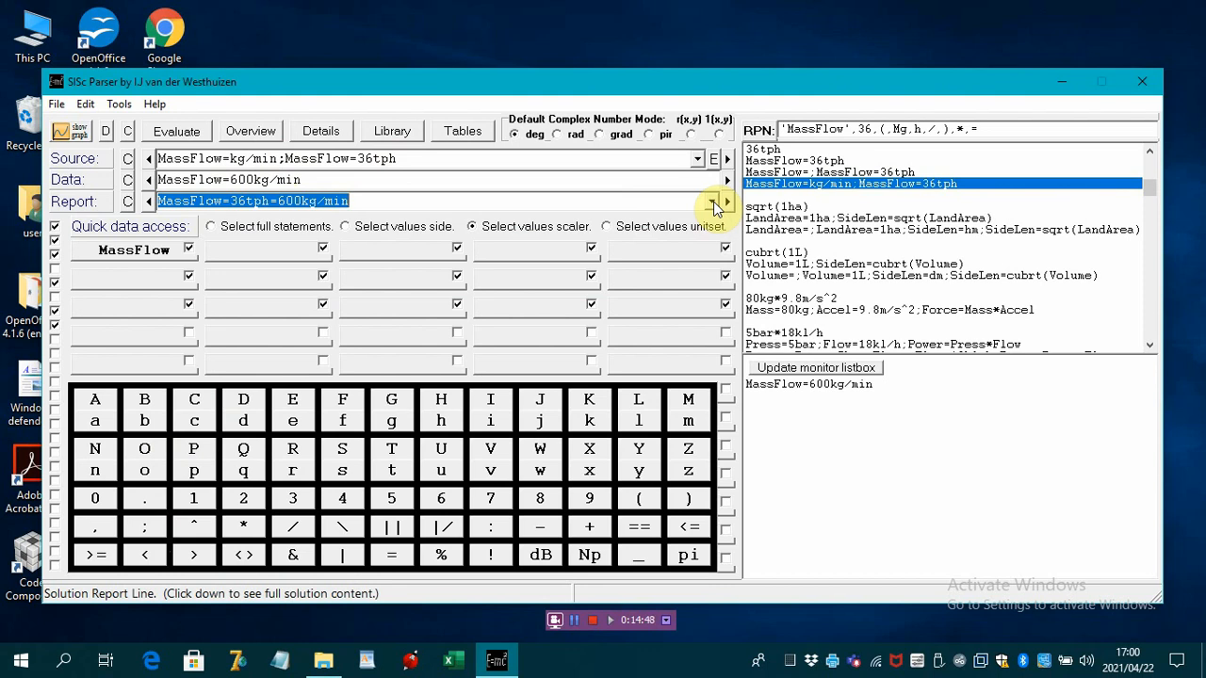
Run the sqrt(1ha) and LandArea=1ha;SideLen=sqrt(LandArea) examples, and check the full solution report of the second one.
{"action": "left_click", "coordinate": [775, 207]}
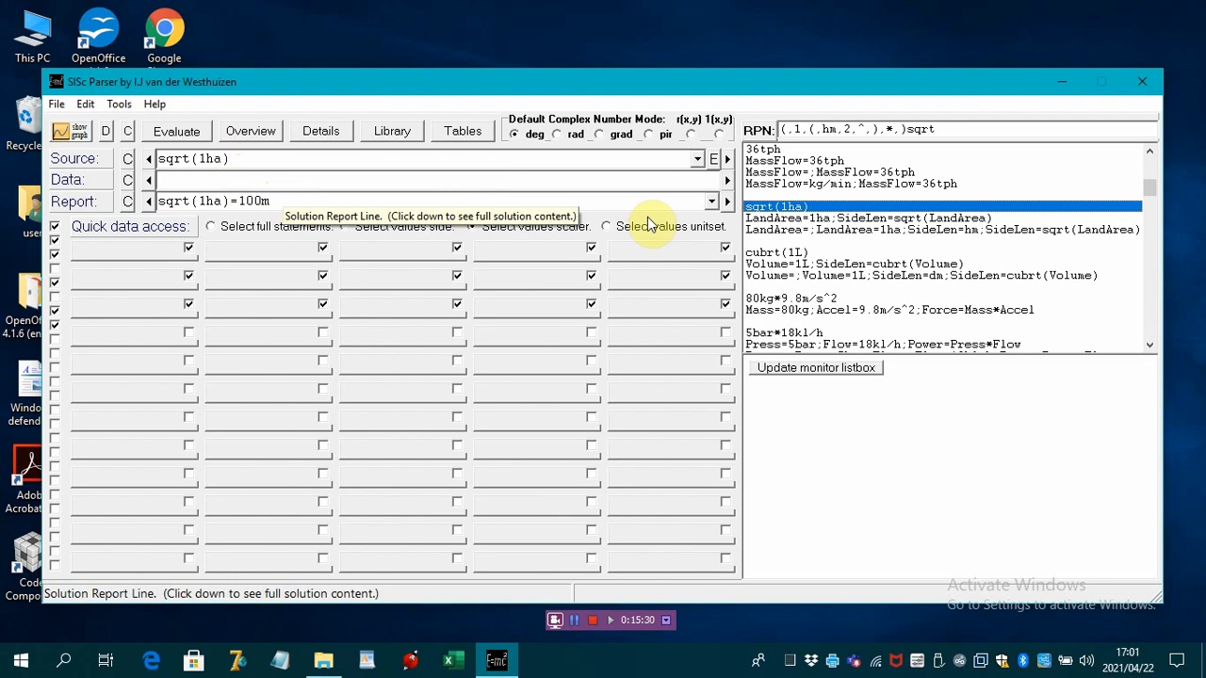
{"action": "left_click", "coordinate": [783, 218]}
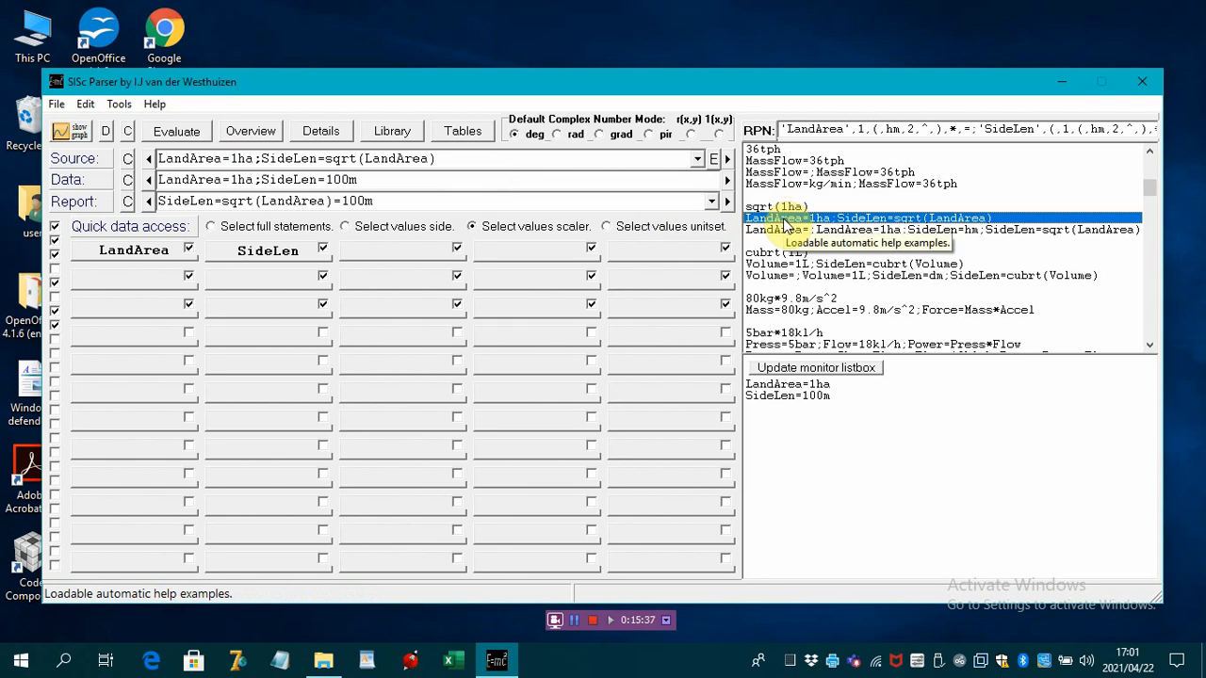
{"action": "left_click", "coordinate": [711, 203]}
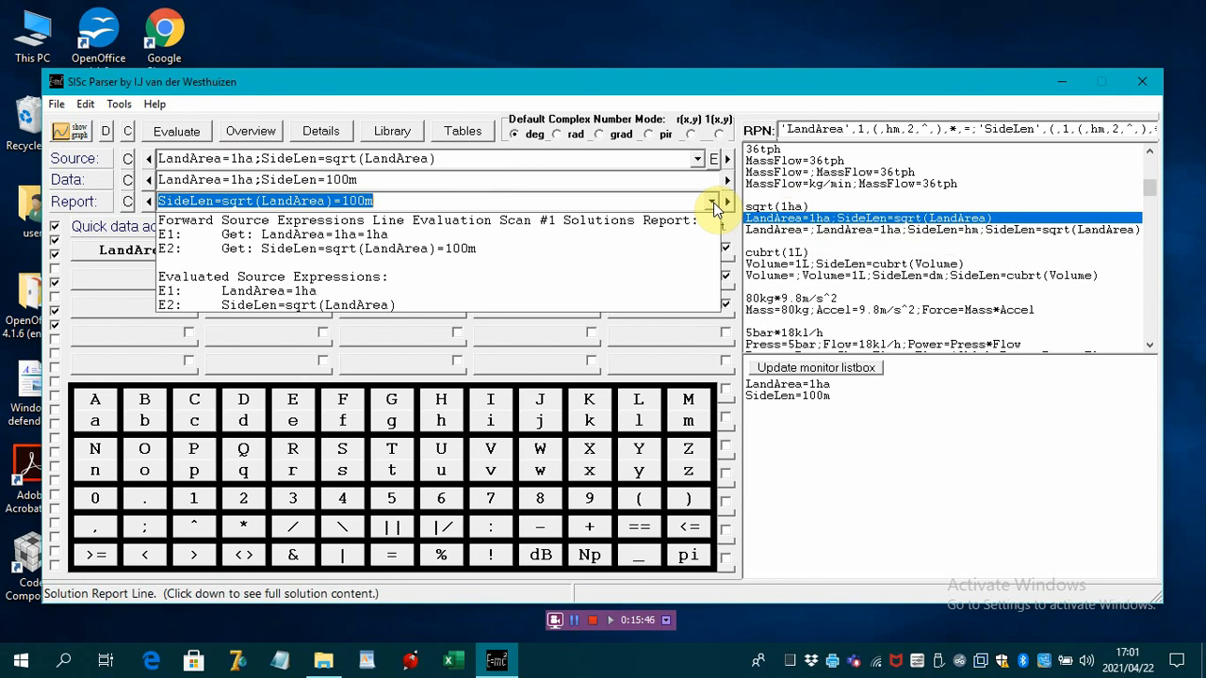
{"action": "left_click", "coordinate": [714, 203]}
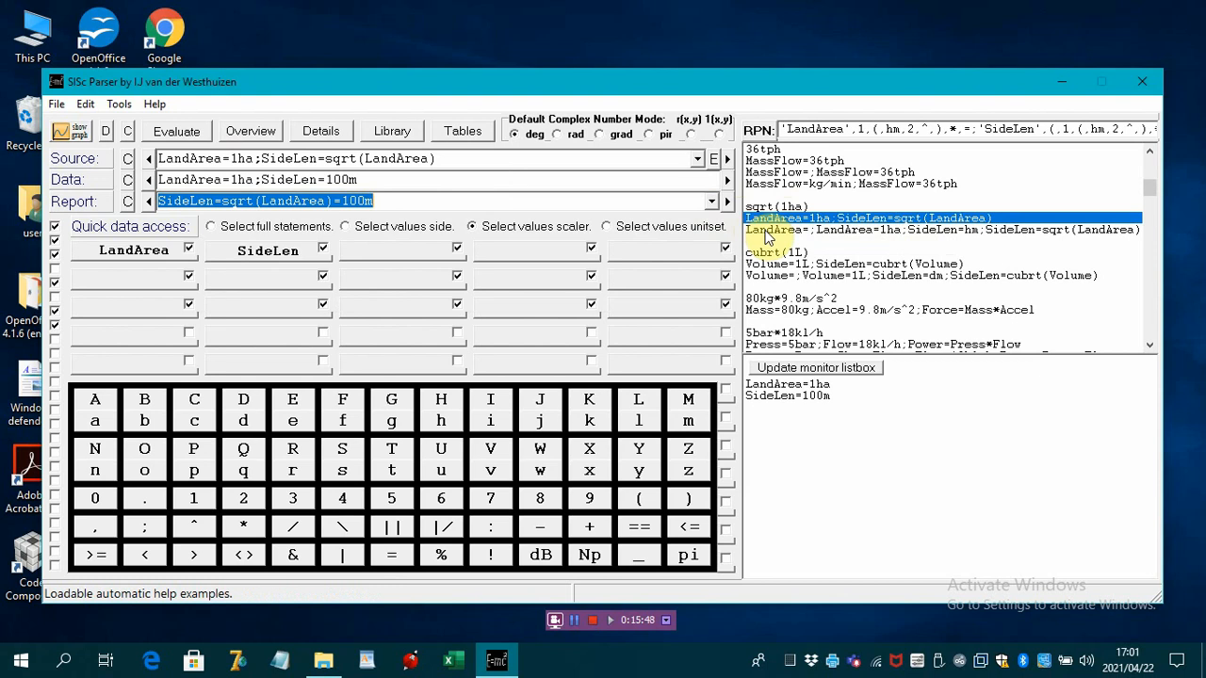
Run the LandArea=;LandArea=1ha;SideLen=hm;SideLen=sqrt(LandArea) example and check its full solution report.
{"action": "left_click", "coordinate": [765, 232]}
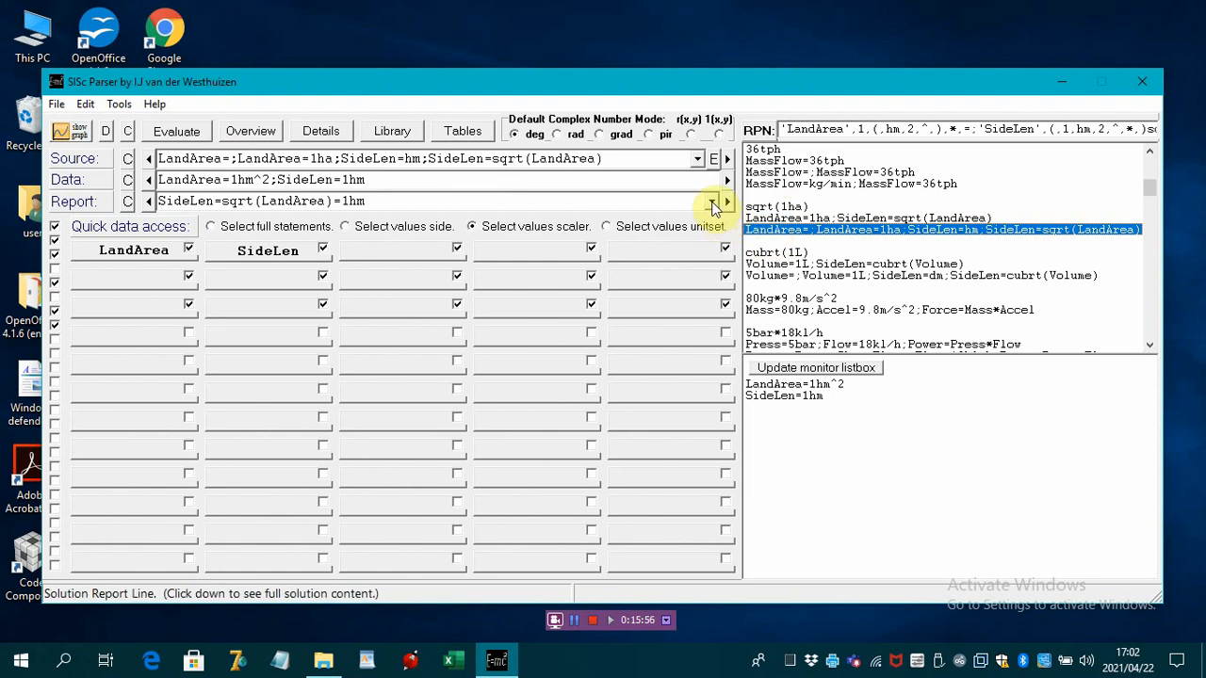
{"action": "left_click", "coordinate": [714, 204]}
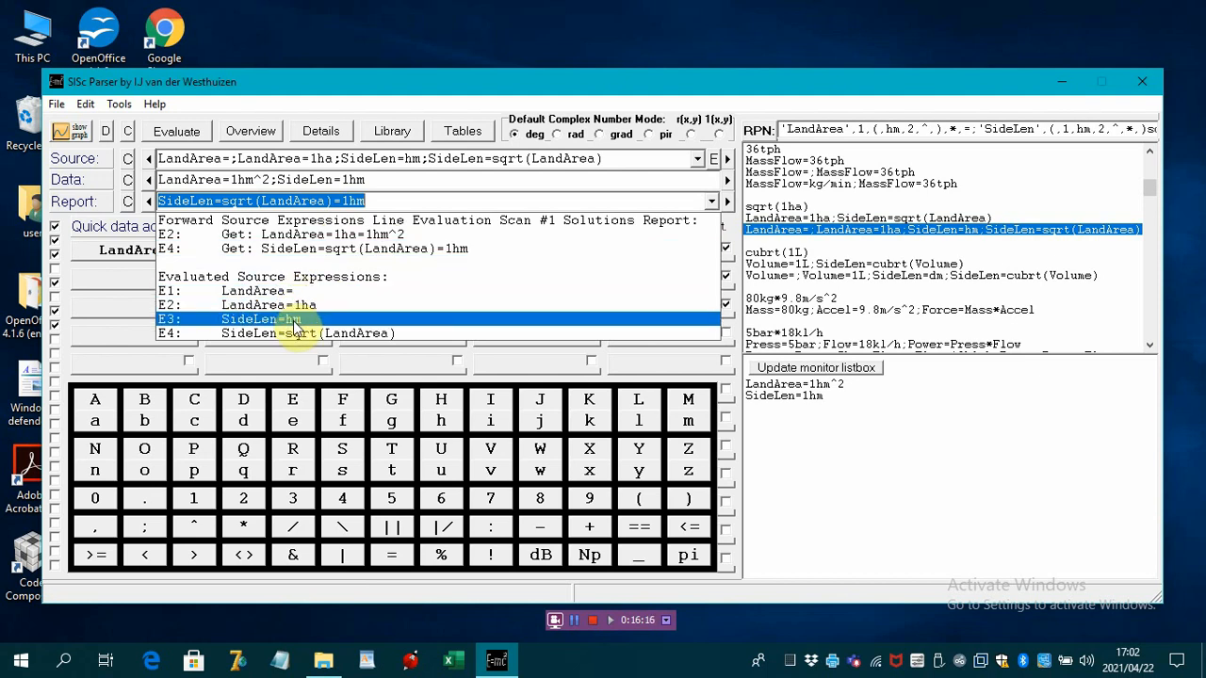
{"action": "left_click", "coordinate": [714, 203]}
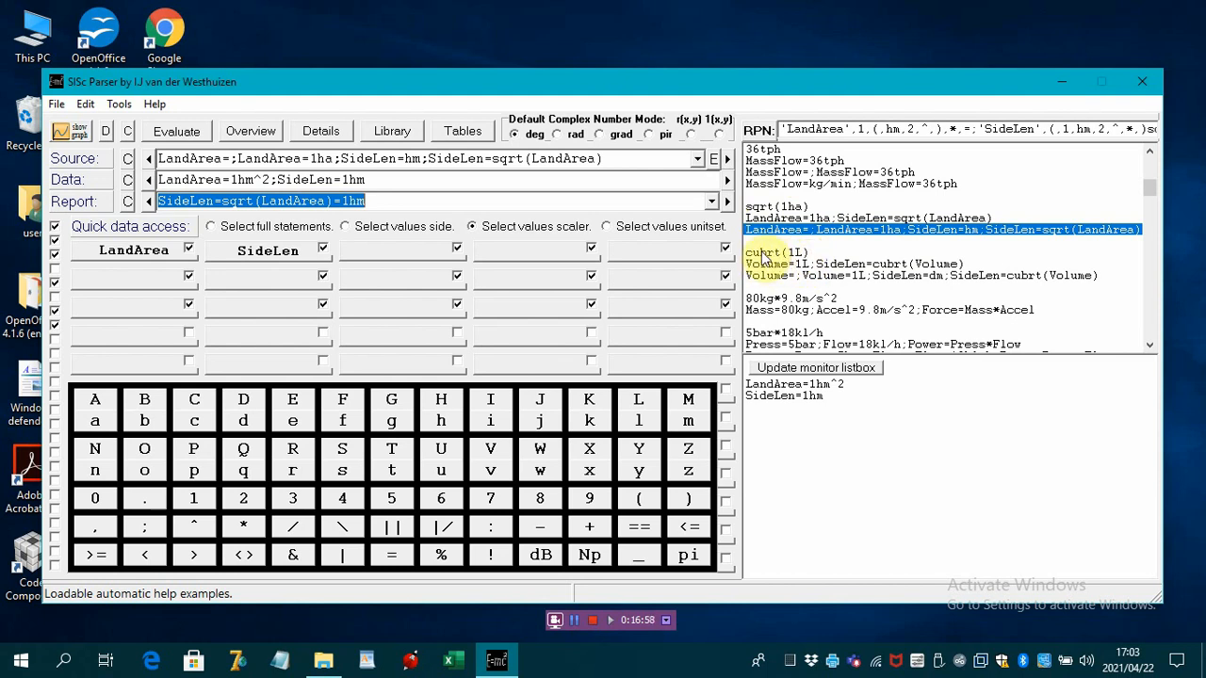
Run the cubrt(1L) example, evaluate it with unit prefixing off, and re-evaluate it with unit prefixes added.
{"action": "left_click", "coordinate": [764, 255]}
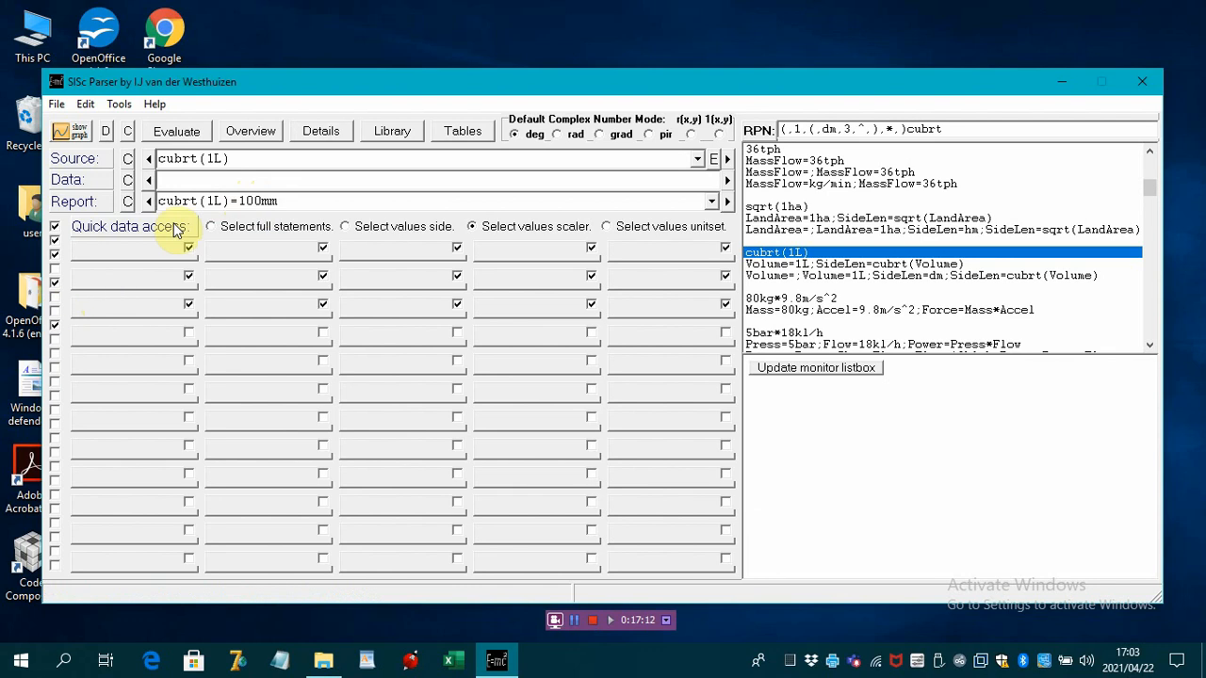
{"action": "left_click", "coordinate": [211, 158]}
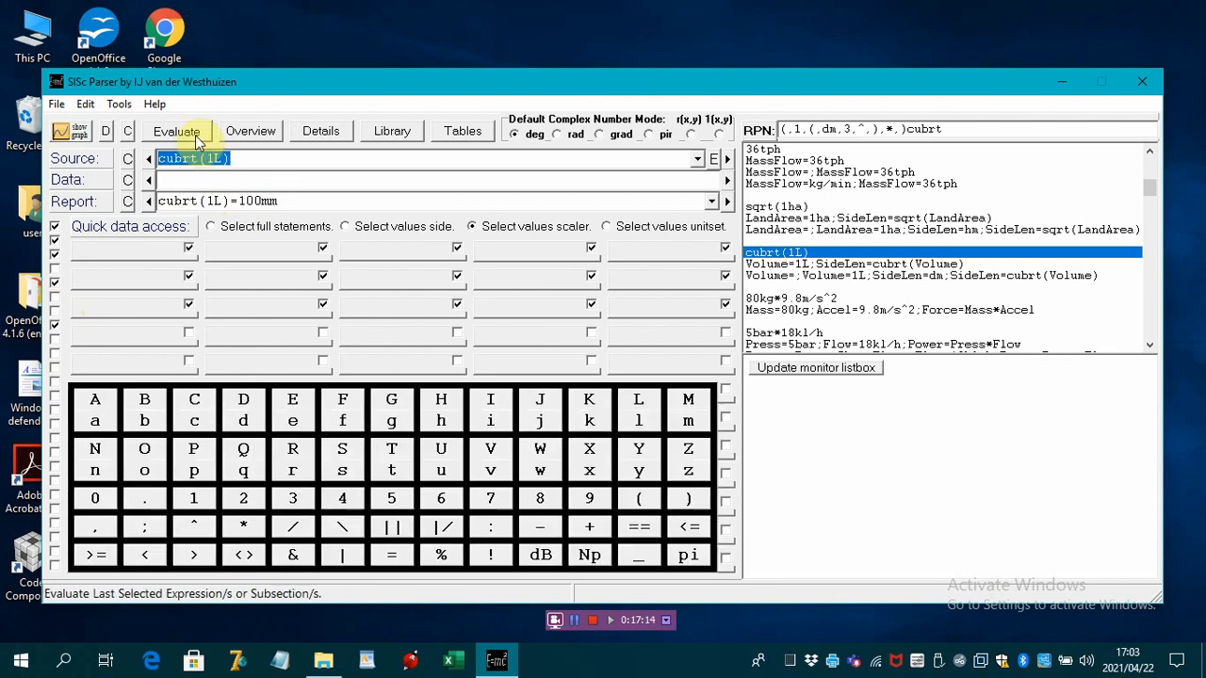
{"action": "left_click", "coordinate": [193, 135]}
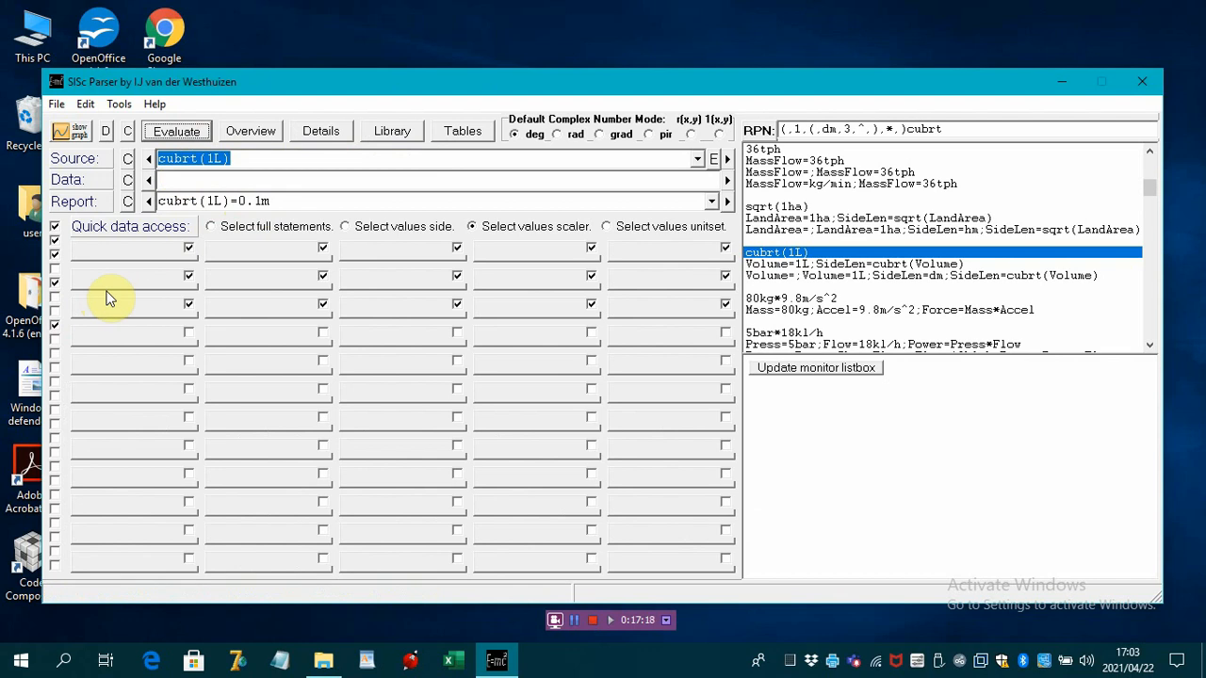
{"action": "left_click", "coordinate": [54, 313]}
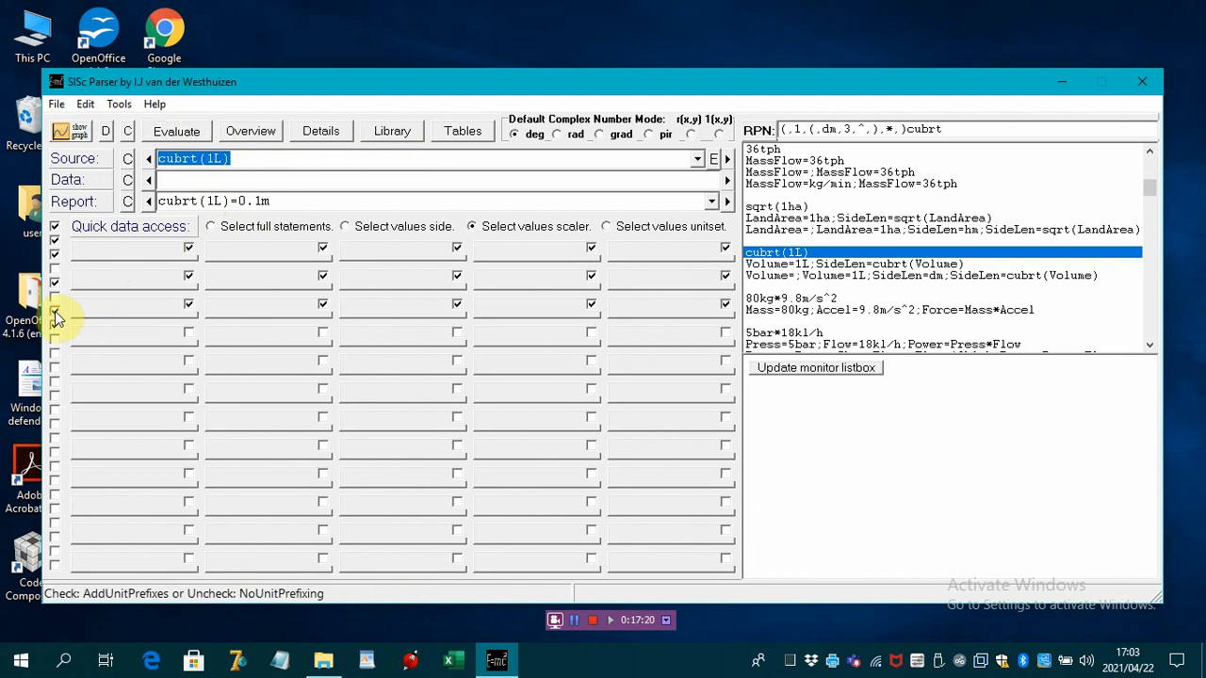
{"action": "left_click", "coordinate": [186, 130]}
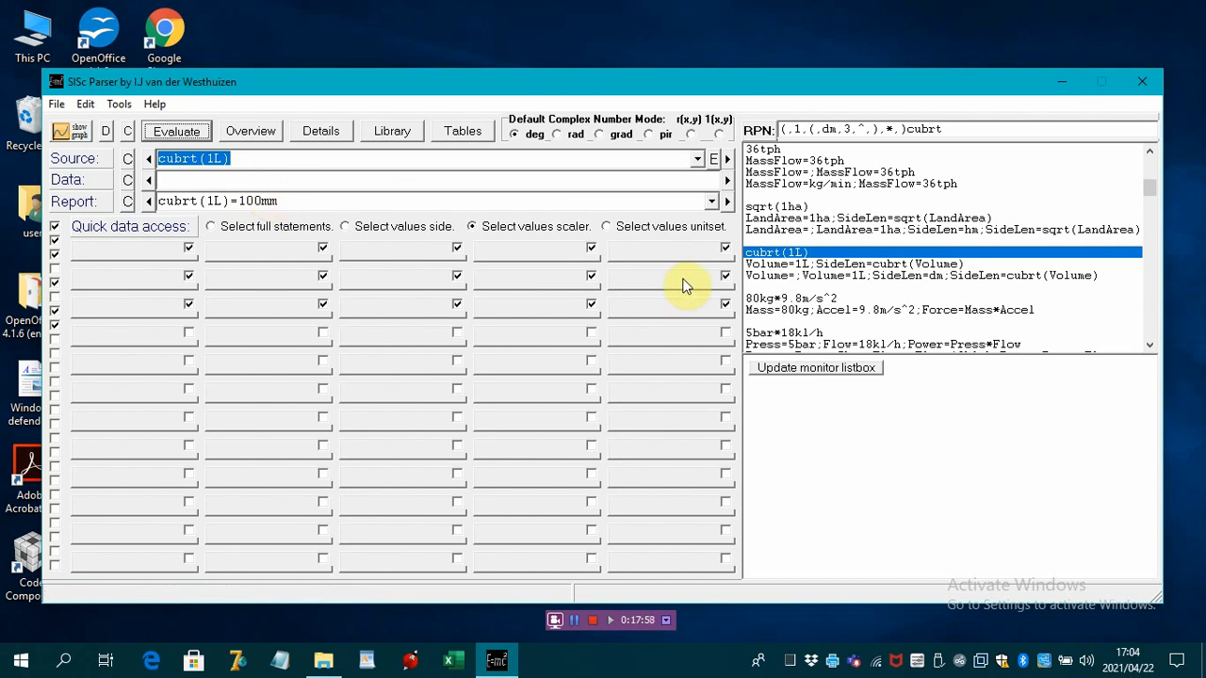
Run the Volume=1L;SideLen=cubrt(Volume) example and check its full solution report.
{"action": "left_click", "coordinate": [777, 266]}
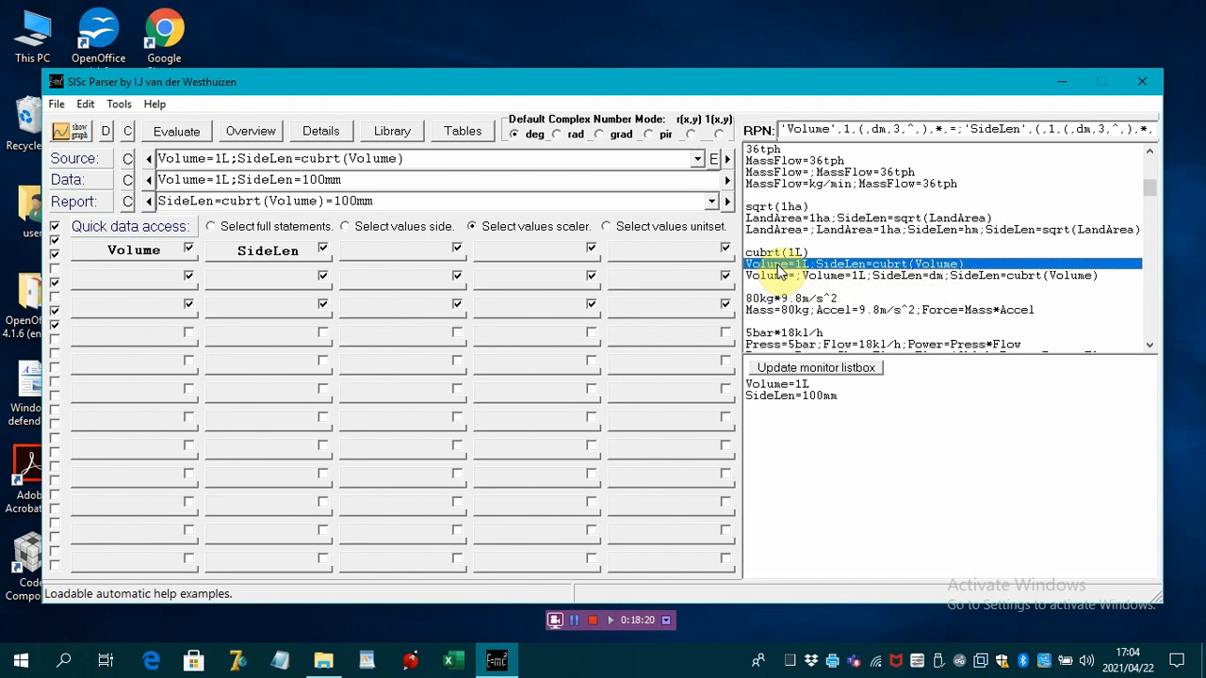
{"action": "left_click", "coordinate": [713, 203]}
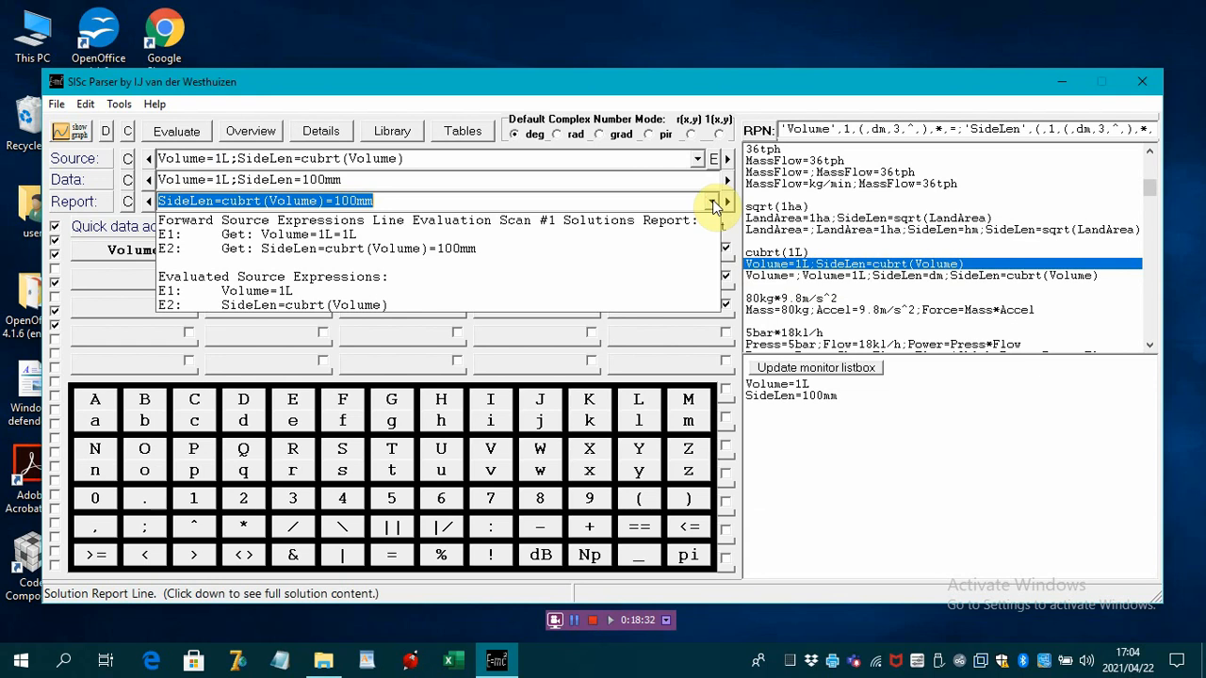
{"action": "left_click", "coordinate": [713, 202]}
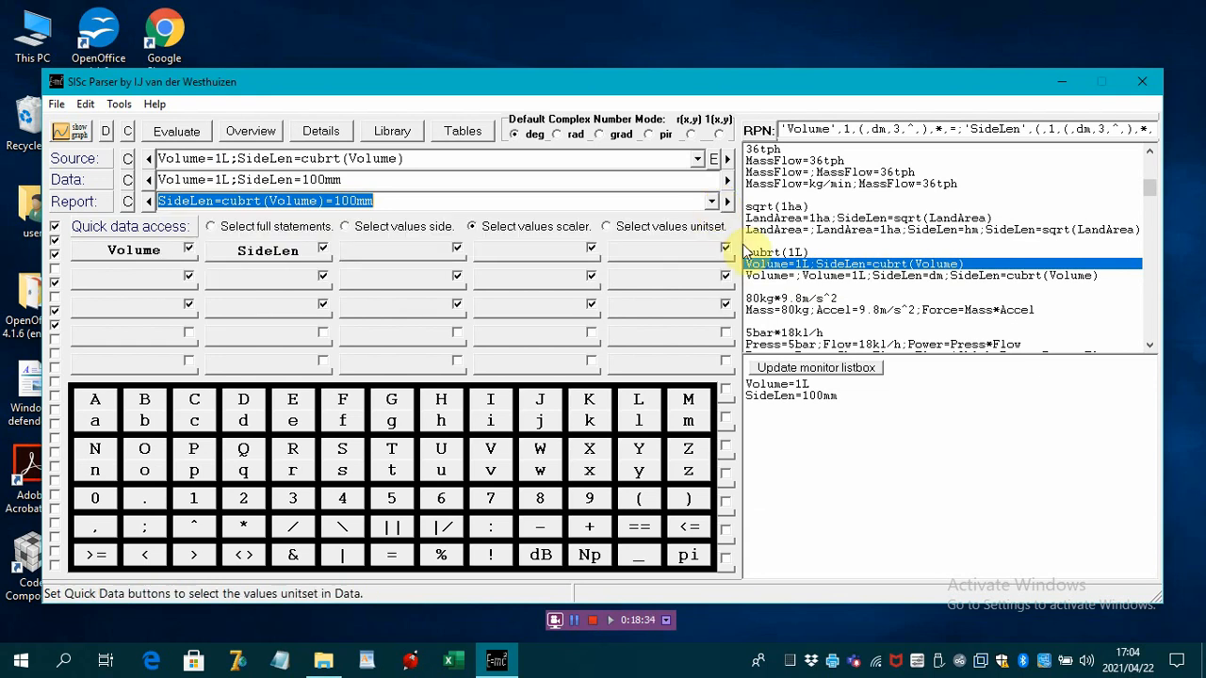
Run the Volume=;Volume=1L;SideLen=dm;SideLen=cubrt(Volume) example and check the solutions and evaluated expressions in its full report.
{"action": "left_click", "coordinate": [798, 277]}
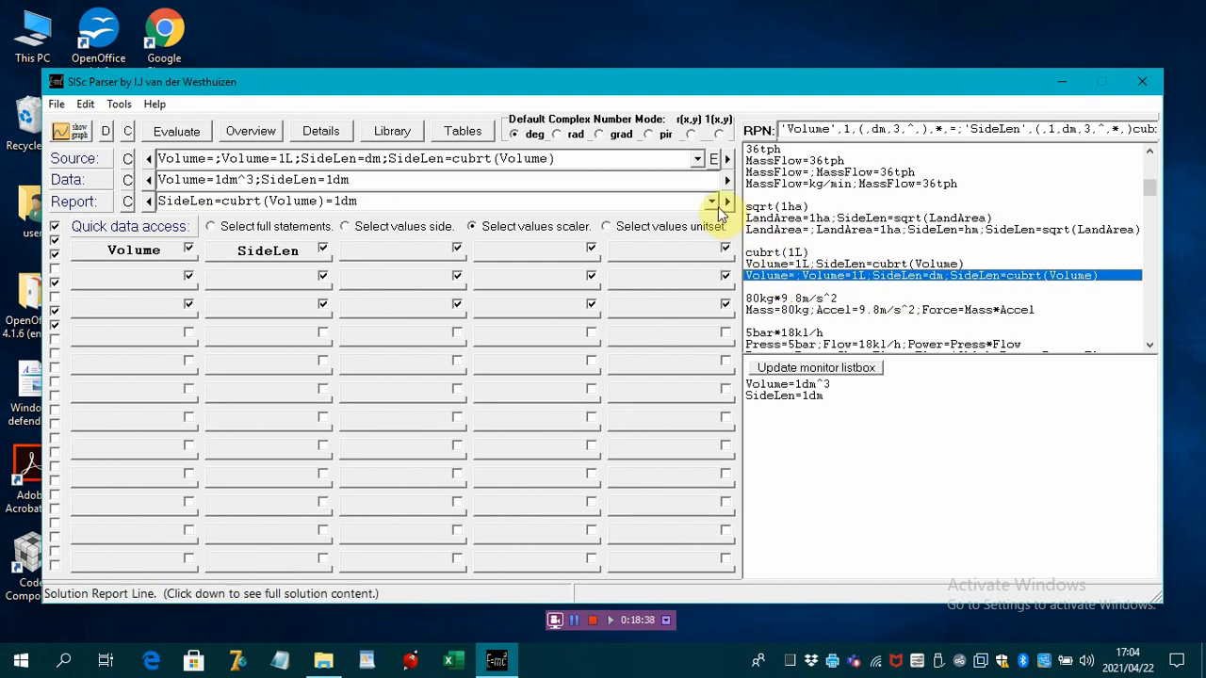
{"action": "left_click", "coordinate": [713, 203]}
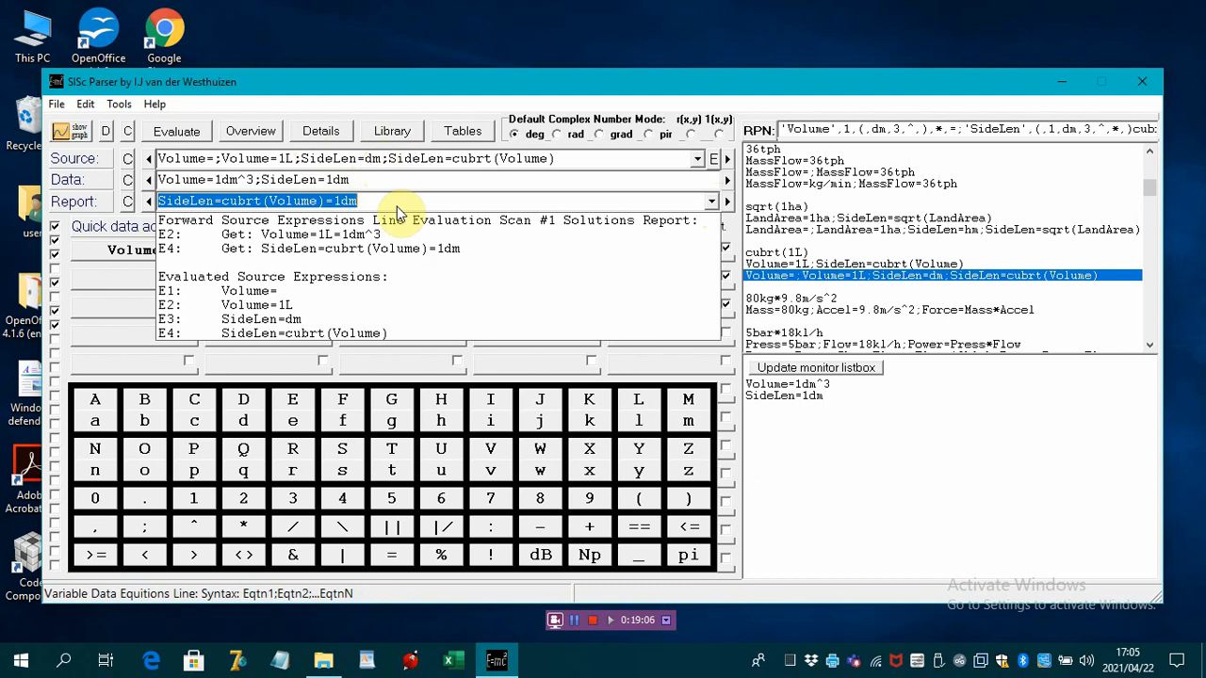
{"action": "left_click", "coordinate": [453, 250]}
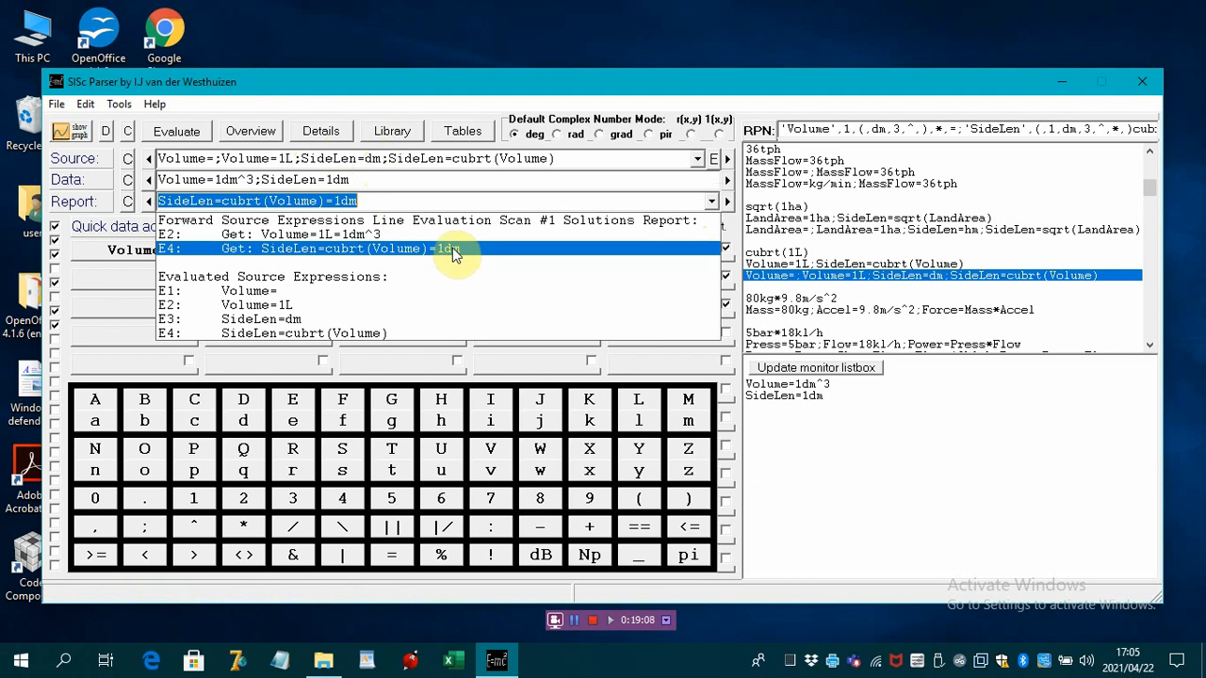
{"action": "left_click_drag", "start_coordinate": [452, 248], "coordinate": [296, 322]}
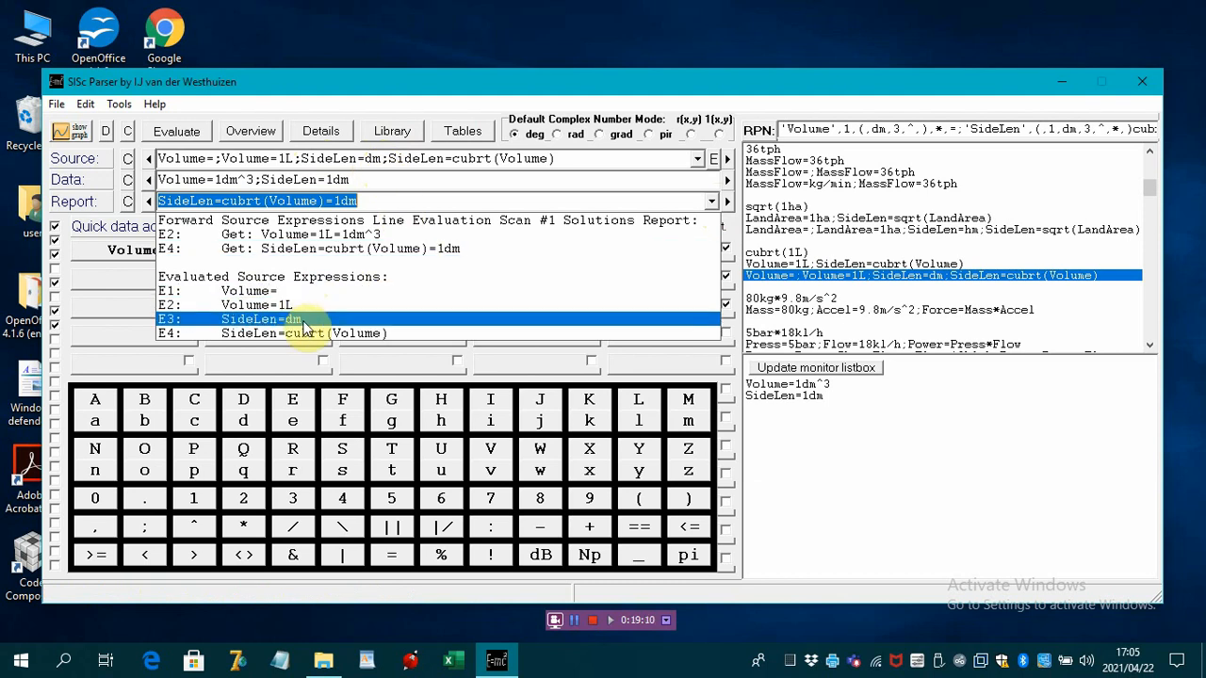
{"action": "left_click", "coordinate": [311, 333]}
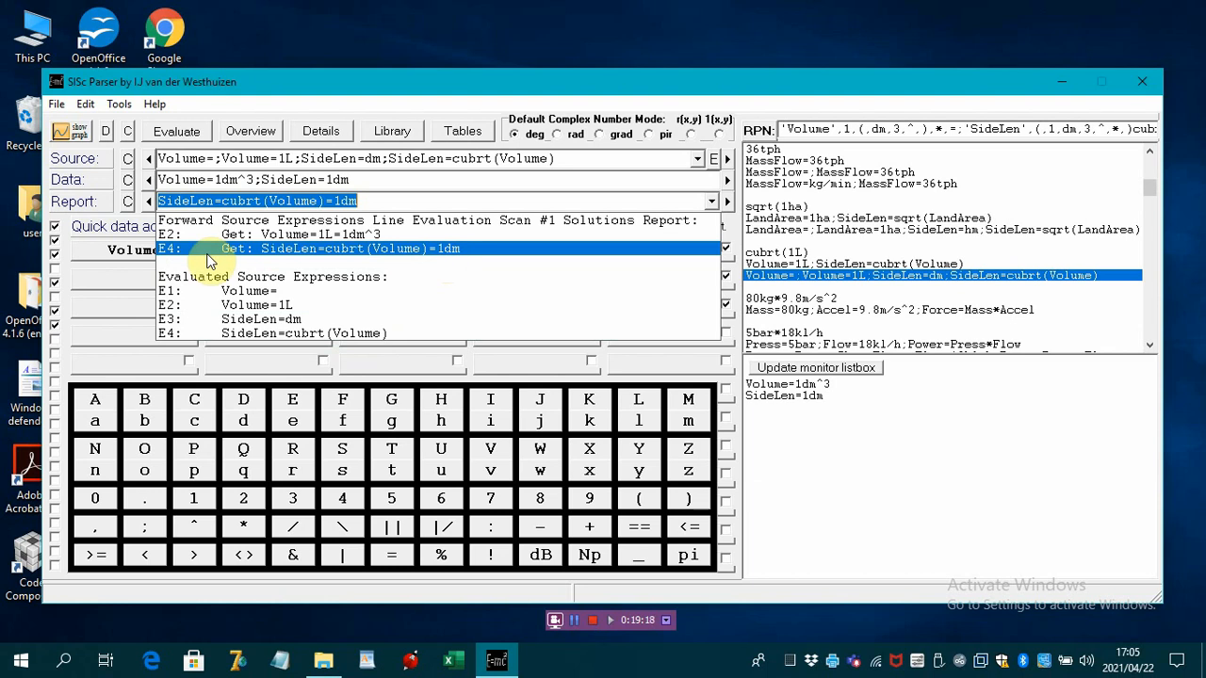
Clear the report line and change SideLen in the data line to 1cm.
{"action": "left_click", "coordinate": [130, 204]}
{"action": "left_click", "coordinate": [130, 203]}
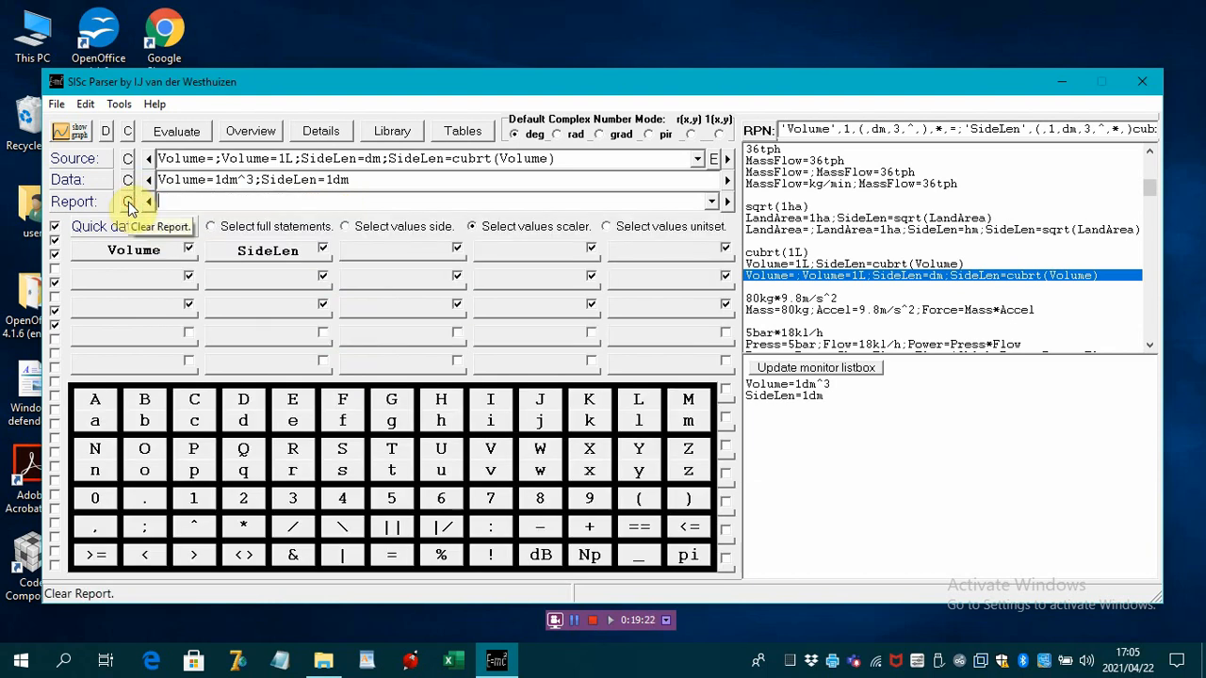
{"action": "left_click", "coordinate": [358, 181]}
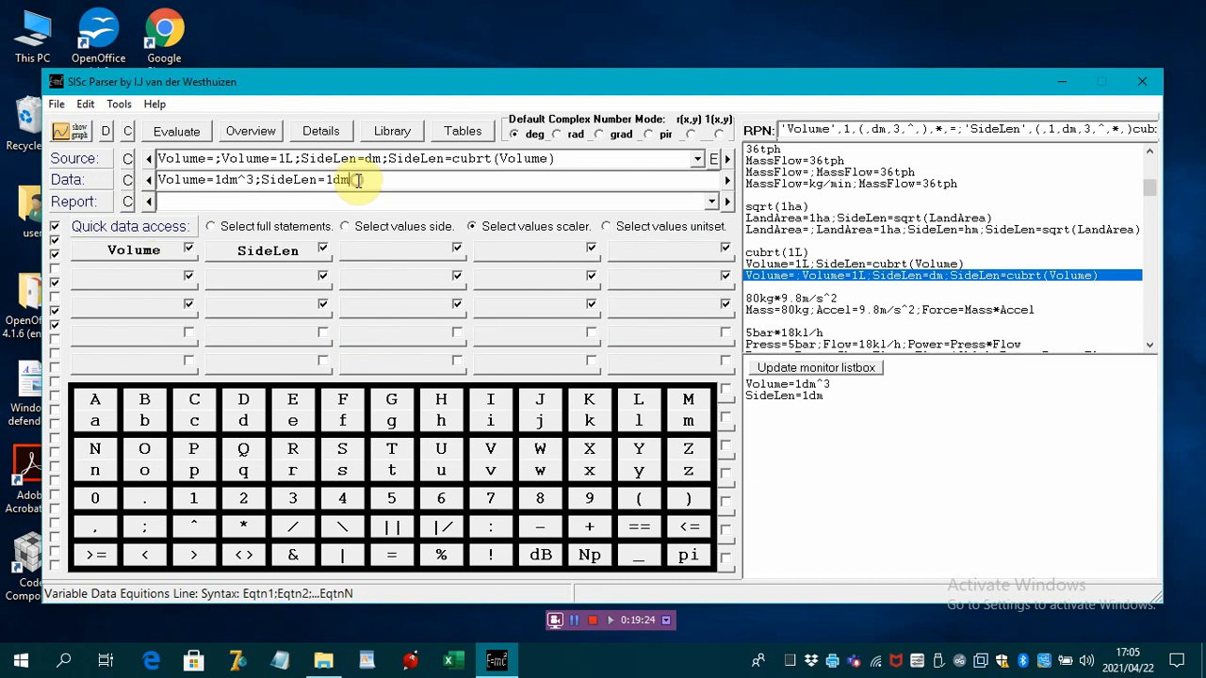
{"action": "key", "text": "BackSpace"}
{"action": "key", "text": "BackSpace"}
{"action": "type", "text": "c"}
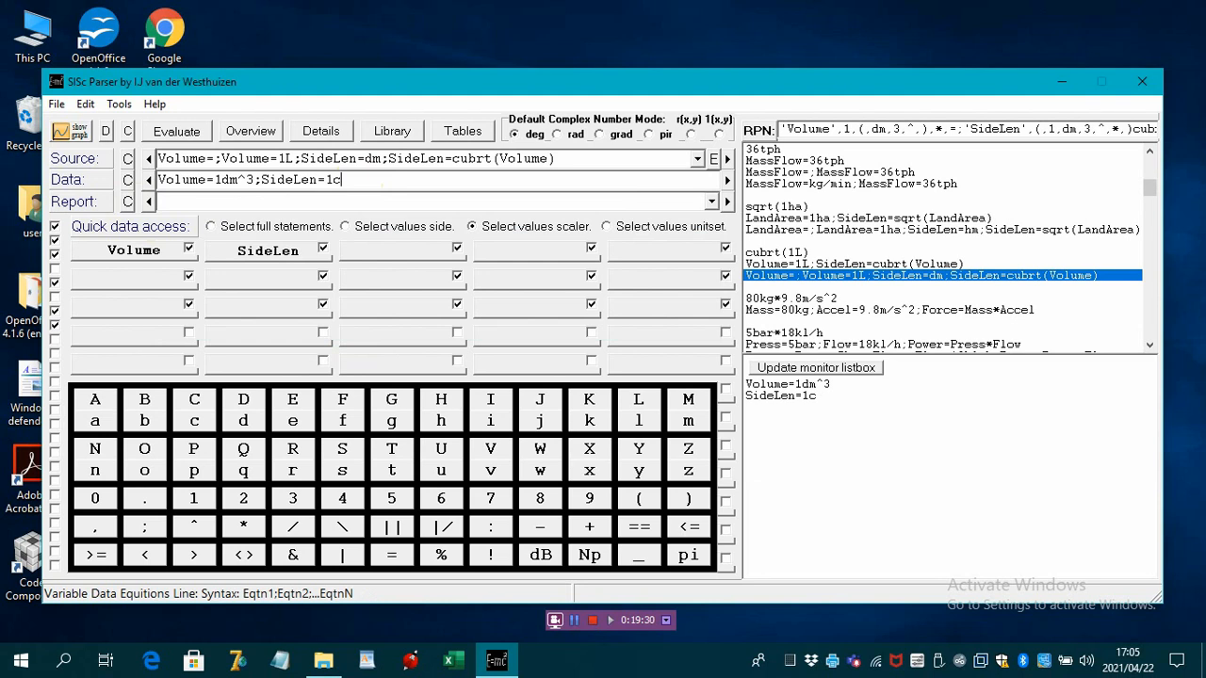
{"action": "type", "text": "m"}
Set quick data access to select the values unitset, re-enter SideLen's unit as cm, and re-evaluate the full source line.
{"action": "left_click", "coordinate": [606, 227]}
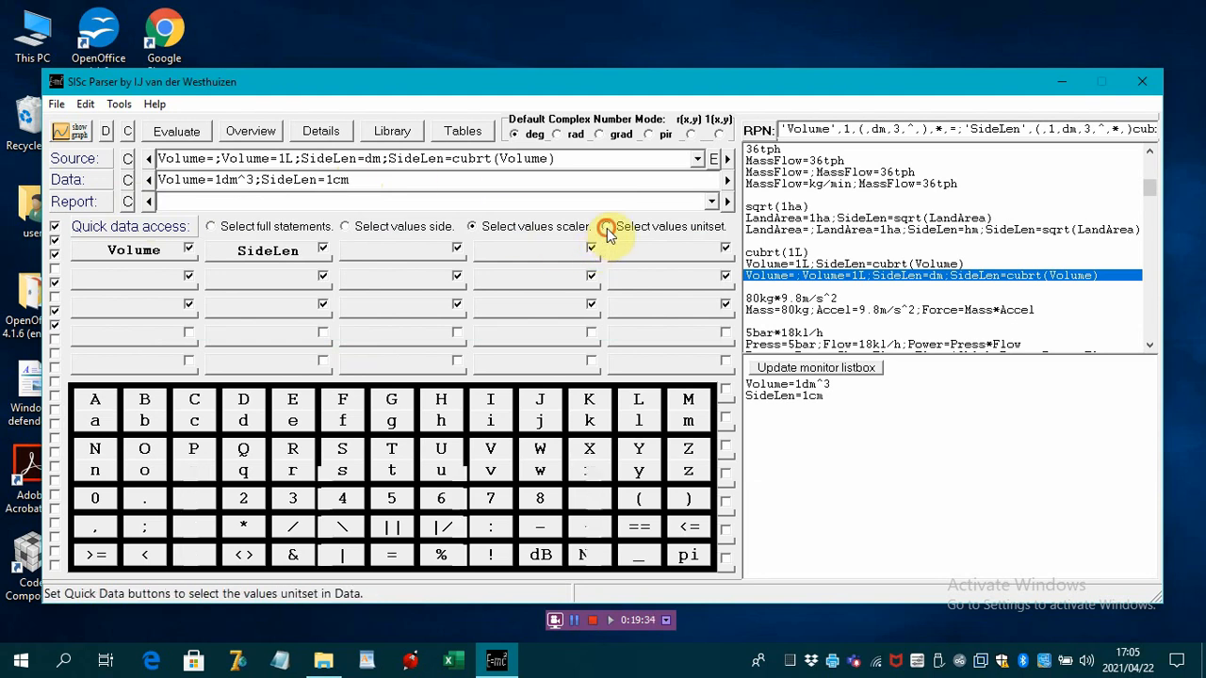
{"action": "left_click", "coordinate": [243, 256]}
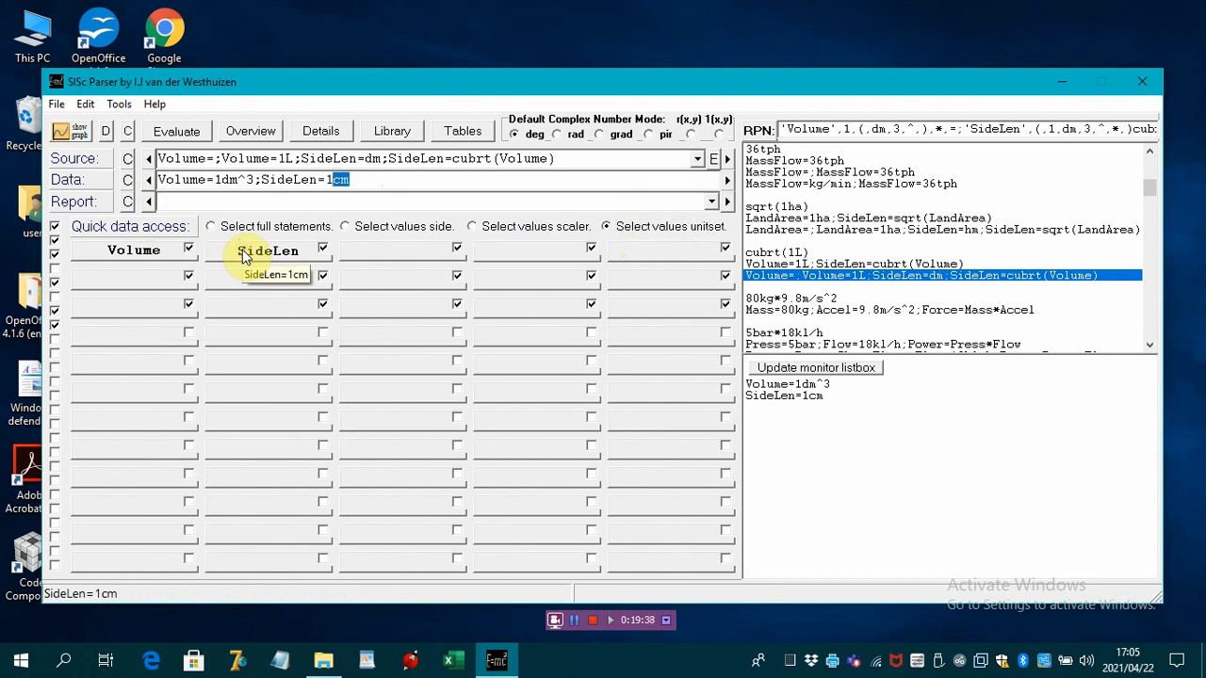
{"action": "type", "text": "cm"}
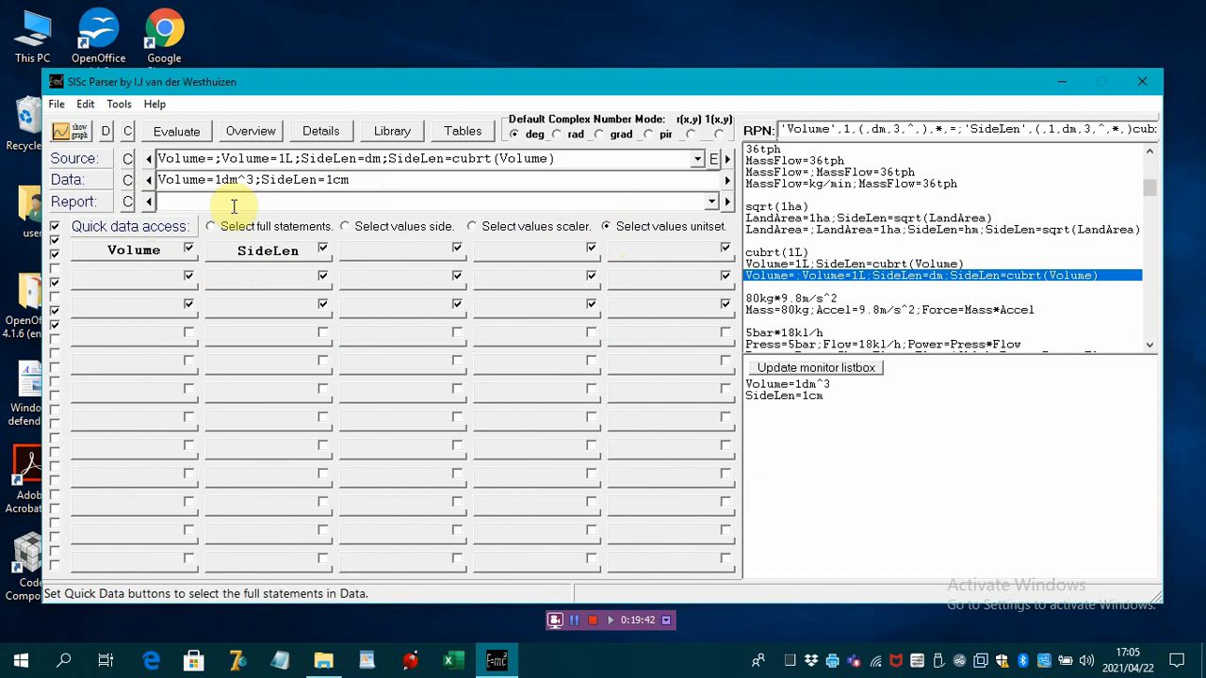
{"action": "left_click", "coordinate": [224, 158]}
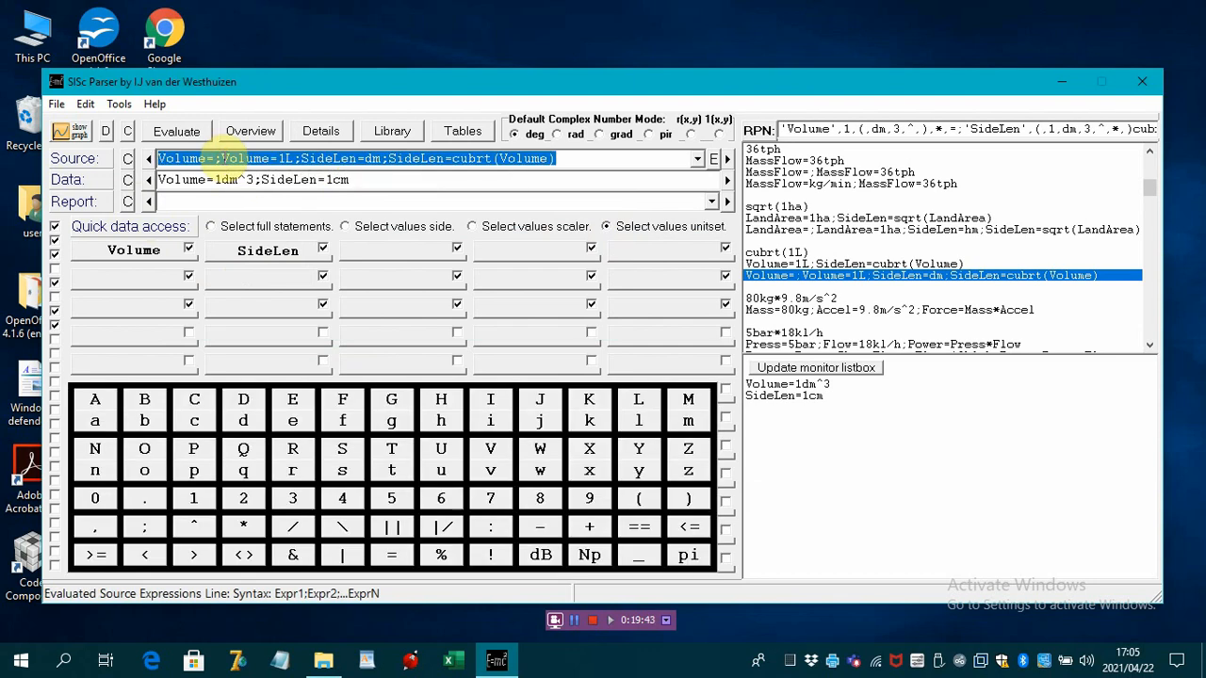
{"action": "left_click", "coordinate": [182, 134]}
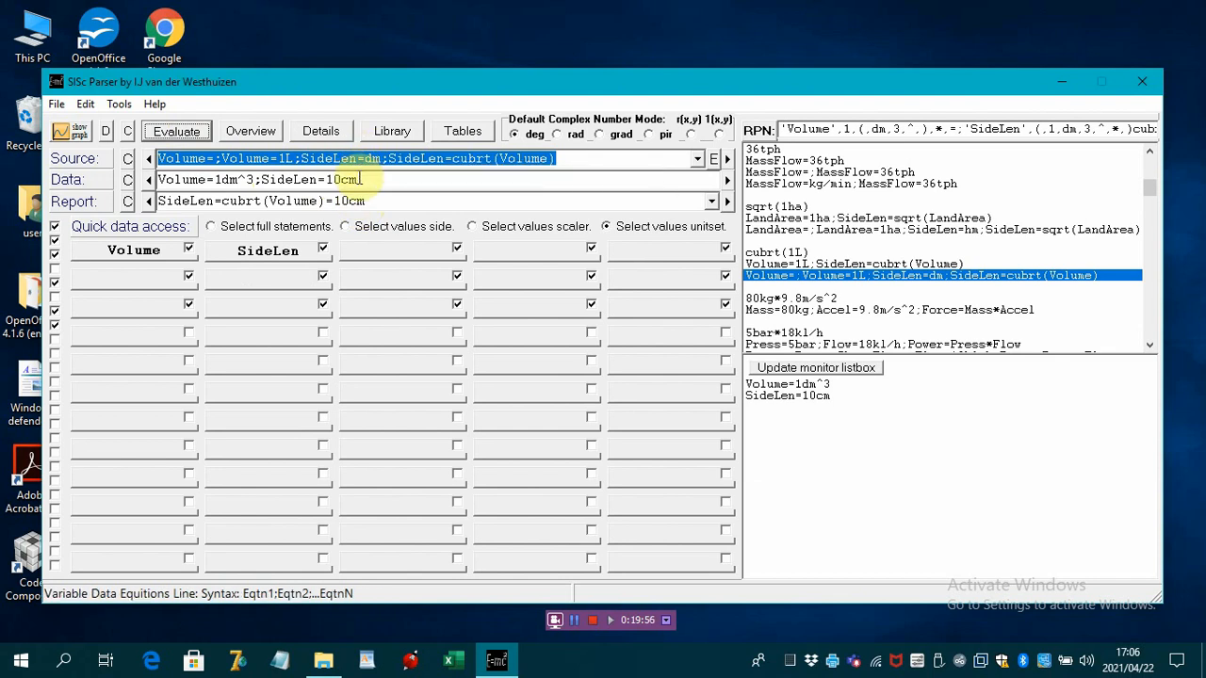
Set quick data access to select the values side, delete SideLen's value from the data line, and re-evaluate the source.
{"action": "left_click", "coordinate": [347, 228]}
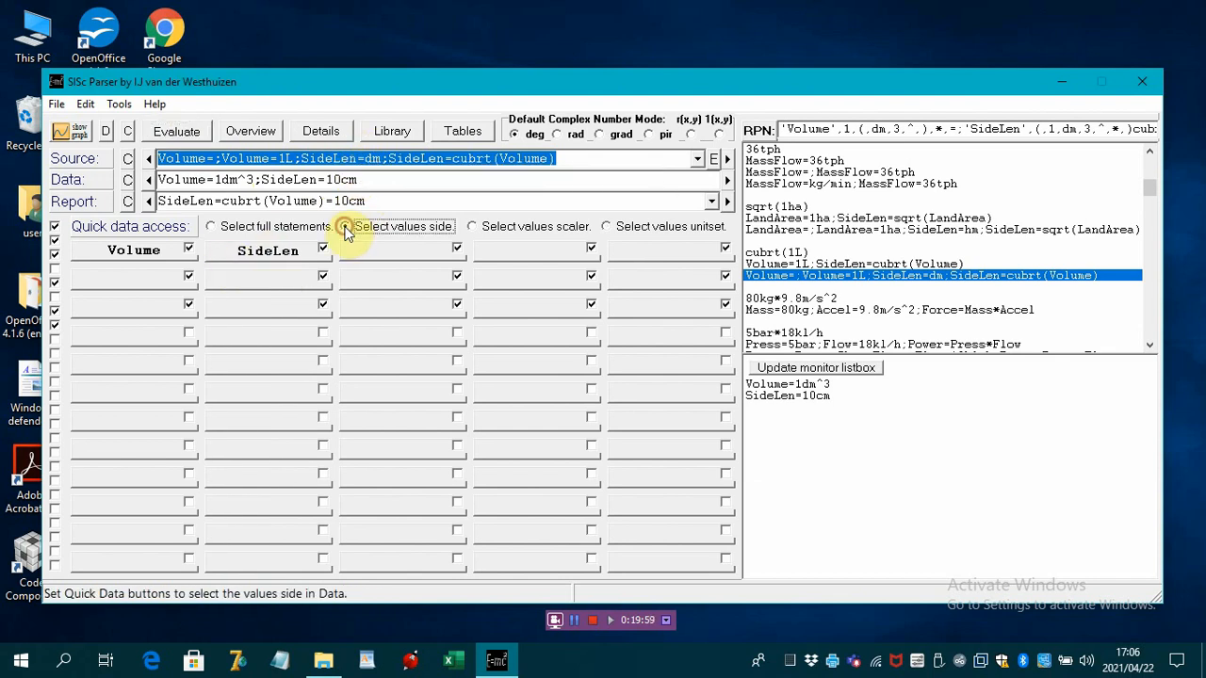
{"action": "left_click", "coordinate": [262, 254]}
{"action": "key", "text": "Delete"}
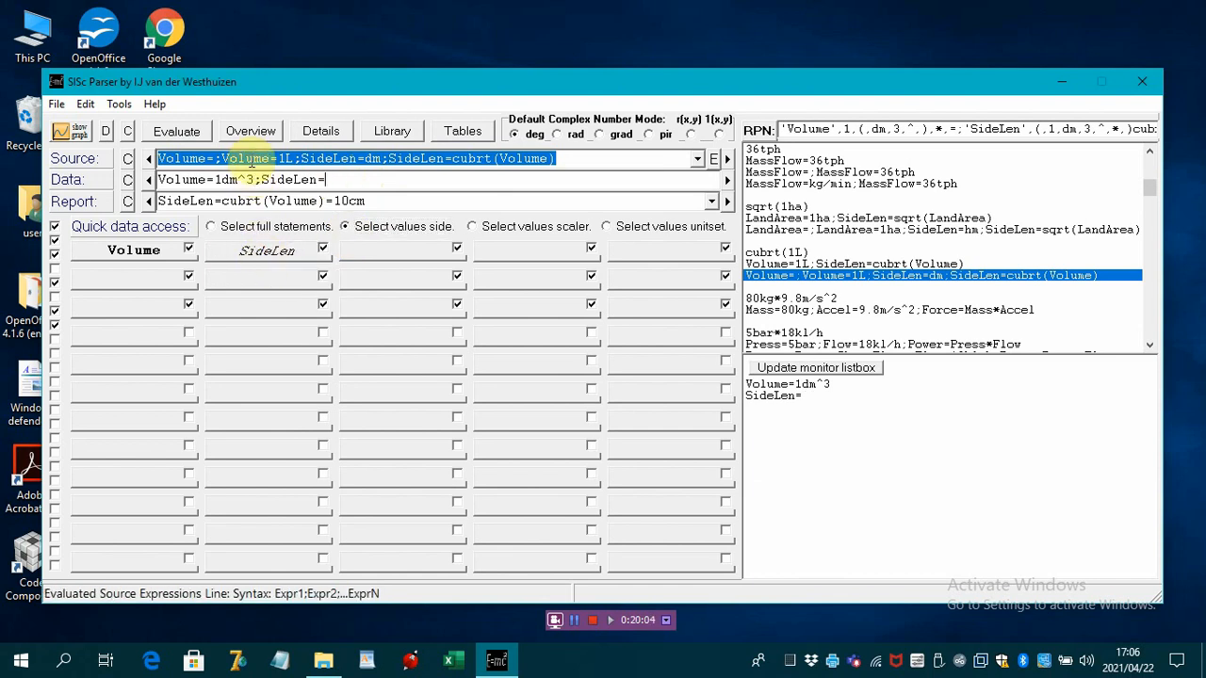
{"action": "left_click", "coordinate": [194, 134]}
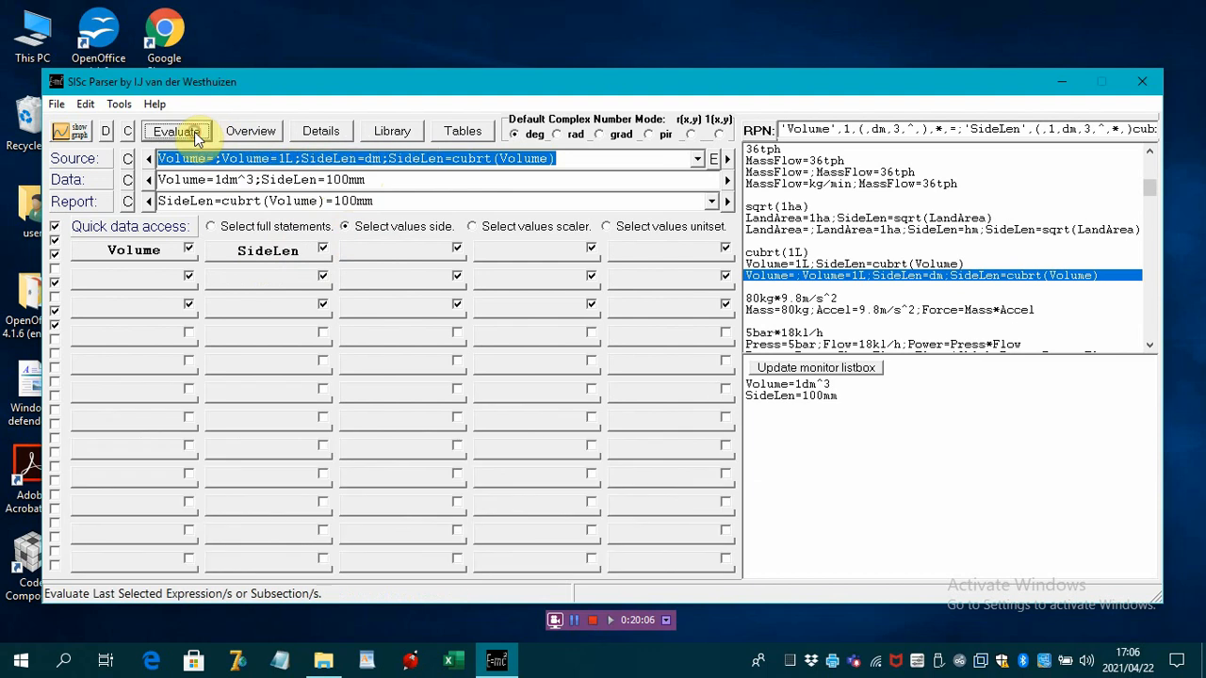
Set quick data access to select full statements, delete the whole SideLen statement from the data line, and re-evaluate the source.
{"action": "left_click", "coordinate": [211, 228]}
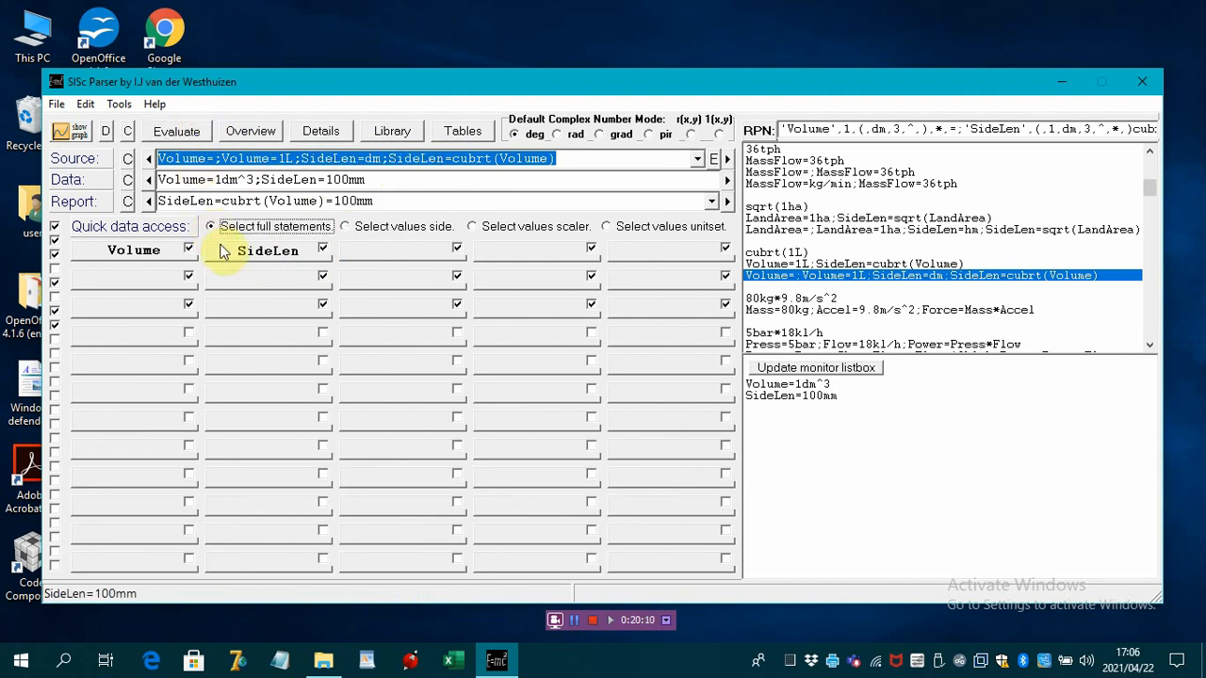
{"action": "left_click", "coordinate": [227, 254]}
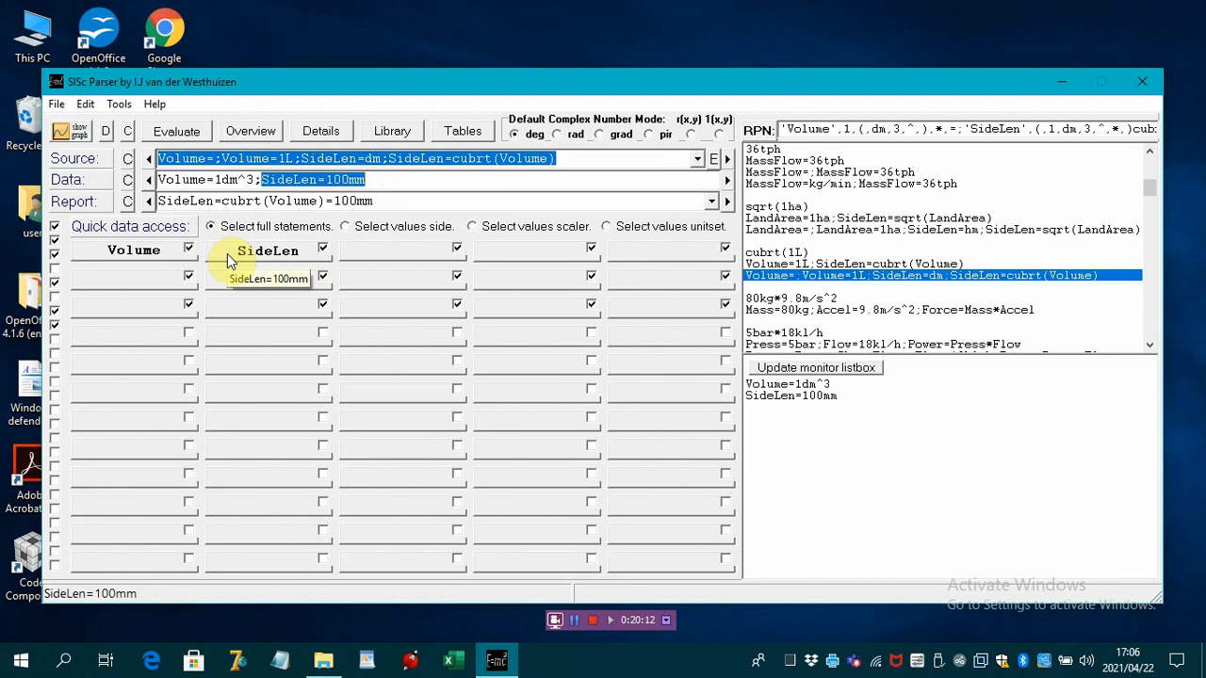
{"action": "key", "text": "Delete"}
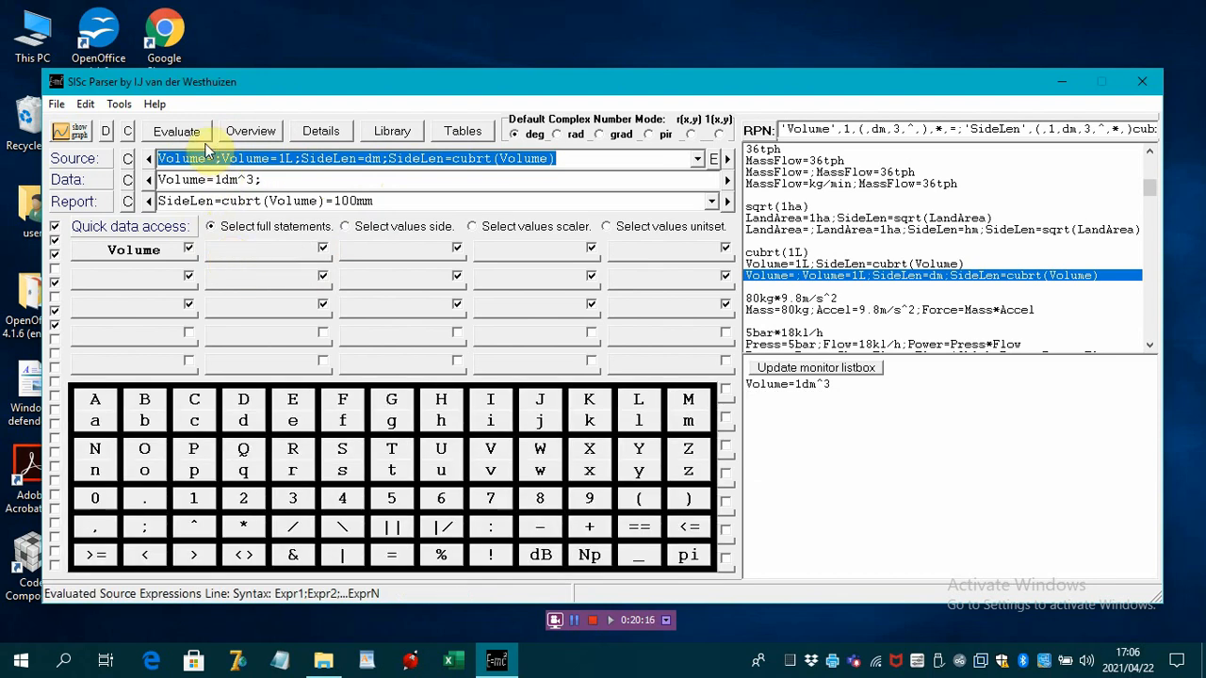
{"action": "left_click", "coordinate": [191, 133]}
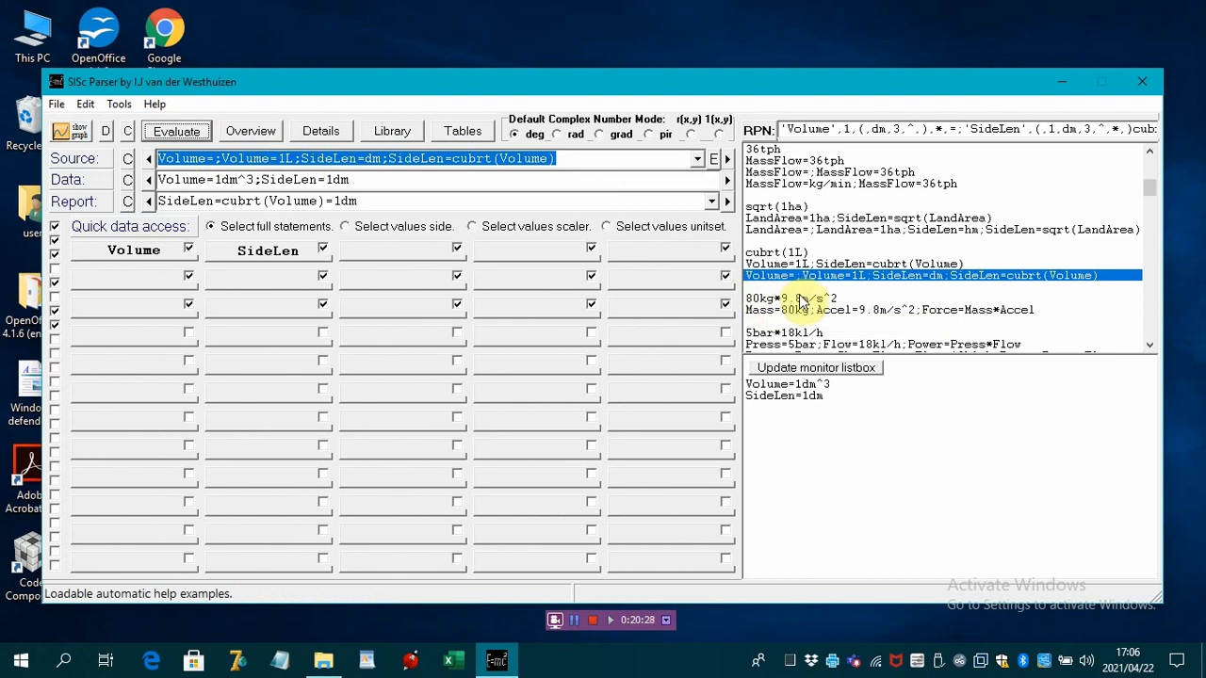
Run the 80kg*9.8m/s^2 and Mass=80kg;Accel=9.8m/s^2;Force=Mass*Accel examples, and check the full solution report of the second one.
{"action": "left_click", "coordinate": [784, 300]}
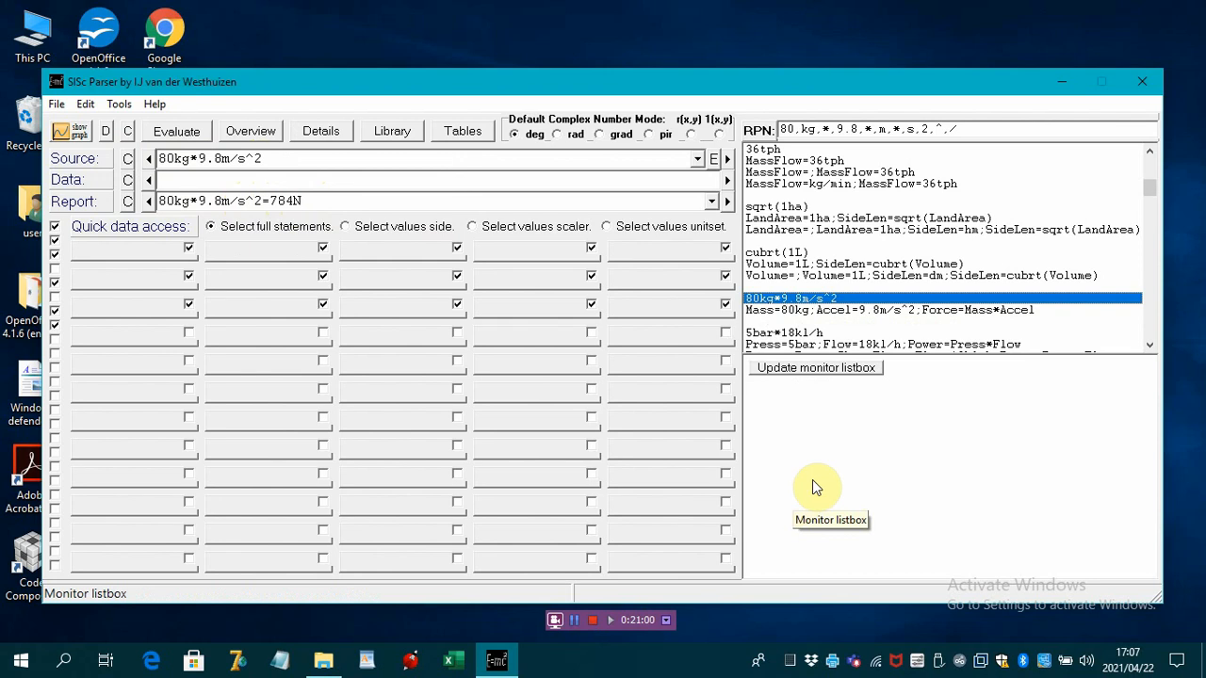
{"action": "left_click", "coordinate": [900, 312]}
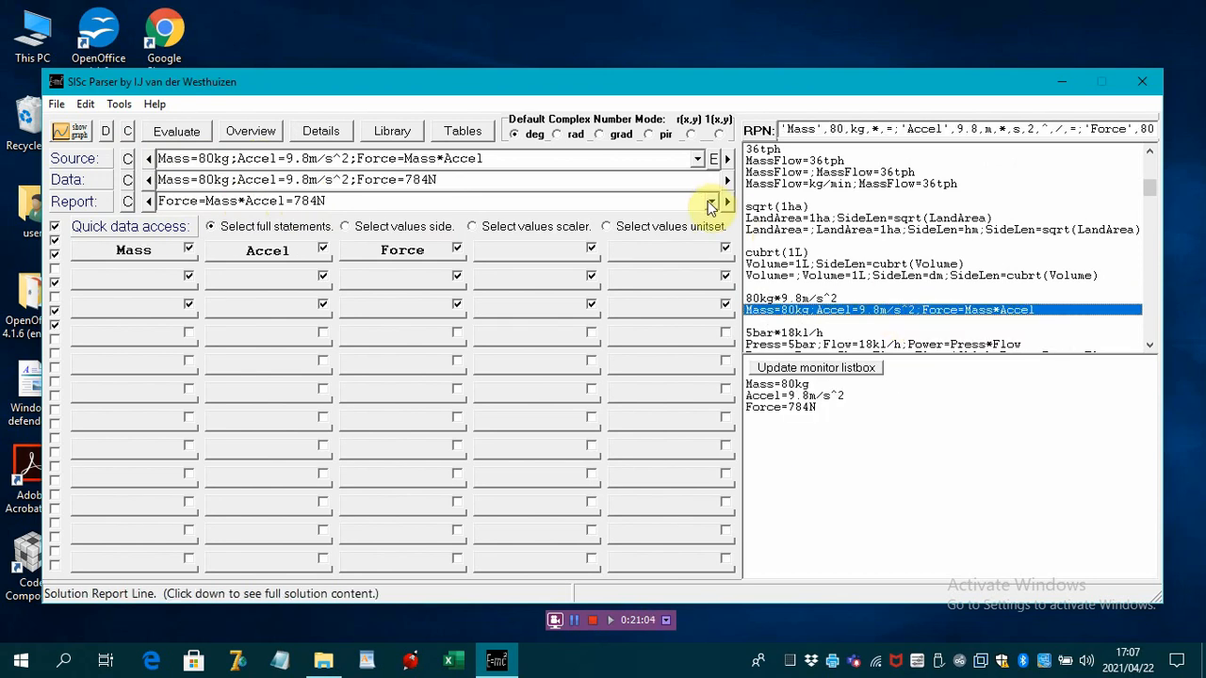
{"action": "left_click", "coordinate": [713, 204]}
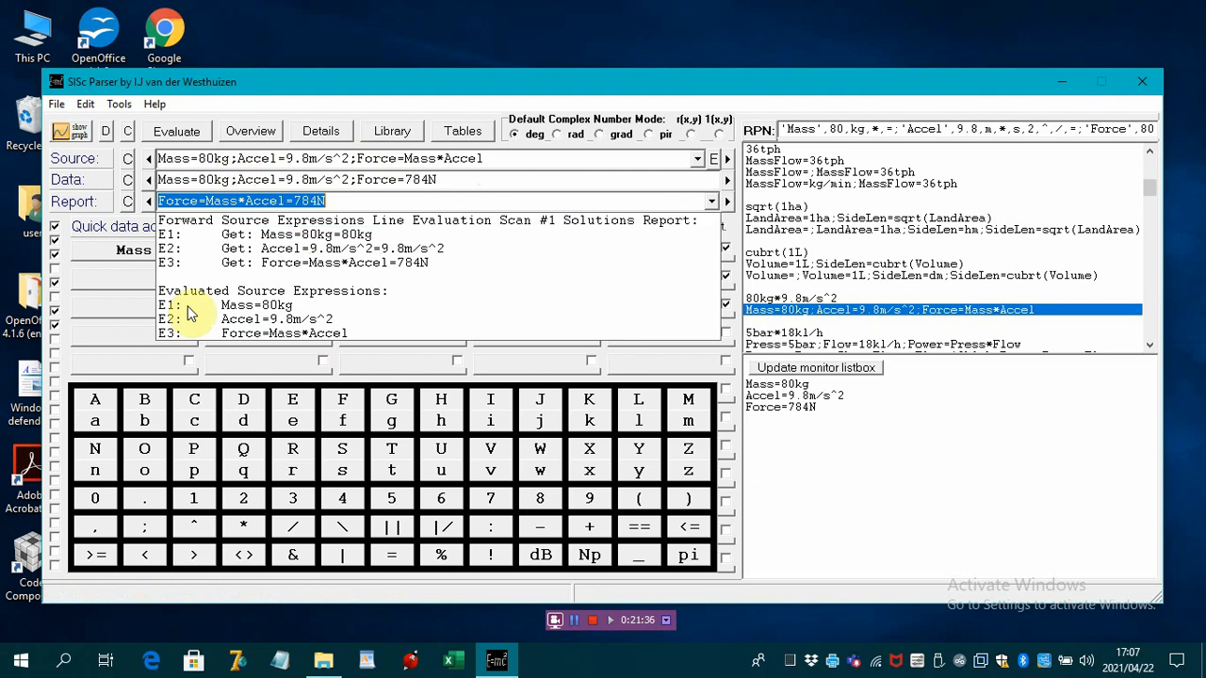
{"action": "left_click", "coordinate": [143, 528]}
{"action": "left_click", "coordinate": [143, 528]}
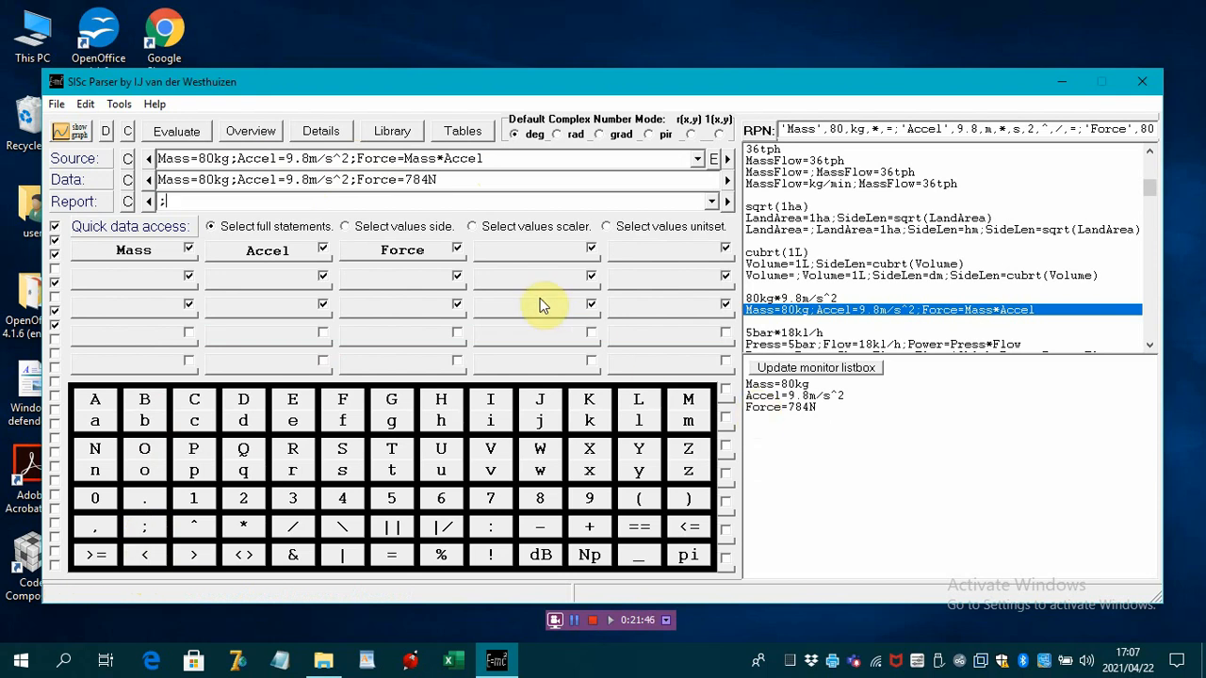
Clear the source, data and report lines, rerun the Mass=80kg;Accel=9.8m/s^2;Force=Mass*Accel example, and check its full solution report.
{"action": "left_click", "coordinate": [130, 134]}
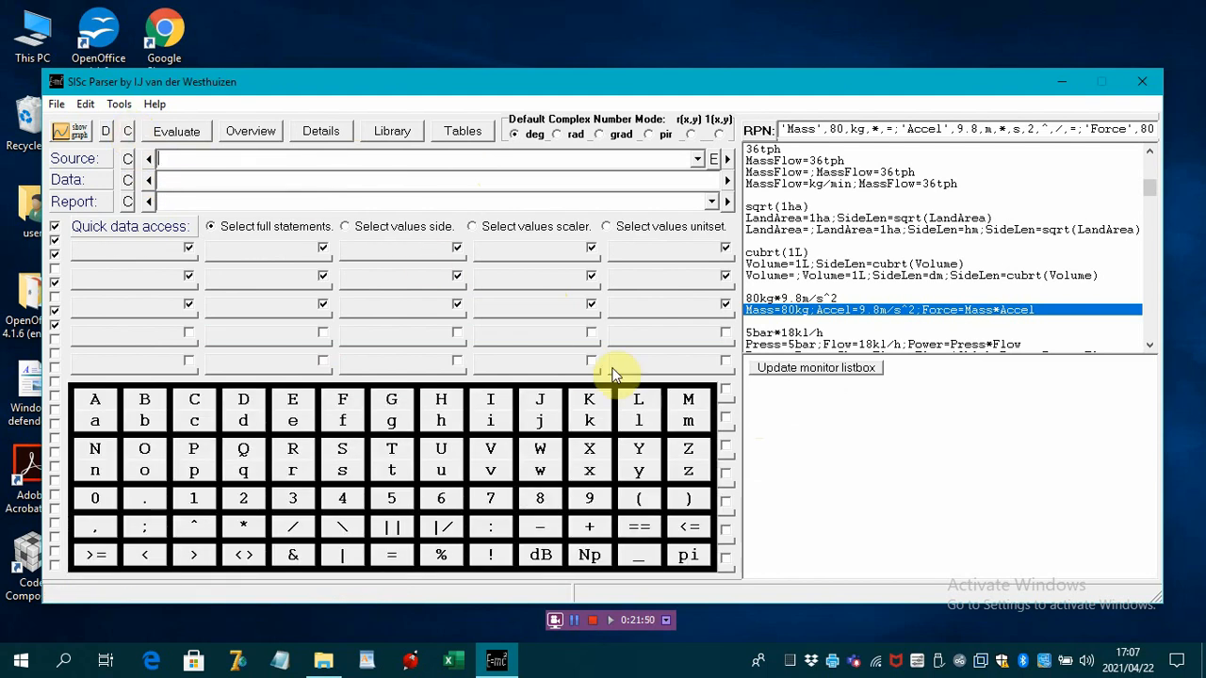
{"action": "double_click", "coordinate": [793, 313]}
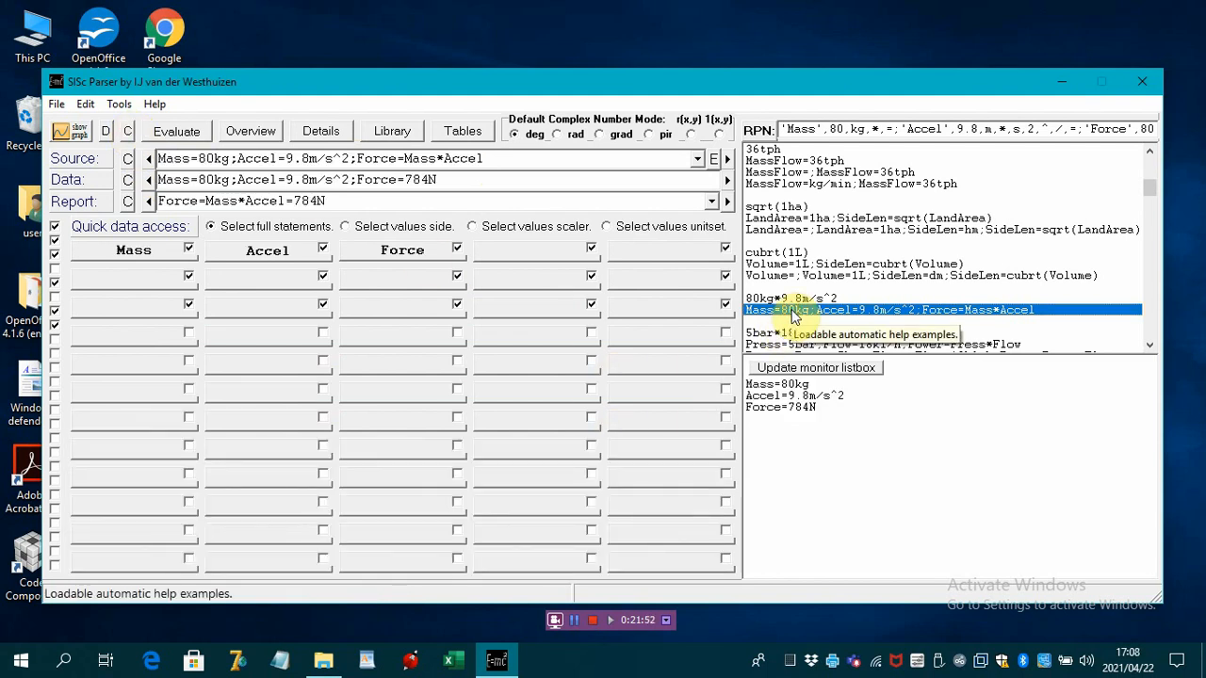
{"action": "left_click", "coordinate": [713, 202]}
{"action": "left_click", "coordinate": [714, 203]}
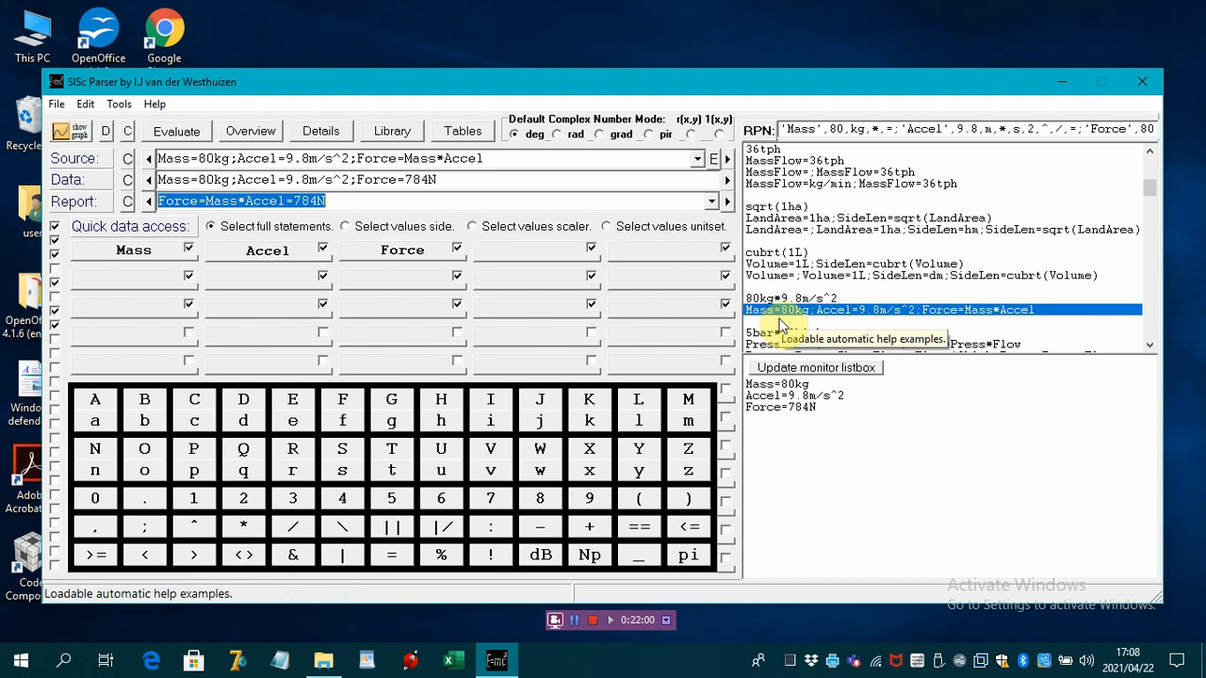
Clear the source, data and report lines and run the 5bar*18kl/h help example.
{"action": "left_click", "coordinate": [128, 131]}
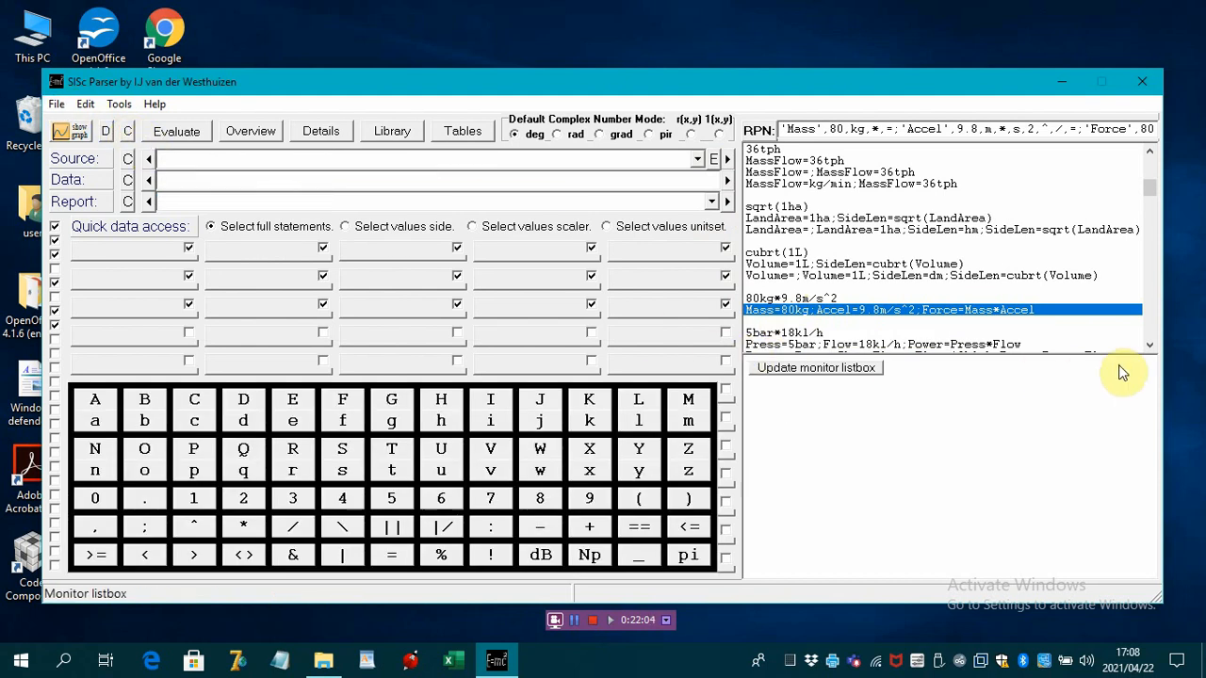
{"action": "left_click_drag", "start_coordinate": [1153, 345], "coordinate": [1152, 345]}
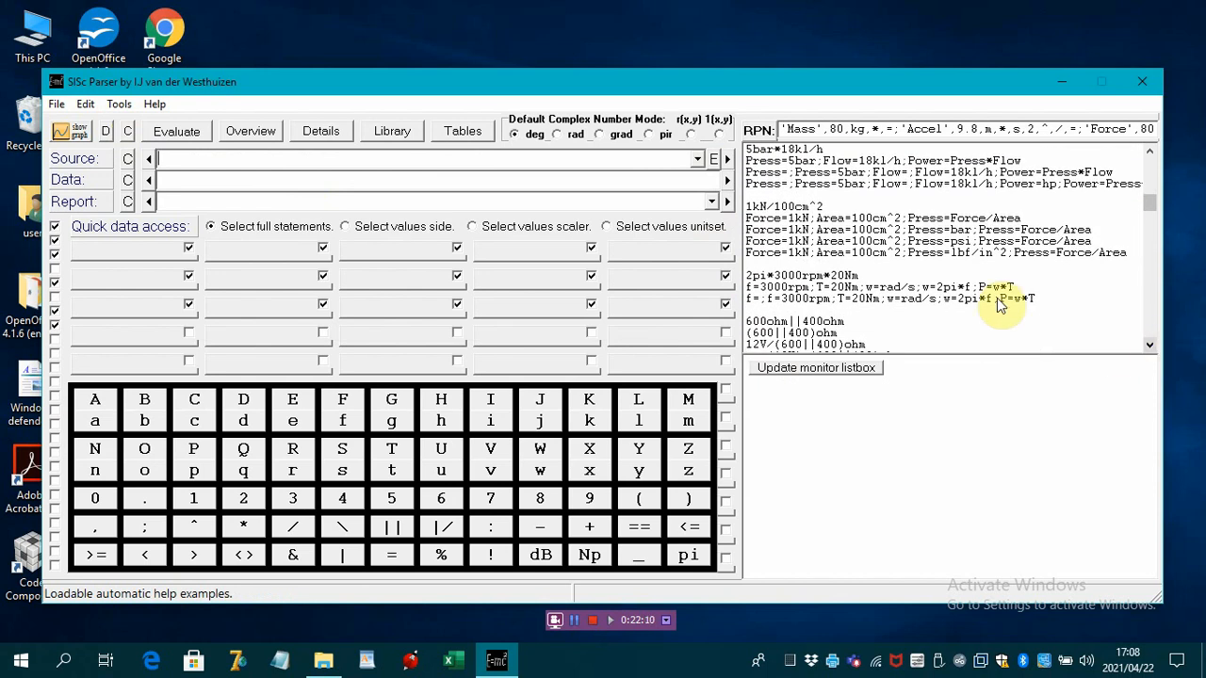
{"action": "left_click", "coordinate": [773, 151]}
{"action": "double_click", "coordinate": [772, 151]}
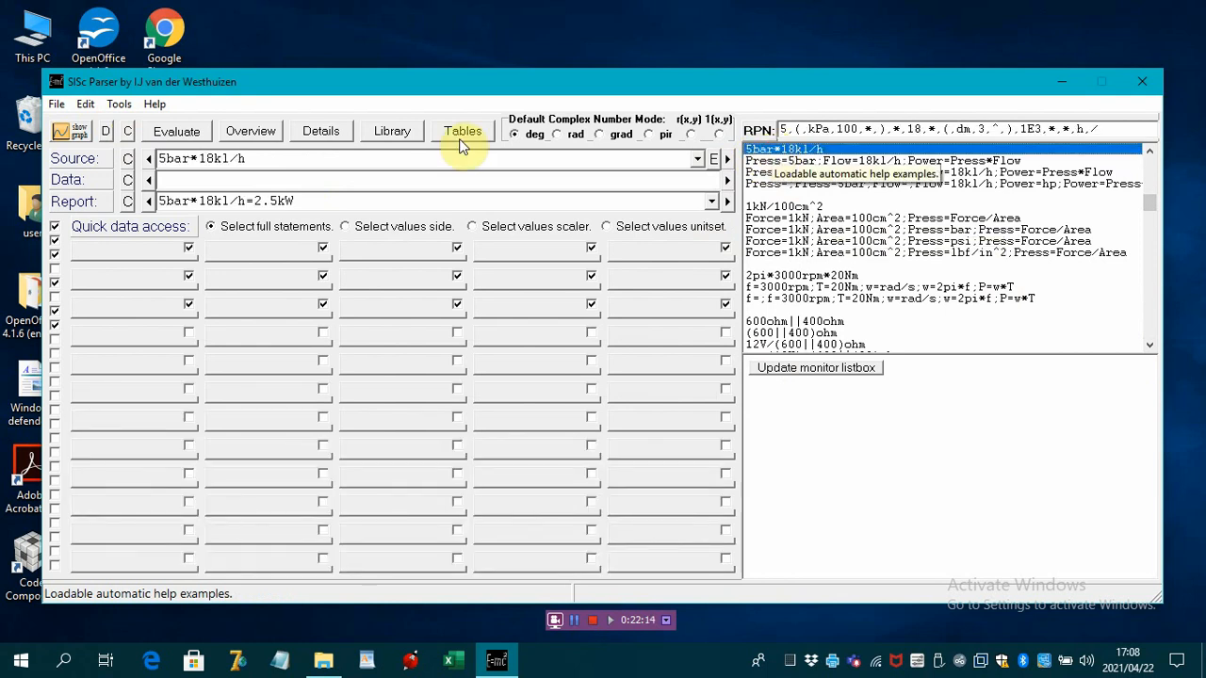
Evaluate only the 5bar part of the source expression, and separately only its 18kl/h part.
{"action": "double_click", "coordinate": [190, 158]}
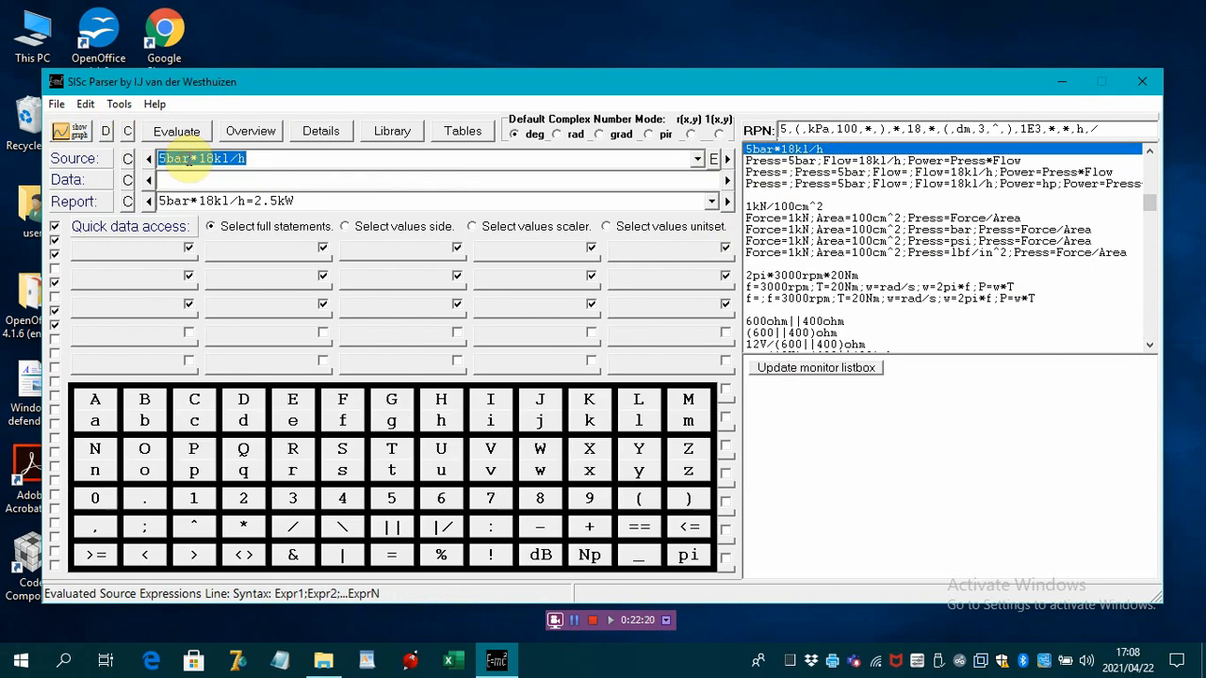
{"action": "left_click_drag", "start_coordinate": [189, 160], "coordinate": [157, 160]}
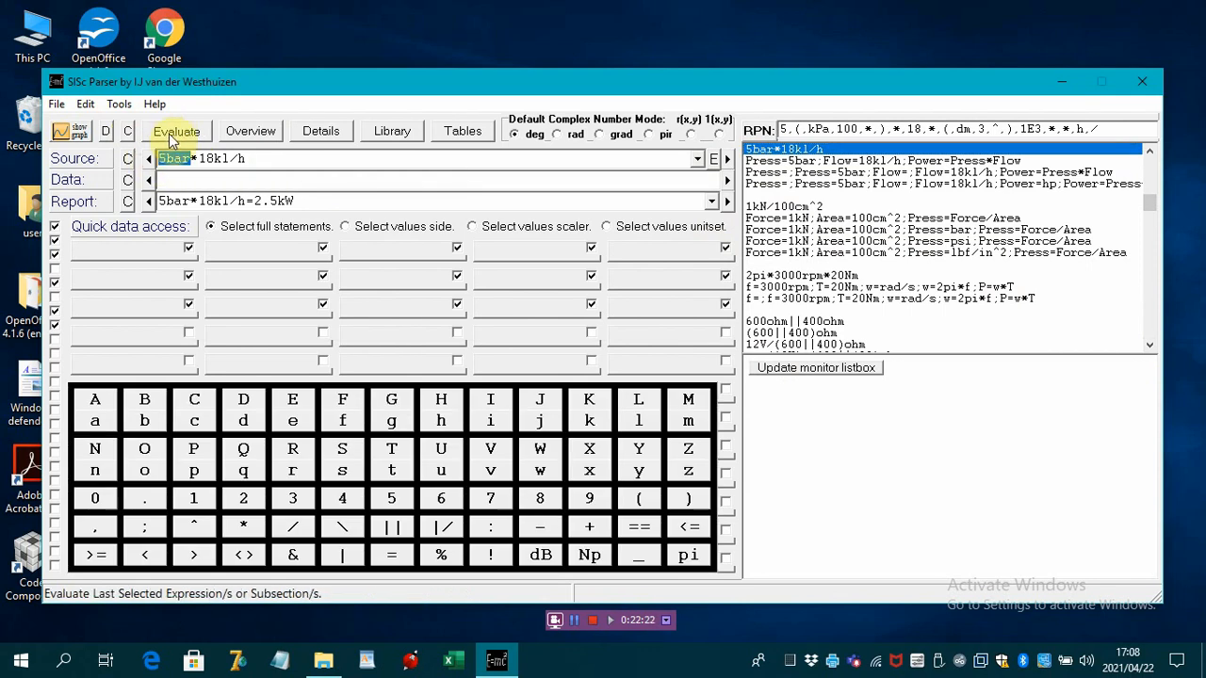
{"action": "left_click", "coordinate": [171, 135]}
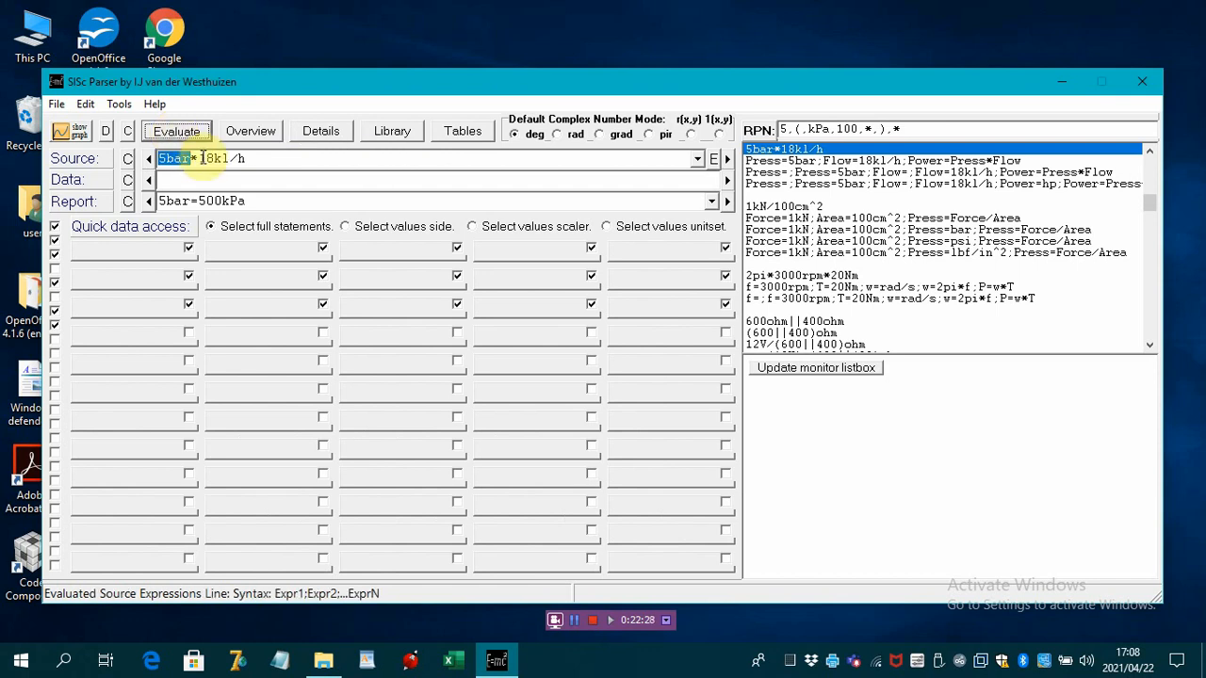
{"action": "left_click", "coordinate": [201, 158]}
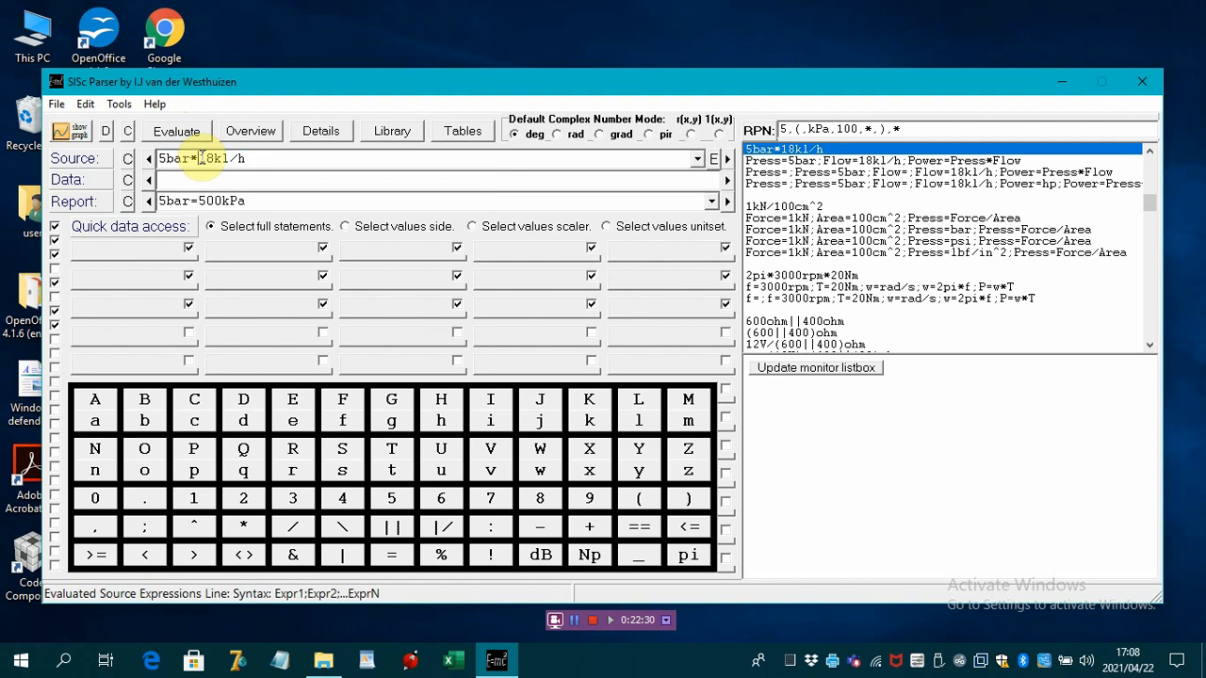
{"action": "left_click_drag", "start_coordinate": [199, 158], "coordinate": [247, 159]}
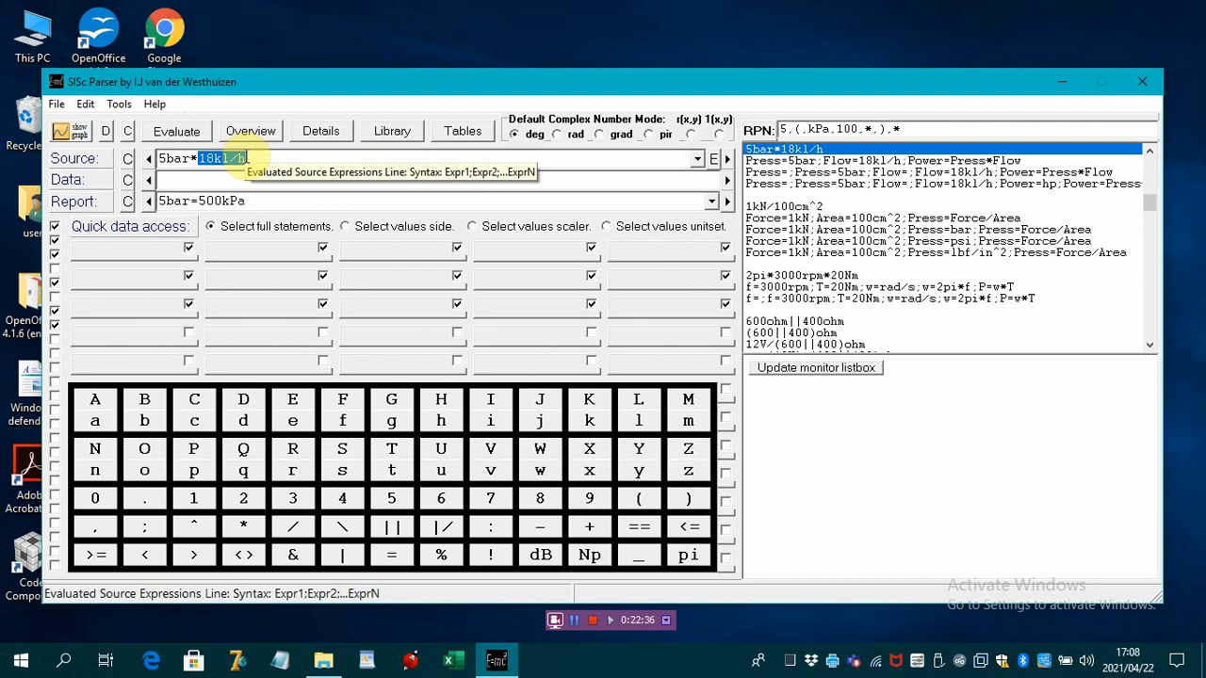
{"action": "left_click", "coordinate": [184, 132]}
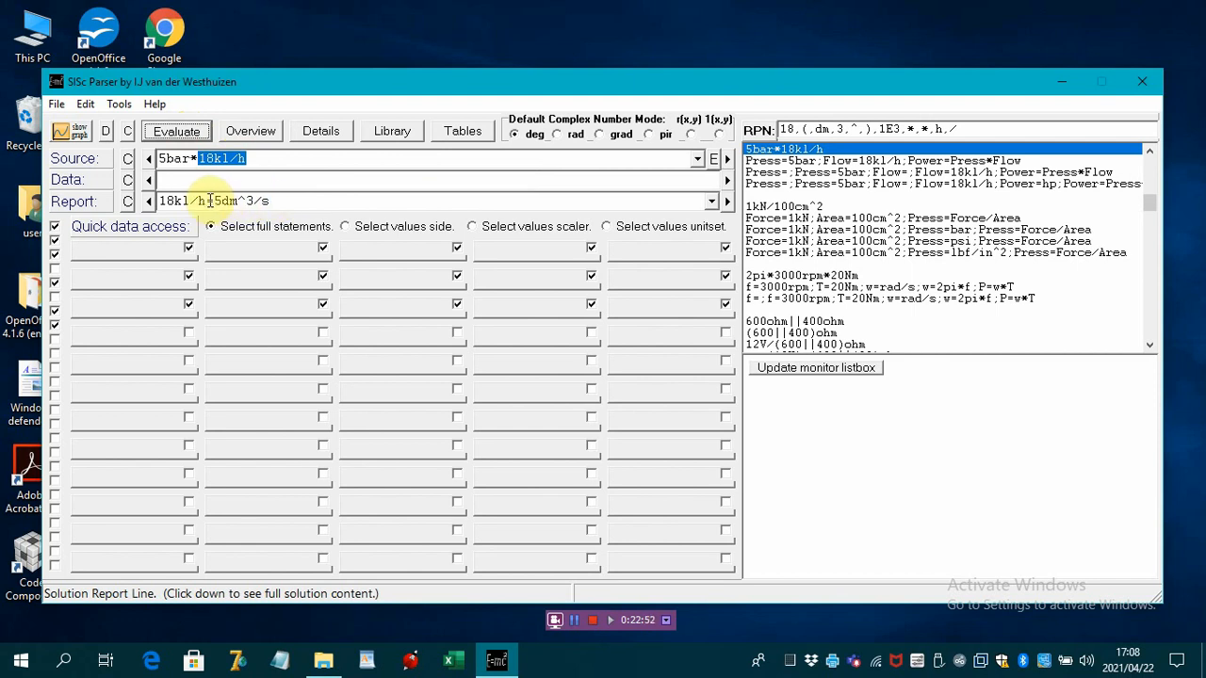
Evaluate the whole 5bar*18kl/h expression, repeat with unit prefixing disabled, and evaluate once more with unit prefixing re-enabled.
{"action": "left_click", "coordinate": [263, 158]}
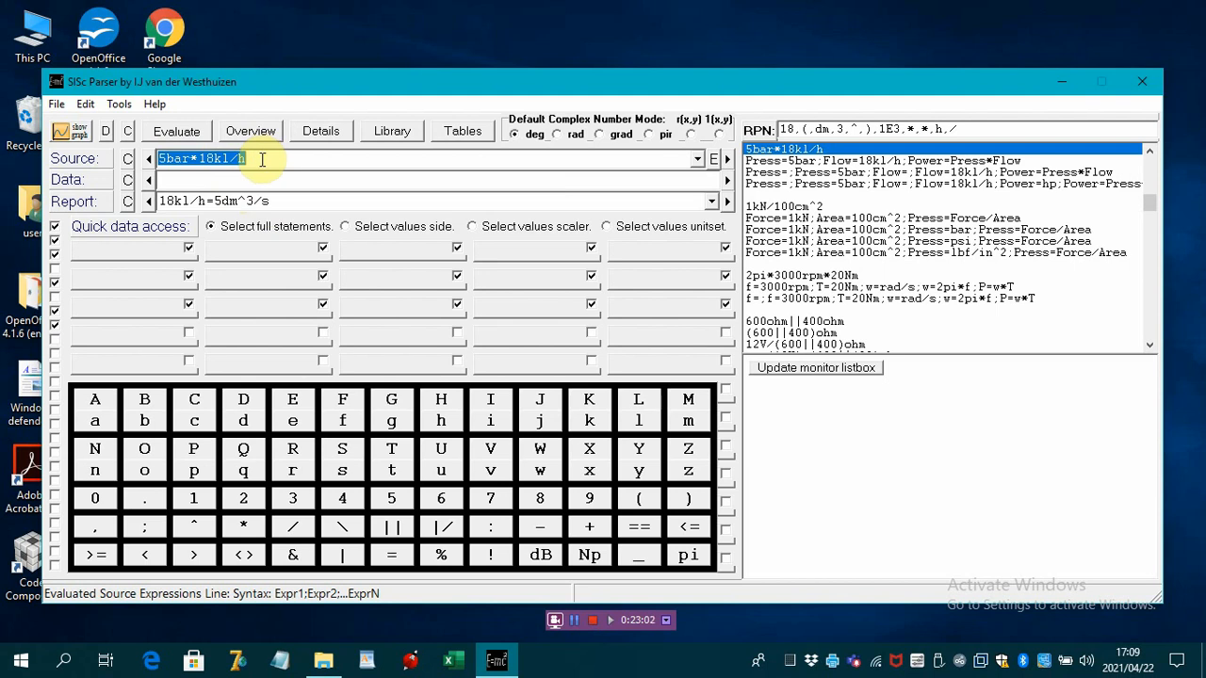
{"action": "left_click", "coordinate": [195, 131]}
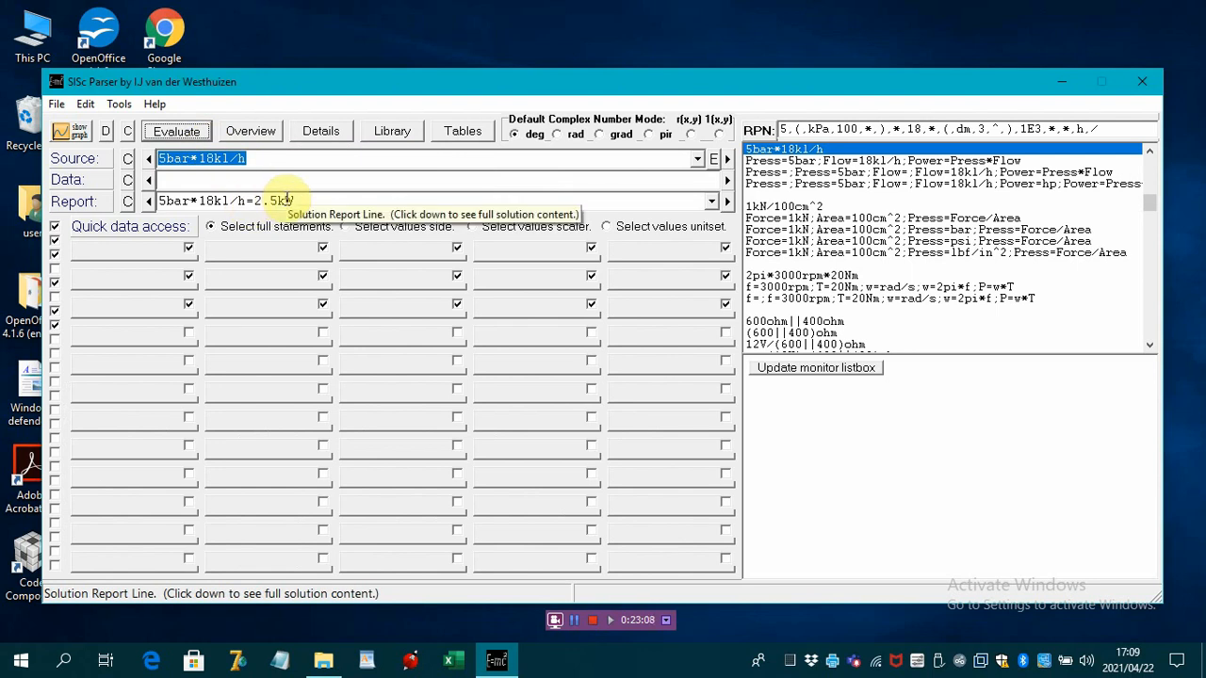
{"action": "left_click", "coordinate": [56, 312]}
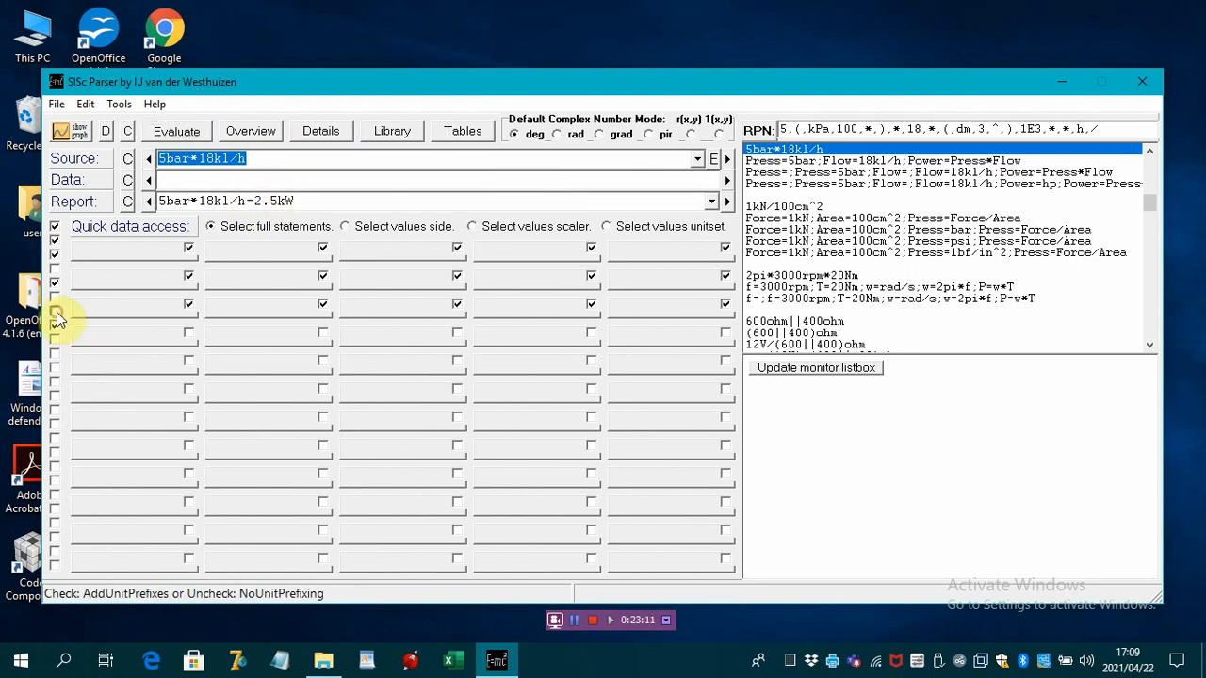
{"action": "left_click", "coordinate": [195, 137]}
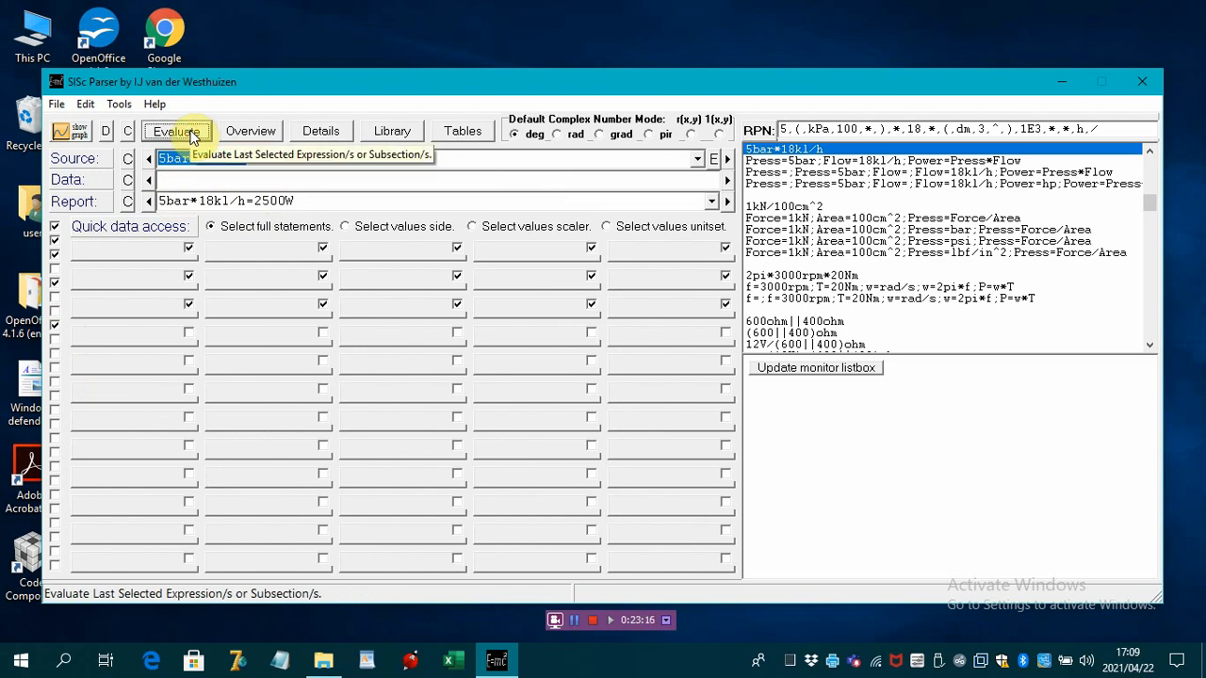
{"action": "left_click", "coordinate": [57, 311]}
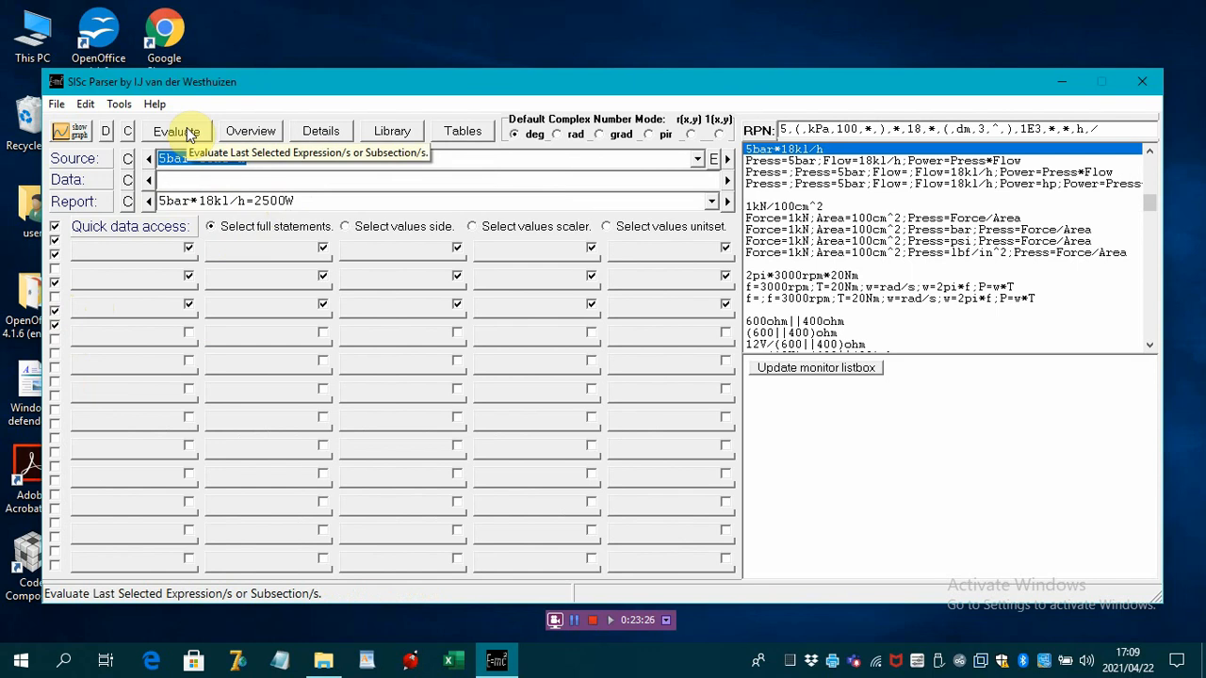
{"action": "left_click", "coordinate": [187, 135]}
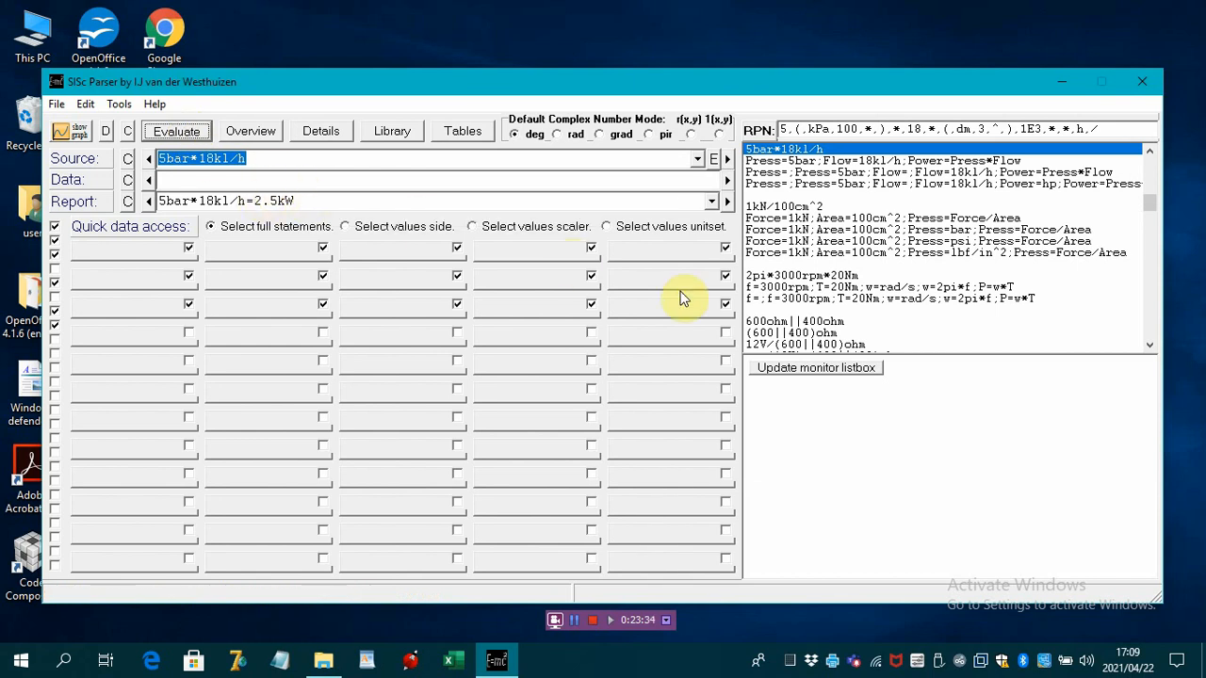
Run the Press=5bar;Flow=18kl/h;Power=Press*Flow example and check its full solution report.
{"action": "left_click", "coordinate": [846, 162]}
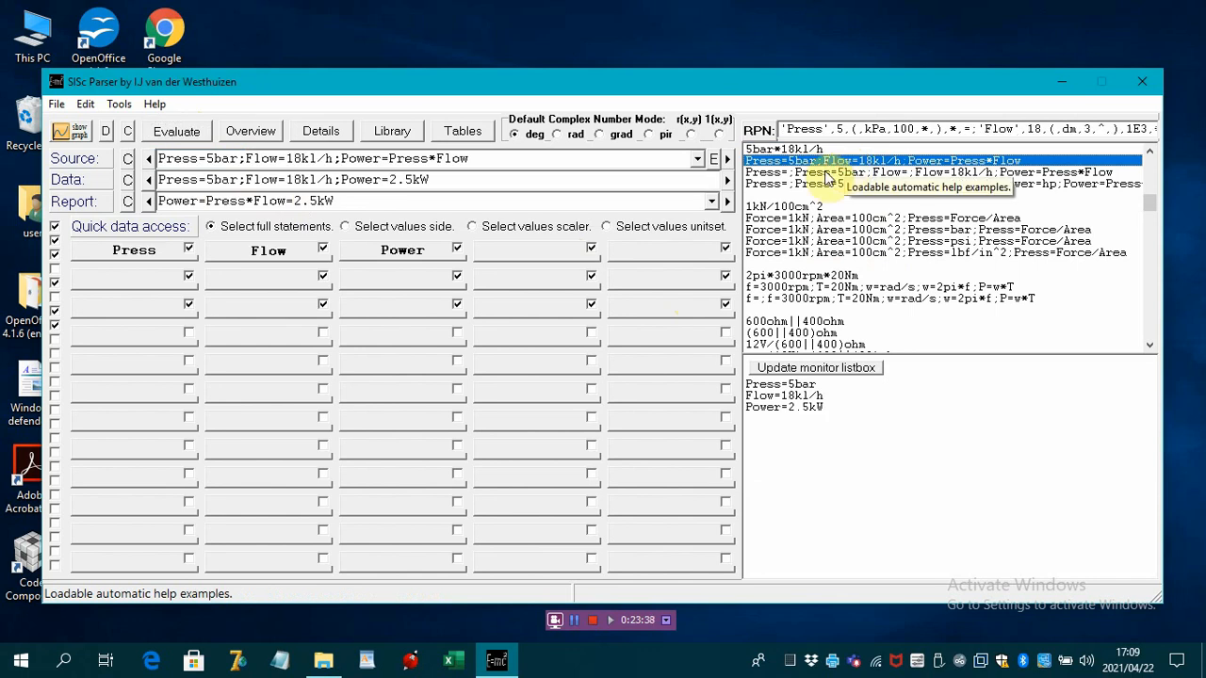
{"action": "left_click", "coordinate": [711, 203]}
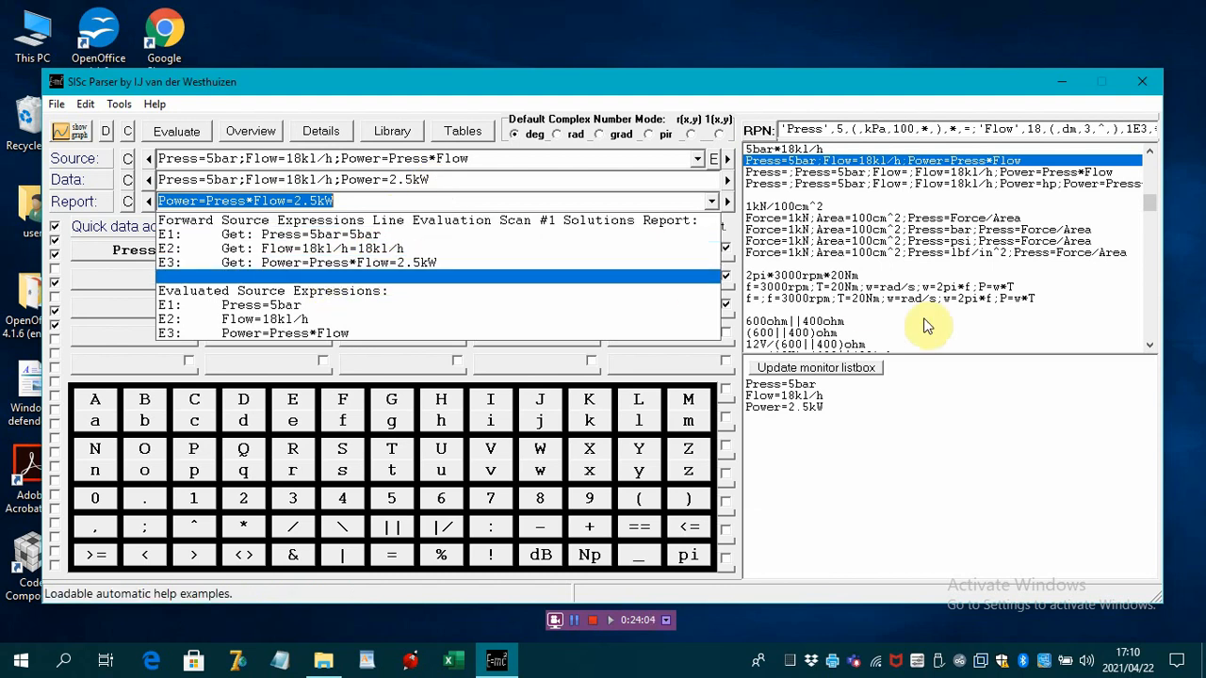
{"action": "left_click", "coordinate": [886, 177]}
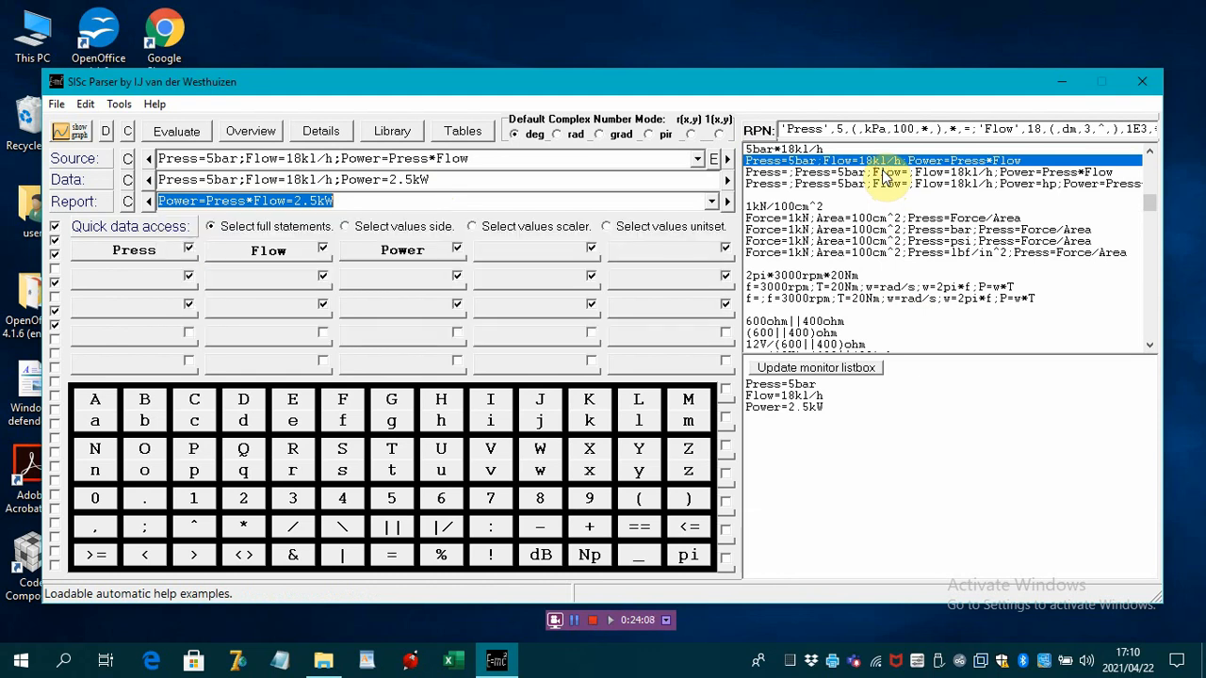
Run the Press=;Press=5bar;Flow=;Flow=18kl/h;Power=Press*Flow example, re-evaluate it, reload the example, and check its full solution report.
{"action": "left_click", "coordinate": [886, 174]}
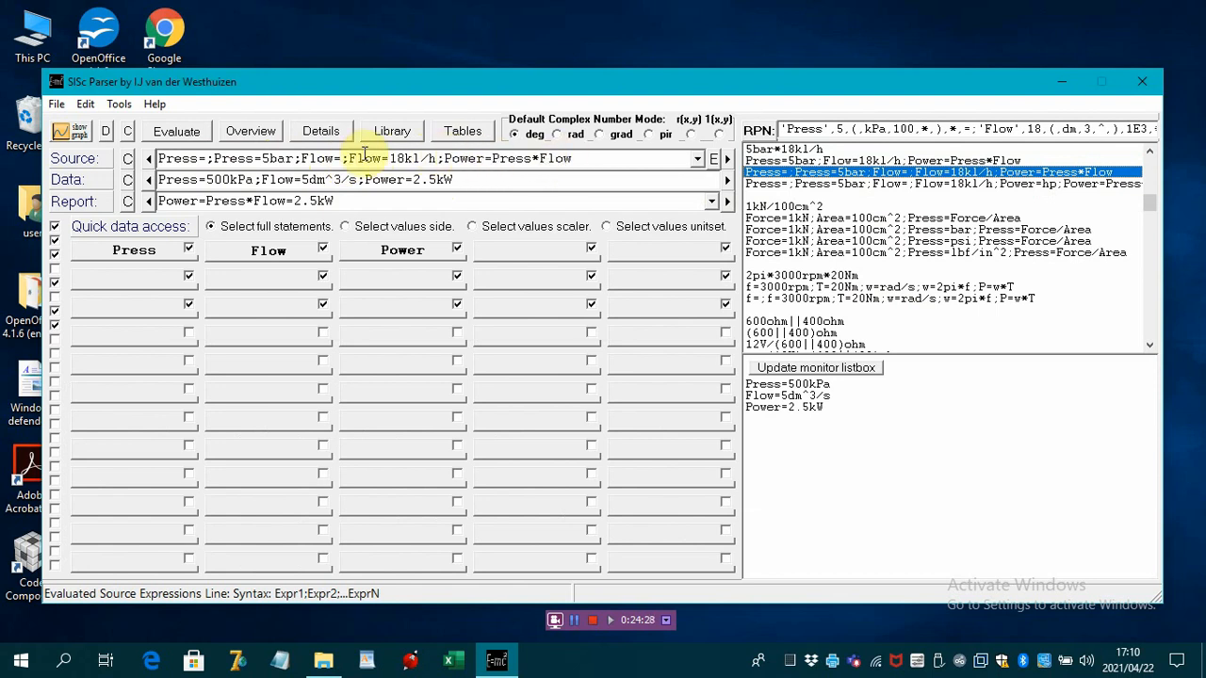
{"action": "left_click", "coordinate": [188, 132]}
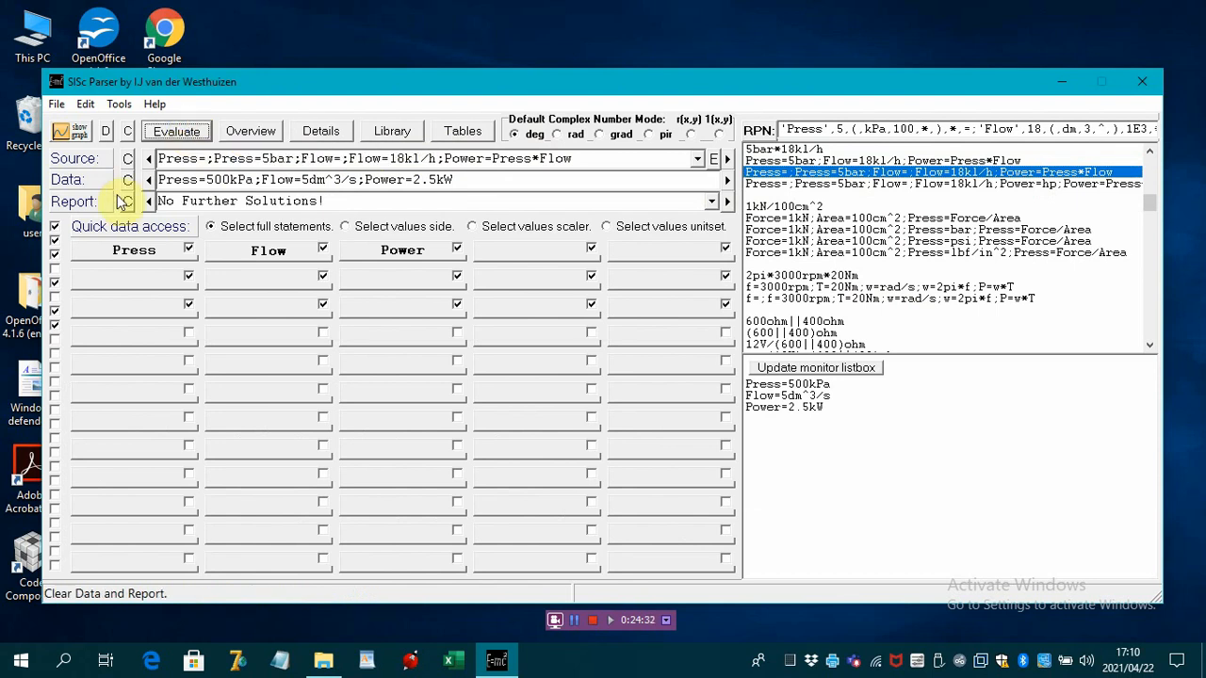
{"action": "double_click", "coordinate": [969, 174]}
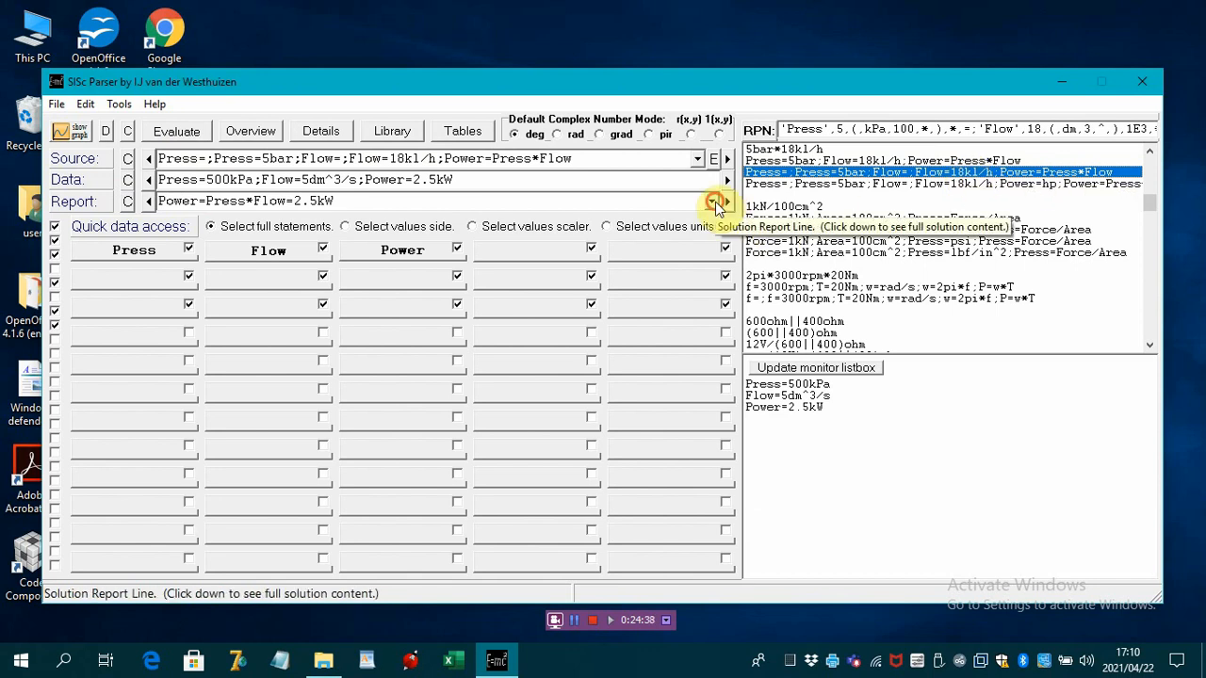
{"action": "left_click", "coordinate": [713, 202]}
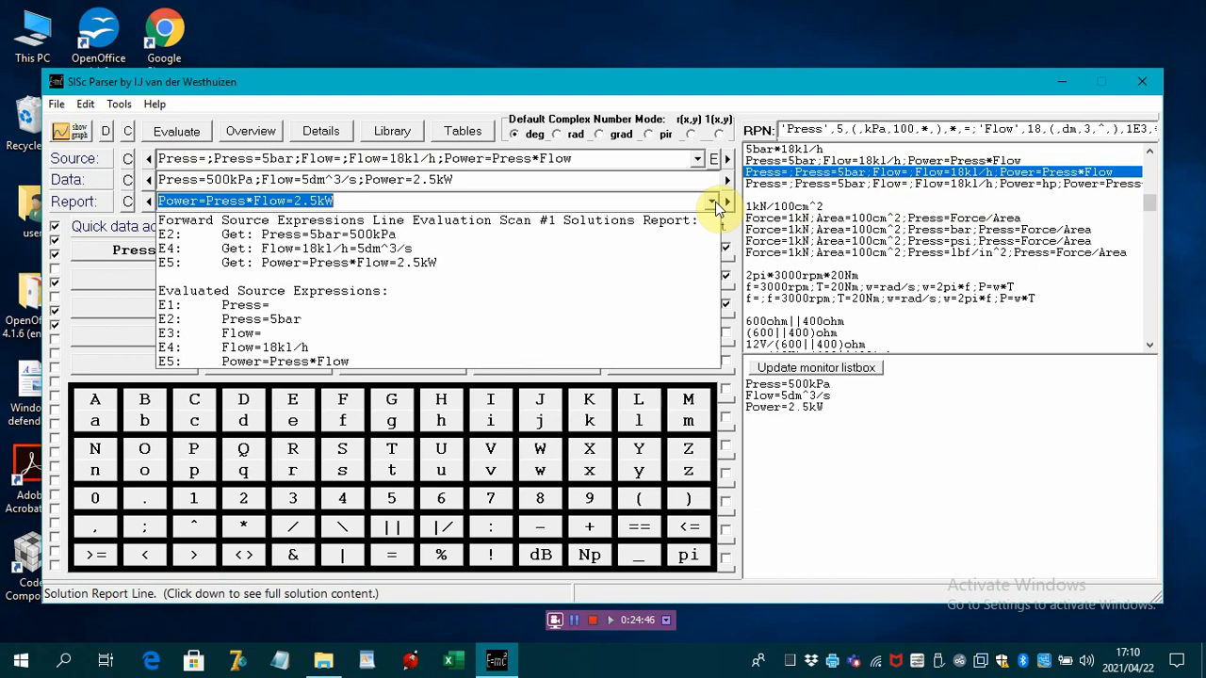
{"action": "left_click", "coordinate": [714, 204]}
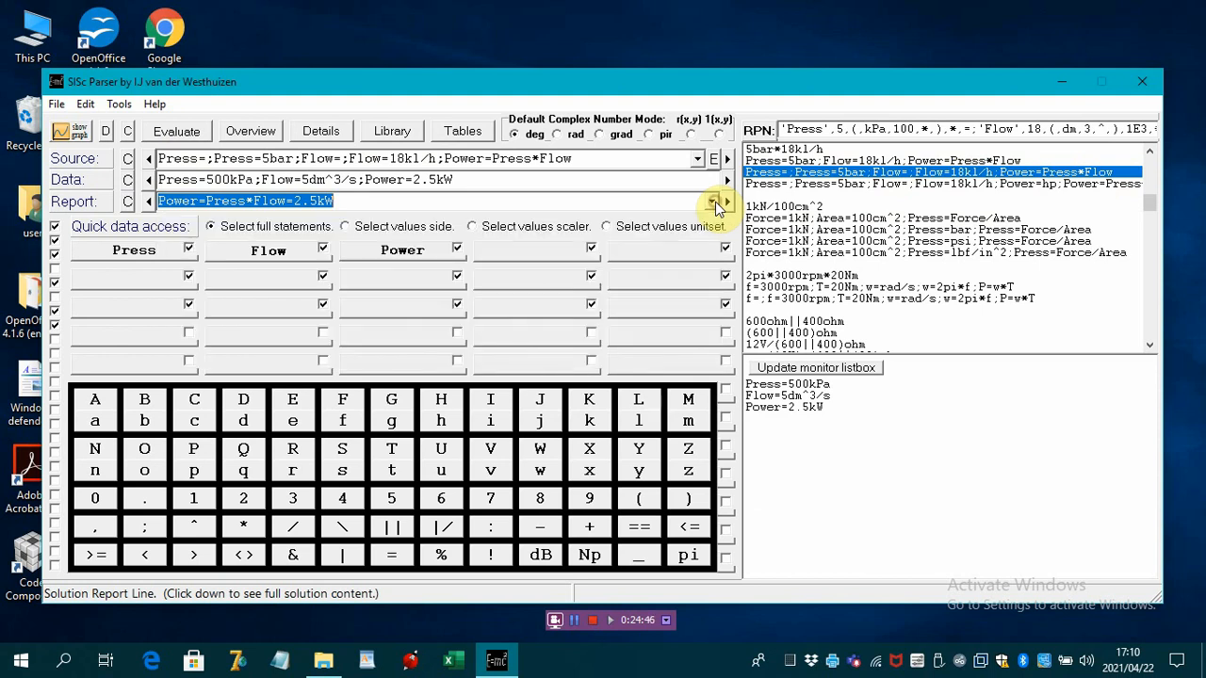
Run the Press=;Press=5bar;Flow=;Flow=18kl/h;Power=hp;Power=Press*Flow example and check its full solution report.
{"action": "left_click", "coordinate": [789, 184]}
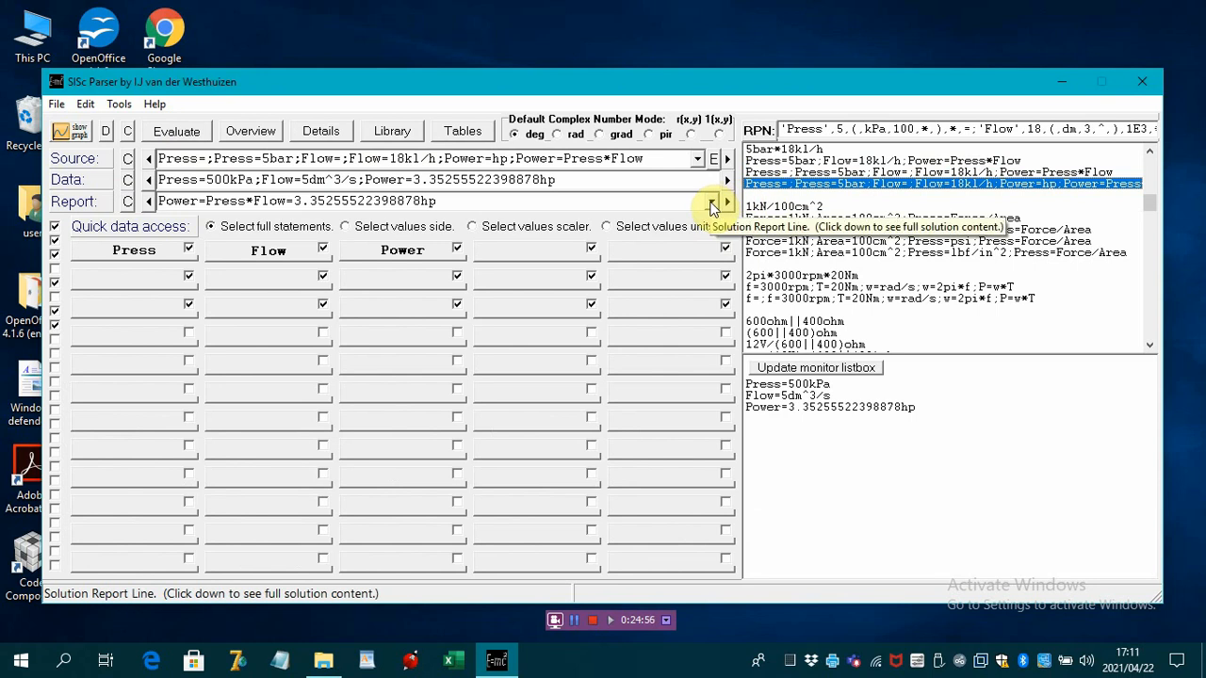
{"action": "left_click", "coordinate": [712, 203]}
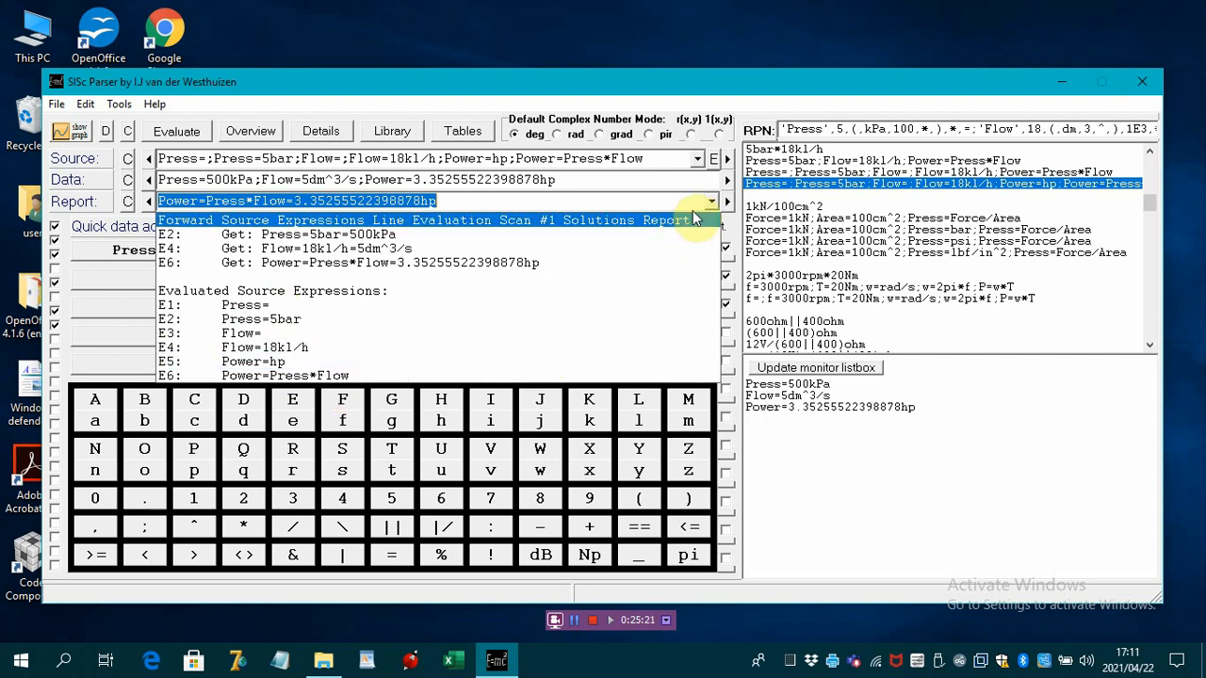
{"action": "left_click", "coordinate": [713, 204]}
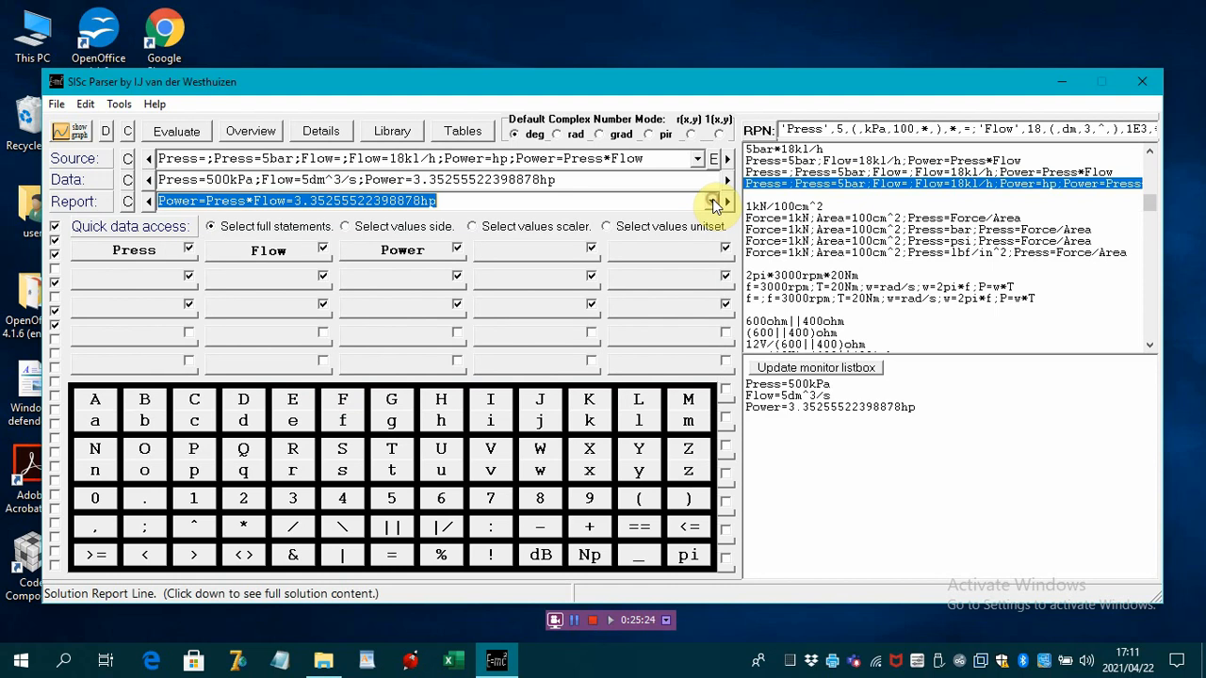
{"action": "left_click", "coordinate": [713, 203]}
{"action": "left_click", "coordinate": [714, 203]}
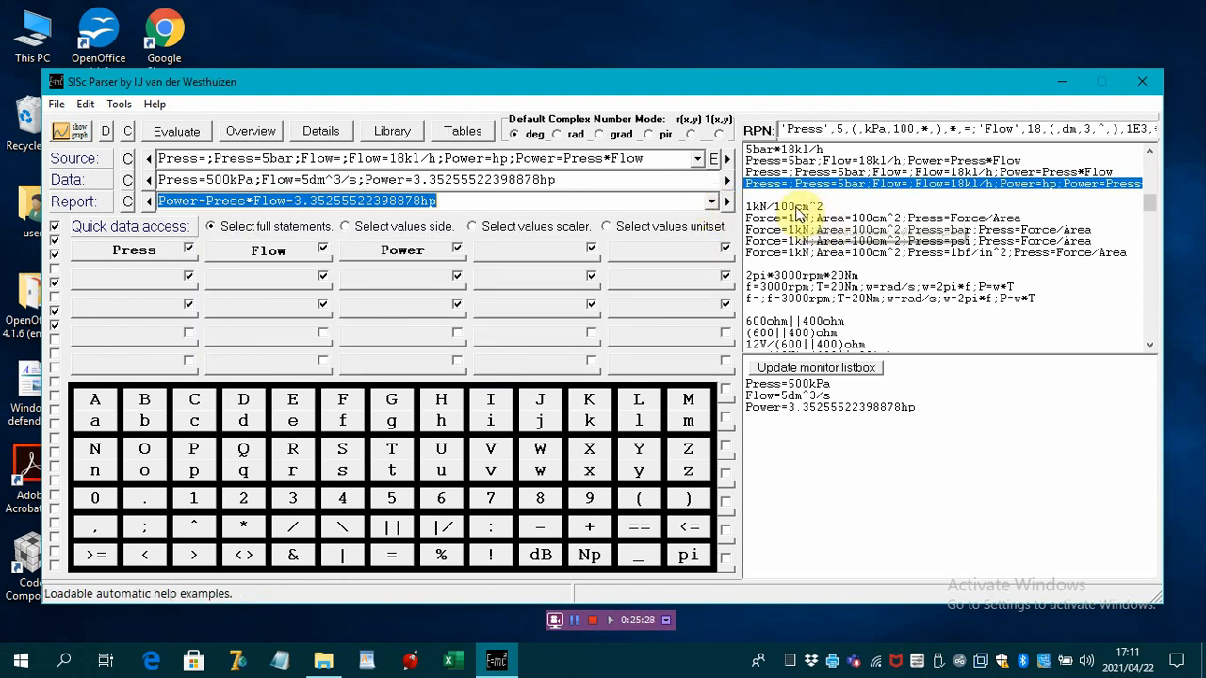
Run the 1kN/100cm^2 example and evaluate it with unit prefixing disabled, and again with unit prefixing re-enabled.
{"action": "left_click", "coordinate": [797, 210]}
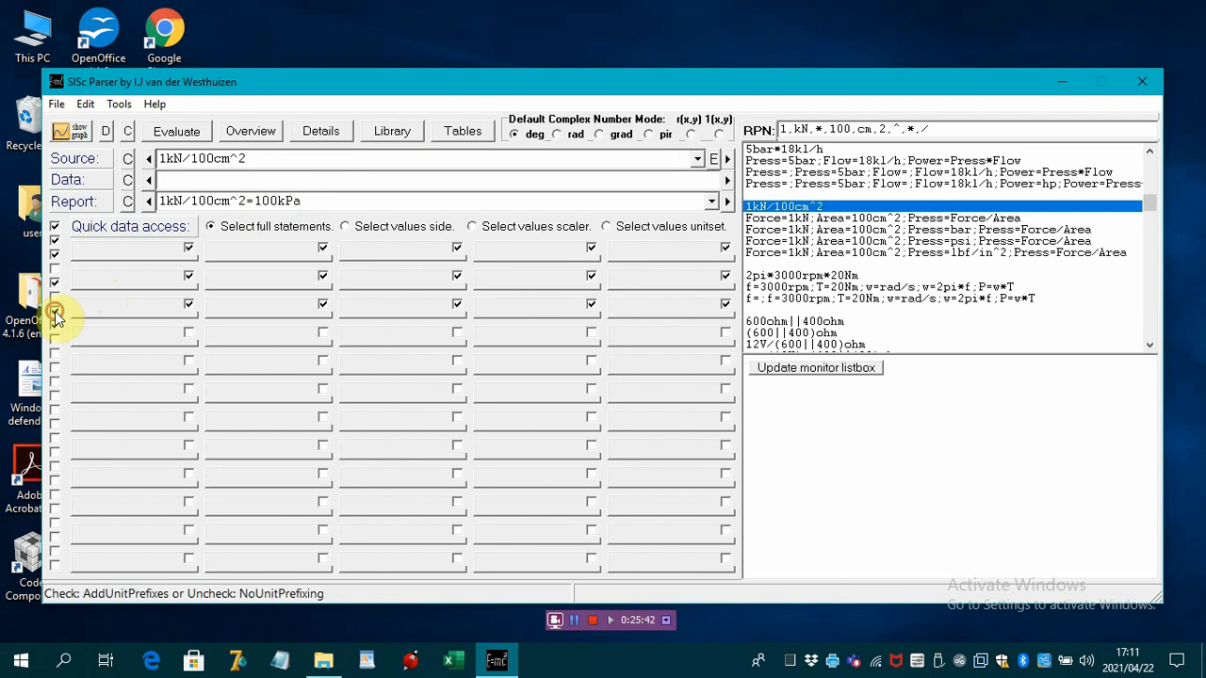
{"action": "left_click", "coordinate": [189, 134]}
{"action": "left_click", "coordinate": [54, 310]}
{"action": "left_click", "coordinate": [178, 133]}
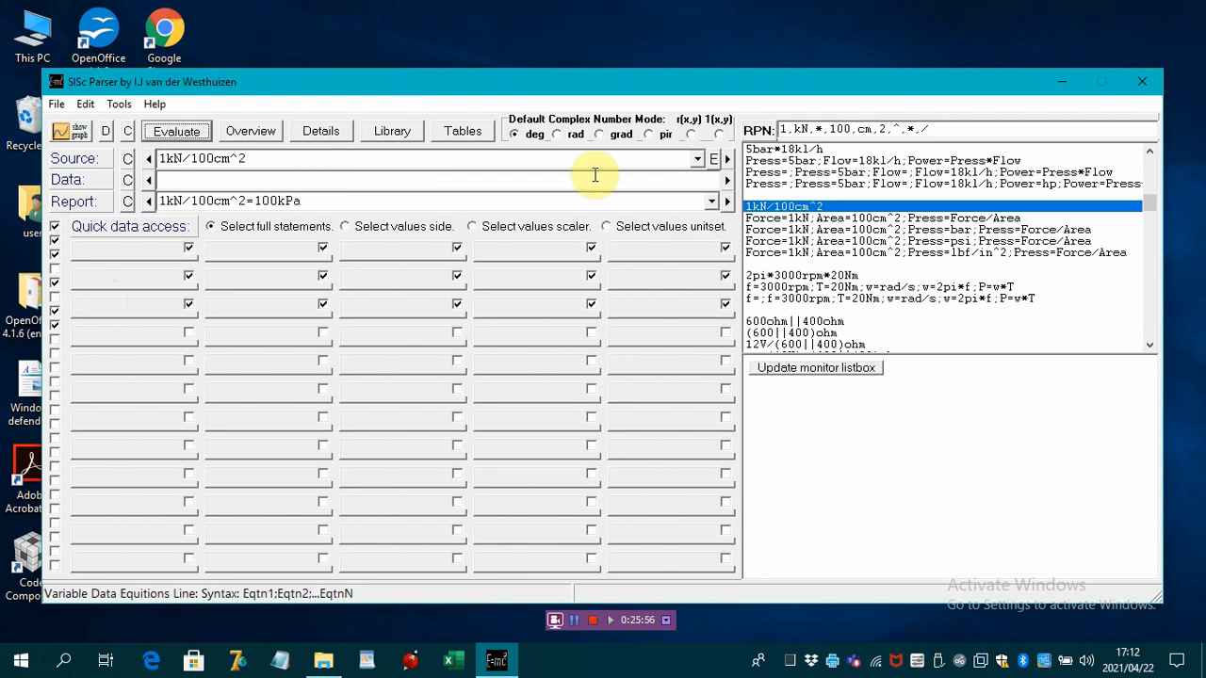
Run the Force=1kN;Area=100cm^2;Press=Force/Area example and check its full solution report.
{"action": "left_click", "coordinate": [795, 218]}
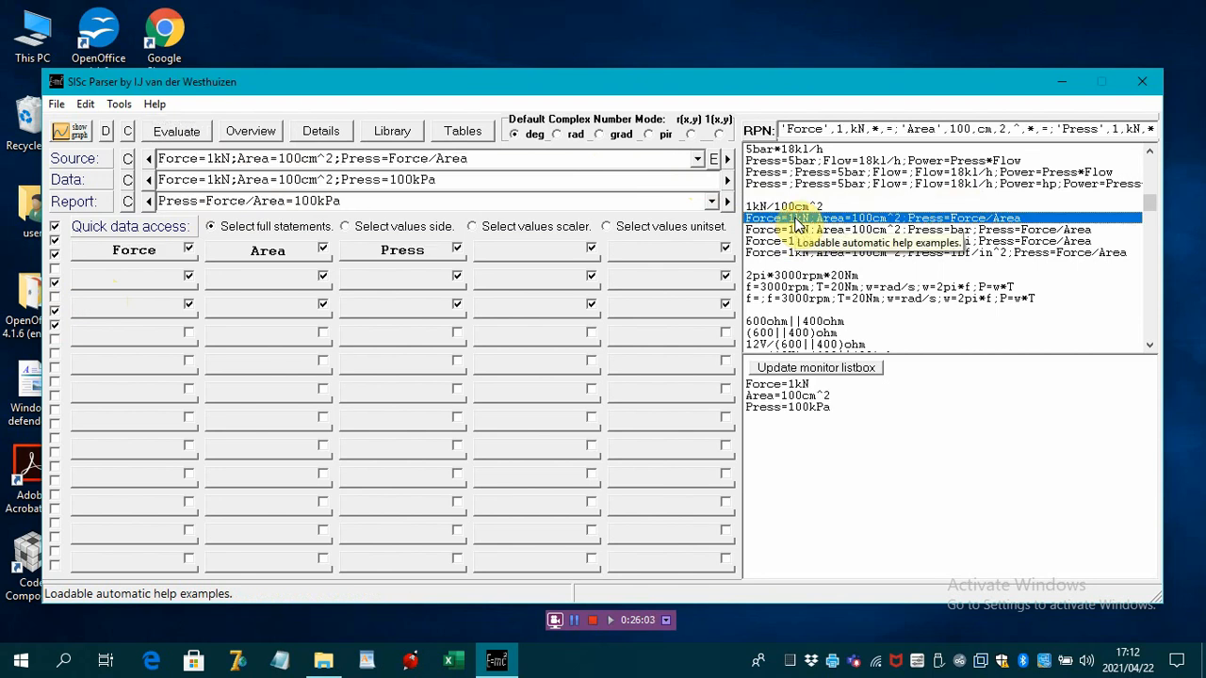
{"action": "left_click", "coordinate": [714, 203]}
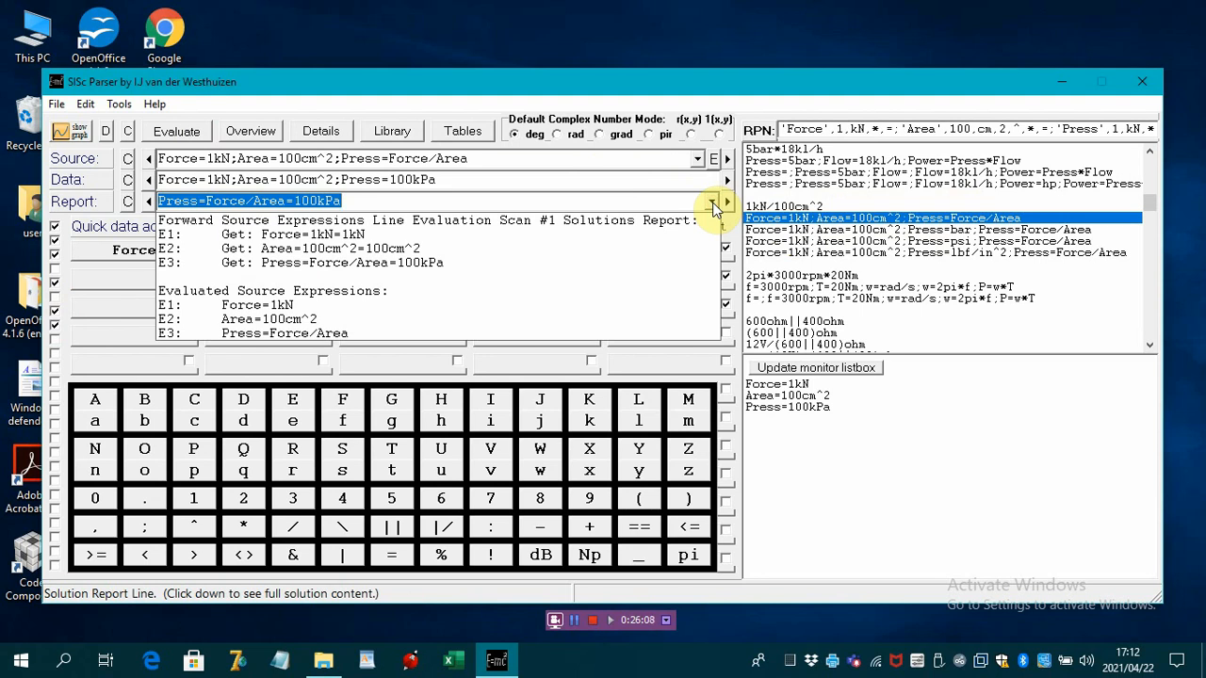
{"action": "left_click", "coordinate": [713, 202]}
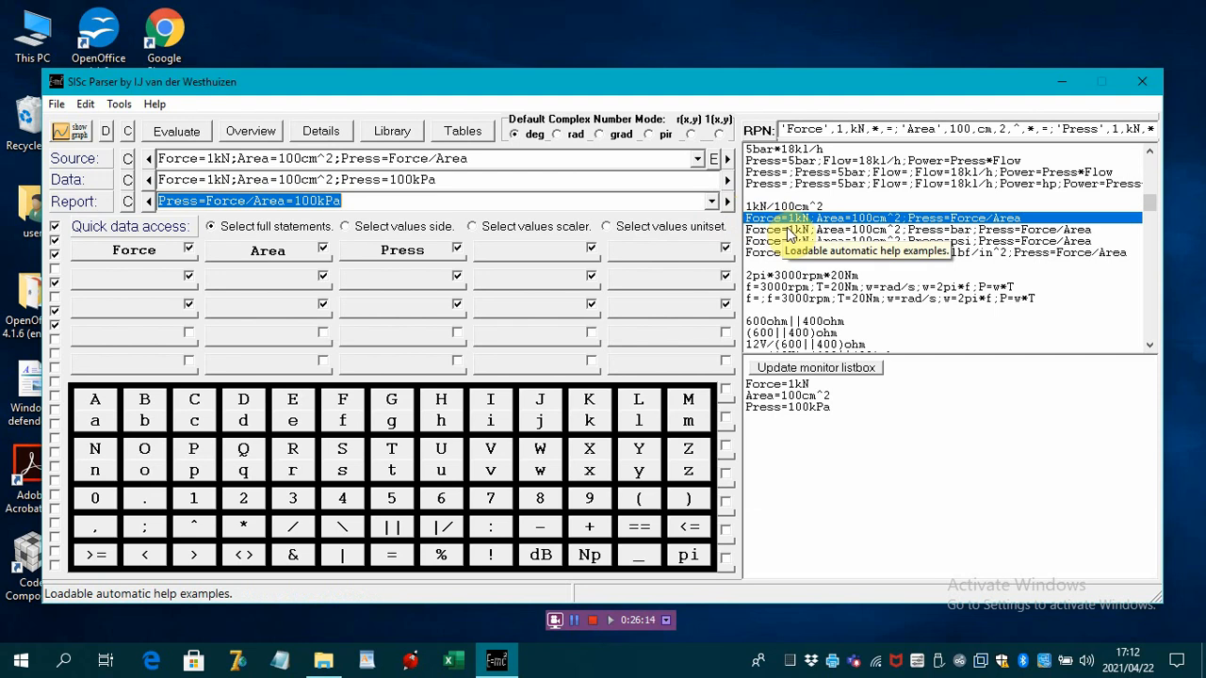
Run the Force=1kN;Area=100cm^2;Press=bar;Press=Force/Area example and check its full solution report.
{"action": "left_click", "coordinate": [790, 231]}
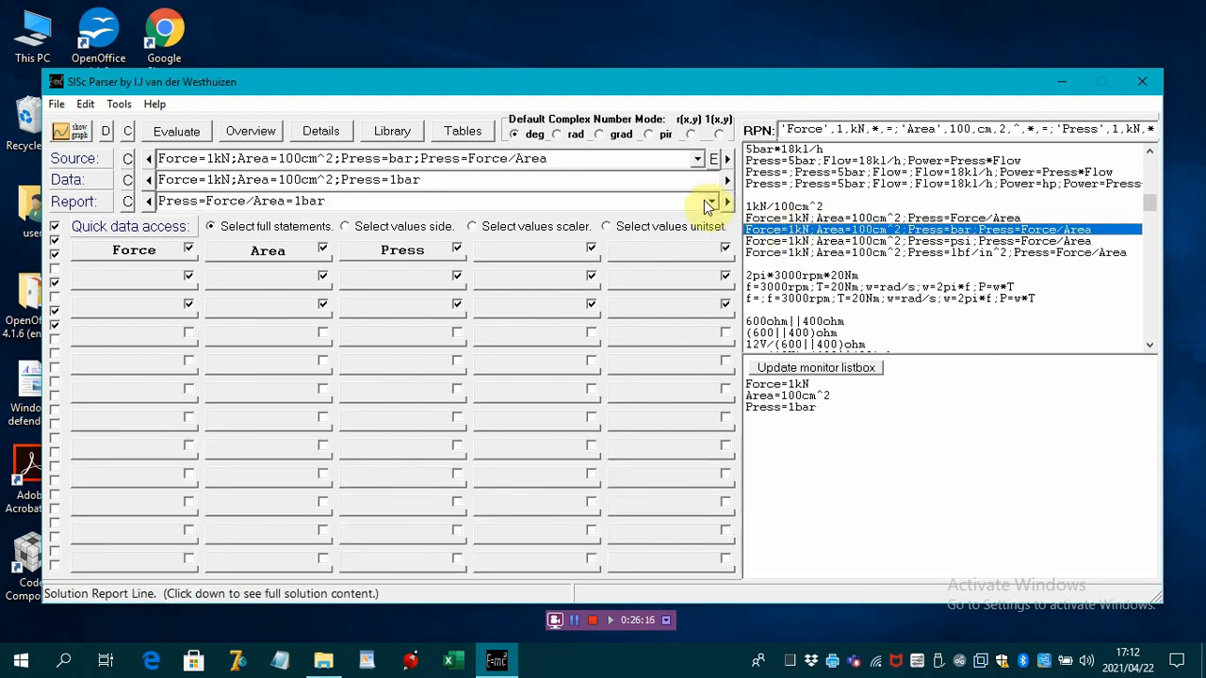
{"action": "left_click", "coordinate": [712, 204]}
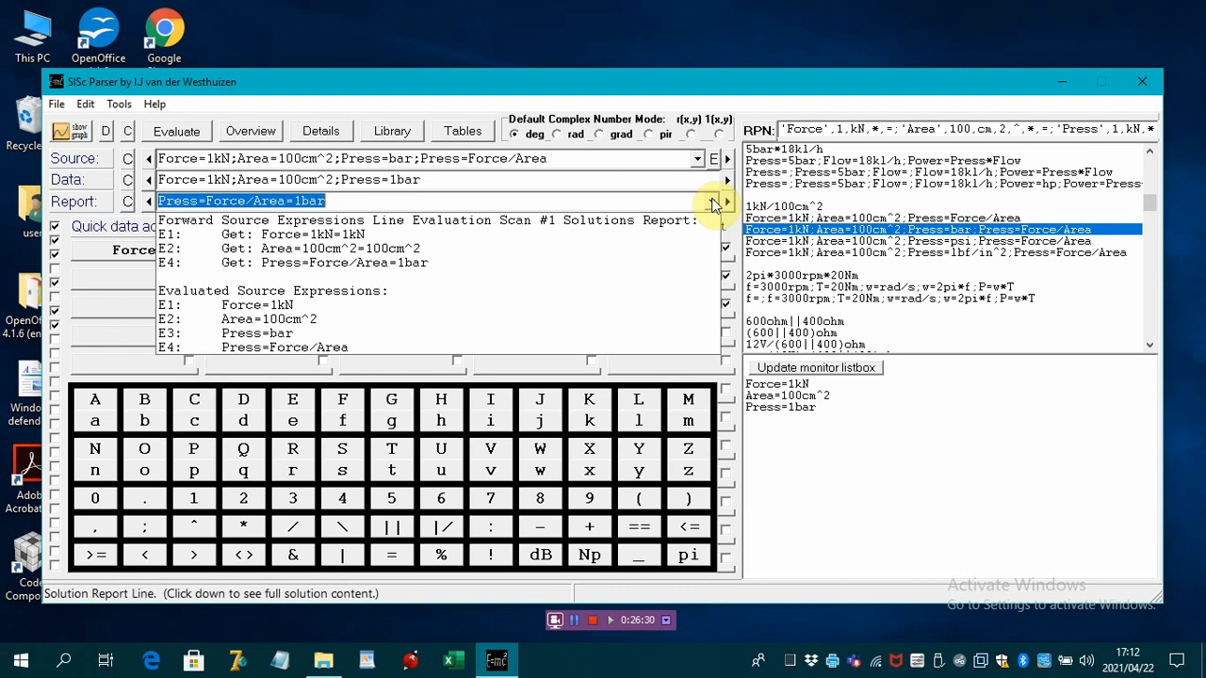
{"action": "left_click", "coordinate": [713, 202]}
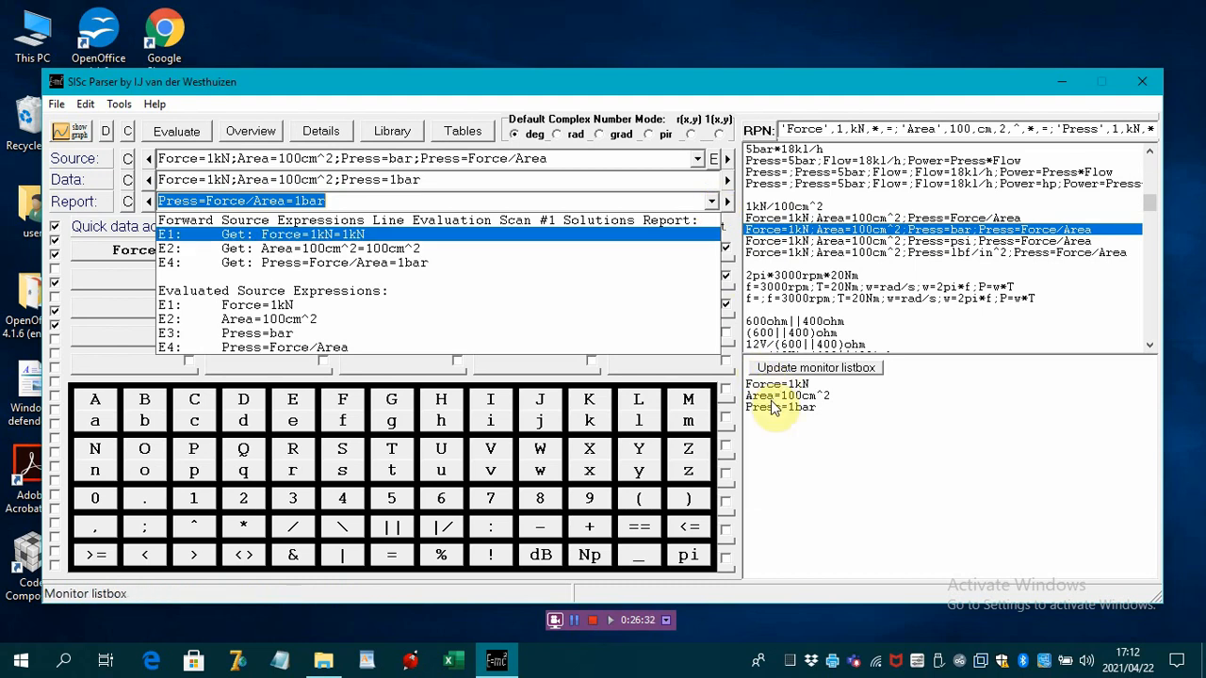
Run the Force=1kN;Area=100cm^2;Press=psi;Press=Force/Area example and inspect the Press=psi expression in its full solution report.
{"action": "left_click", "coordinate": [713, 203]}
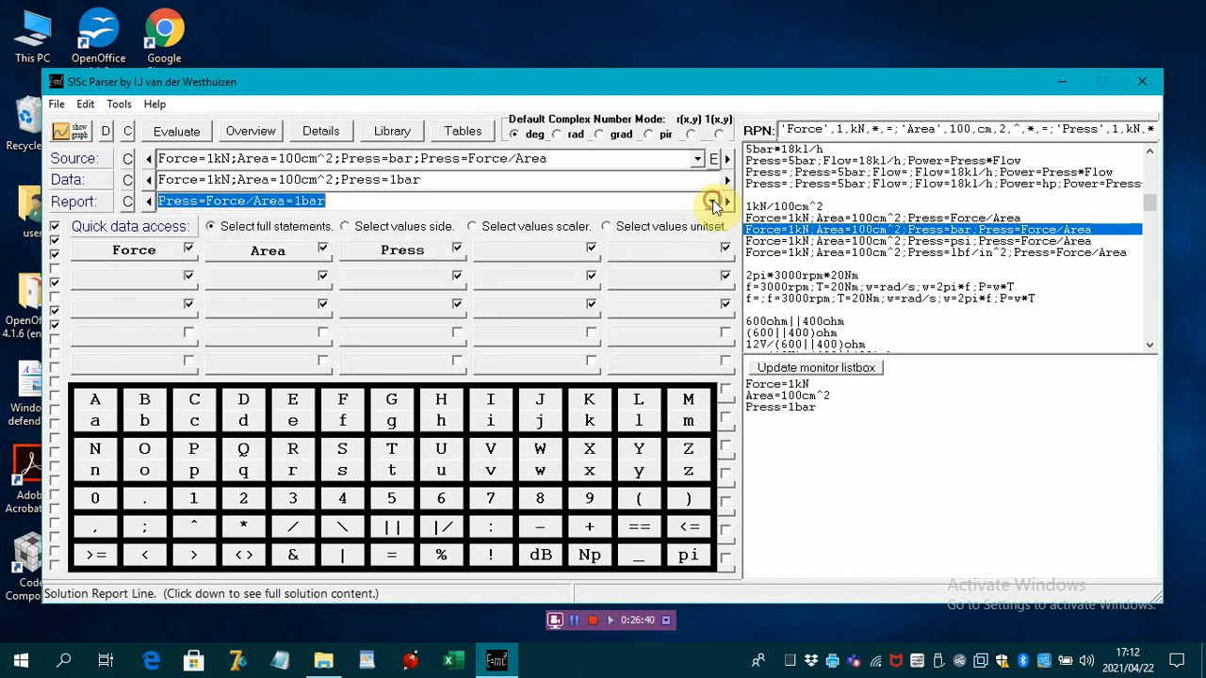
{"action": "left_click", "coordinate": [789, 243]}
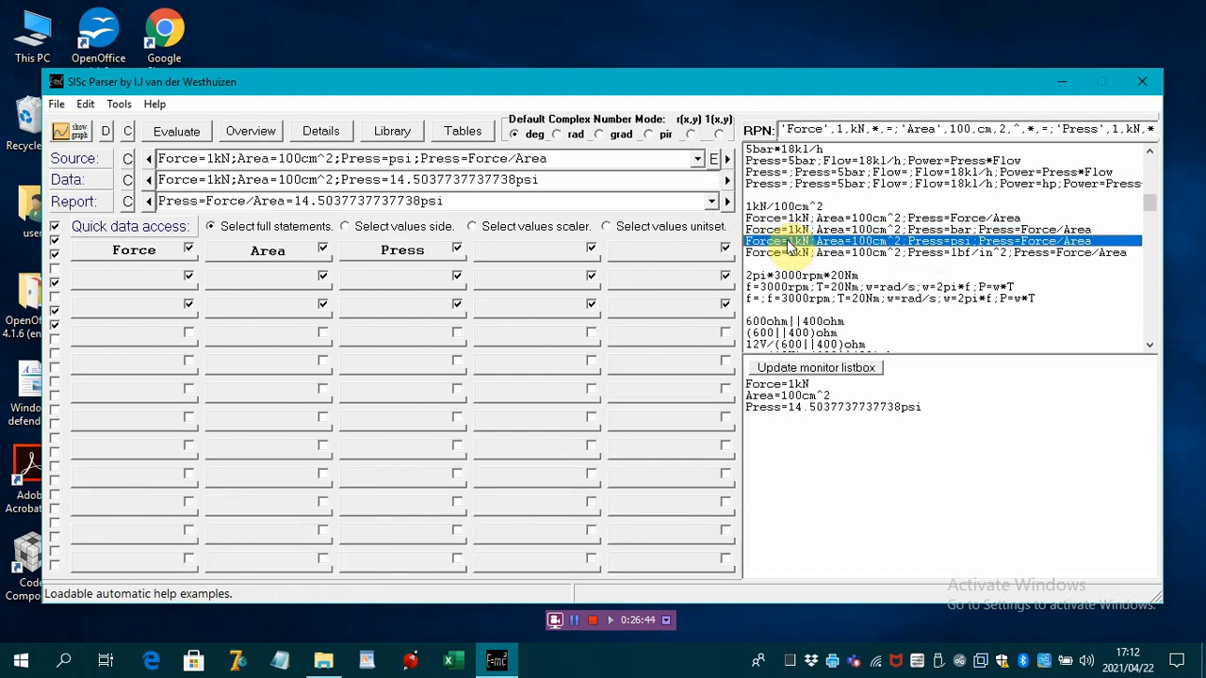
{"action": "left_click", "coordinate": [713, 204]}
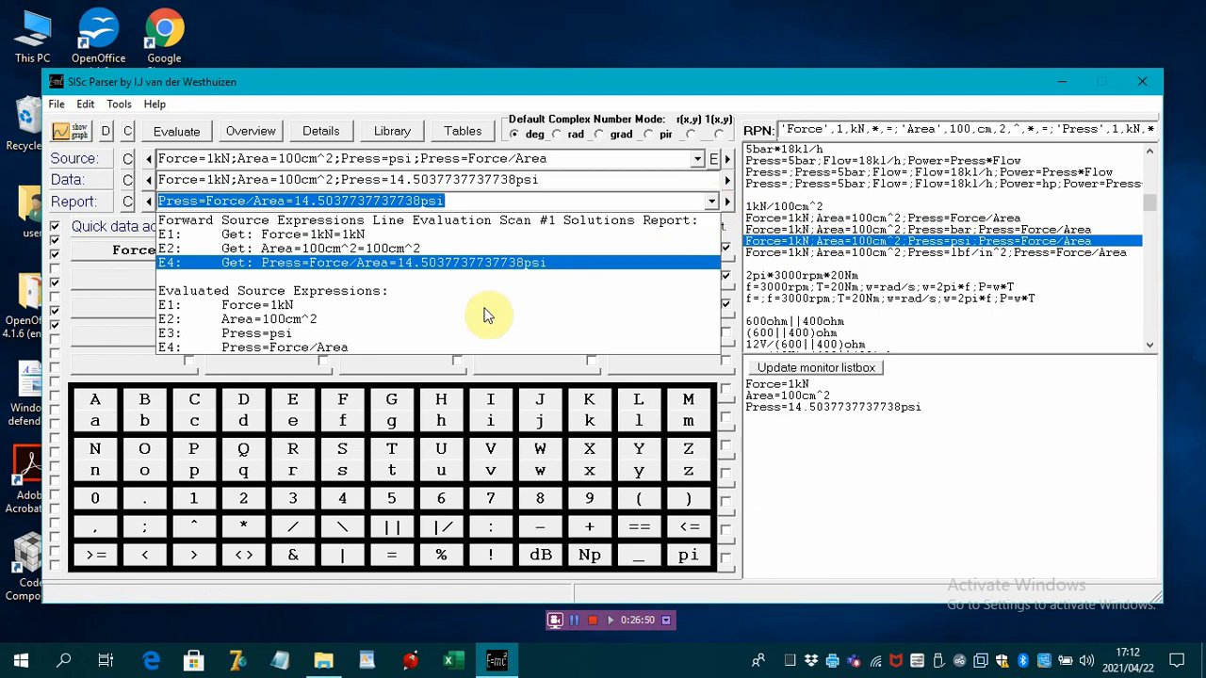
{"action": "left_click", "coordinate": [283, 336]}
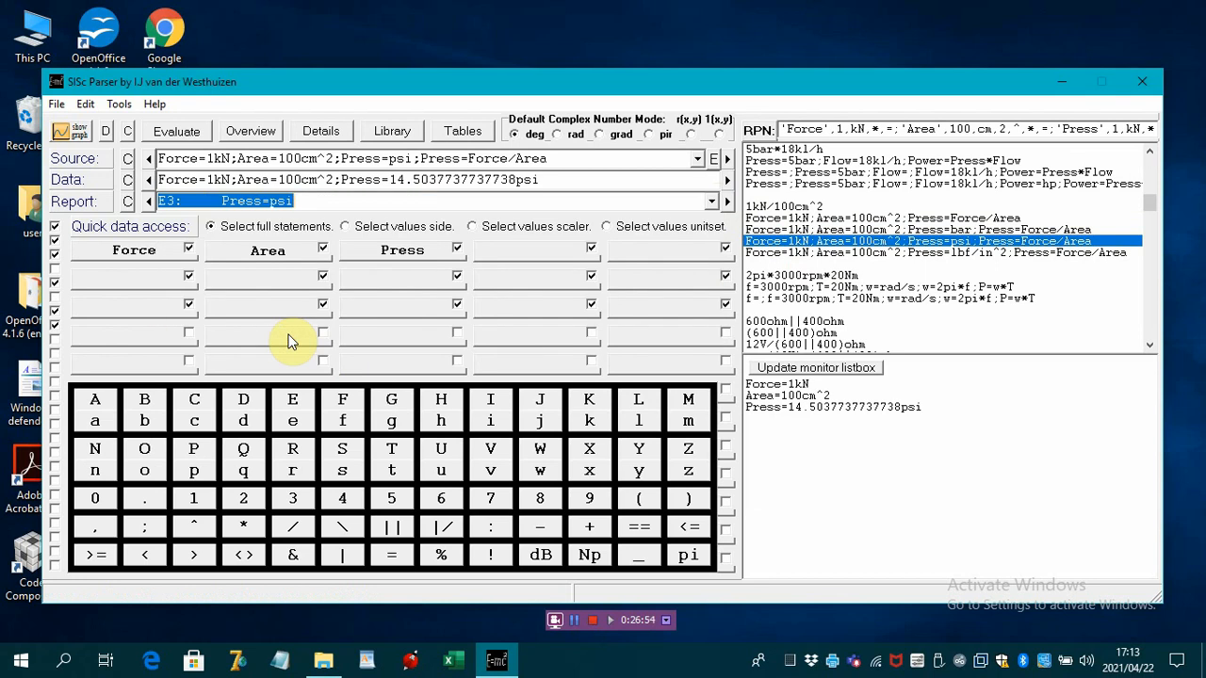
{"action": "left_click", "coordinate": [713, 202]}
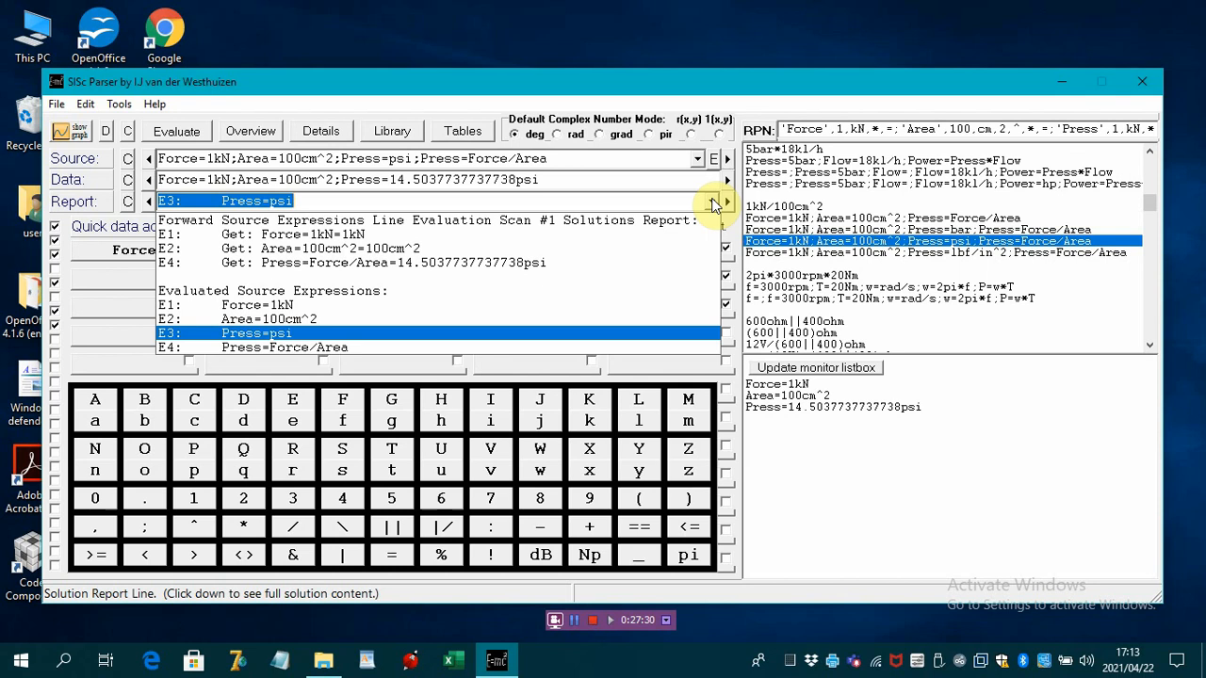
Run the Force=1kN;Area=100cm^2;Press=lbf/in^2;Press=Force/Area example, check its full solution report, and compare it with the psi example.
{"action": "left_click", "coordinate": [796, 255]}
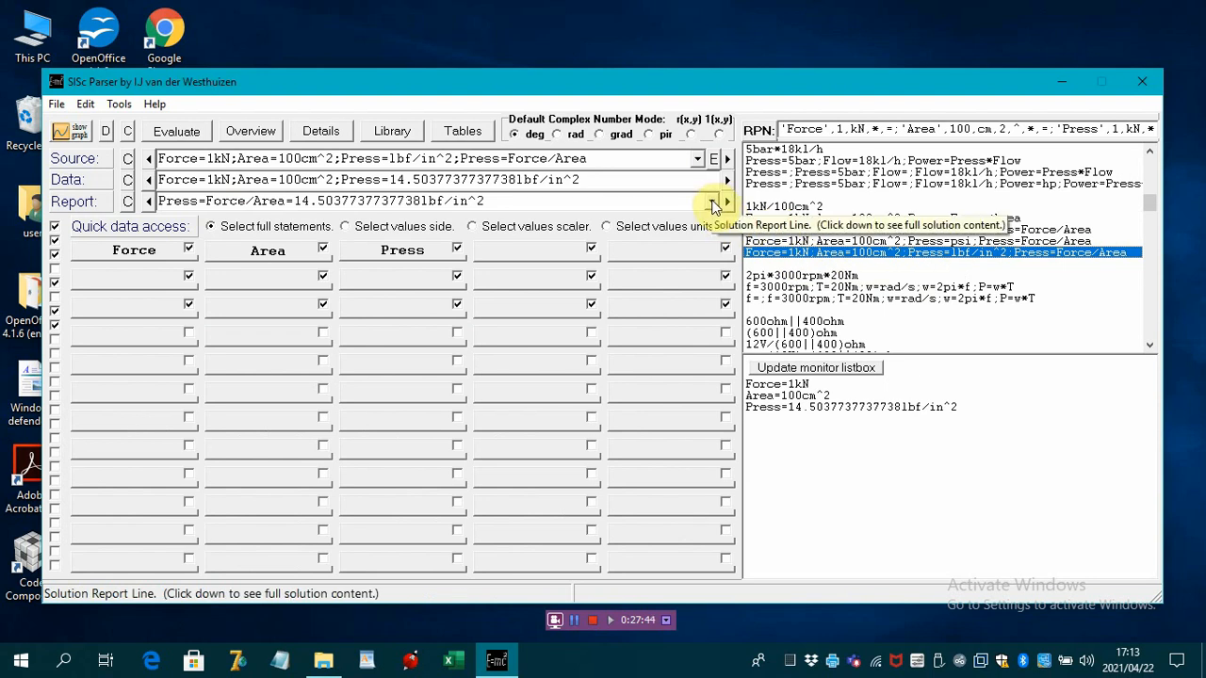
{"action": "left_click", "coordinate": [713, 205]}
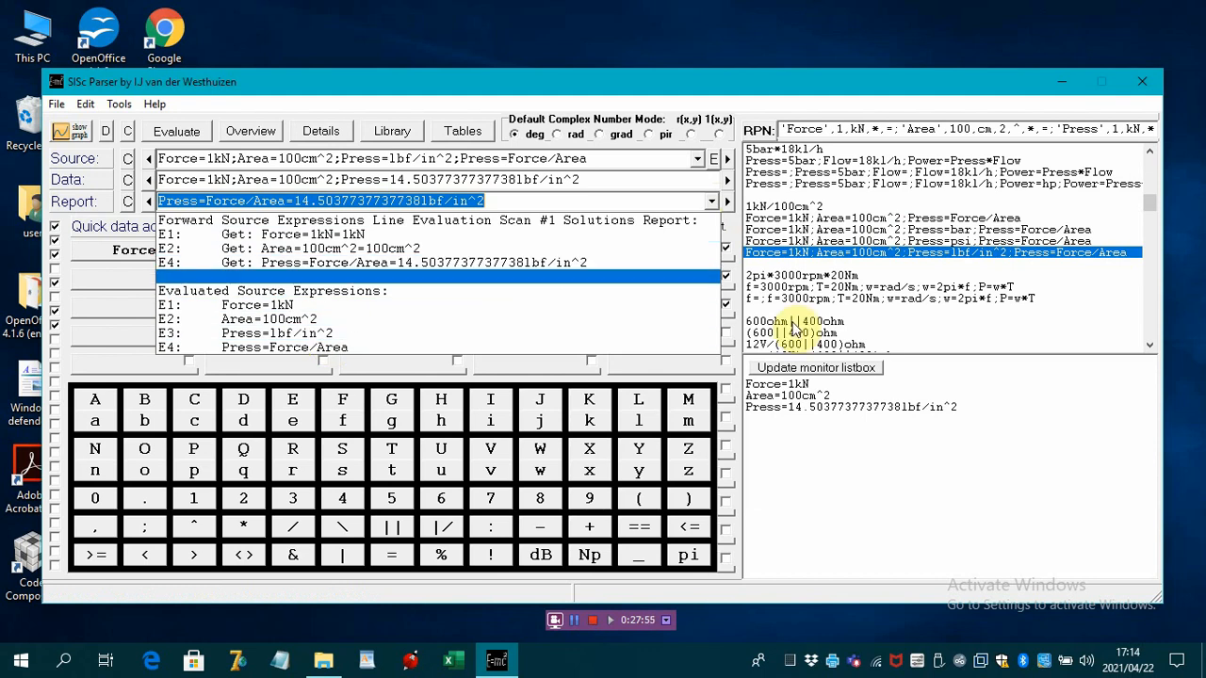
{"action": "left_click", "coordinate": [857, 242]}
{"action": "left_click", "coordinate": [857, 242]}
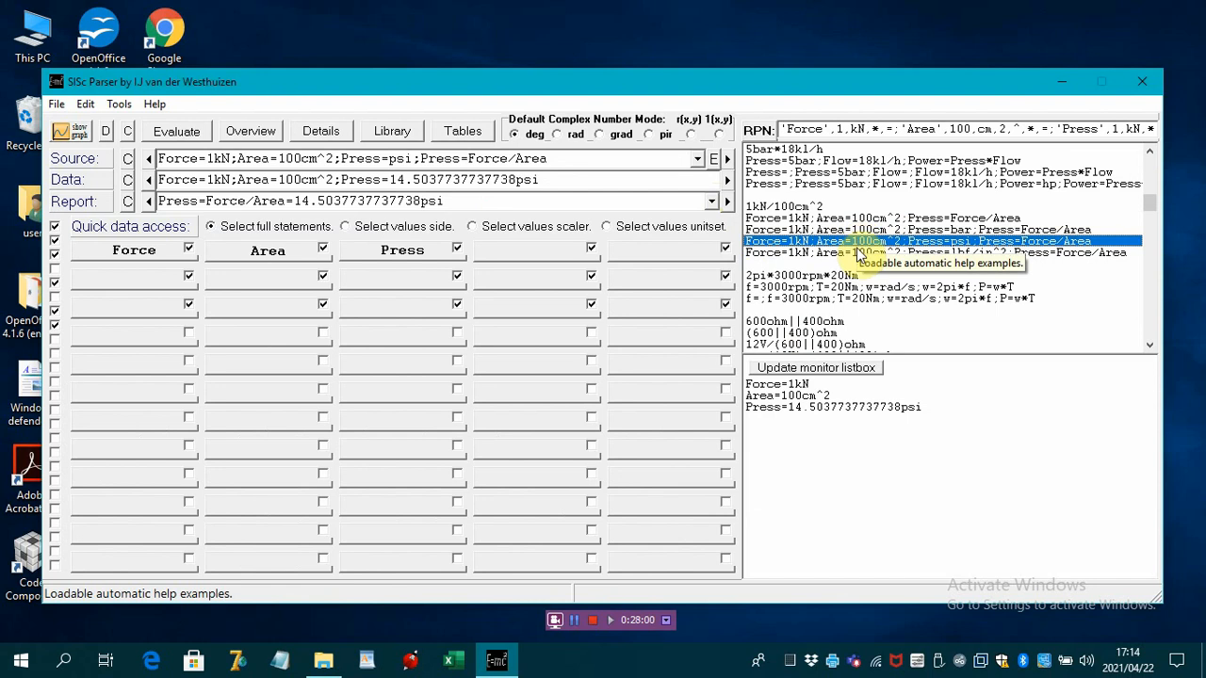
{"action": "left_click", "coordinate": [857, 254]}
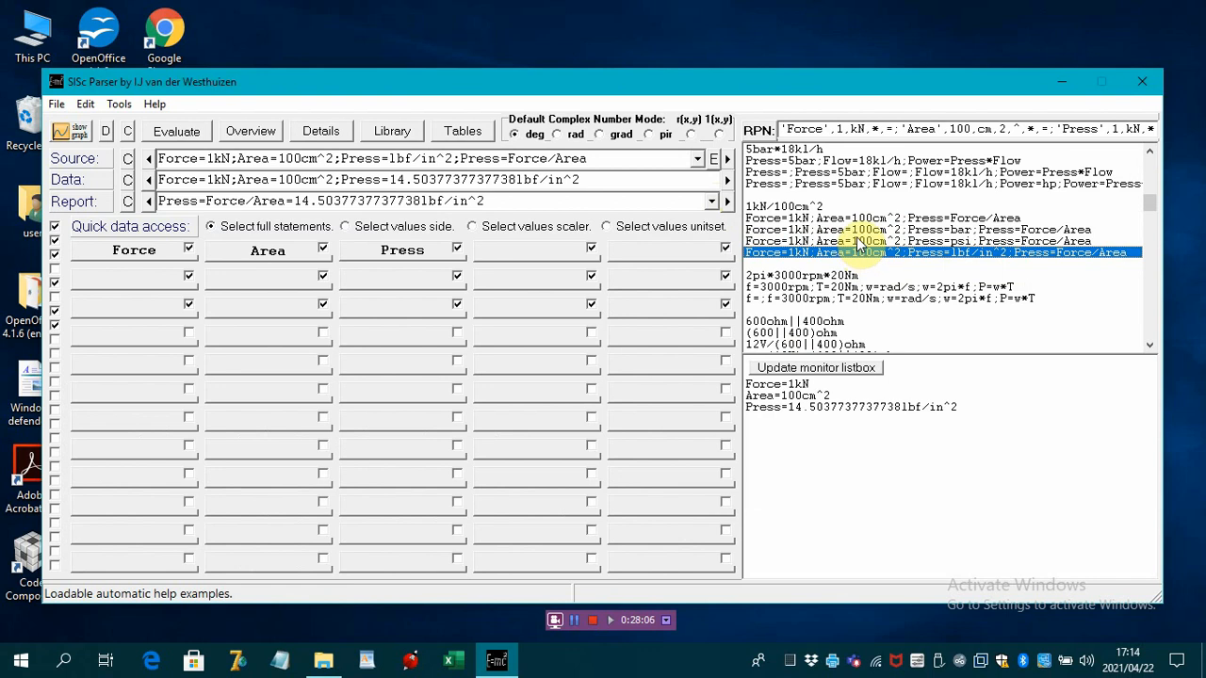
{"action": "left_click", "coordinate": [858, 242]}
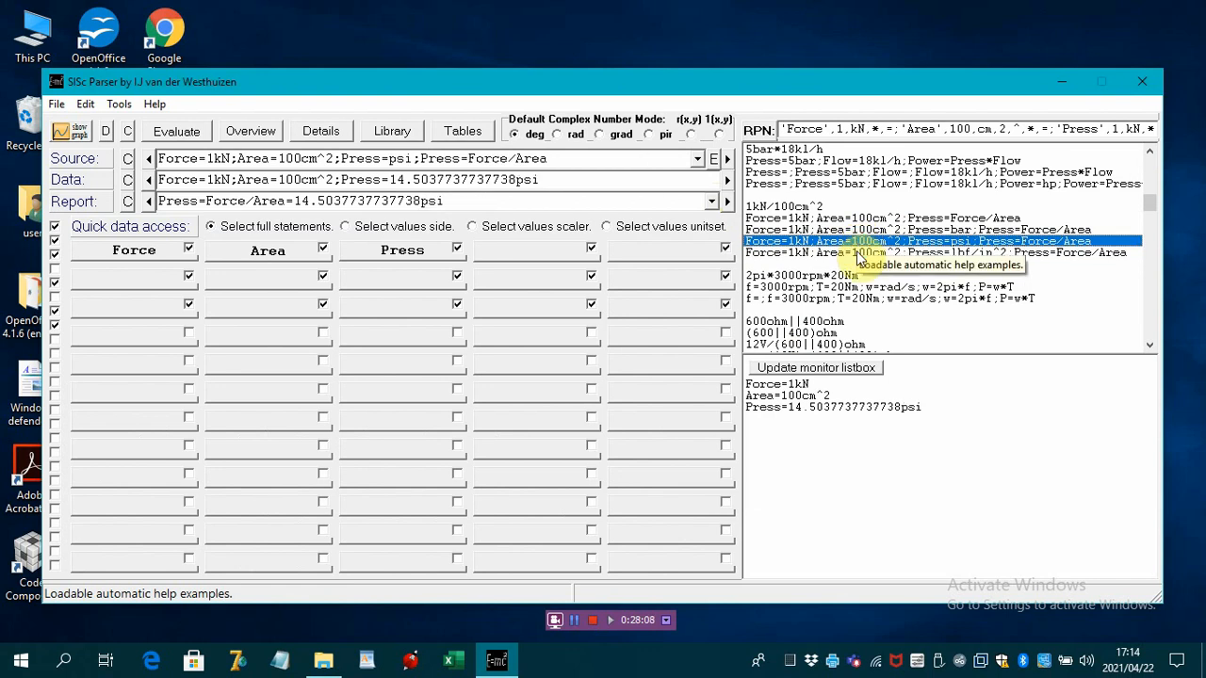
{"action": "left_click", "coordinate": [857, 254]}
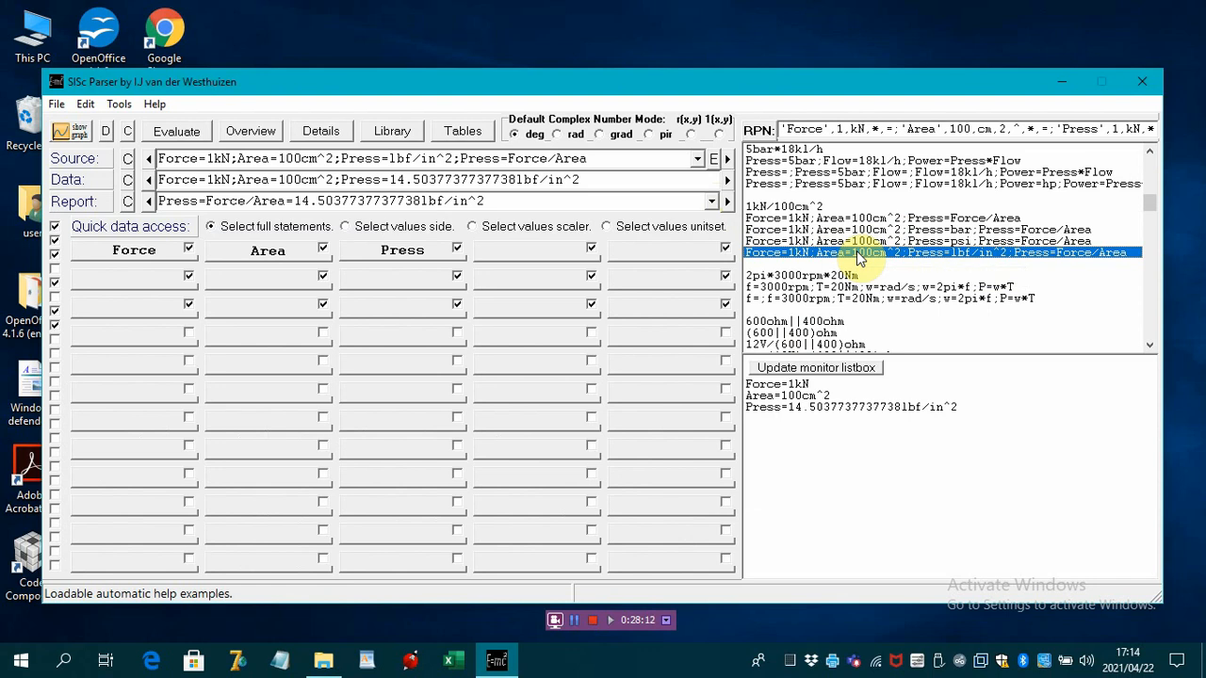
Run the 2pi*3000rpm*20Nm example and the f=3000rpm;T=20Nm;w=rad/s;w=2pi*f;P=w*T example, checking the full solution report of the latter.
{"action": "left_click", "coordinate": [802, 276]}
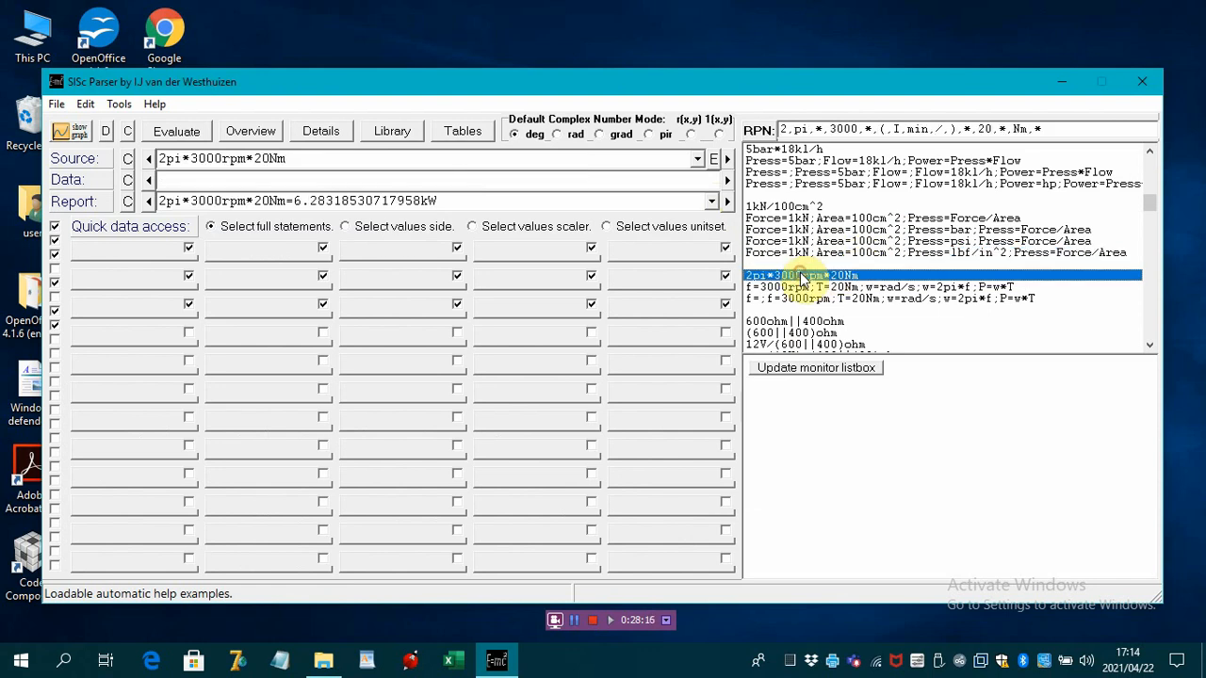
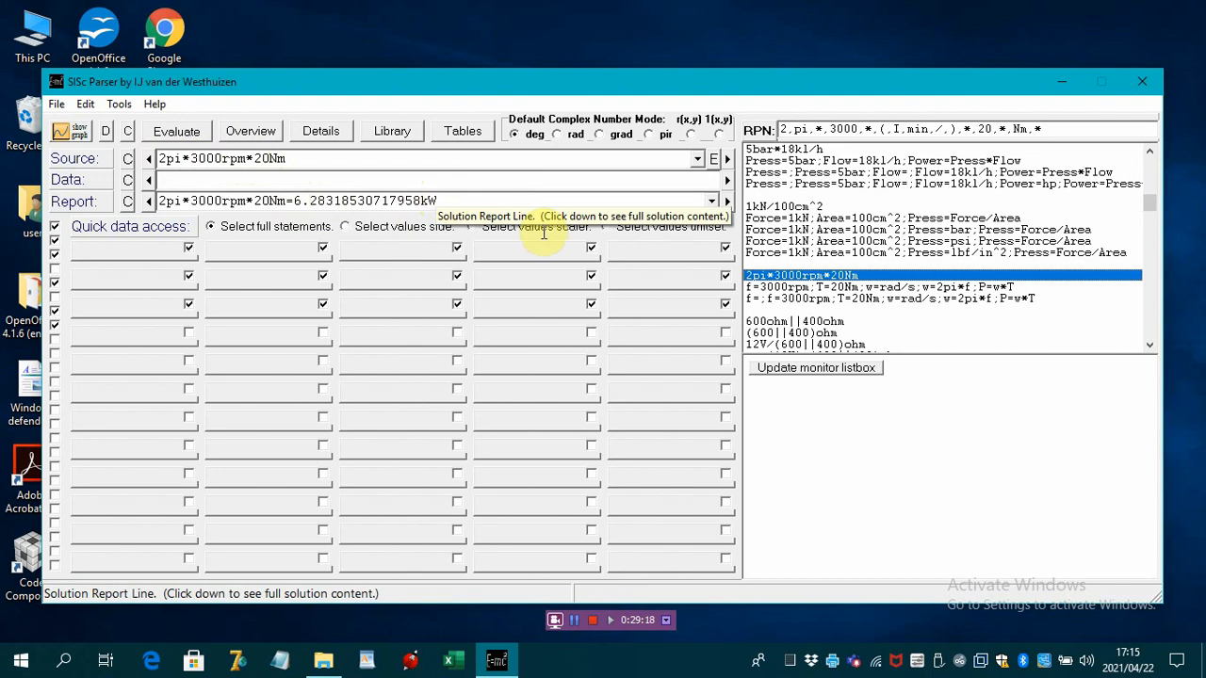
{"action": "left_click", "coordinate": [761, 288]}
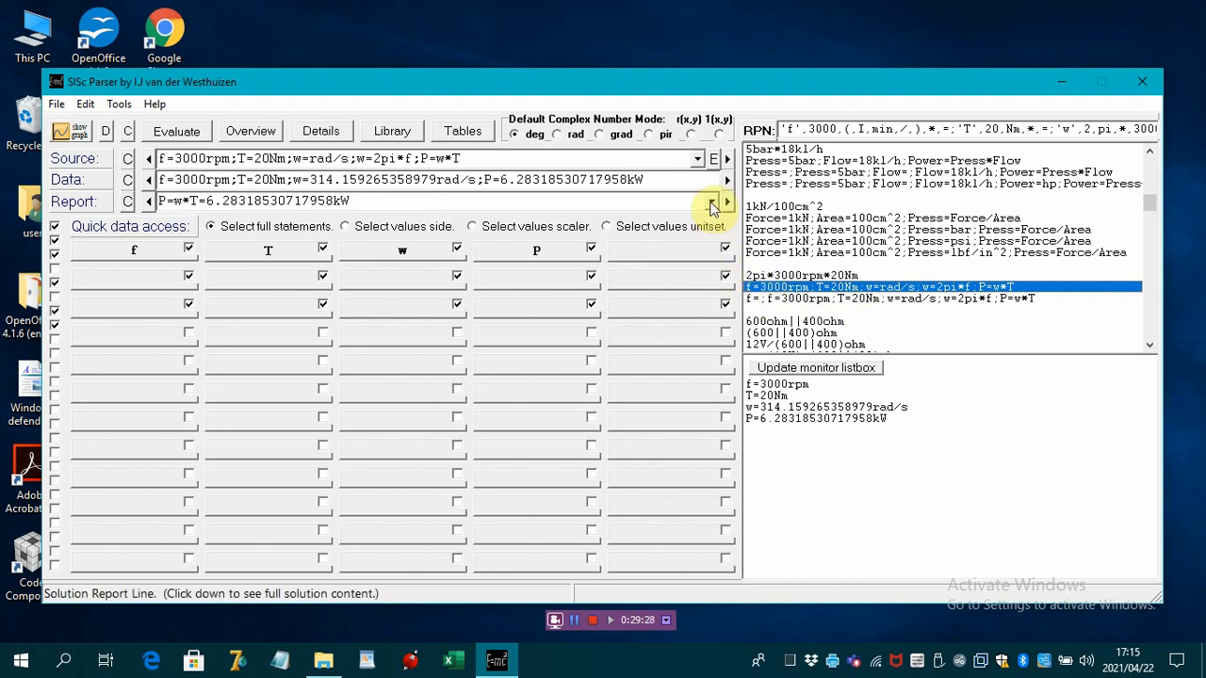
{"action": "left_click", "coordinate": [713, 205]}
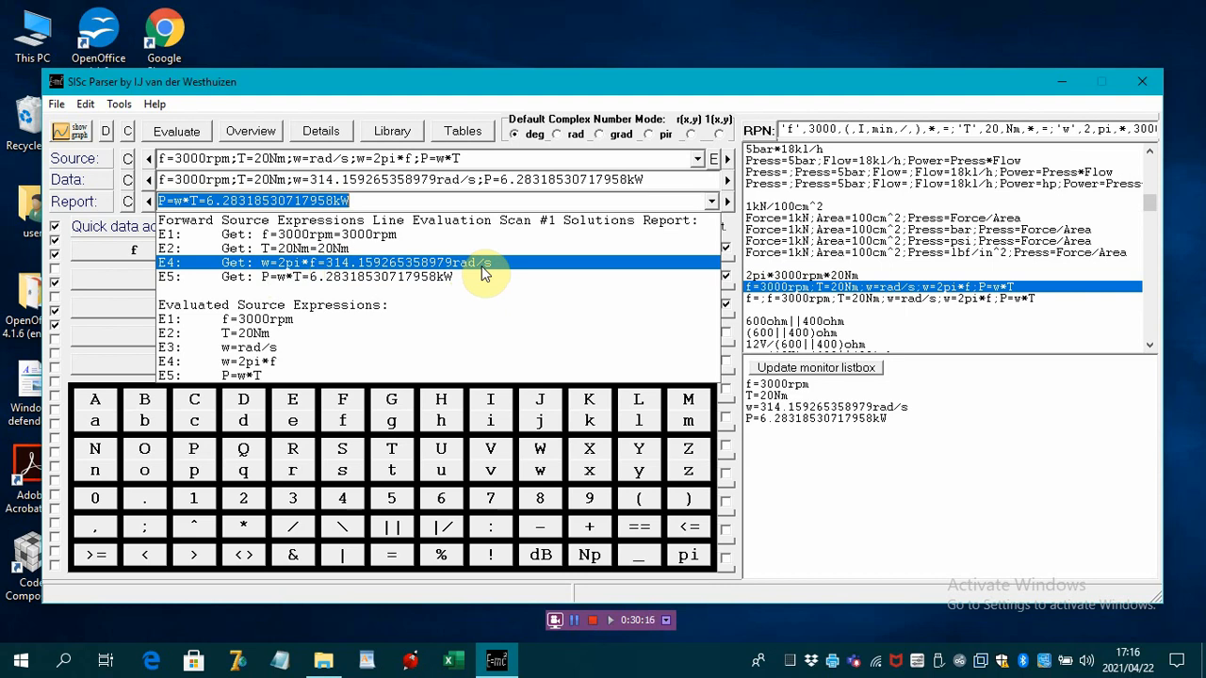
{"action": "left_click", "coordinate": [424, 290]}
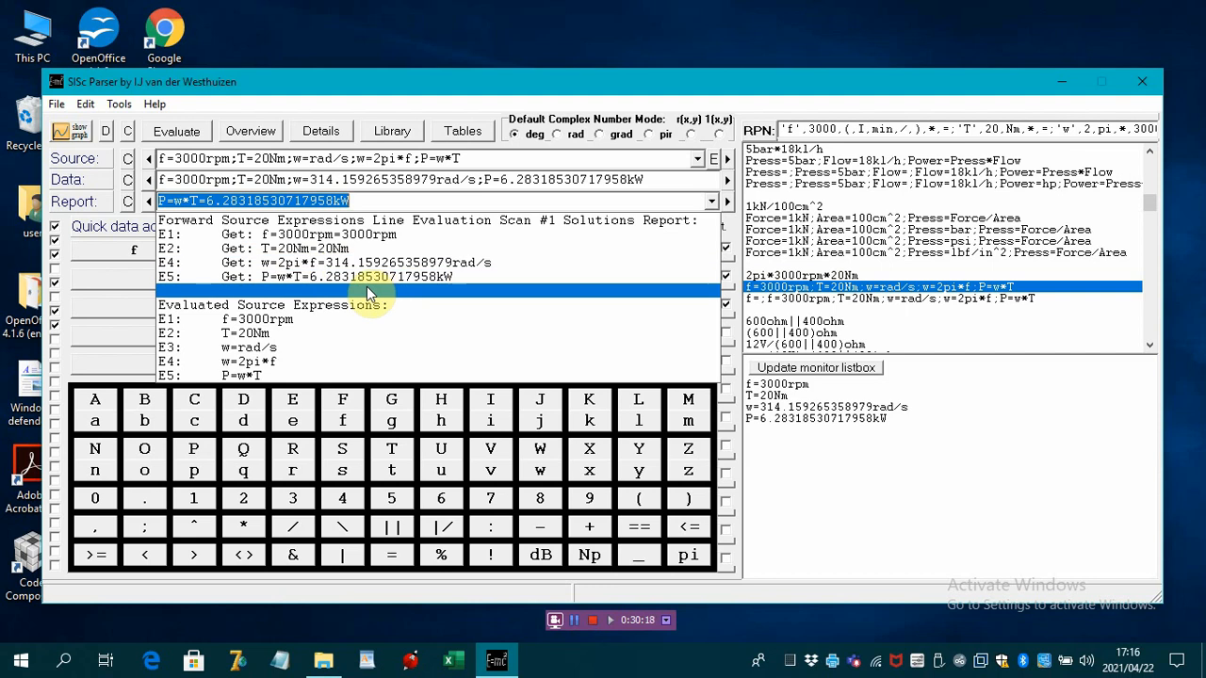
{"action": "left_click", "coordinate": [302, 277]}
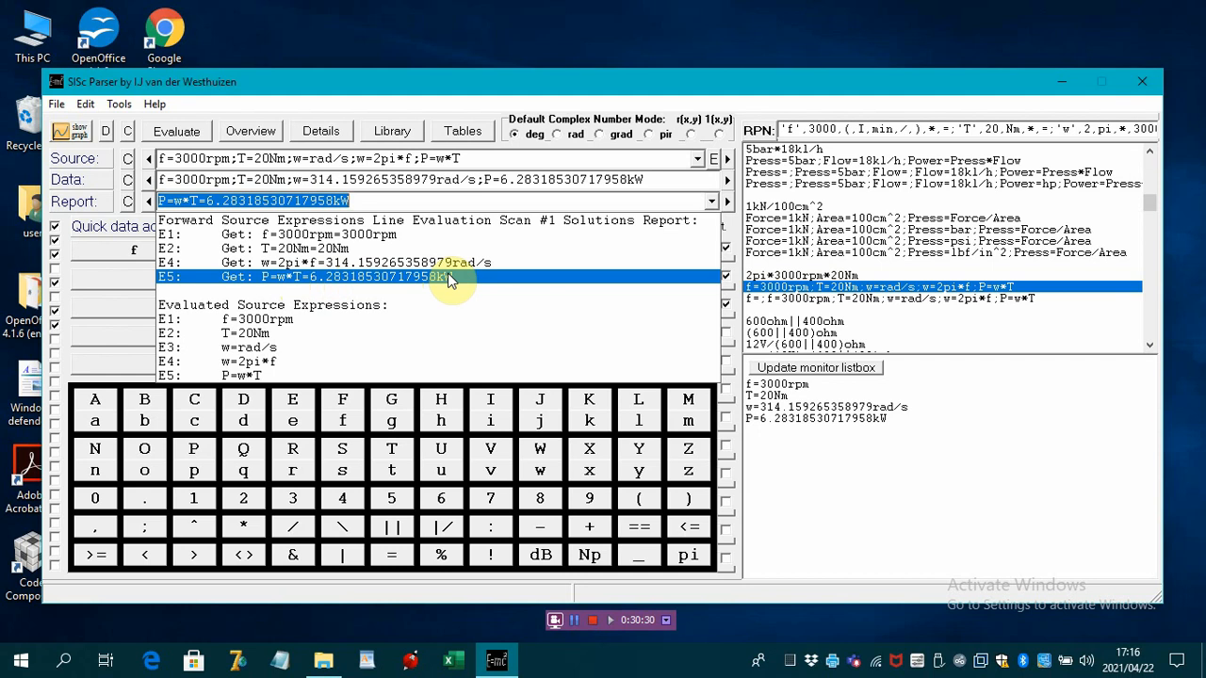
{"action": "left_click_drag", "start_coordinate": [448, 279], "coordinate": [710, 297]}
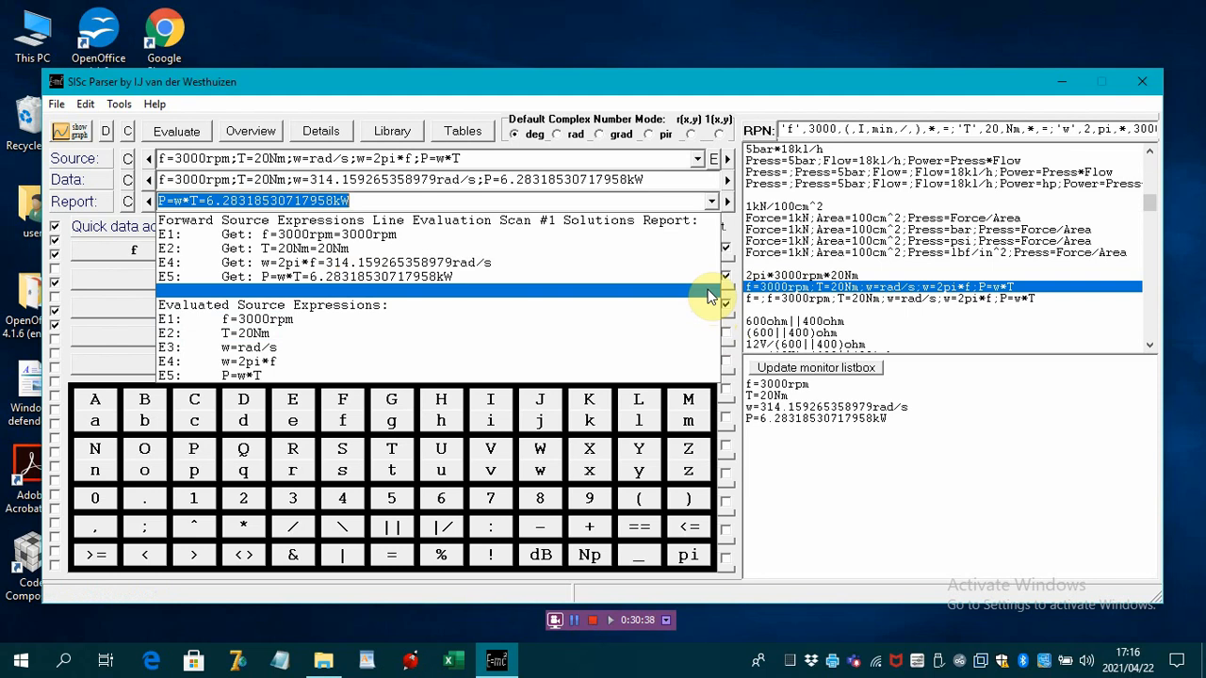
{"action": "left_click_drag", "start_coordinate": [710, 297], "coordinate": [713, 203]}
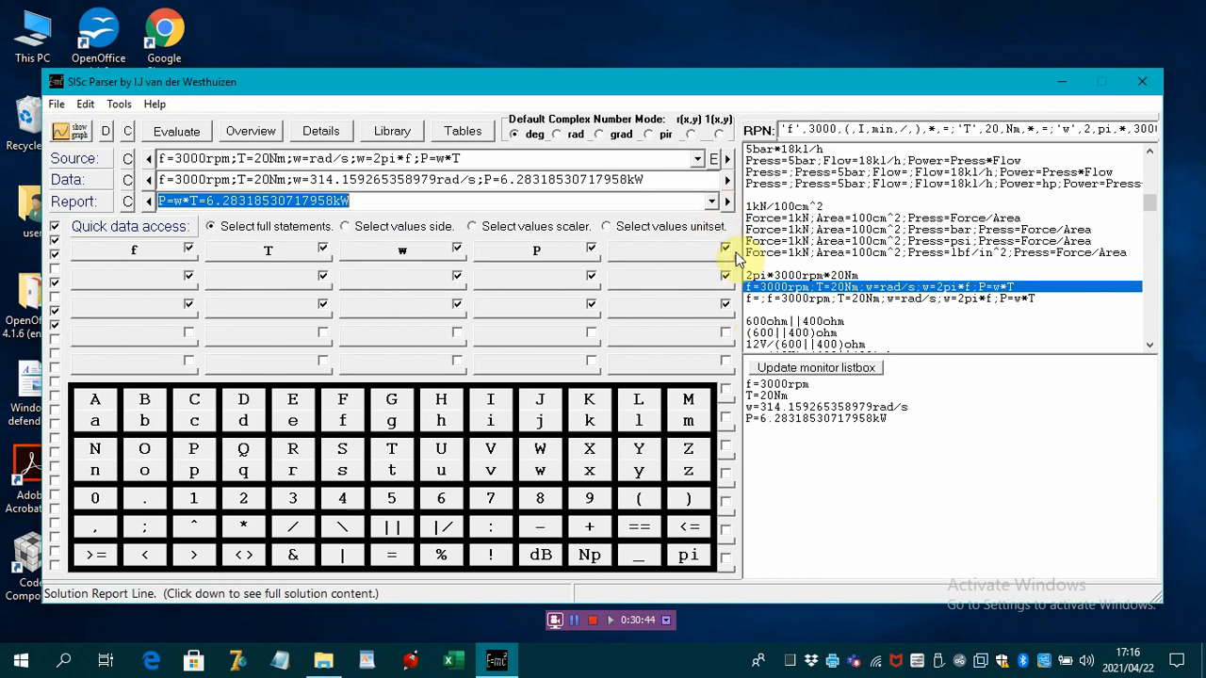
Run the f=;f=3000rpm;T=20Nm;w=rad/s;w=2pi*f;P=w*T example and check its full solution report.
{"action": "left_click", "coordinate": [778, 299]}
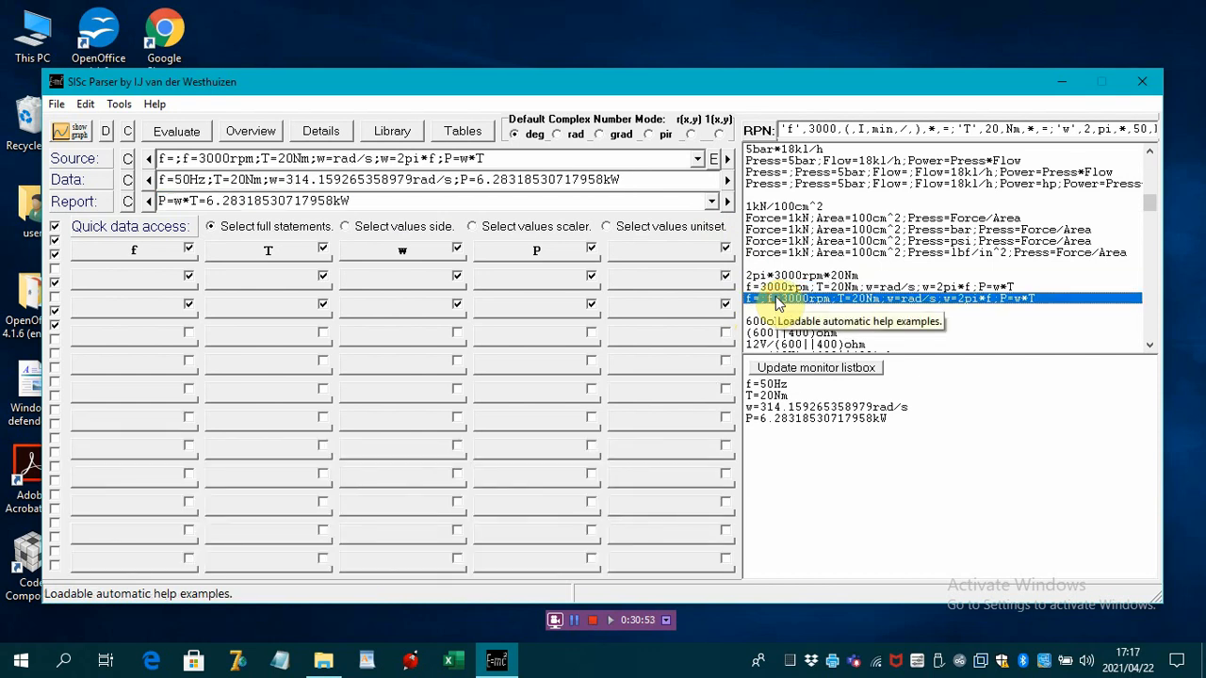
{"action": "left_click", "coordinate": [712, 202]}
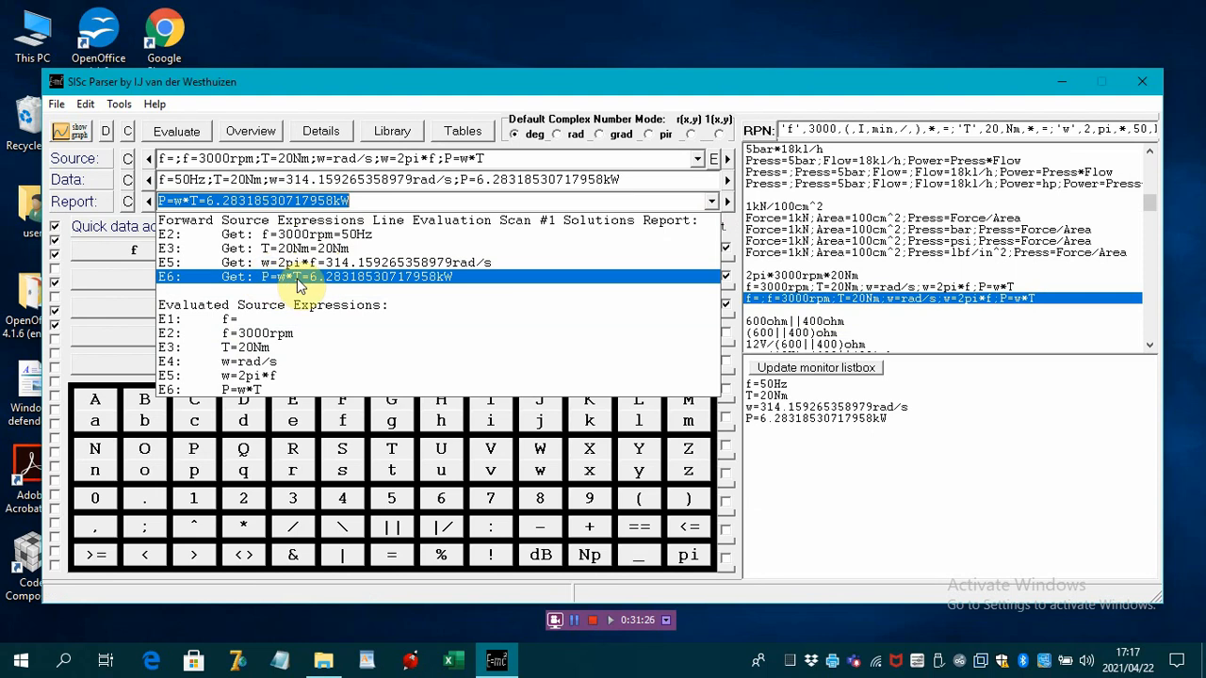
{"action": "left_click", "coordinate": [713, 205]}
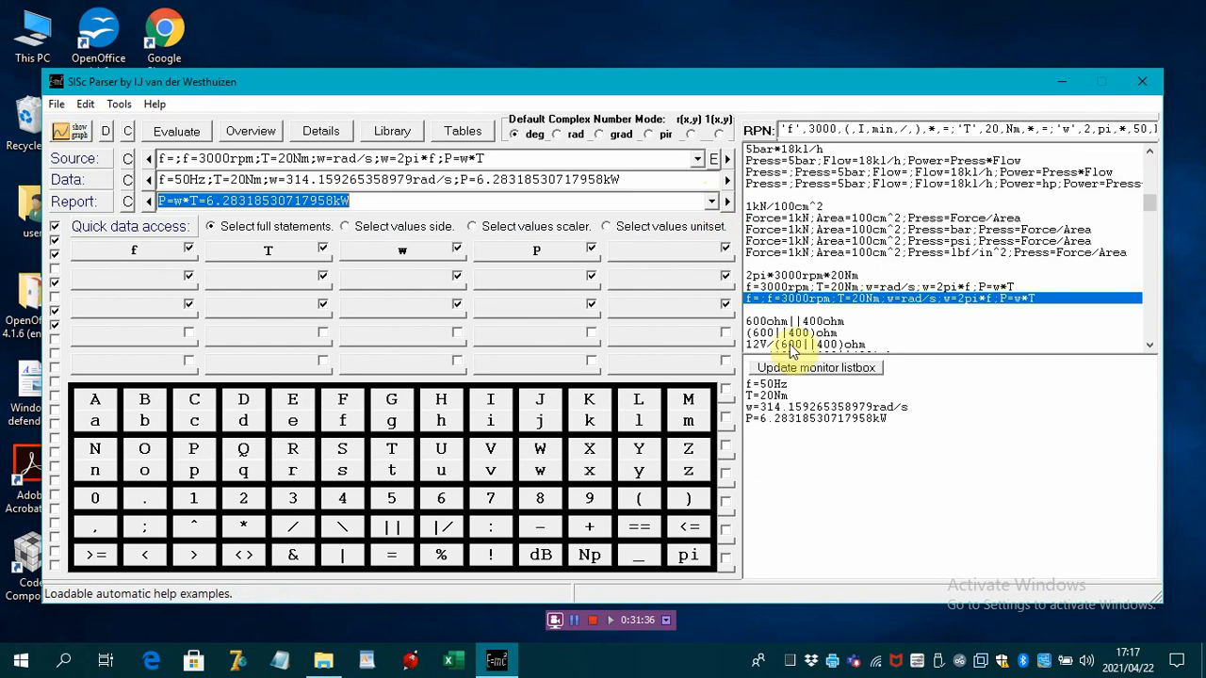
Run the 600ohm||400ohm parallel resistance example and highlight the result value in its report line.
{"action": "left_click", "coordinate": [1150, 350]}
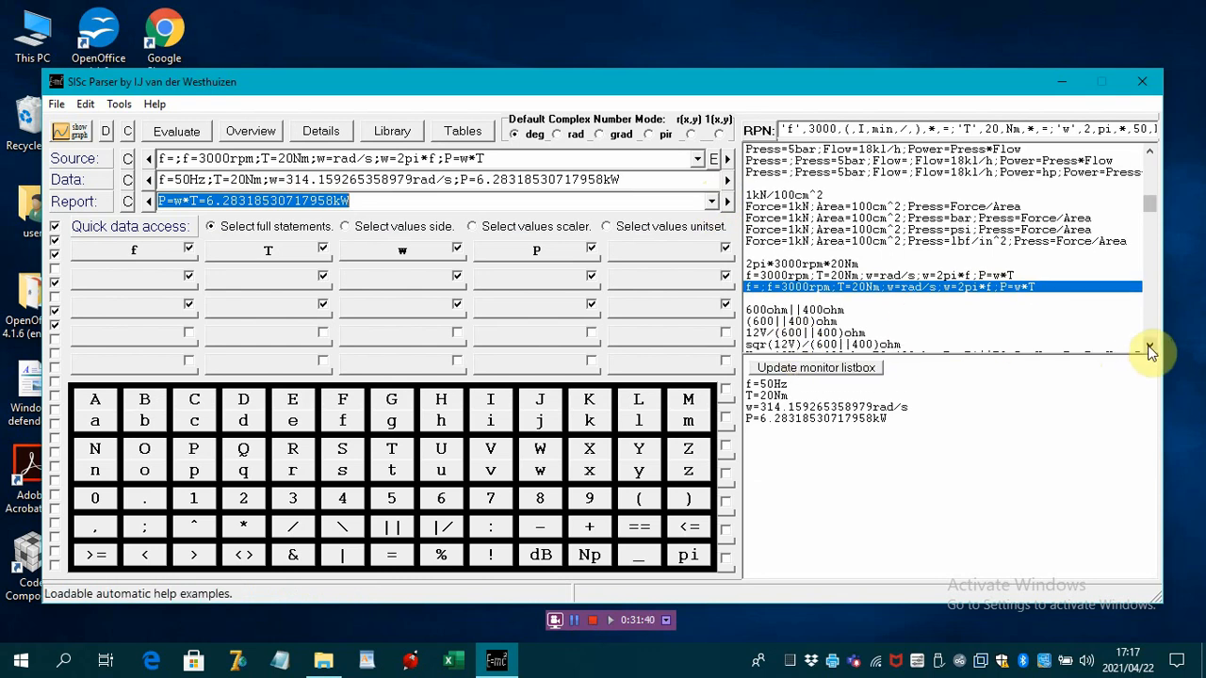
{"action": "left_click", "coordinate": [1149, 350]}
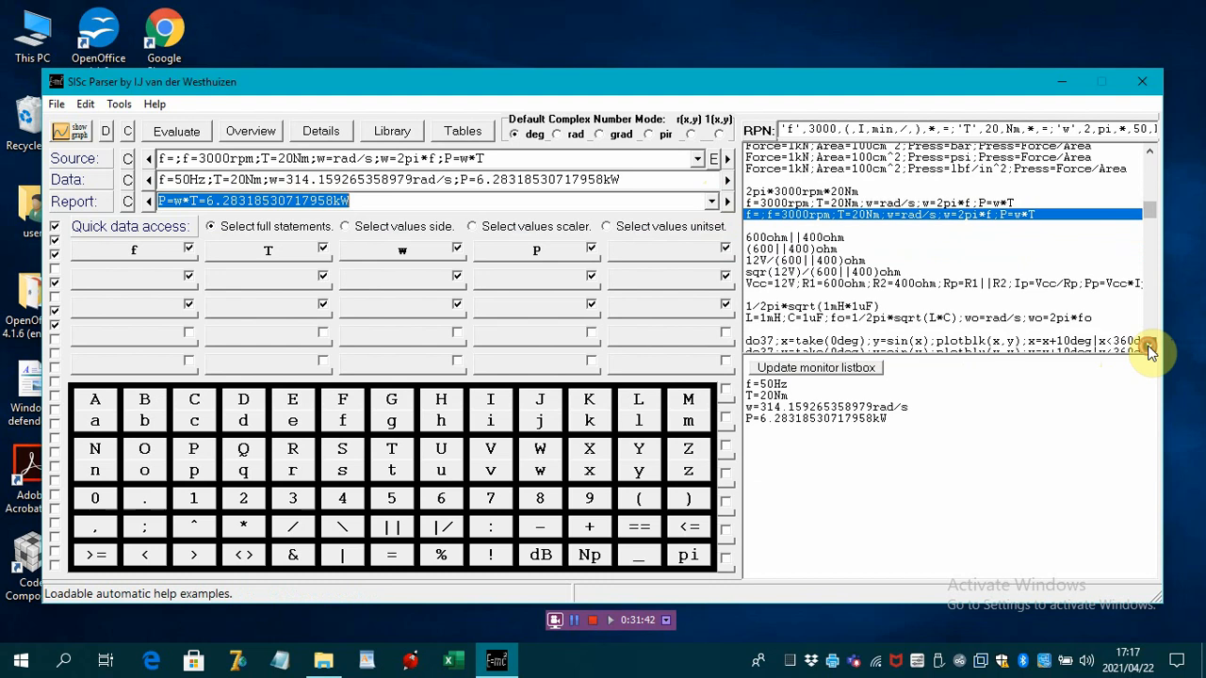
{"action": "left_click", "coordinate": [1150, 350]}
{"action": "left_click", "coordinate": [1150, 351]}
{"action": "left_click", "coordinate": [1150, 351]}
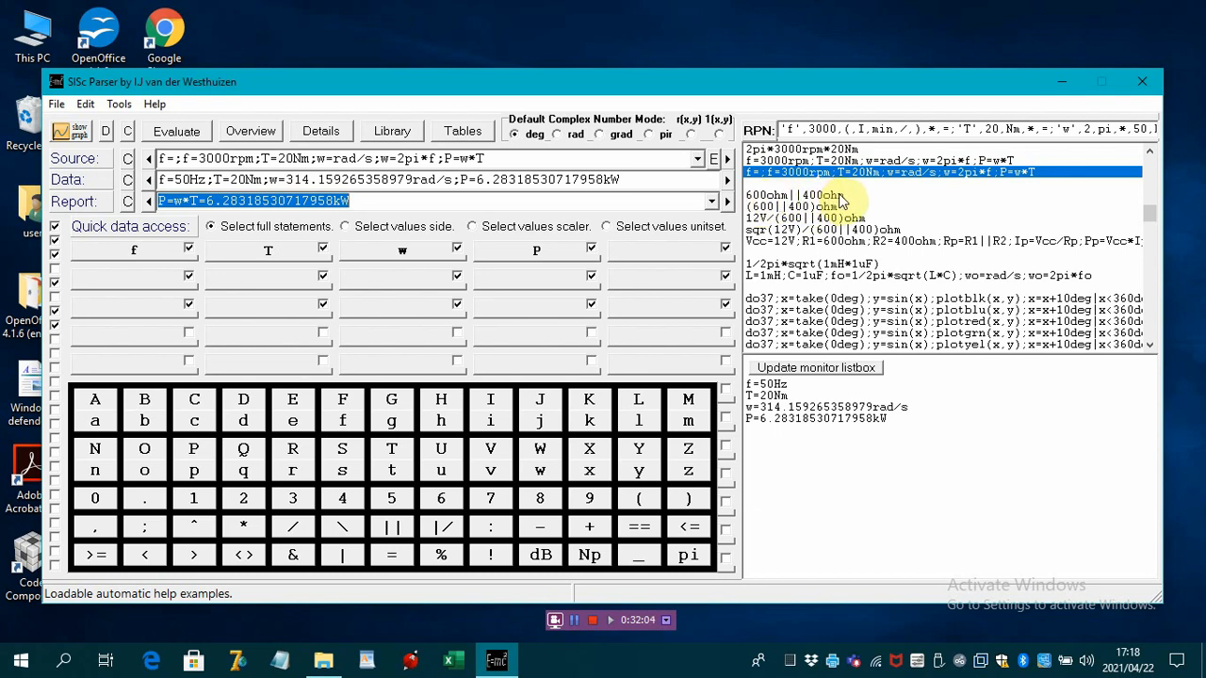
{"action": "left_click", "coordinate": [800, 196]}
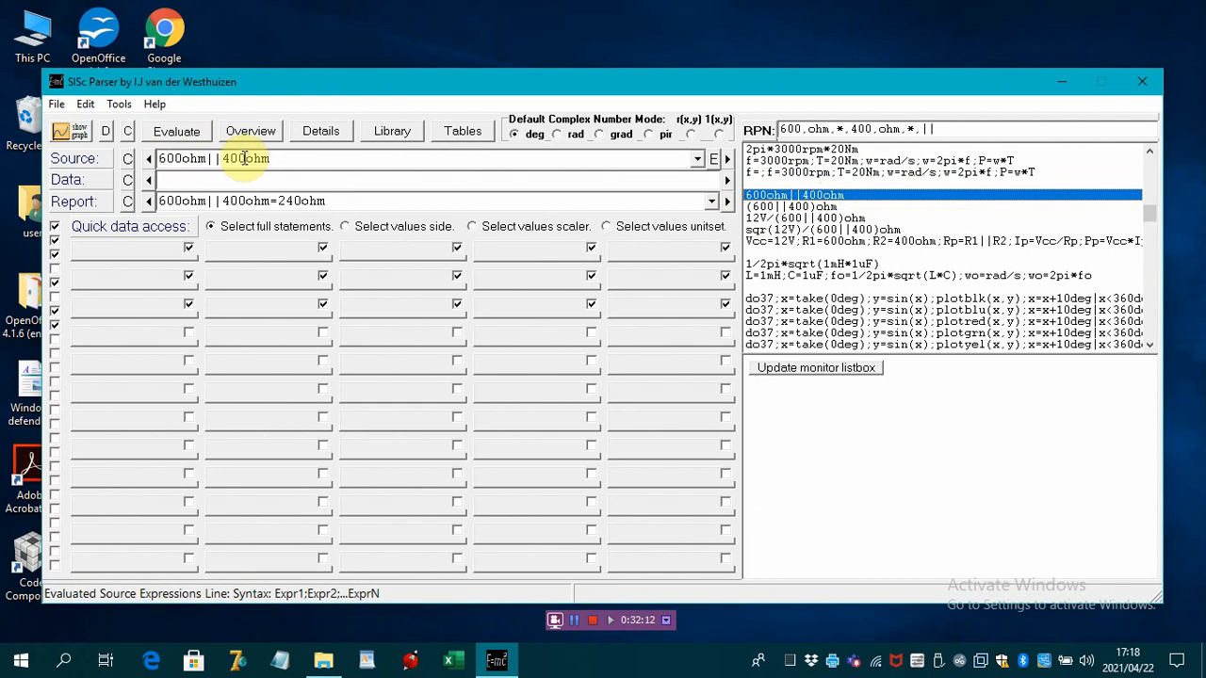
{"action": "left_click", "coordinate": [326, 201]}
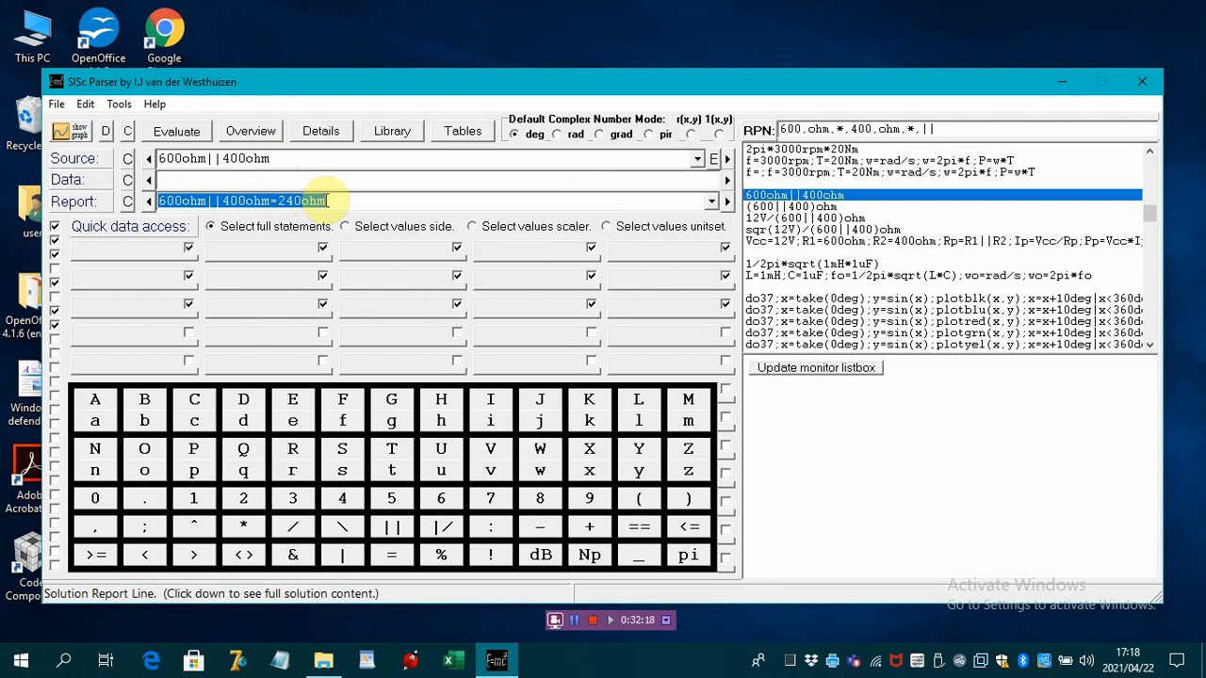
{"action": "left_click_drag", "start_coordinate": [326, 201], "coordinate": [276, 201]}
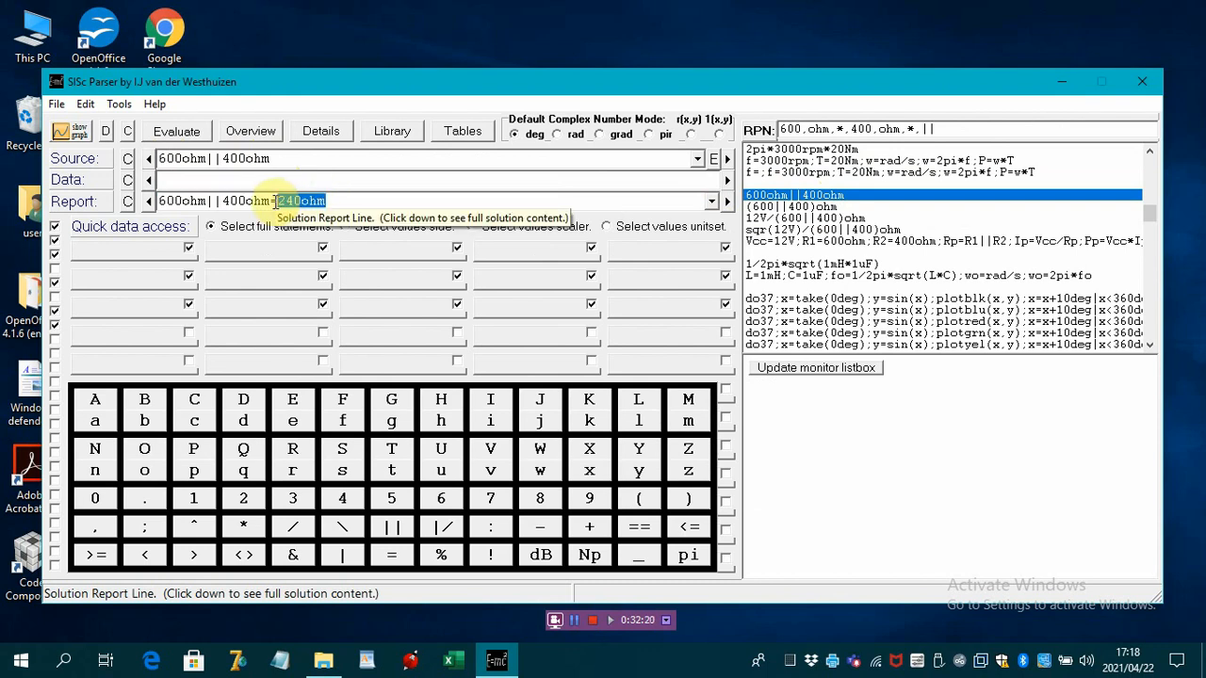
{"action": "left_click", "coordinate": [336, 201]}
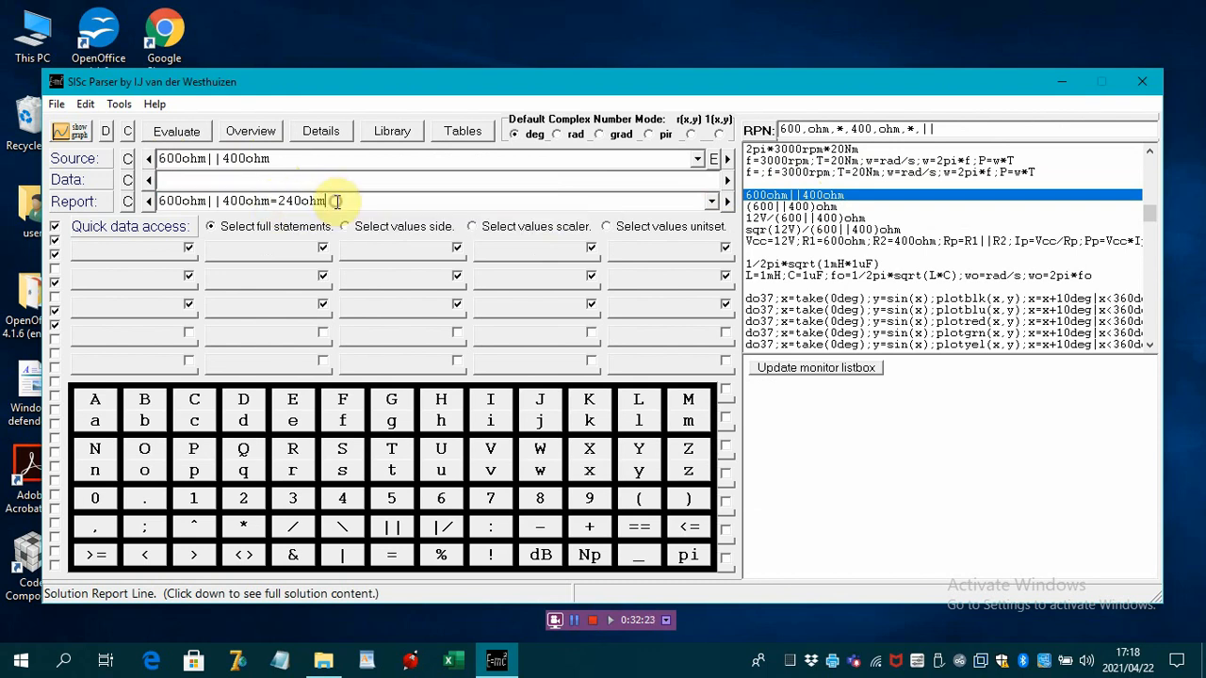
Run the (600||400)ohm example and compare it with the 600ohm||400ohm form, ending on (600||400)ohm.
{"action": "left_click", "coordinate": [776, 210]}
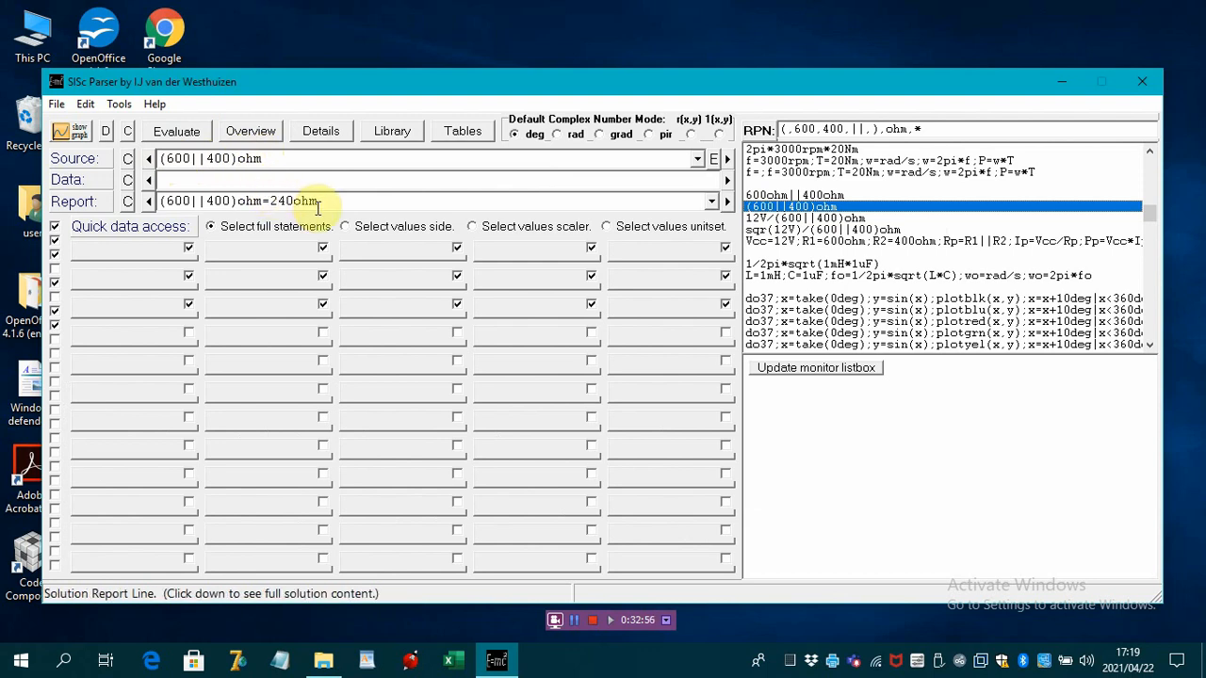
{"action": "left_click", "coordinate": [766, 196]}
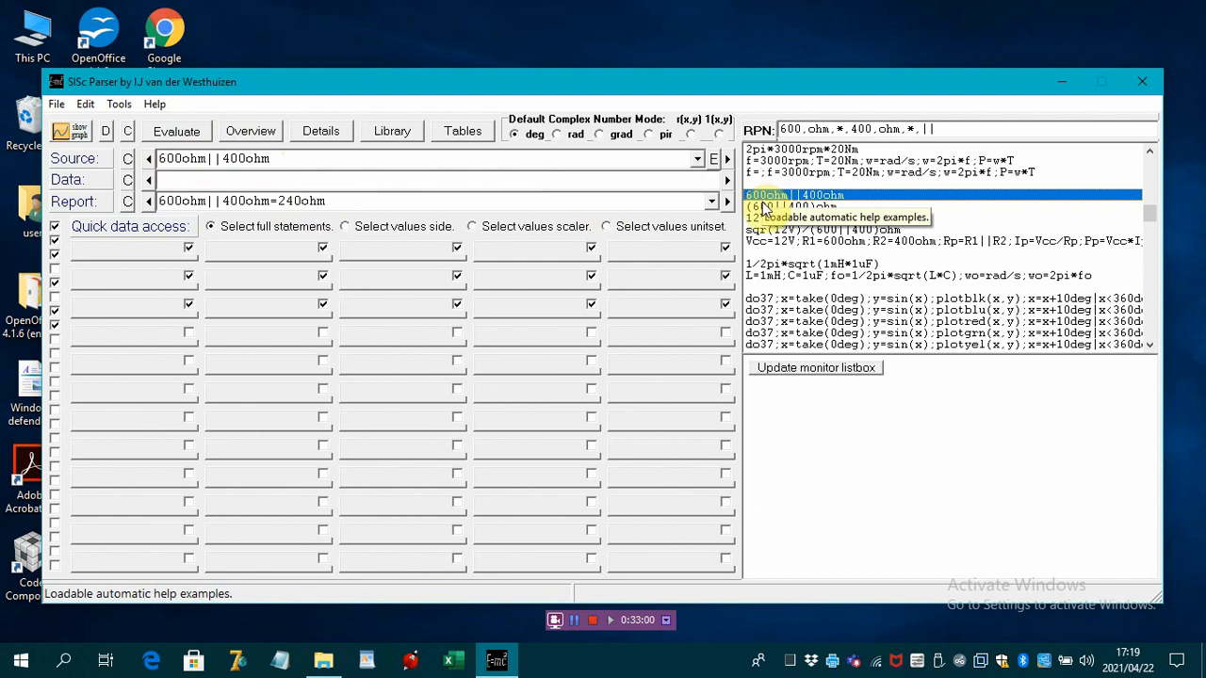
{"action": "left_click", "coordinate": [763, 207]}
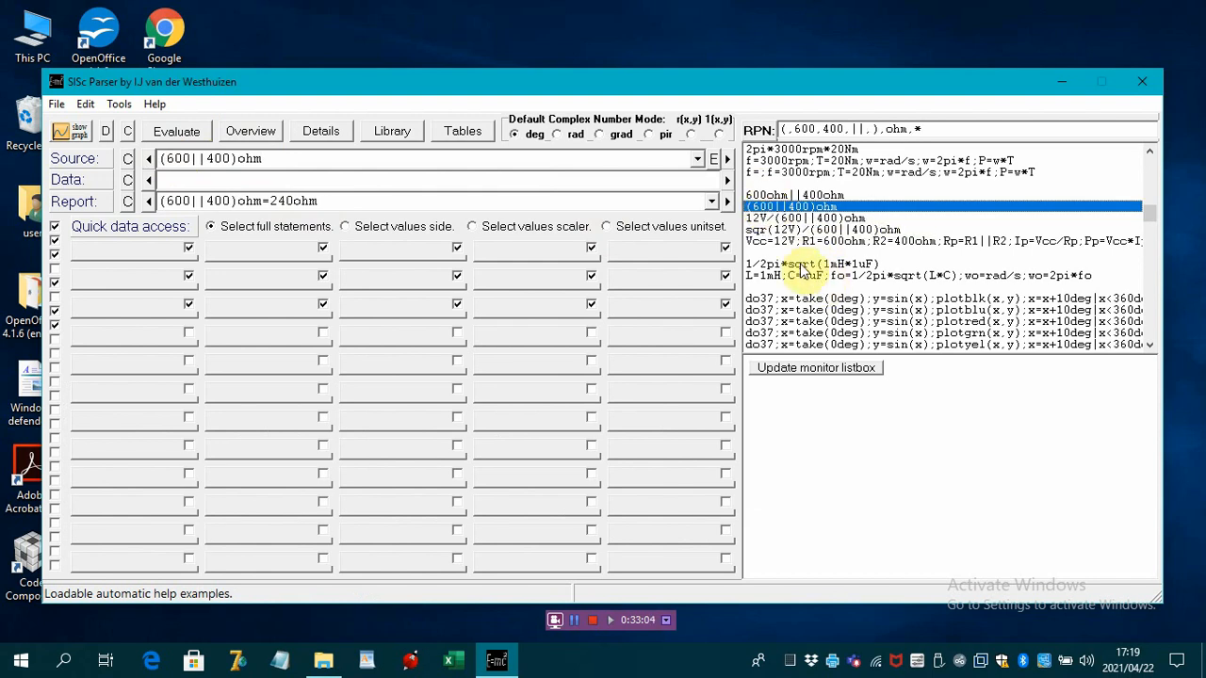
Run the 12V/(600||400)ohm, sqr(12V)/(600||400)ohm and Vcc=12V;R1=600ohm;R2=400ohm;Rp=R1||R2;Ip=Vcc/Rp;Pp=Vcc*Ip examples in turn.
{"action": "left_click", "coordinate": [782, 218]}
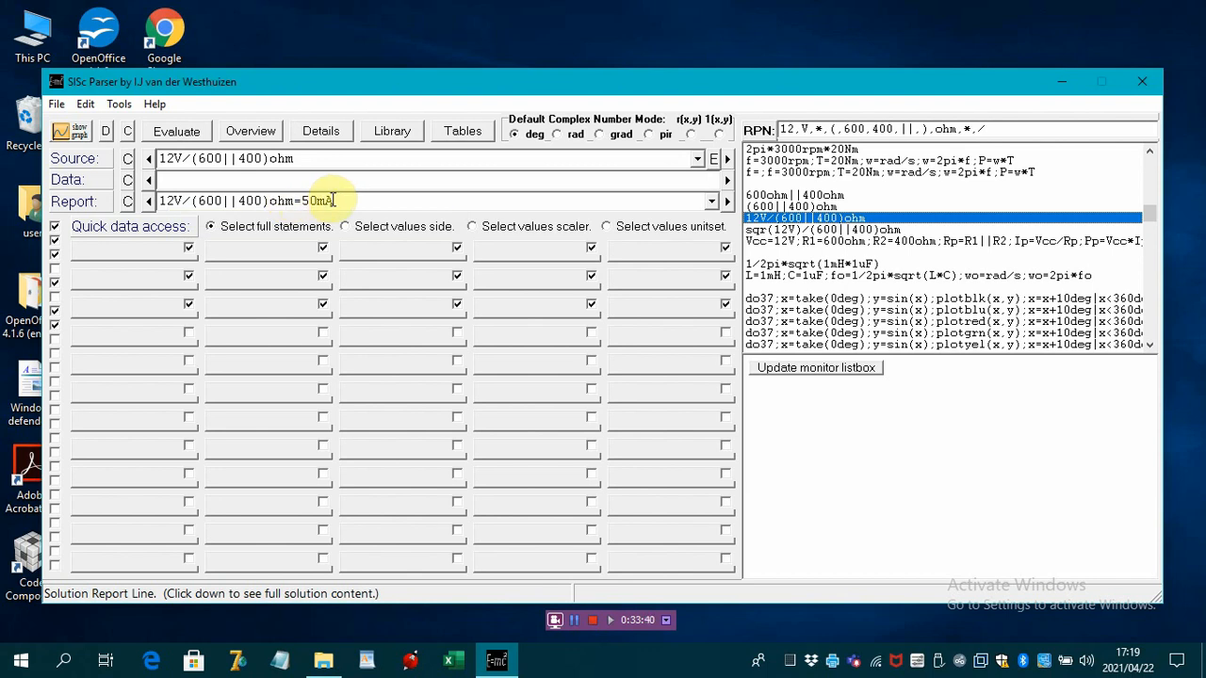
{"action": "left_click", "coordinate": [765, 231]}
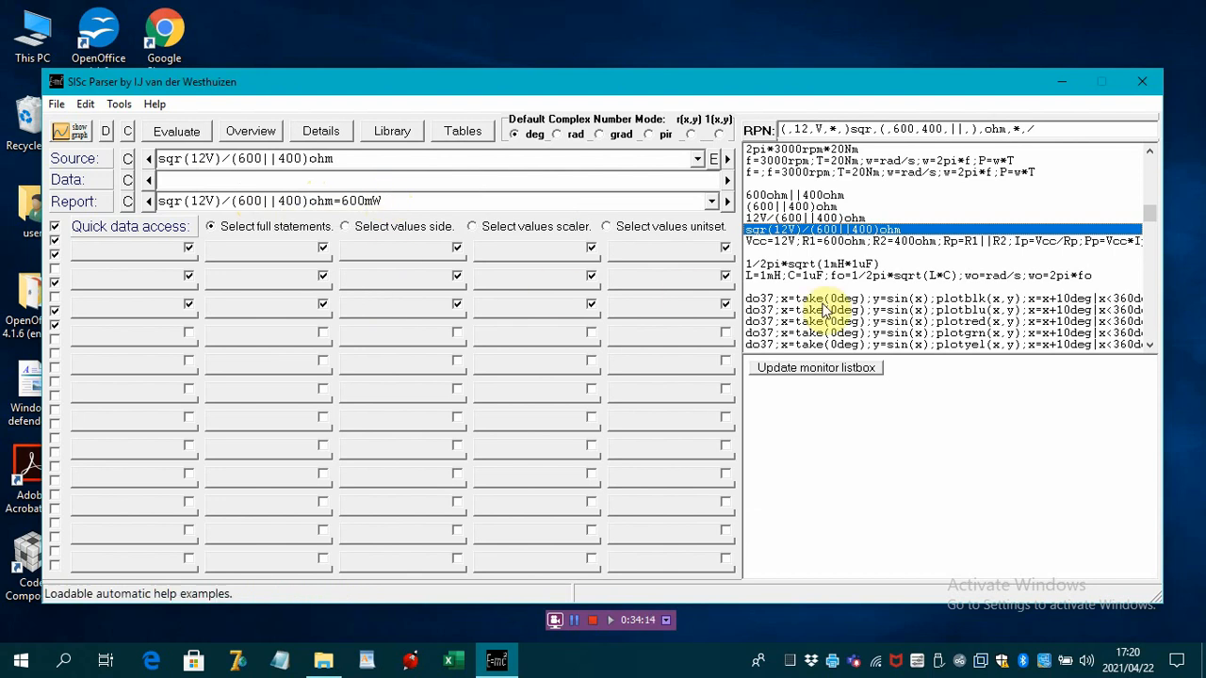
{"action": "left_click", "coordinate": [802, 242]}
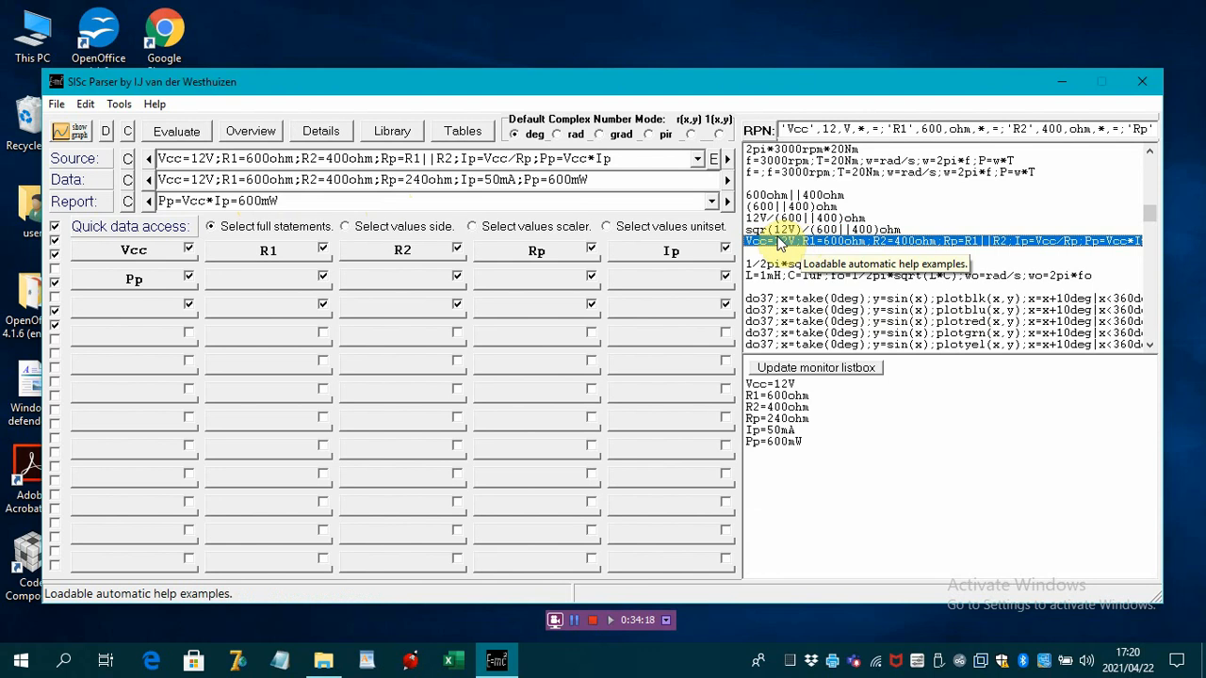
Check the full solution report of the Vcc/R1/R2 parallel circuit example, and run the 1/2pi*sqrt(1mH*1uF) example.
{"action": "left_click", "coordinate": [713, 206]}
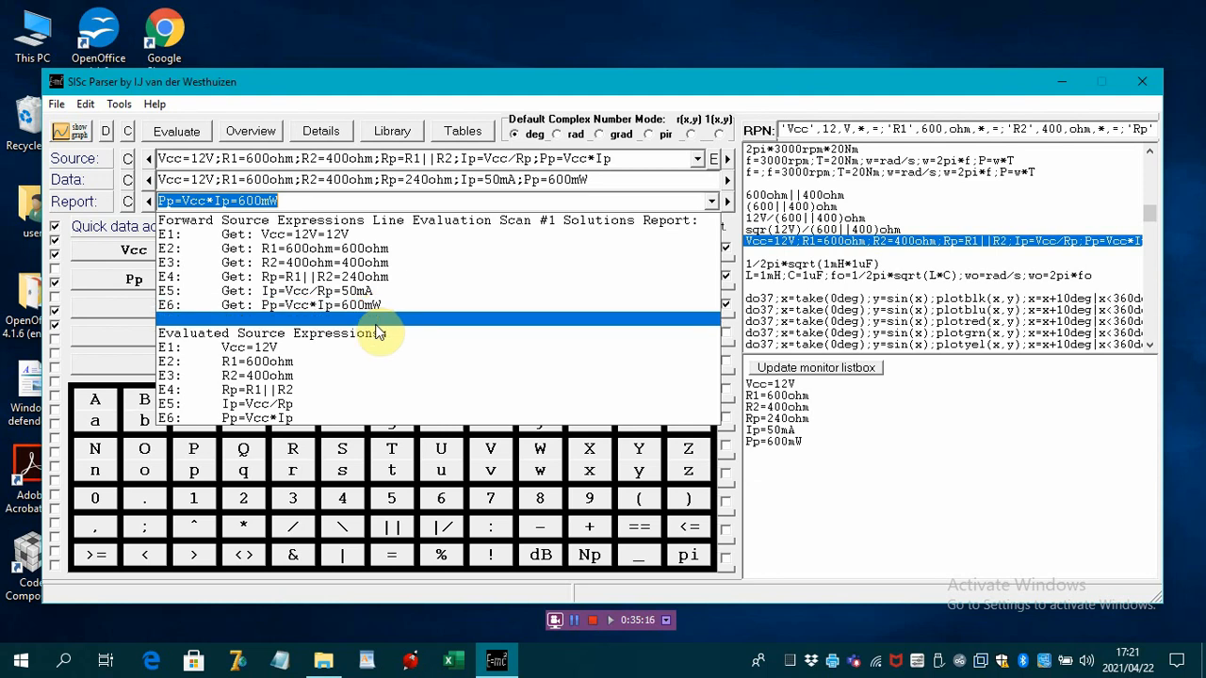
{"action": "left_click", "coordinate": [712, 202]}
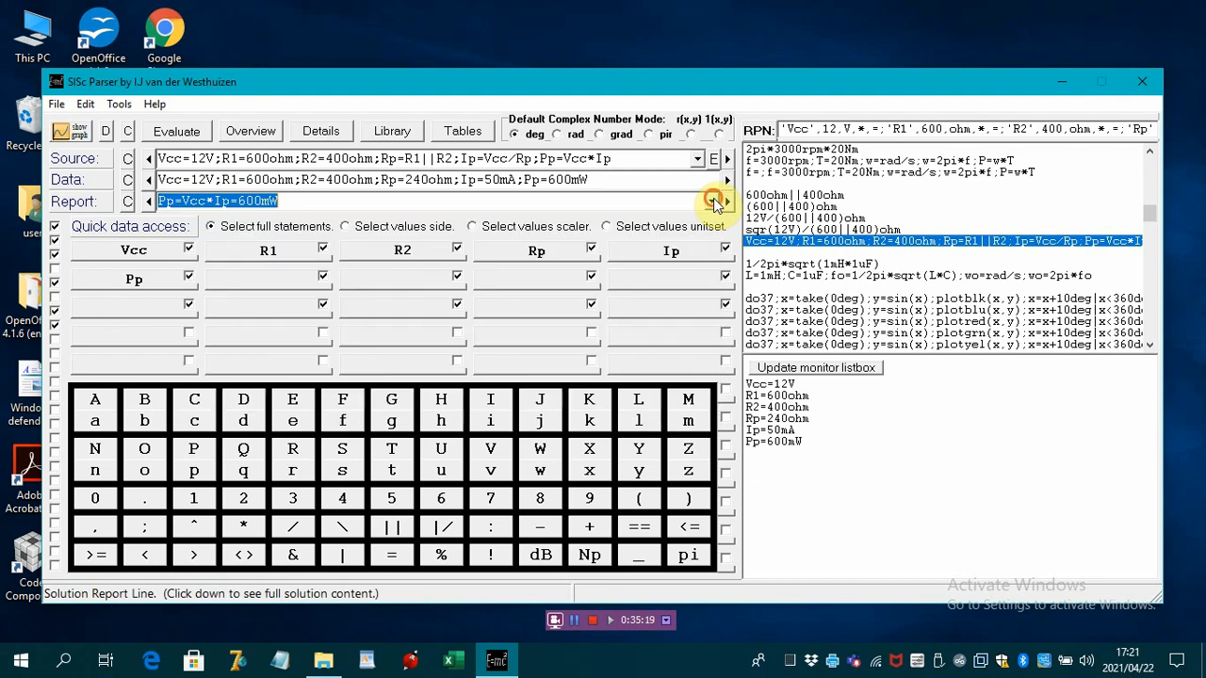
{"action": "left_click", "coordinate": [770, 266]}
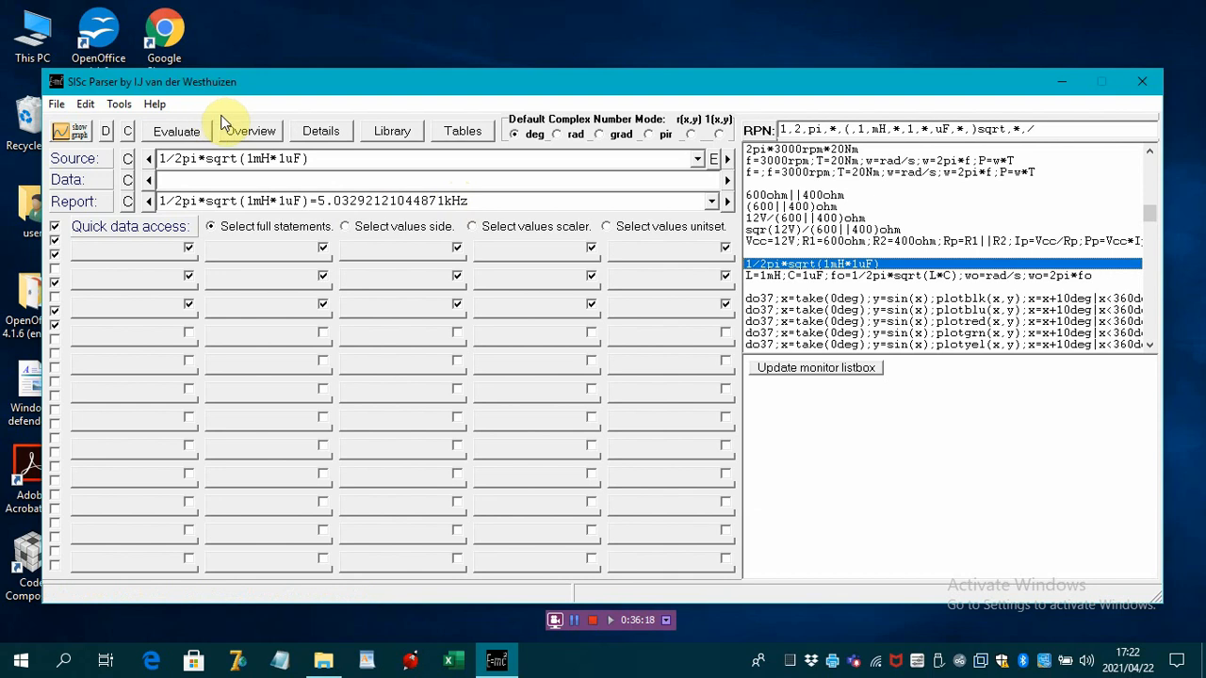
Run the L=1mH;C=1uF;fo=1/2pi*sqrt(L*C);wo=rad/s;wo=2pi*fo example and check its solutions and evaluated source expressions in the full report.
{"action": "left_click", "coordinate": [773, 276]}
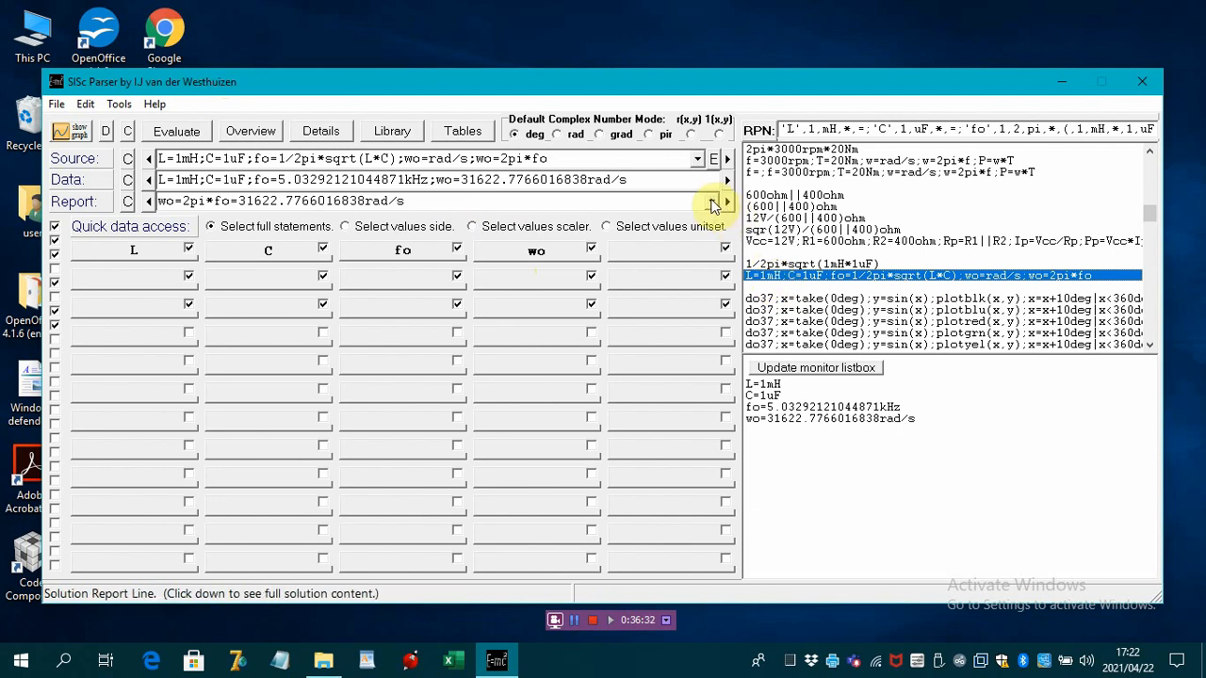
{"action": "left_click", "coordinate": [713, 203]}
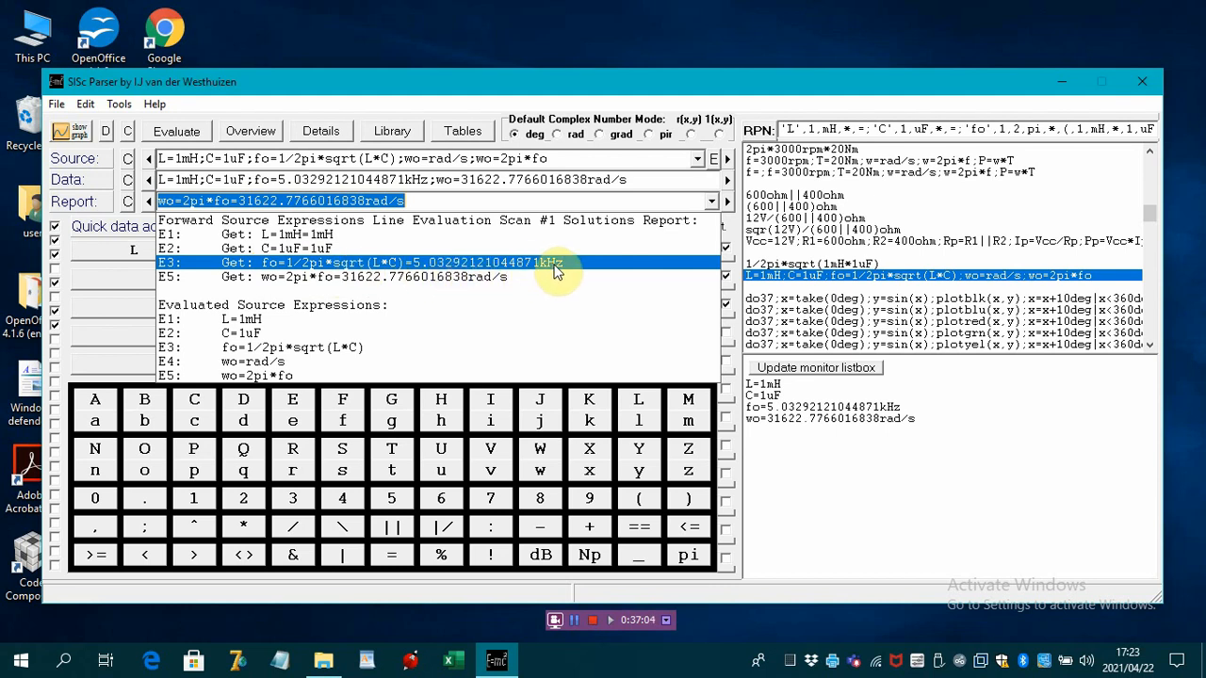
{"action": "left_click", "coordinate": [263, 278]}
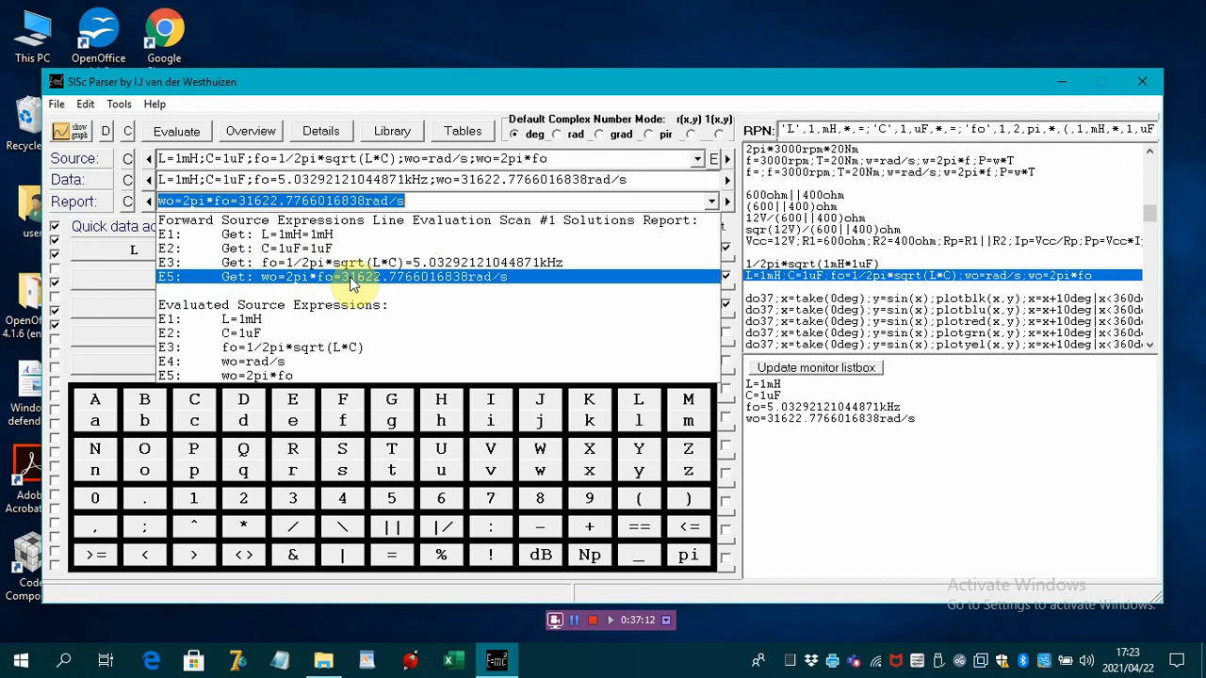
{"action": "left_click", "coordinate": [499, 291]}
{"action": "left_click", "coordinate": [372, 308]}
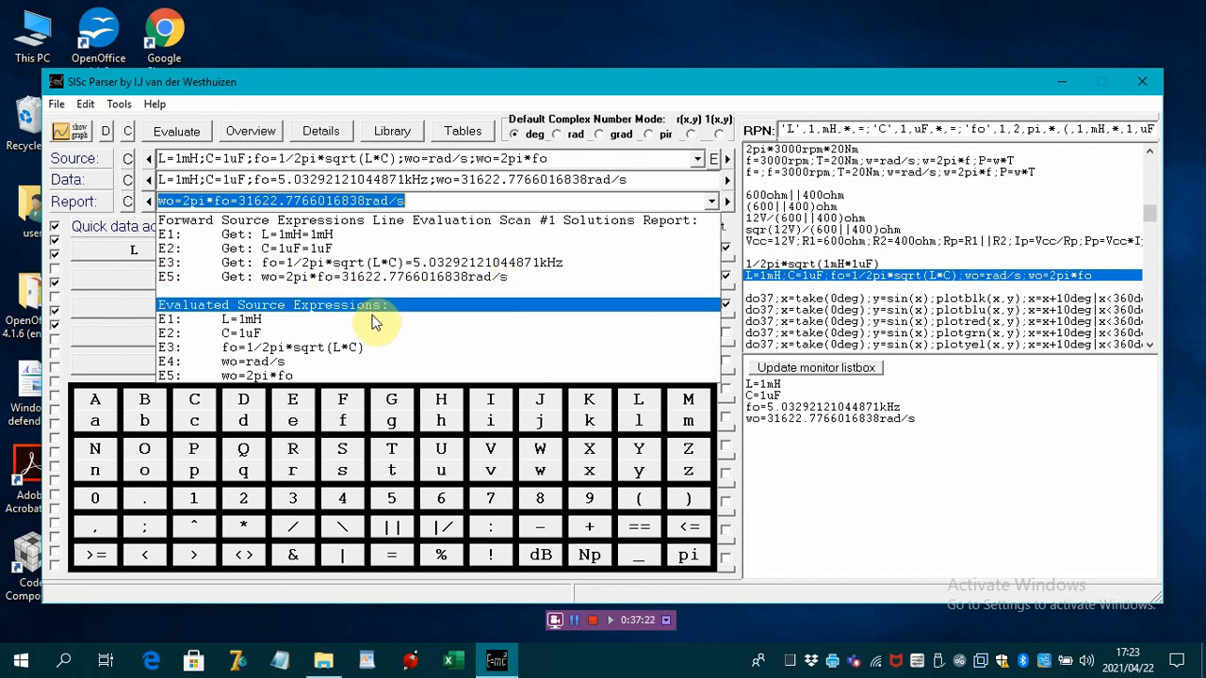
{"action": "left_click", "coordinate": [235, 363]}
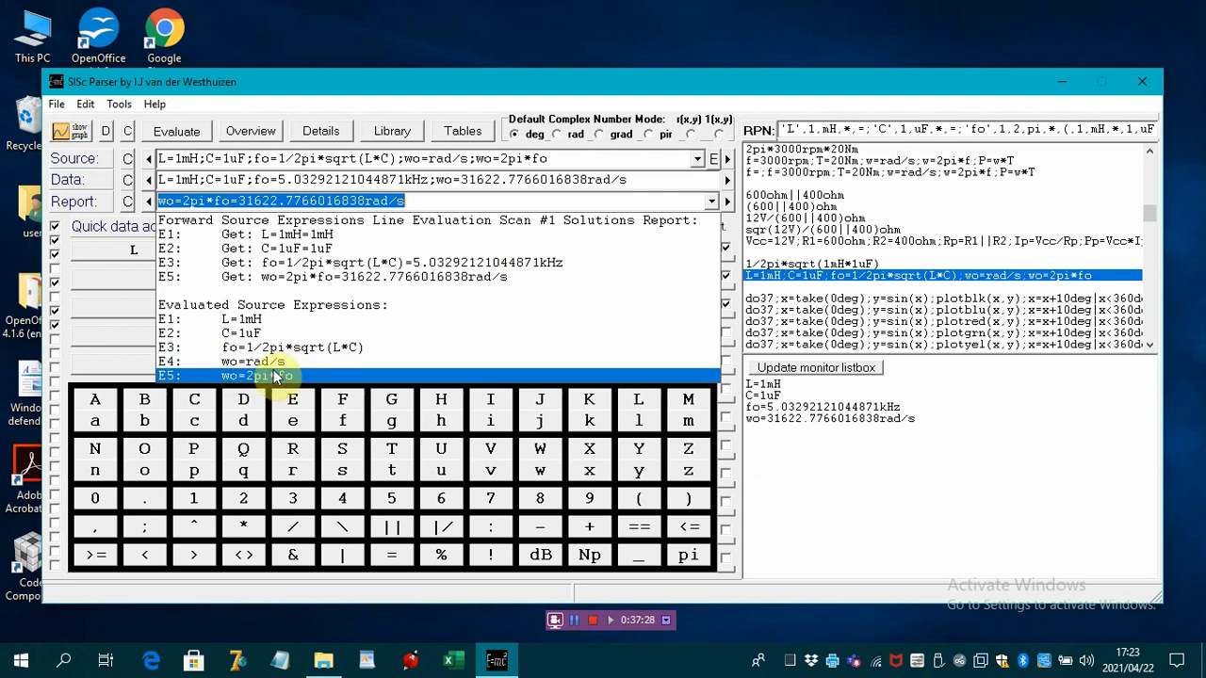
{"action": "left_click", "coordinate": [714, 202]}
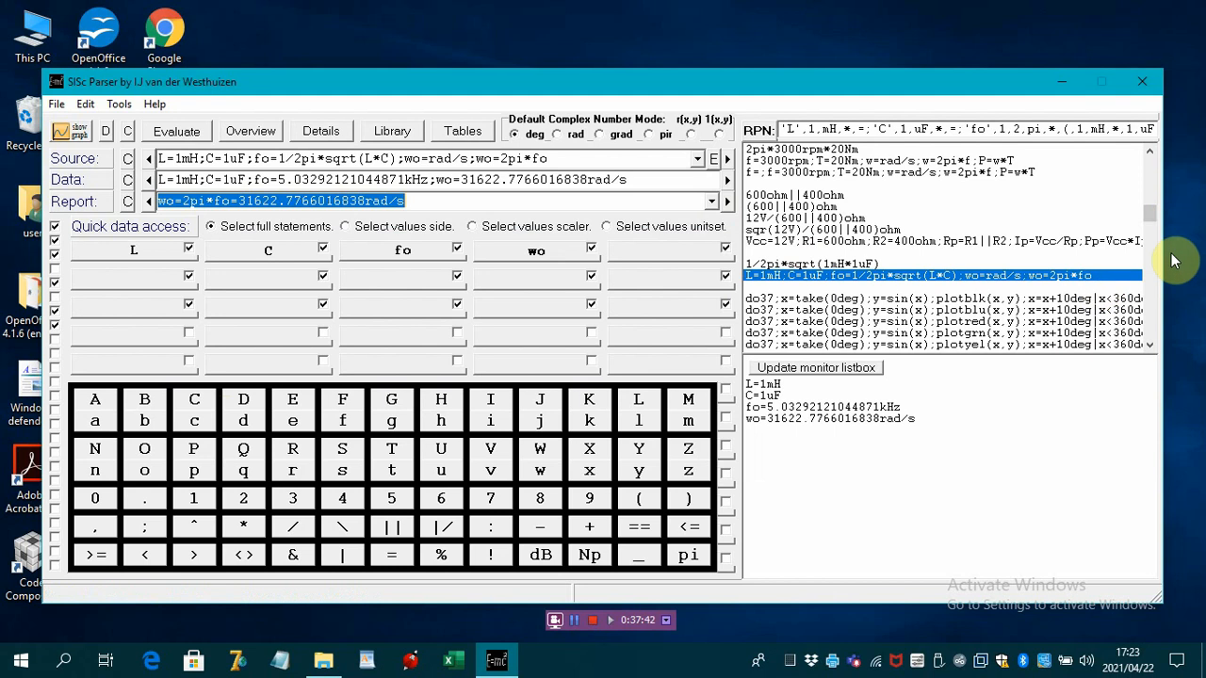
Look through the help examples that follow the L and C resonance example, including the plot loops and exponent-notation numbers.
{"action": "left_click", "coordinate": [1152, 347]}
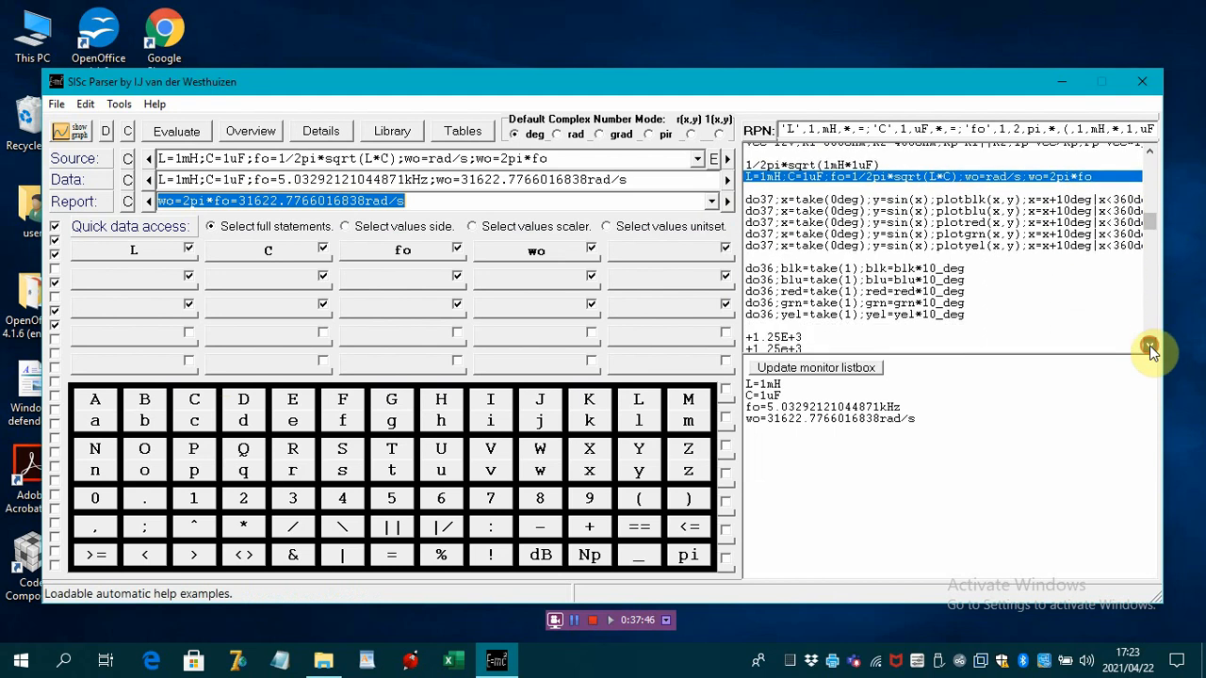
{"action": "left_click", "coordinate": [1151, 347]}
{"action": "left_click", "coordinate": [1152, 347]}
{"action": "left_click", "coordinate": [1151, 348]}
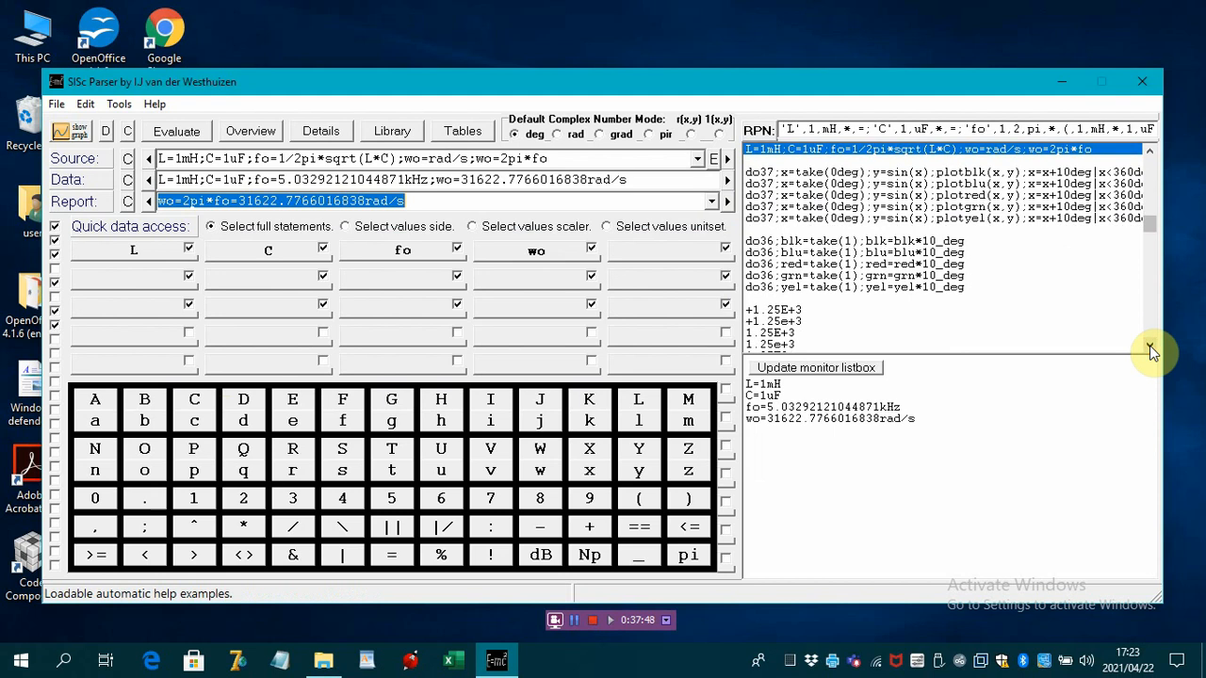
{"action": "left_click", "coordinate": [1151, 348]}
{"action": "left_click", "coordinate": [1152, 348]}
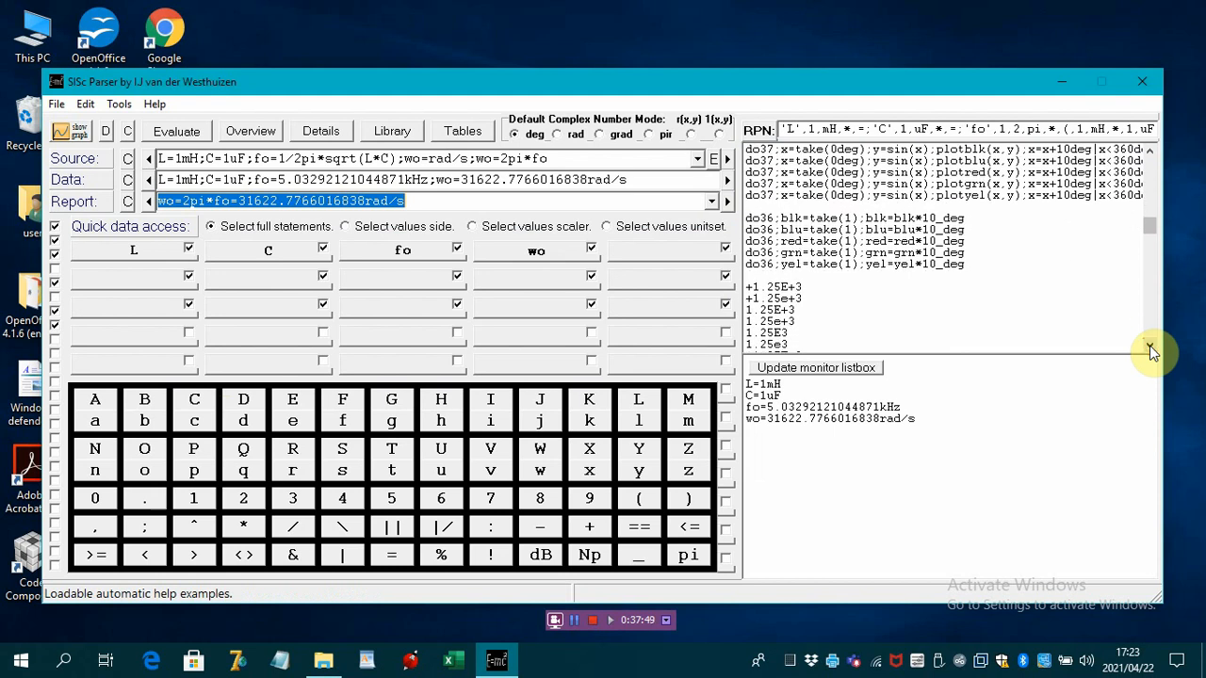
{"action": "left_click", "coordinate": [1152, 149]}
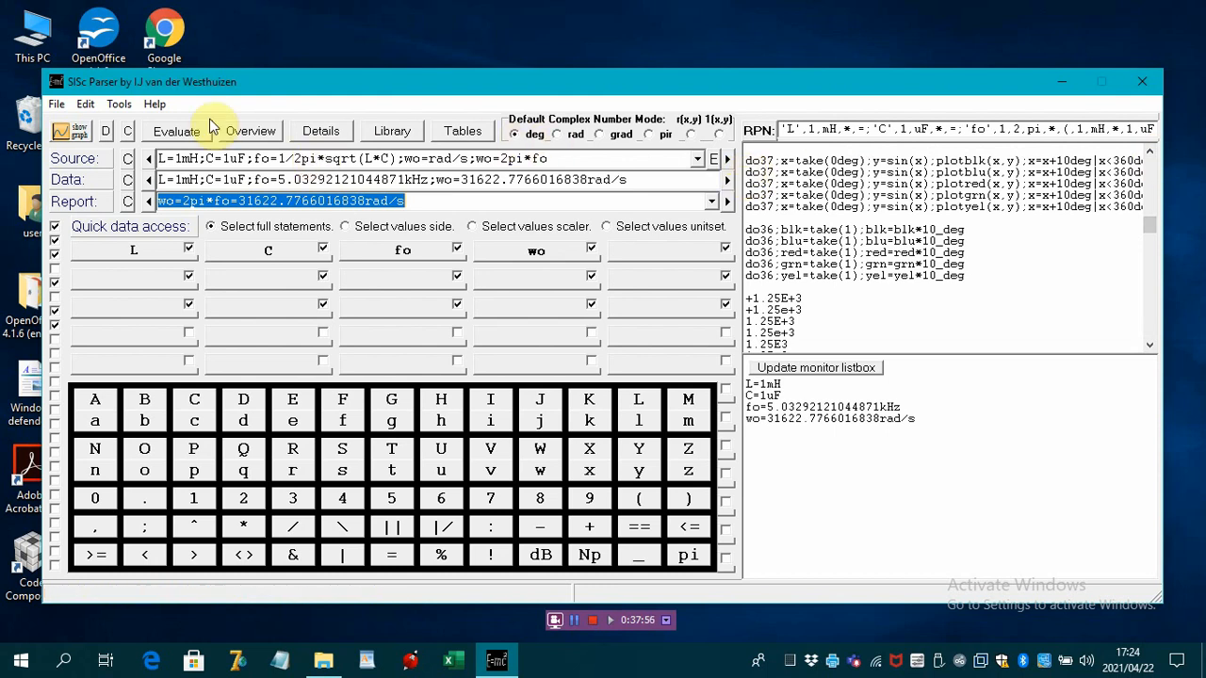
Clear all expression lines, try the 1(x,y) and r(x,y) default complex number modes, and set the mode back to deg.
{"action": "left_click", "coordinate": [132, 132]}
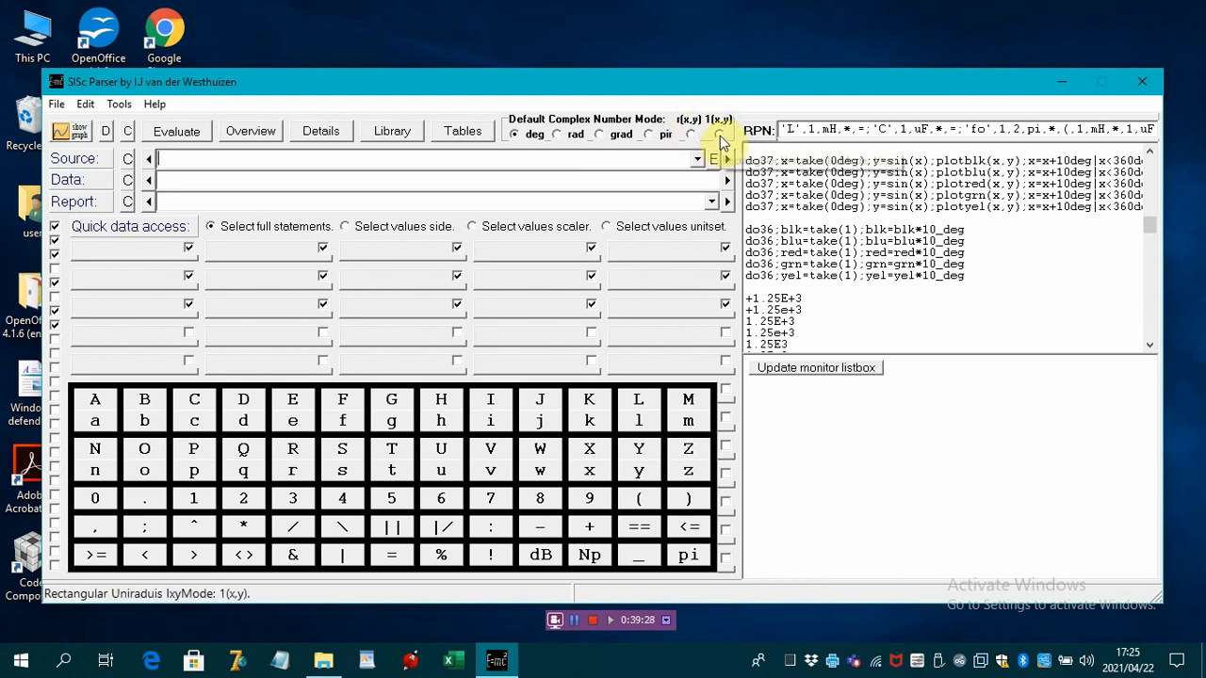
{"action": "left_click", "coordinate": [720, 135]}
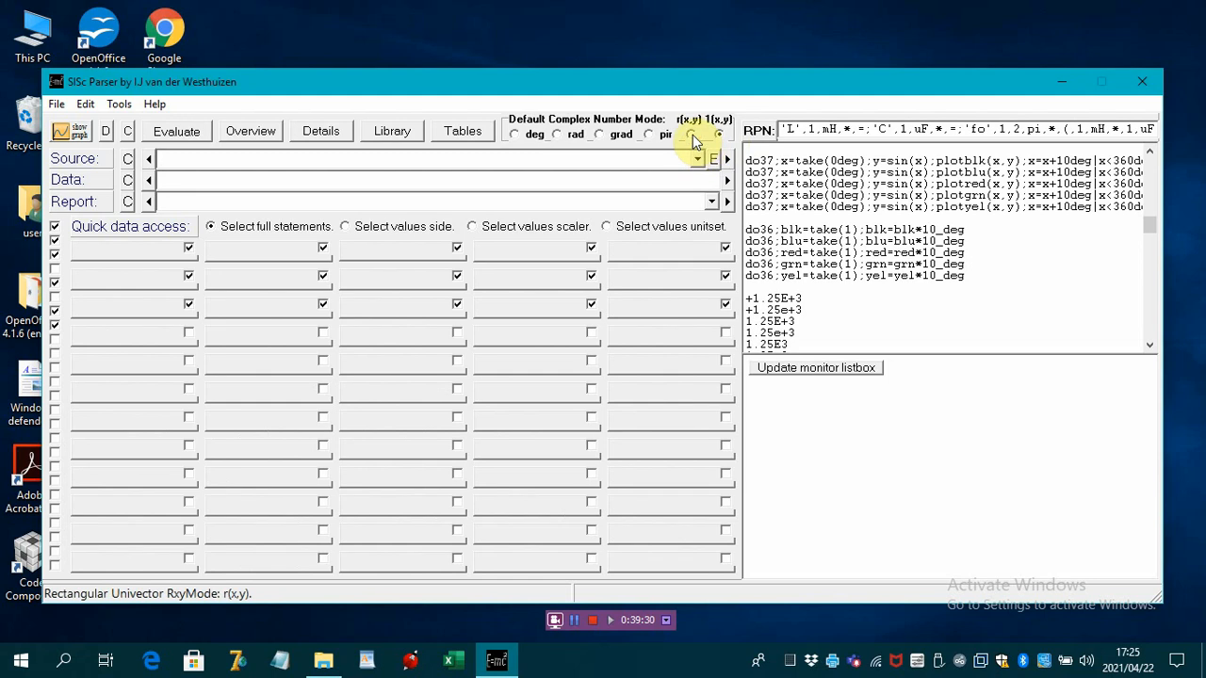
{"action": "left_click", "coordinate": [692, 135]}
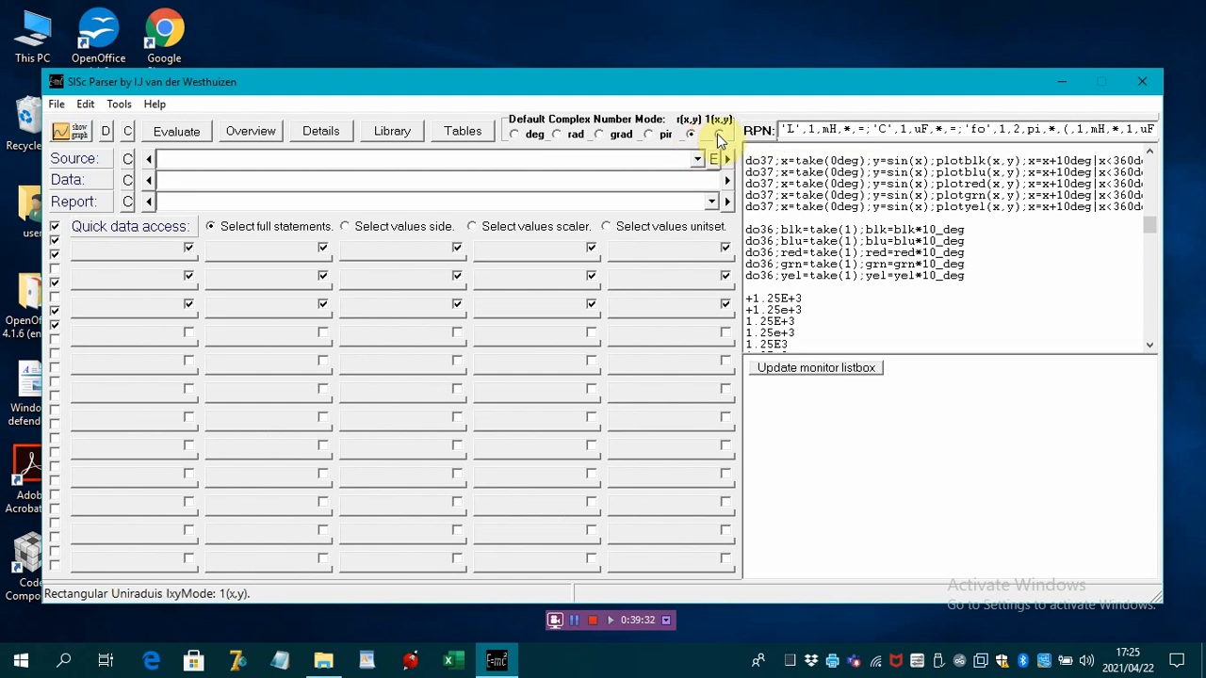
{"action": "left_click", "coordinate": [719, 135]}
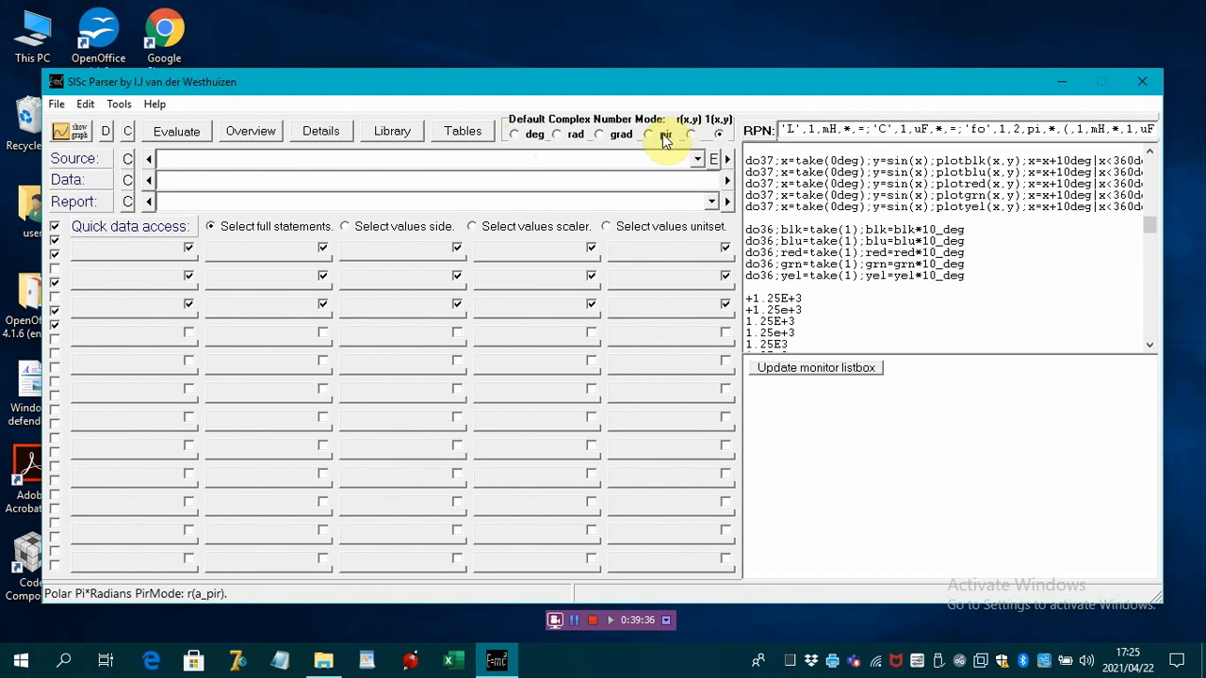
{"action": "left_click", "coordinate": [515, 135]}
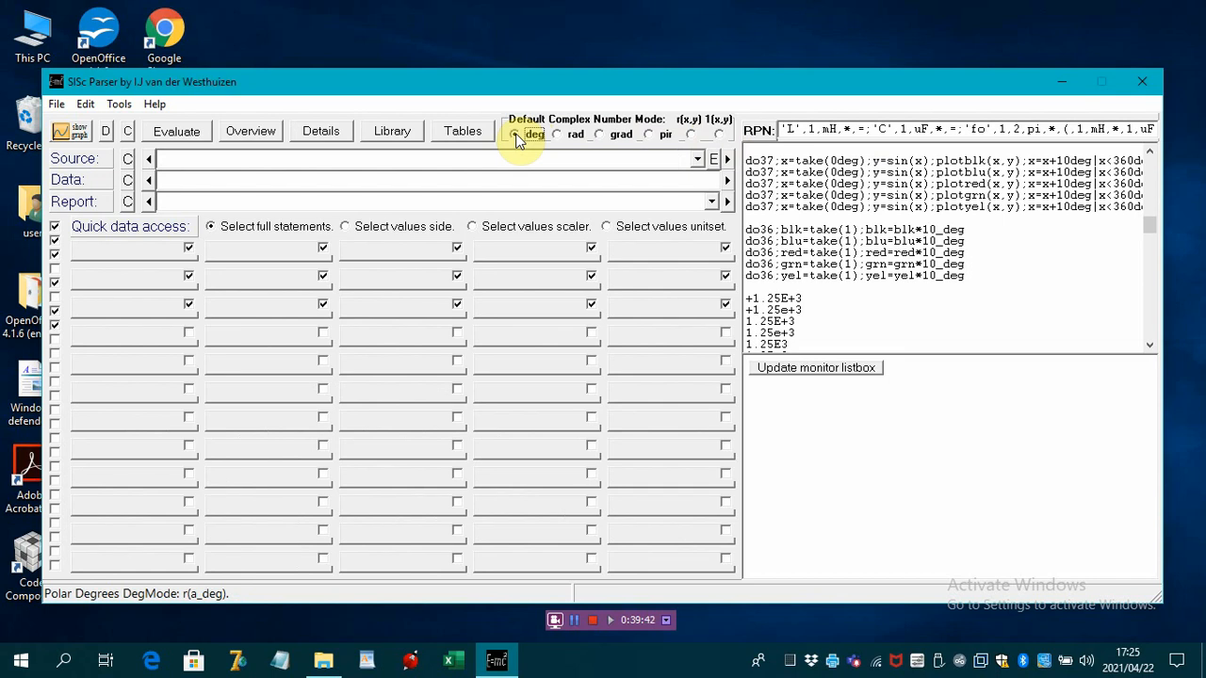
Find the complex number mode examples in the help list and run the rxymode;z=5(30_deg) example.
{"action": "left_click", "coordinate": [1149, 151]}
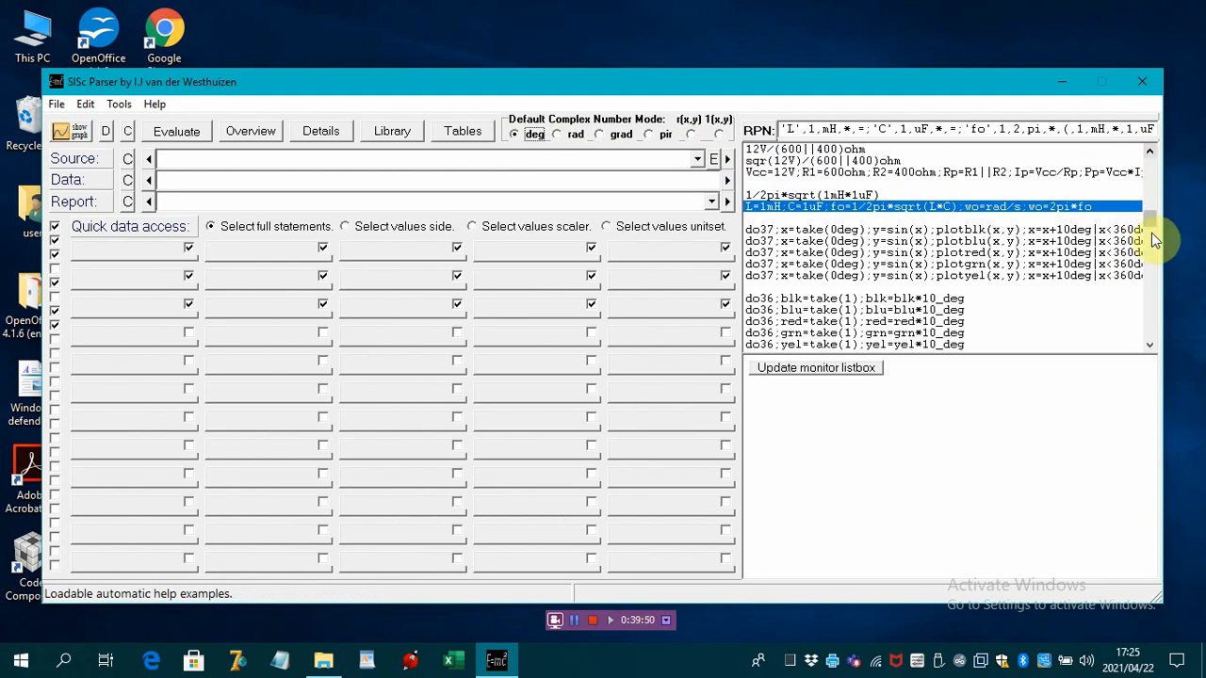
{"action": "left_click", "coordinate": [1150, 346]}
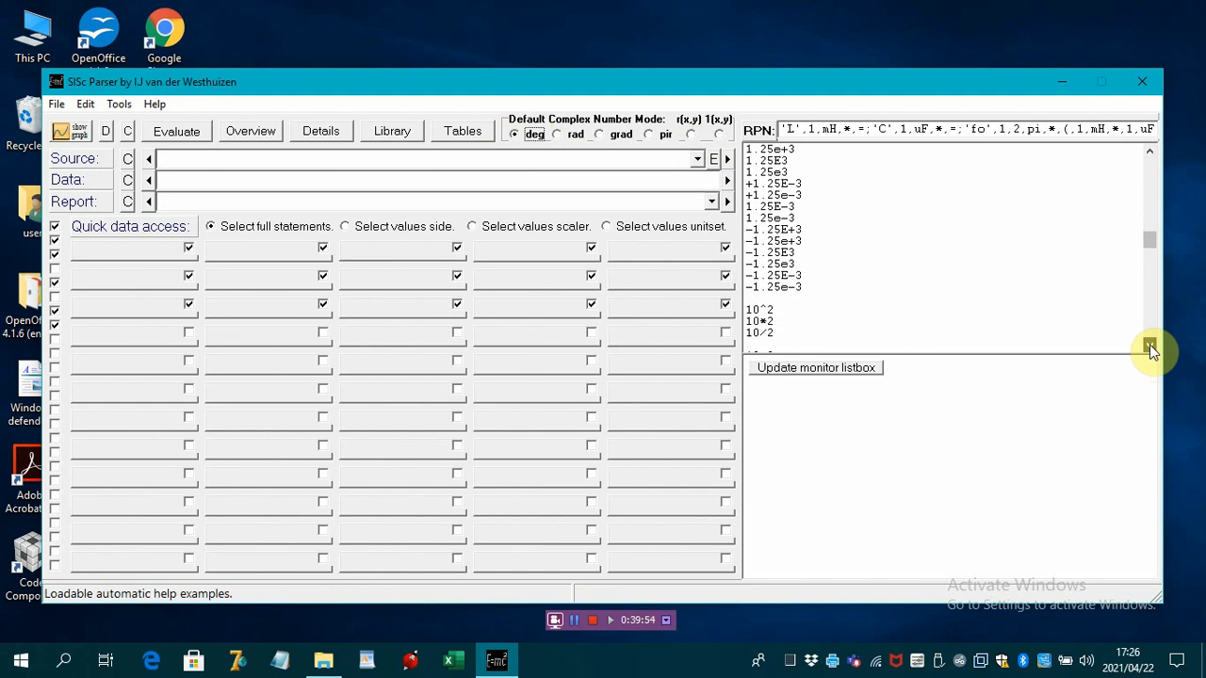
{"action": "left_click_drag", "start_coordinate": [1150, 346], "coordinate": [1150, 347]}
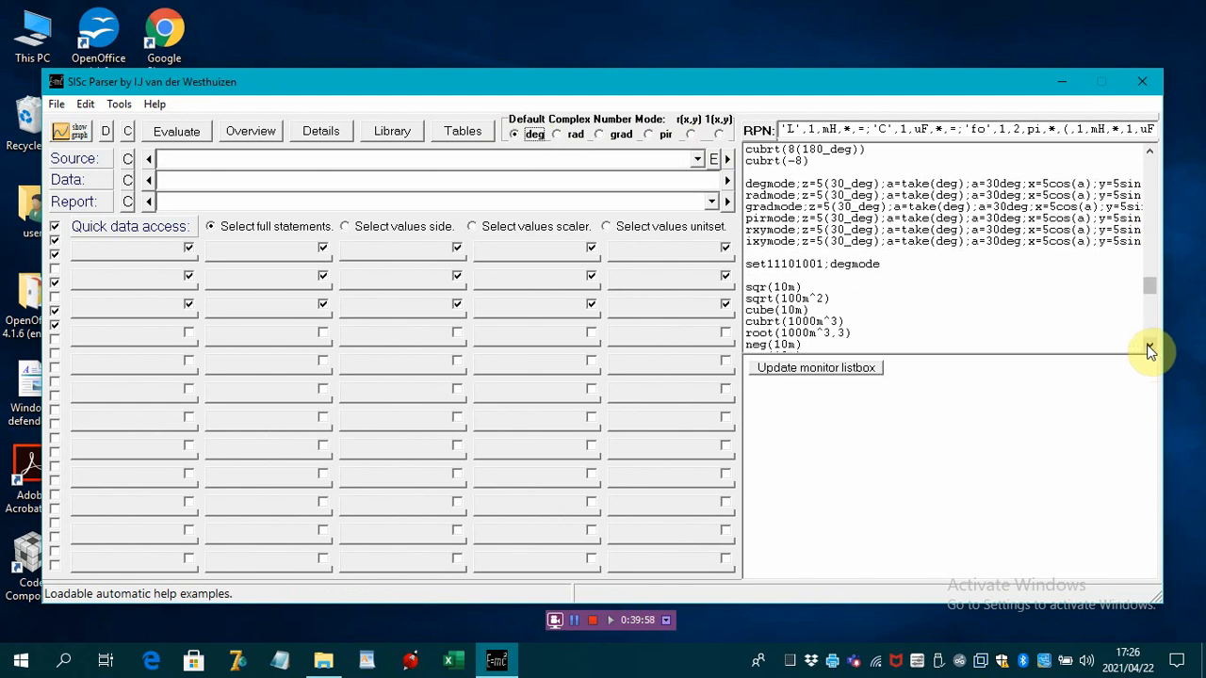
{"action": "left_click", "coordinate": [767, 229]}
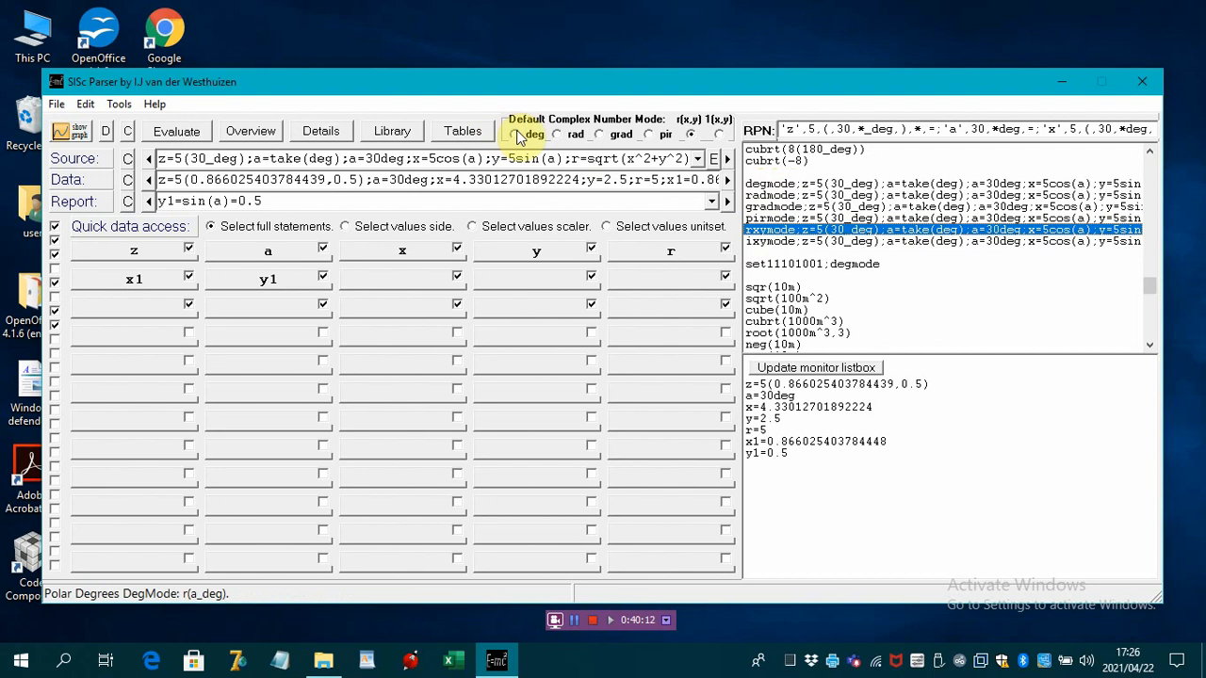
Run the degmode;z=5(30_deg) example and review its full solution report from the solutions through to the evaluated source expressions.
{"action": "left_click", "coordinate": [763, 186]}
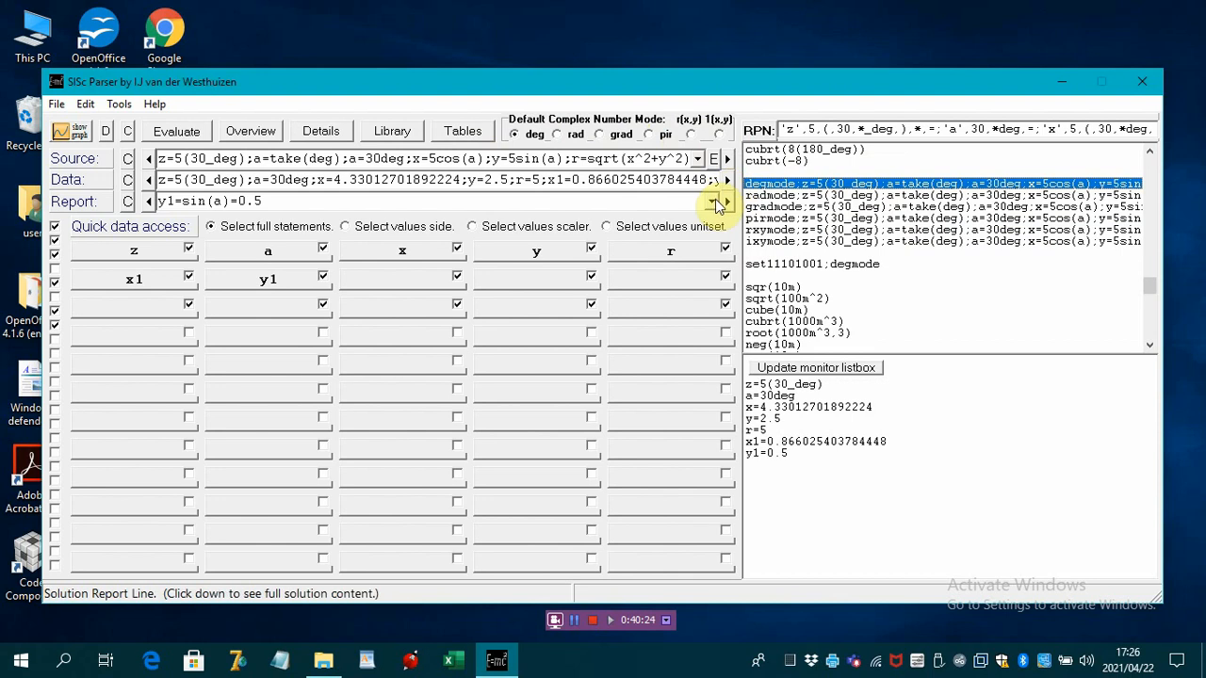
{"action": "left_click", "coordinate": [714, 204]}
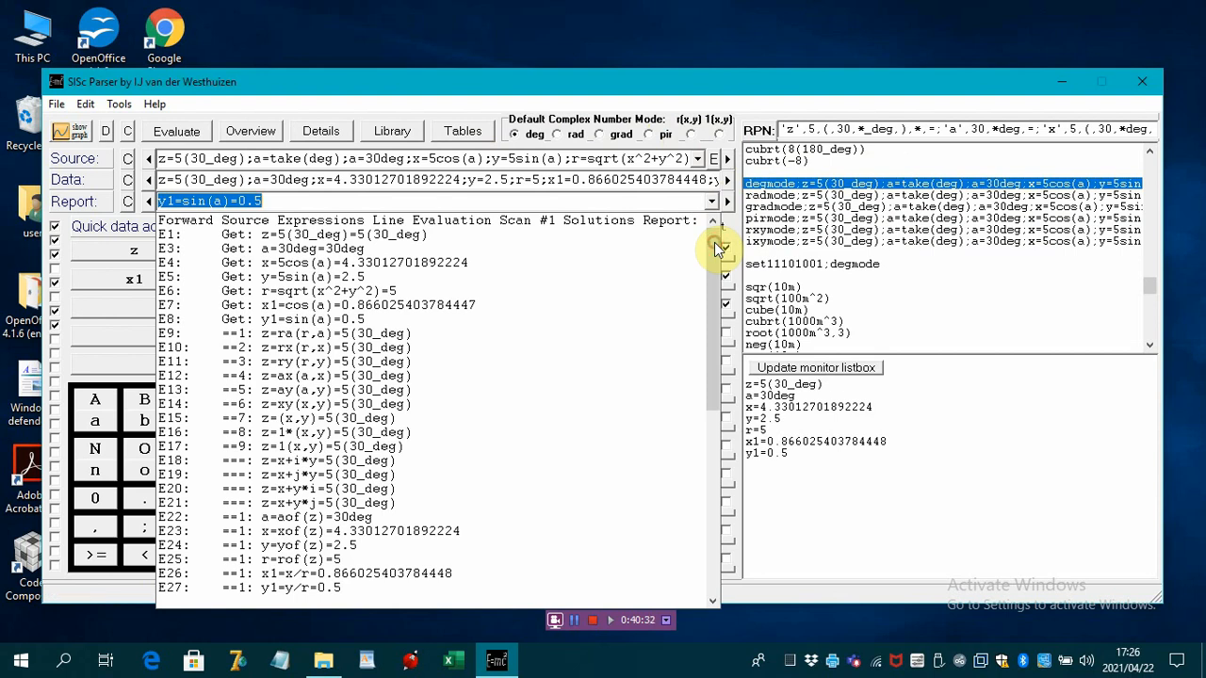
{"action": "left_click_drag", "start_coordinate": [714, 245], "coordinate": [700, 449]}
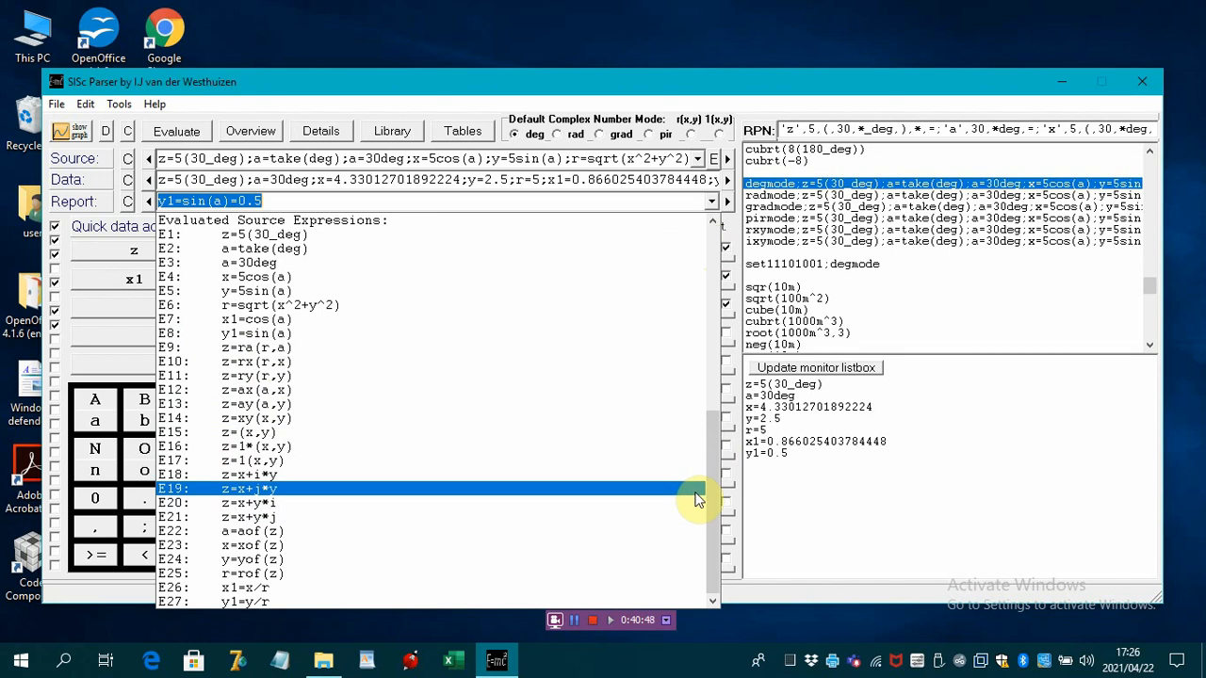
{"action": "left_click", "coordinate": [721, 472]}
{"action": "left_click_drag", "start_coordinate": [721, 472], "coordinate": [733, 298]}
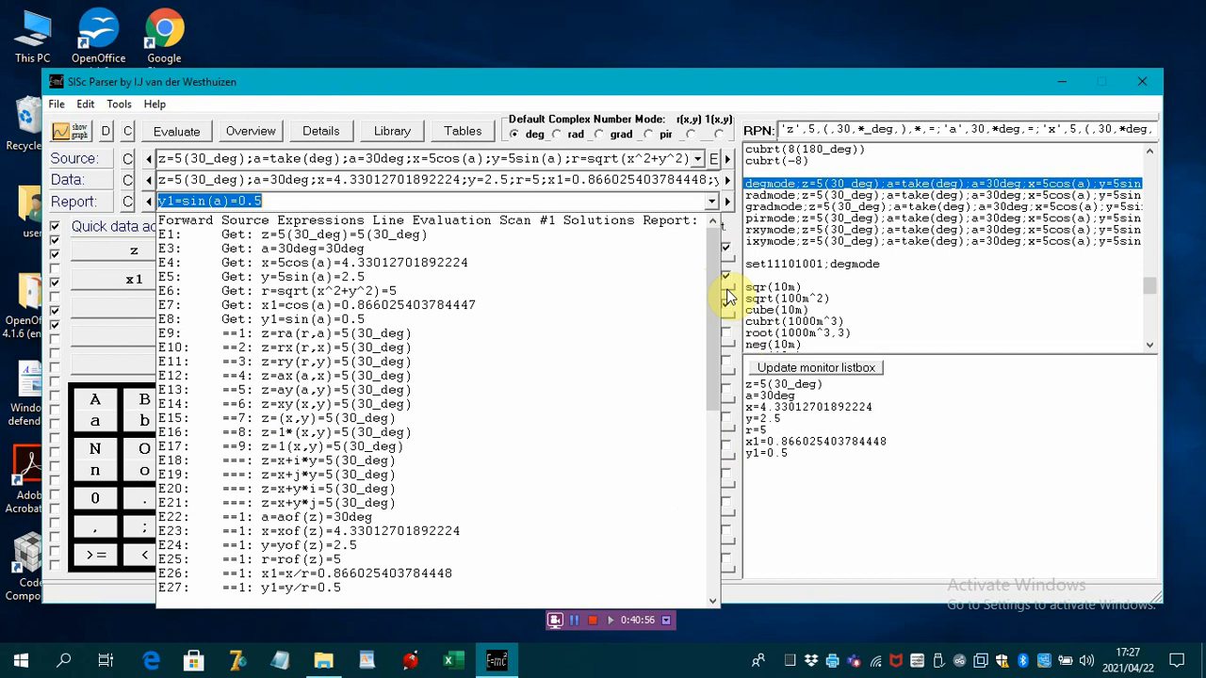
{"action": "left_click", "coordinate": [702, 221]}
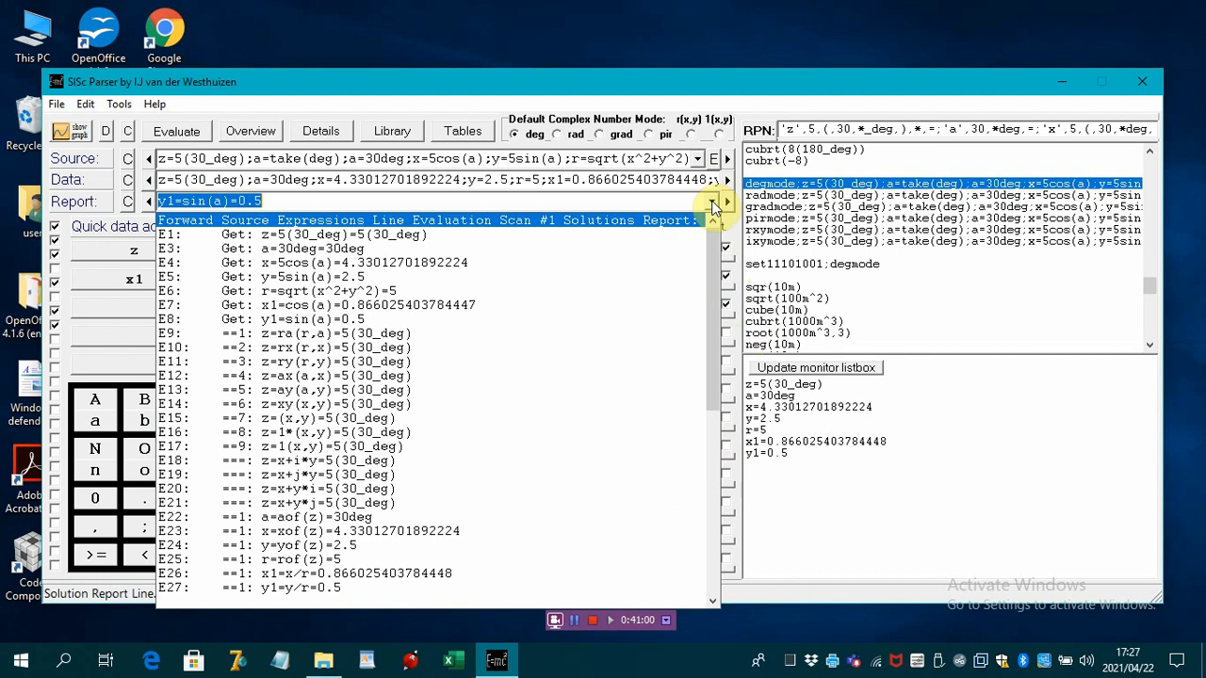
{"action": "left_click", "coordinate": [714, 203]}
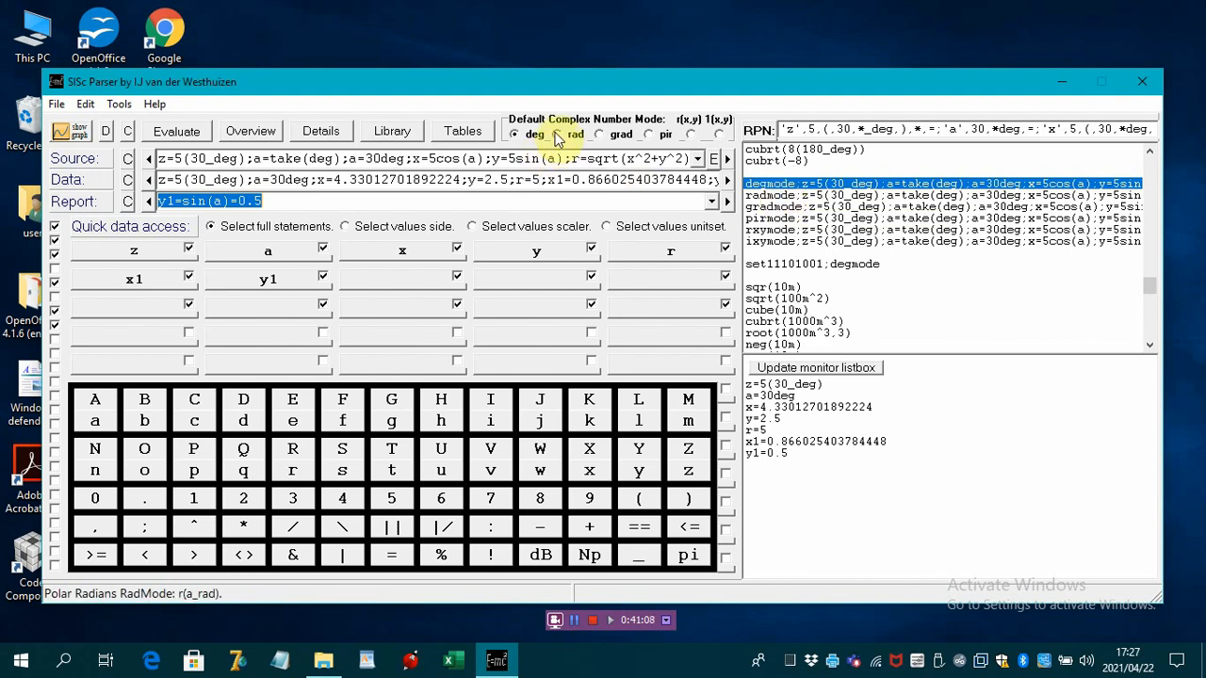
Run the radmode;z=5(30_deg) example and check its full solution report.
{"action": "left_click", "coordinate": [765, 196]}
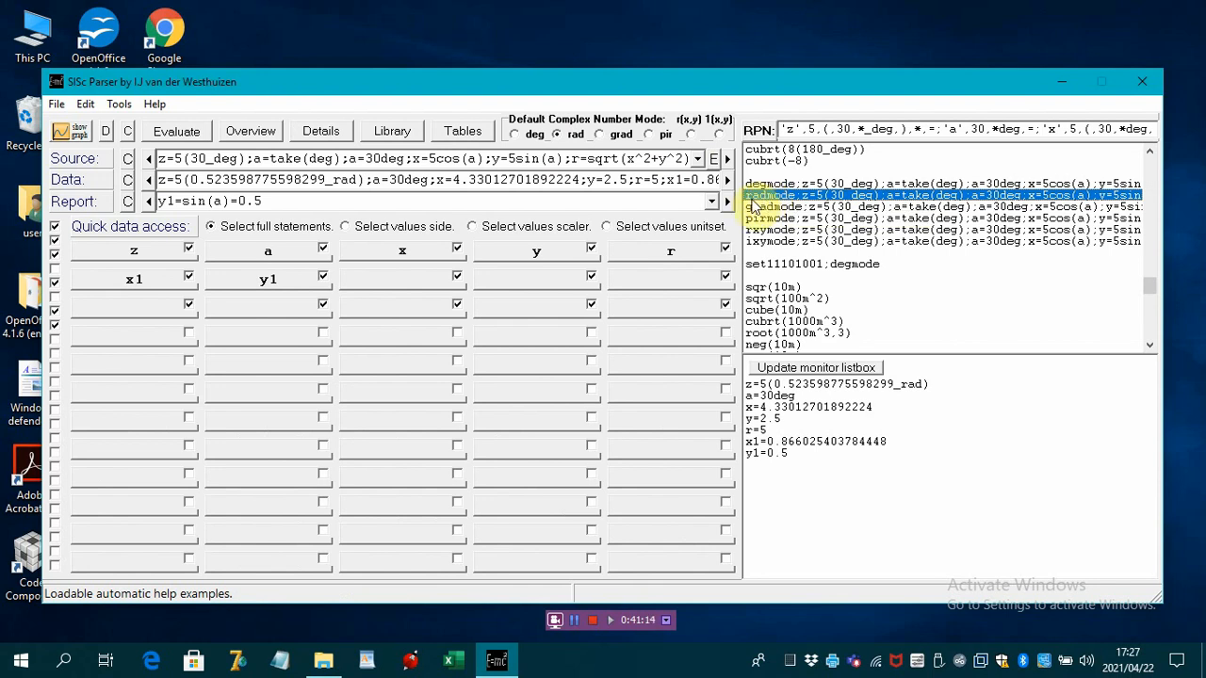
{"action": "left_click", "coordinate": [712, 205]}
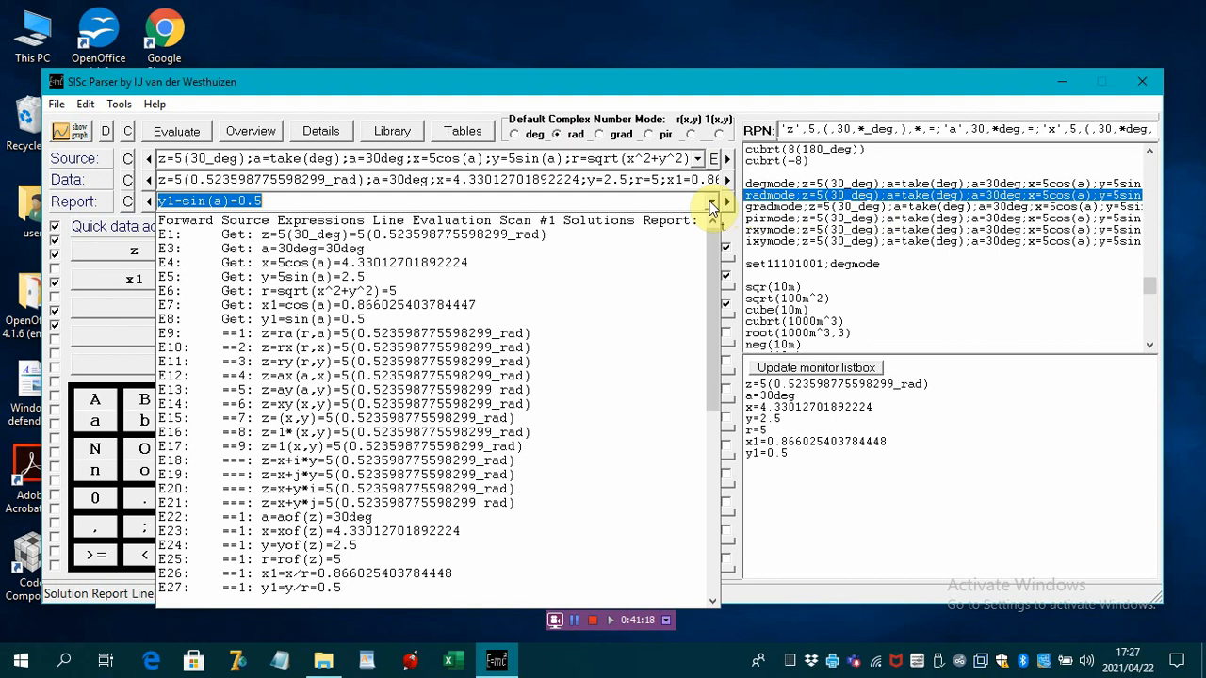
{"action": "left_click", "coordinate": [711, 205]}
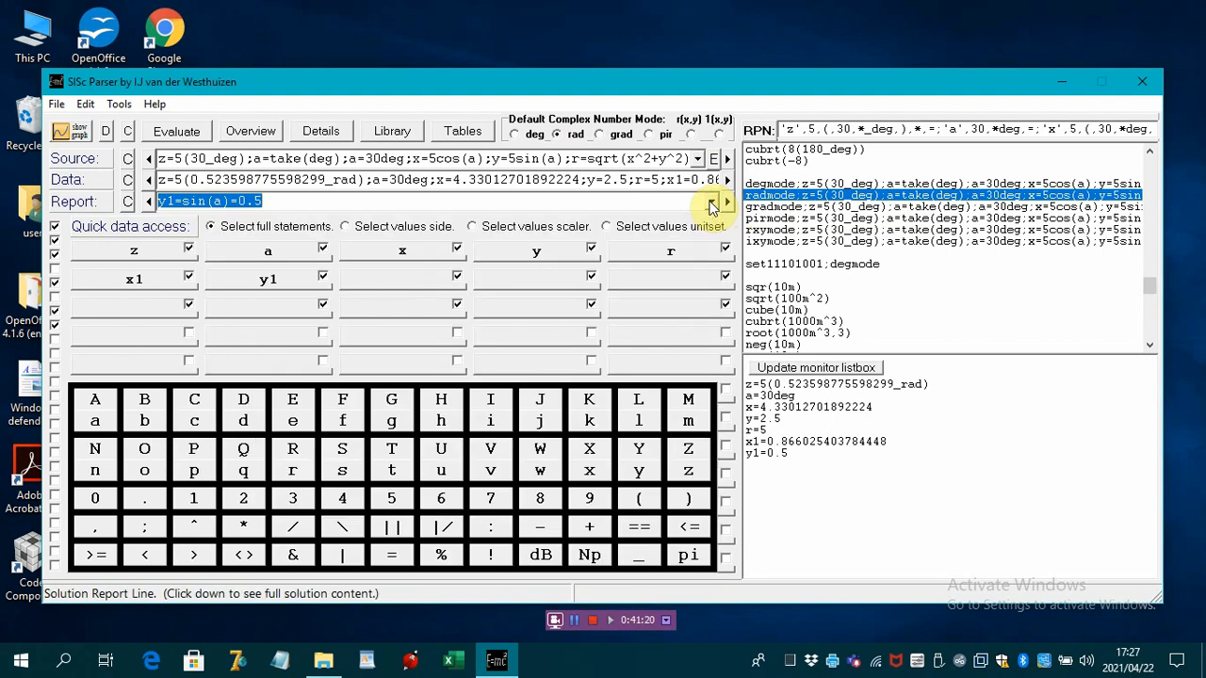
Run the gradmode;z=5(30_deg) example and check its full solution report.
{"action": "left_click", "coordinate": [765, 208]}
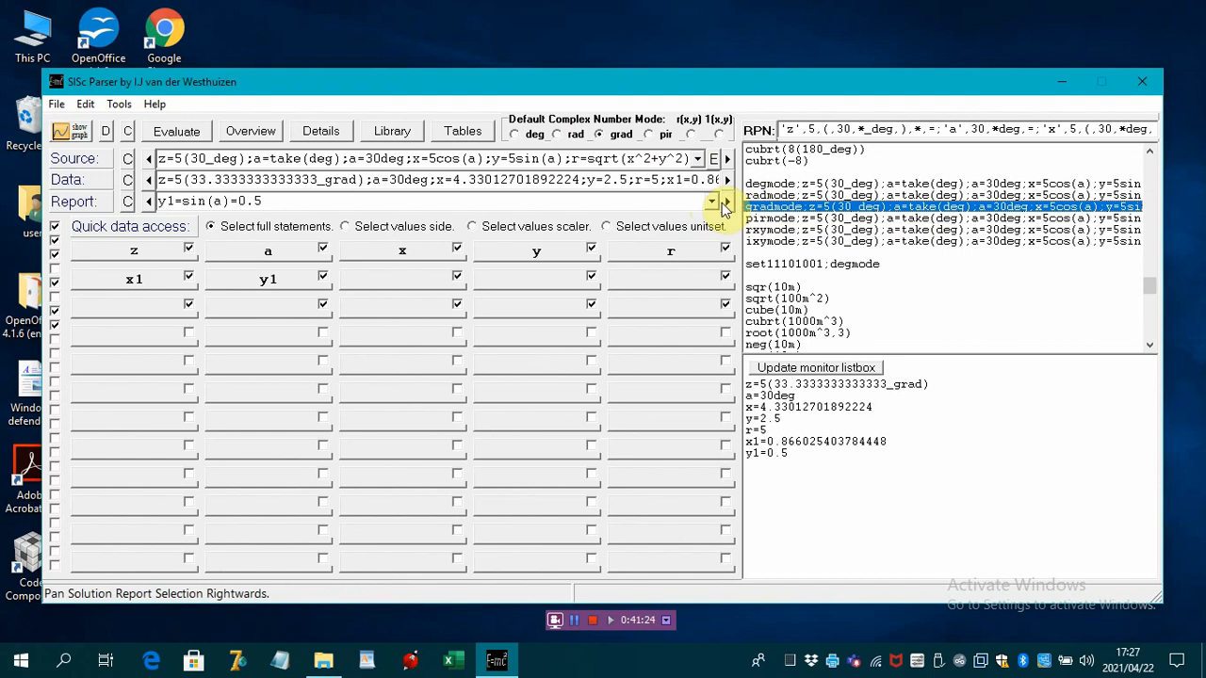
{"action": "left_click", "coordinate": [711, 204]}
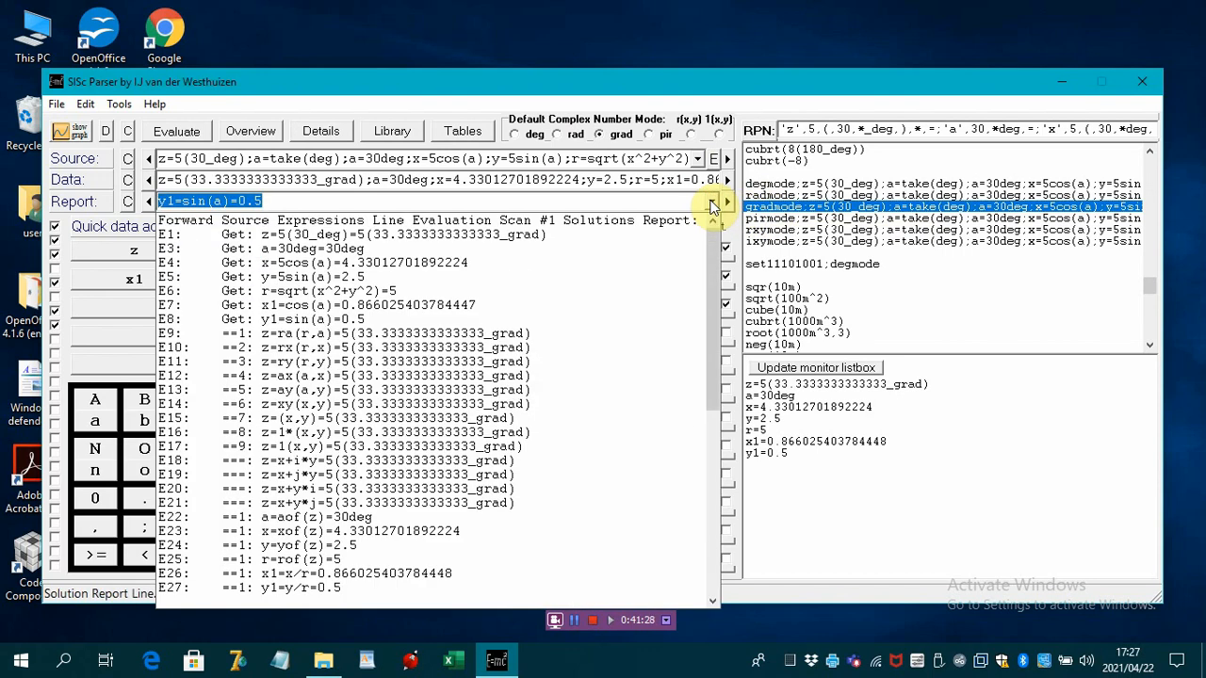
{"action": "left_click", "coordinate": [711, 204]}
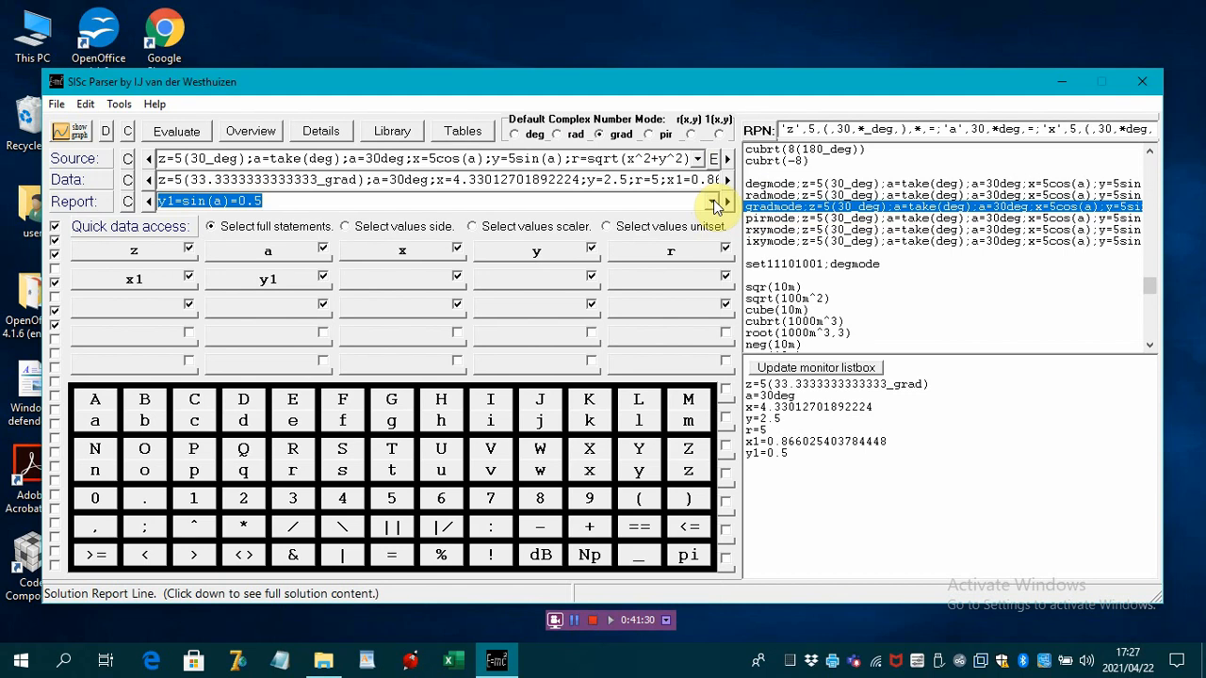
Run the pirmode;z=5(30_deg) example and check its full solution report.
{"action": "left_click", "coordinate": [774, 218]}
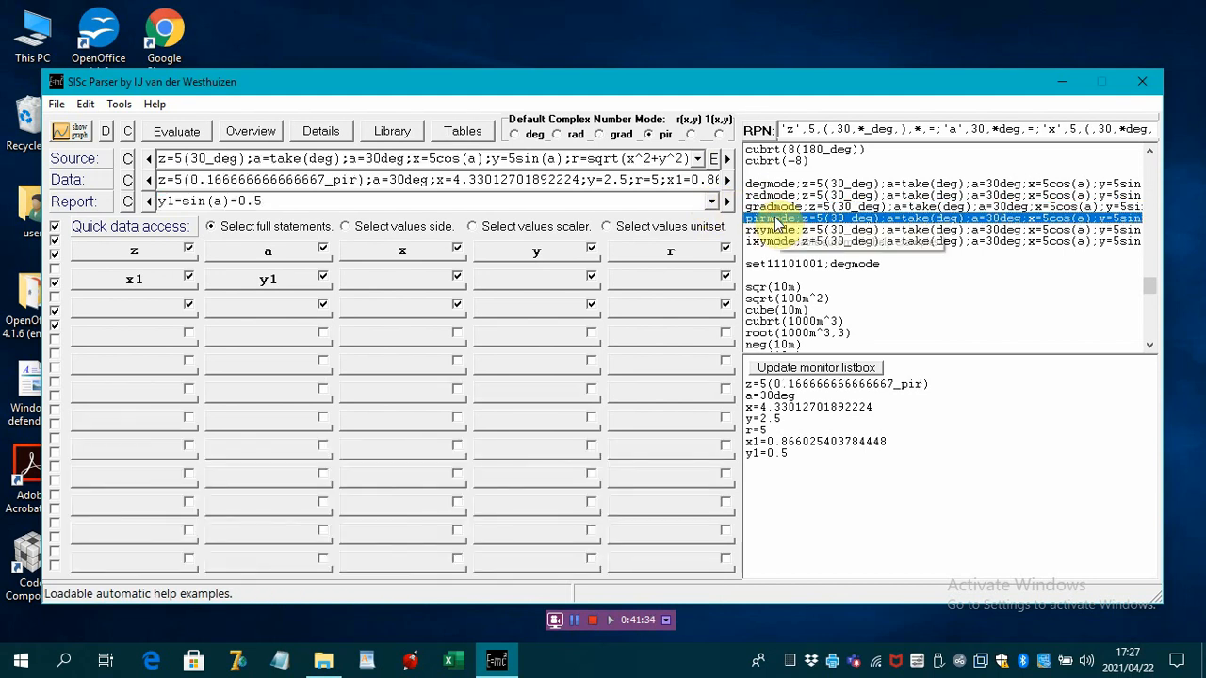
{"action": "left_click", "coordinate": [711, 205]}
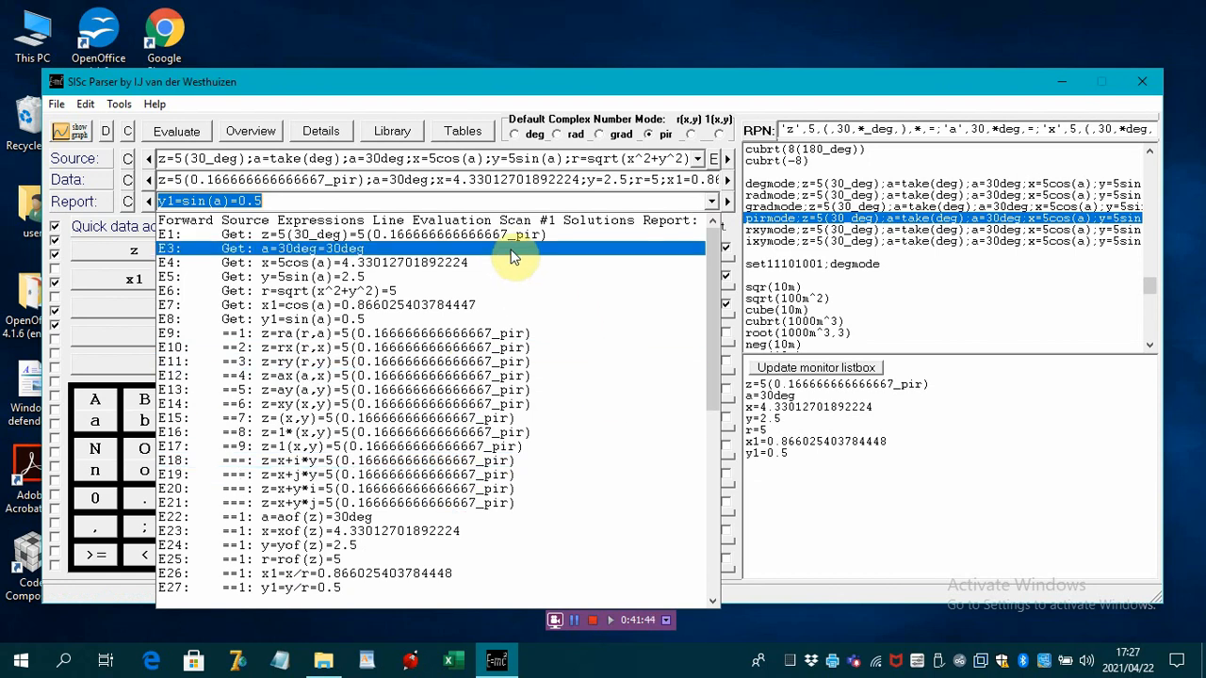
{"action": "left_click", "coordinate": [711, 203]}
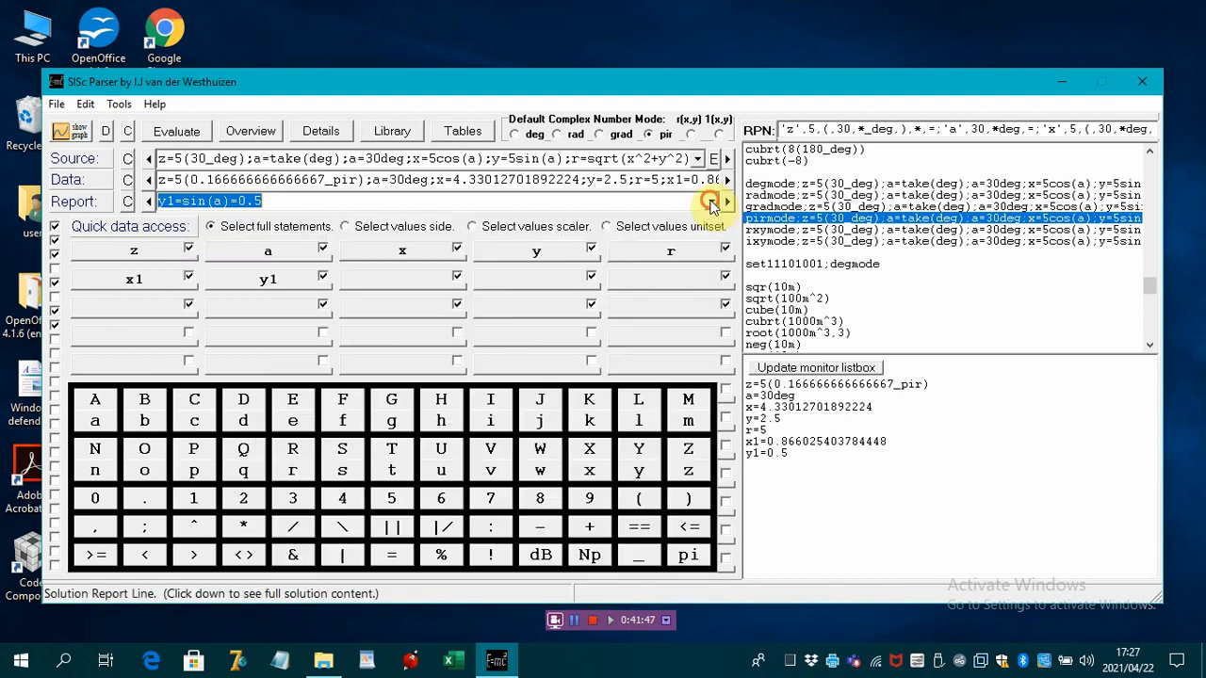
Run the rxymode;z=5(30_deg) example and check its full solution report.
{"action": "left_click", "coordinate": [774, 231]}
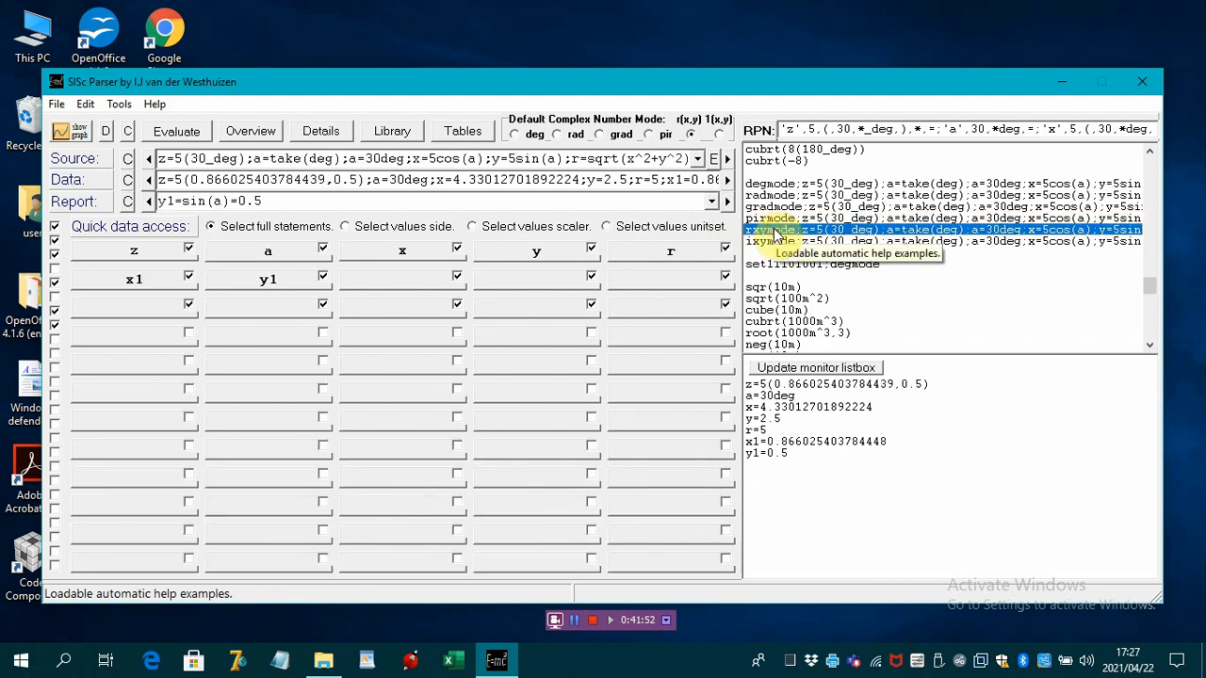
{"action": "left_click", "coordinate": [713, 203]}
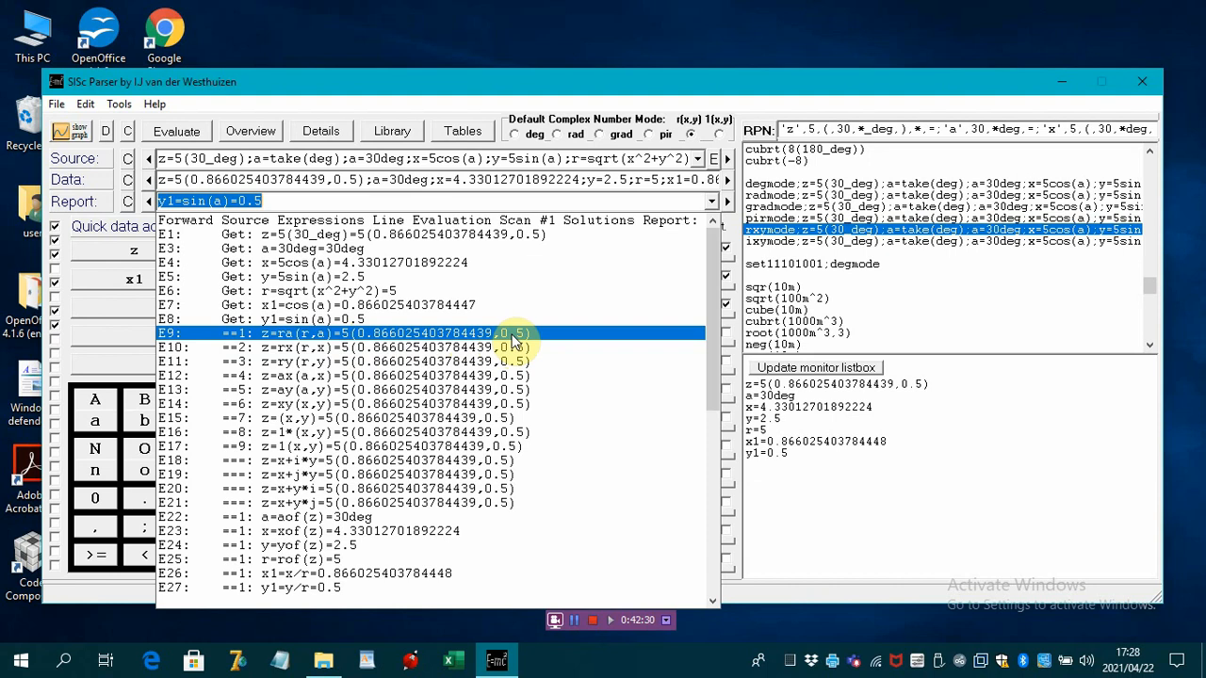
{"action": "left_click", "coordinate": [781, 234]}
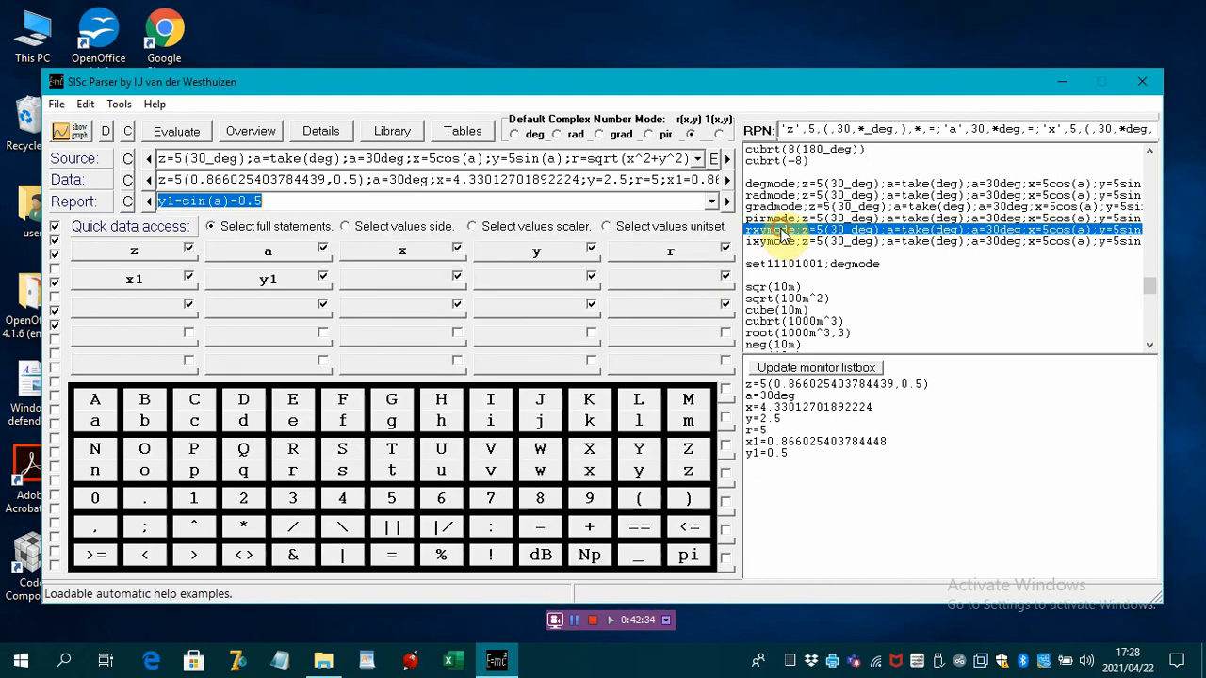
Run the ixymode;z=5(30_deg) example and check its full solution report.
{"action": "left_click", "coordinate": [781, 242]}
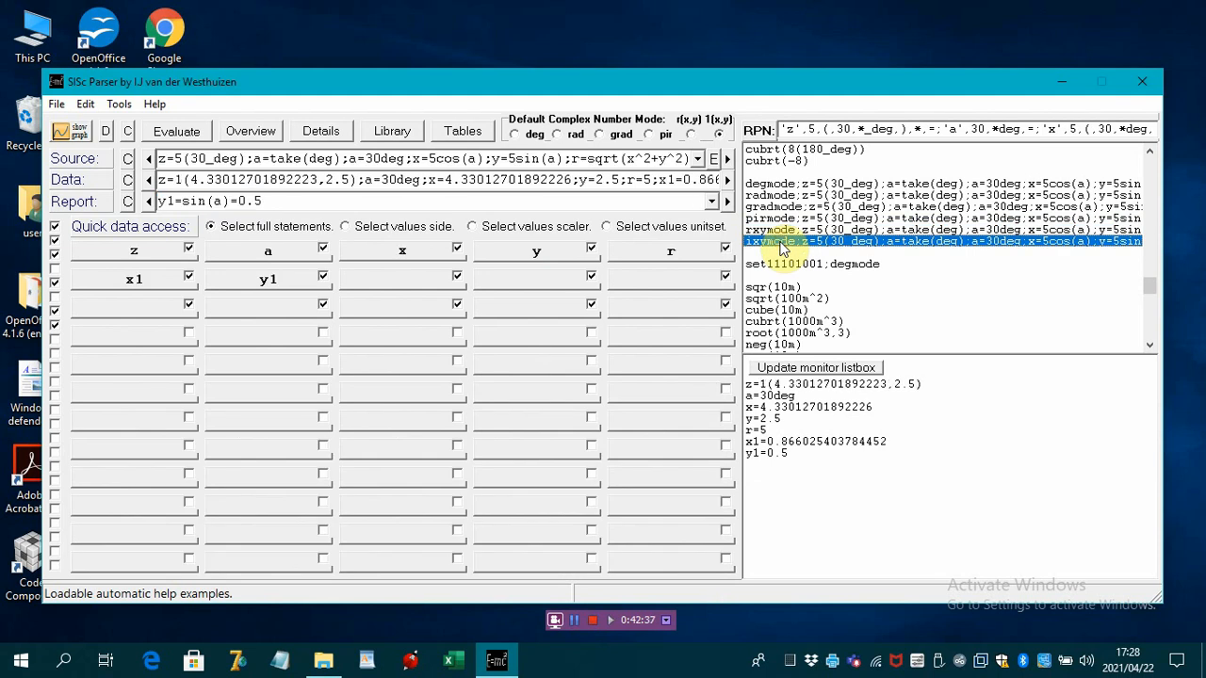
{"action": "left_click", "coordinate": [711, 202]}
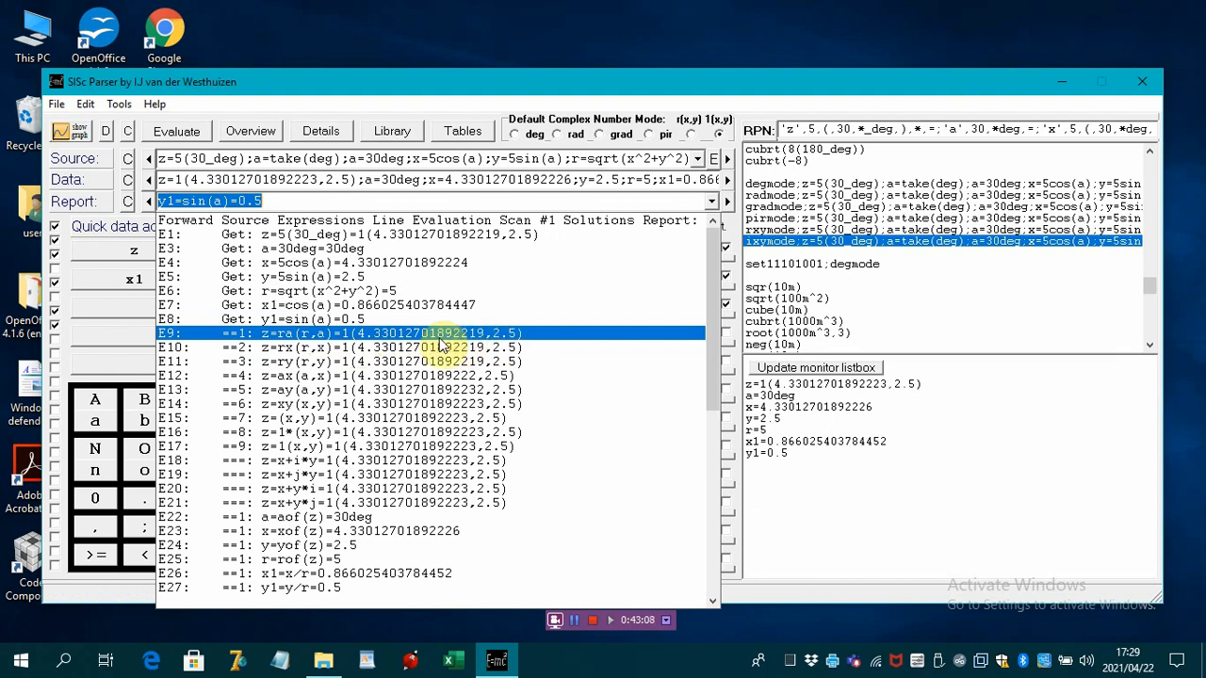
{"action": "left_click", "coordinate": [780, 233]}
Rerun the rxymode;z=5(30_deg) example and review its solution report for comparison with the ixymode solutions.
{"action": "left_click", "coordinate": [778, 231]}
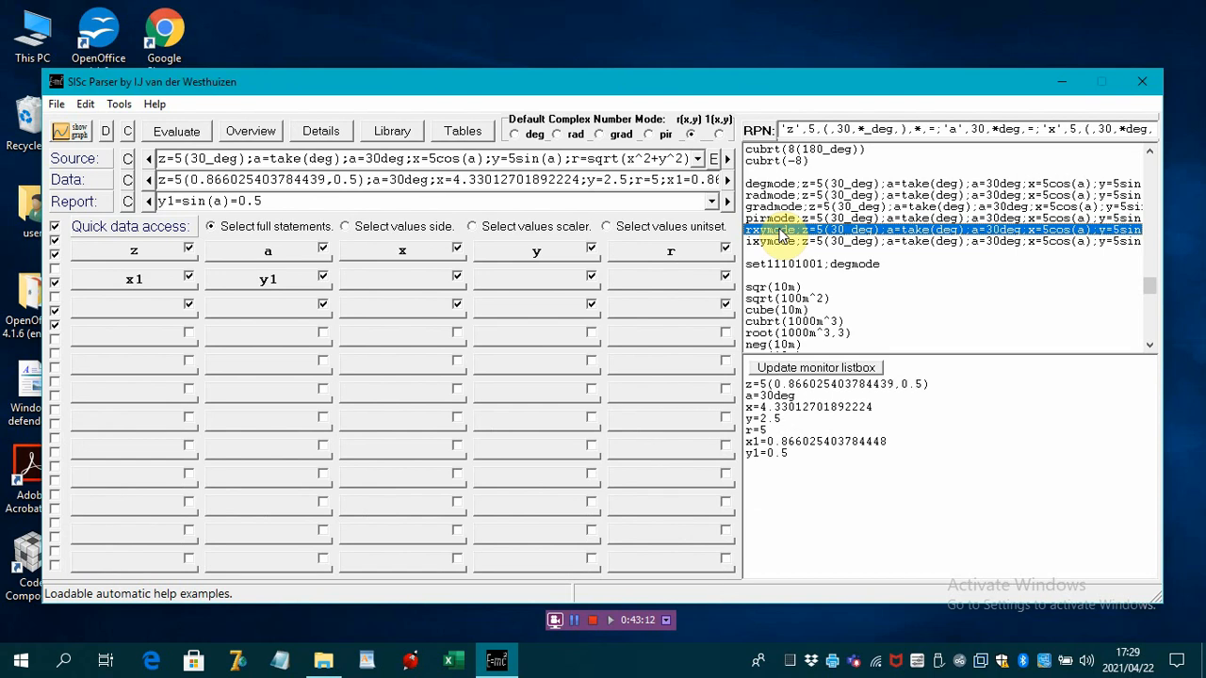
{"action": "left_click", "coordinate": [713, 205]}
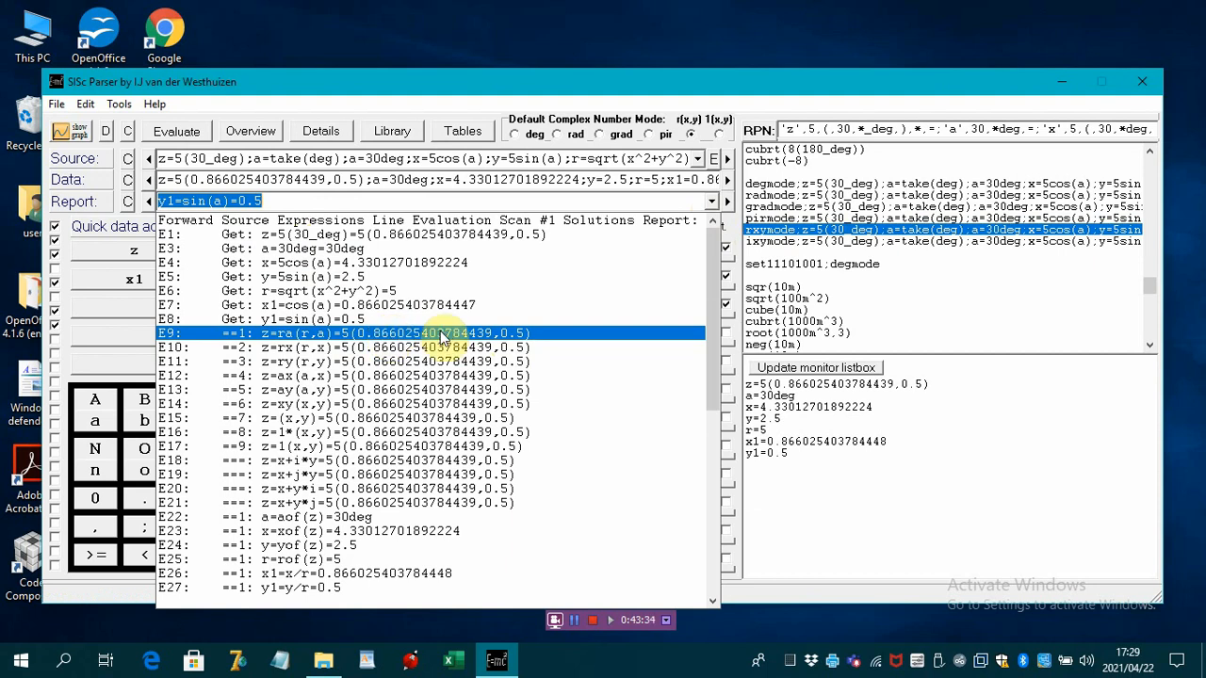
{"action": "left_click", "coordinate": [650, 262]}
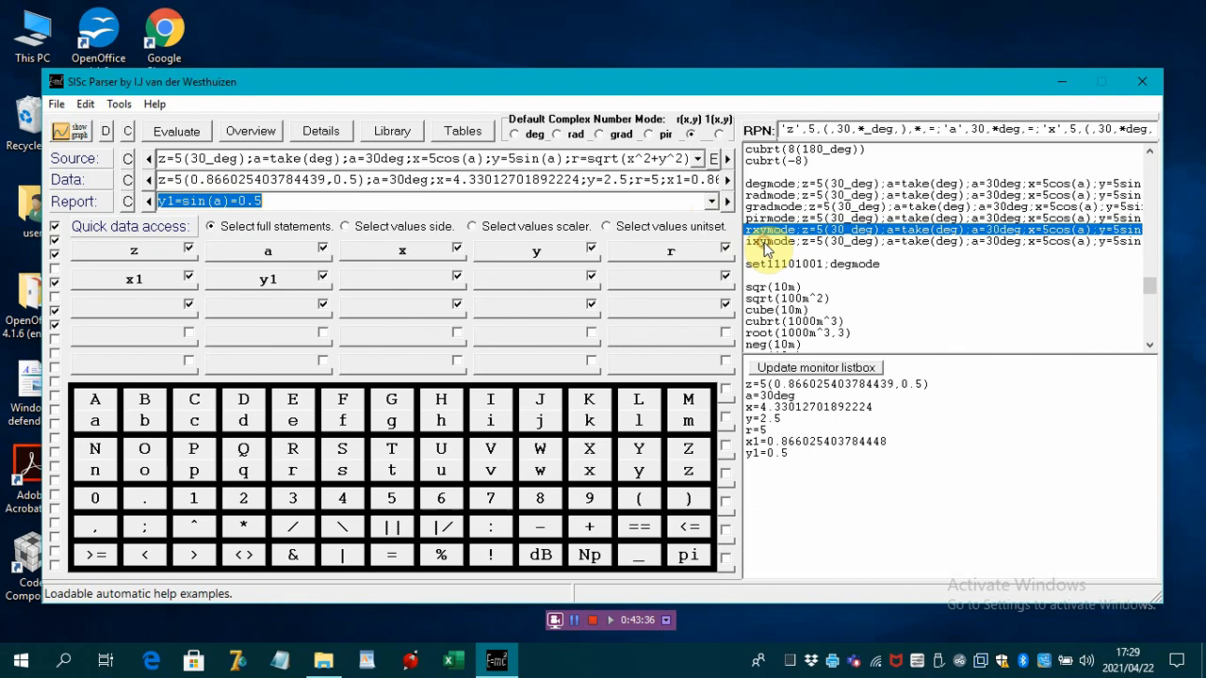
Rerun the ixymode;z=5(30_deg) example and review its full report from the solutions through to the evaluated source expressions.
{"action": "left_click", "coordinate": [766, 242]}
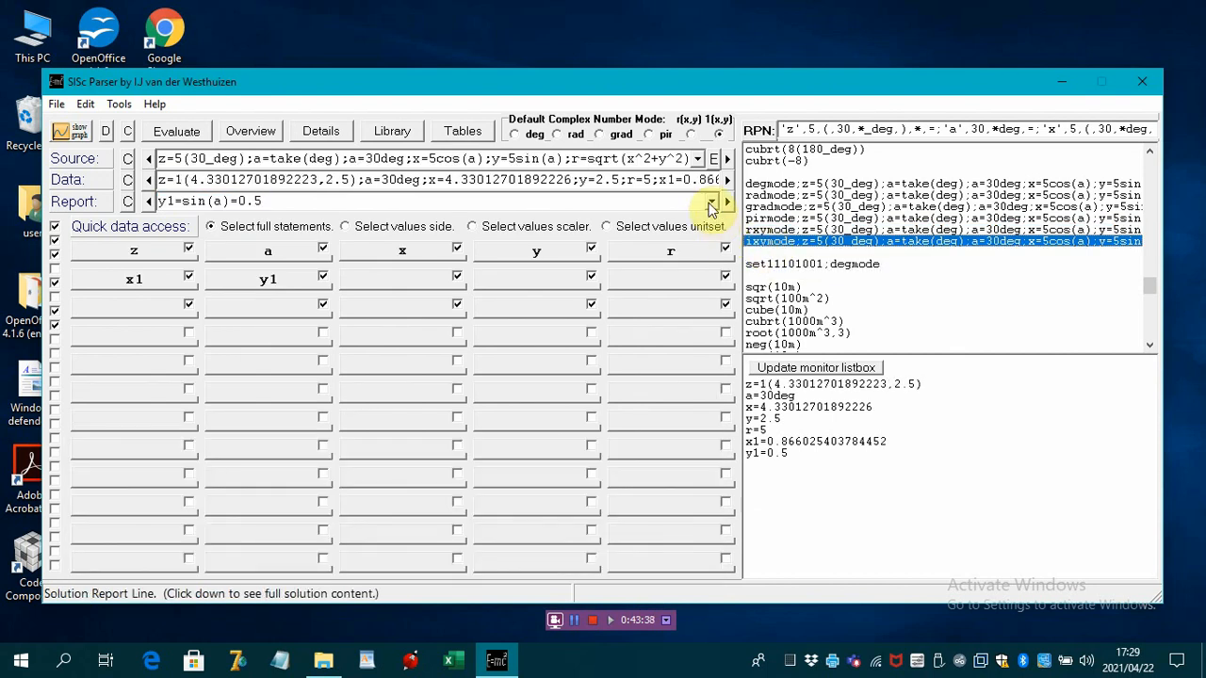
{"action": "left_click", "coordinate": [711, 201]}
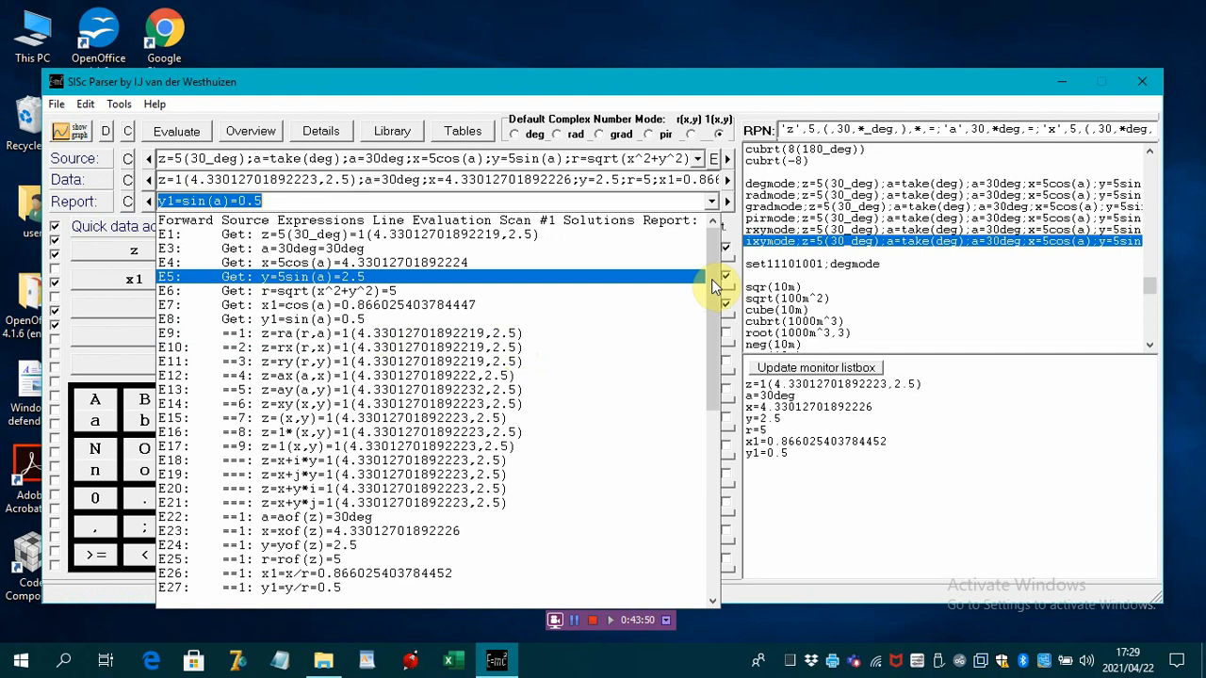
{"action": "left_click_drag", "start_coordinate": [712, 279], "coordinate": [688, 479]}
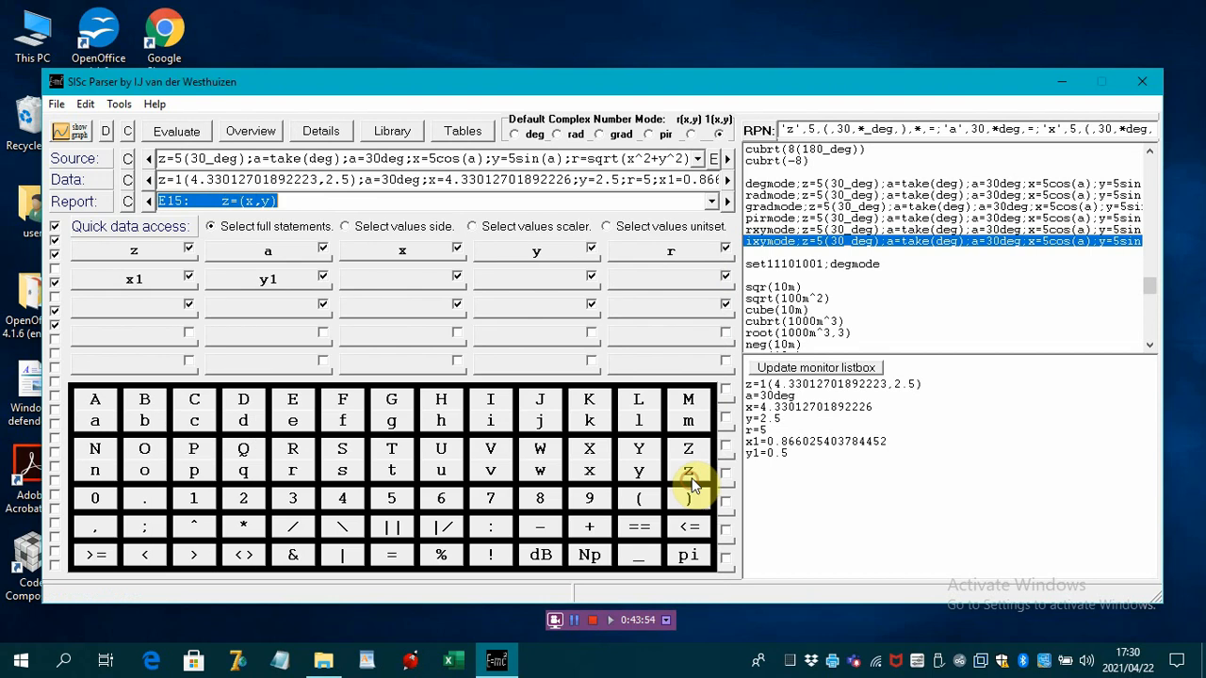
{"action": "left_click", "coordinate": [711, 201]}
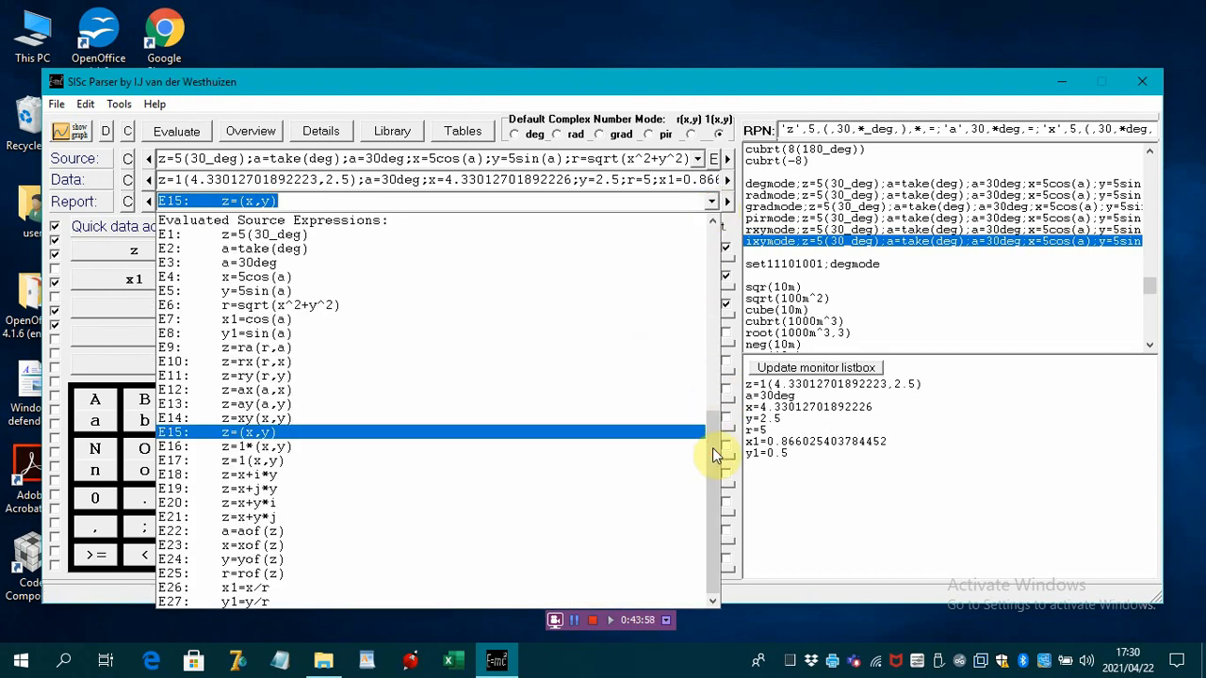
{"action": "left_click", "coordinate": [712, 456]}
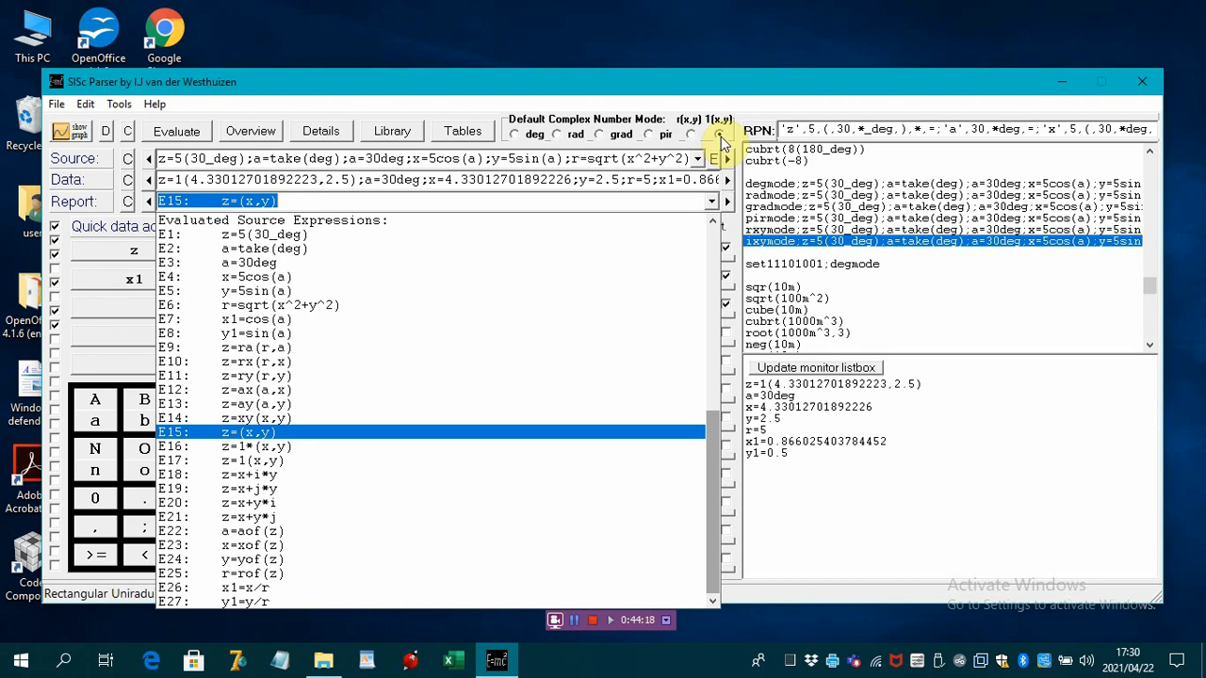
{"action": "left_click", "coordinate": [713, 202]}
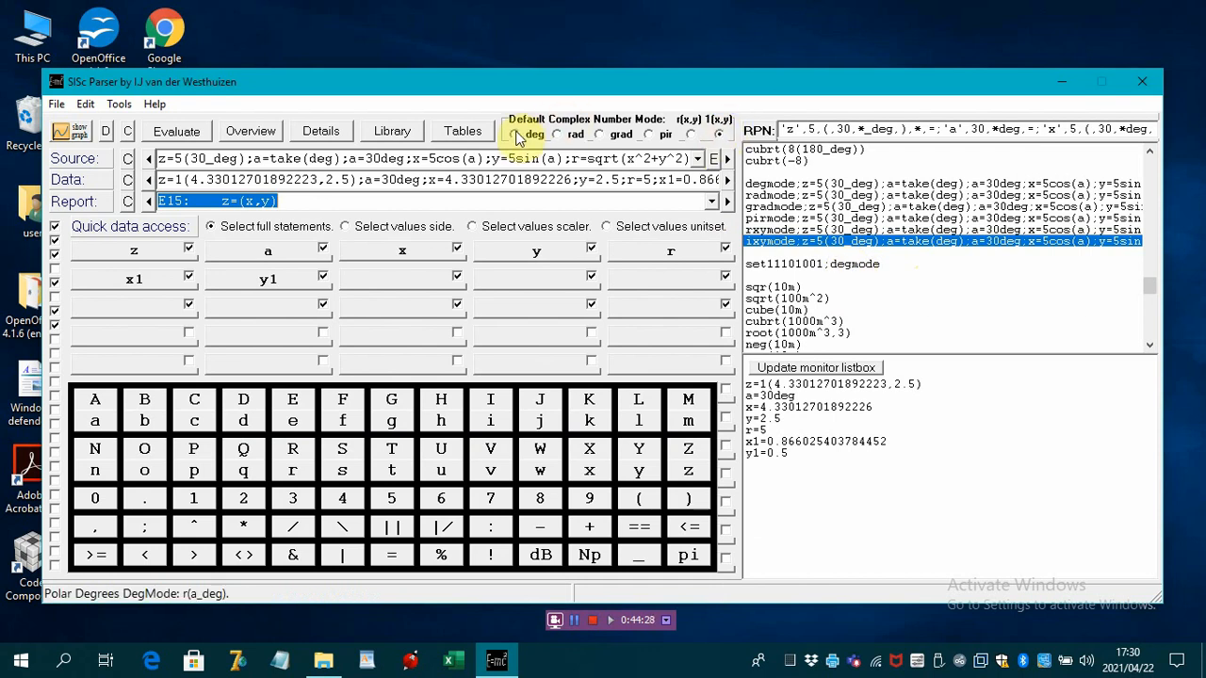
Set the default complex number mode to degrees with the set11101001;degmode example and run the sqr(10m) example.
{"action": "left_click", "coordinate": [787, 265]}
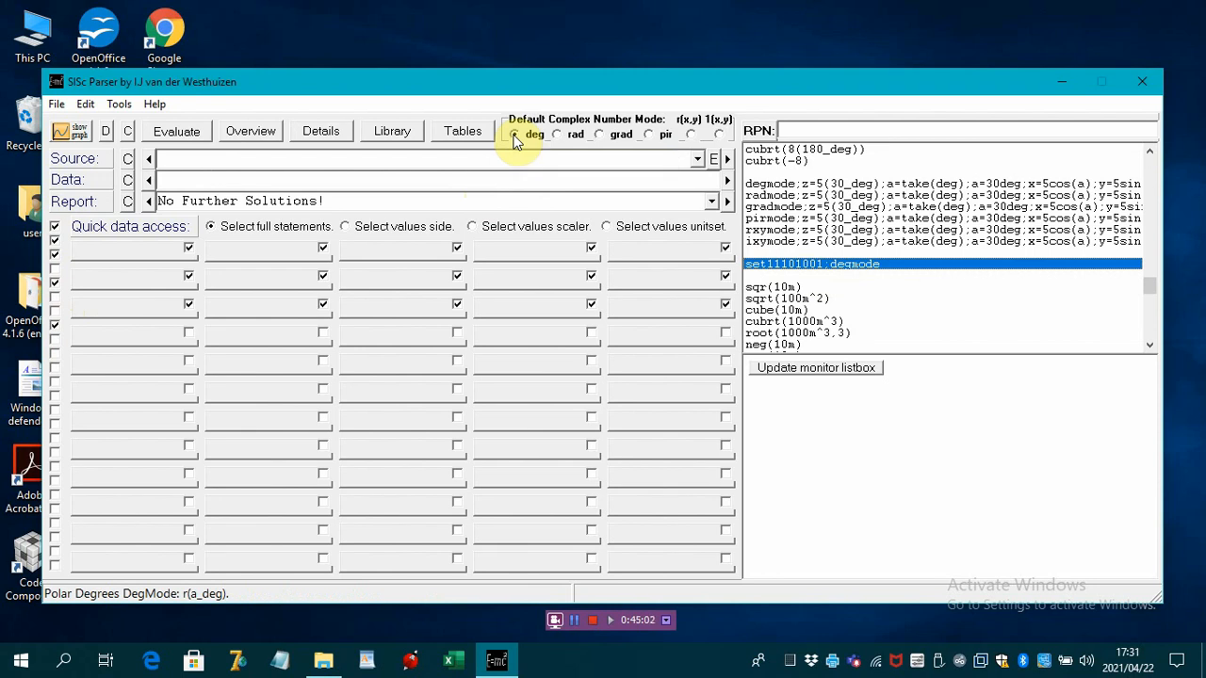
{"action": "left_click", "coordinate": [1150, 346]}
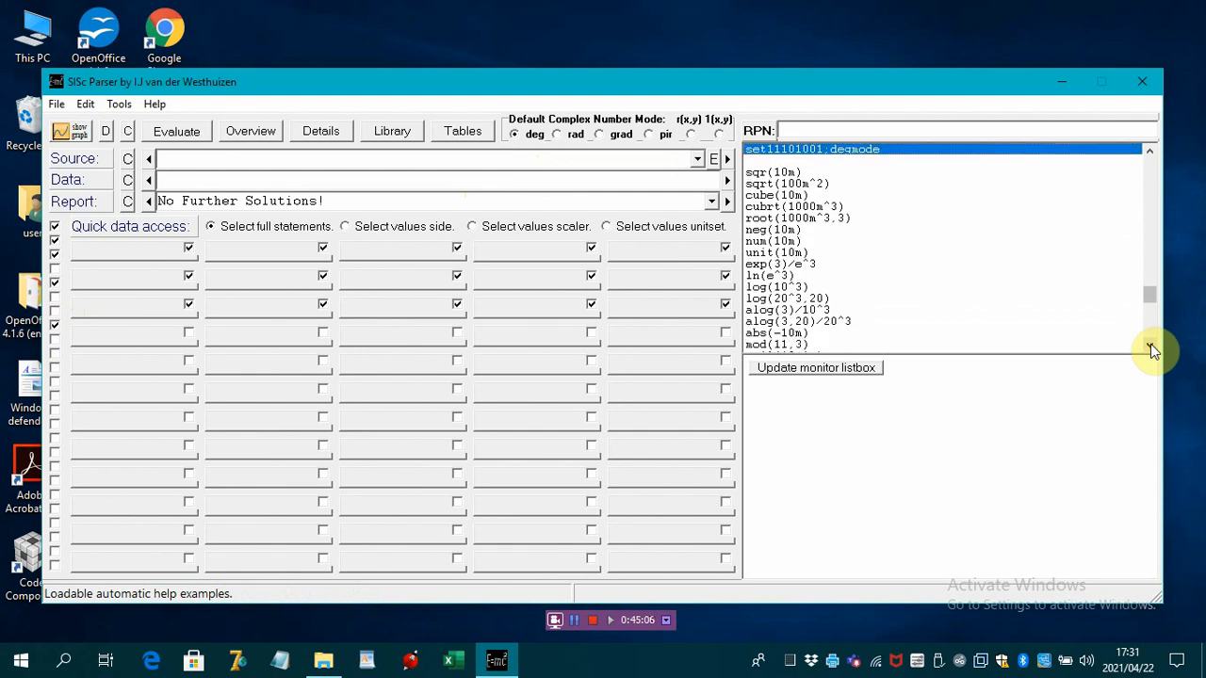
{"action": "left_click", "coordinate": [1150, 346]}
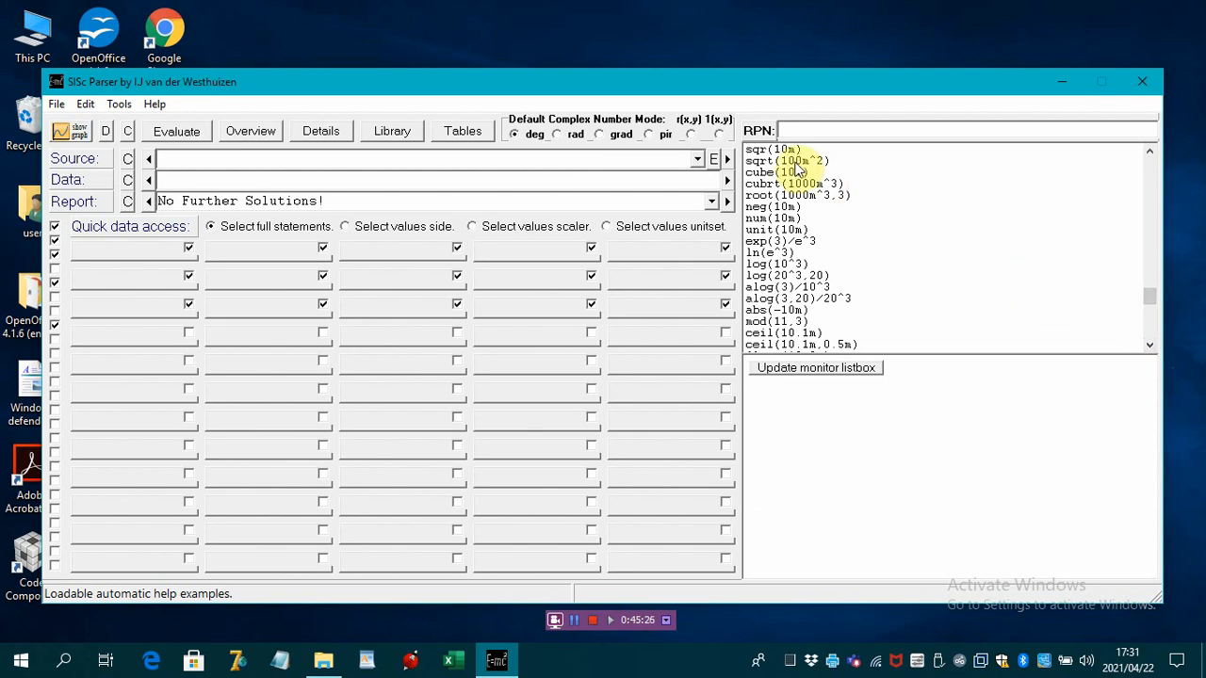
{"action": "left_click", "coordinate": [763, 151]}
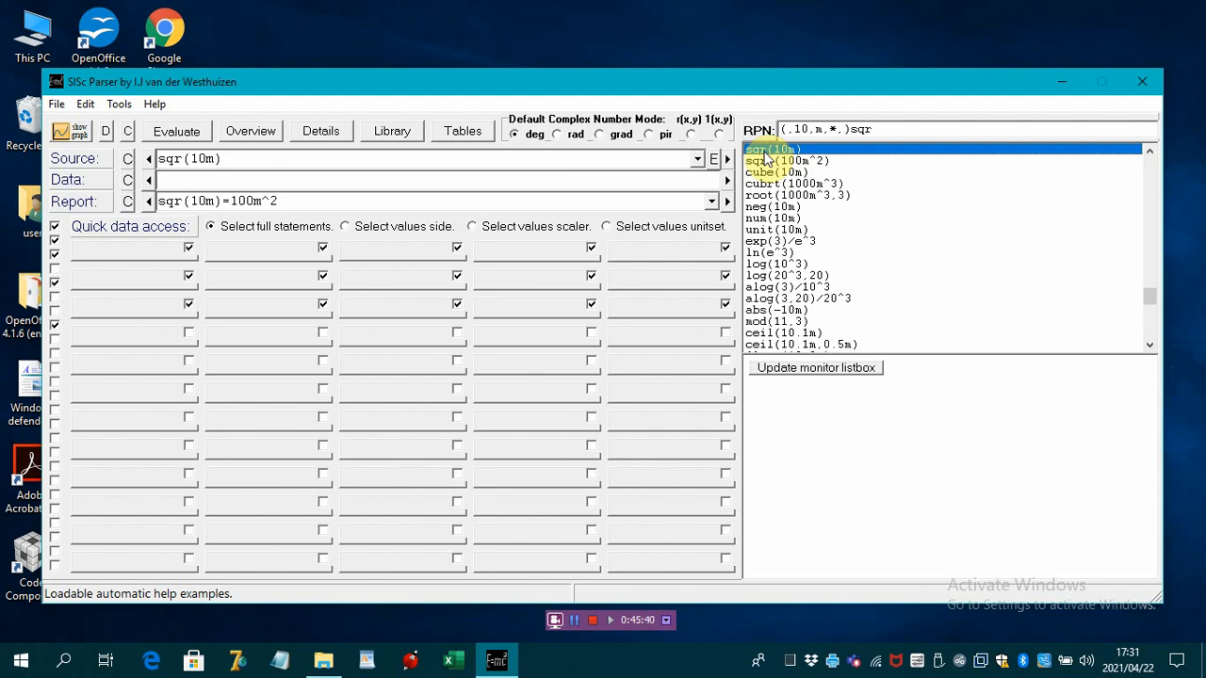
Go back up through the help examples to 2pi*3000rpm*20Nm and run it.
{"action": "key", "text": "Page_Up"}
{"action": "key", "text": "Page_Up"}
{"action": "key", "text": "Page_Up"}
{"action": "key", "text": "Page_Up"}
{"action": "key", "text": "Page_Up"}
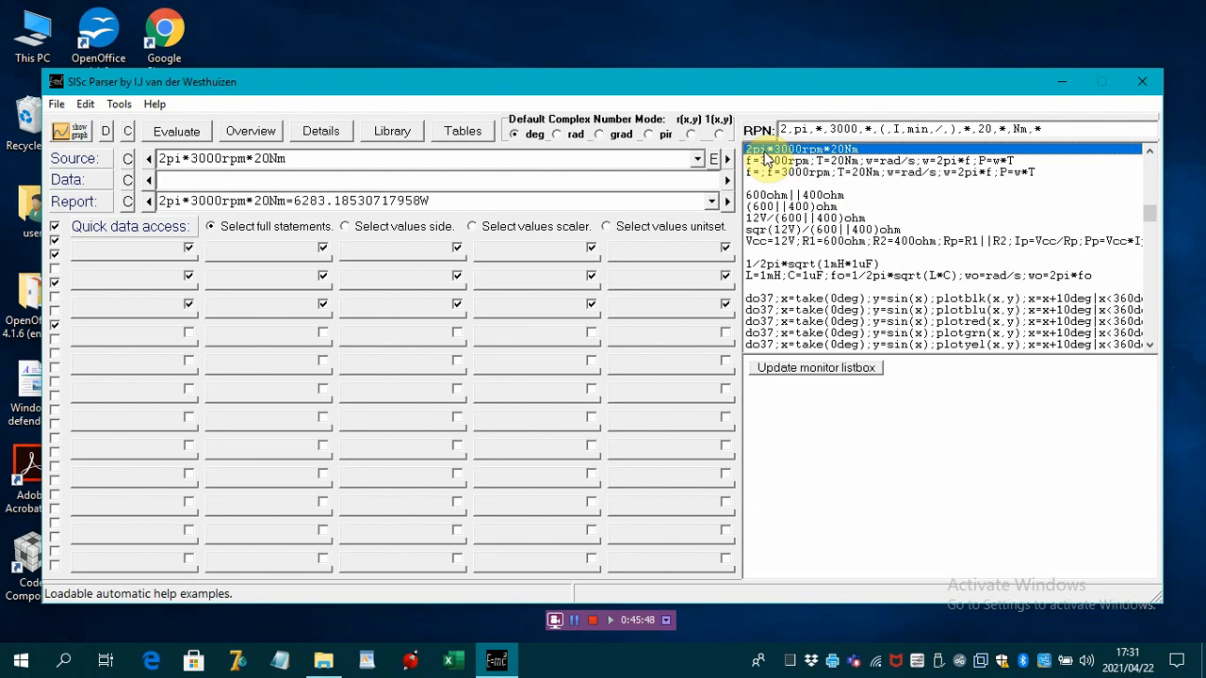
Browse the help examples from the first tutorial entries down to the do37 sine plotting and do36 examples.
{"action": "left_click", "coordinate": [1148, 154]}
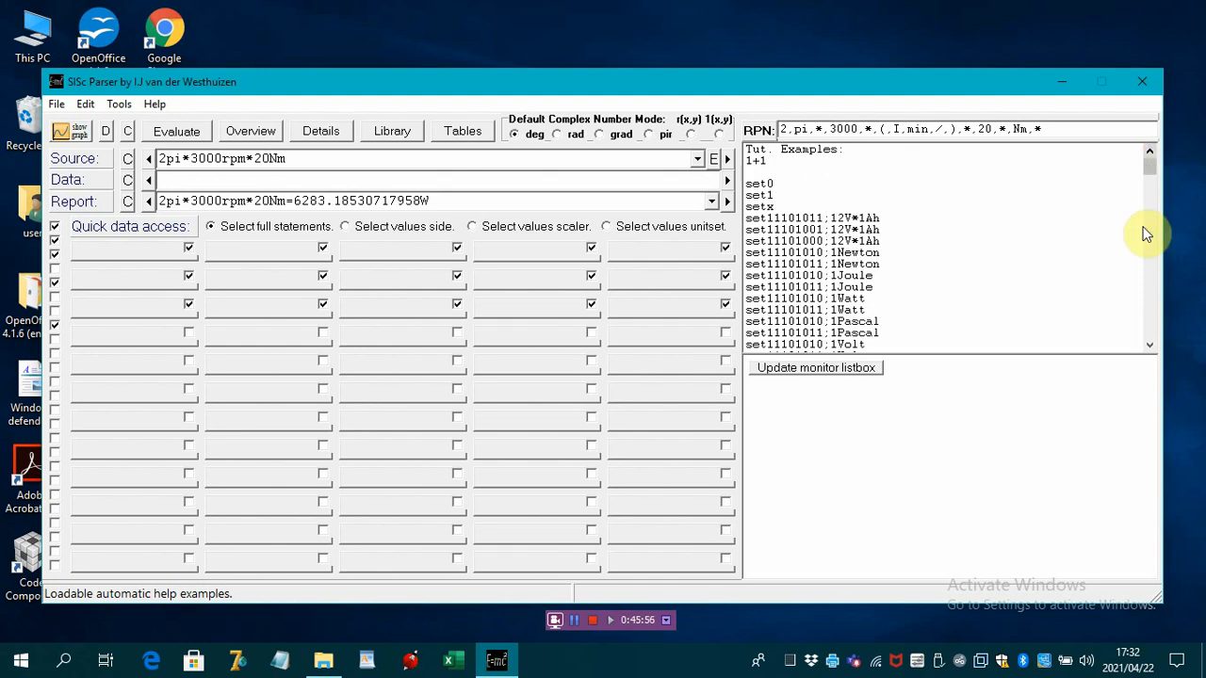
{"action": "left_click", "coordinate": [1151, 346]}
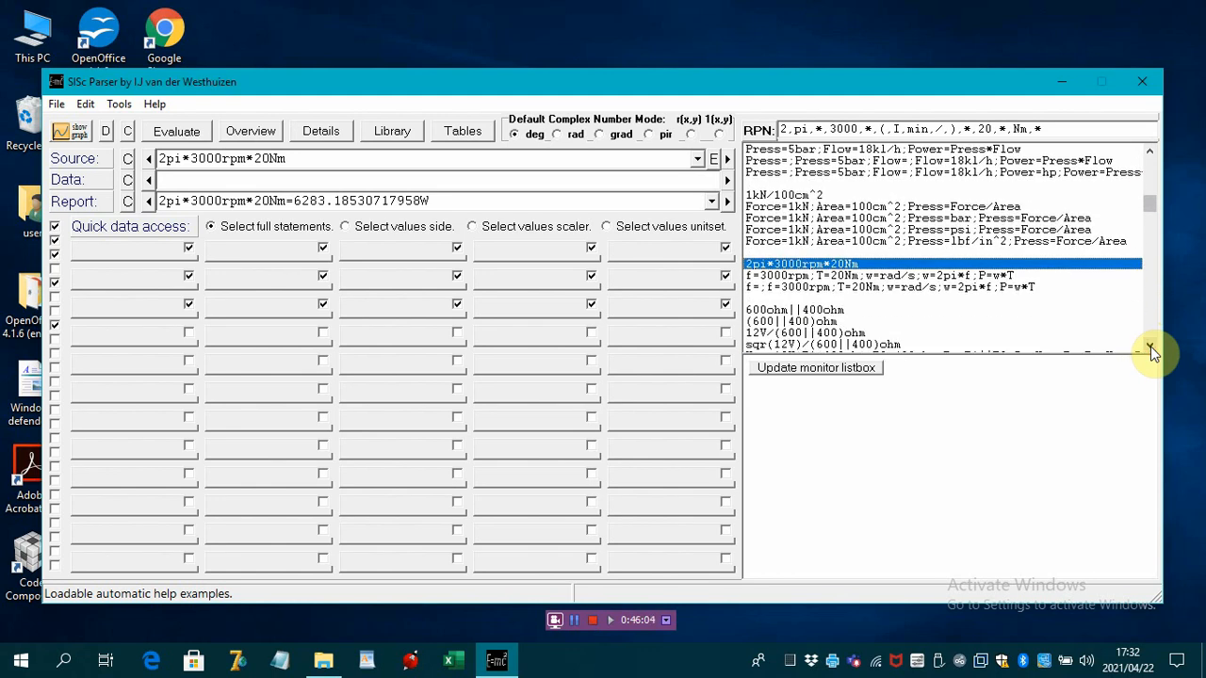
{"action": "left_click", "coordinate": [1150, 346]}
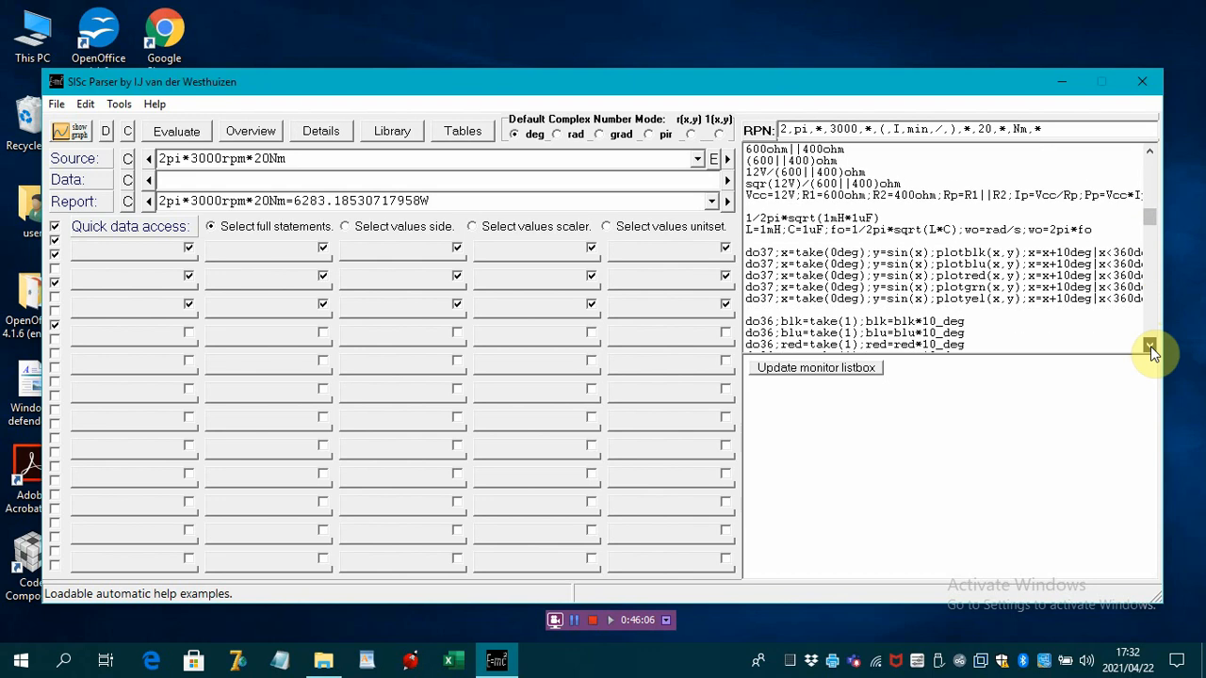
Plot the do37 sine examples from 0 to 360 degrees in black, blue, red, green and yellow, one after another.
{"action": "left_click", "coordinate": [1151, 345]}
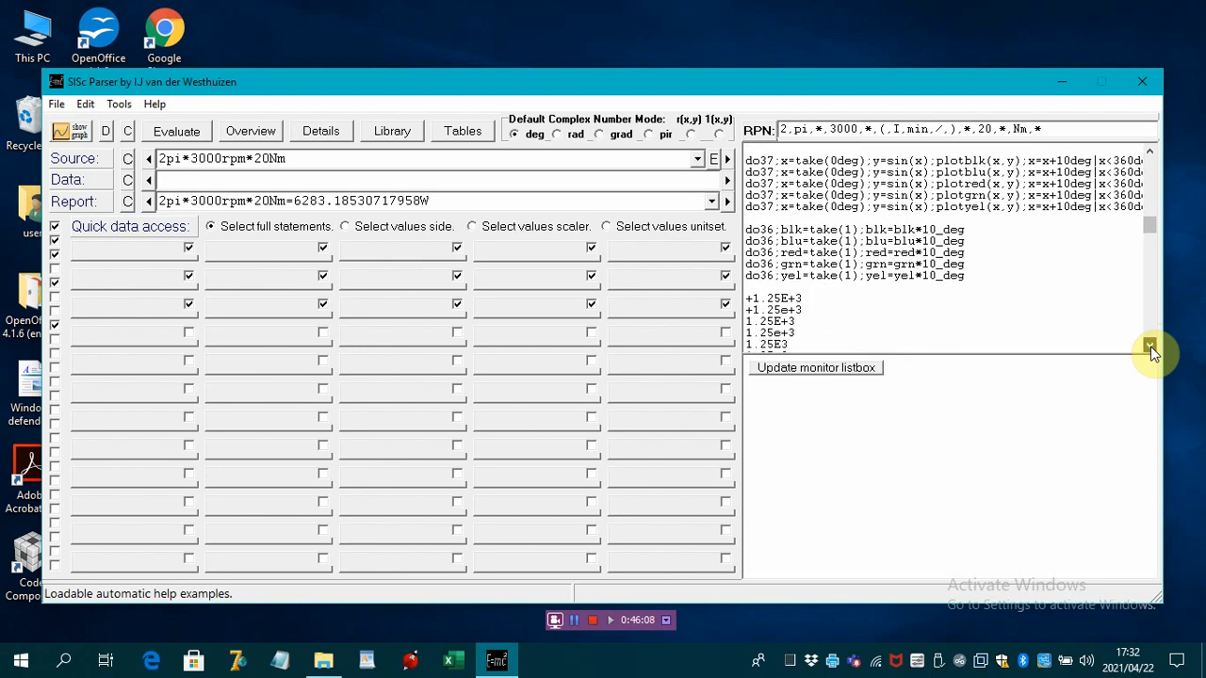
{"action": "left_click", "coordinate": [1151, 153]}
{"action": "left_click", "coordinate": [1151, 153]}
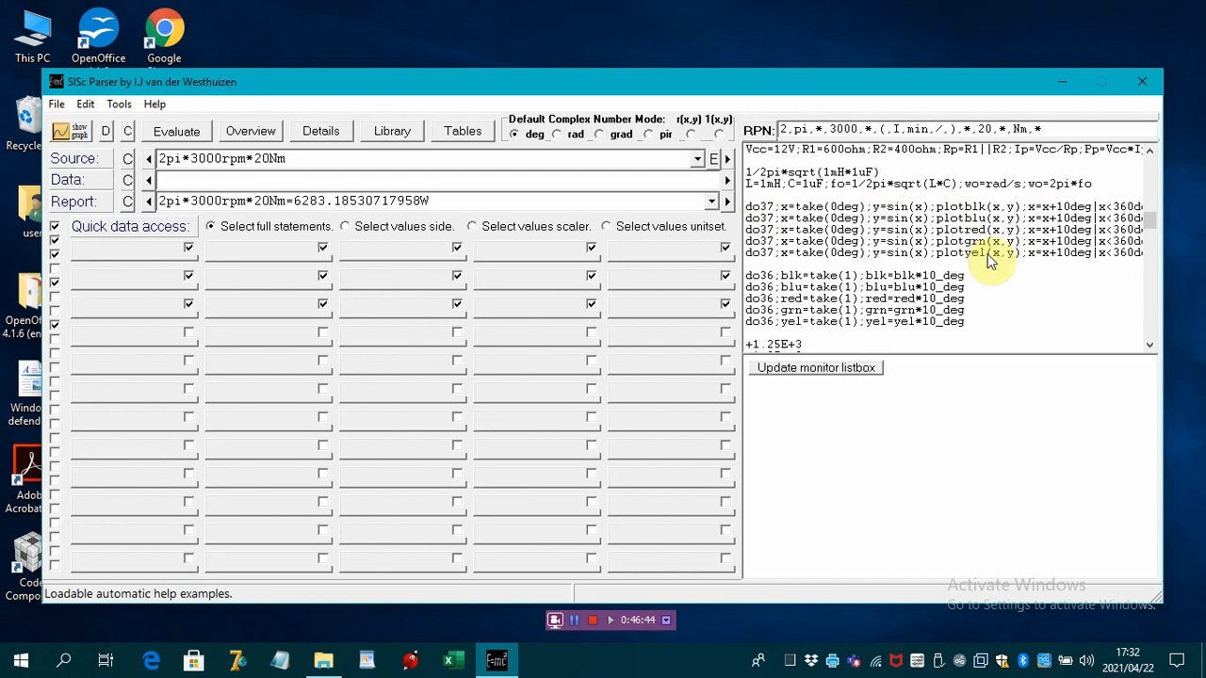
{"action": "left_click", "coordinate": [938, 209]}
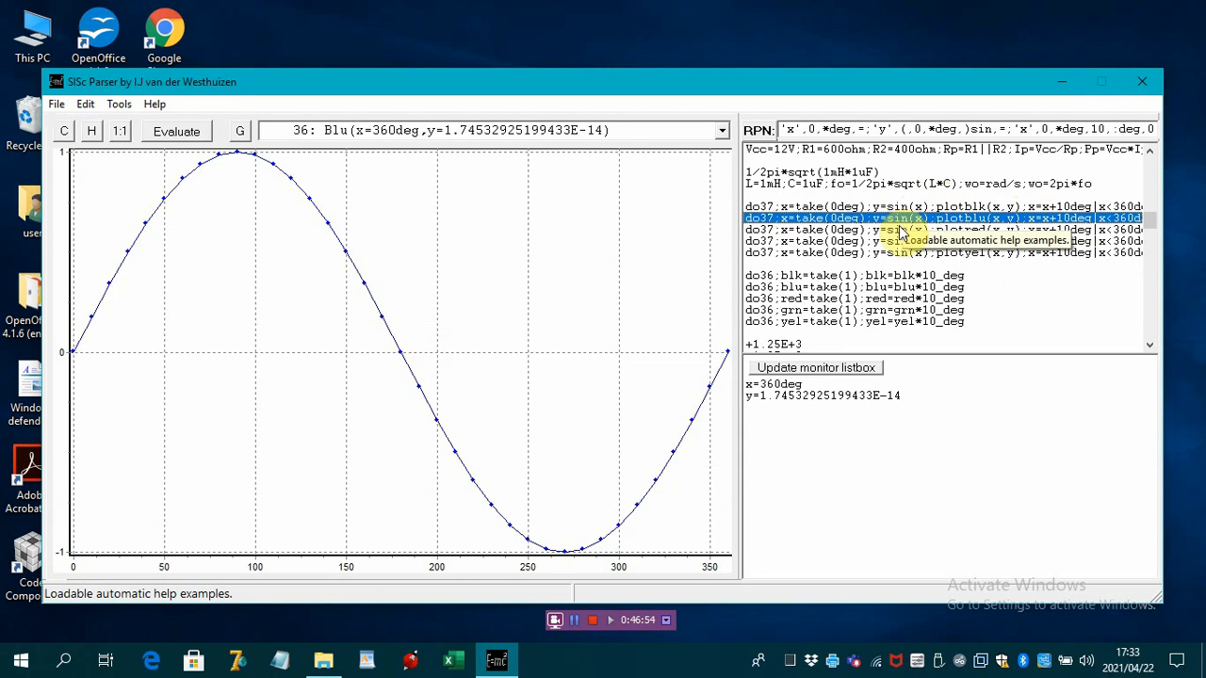
{"action": "double_click", "coordinate": [899, 230]}
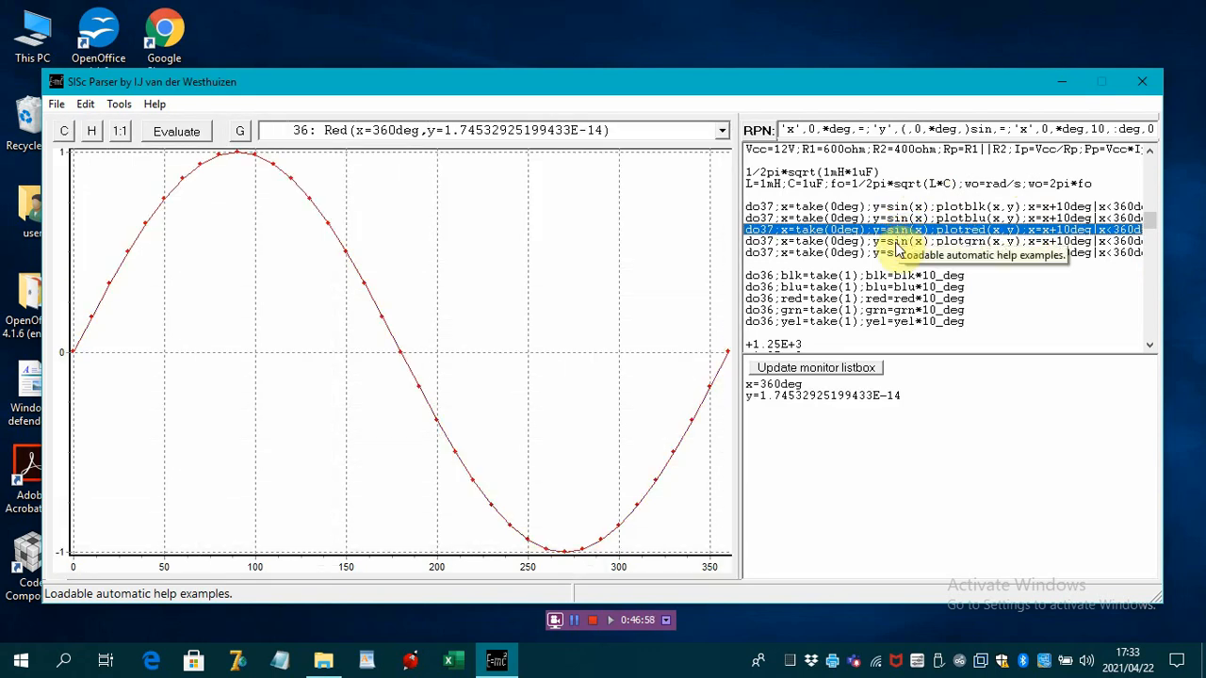
{"action": "double_click", "coordinate": [898, 242]}
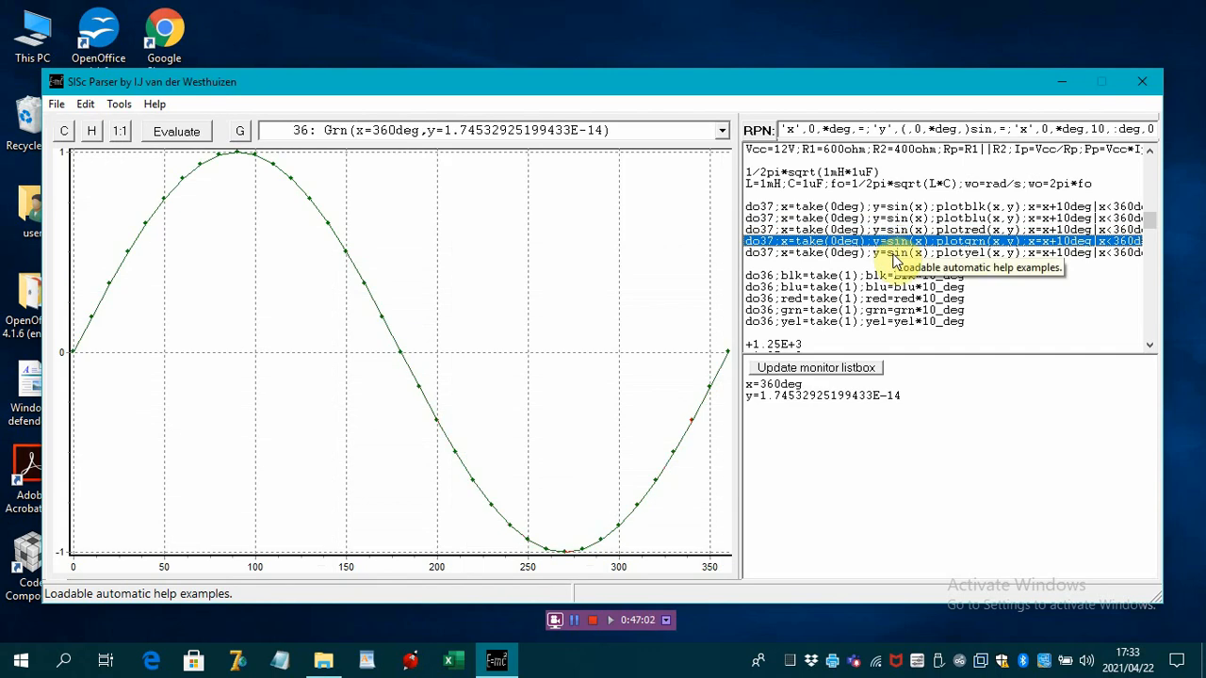
{"action": "double_click", "coordinate": [895, 253]}
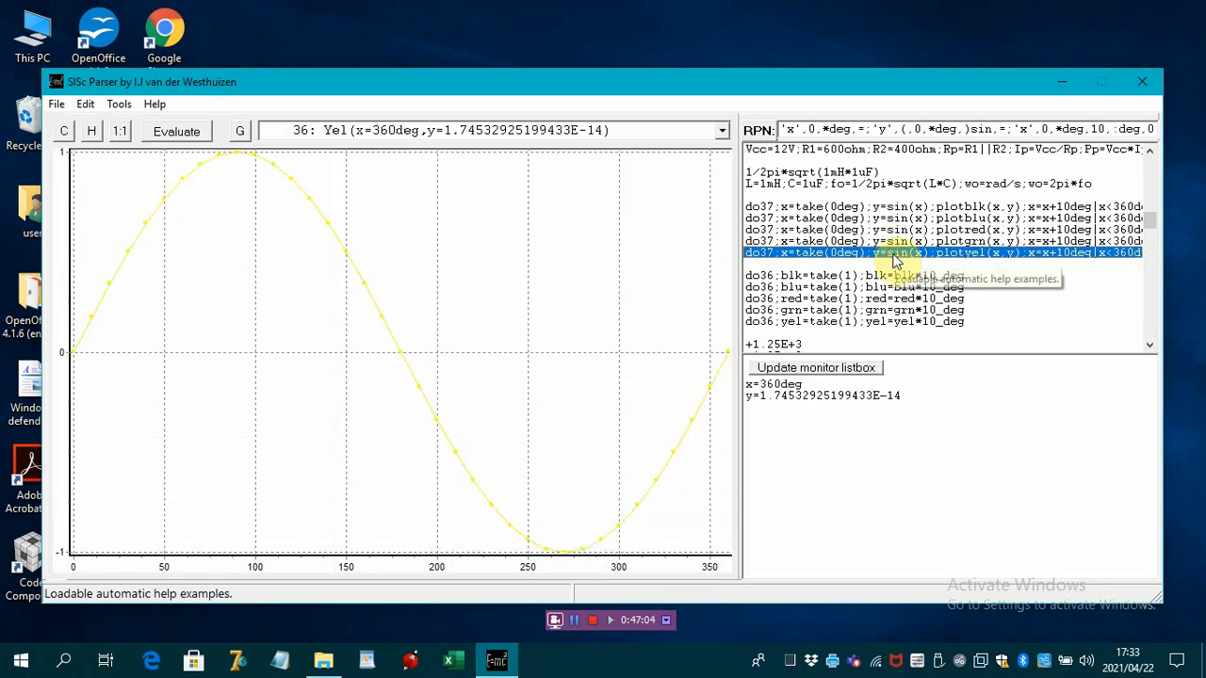
Plot the black do36 circle example (blk=blk*10_deg) and switch the graph to 1:1 cubic scaling.
{"action": "double_click", "coordinate": [890, 277]}
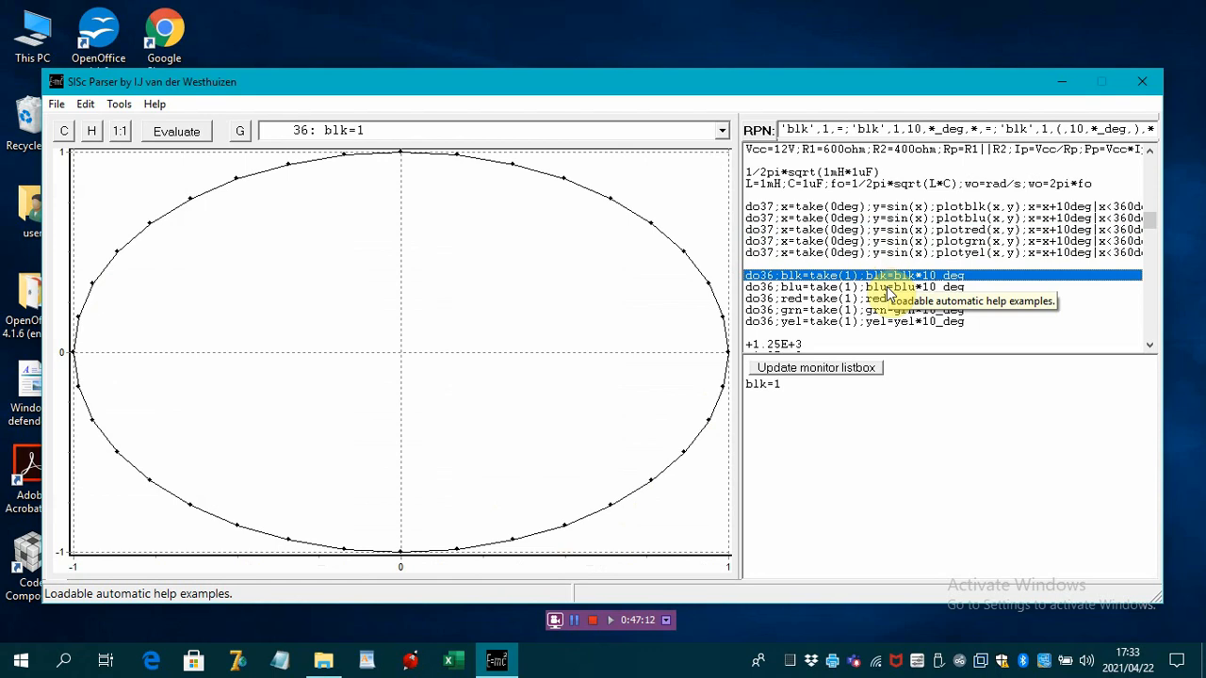
{"action": "left_click", "coordinate": [119, 132]}
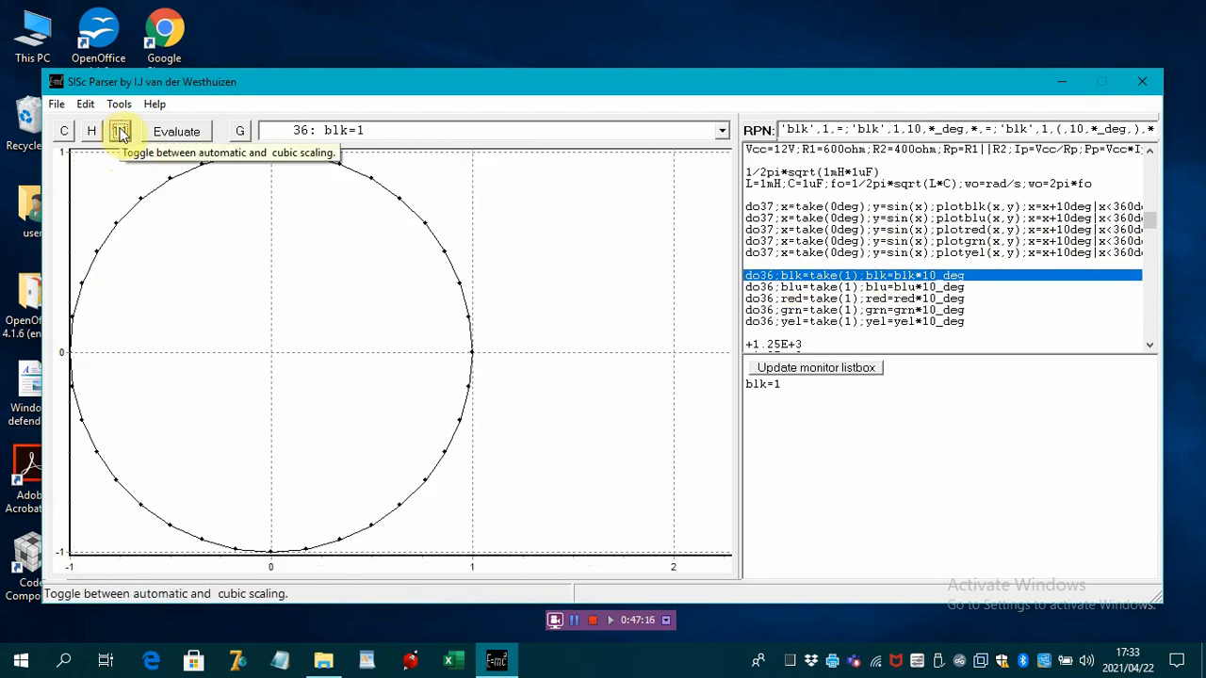
{"action": "left_click", "coordinate": [119, 132]}
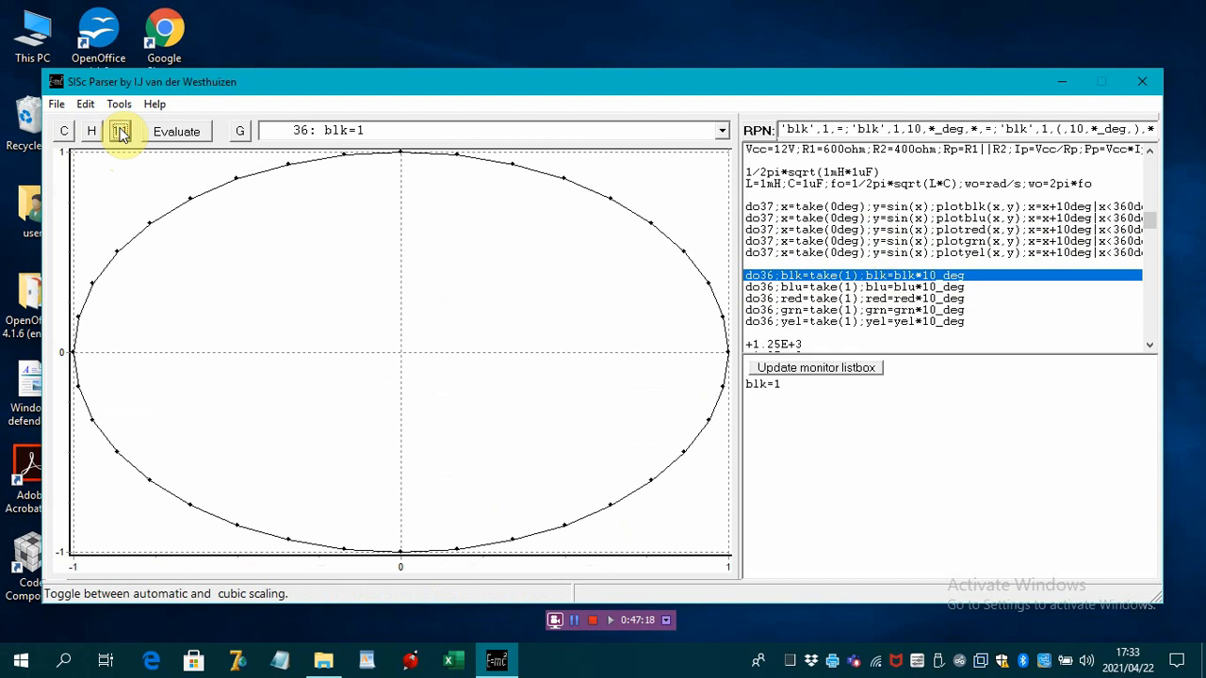
{"action": "left_click", "coordinate": [119, 132]}
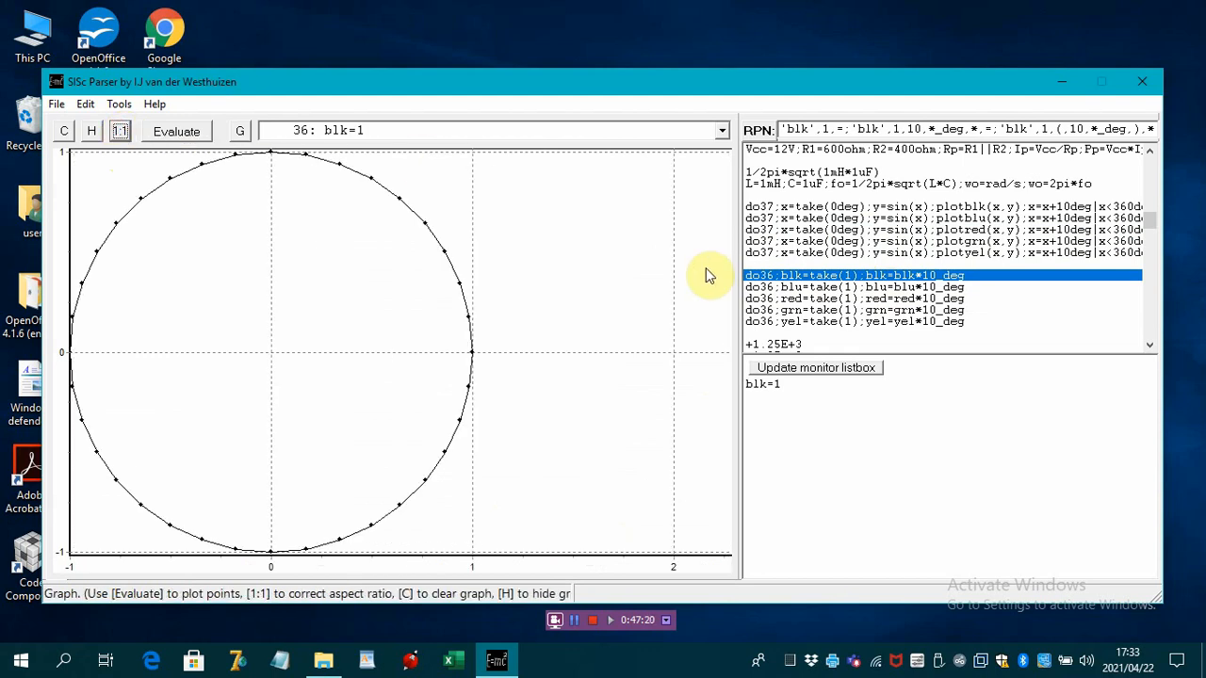
Plot the do36 circle examples in blue, red, green and yellow, one after another.
{"action": "left_click", "coordinate": [799, 289]}
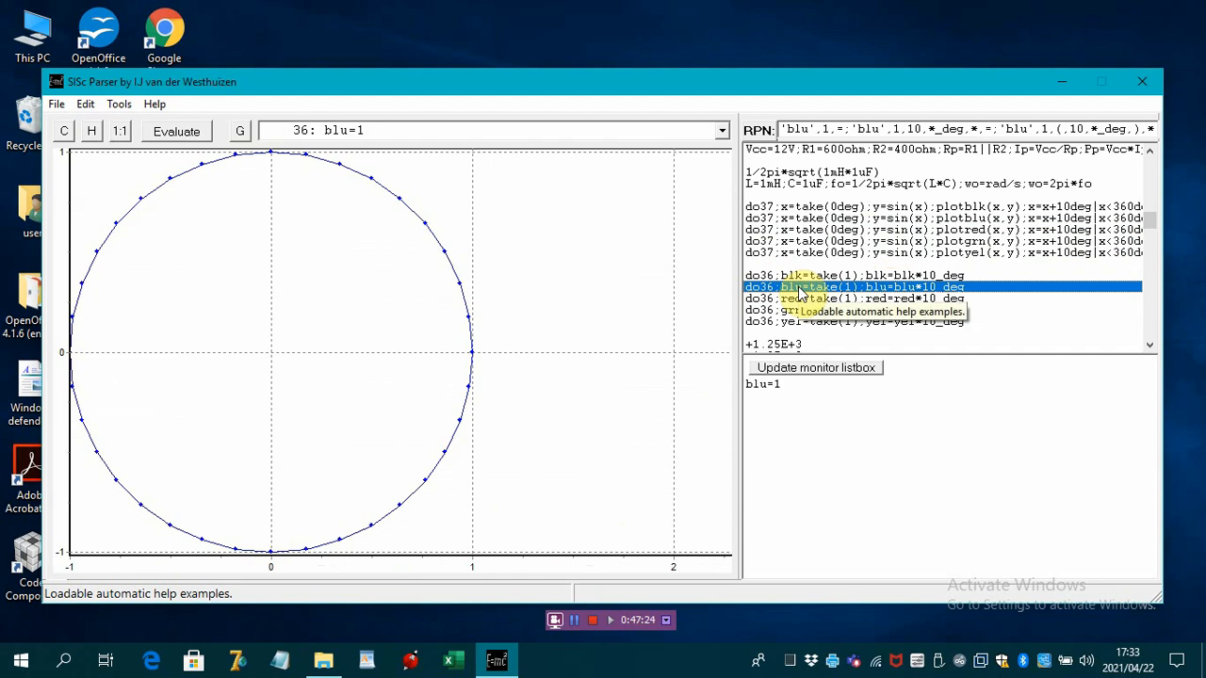
{"action": "left_click", "coordinate": [798, 300]}
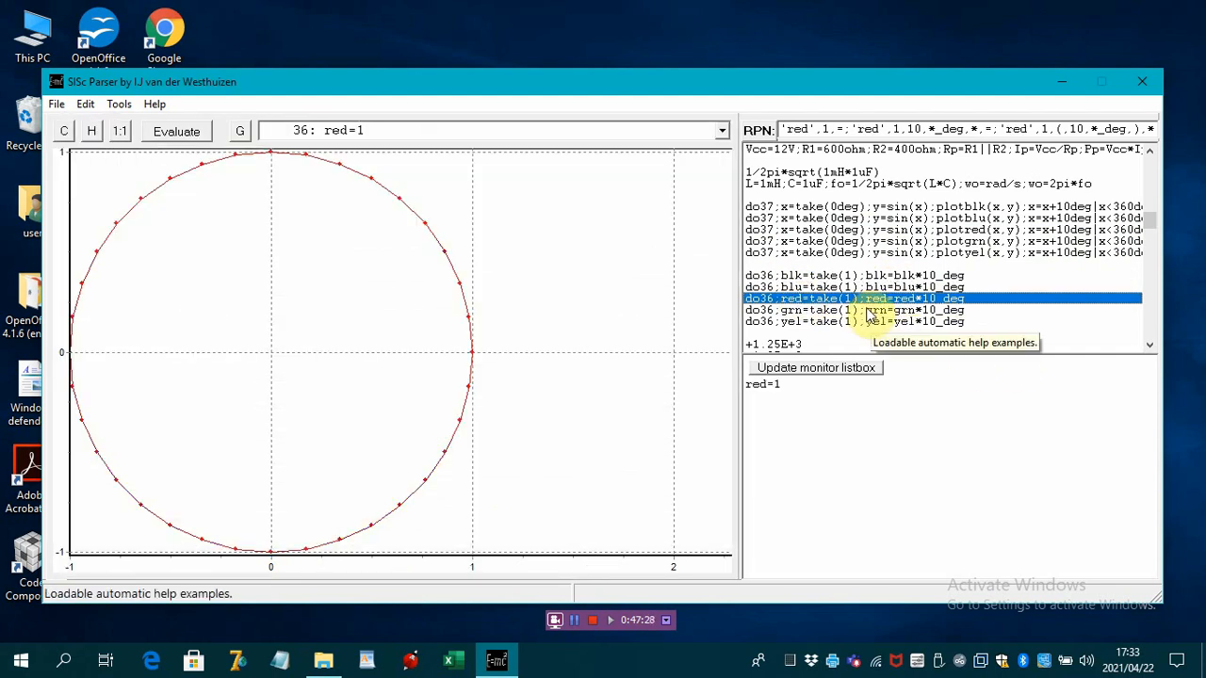
{"action": "left_click", "coordinate": [867, 312]}
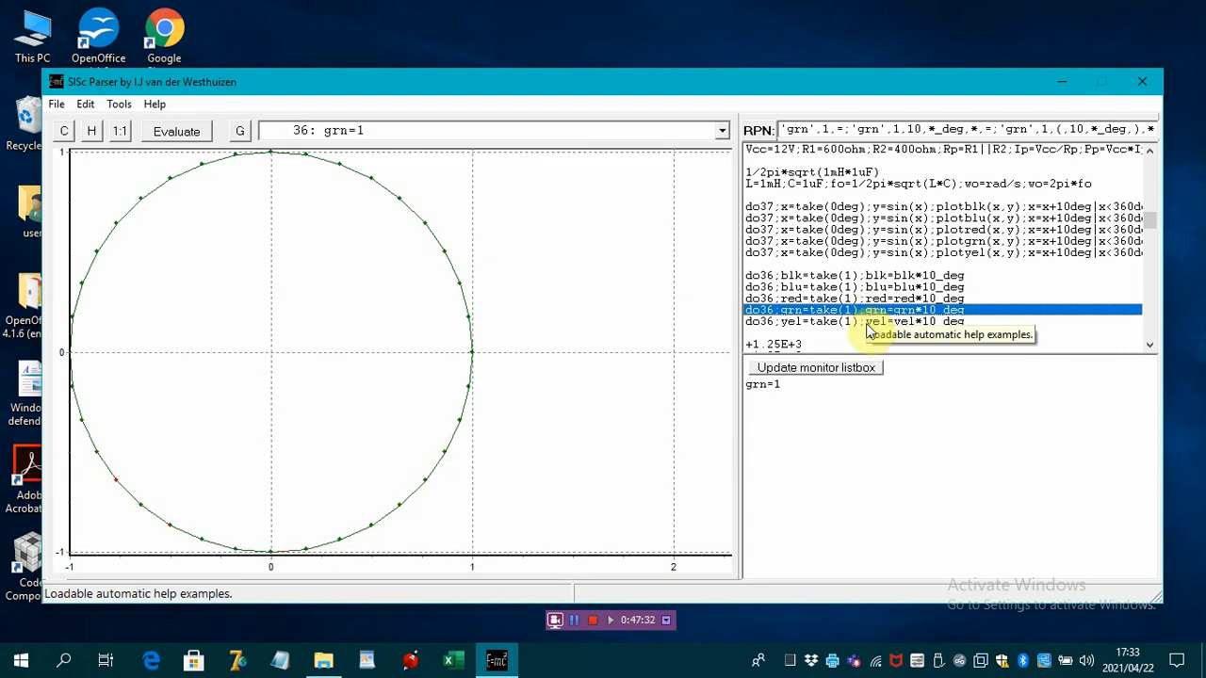
{"action": "left_click", "coordinate": [868, 323]}
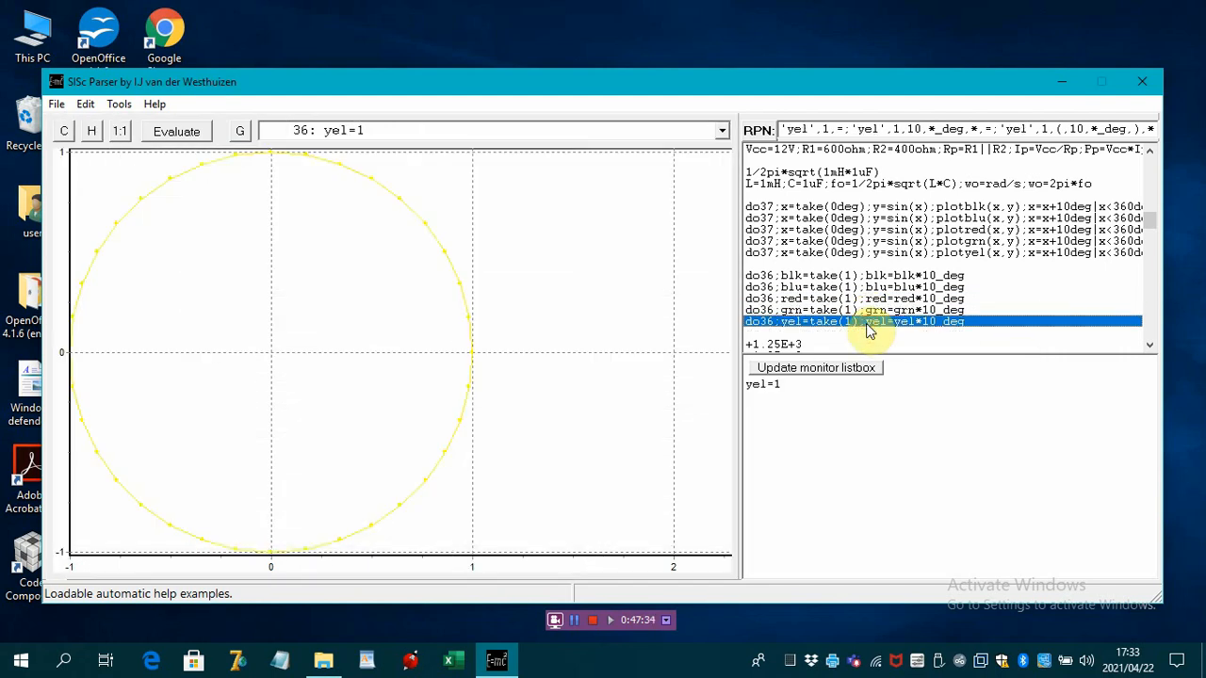
Review the list of plotted yellow circle points from entry 0 through entry 36.
{"action": "left_click", "coordinate": [722, 131]}
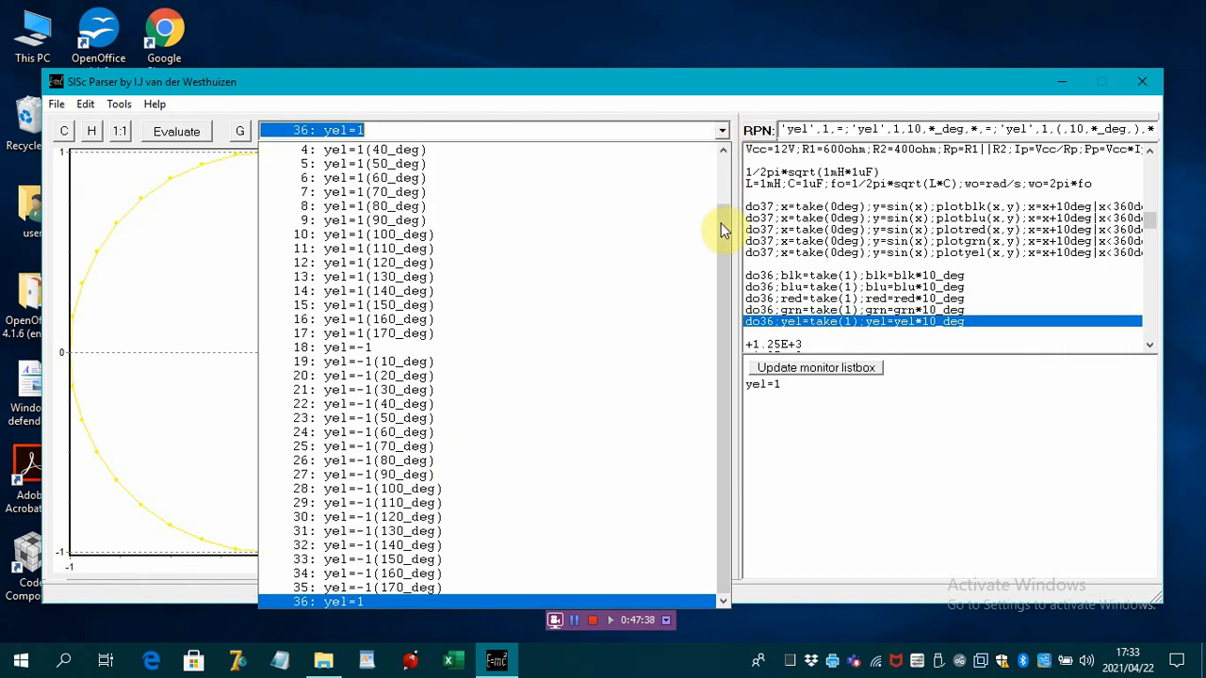
{"action": "left_click_drag", "start_coordinate": [721, 223], "coordinate": [722, 175]}
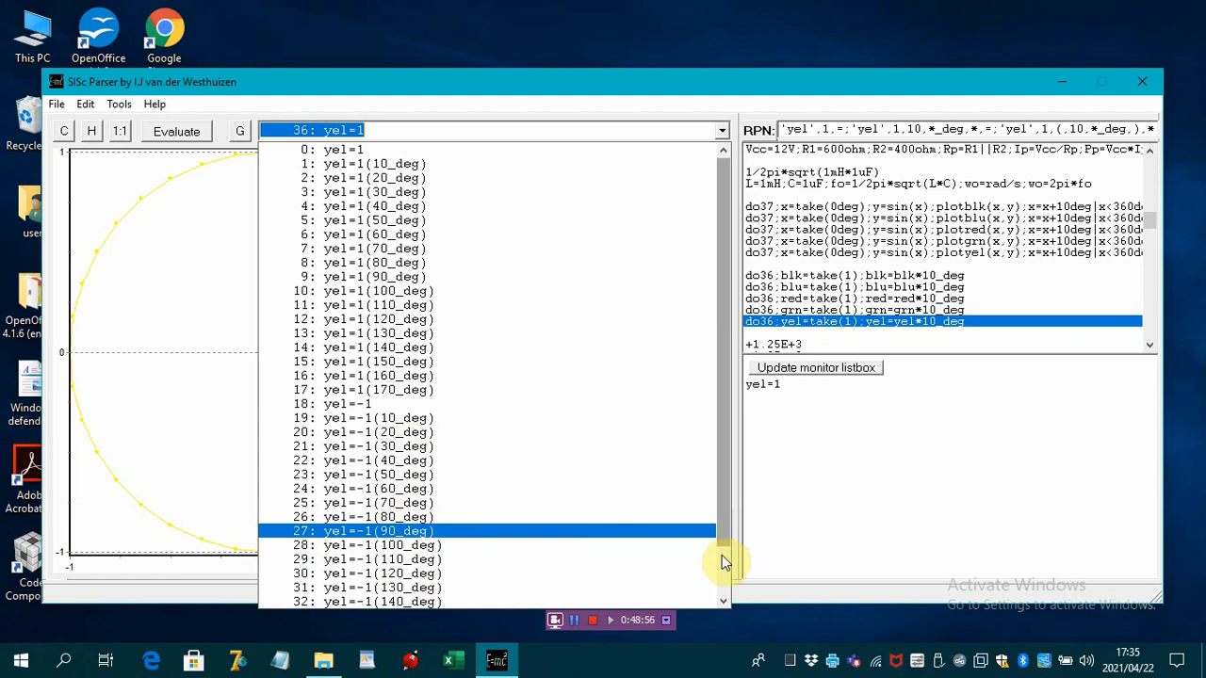
{"action": "scroll", "coordinate": [720, 580], "scroll_direction": "down", "scroll_amount": 1}
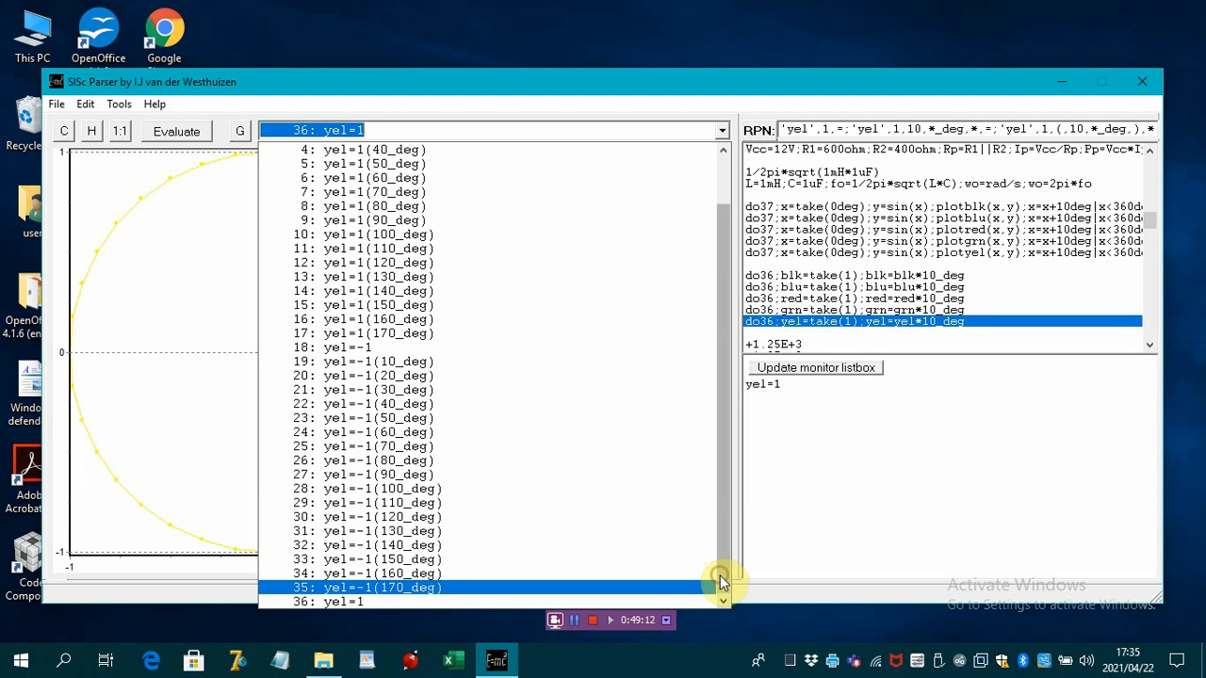
{"action": "left_click", "coordinate": [399, 601]}
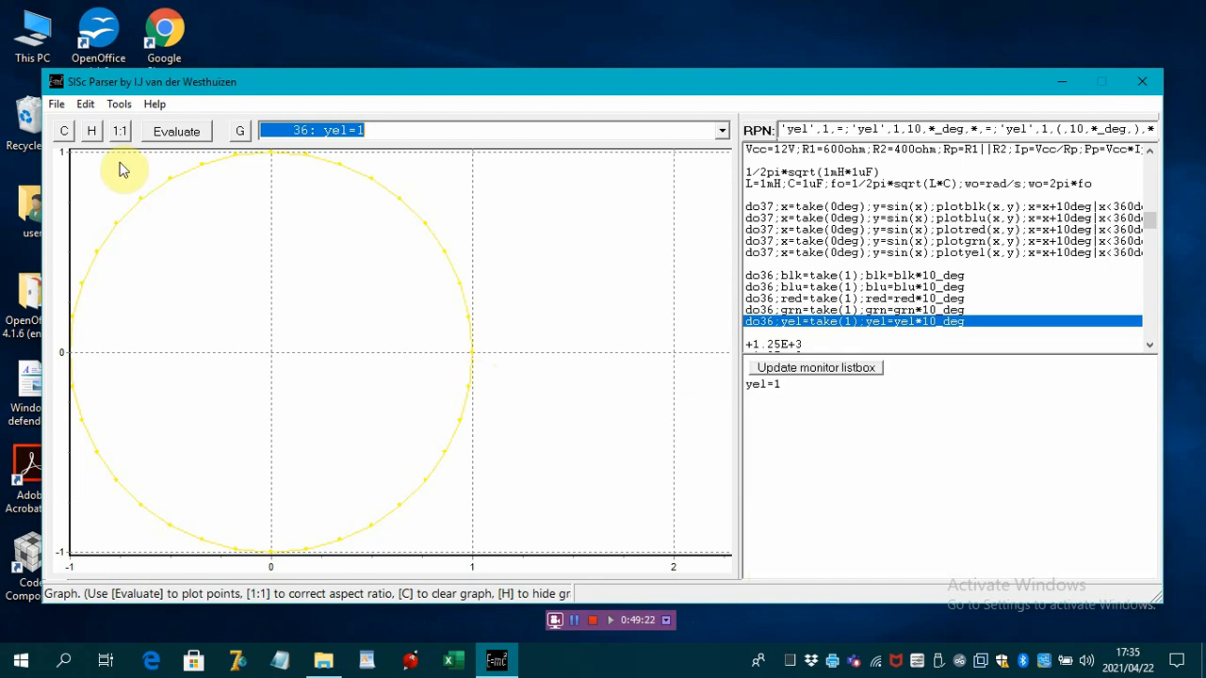
Clear the plotted graph and hide it to return to the calculator view.
{"action": "left_click", "coordinate": [91, 133]}
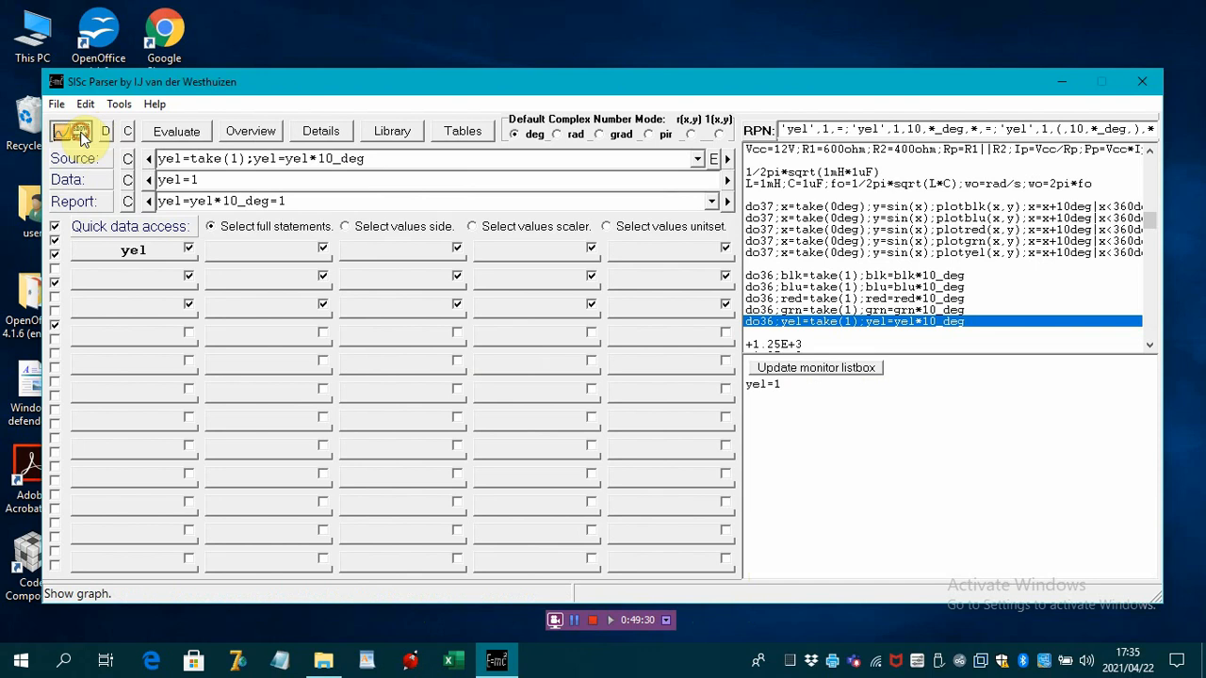
{"action": "left_click", "coordinate": [82, 136]}
{"action": "left_click", "coordinate": [66, 132]}
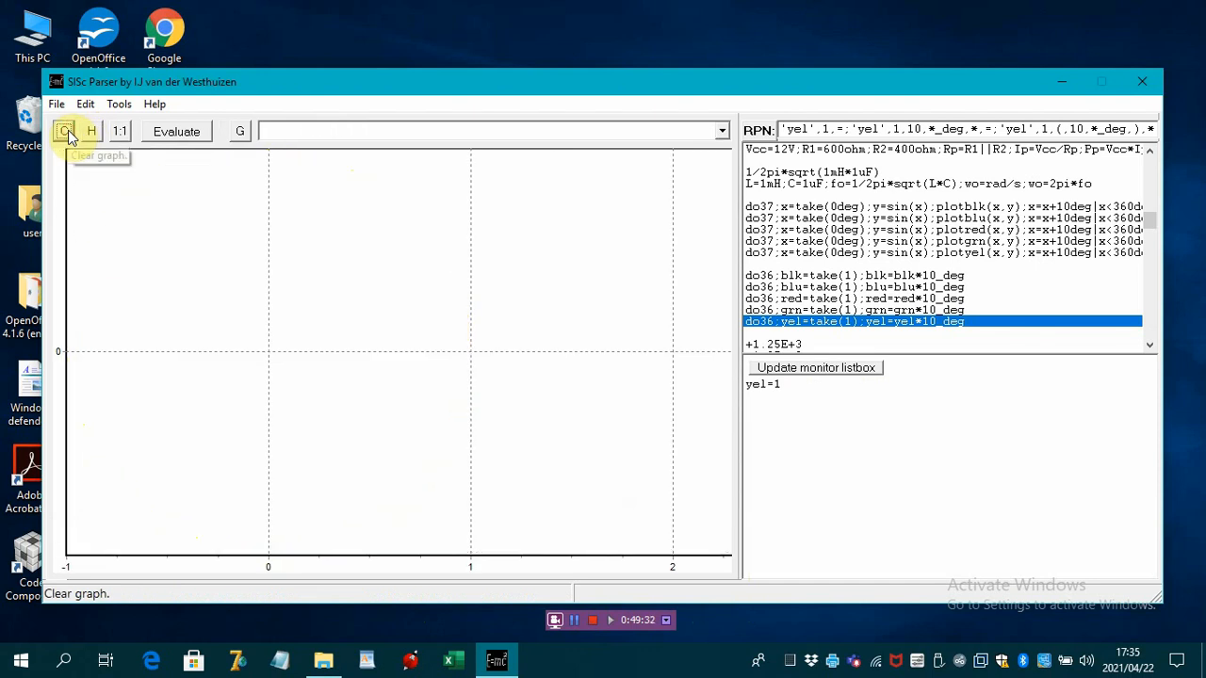
{"action": "left_click", "coordinate": [92, 132]}
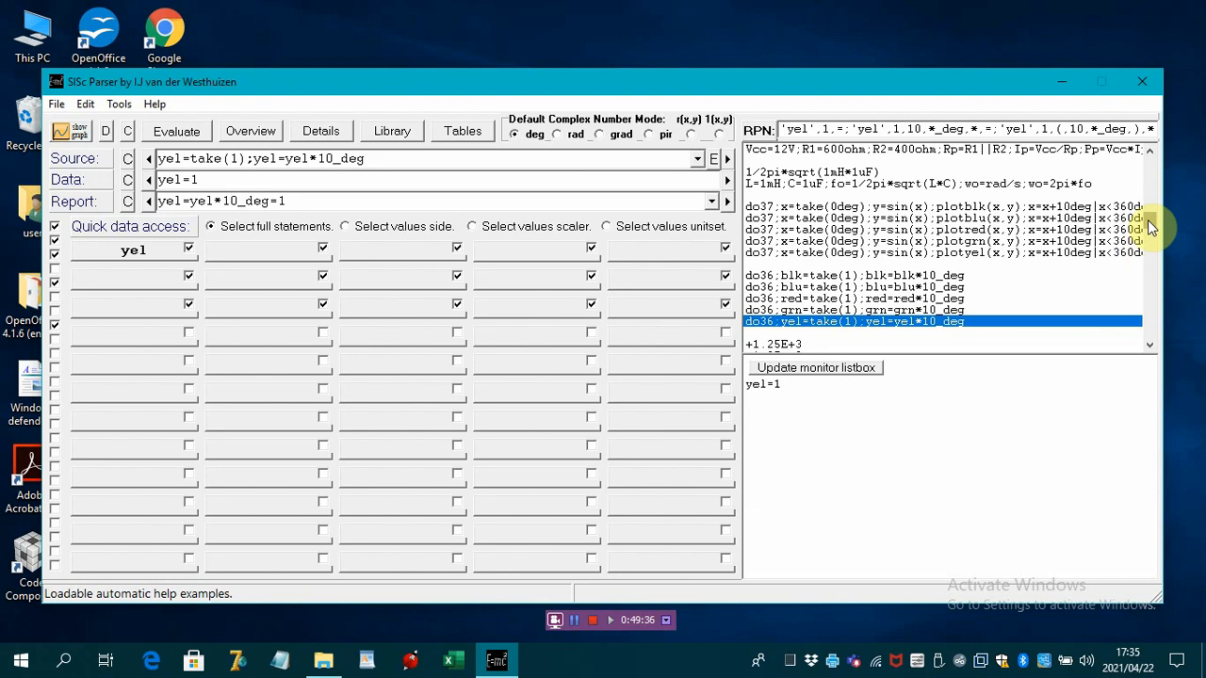
Evaluate the scientific notation example +1.25E+3 from the tutorial examples.
{"action": "mouse_move", "coordinate": [1148, 220]}
{"action": "left_mouse_down"}
{"action": "mouse_move", "coordinate": [1150, 248]}
{"action": "mouse_move", "coordinate": [1150, 163]}
{"action": "mouse_move", "coordinate": [1136, 275]}
{"action": "mouse_move", "coordinate": [1142, 236]}
{"action": "left_mouse_up"}
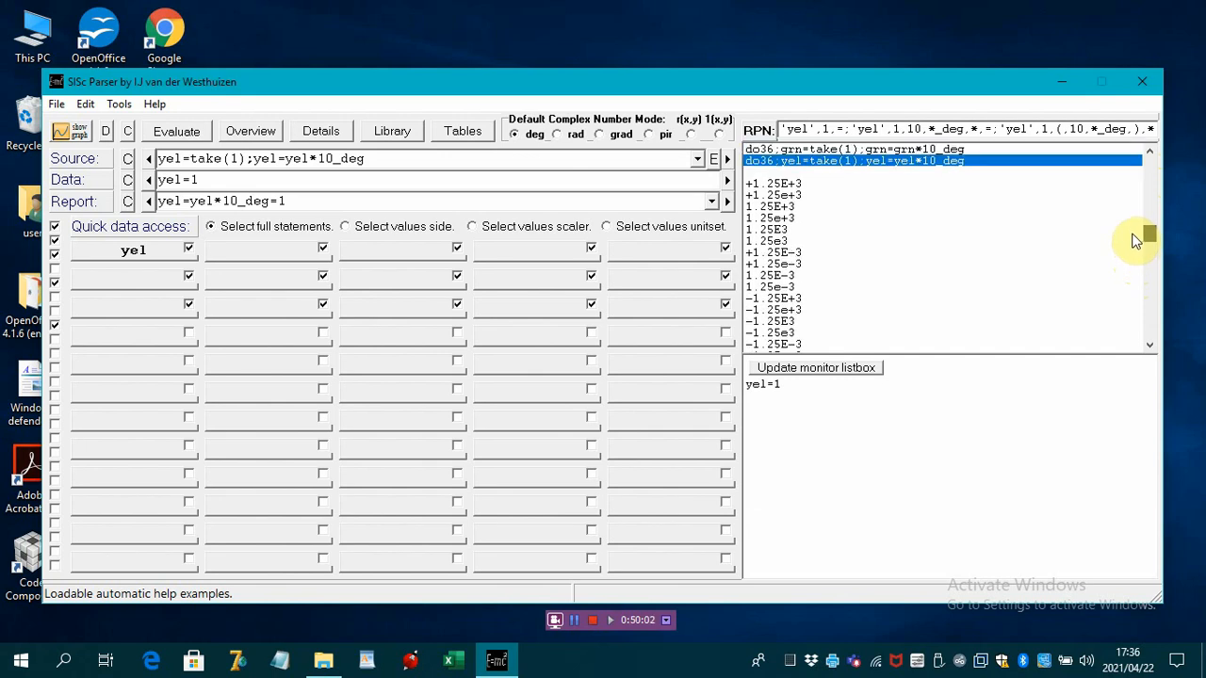
{"action": "left_click", "coordinate": [785, 184]}
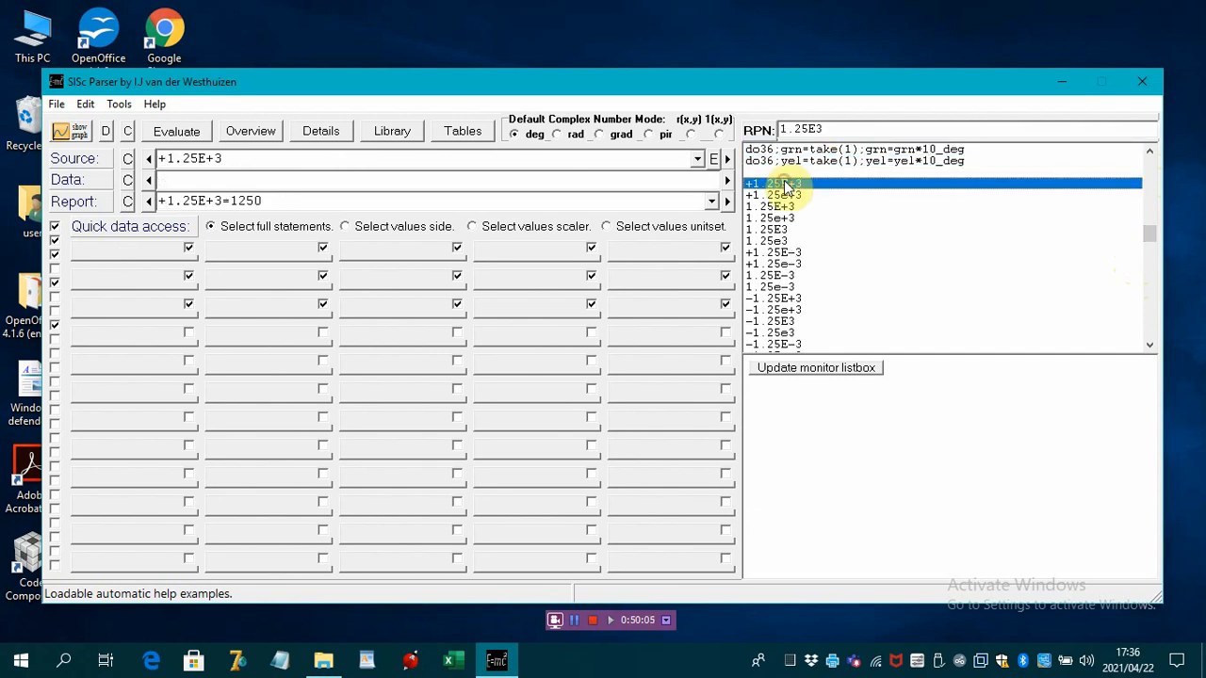
{"action": "left_click", "coordinate": [1150, 150]}
{"action": "left_click", "coordinate": [1150, 150]}
{"action": "left_click", "coordinate": [1150, 150]}
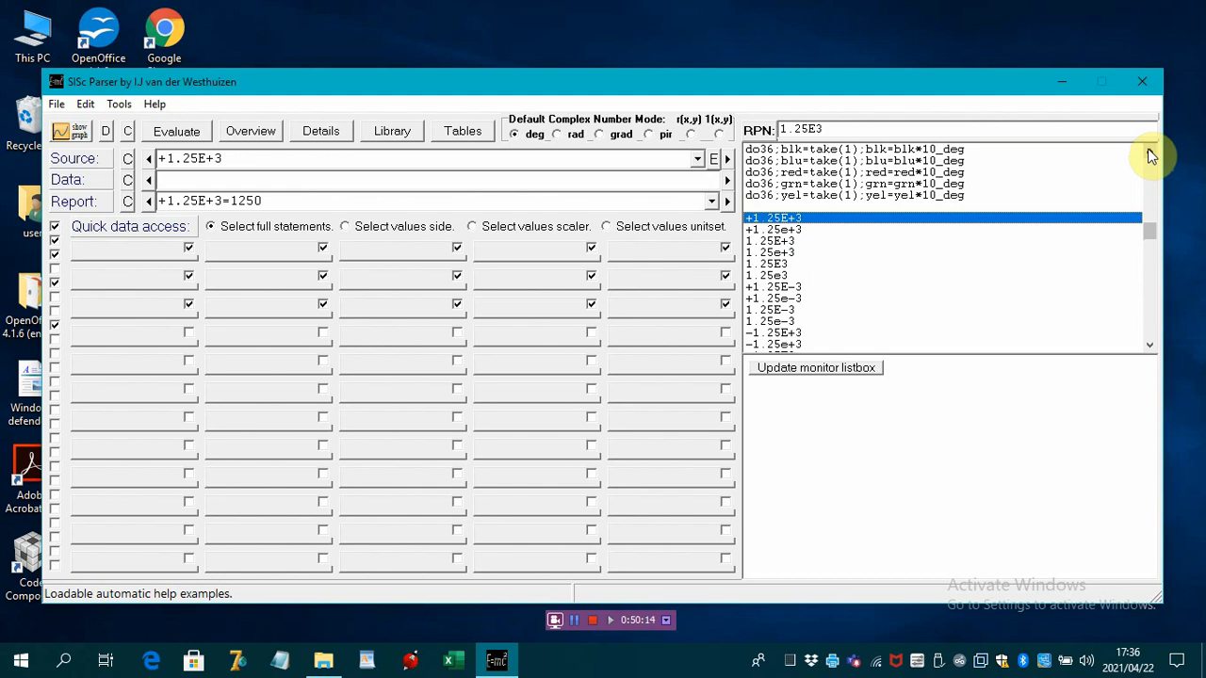
Evaluate the 2pi*3000rpm*20Nm example and return to the beginning of the tutorial examples.
{"action": "key", "text": "Page_Up"}
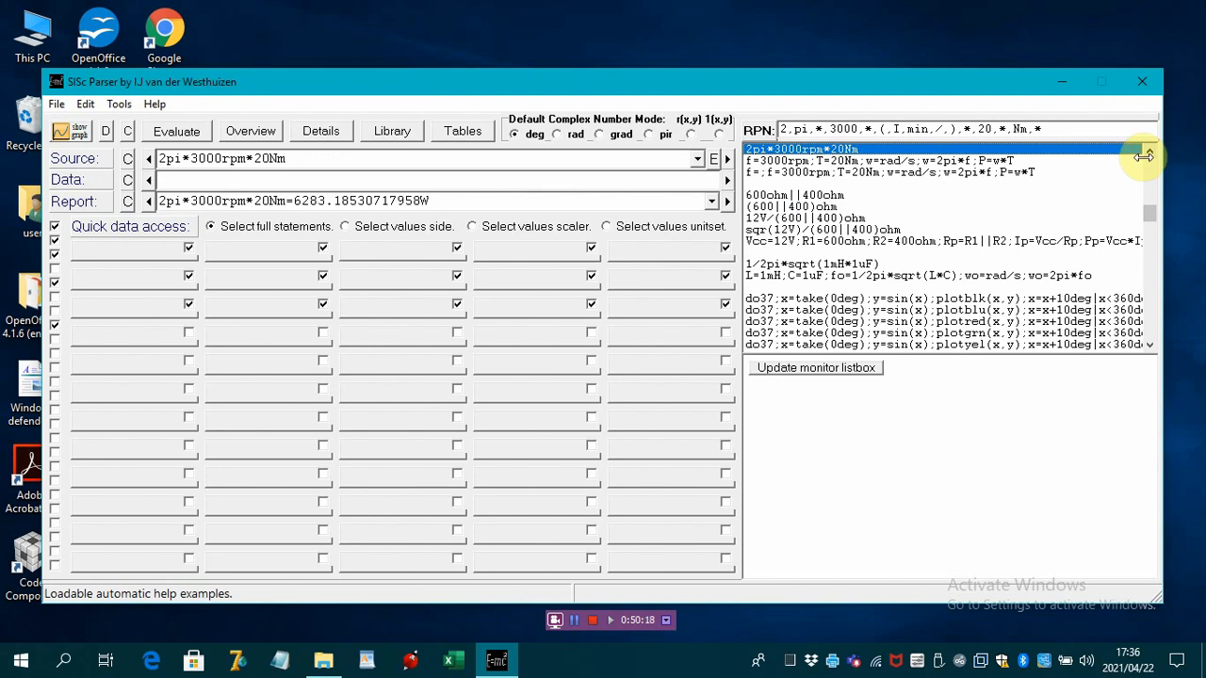
{"action": "left_click", "coordinate": [1147, 152]}
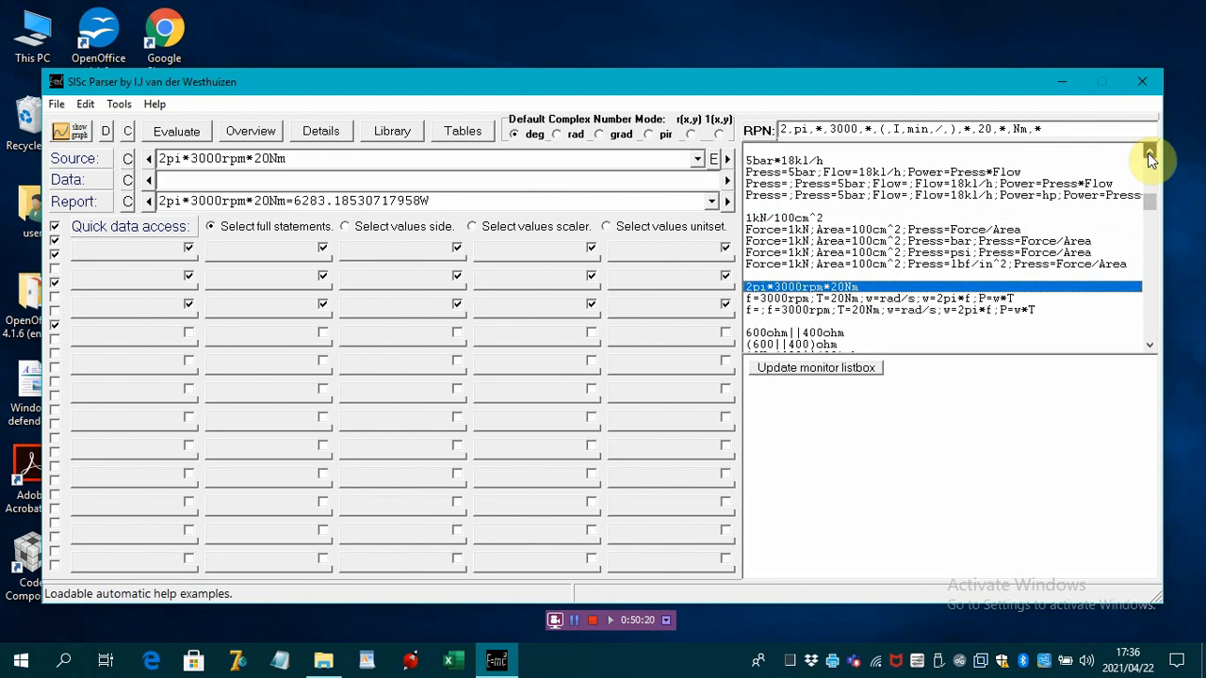
{"action": "left_click_drag", "start_coordinate": [1148, 153], "coordinate": [1148, 153]}
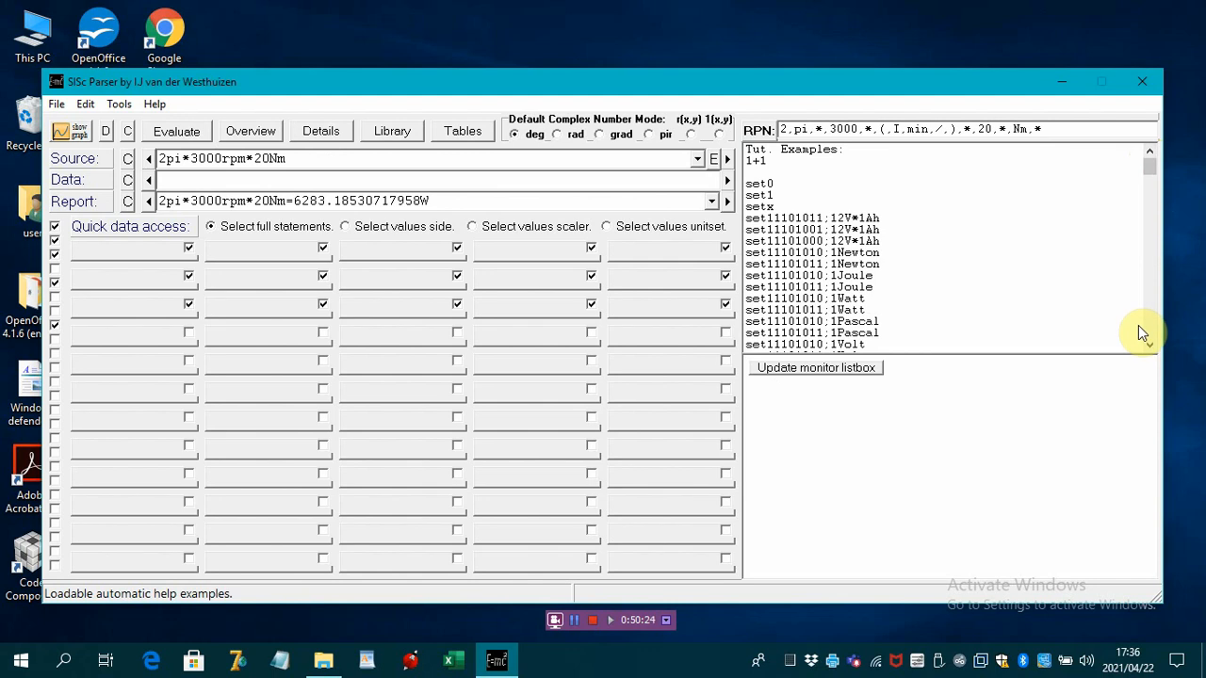
Evaluate the +1.25E+3 example again, briefly going back to 2pi*3000rpm*20Nm in between.
{"action": "left_click_drag", "start_coordinate": [1150, 347], "coordinate": [1151, 346]}
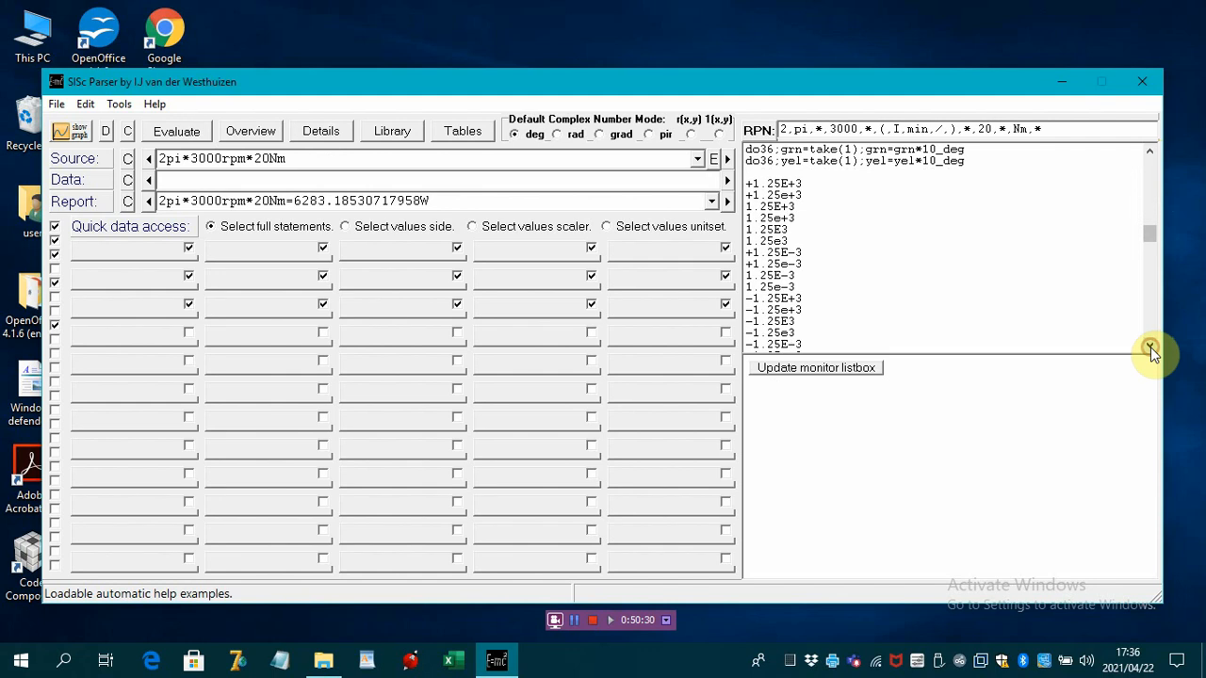
{"action": "left_click", "coordinate": [793, 185]}
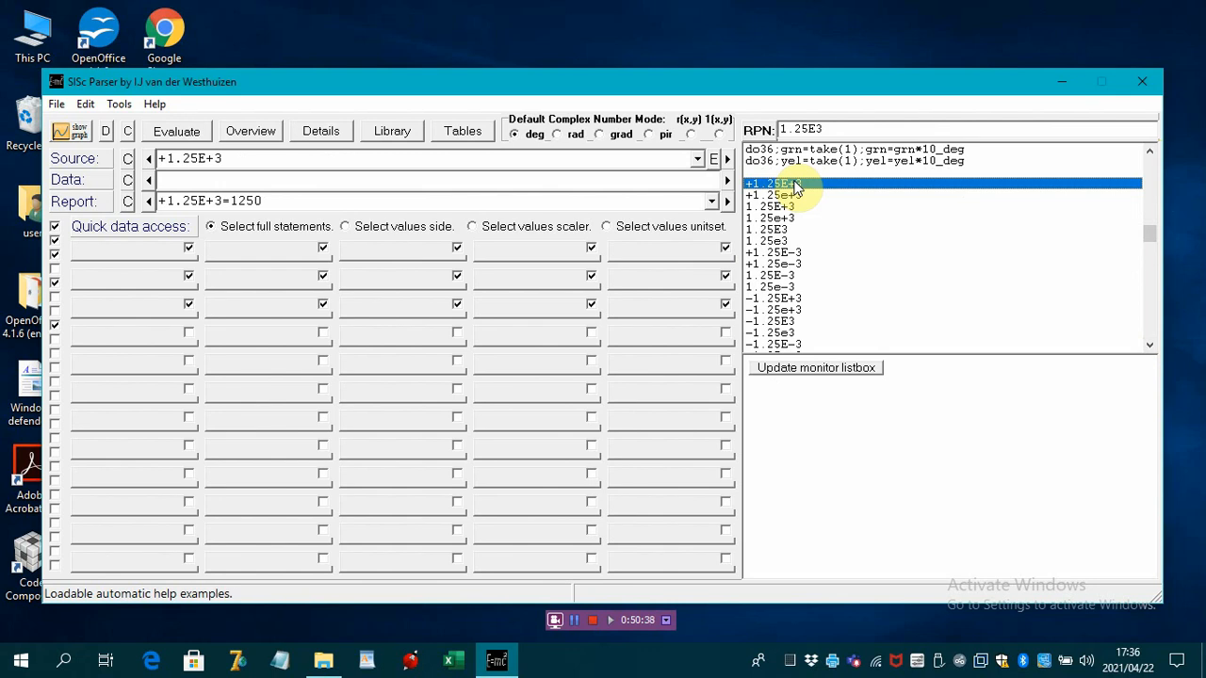
{"action": "key", "text": "Page_Up"}
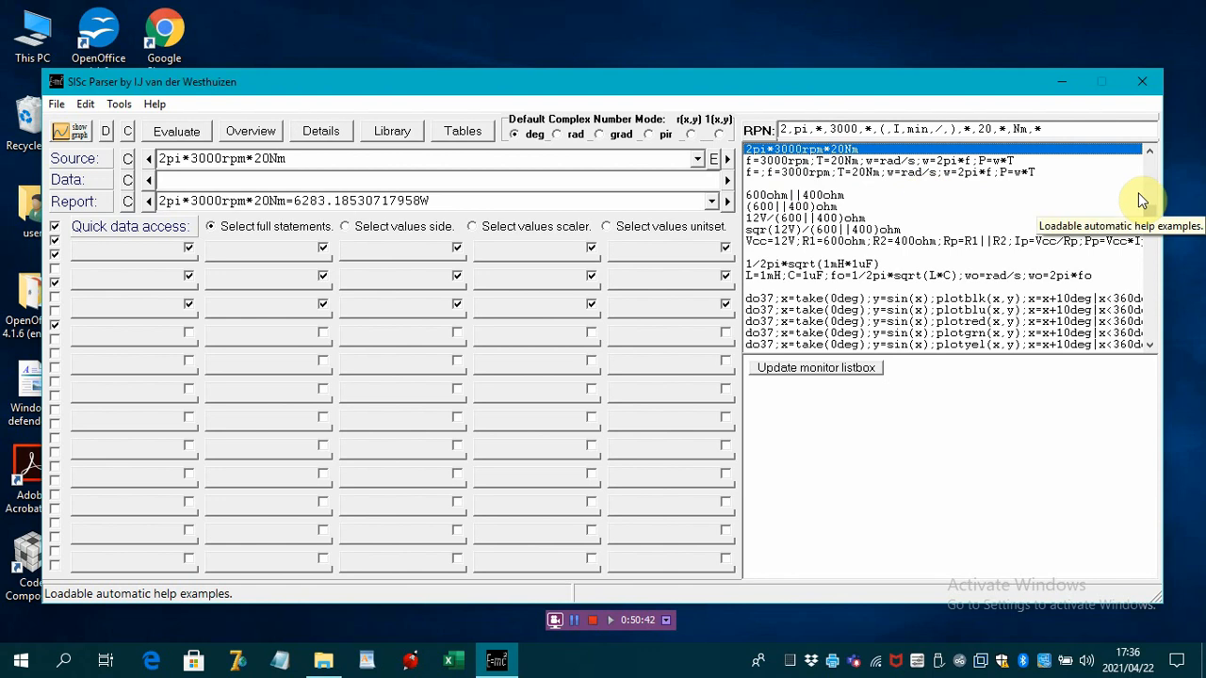
{"action": "left_click_drag", "start_coordinate": [1150, 218], "coordinate": [1131, 240]}
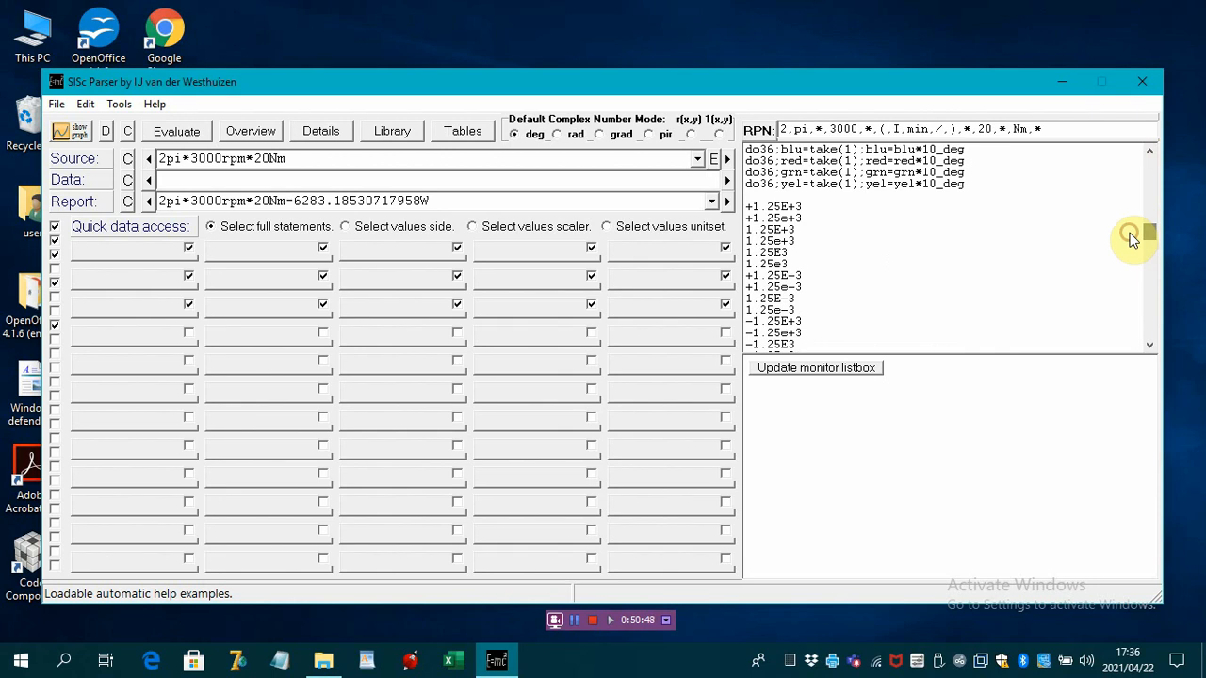
{"action": "left_click", "coordinate": [778, 206]}
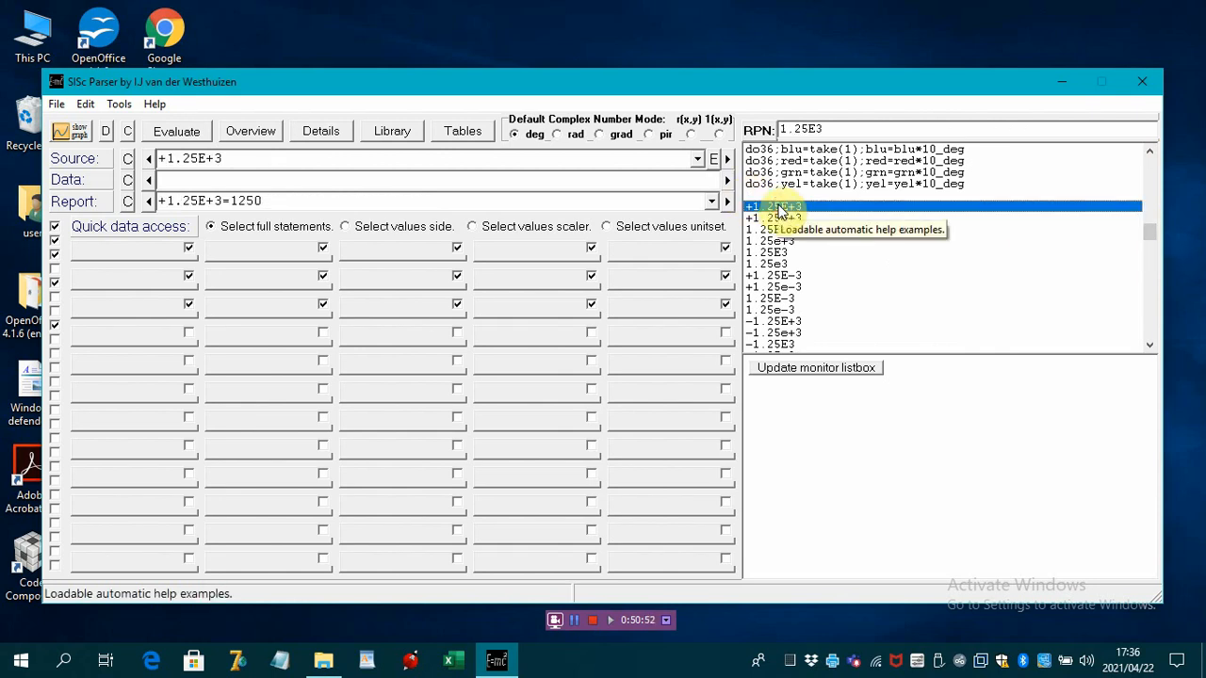
Load the 2pi*3000rpm*20Nm example once more and go back to the start of the examples list.
{"action": "key", "text": "Page_Up"}
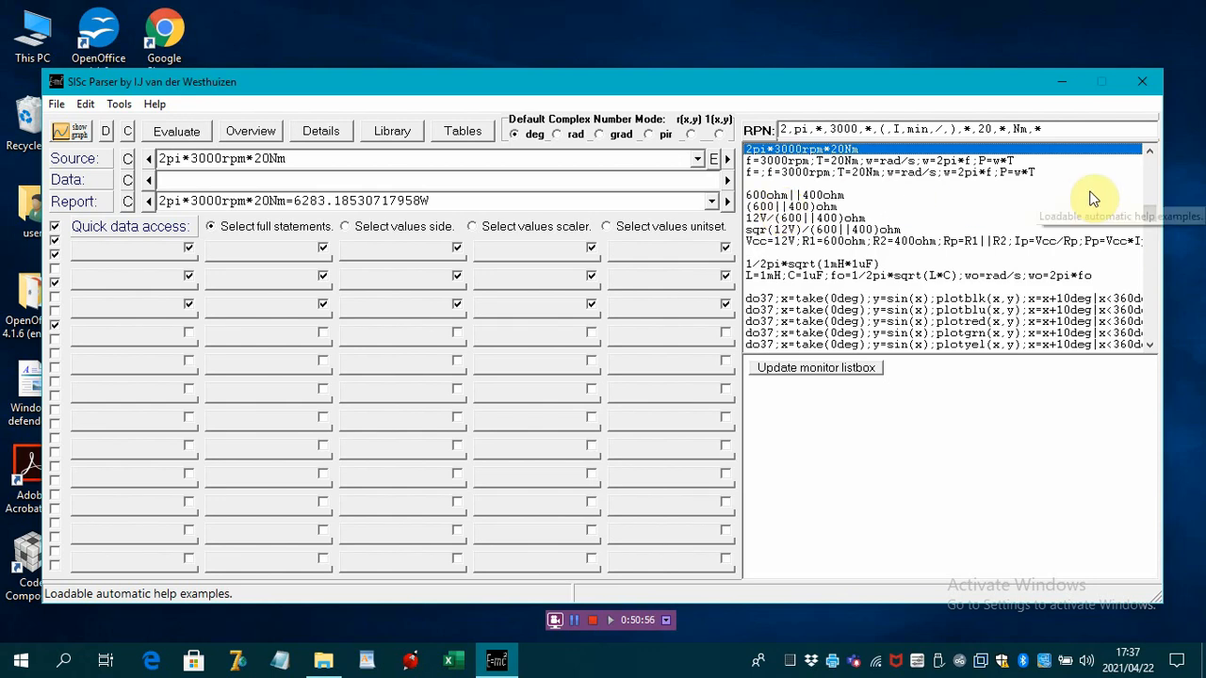
{"action": "left_click", "coordinate": [1149, 150]}
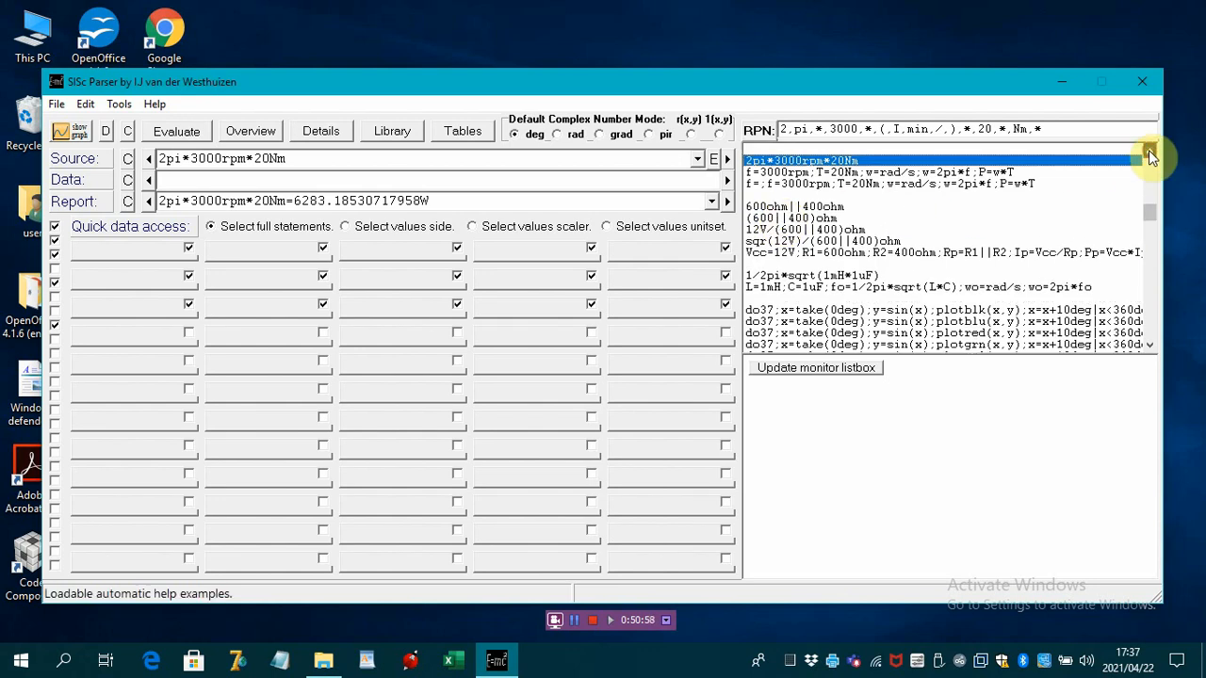
{"action": "left_click_drag", "start_coordinate": [1148, 150], "coordinate": [1148, 150]}
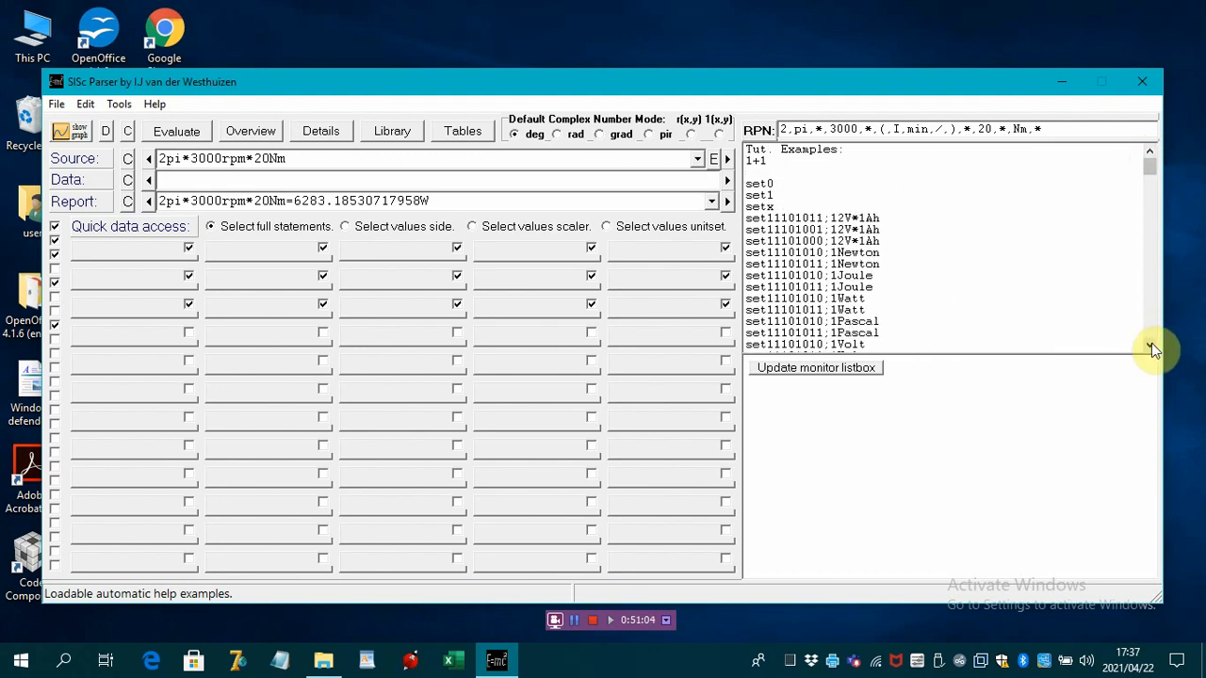
Evaluate the +1.25E+3 example twice, going back to the 2pi*3000rpm*20Nm example after each evaluation.
{"action": "left_click_drag", "start_coordinate": [1151, 346], "coordinate": [1150, 346]}
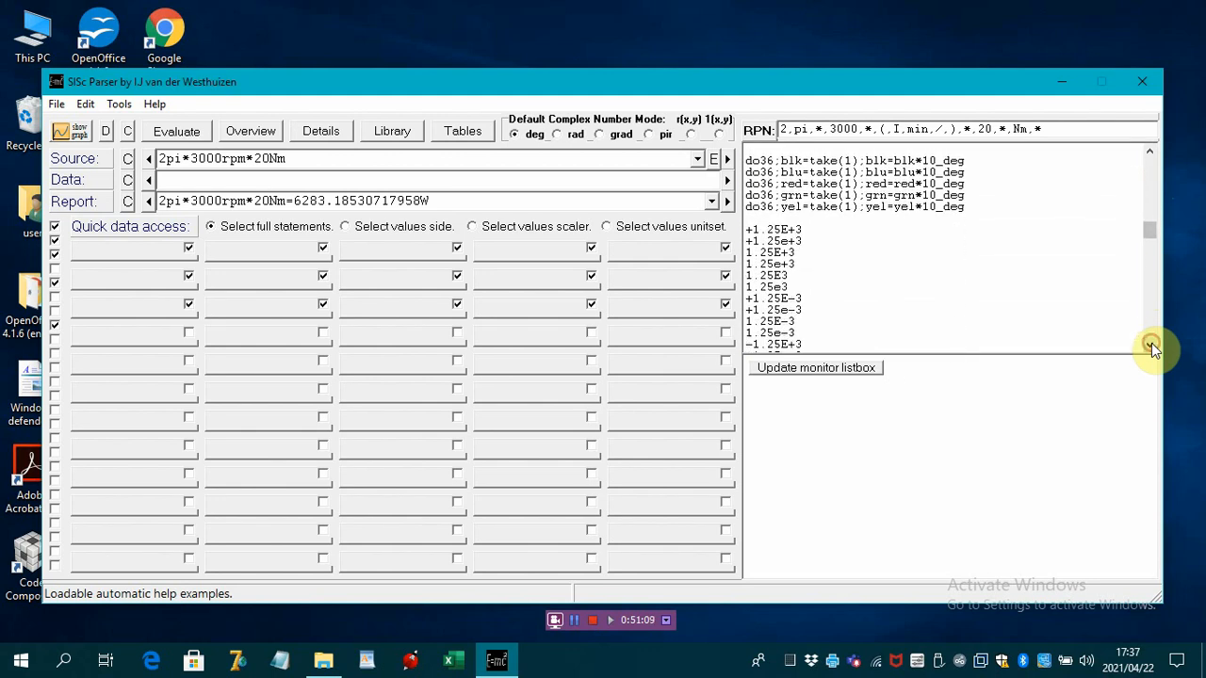
{"action": "left_click", "coordinate": [789, 231]}
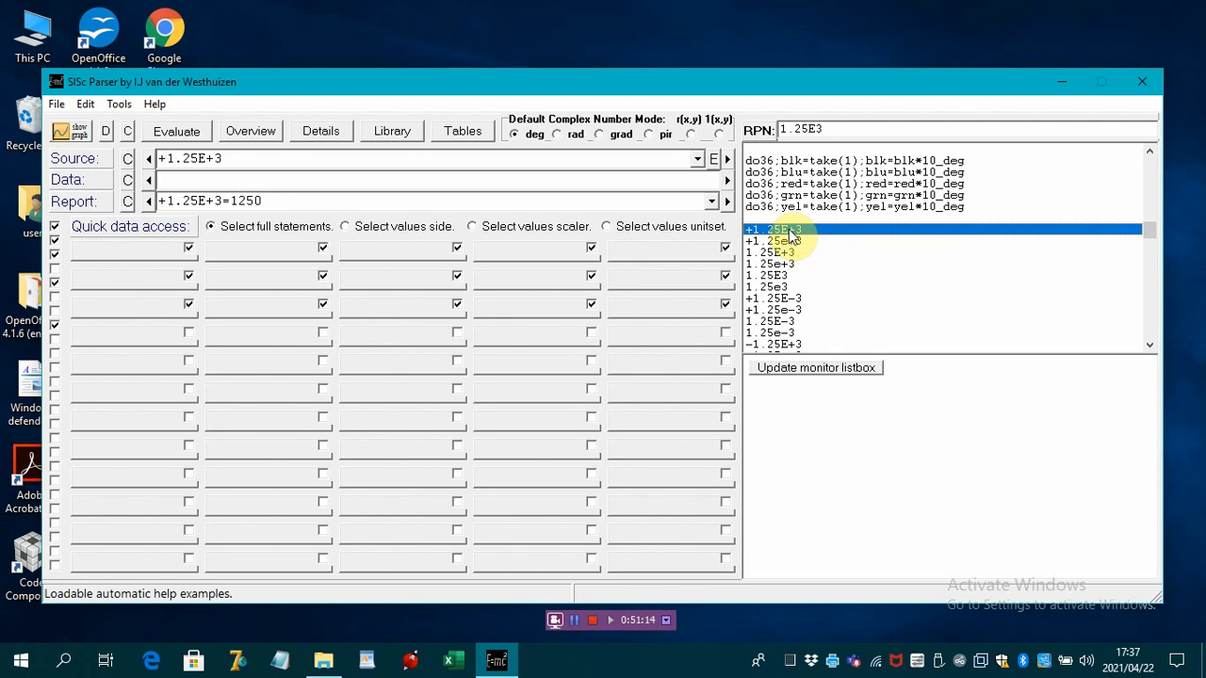
{"action": "scroll", "coordinate": [790, 235], "scroll_direction": "up", "scroll_amount": 6}
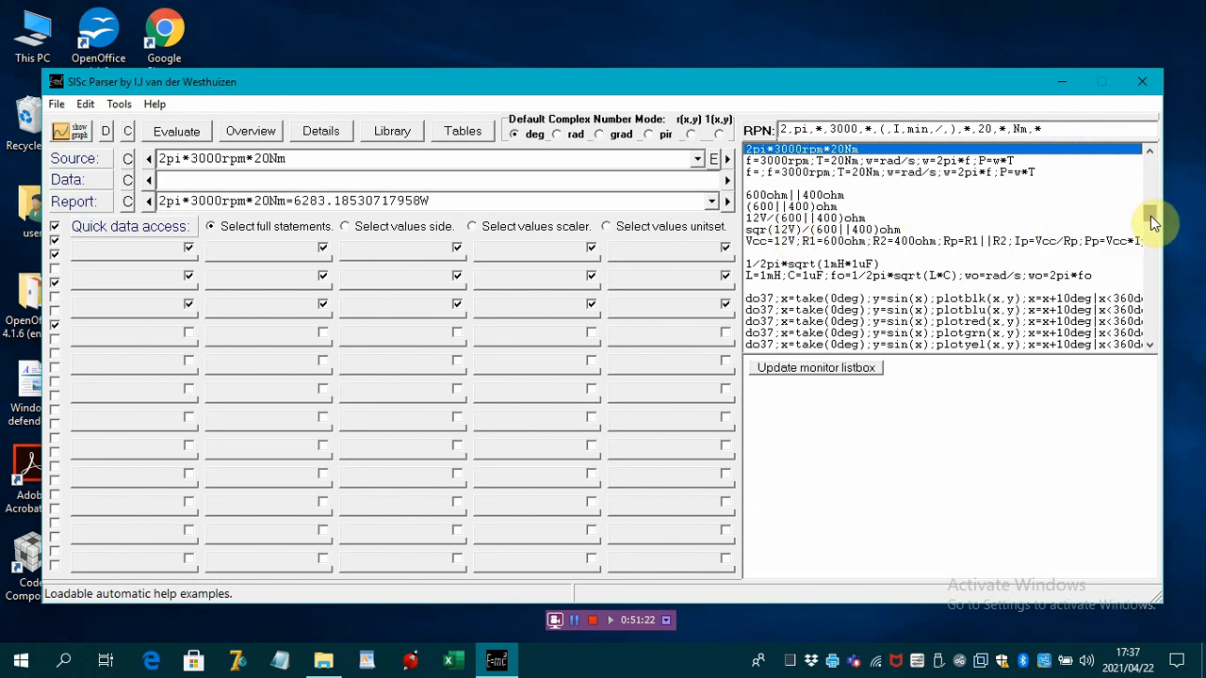
{"action": "left_click_drag", "start_coordinate": [1153, 217], "coordinate": [1135, 236]}
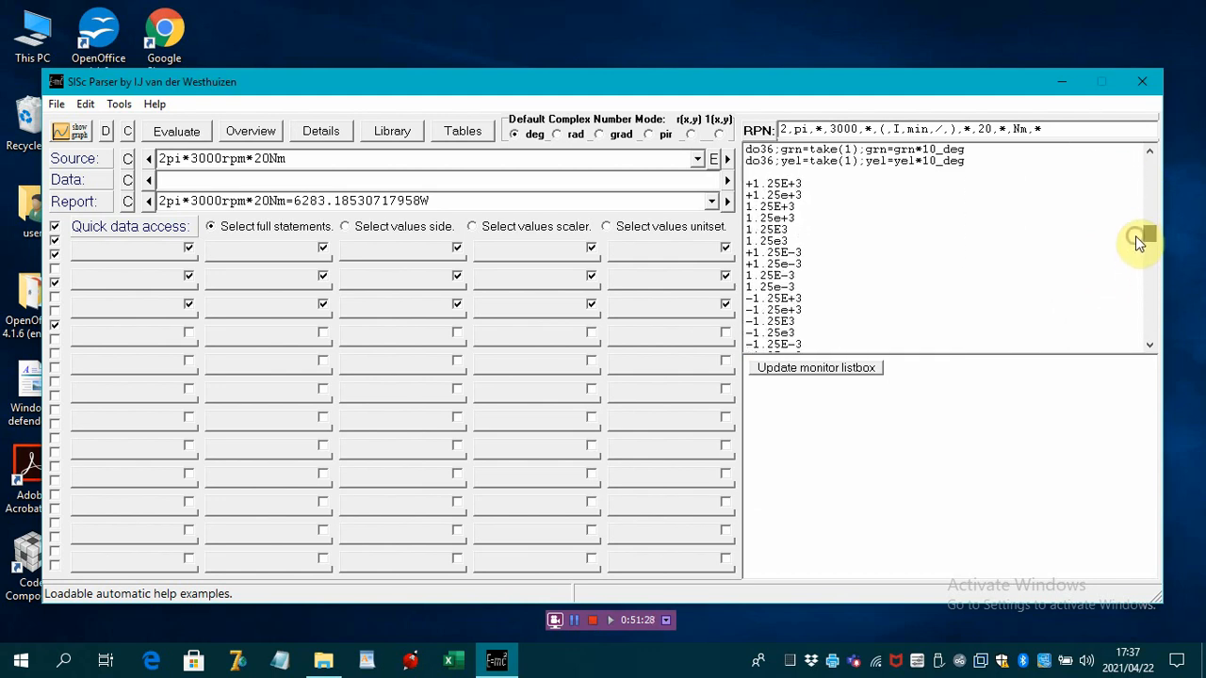
{"action": "left_click", "coordinate": [781, 184]}
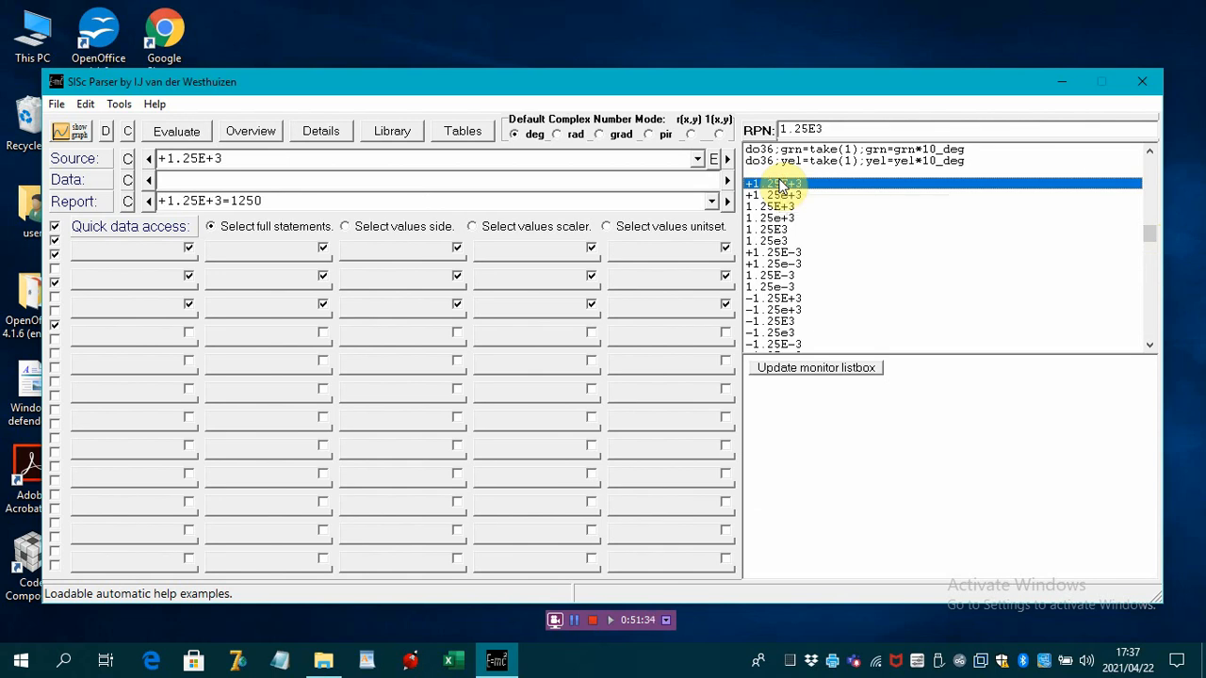
{"action": "key", "text": "Home"}
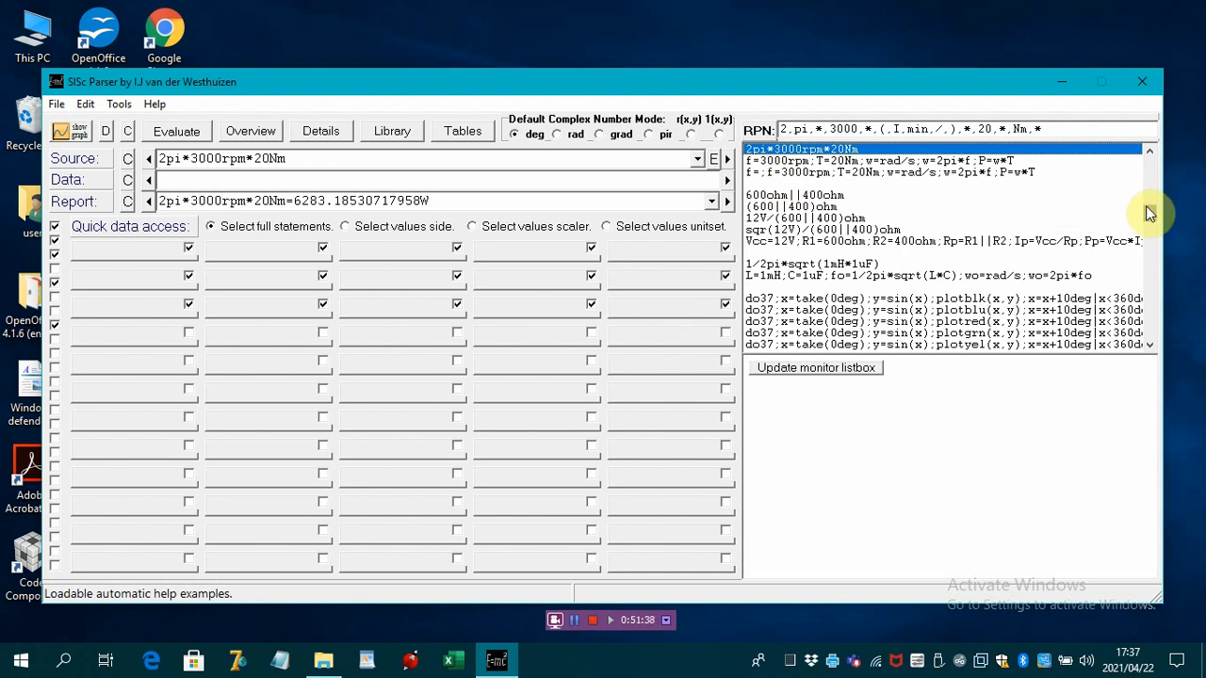
Evaluate the positive 1.25 examples with a positive exponent one by one, from +1.25E+3 through 1.25e3.
{"action": "mouse_move", "coordinate": [1148, 215]}
{"action": "left_mouse_down"}
{"action": "mouse_move", "coordinate": [1149, 183]}
{"action": "mouse_move", "coordinate": [1136, 231]}
{"action": "left_mouse_up"}
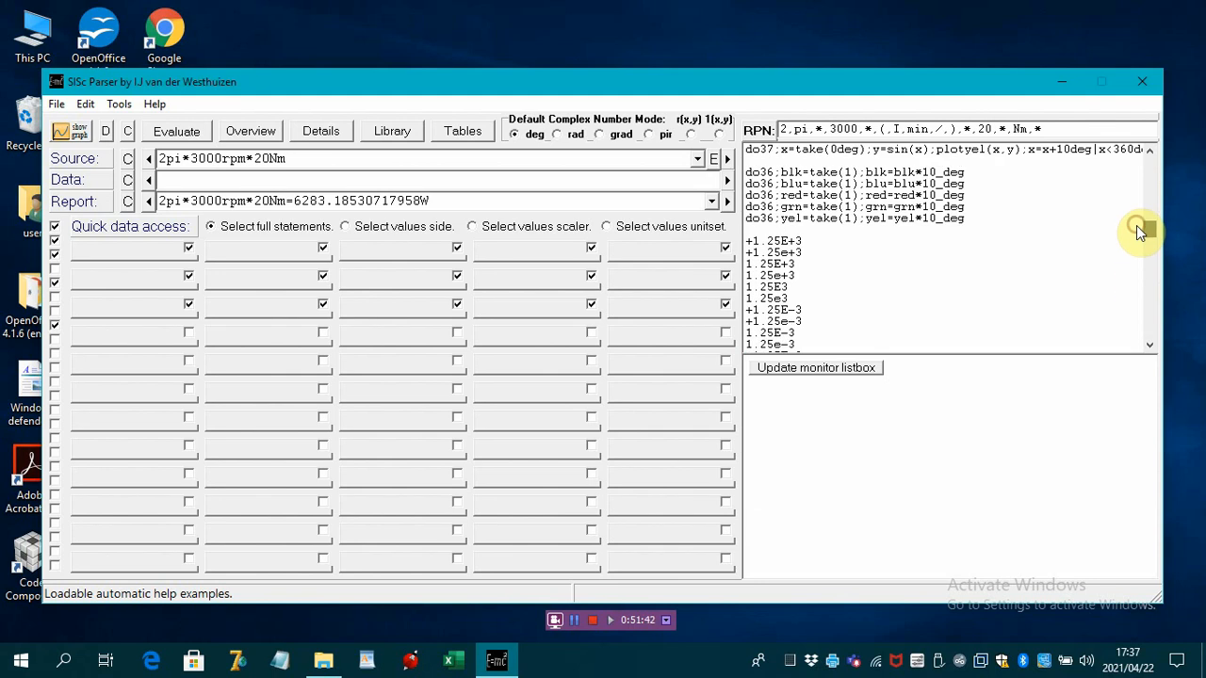
{"action": "left_click", "coordinate": [777, 242]}
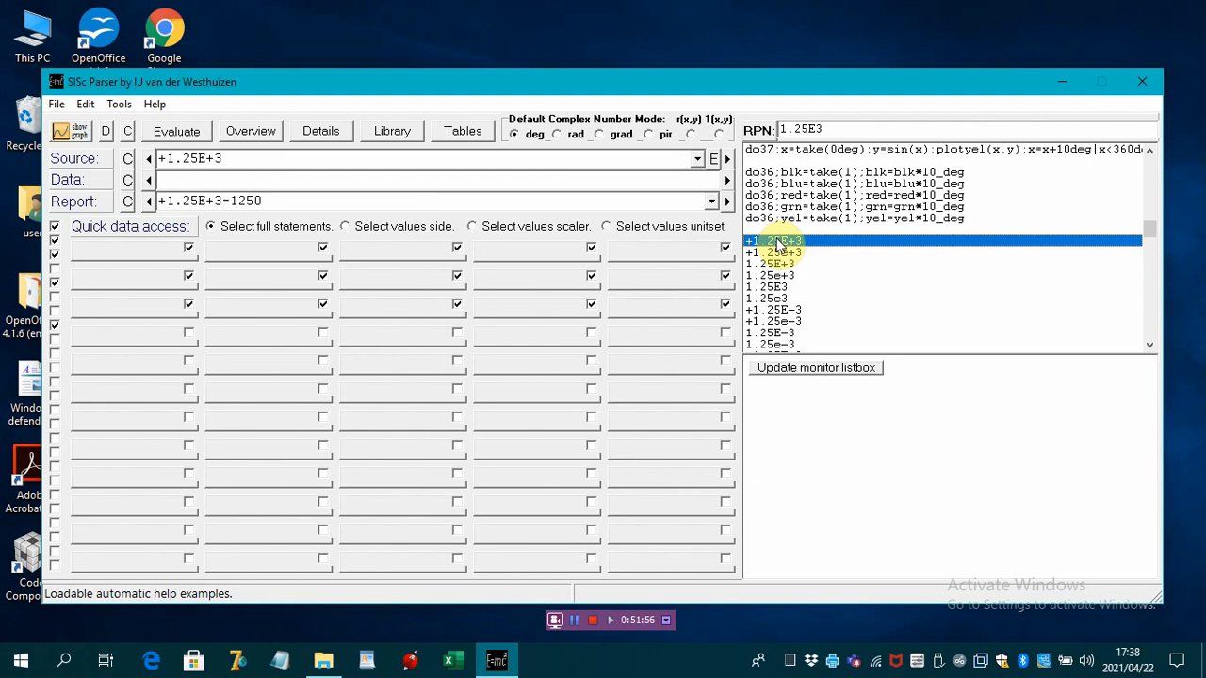
{"action": "key", "text": "Down"}
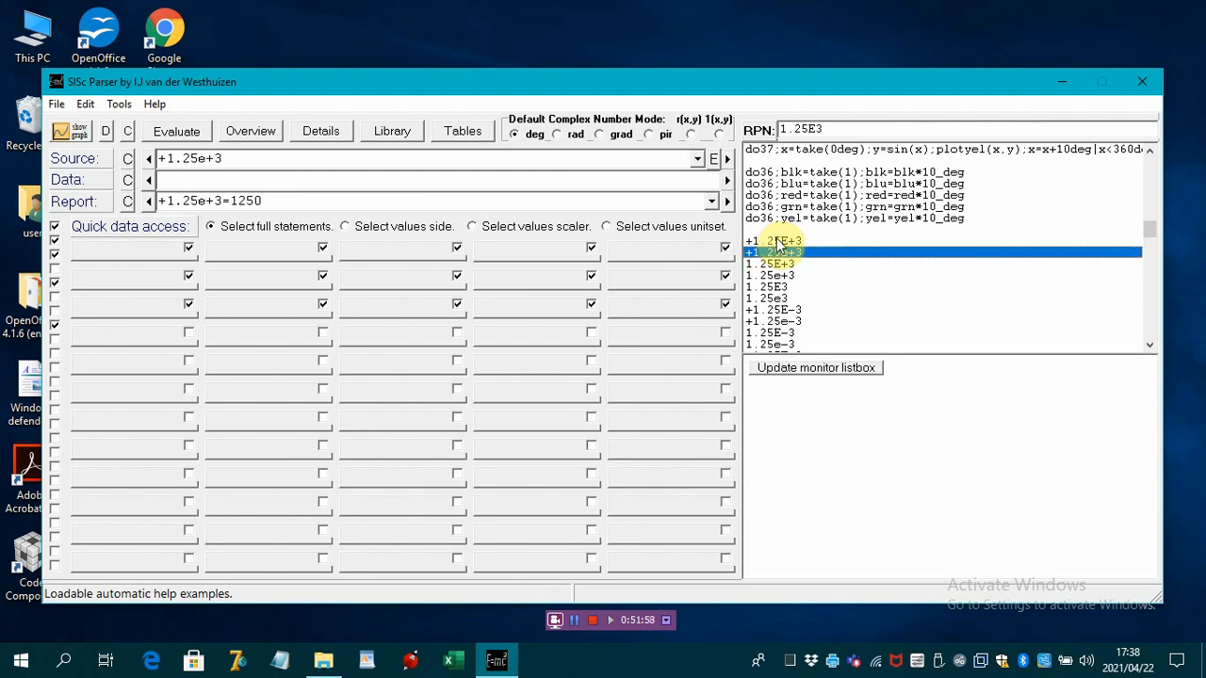
{"action": "key", "text": "Down"}
{"action": "key", "text": "Down"}
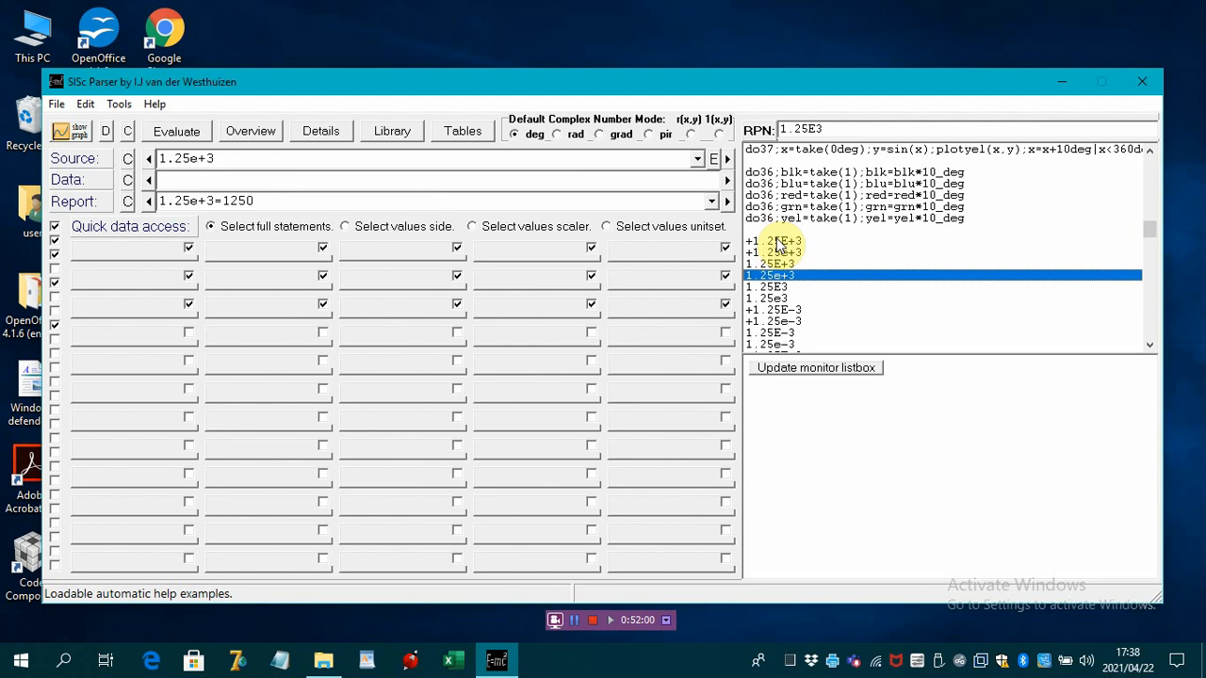
{"action": "key", "text": "Down"}
{"action": "key", "text": "Down"}
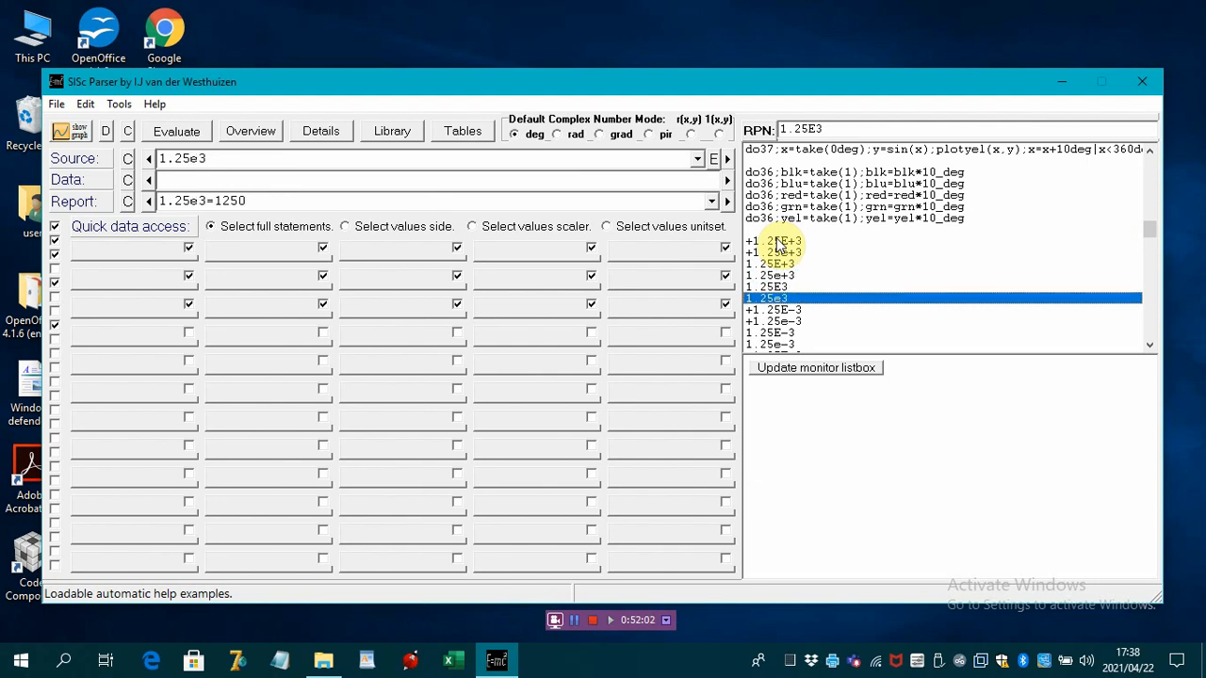
Evaluate the positive 1.25 examples with a negative exponent one by one, from +1.25E-3 through 1.25e-3.
{"action": "key", "text": "Down"}
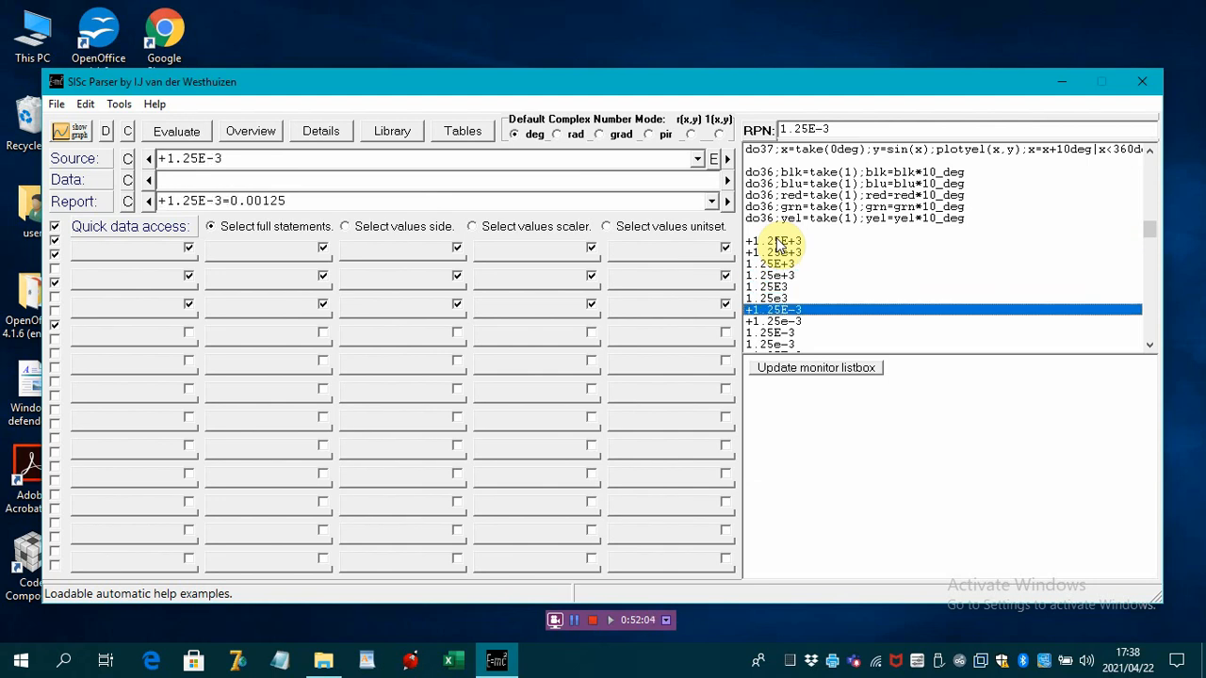
{"action": "key", "text": "Down"}
{"action": "key", "text": "Down"}
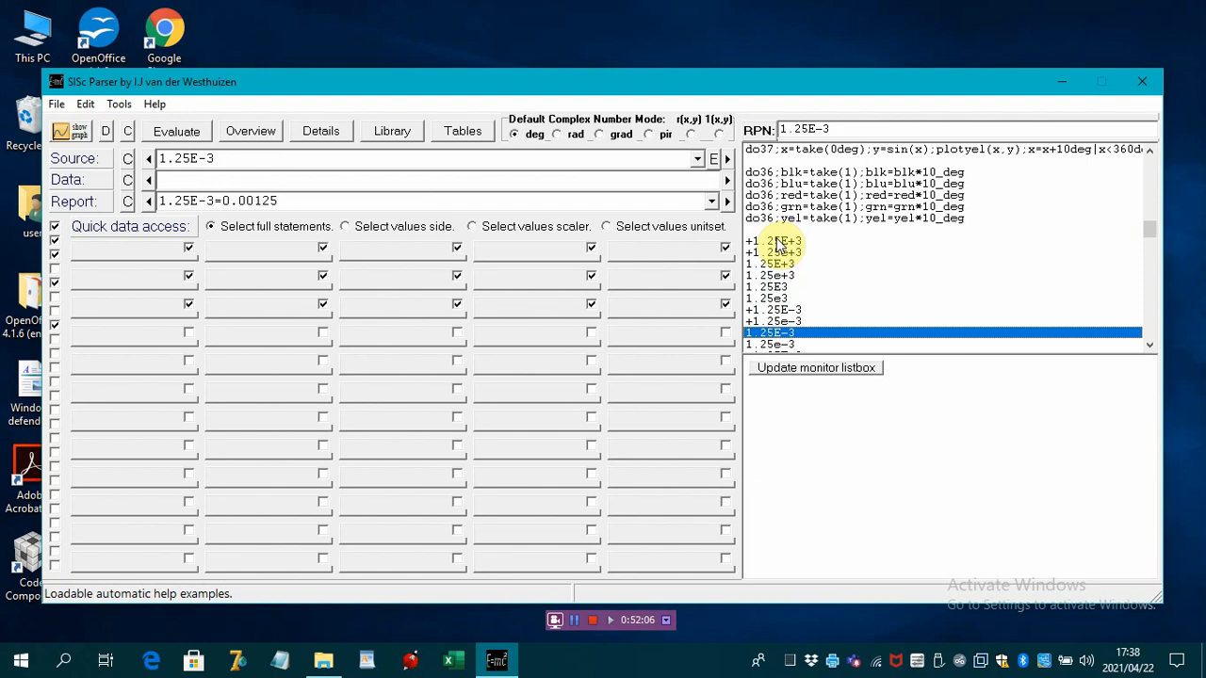
{"action": "key", "text": "Down"}
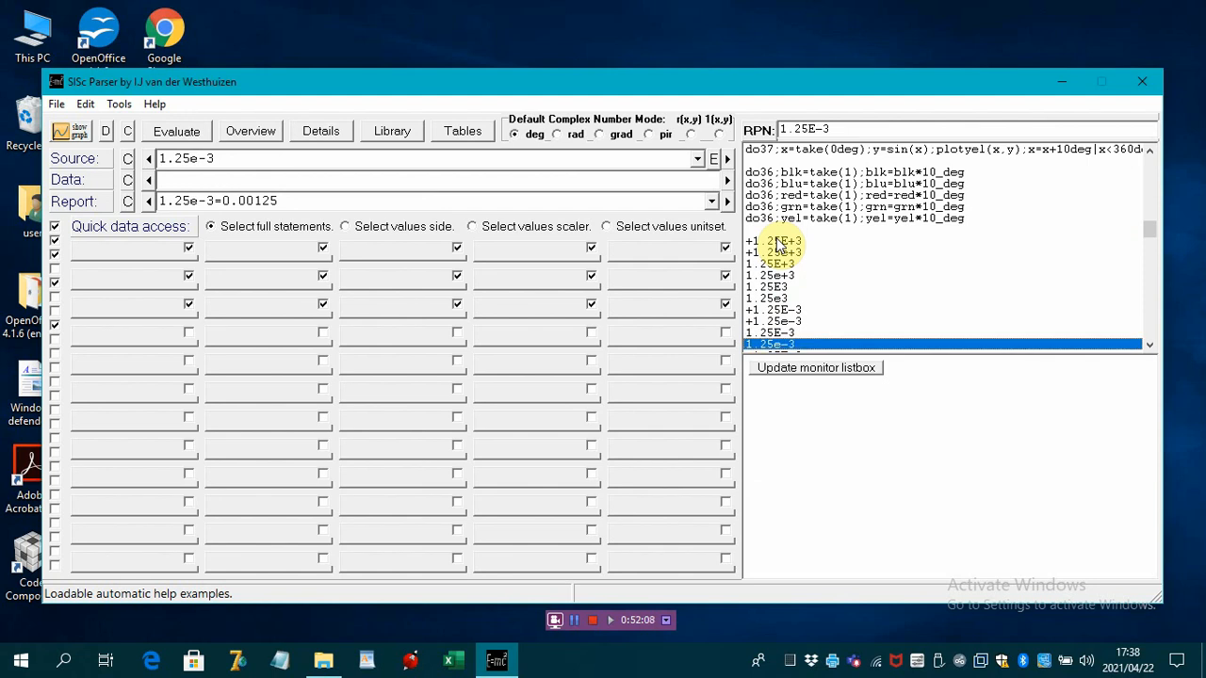
Evaluate the negative-number examples from -1.25E+3 through -1.25e-3, ending on the blank line after them.
{"action": "key", "text": "Down"}
{"action": "key", "text": "Down"}
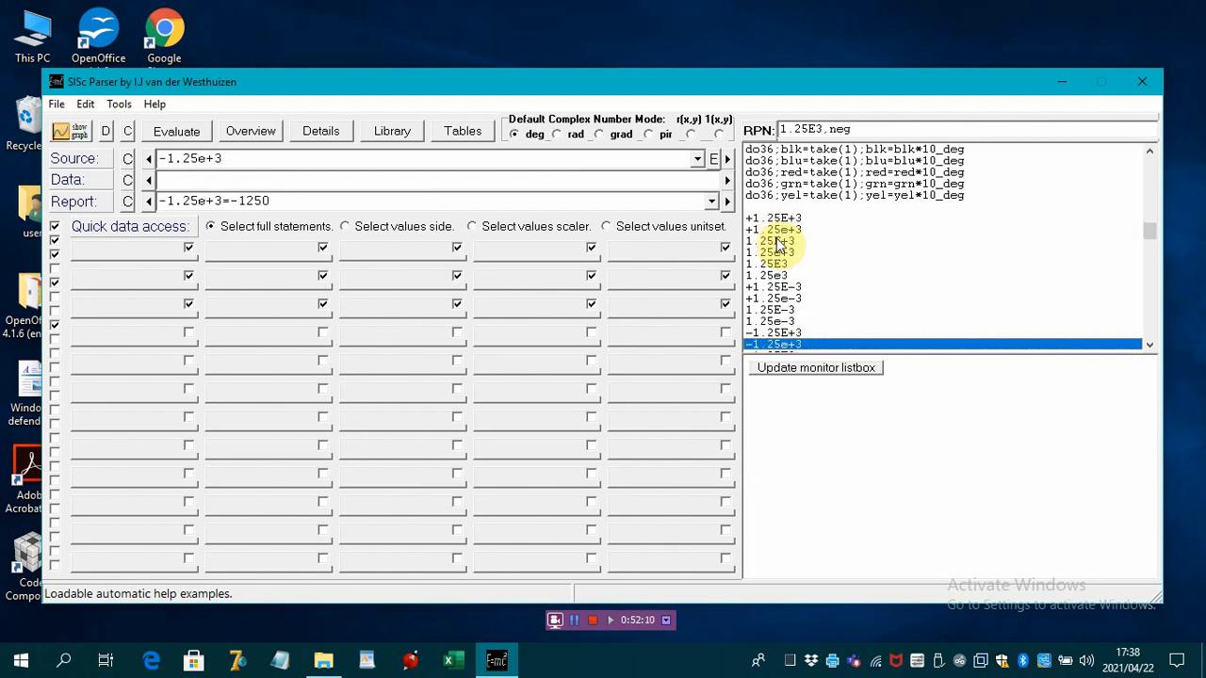
{"action": "key", "text": "Down"}
{"action": "key", "text": "Down"}
{"action": "key", "text": "Down"}
{"action": "key", "text": "Down"}
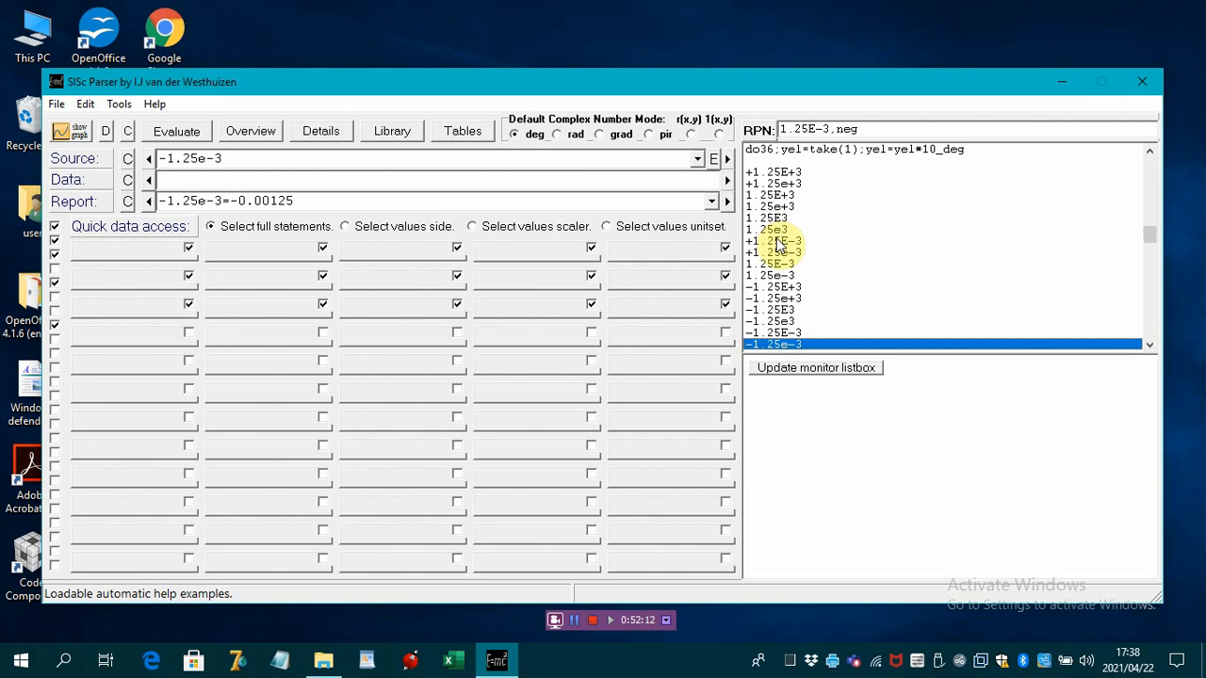
{"action": "key", "text": "Down"}
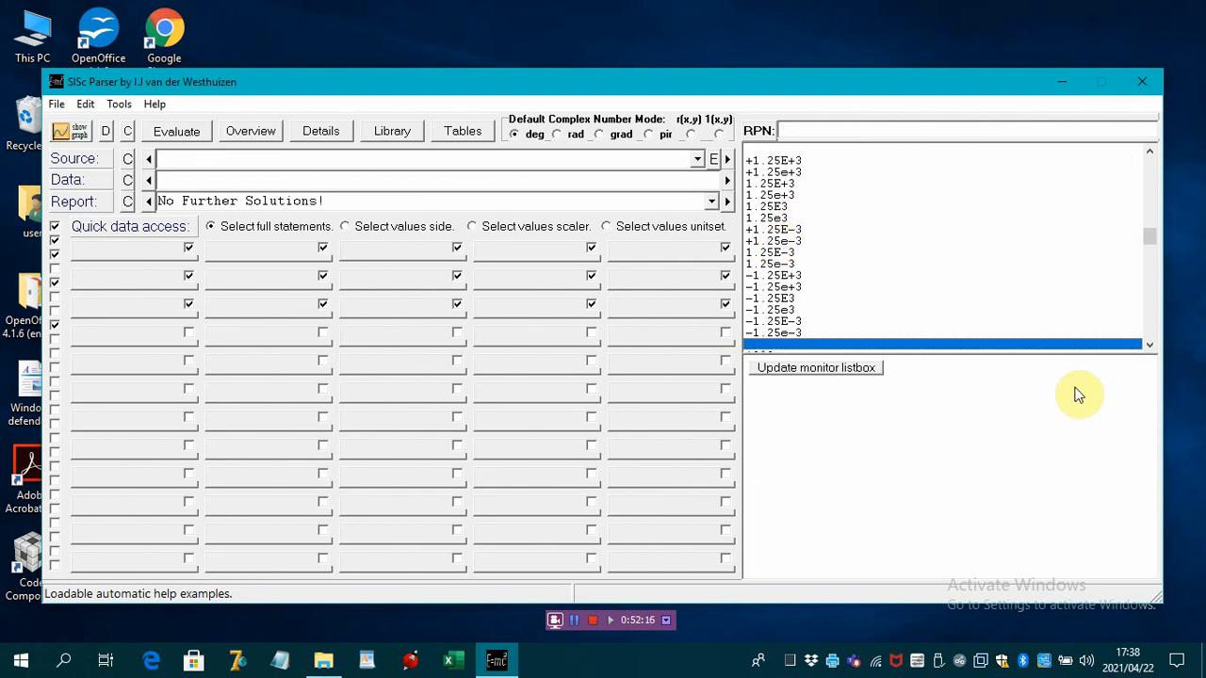
Evaluate the power, multiplication and division examples 10^2, 10*2 and 10/2, going through the three twice.
{"action": "left_click", "coordinate": [1148, 344]}
{"action": "left_click_drag", "start_coordinate": [1148, 342], "coordinate": [1148, 342]}
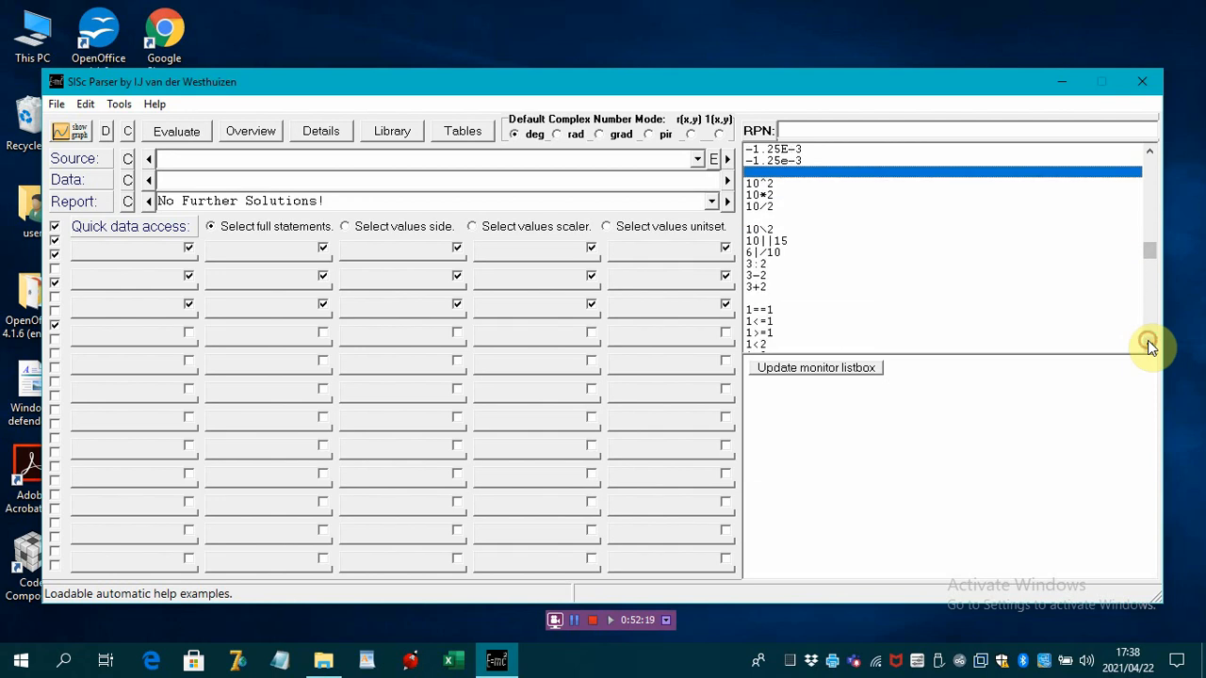
{"action": "left_click", "coordinate": [761, 186]}
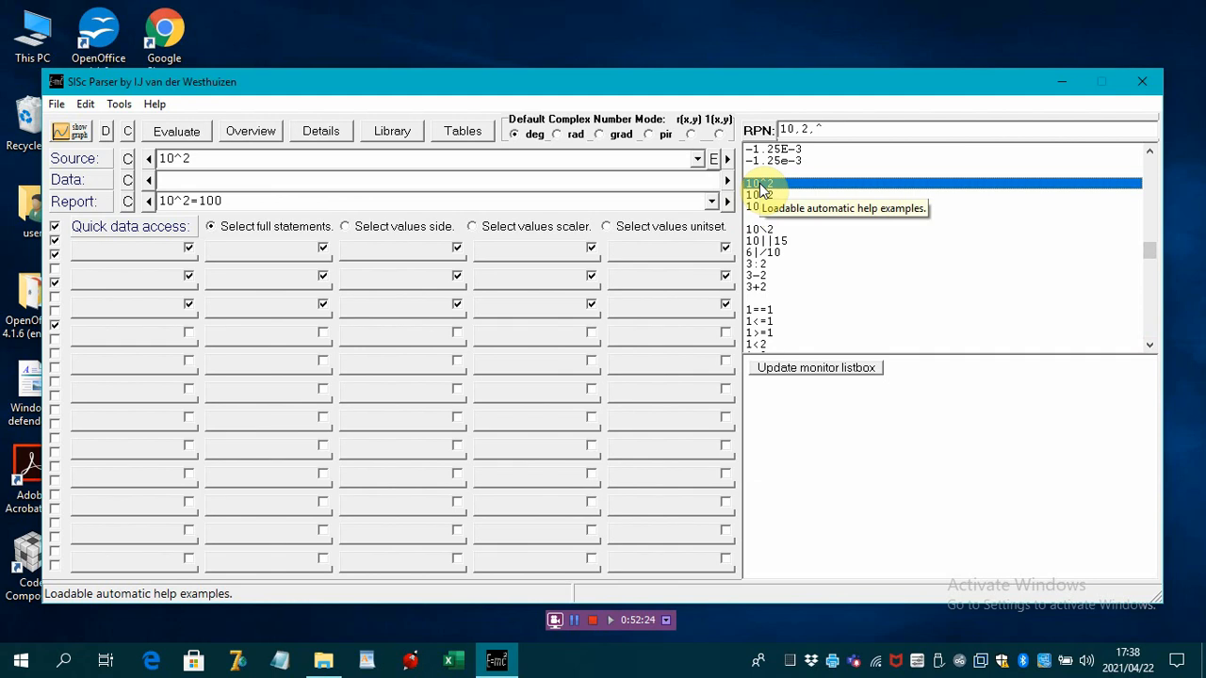
{"action": "key", "text": "Down"}
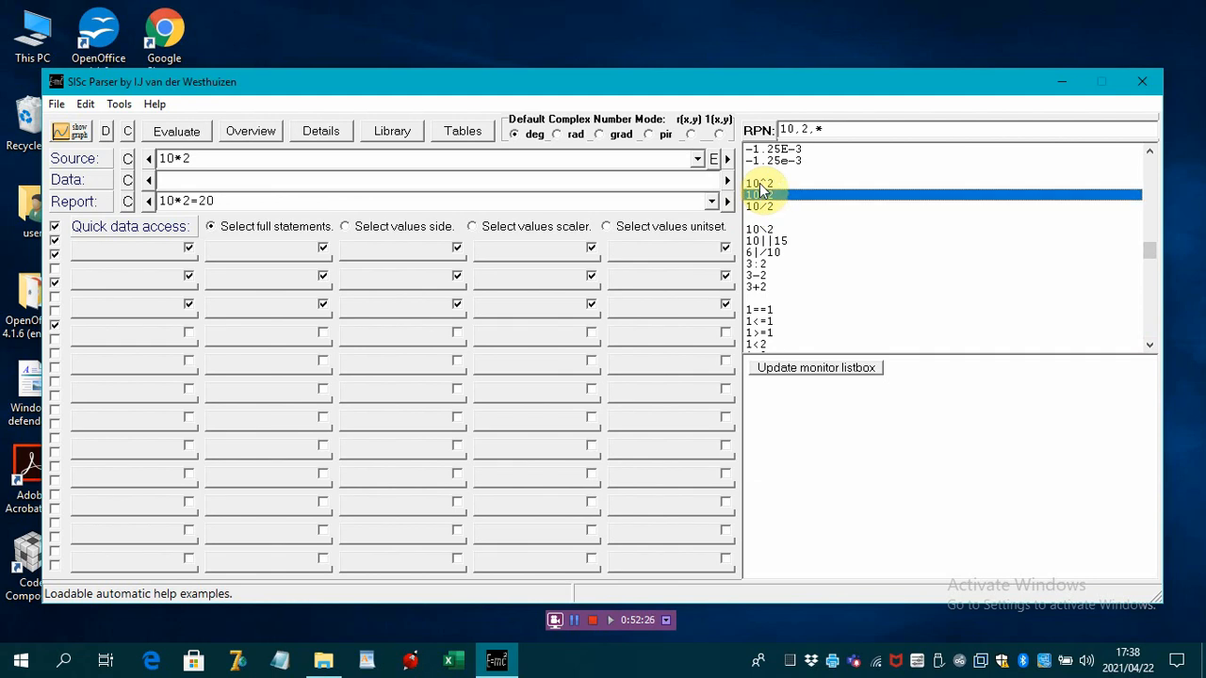
{"action": "key", "text": "Down"}
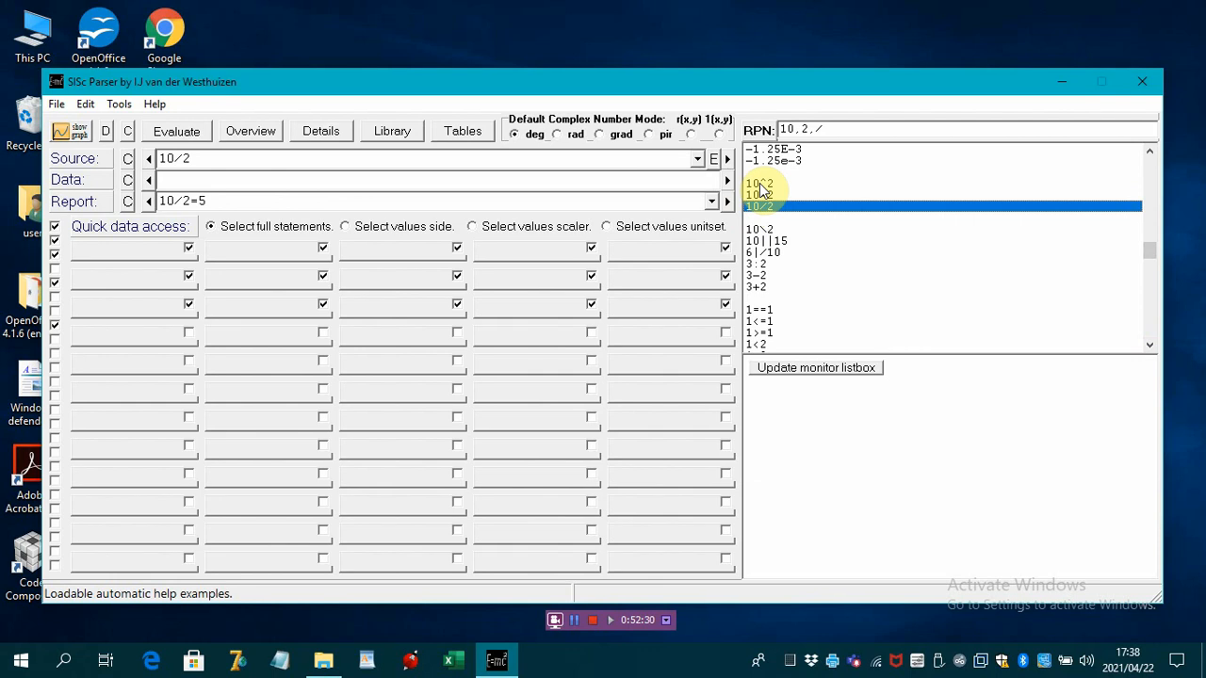
{"action": "key", "text": "Up"}
{"action": "key", "text": "Up"}
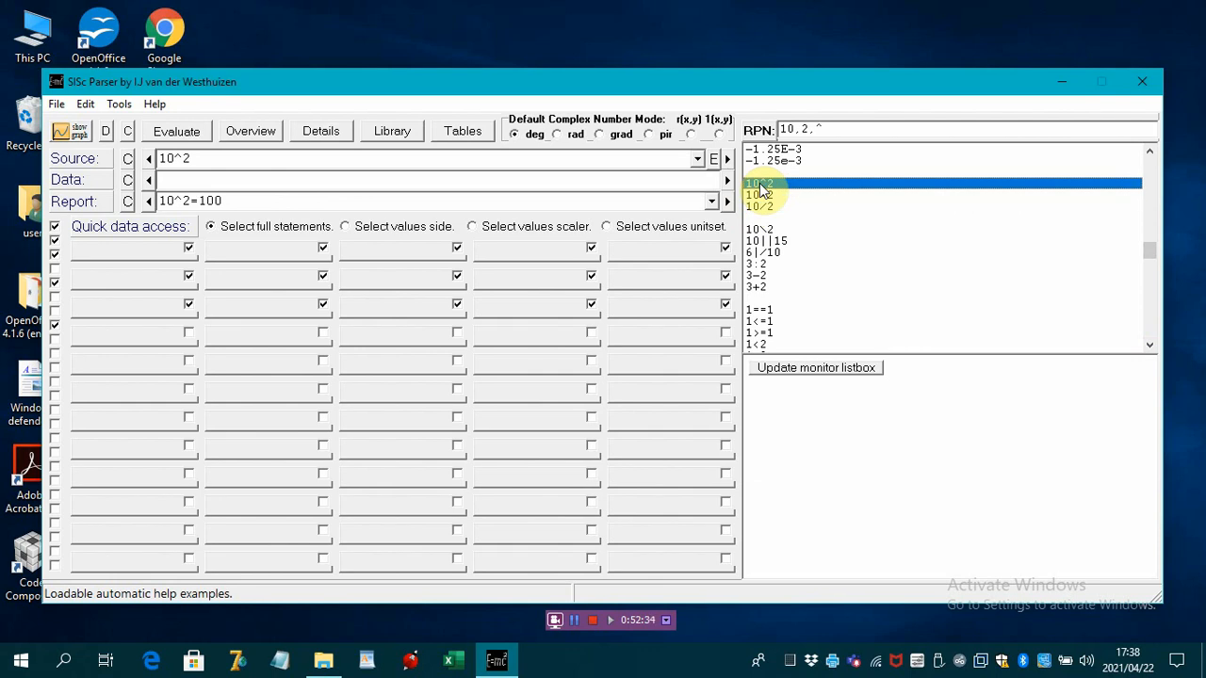
{"action": "key", "text": "Down"}
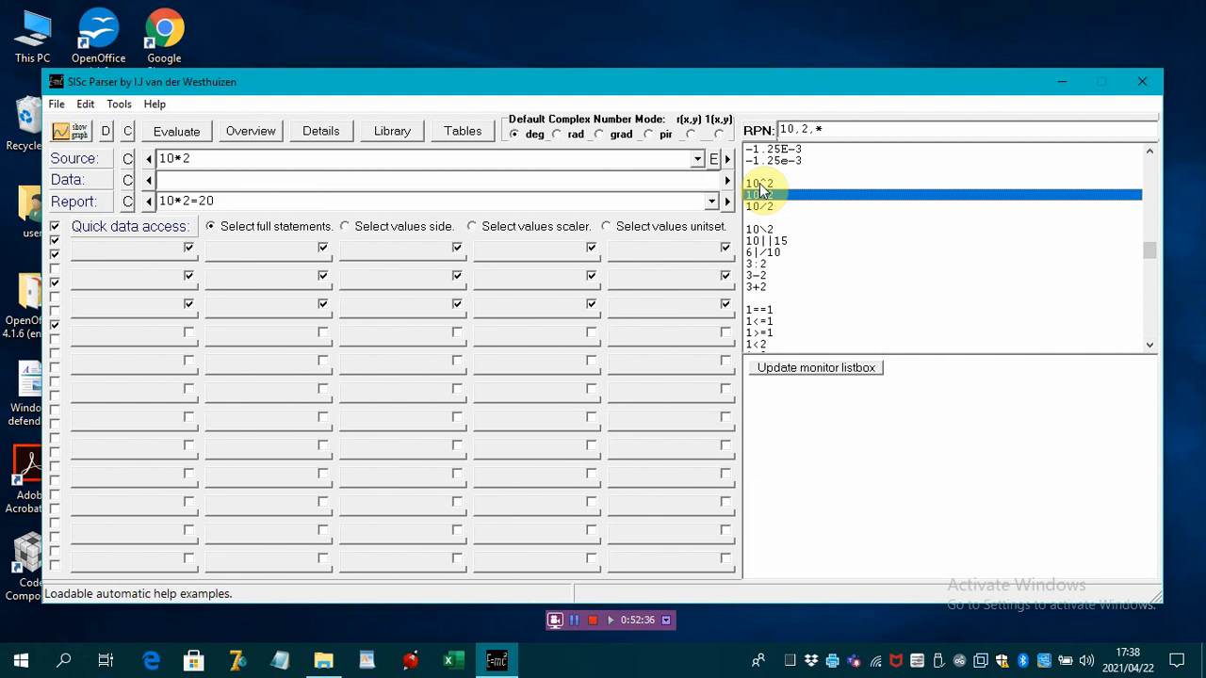
{"action": "key", "text": "Down"}
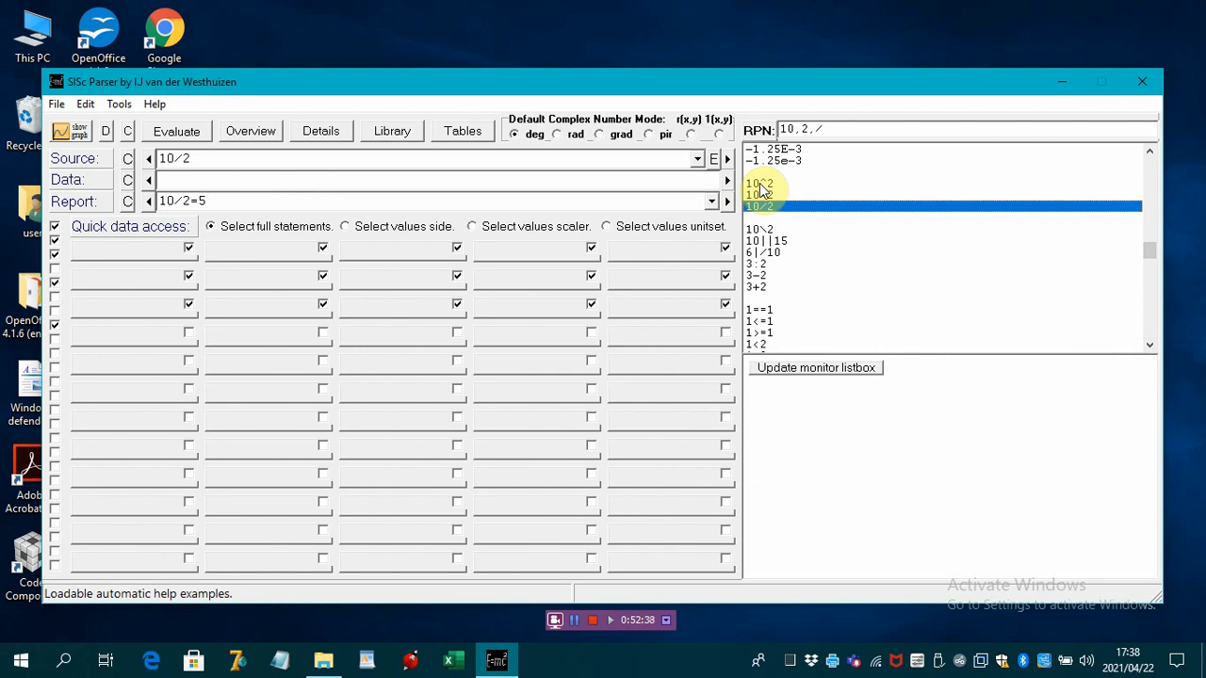
Evaluate the operator examples 10\2, 10||15, 6|/10, 3:2, 3-2 and 3+2 in order.
{"action": "key", "text": "Down"}
{"action": "key", "text": "Down"}
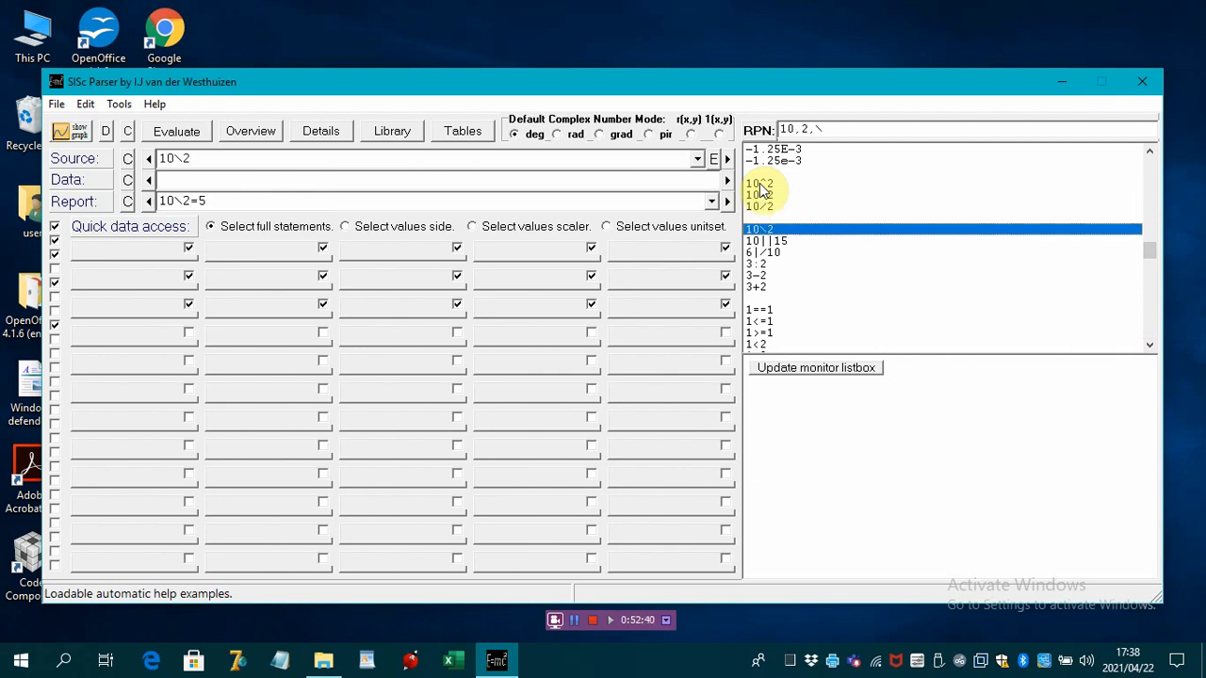
{"action": "key", "text": "Down"}
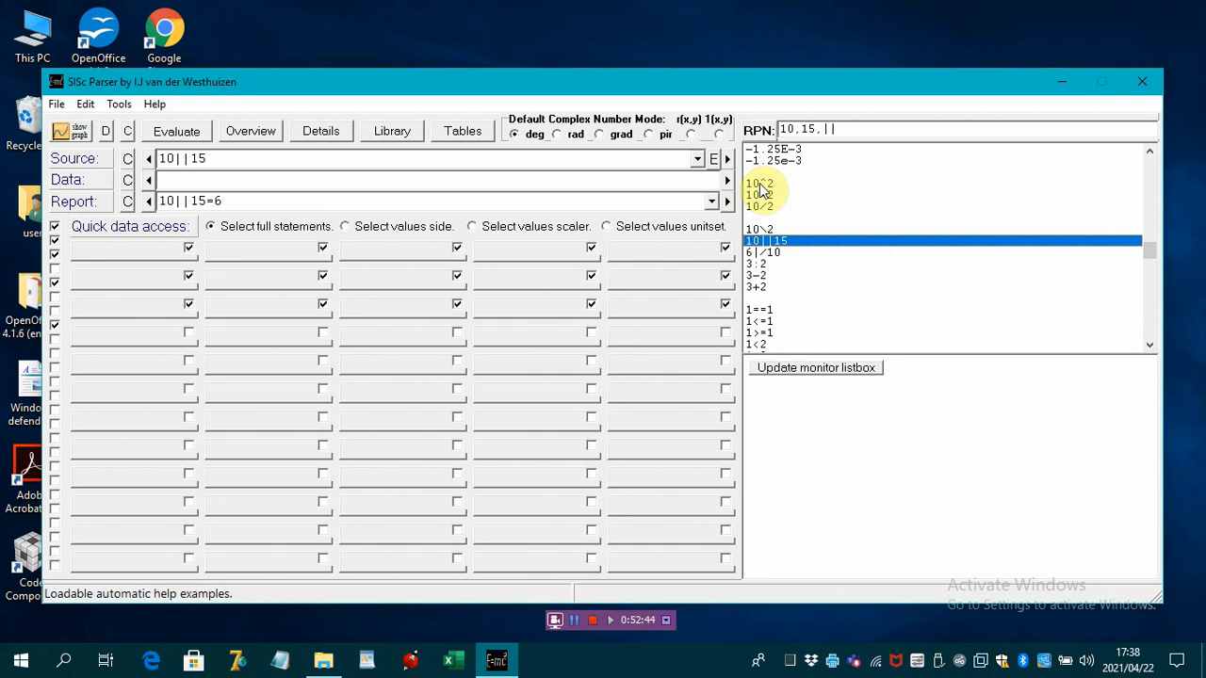
{"action": "key", "text": "Down"}
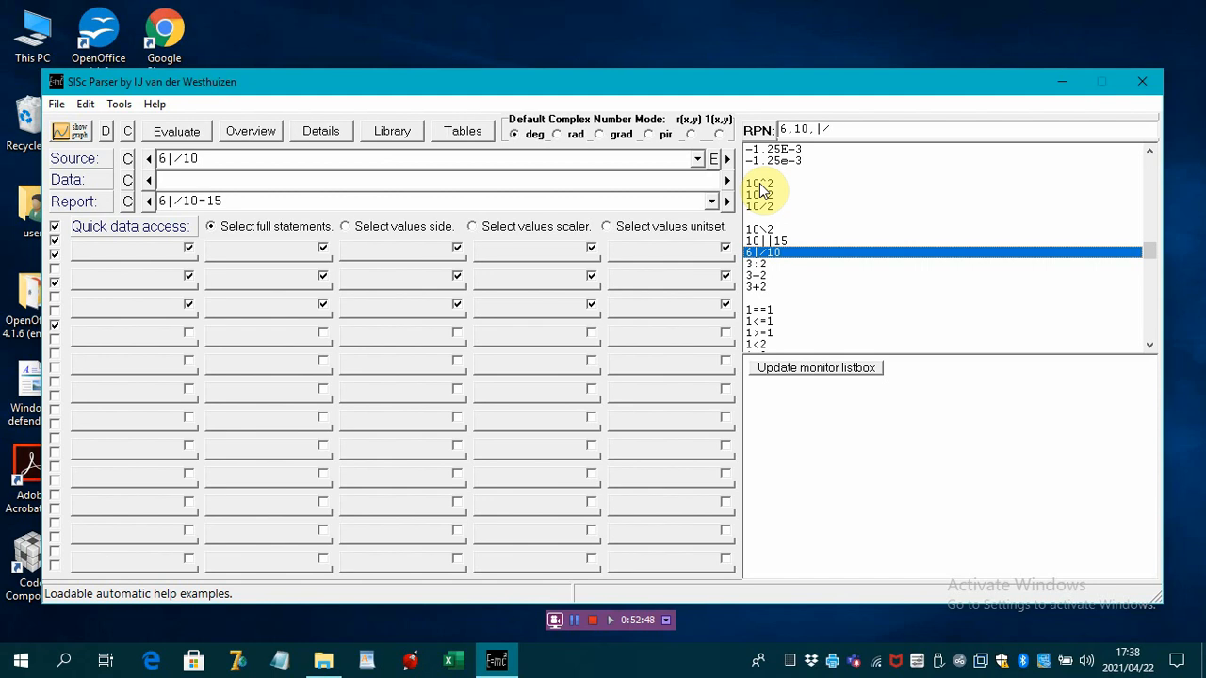
{"action": "key", "text": "Down"}
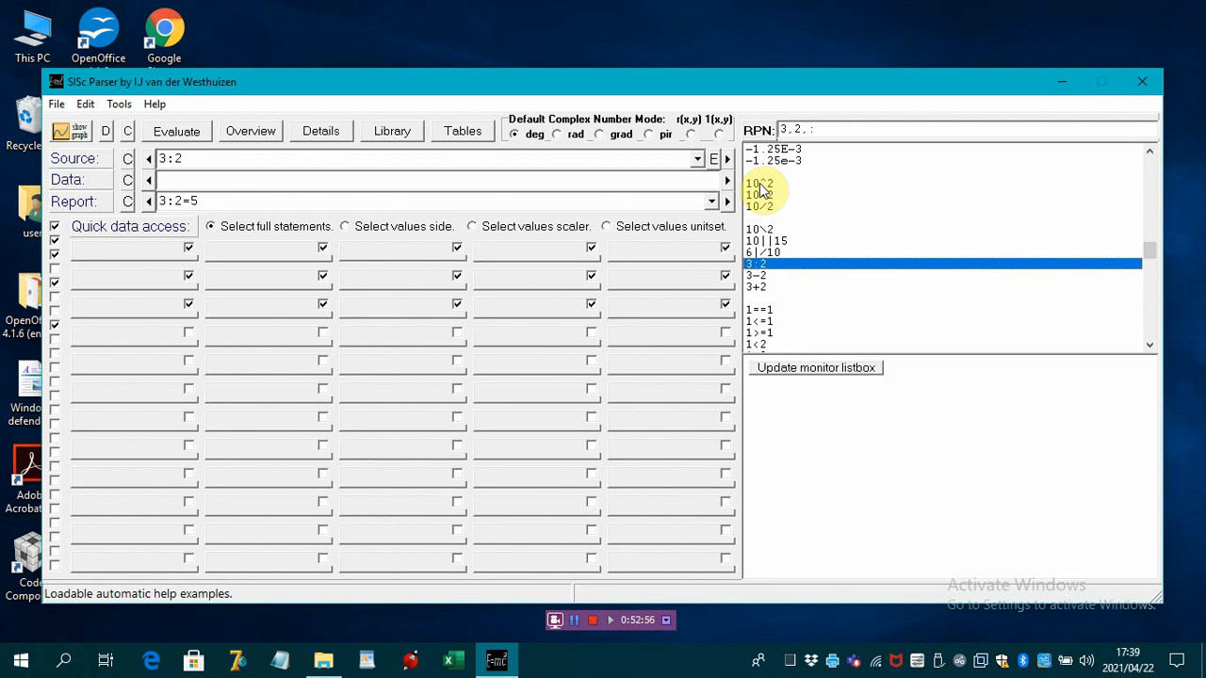
{"action": "key", "text": "Down"}
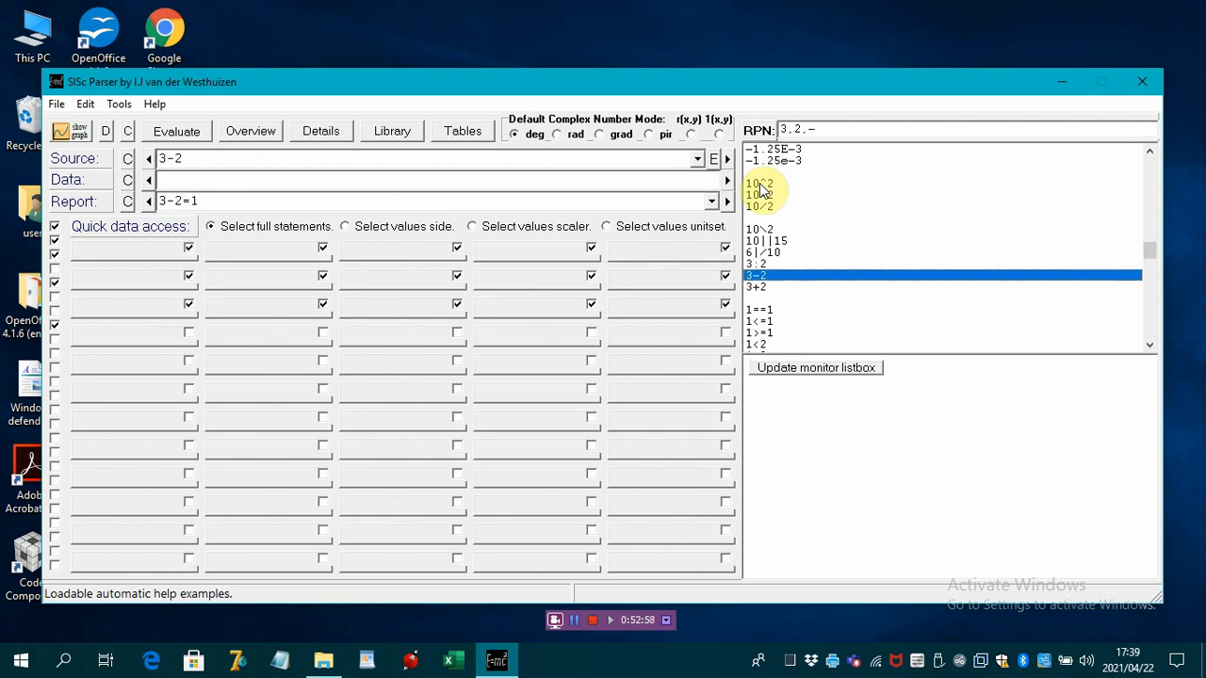
{"action": "key", "text": "Down"}
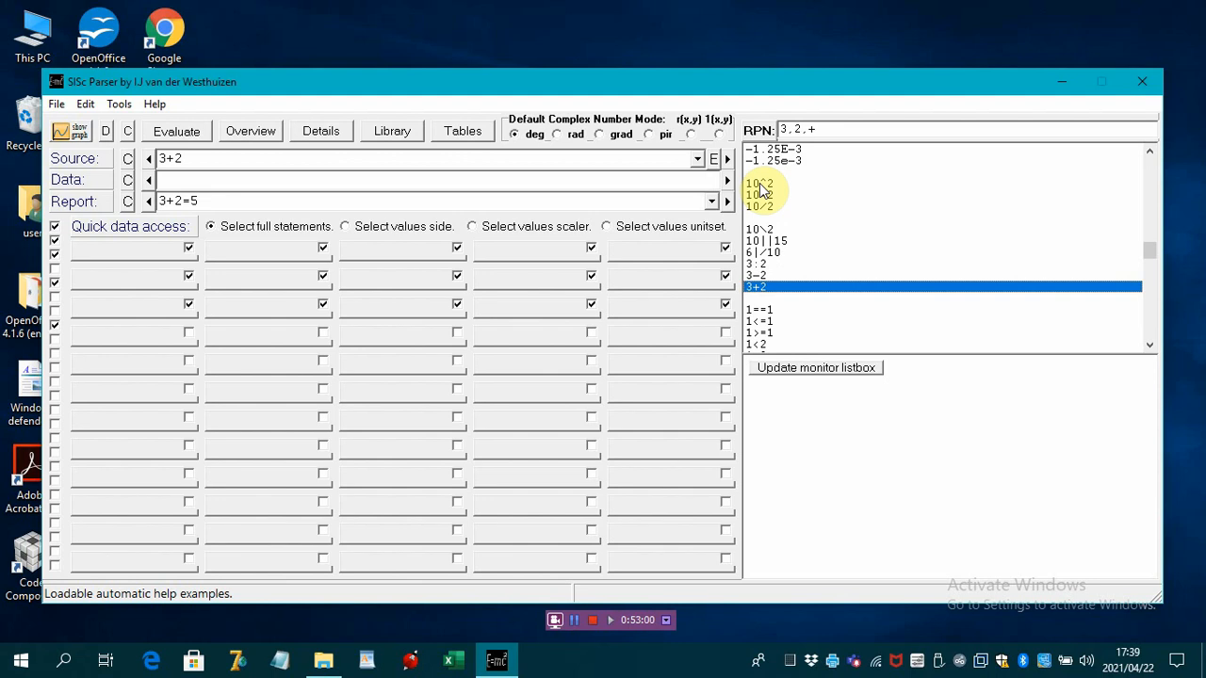
Evaluate the comparison examples 1==1, 1<=1, 1>=1, 1<2, 1>0 and 1<>0 in order.
{"action": "key", "text": "Down"}
{"action": "key", "text": "Down"}
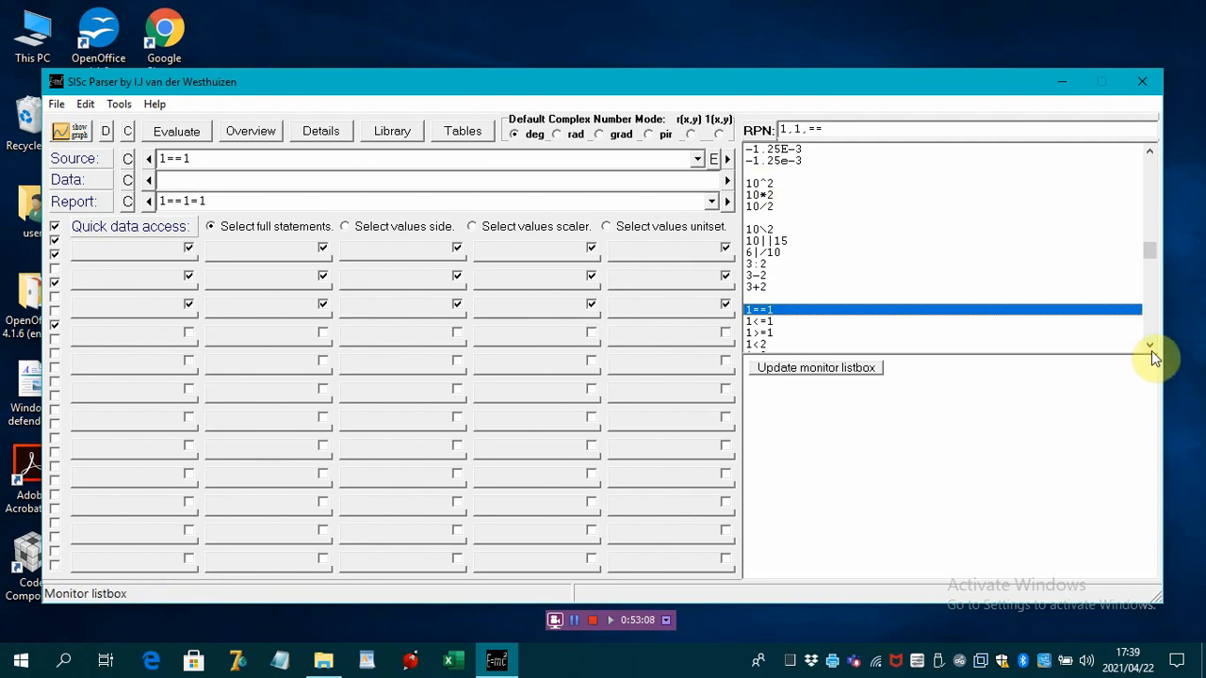
{"action": "scroll", "coordinate": [1150, 346], "scroll_direction": "down", "scroll_amount": 3}
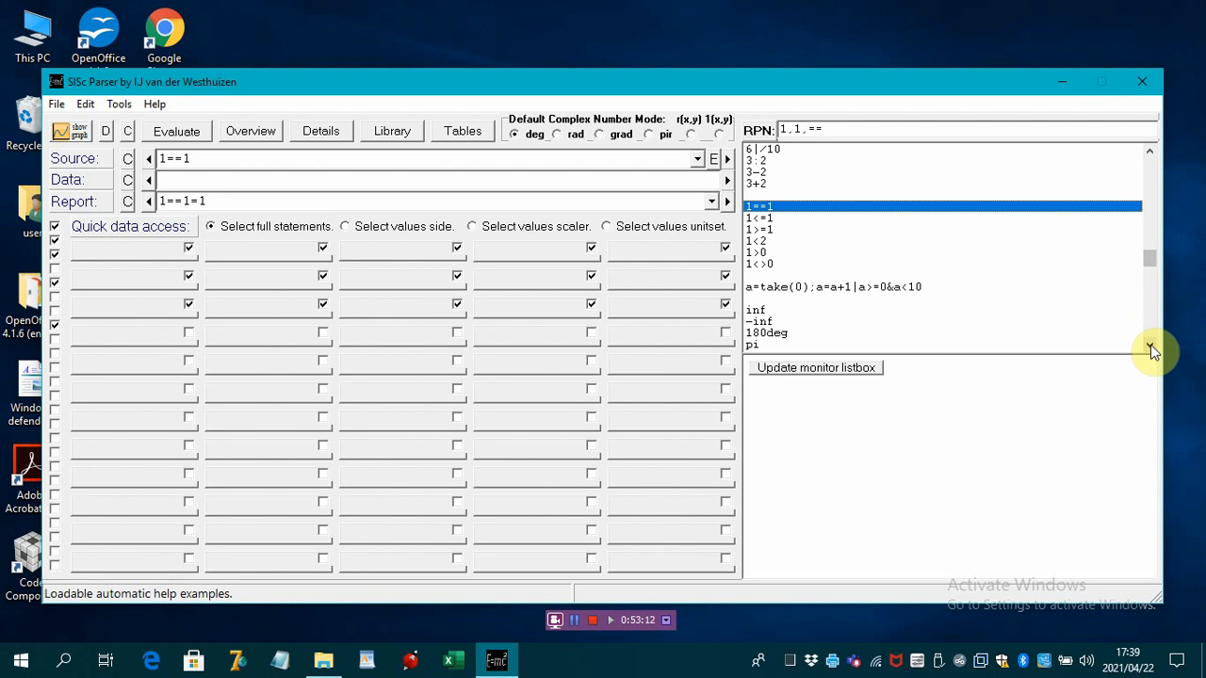
{"action": "key", "text": "Down"}
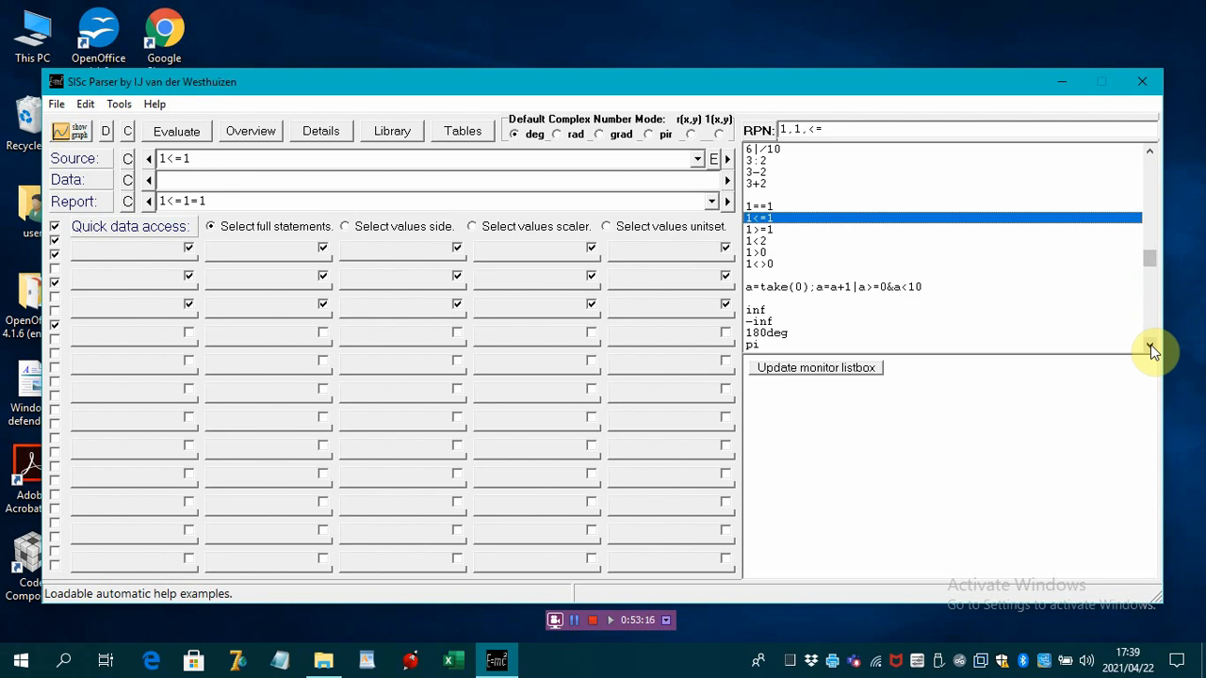
{"action": "key", "text": "Down"}
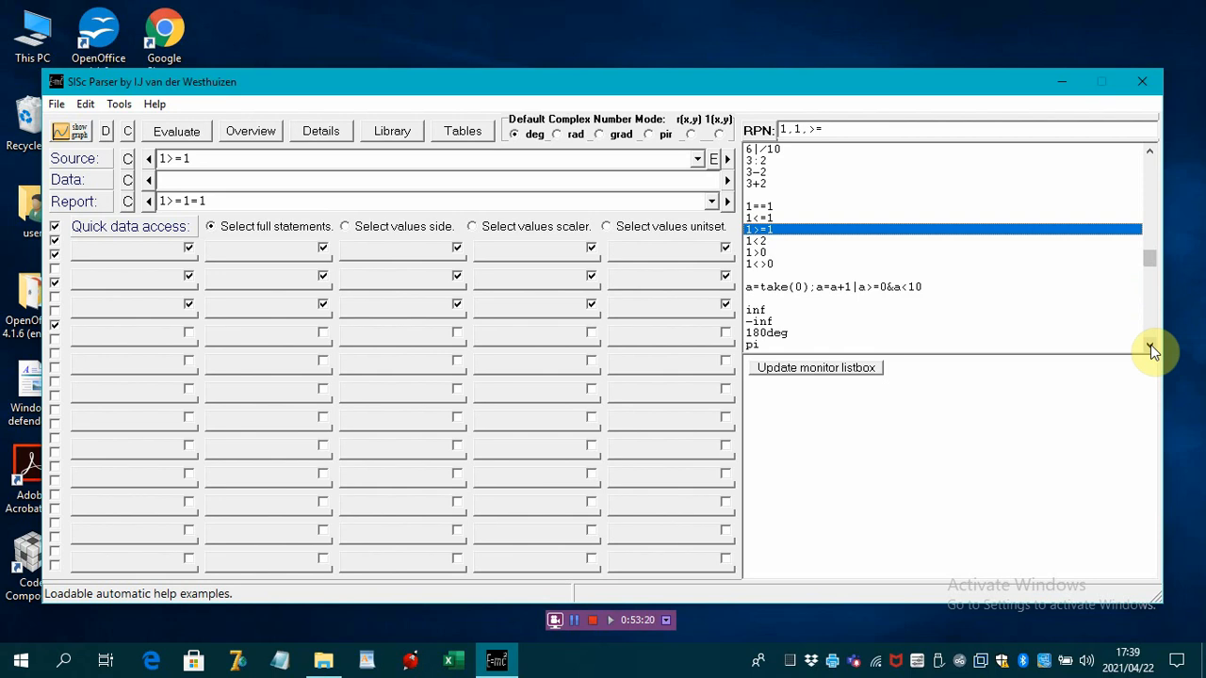
{"action": "key", "text": "Down"}
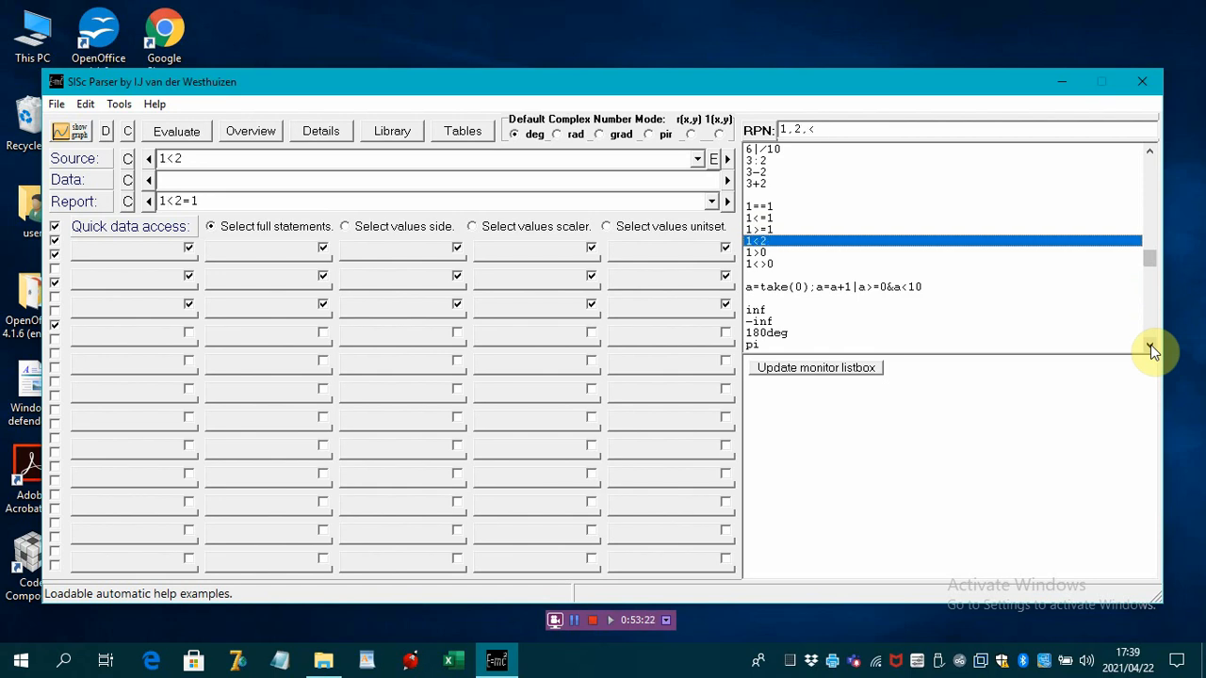
{"action": "key", "text": "Down"}
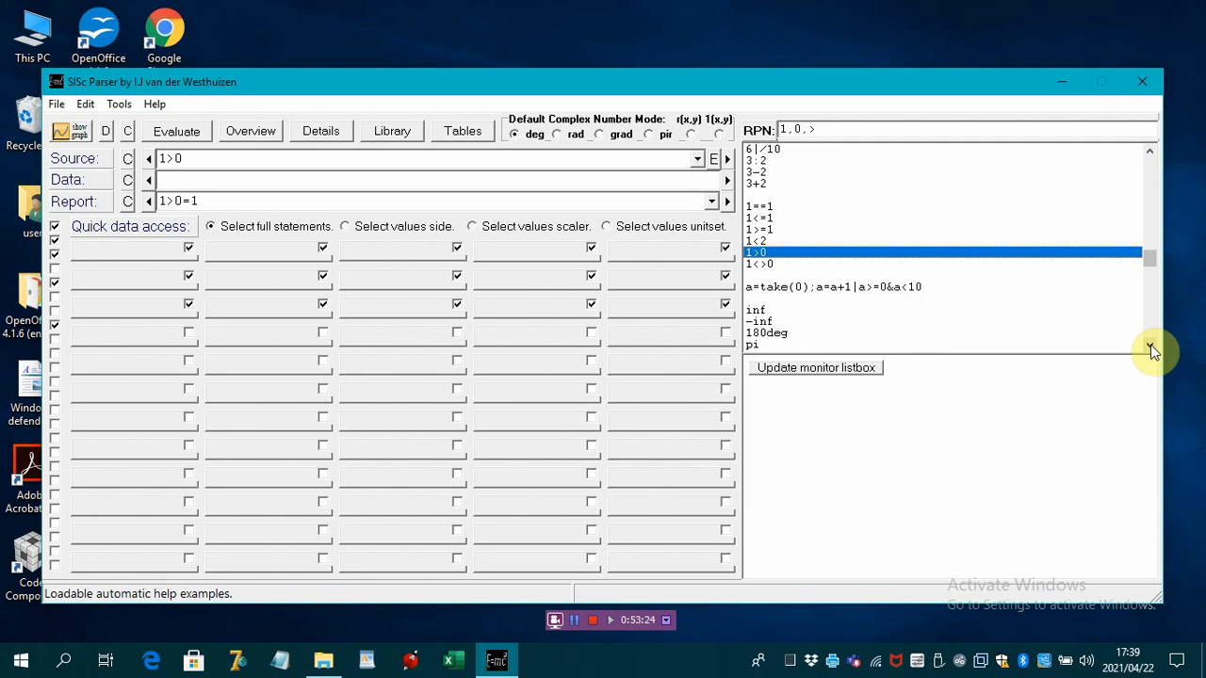
{"action": "key", "text": "Down"}
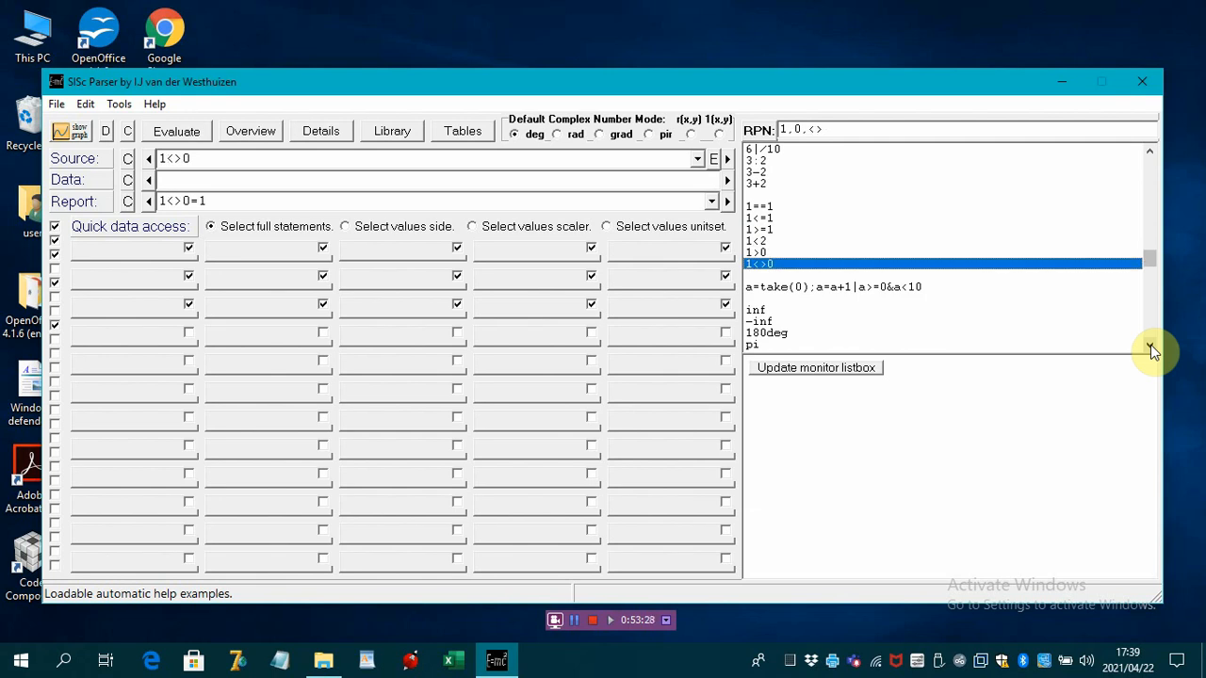
Load the conditional counting example a=take(0);a=a+1|a>=0&a<10 and evaluate it repeatedly until no further solutions remain.
{"action": "key", "text": "Down"}
{"action": "key", "text": "Down"}
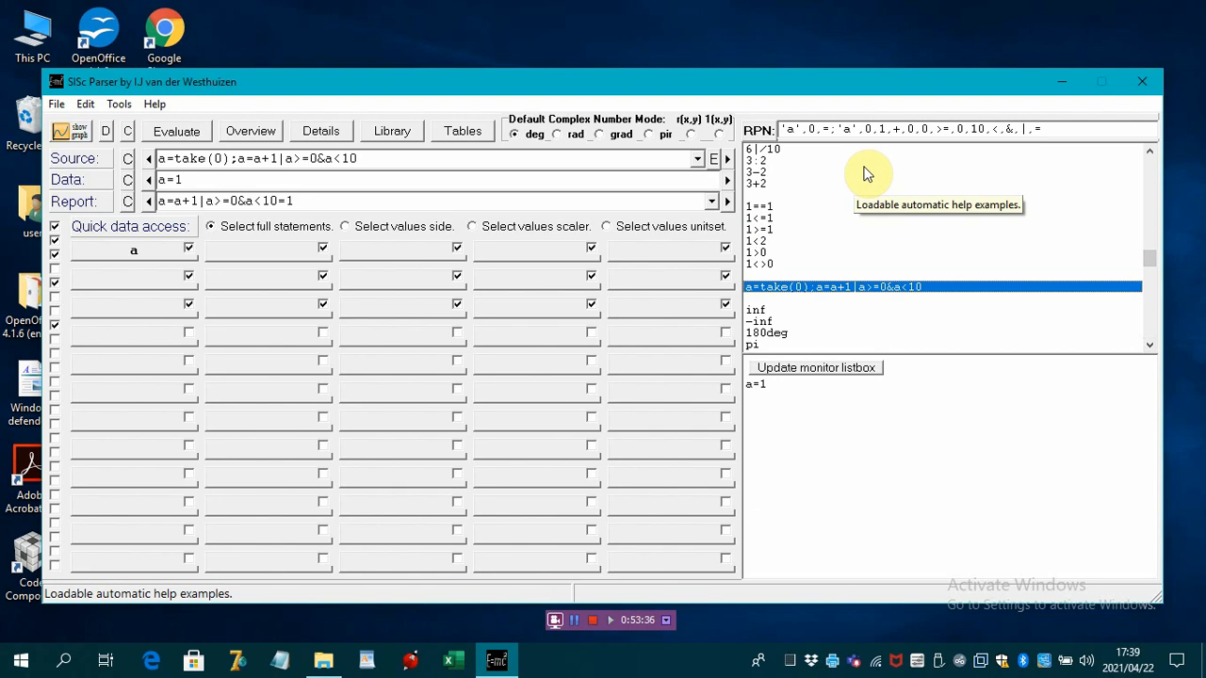
{"action": "left_click", "coordinate": [181, 132]}
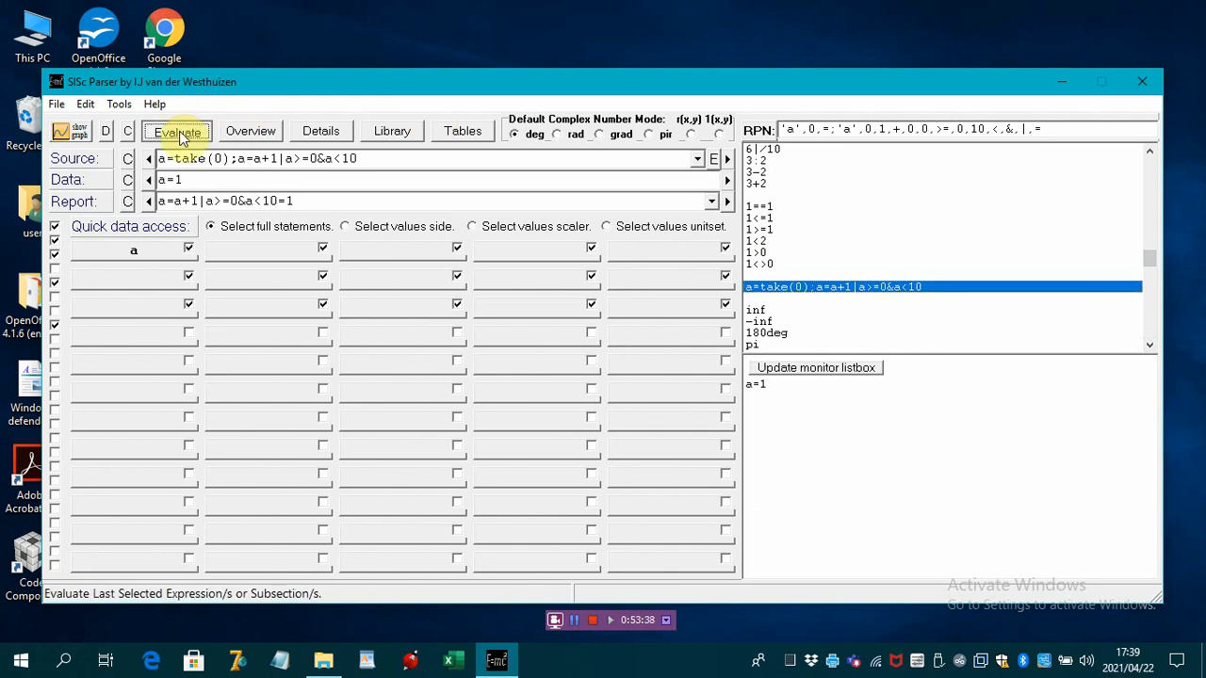
{"action": "left_click", "coordinate": [181, 132]}
{"action": "left_click", "coordinate": [181, 132]}
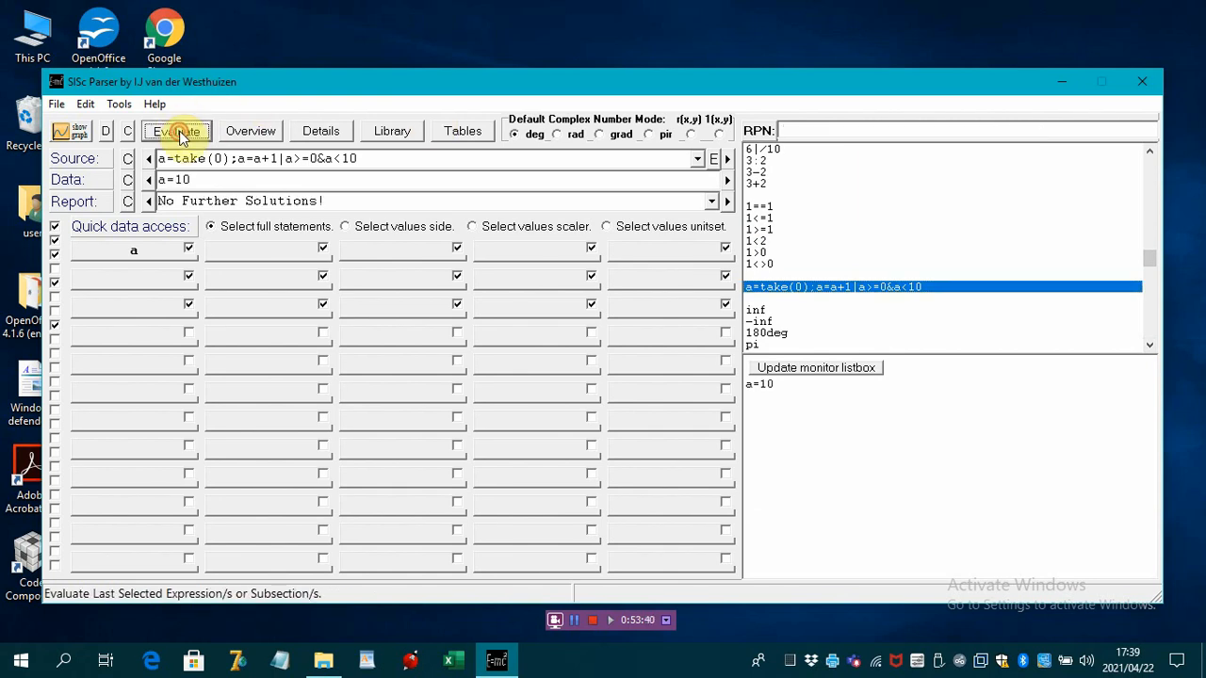
{"action": "left_click", "coordinate": [181, 132]}
Evaluate the constant examples inf, -inf, 180deg, pi and e, ending on the blank line after them.
{"action": "left_click", "coordinate": [757, 310]}
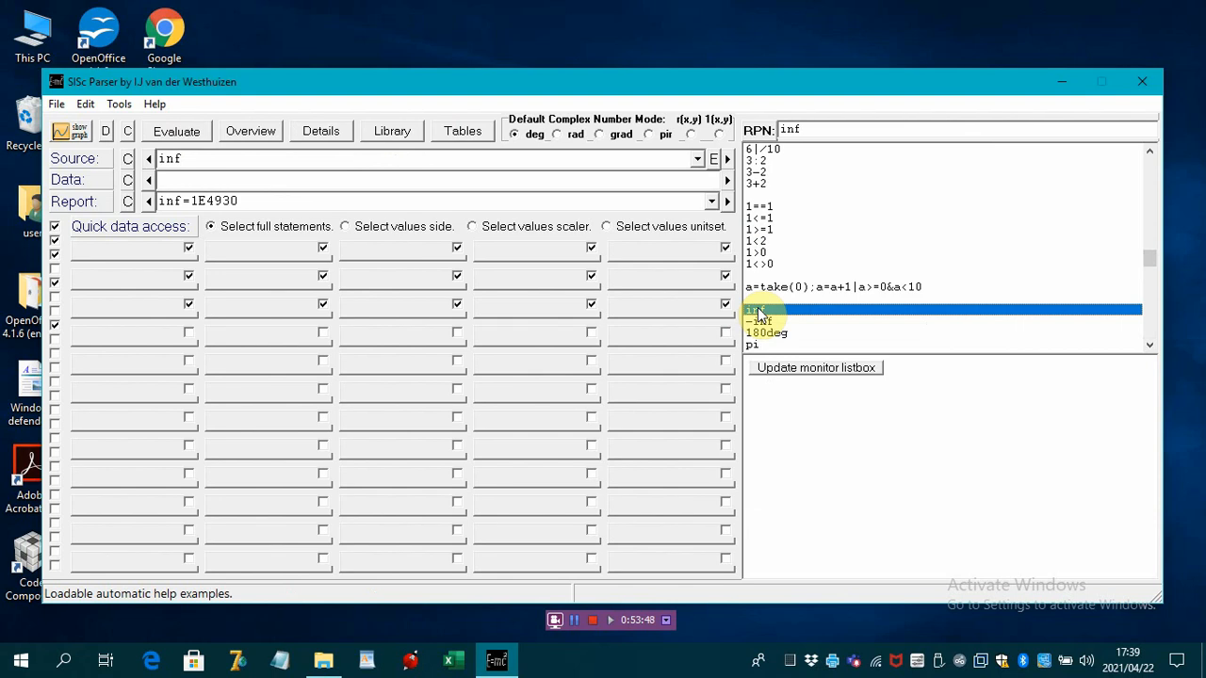
{"action": "left_click", "coordinate": [760, 318]}
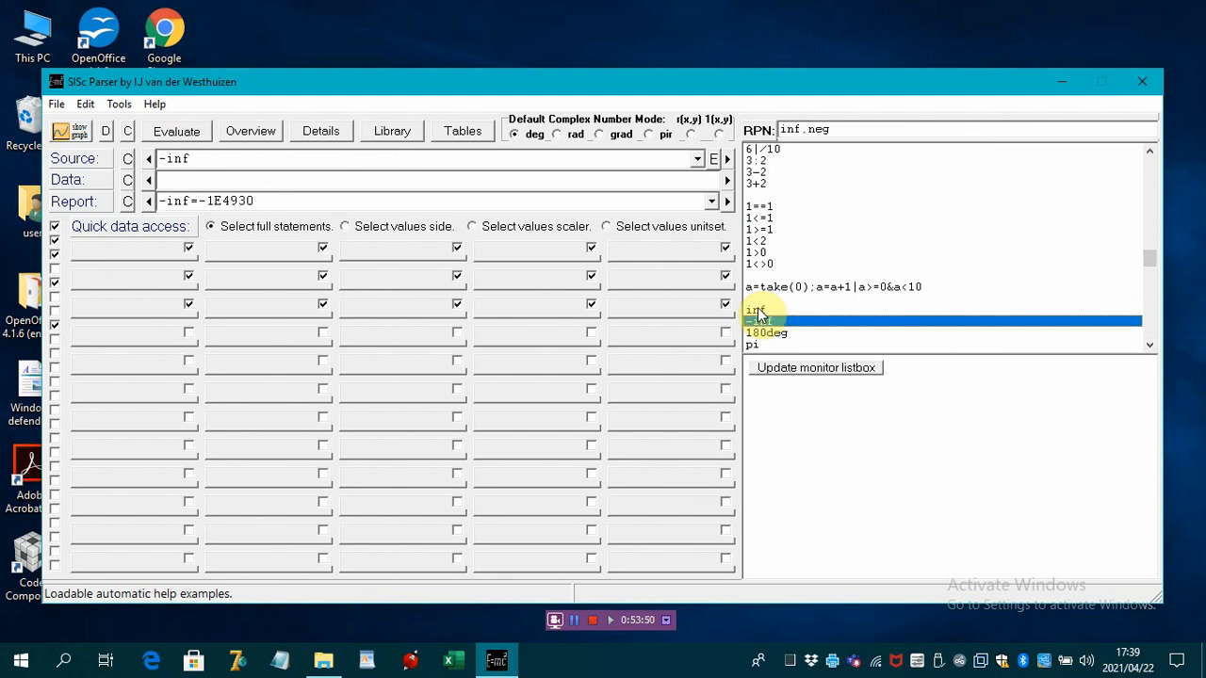
{"action": "key", "text": "Down"}
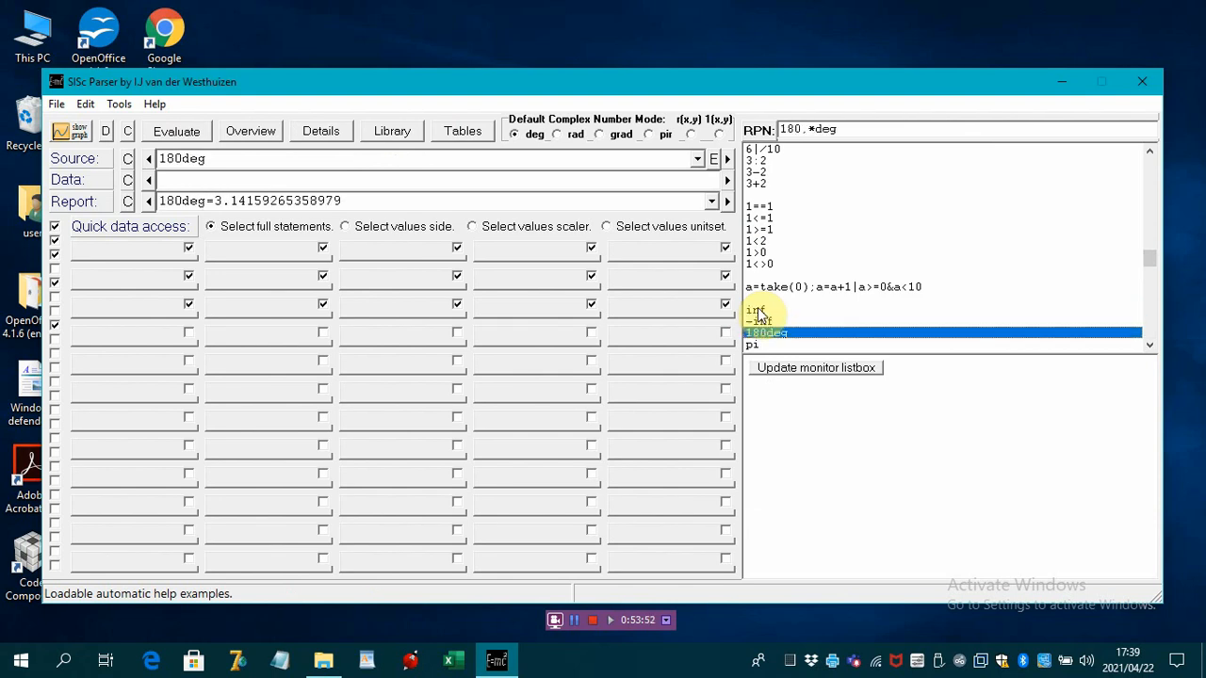
{"action": "key", "text": "Down"}
{"action": "key", "text": "Down"}
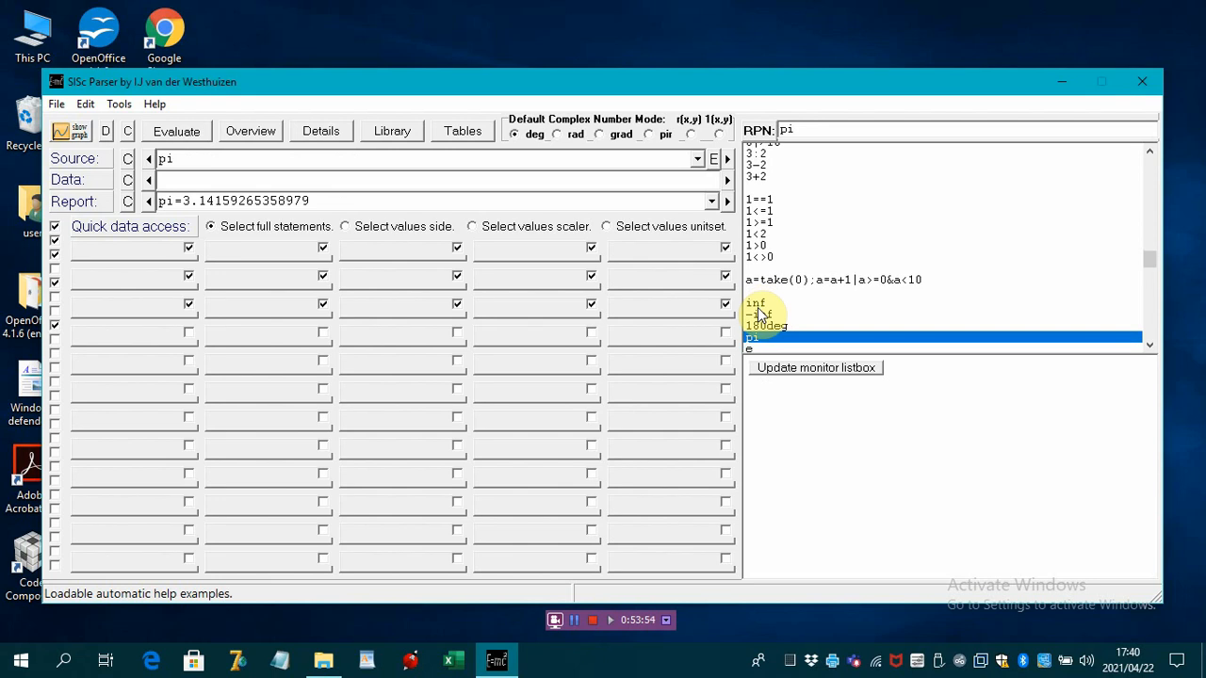
{"action": "key", "text": "Down"}
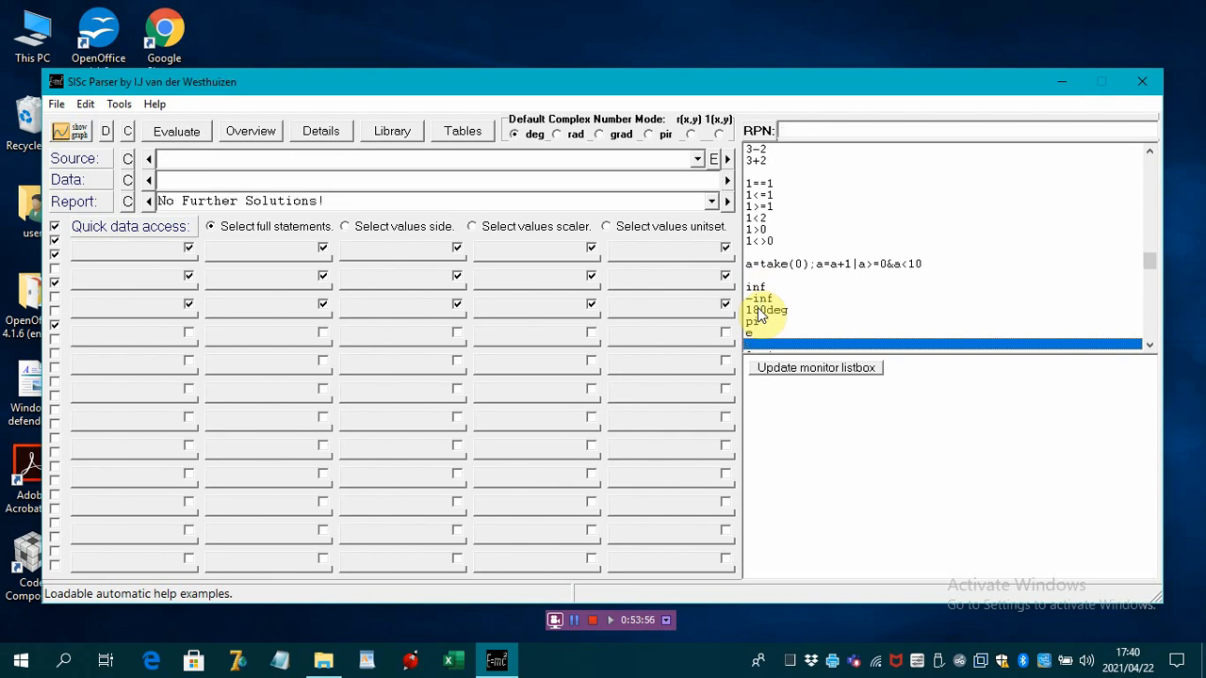
Evaluate the explicit and implied multiplication examples 2*pi and 2pi.
{"action": "left_click", "coordinate": [1151, 346]}
{"action": "left_click_drag", "start_coordinate": [1153, 345], "coordinate": [1152, 345]}
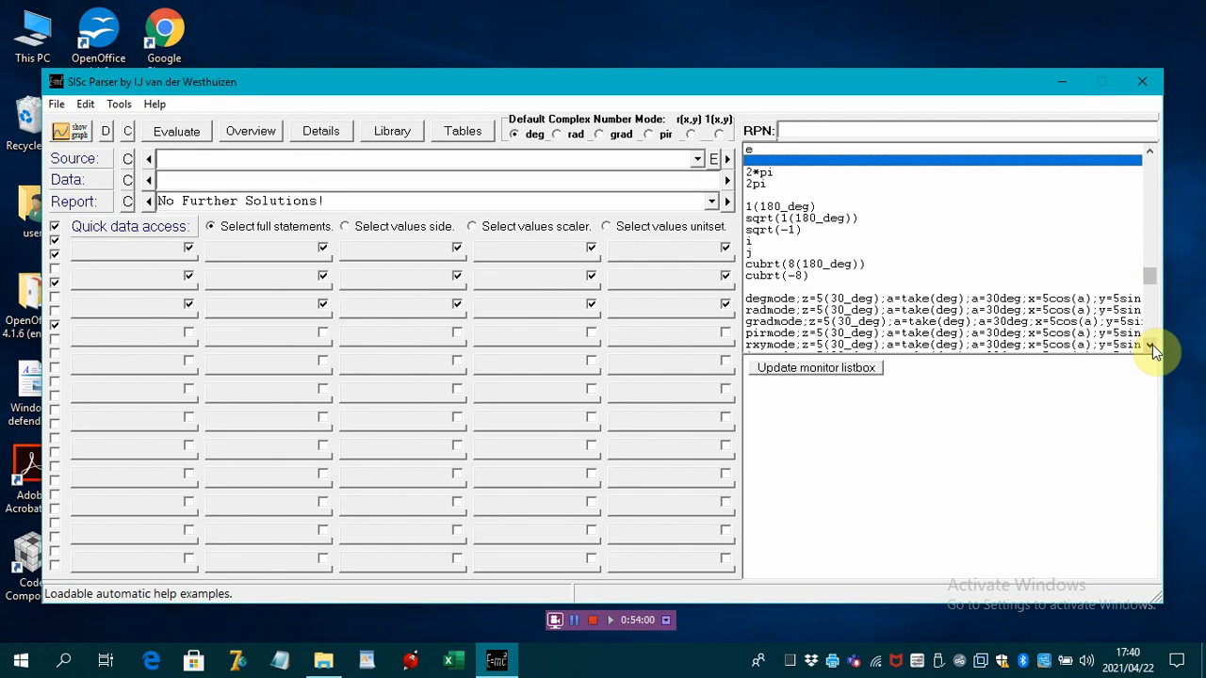
{"action": "left_click", "coordinate": [764, 175]}
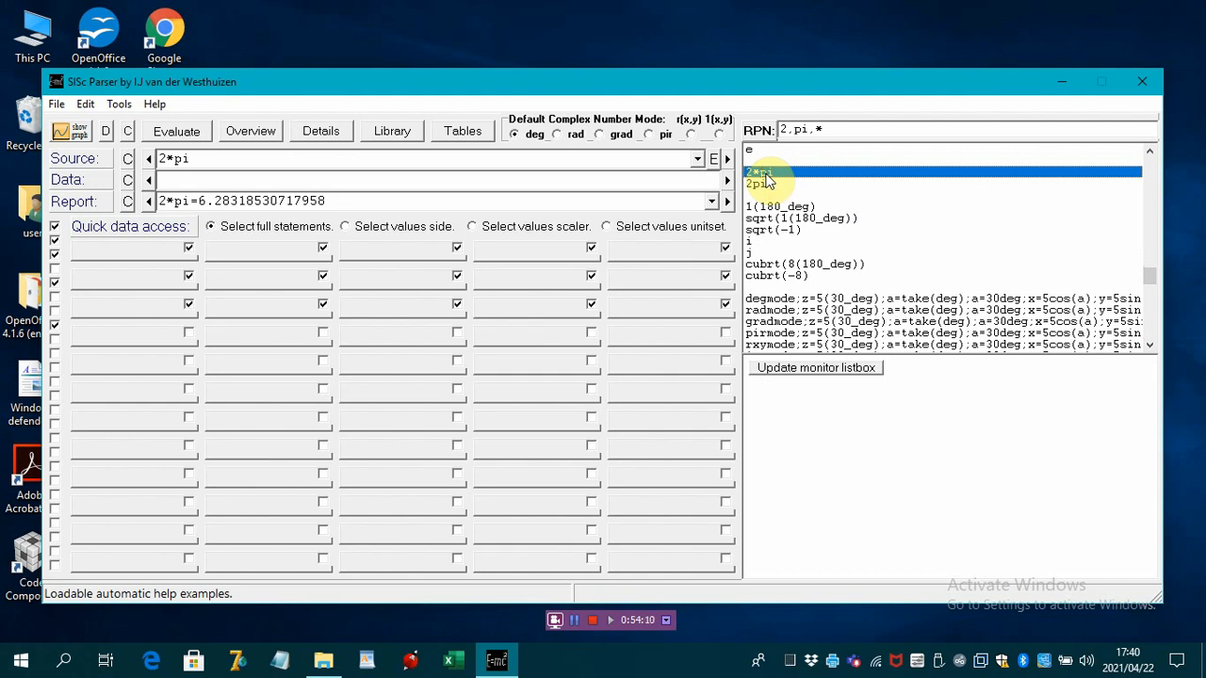
{"action": "left_click", "coordinate": [765, 183]}
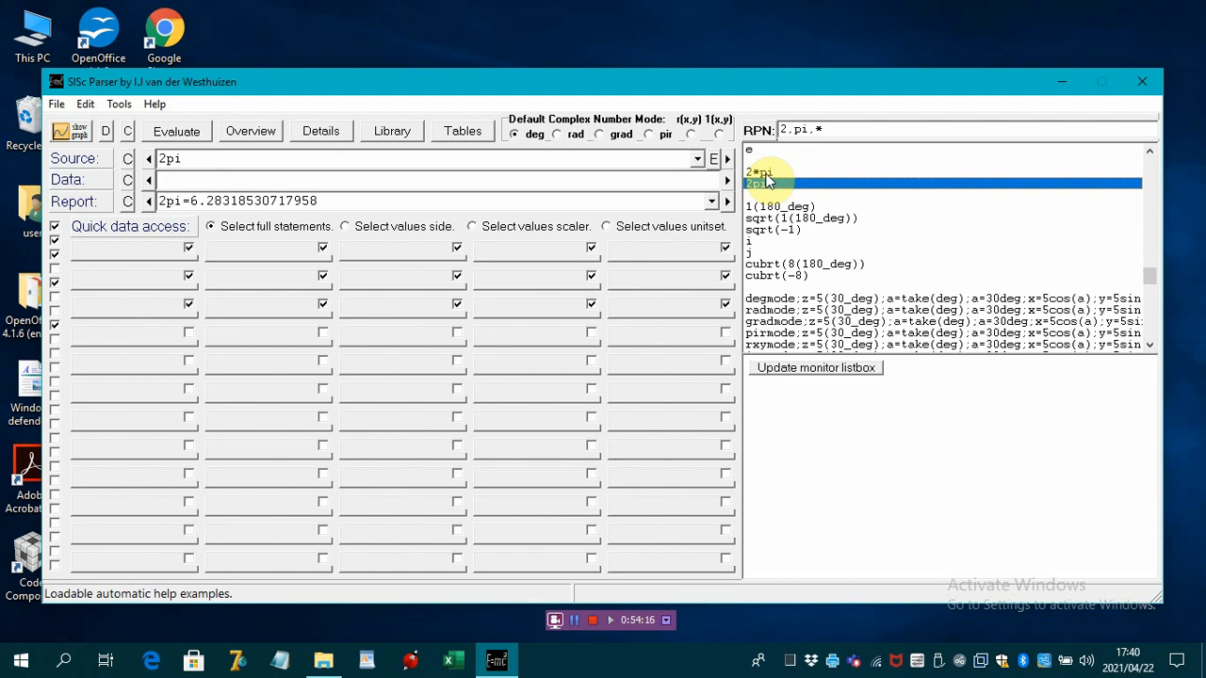
Evaluate 1(180_deg), sqrt(1(180_deg)) and sqrt(-1), going through the two square-root examples twice.
{"action": "key", "text": "Down"}
{"action": "key", "text": "Down"}
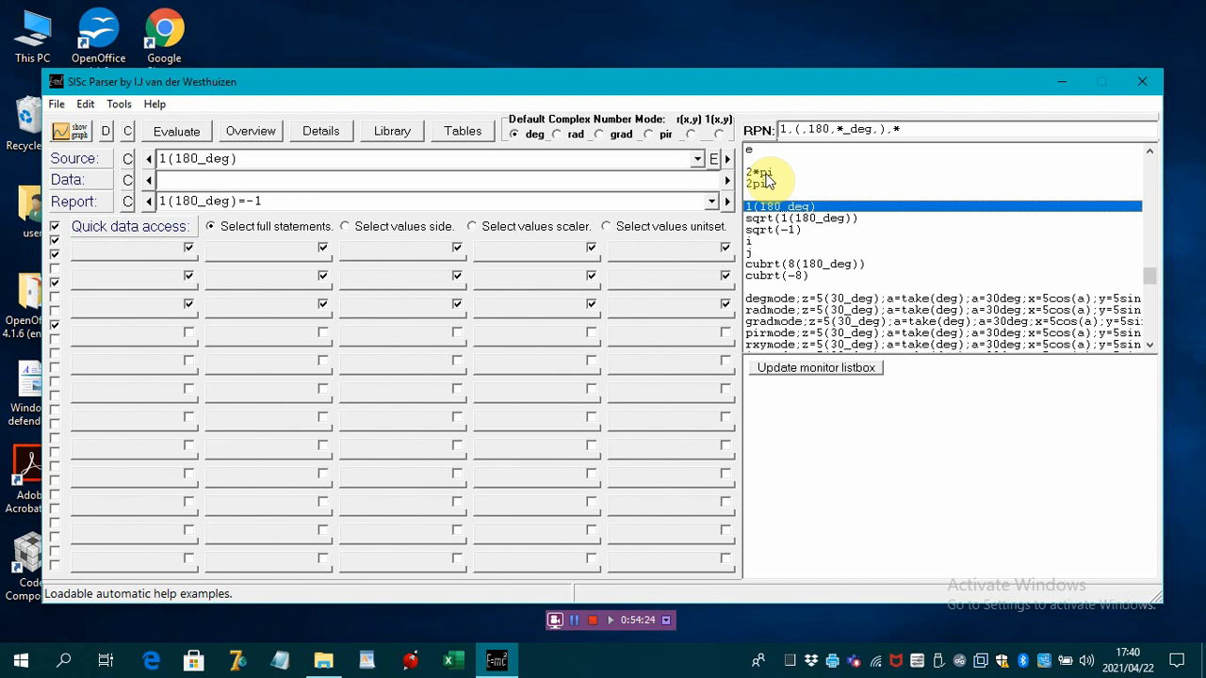
{"action": "key", "text": "Down"}
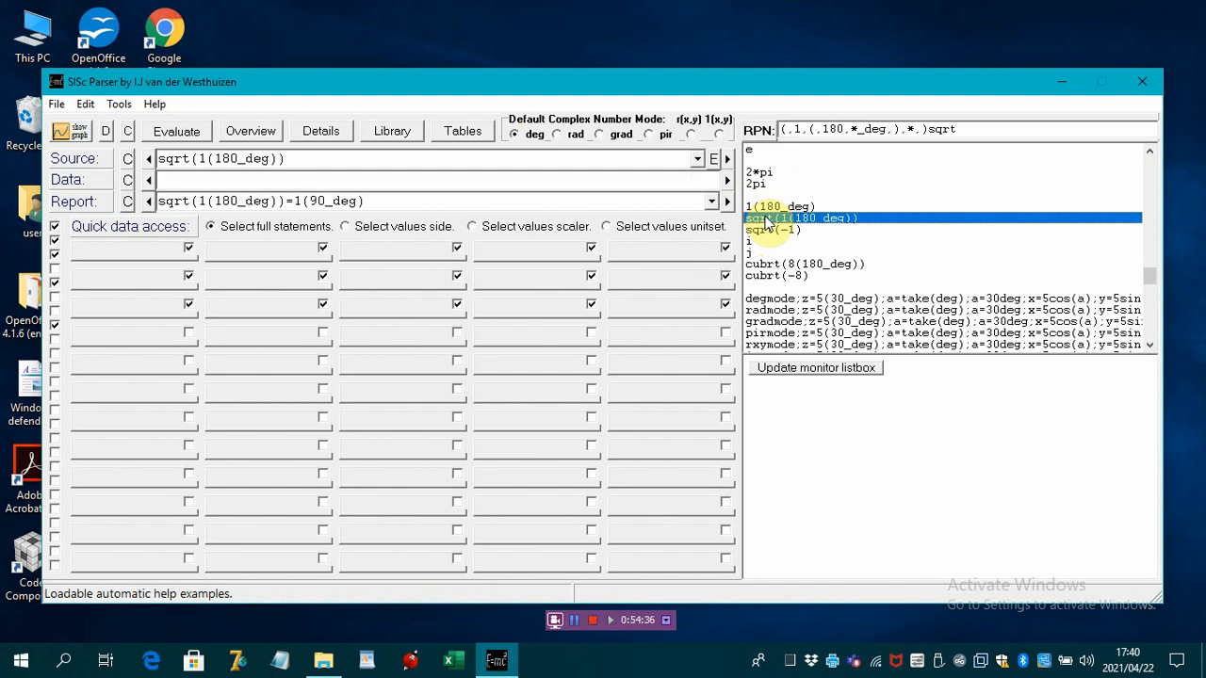
{"action": "key", "text": "Down"}
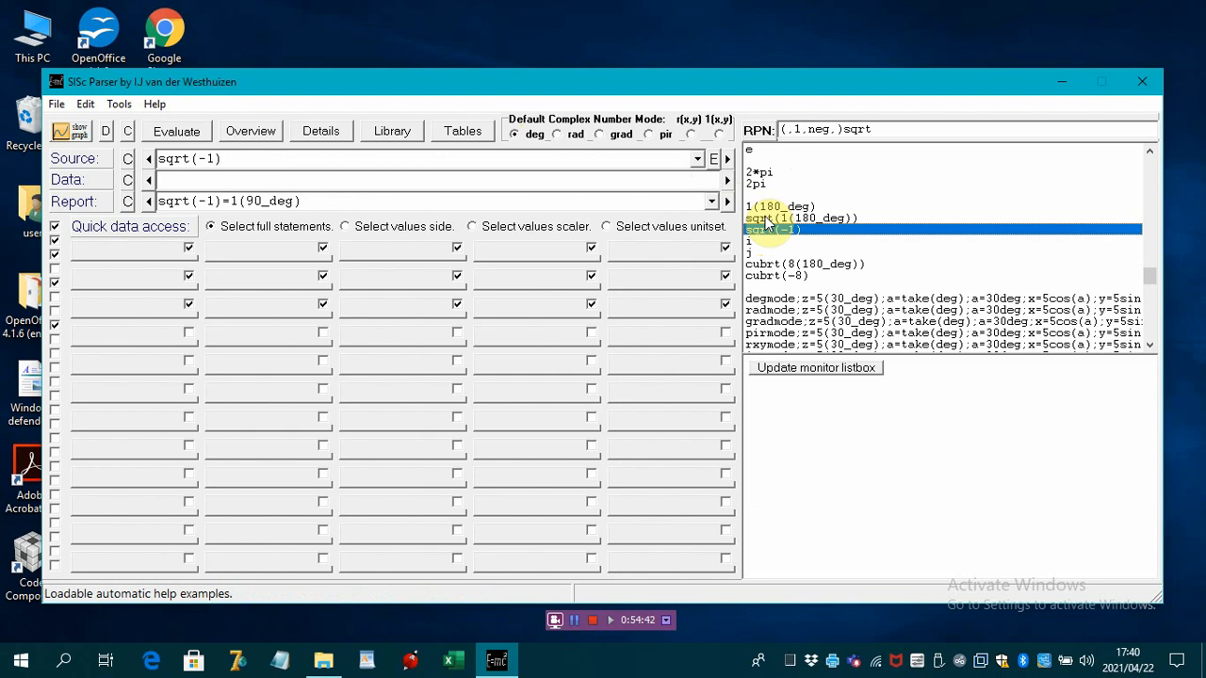
{"action": "key", "text": "Up"}
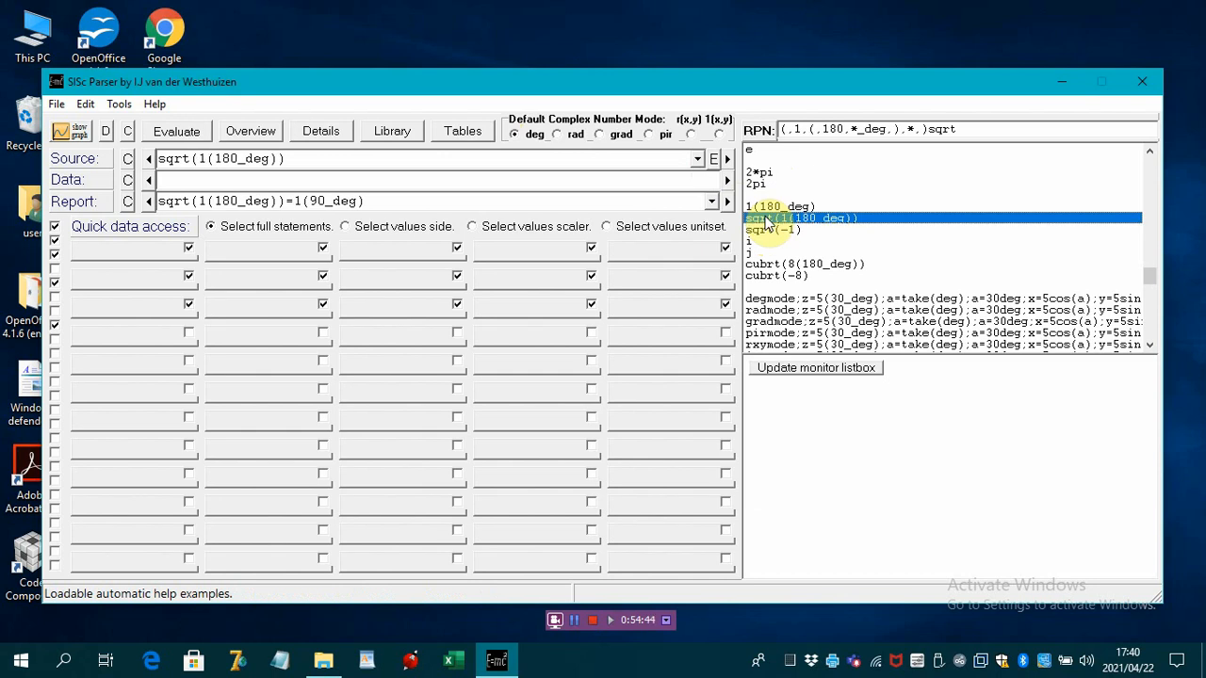
{"action": "key", "text": "Down"}
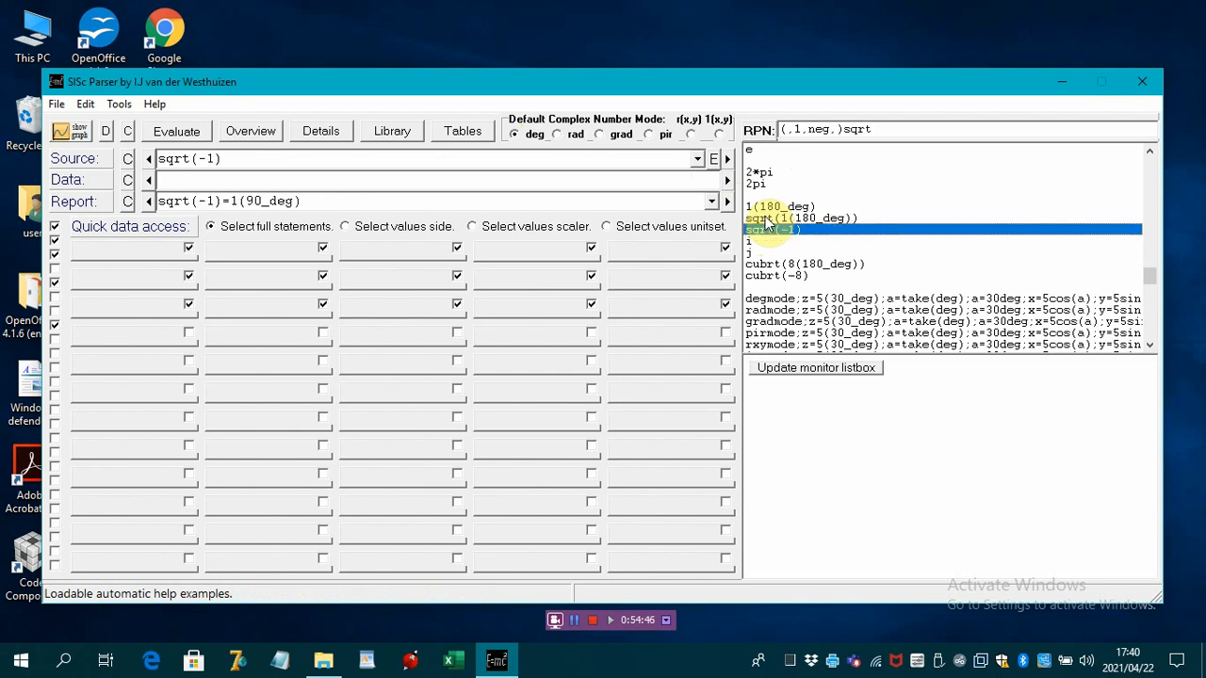
Evaluate the imaginary-unit examples i and j alternately three times, followed by the cube-root examples cubrt(8(180_deg)) and cubrt(-8).
{"action": "key", "text": "Down"}
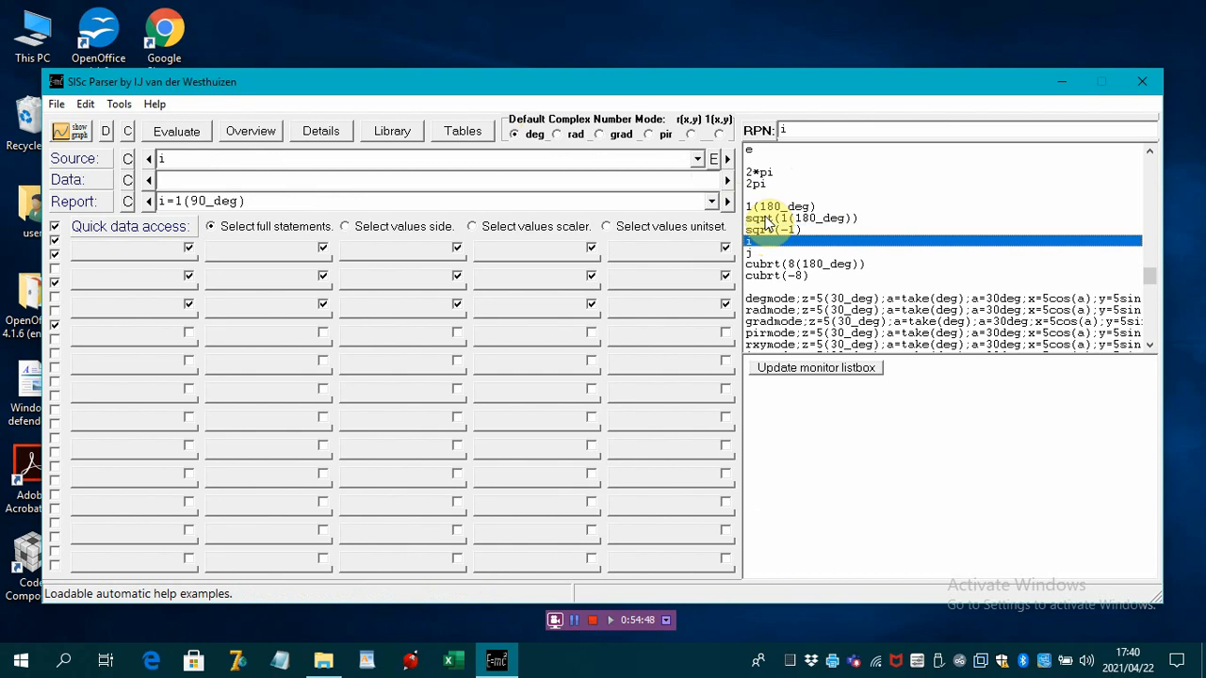
{"action": "key", "text": "Down"}
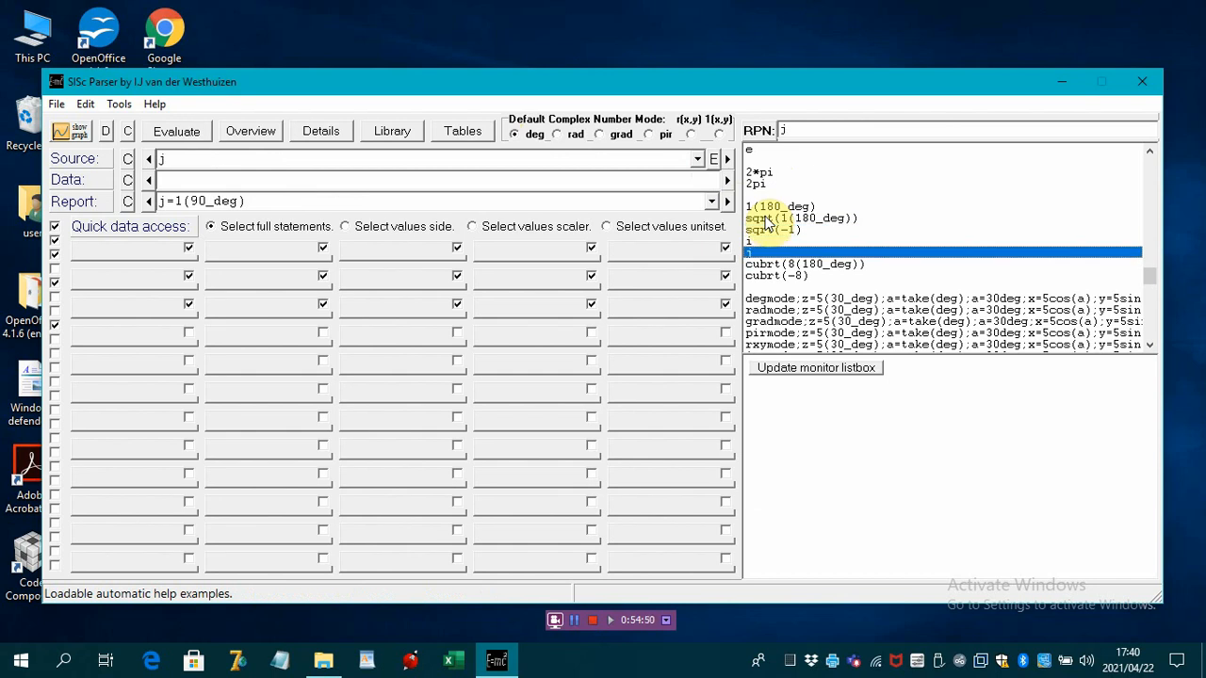
{"action": "key", "text": "Up"}
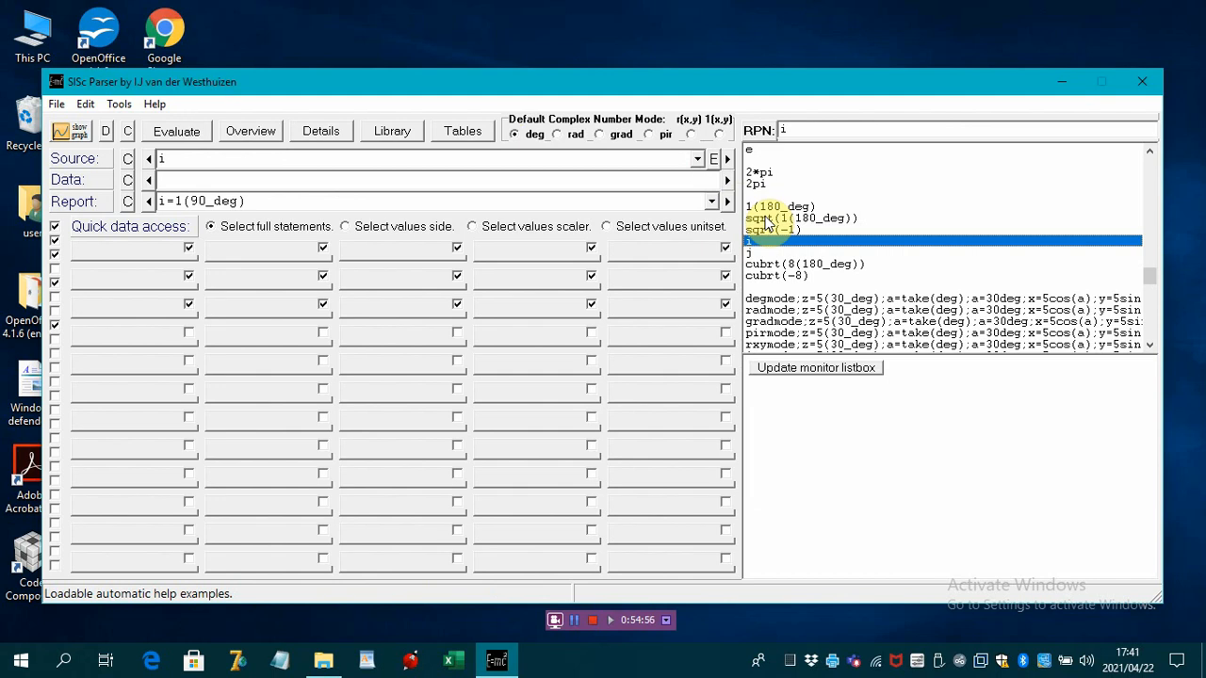
{"action": "key", "text": "Down"}
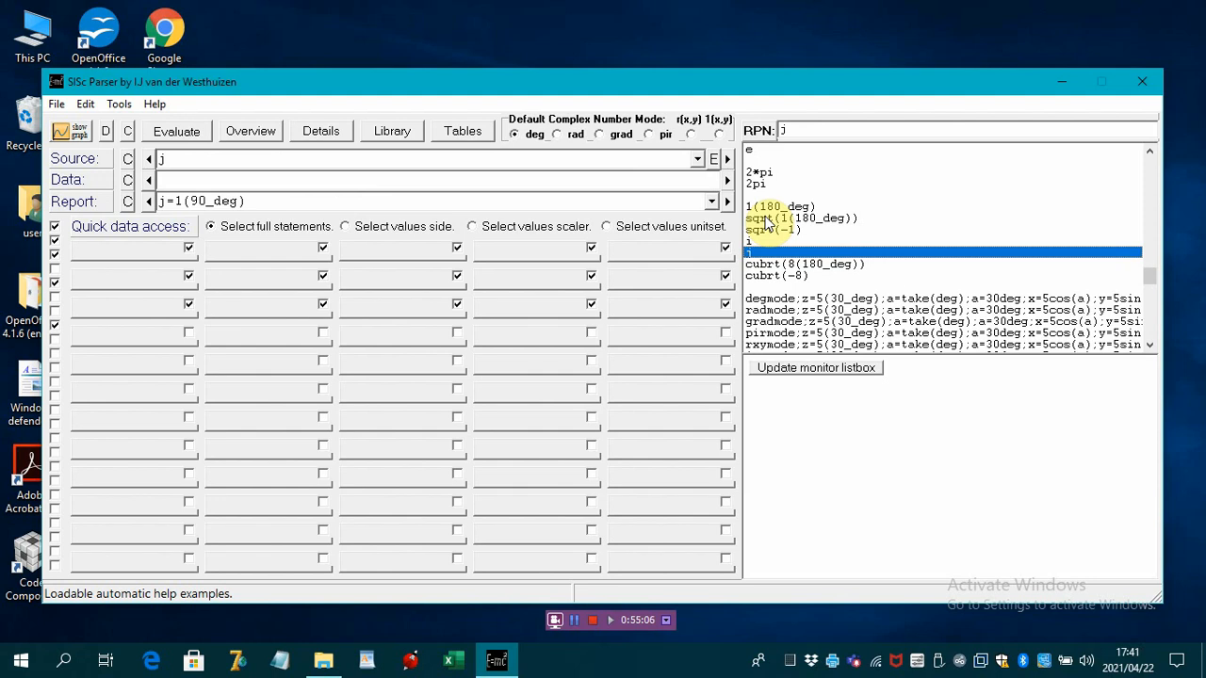
{"action": "key", "text": "Up"}
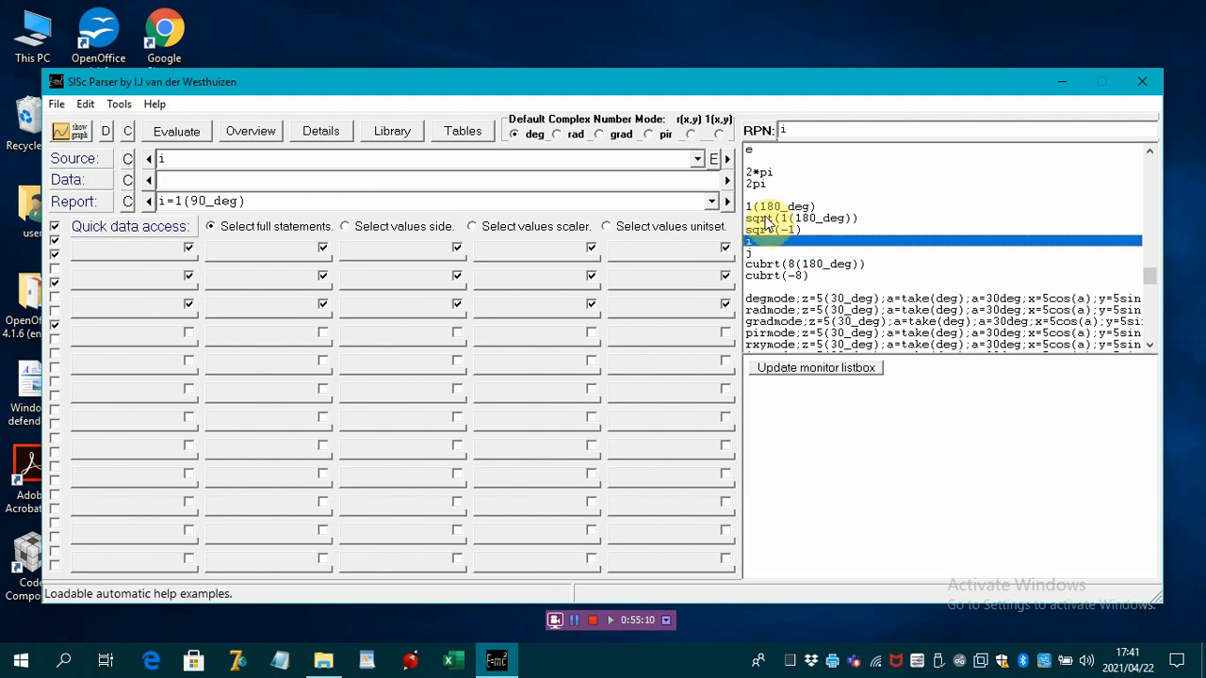
{"action": "key", "text": "Down"}
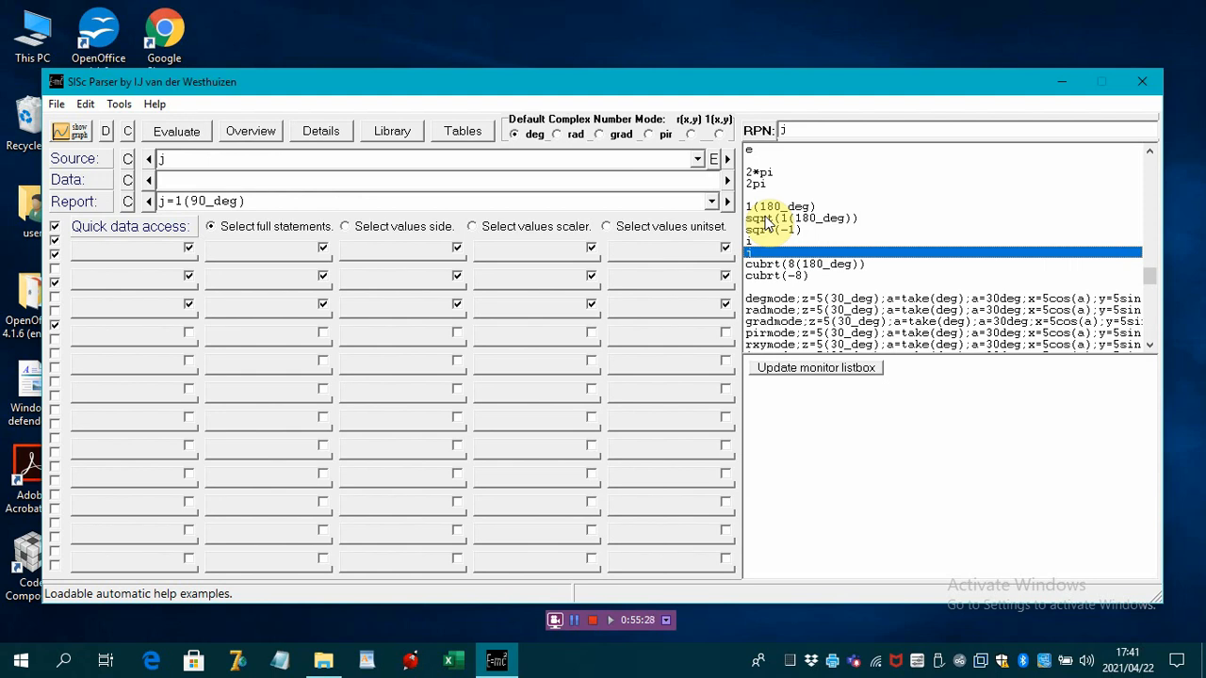
{"action": "key", "text": "Down"}
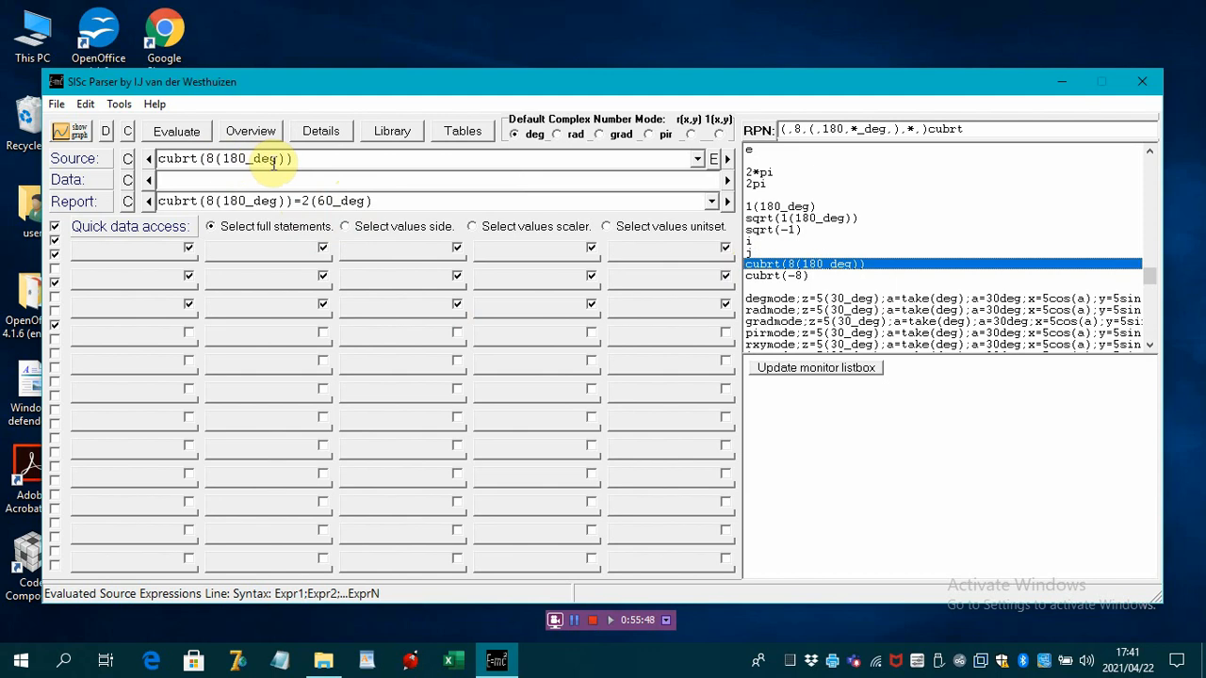
{"action": "left_click", "coordinate": [771, 279]}
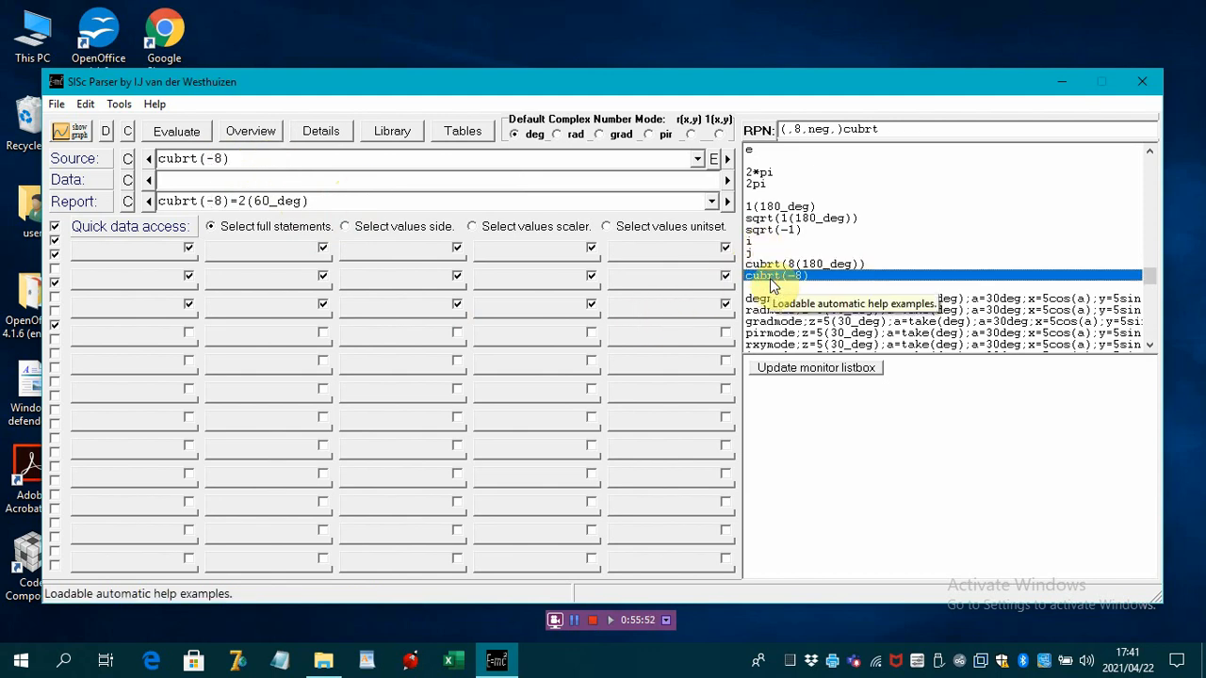
Evaluate the degmode complex-number example z=5(30_deg) and view its full solution report, closing the report list again.
{"action": "left_click", "coordinate": [1150, 349]}
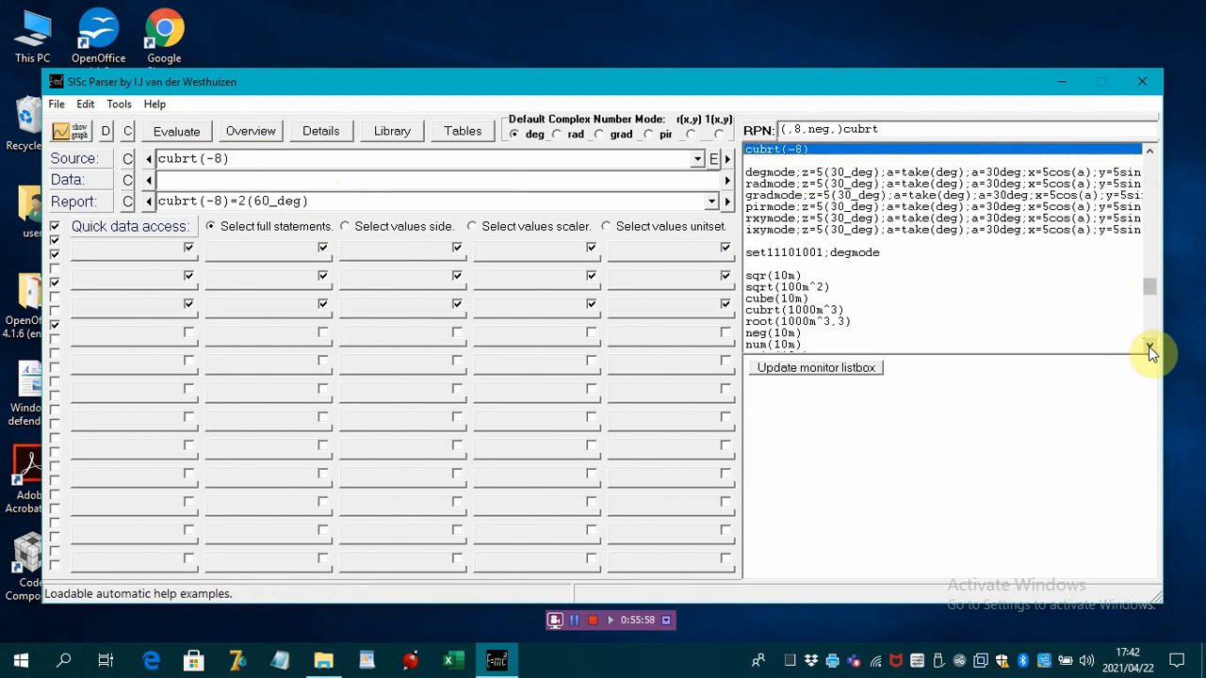
{"action": "left_click", "coordinate": [801, 176]}
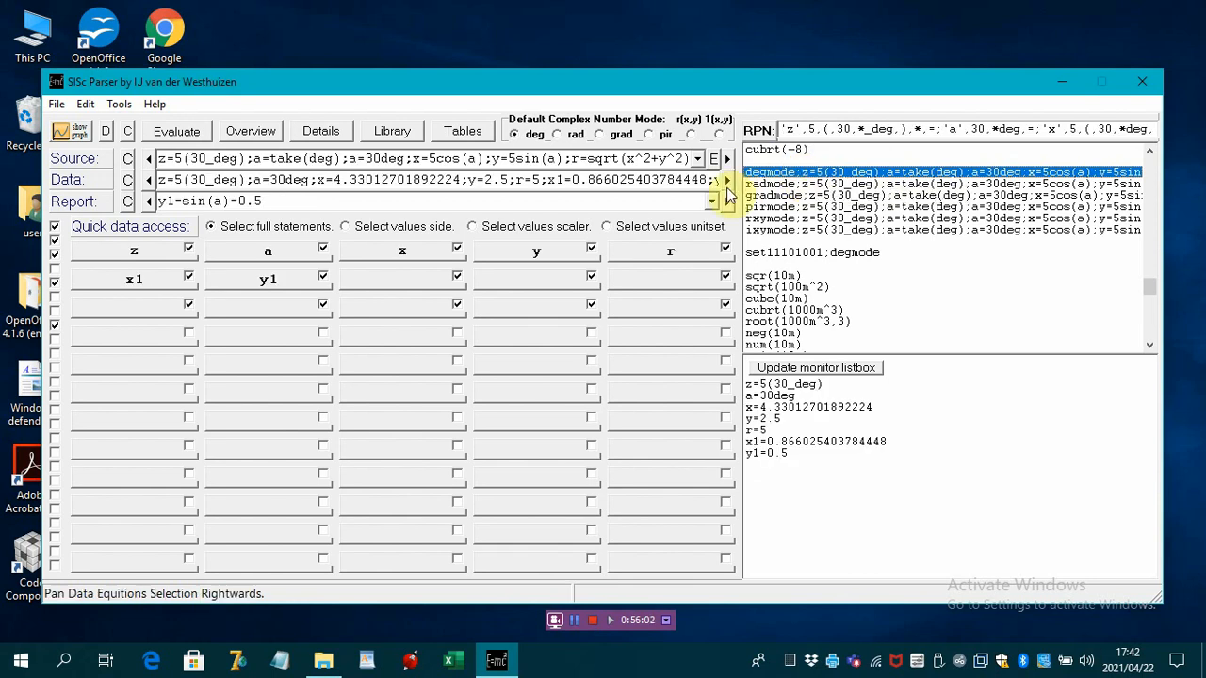
{"action": "left_click", "coordinate": [711, 201]}
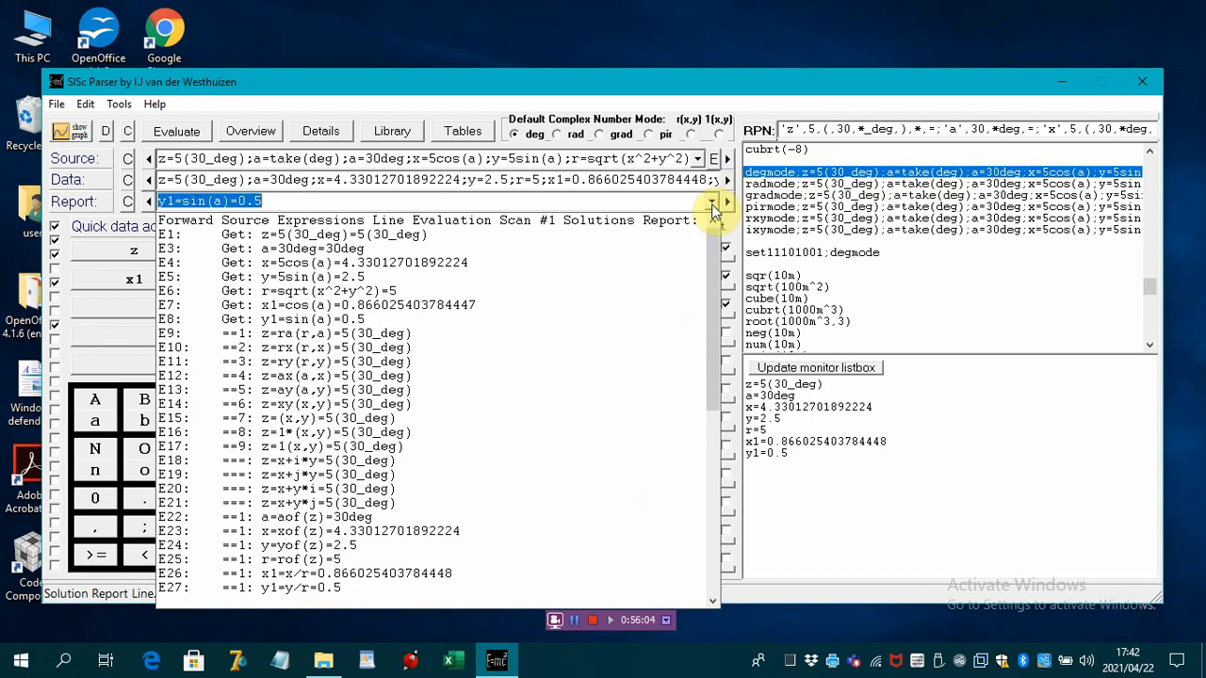
{"action": "left_click", "coordinate": [713, 204]}
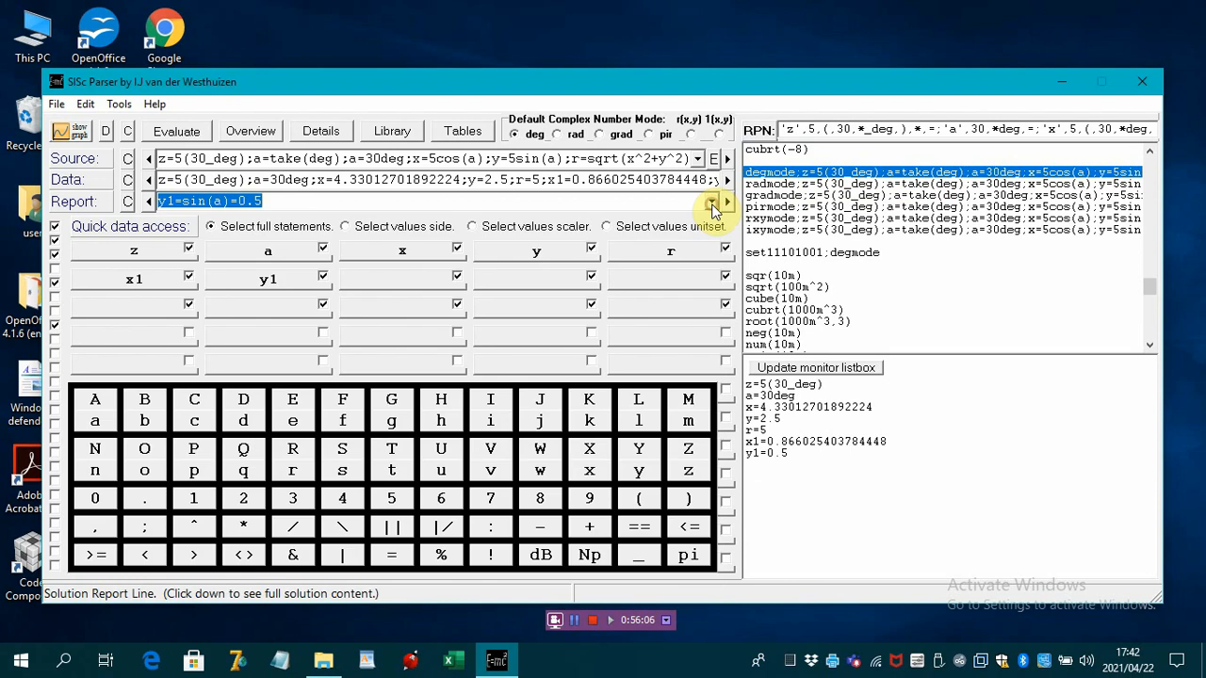
Evaluate the radmode and gradmode versions of the z=5(30_deg) example, viewing the full solution report after each one.
{"action": "left_click", "coordinate": [799, 184]}
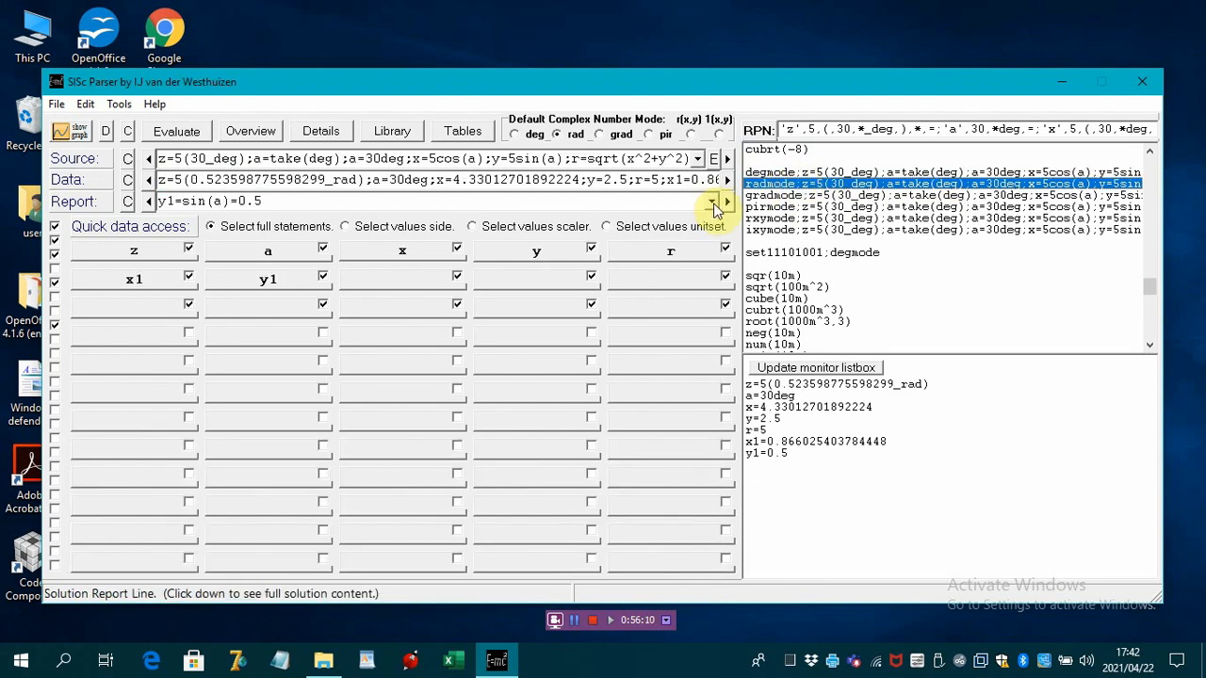
{"action": "left_click", "coordinate": [711, 204]}
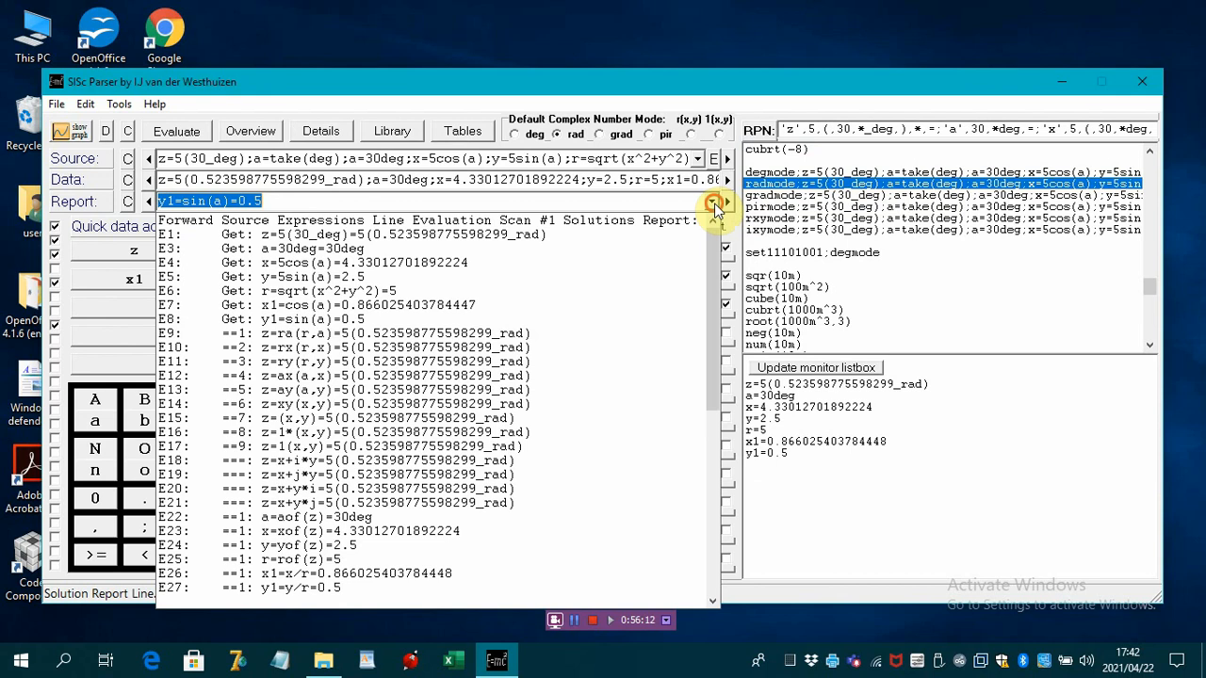
{"action": "left_click", "coordinate": [712, 204]}
{"action": "left_click", "coordinate": [797, 195]}
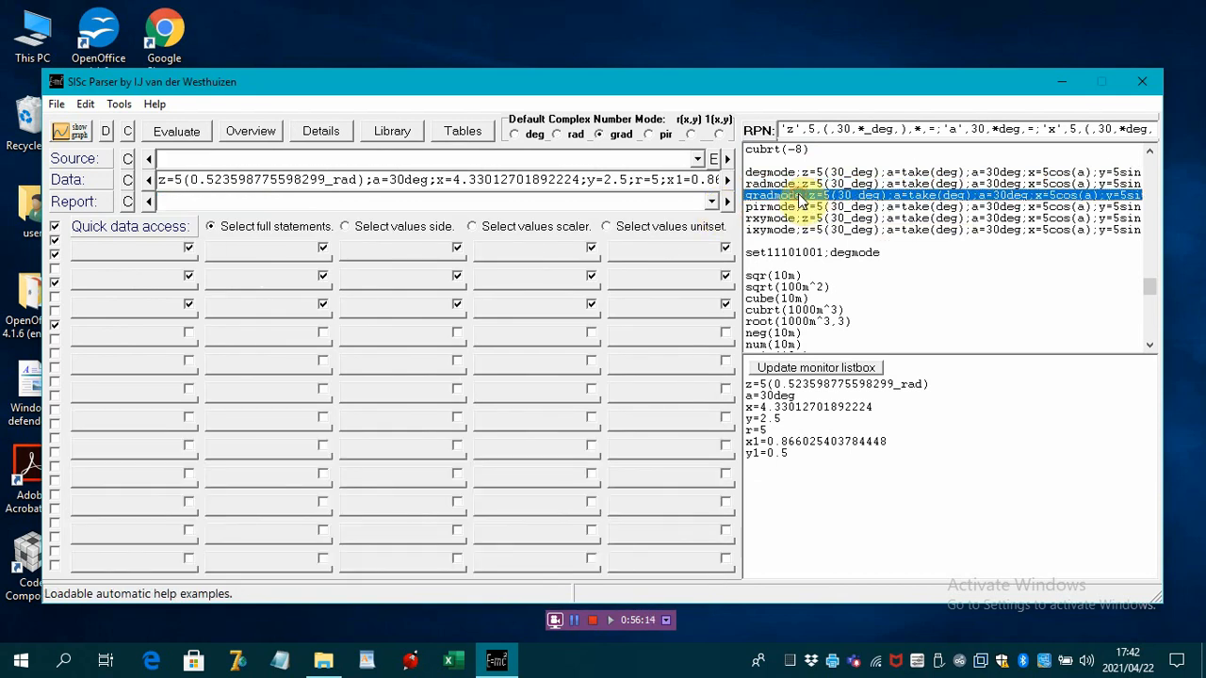
{"action": "left_click", "coordinate": [713, 203]}
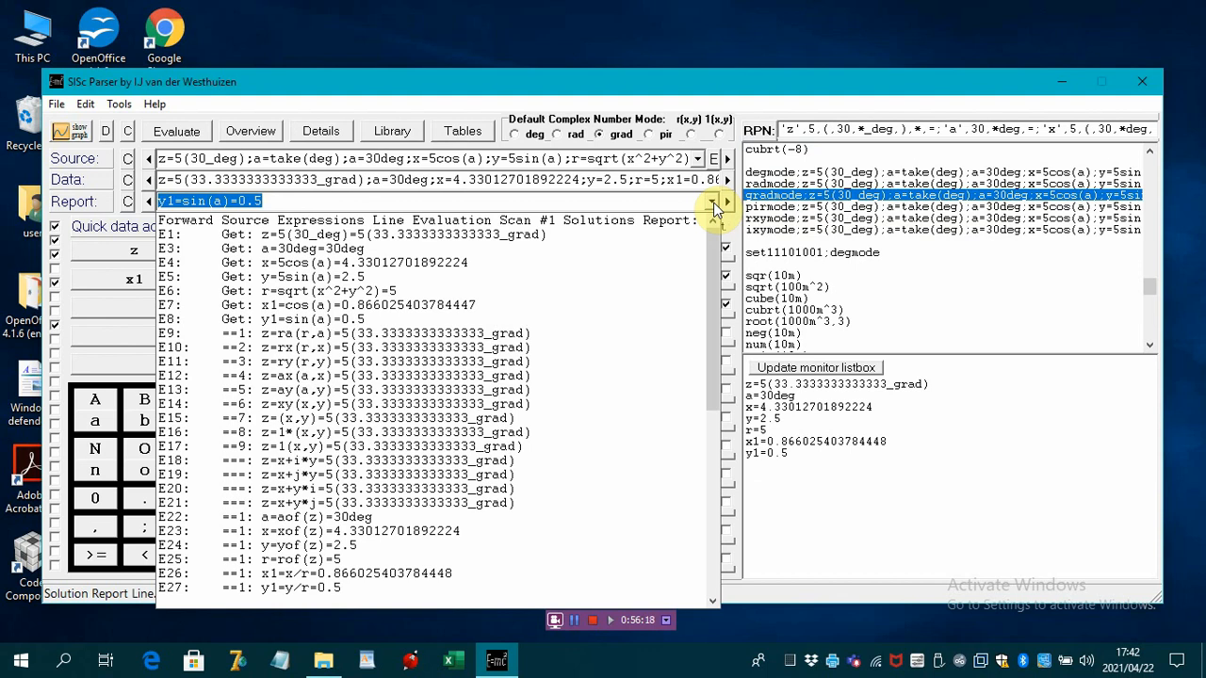
{"action": "left_click", "coordinate": [713, 202]}
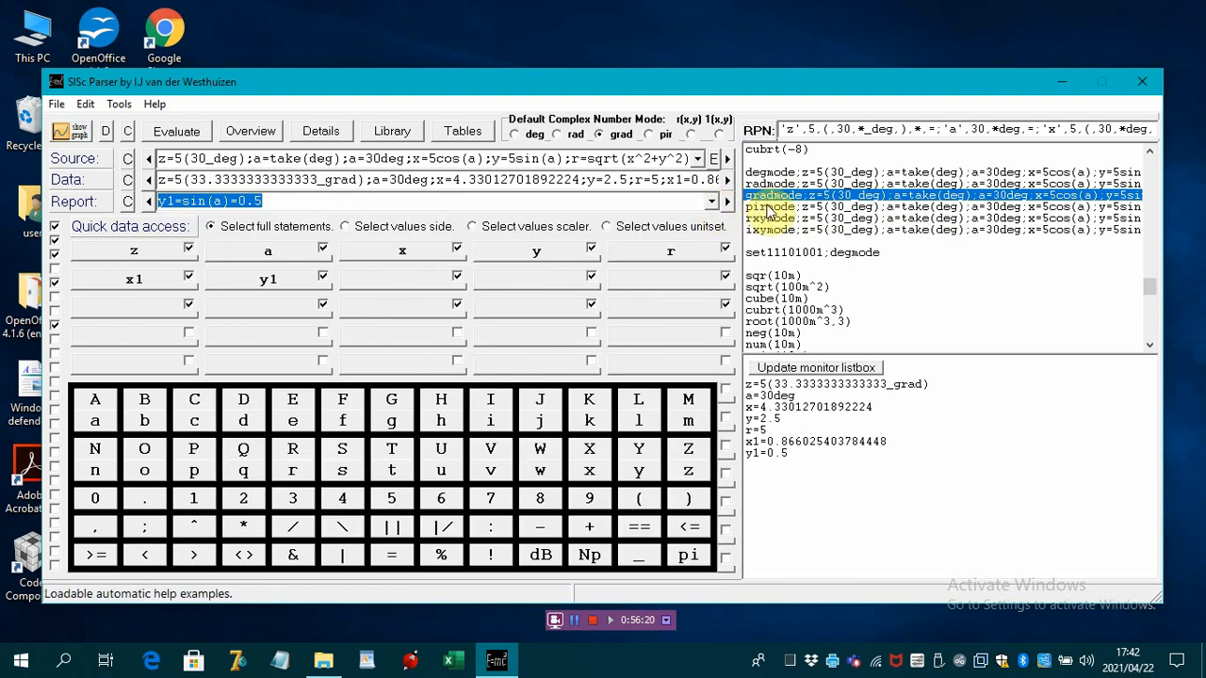
Evaluate the pirmode and rxymode versions of the z=5(30_deg) example and view each one's full solution report.
{"action": "left_click", "coordinate": [766, 206]}
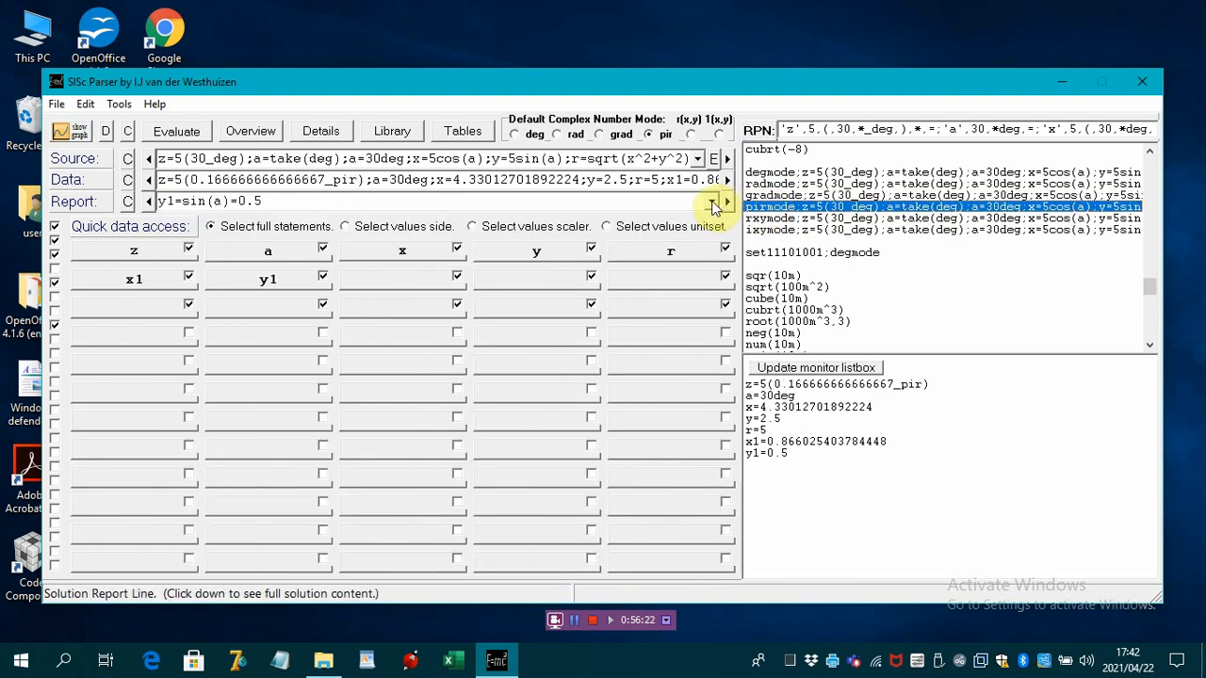
{"action": "left_click", "coordinate": [713, 203]}
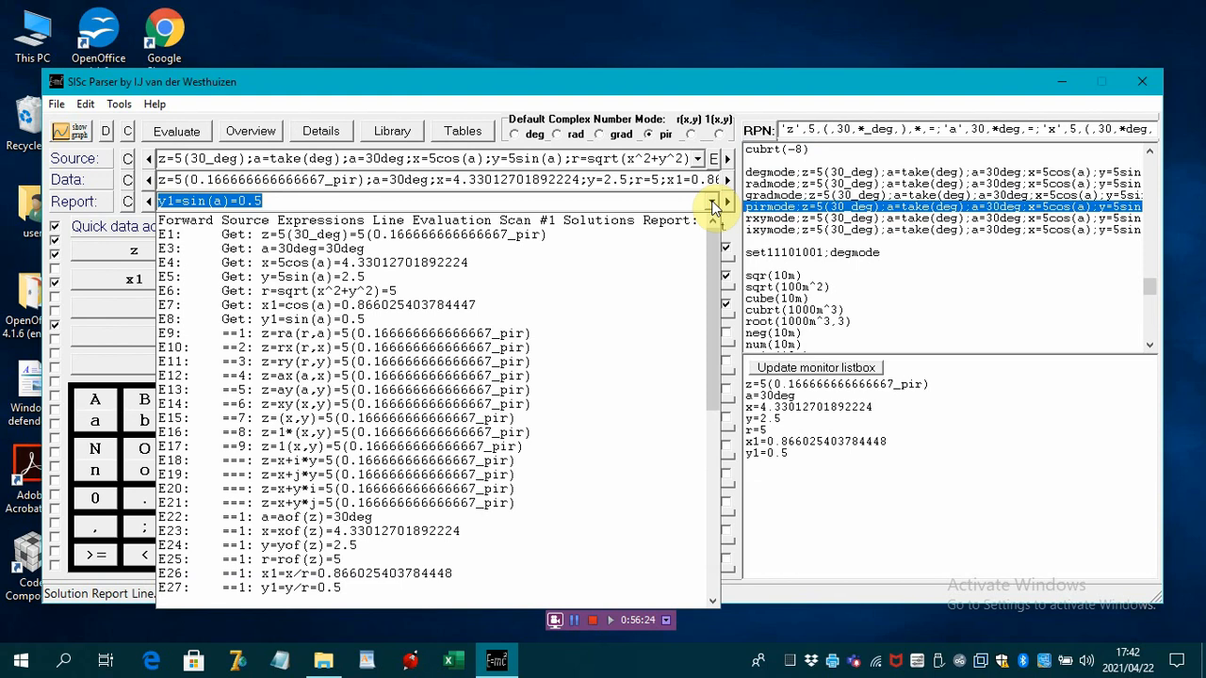
{"action": "left_click", "coordinate": [713, 203]}
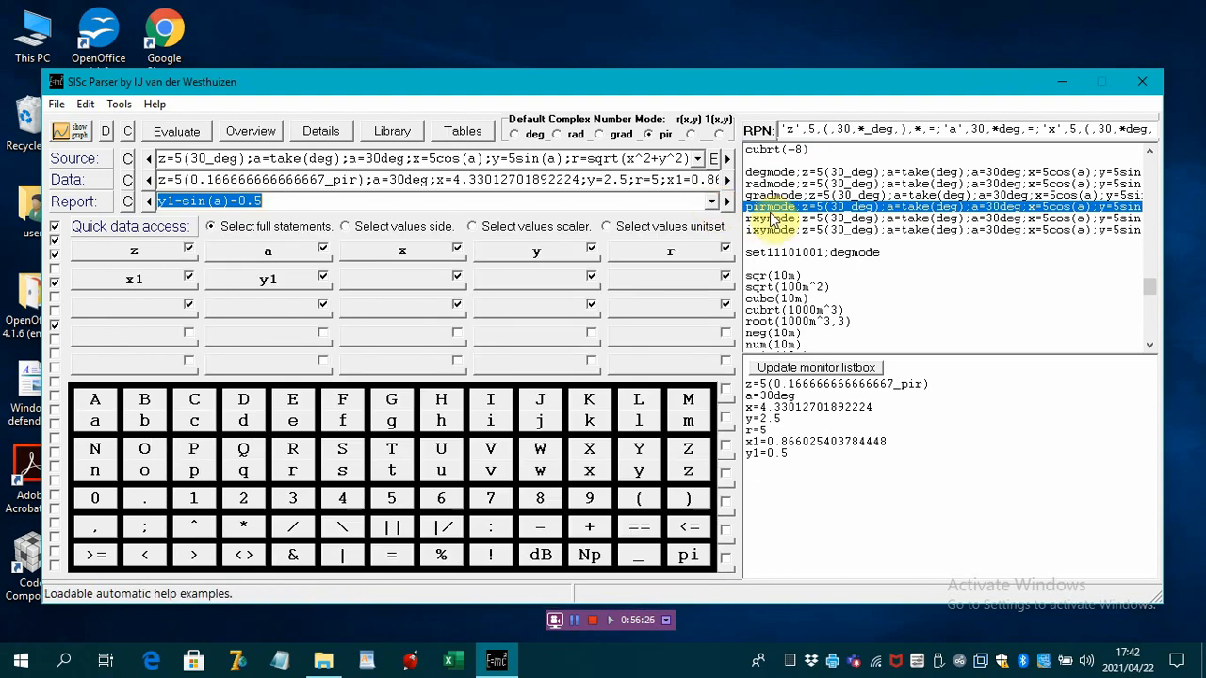
{"action": "left_click", "coordinate": [771, 219]}
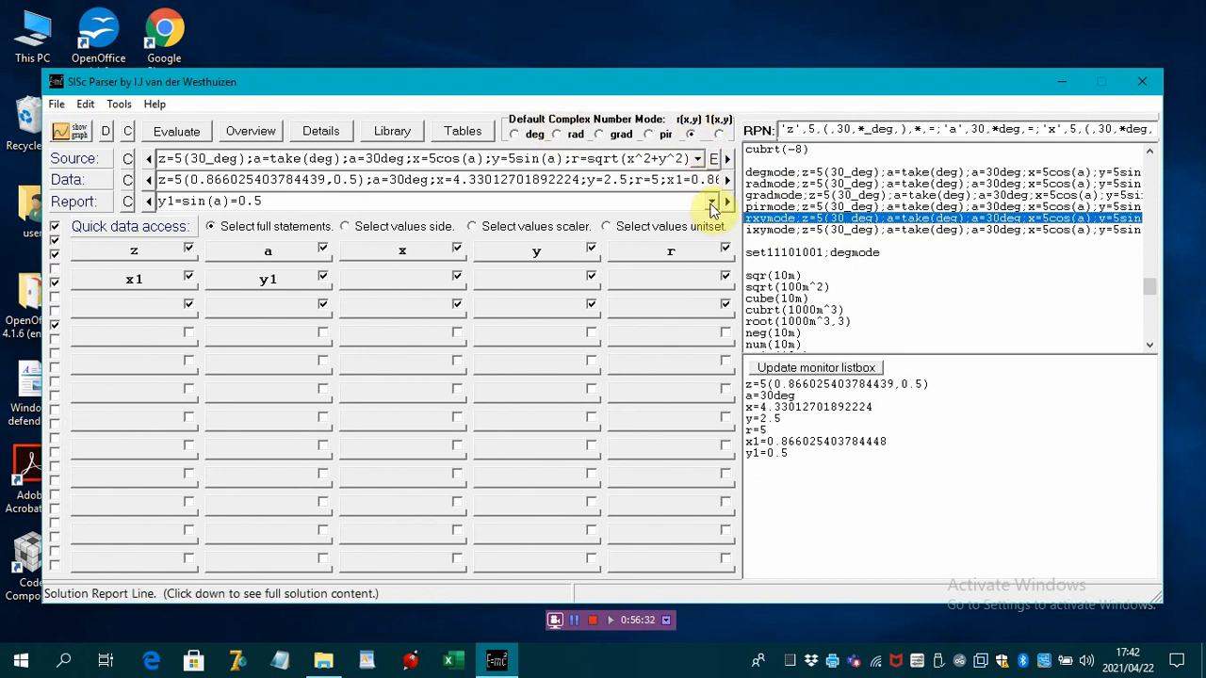
{"action": "left_click", "coordinate": [712, 205]}
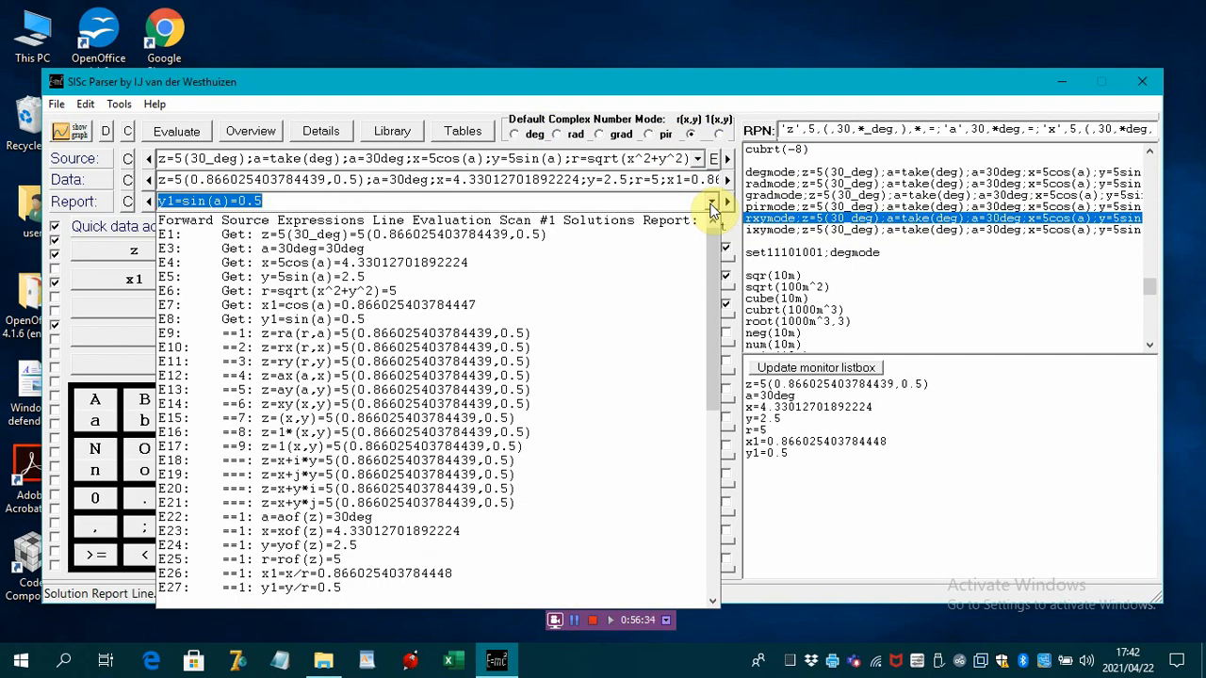
{"action": "left_click", "coordinate": [713, 204]}
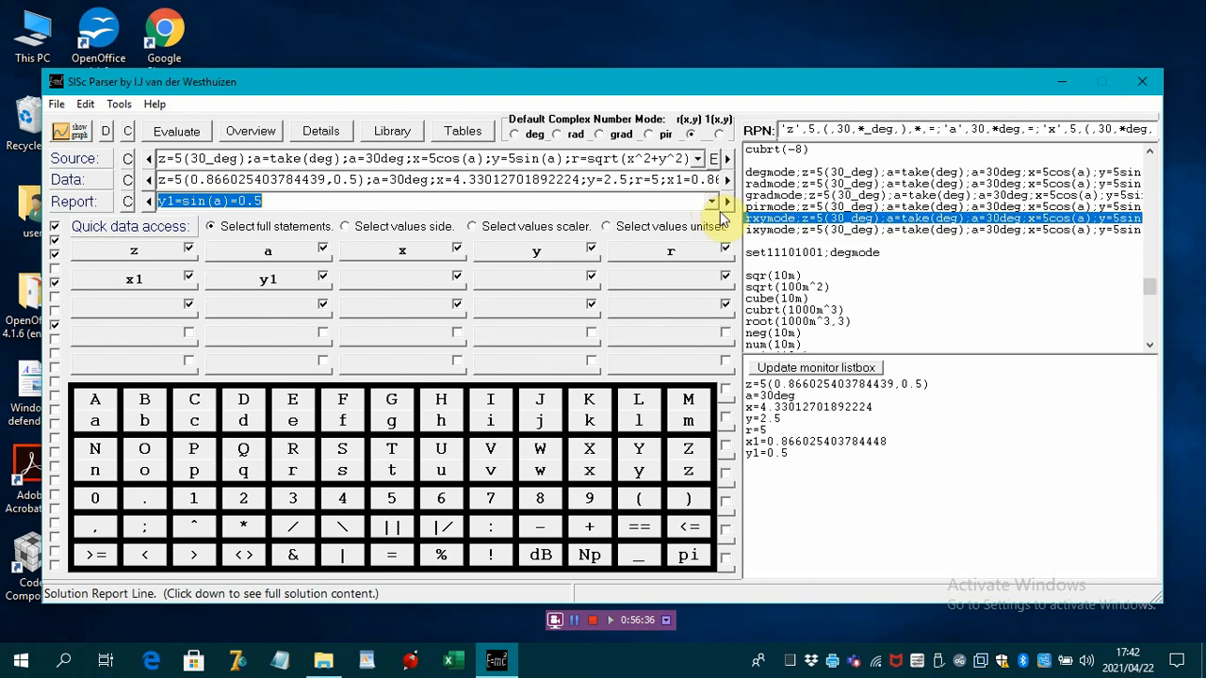
Evaluate the ixymode complex-number example, view its full solution report, and restore the defaults with the set11101001;degmode example.
{"action": "left_click", "coordinate": [754, 230]}
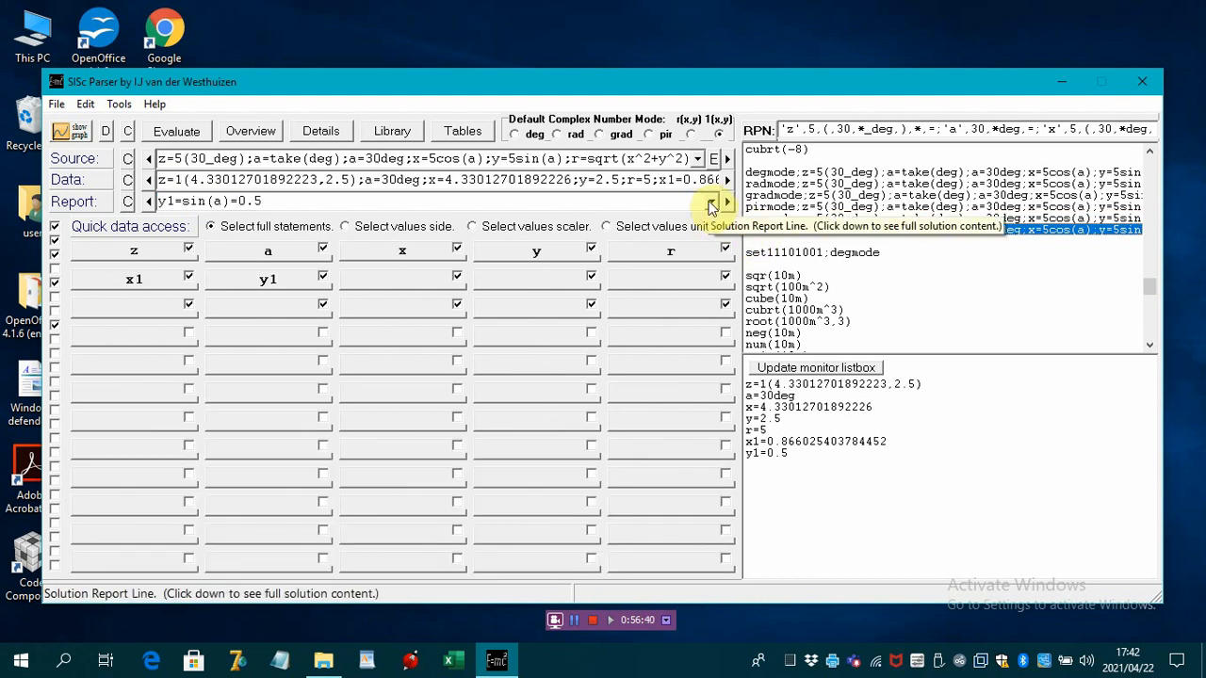
{"action": "left_click", "coordinate": [713, 203]}
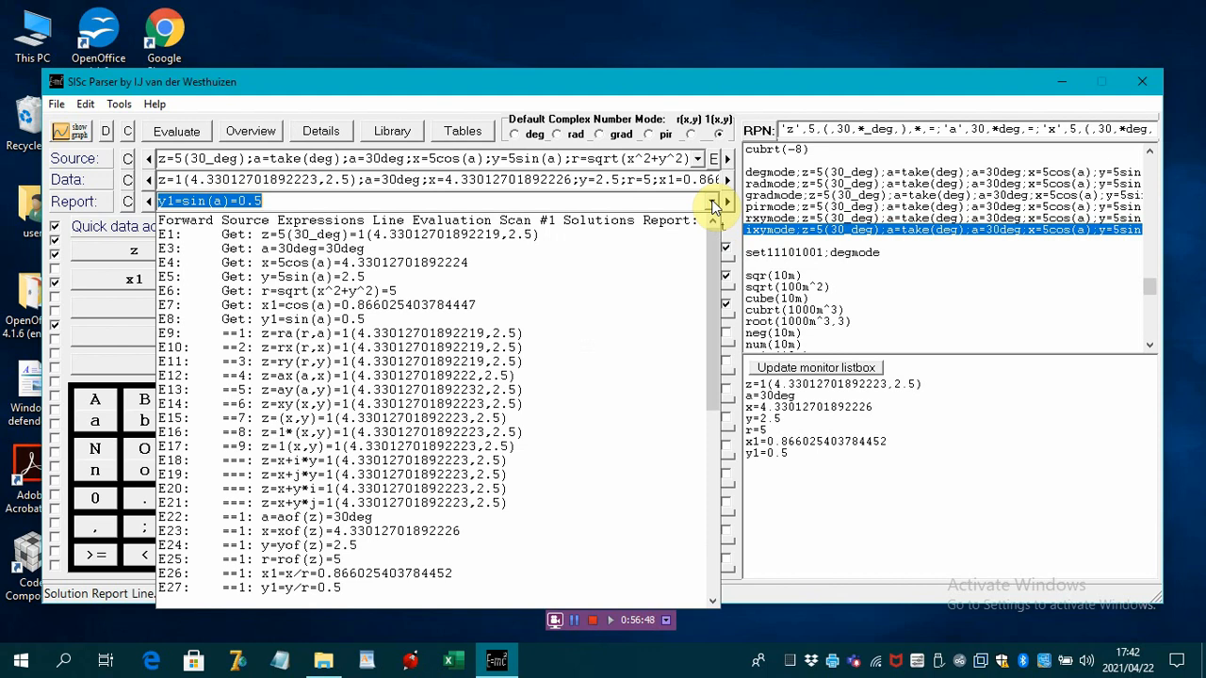
{"action": "left_click", "coordinate": [714, 204]}
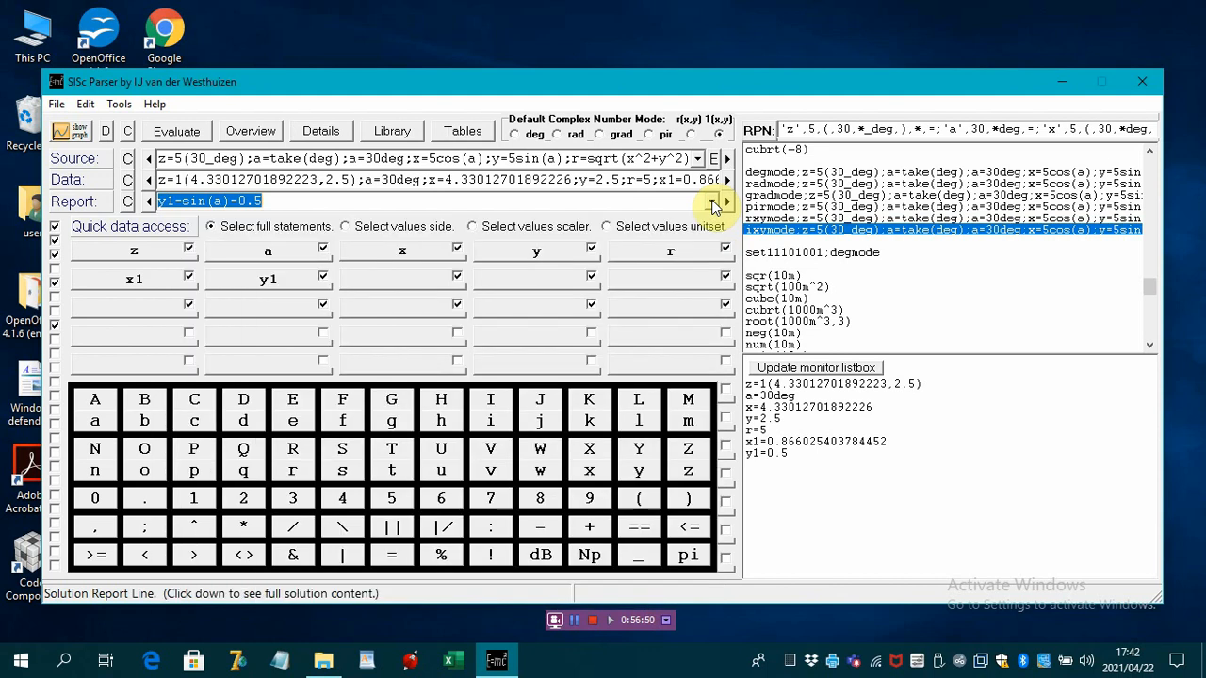
{"action": "left_click", "coordinate": [789, 255]}
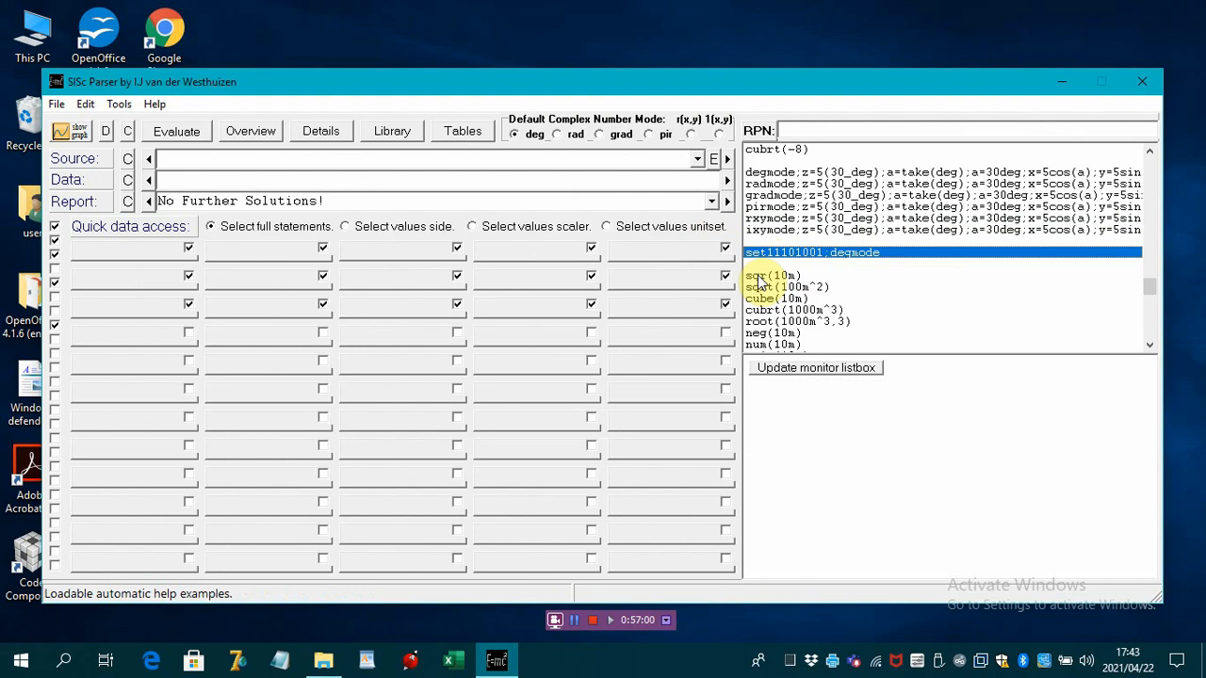
Evaluate the power and root examples sqr(10m), sqrt(100m^2), cube(10m), cubrt(1000m^3) and root(1000m^3,3).
{"action": "left_click", "coordinate": [758, 276]}
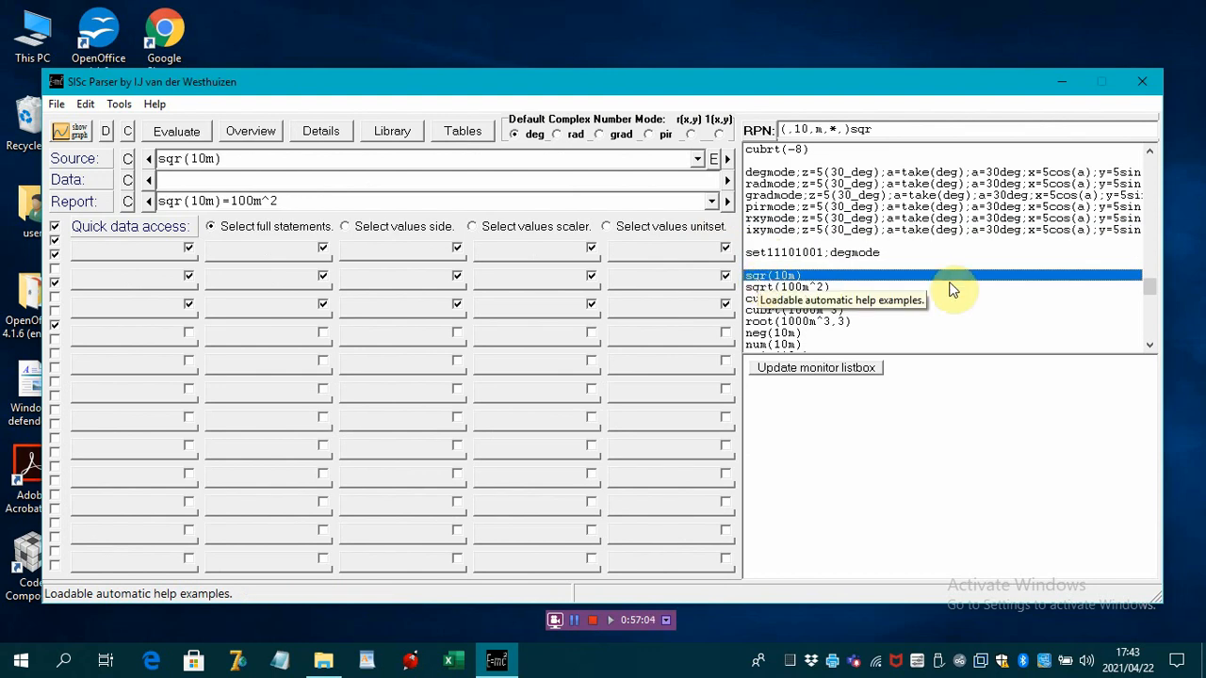
{"action": "left_click", "coordinate": [1152, 346]}
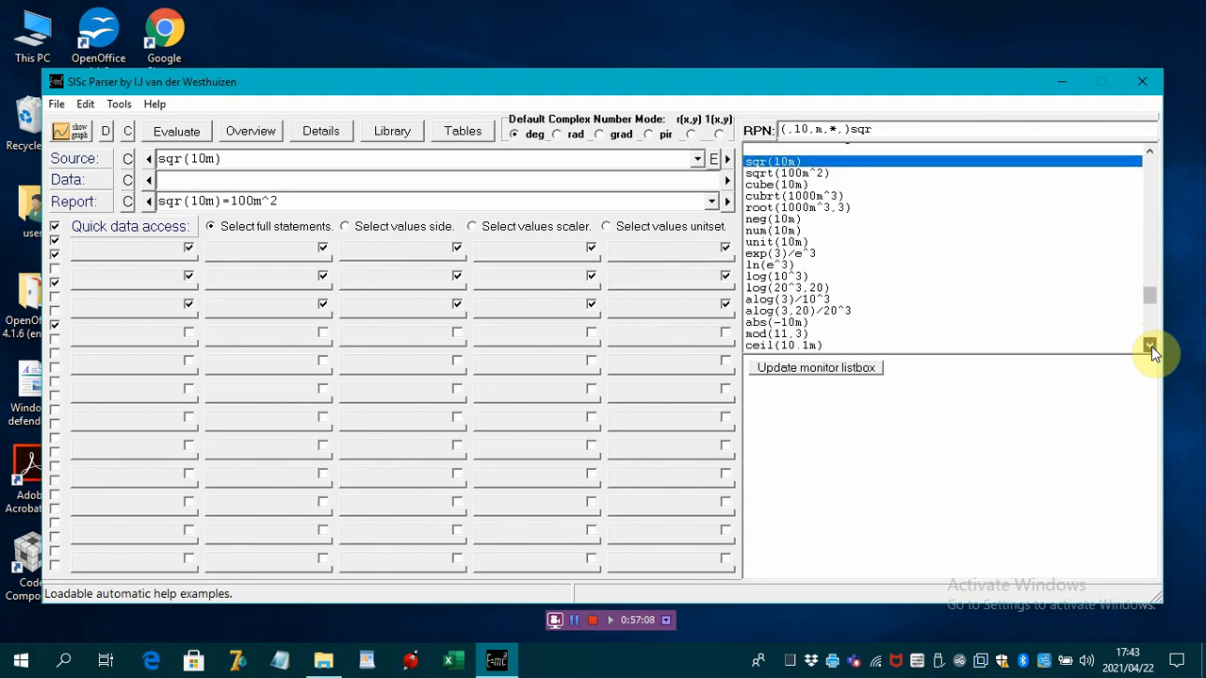
{"action": "left_click", "coordinate": [1151, 345]}
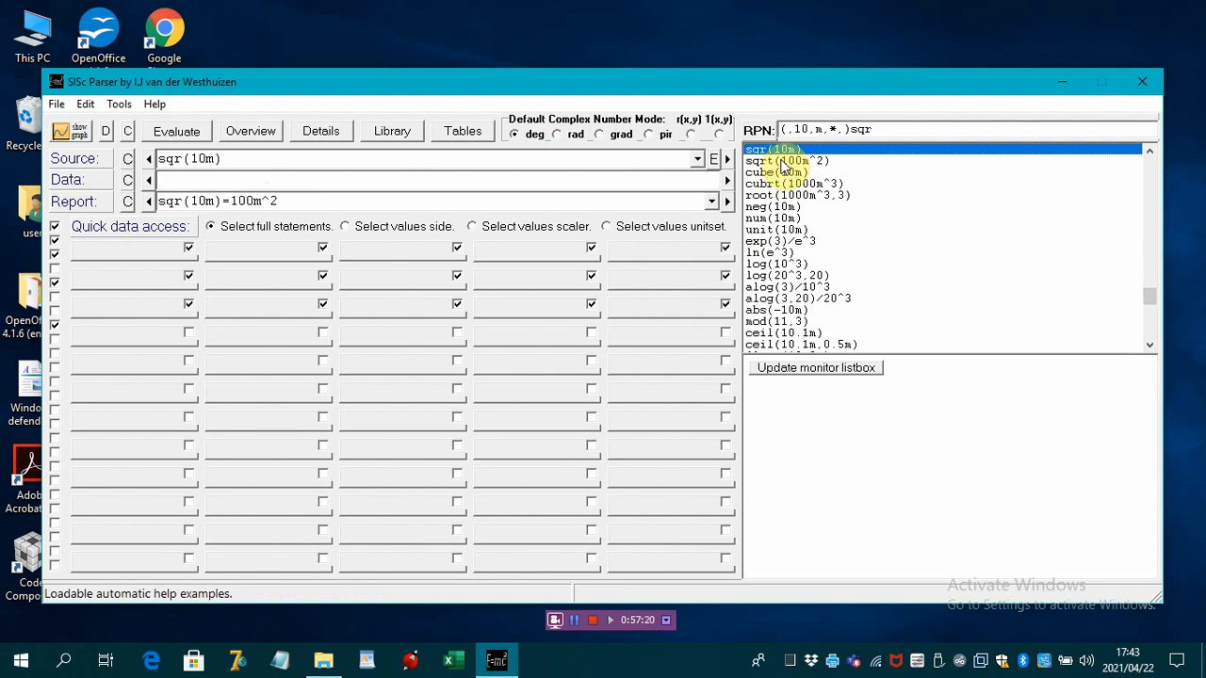
{"action": "left_click", "coordinate": [782, 162]}
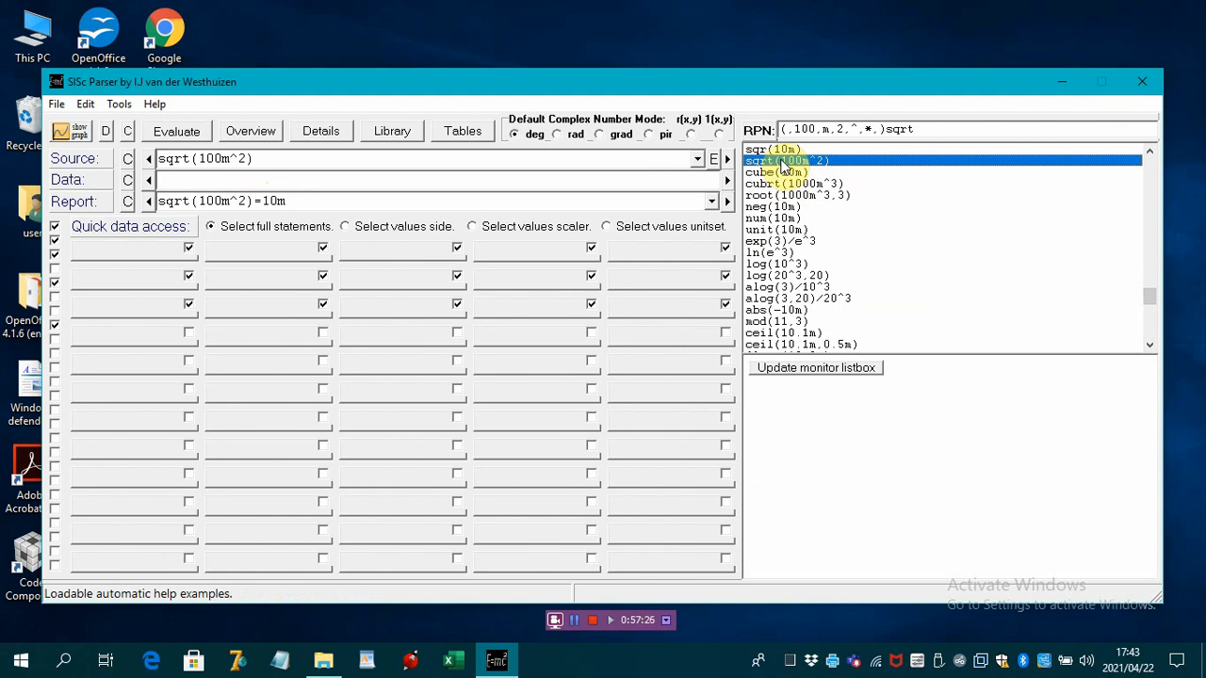
{"action": "left_click", "coordinate": [777, 173]}
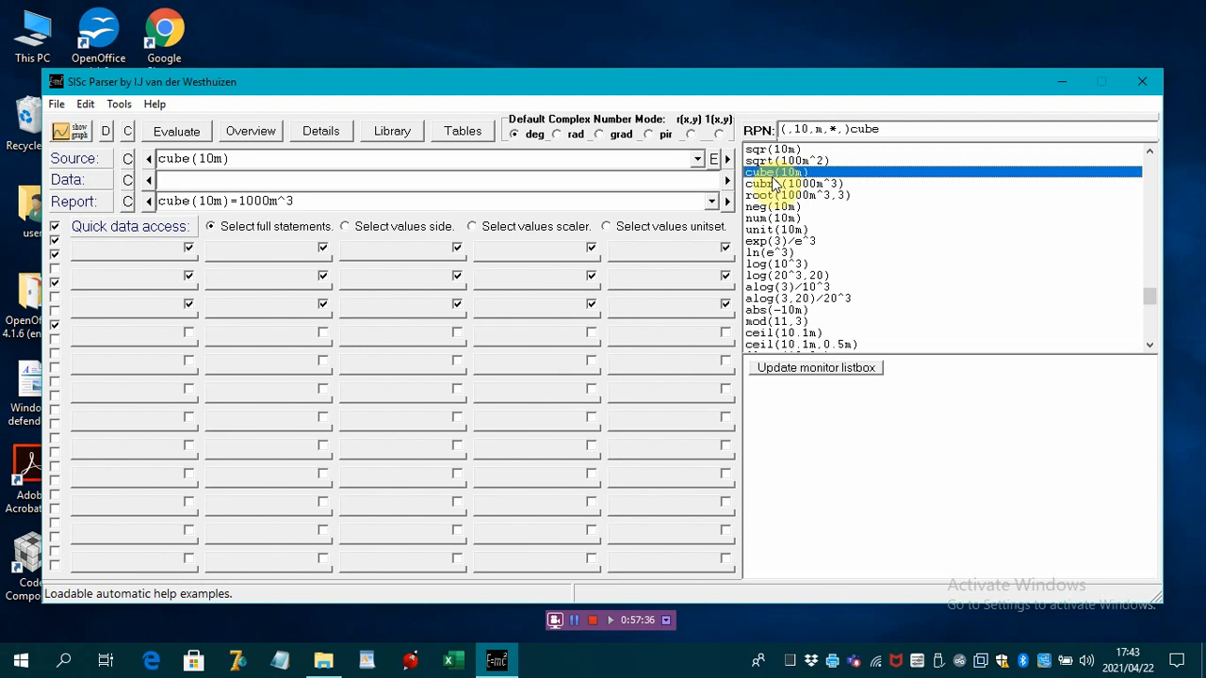
{"action": "left_click", "coordinate": [773, 184]}
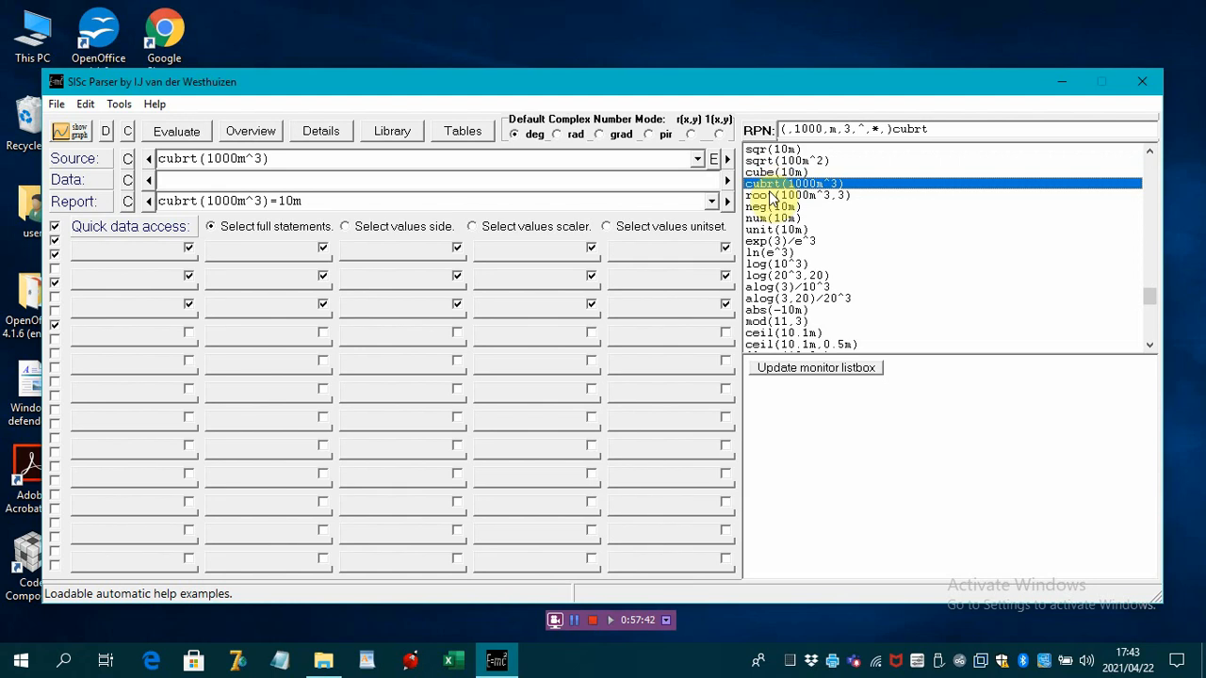
{"action": "left_click", "coordinate": [770, 195]}
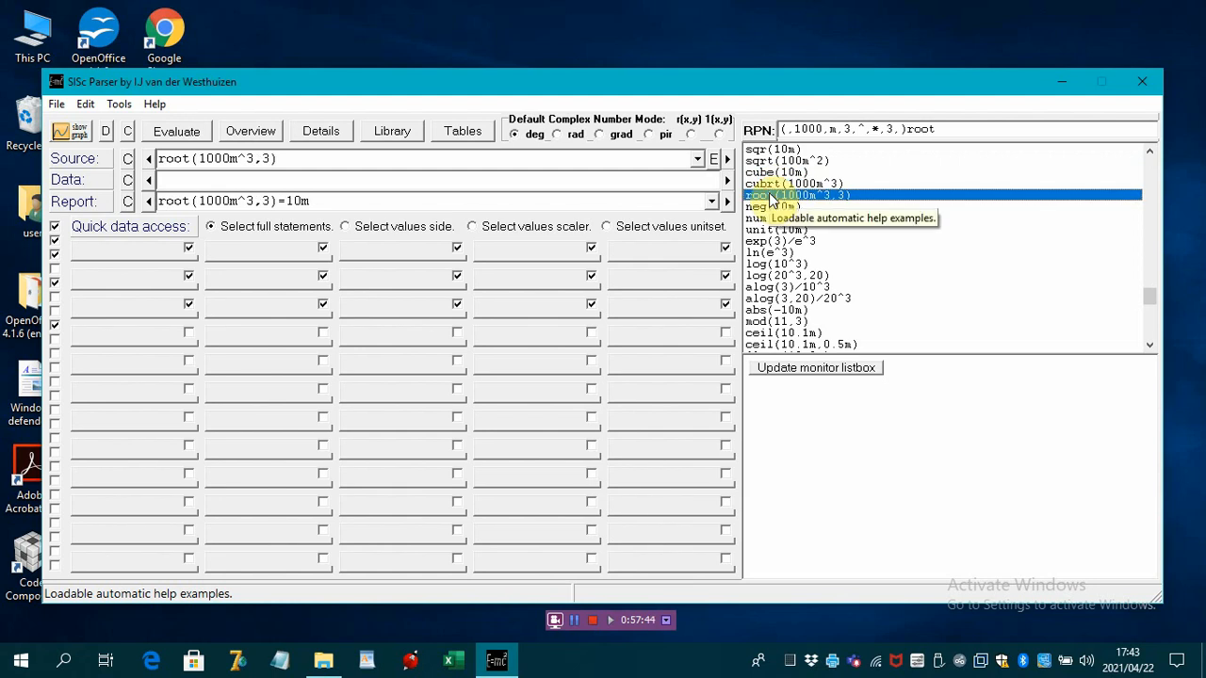
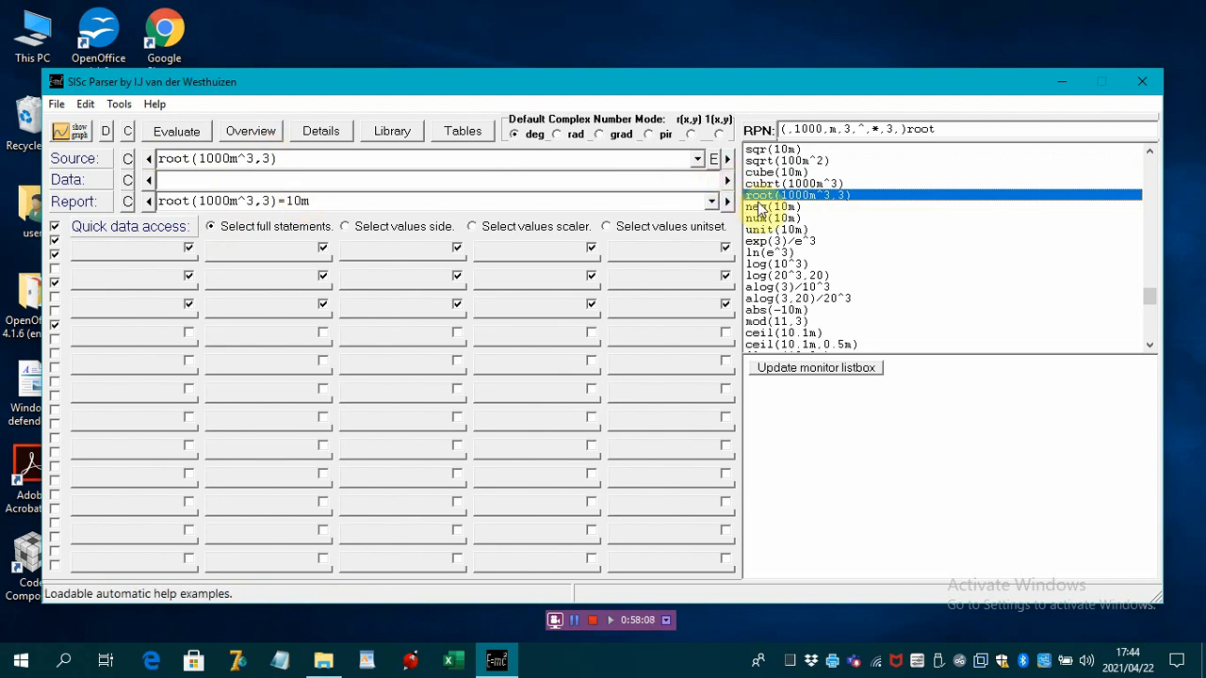
Evaluate the negation, number and unit extraction examples neg(10m), num(10m) and unit(10m).
{"action": "left_click", "coordinate": [762, 209]}
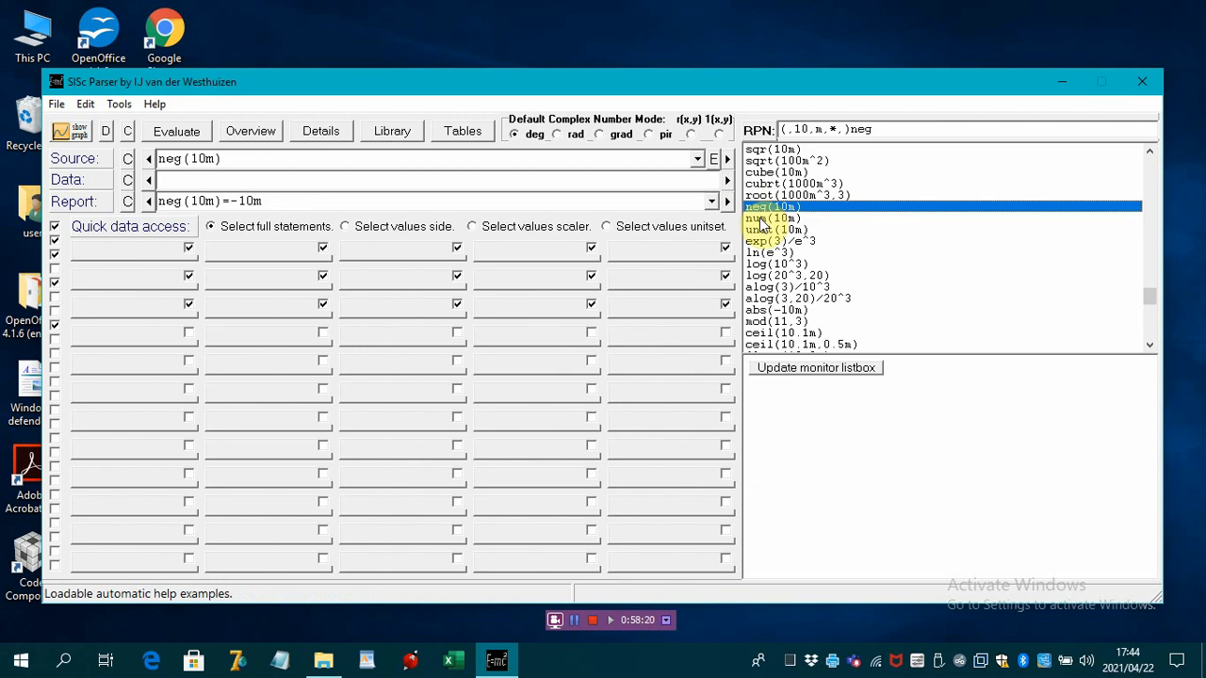
{"action": "left_click", "coordinate": [760, 219]}
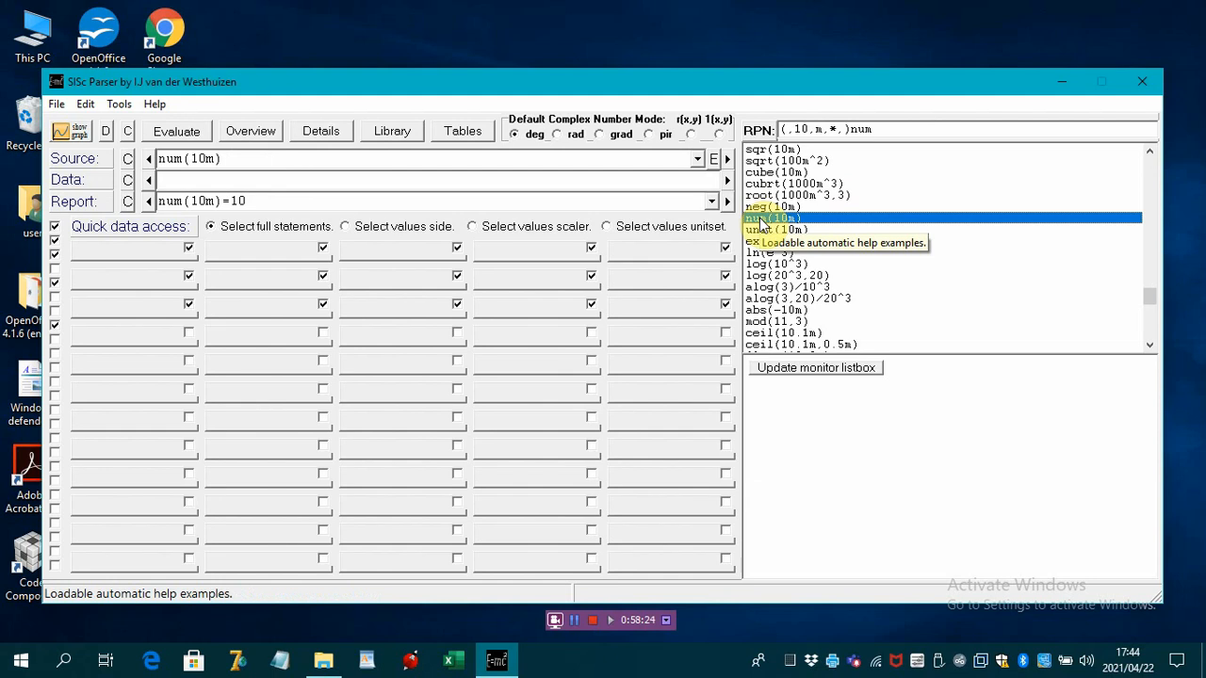
{"action": "left_click", "coordinate": [761, 231]}
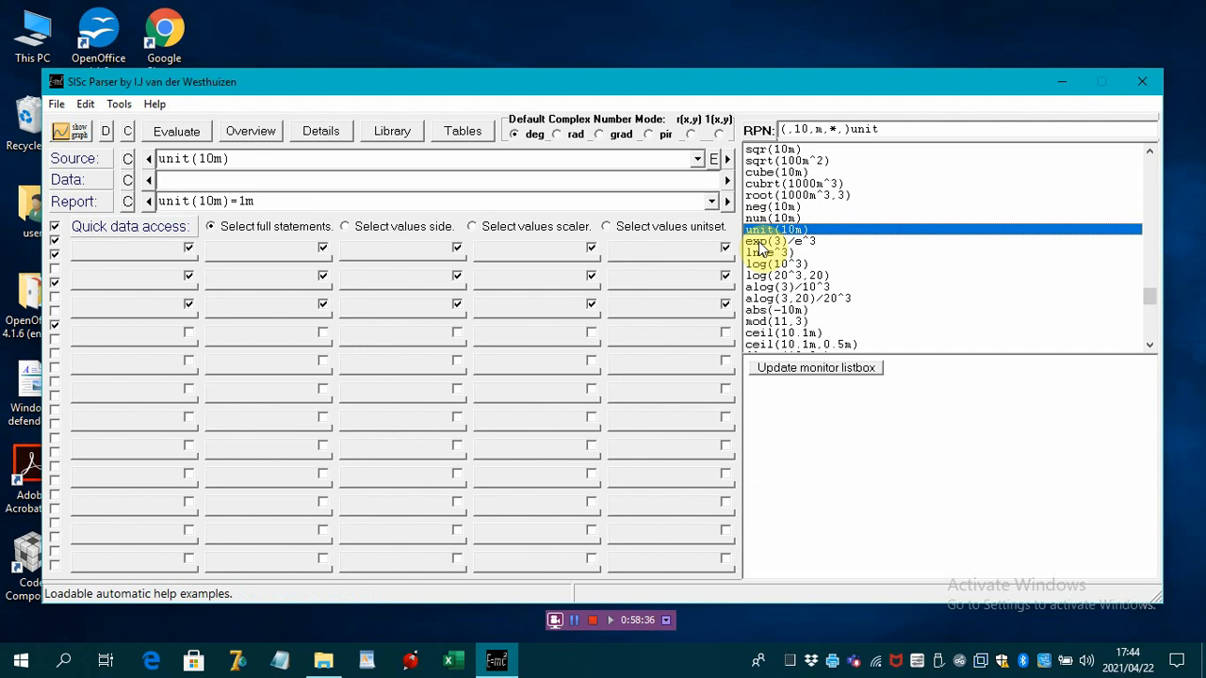
Evaluate the exponential and logarithm examples exp(3)/e^3, ln(e^3), log(10^3), log(20^3,20), alog(3)/10^3 and alog(3,20)/20^3.
{"action": "left_click", "coordinate": [762, 244]}
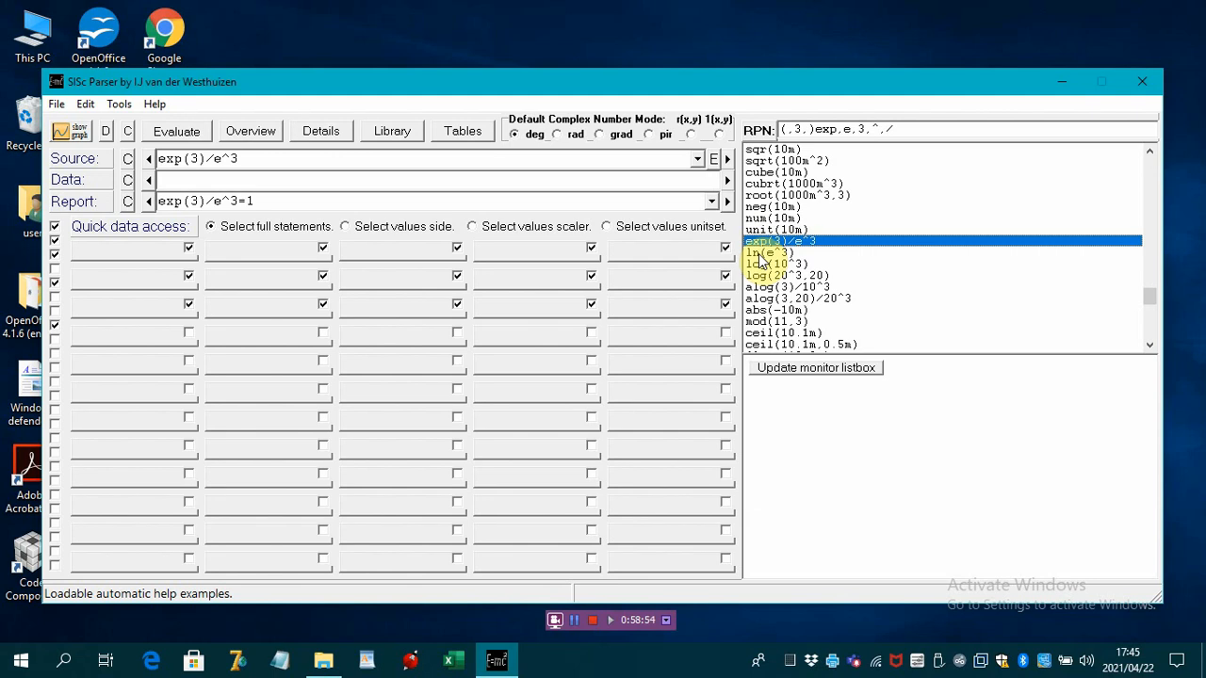
{"action": "left_click", "coordinate": [760, 255]}
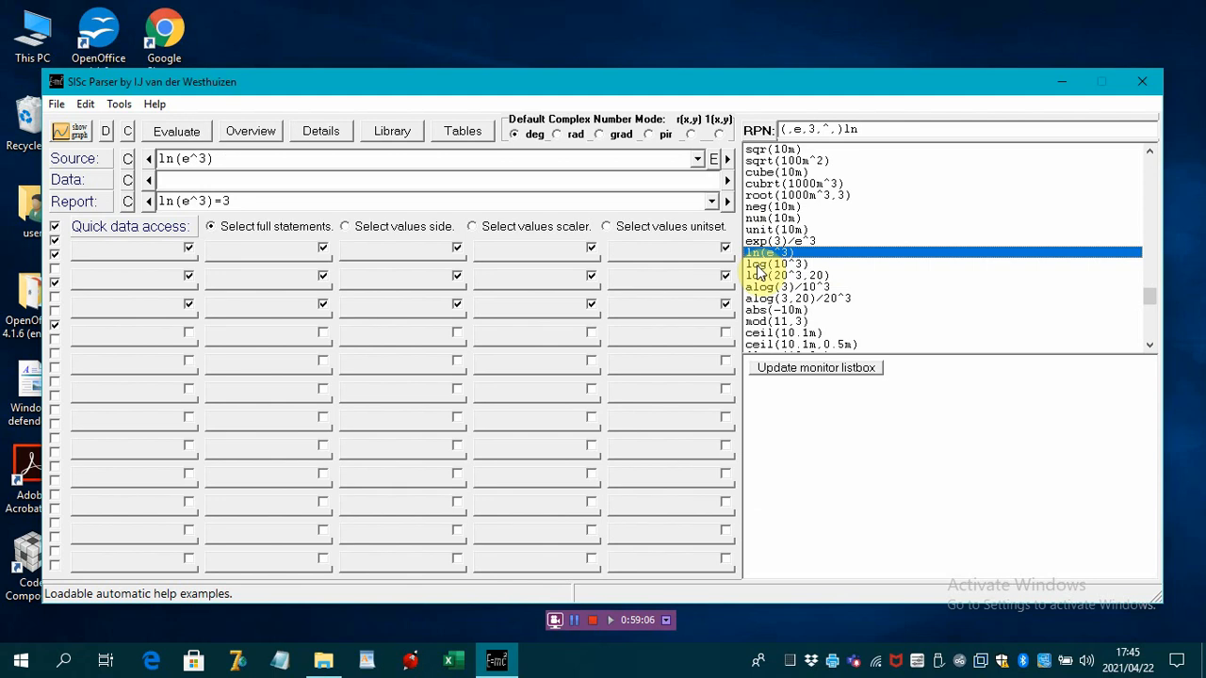
{"action": "left_click", "coordinate": [759, 267]}
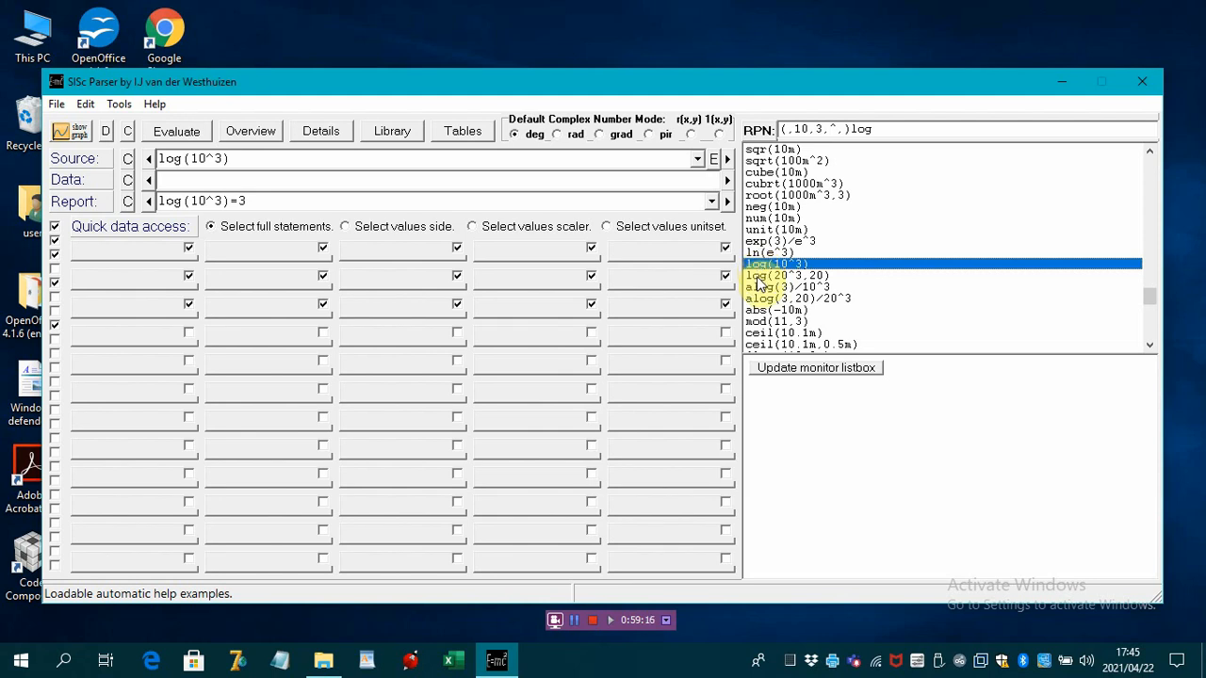
{"action": "left_click", "coordinate": [759, 277]}
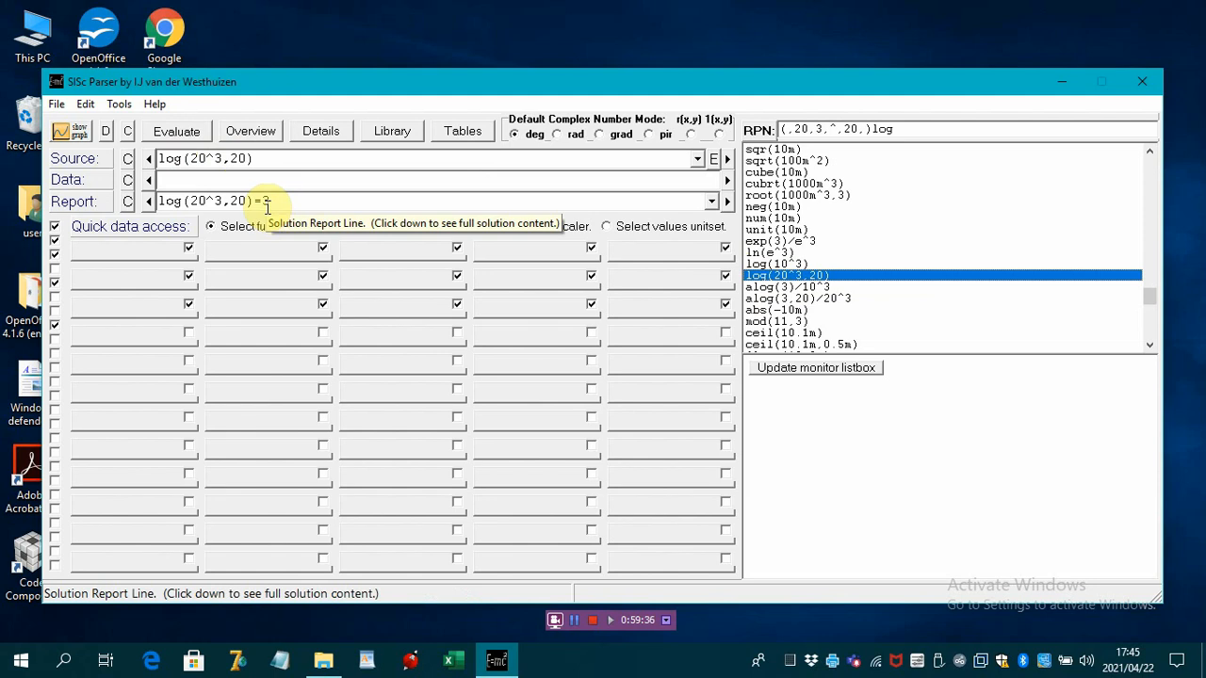
{"action": "left_click", "coordinate": [765, 286]}
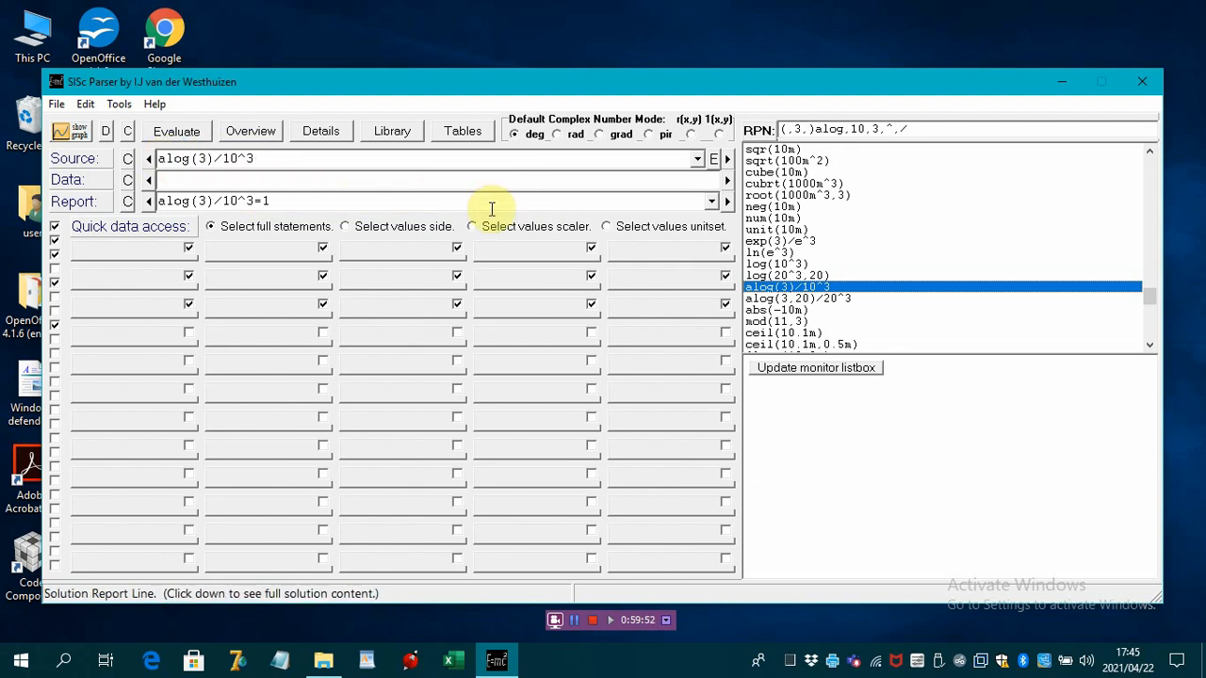
{"action": "left_click", "coordinate": [756, 301]}
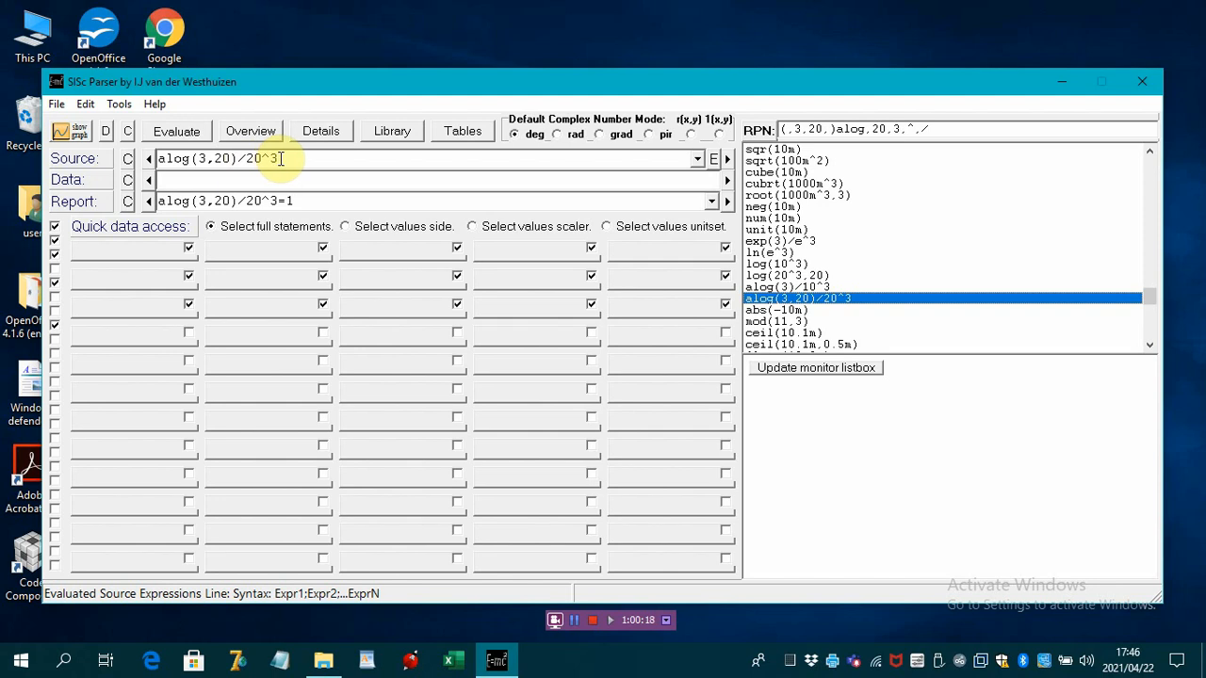
Evaluate the absolute-value, modulus and rounding-up examples abs(-10m), mod(11,3) and ceil(10.1m).
{"action": "left_click", "coordinate": [757, 311]}
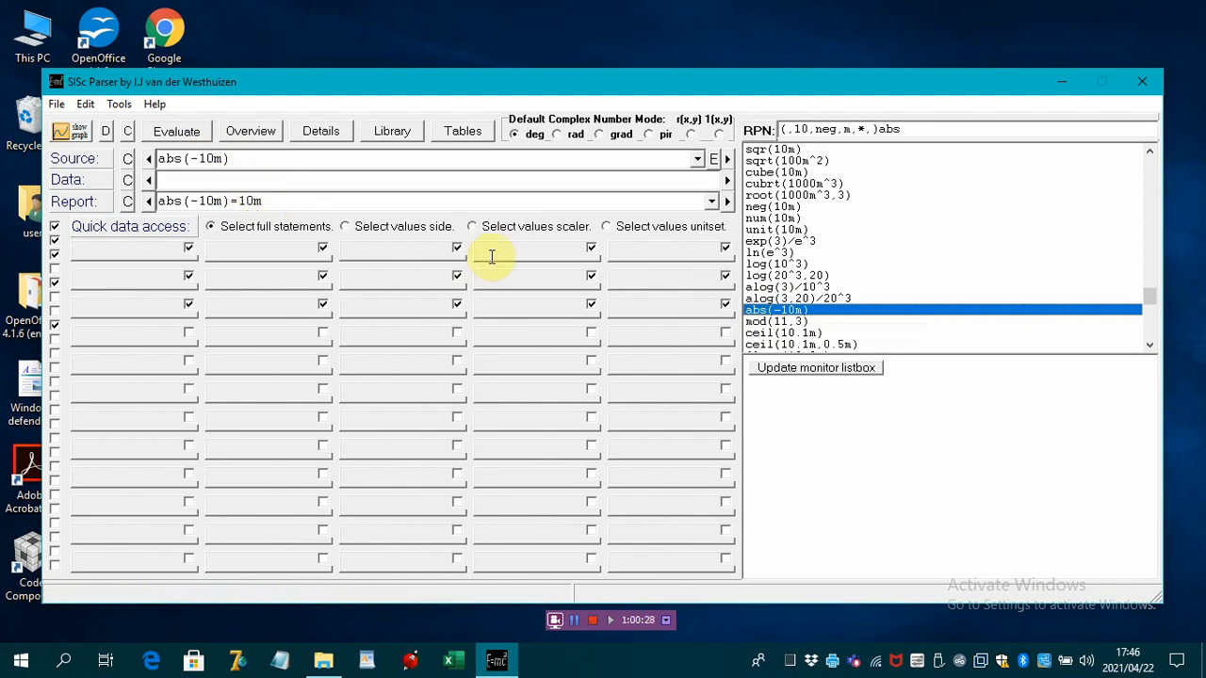
{"action": "left_click", "coordinate": [758, 322]}
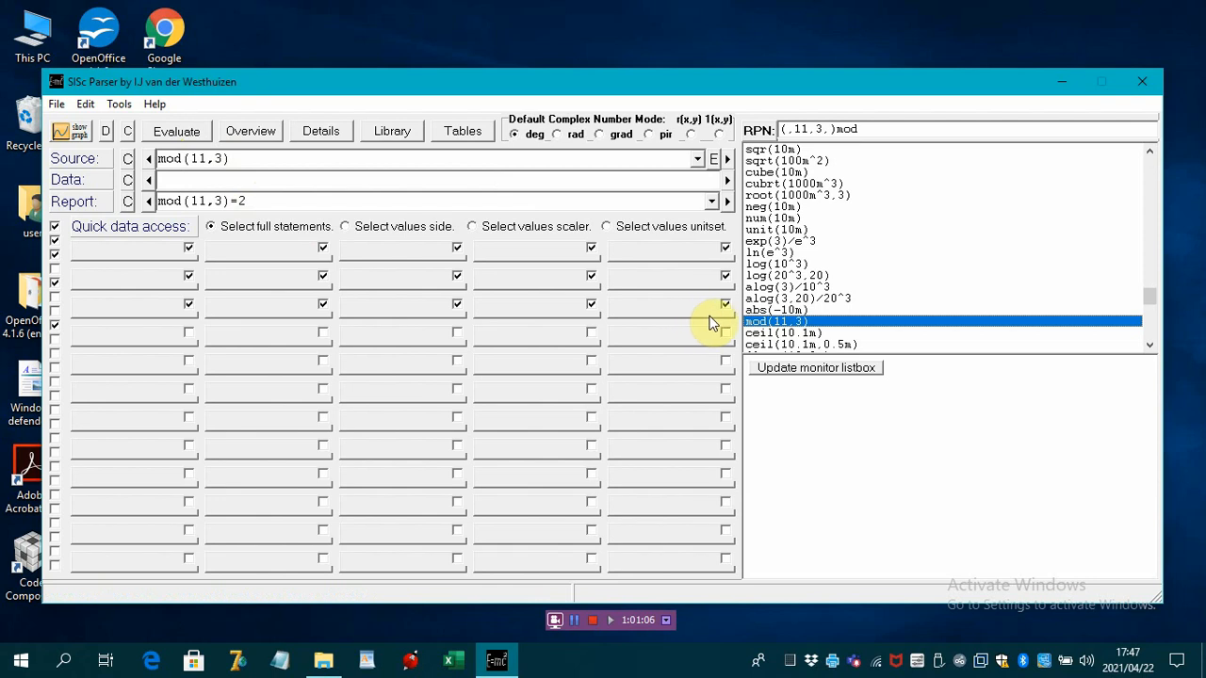
{"action": "left_click", "coordinate": [764, 333]}
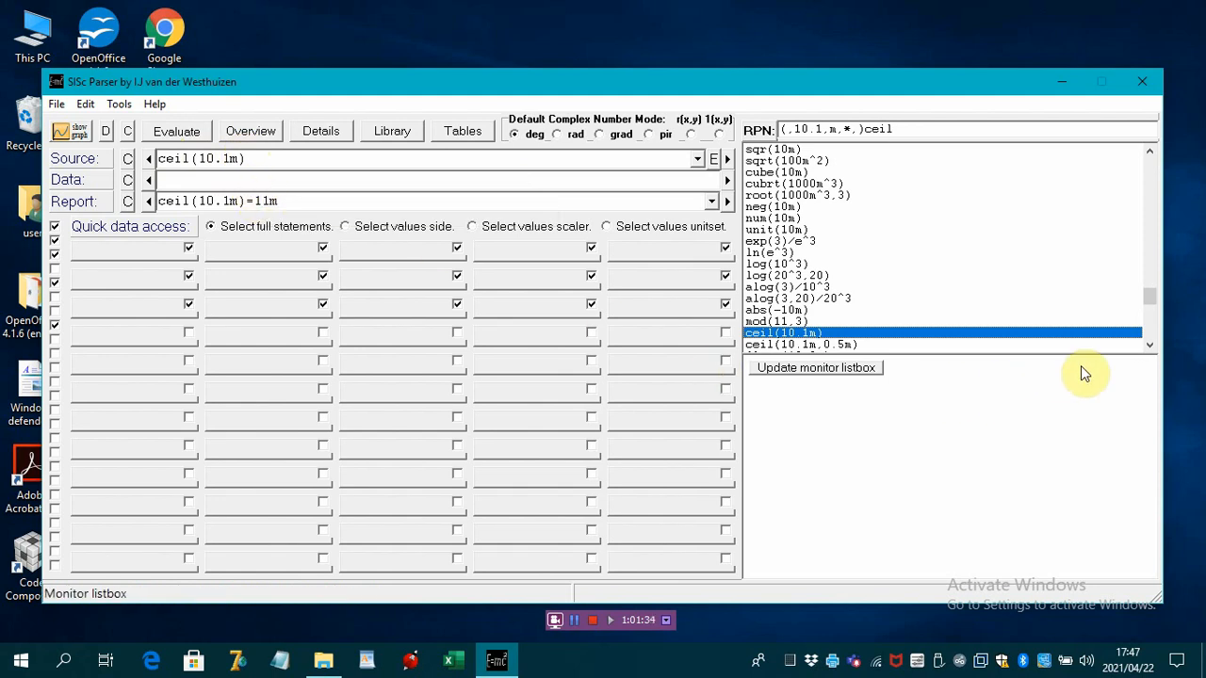
Evaluate the rounding-up and rounding-down examples ceil(10.1m,0.5m), floor(10.9m) and floor(10.9m,0.5m).
{"action": "left_click", "coordinate": [1148, 347]}
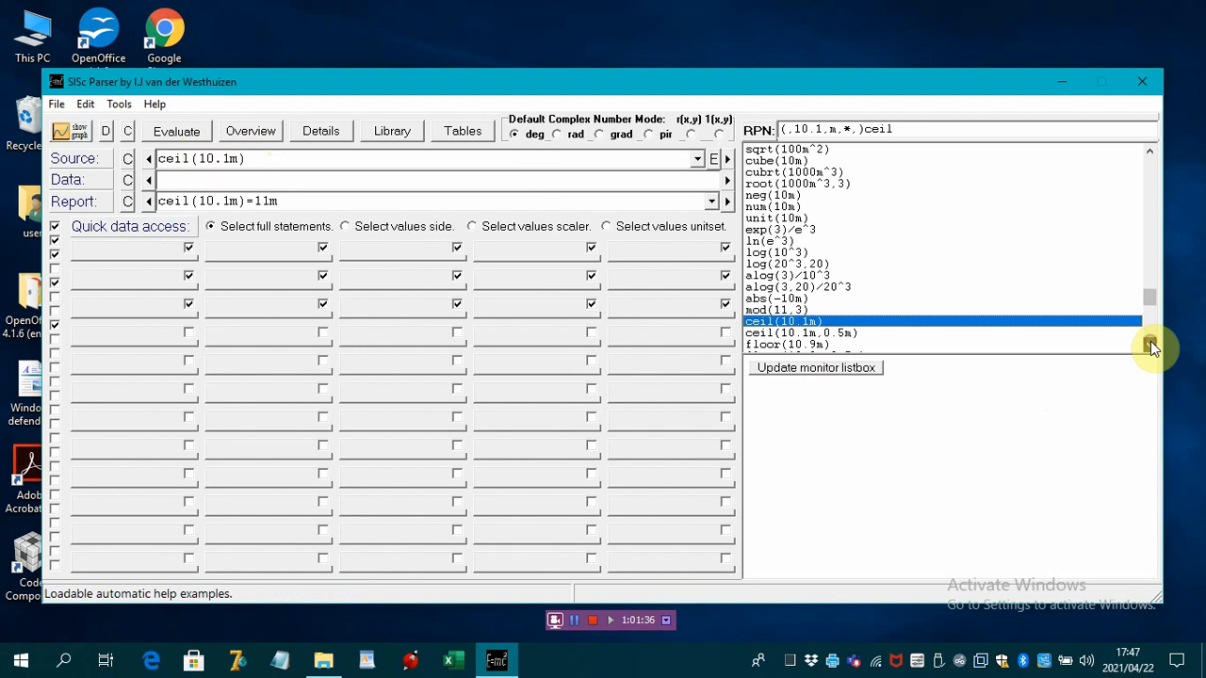
{"action": "left_click", "coordinate": [1151, 347]}
{"action": "left_click_drag", "start_coordinate": [1150, 346], "coordinate": [1151, 347]}
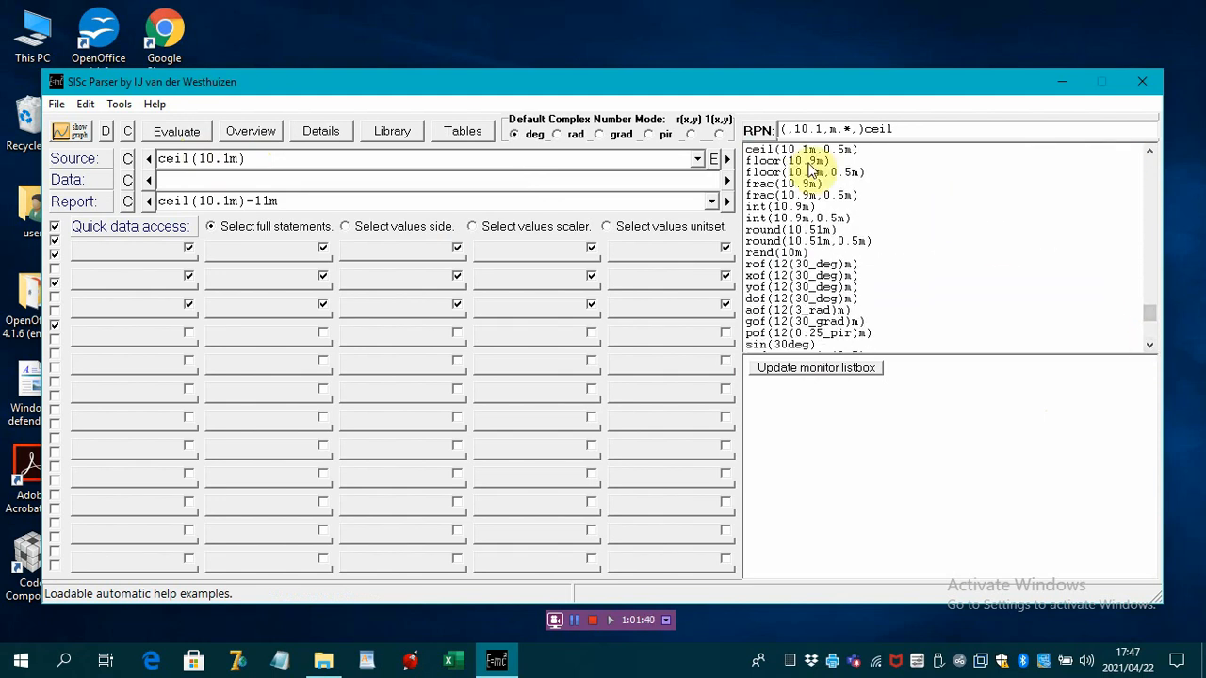
{"action": "left_click", "coordinate": [769, 150]}
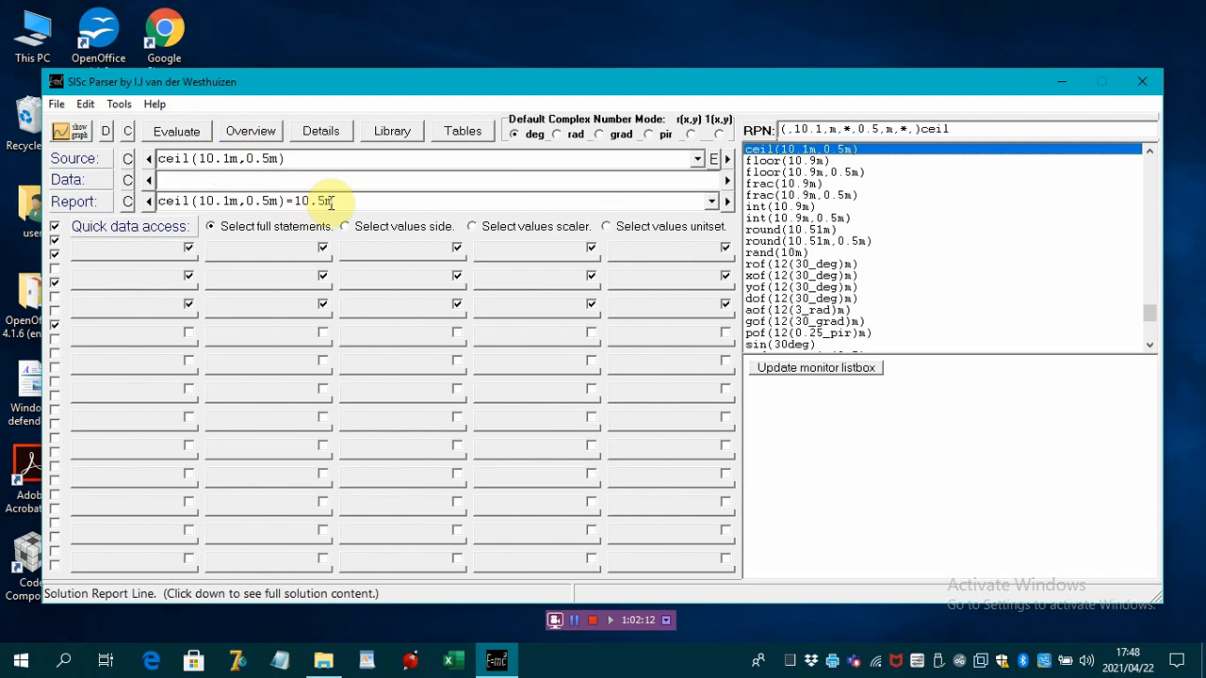
{"action": "left_click", "coordinate": [773, 162]}
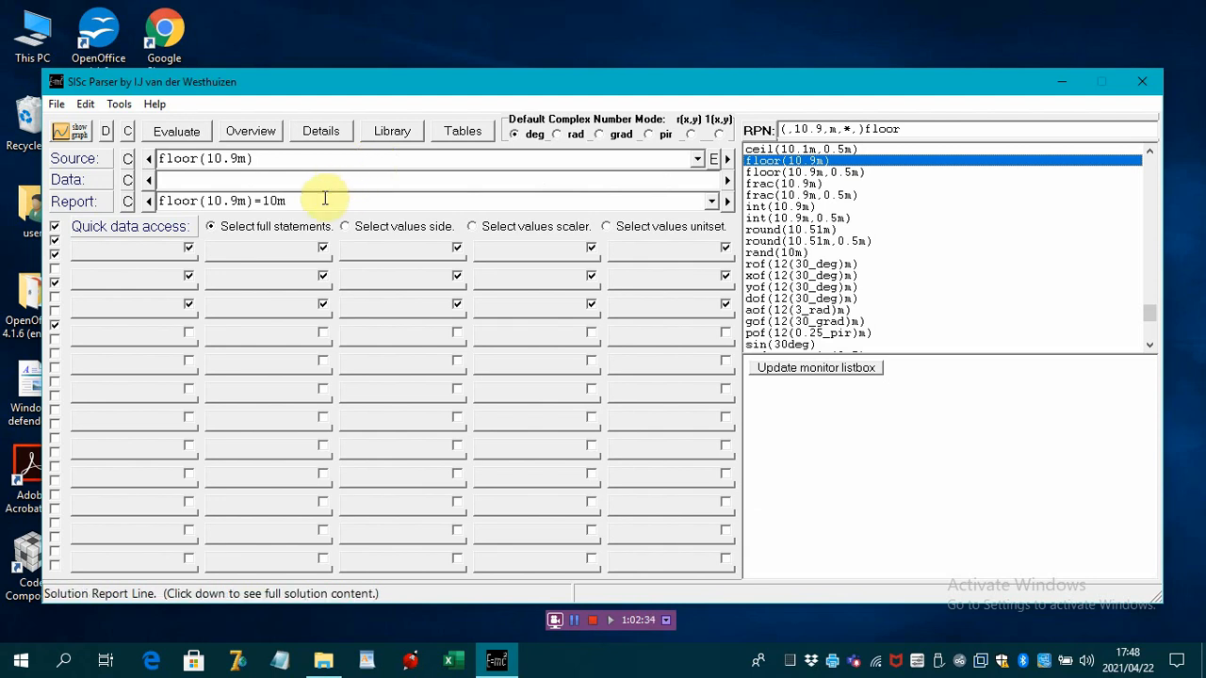
{"action": "left_click", "coordinate": [784, 173]}
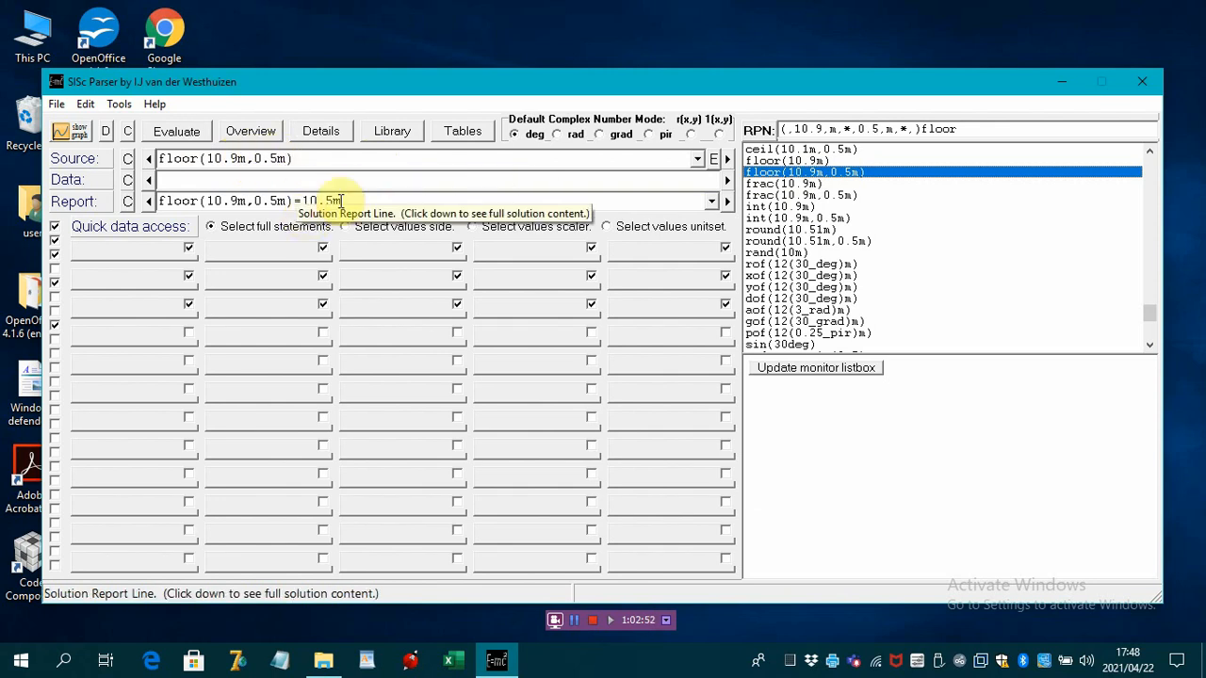
Evaluate the fraction, integer and rounding examples frac(10.9m), frac(10.9m,0.5m), int(10.9m), int(10.9m,0.5m), round(10.51m) and round(10.51m,0.5m).
{"action": "left_click", "coordinate": [789, 186]}
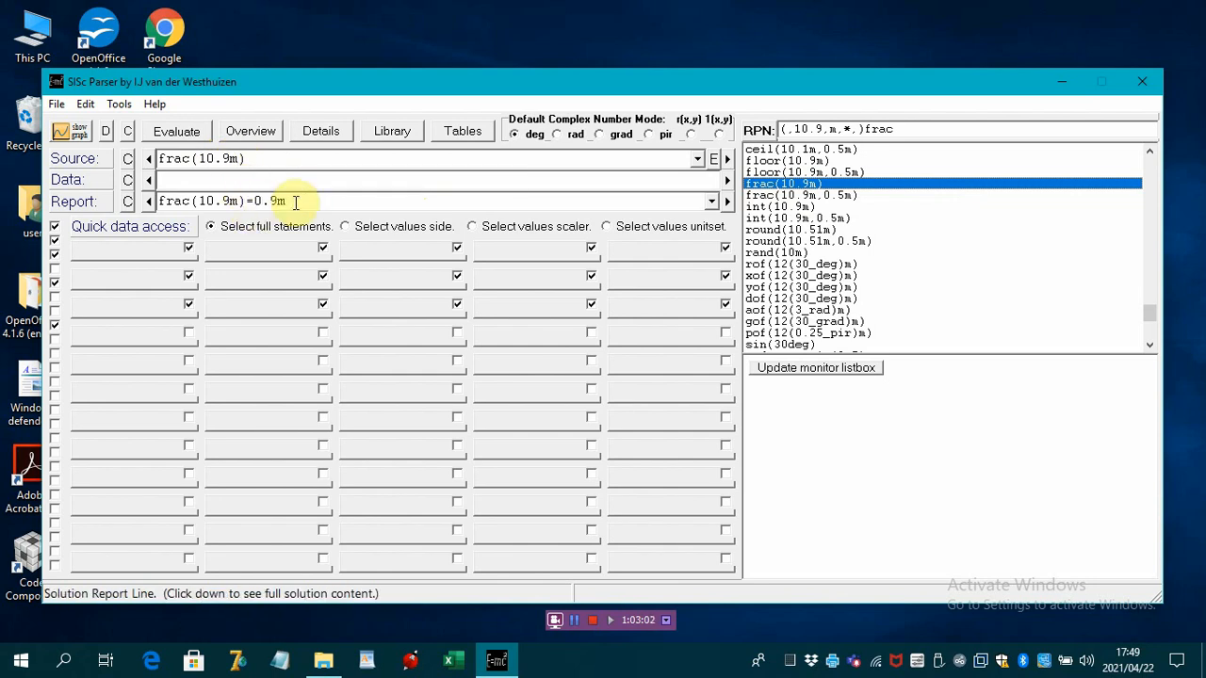
{"action": "left_click", "coordinate": [770, 197]}
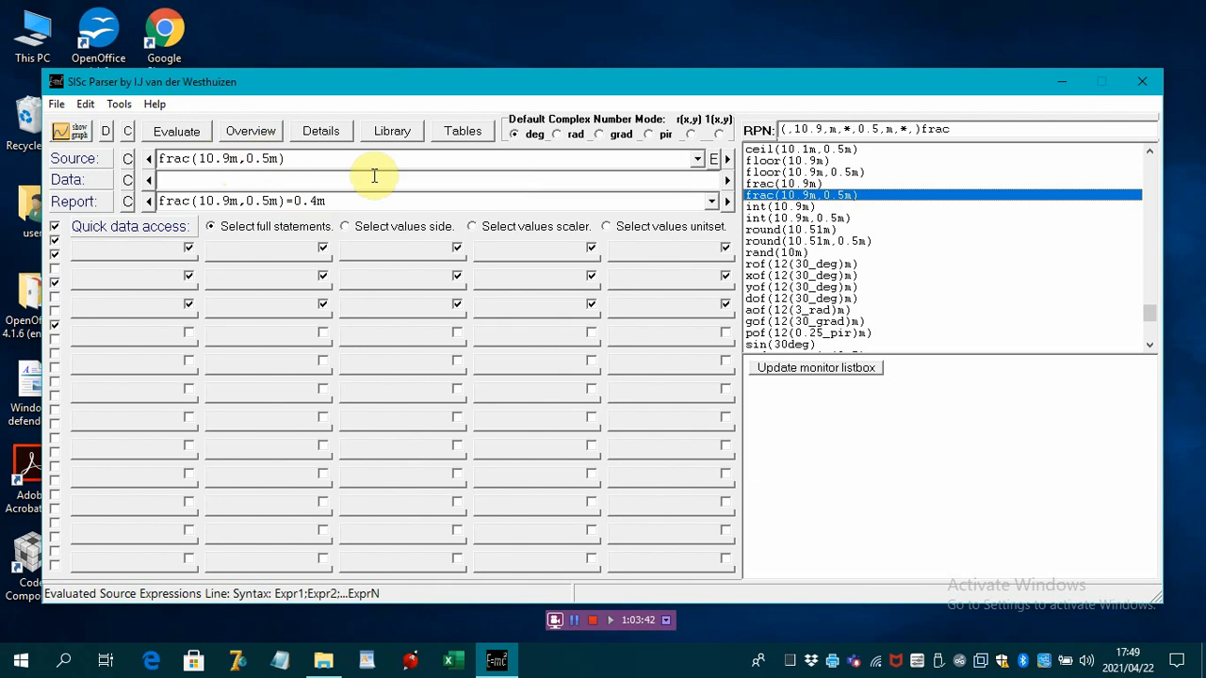
{"action": "left_click", "coordinate": [778, 209]}
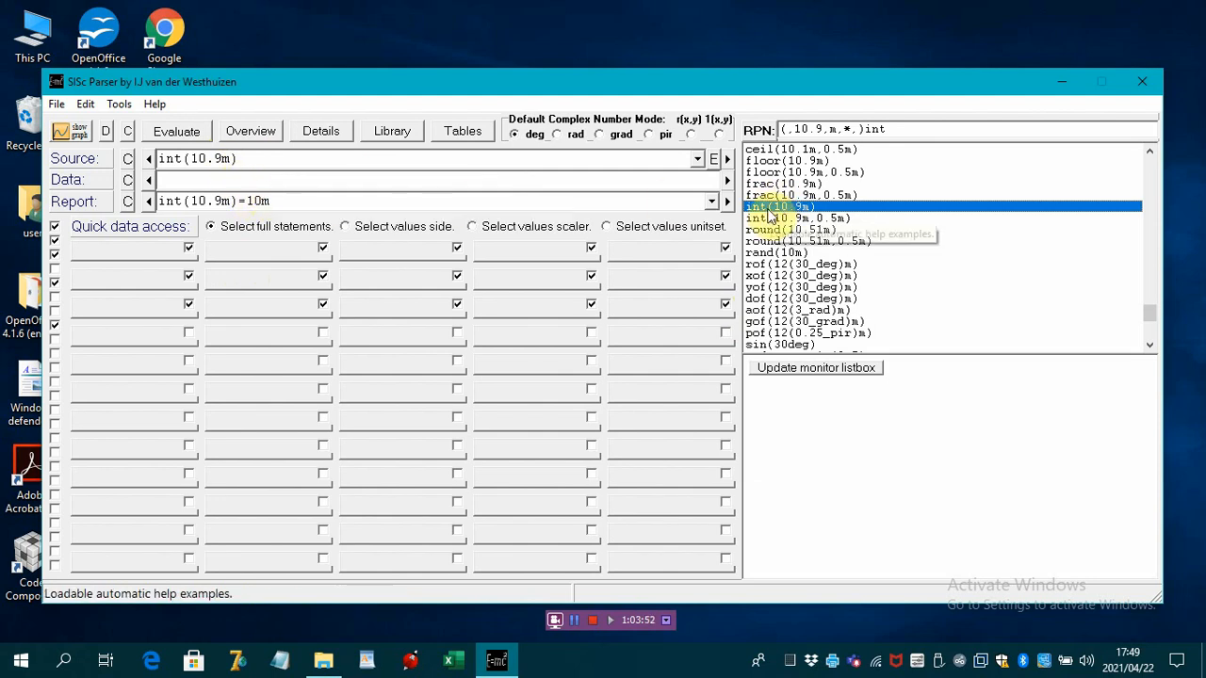
{"action": "left_click", "coordinate": [760, 220]}
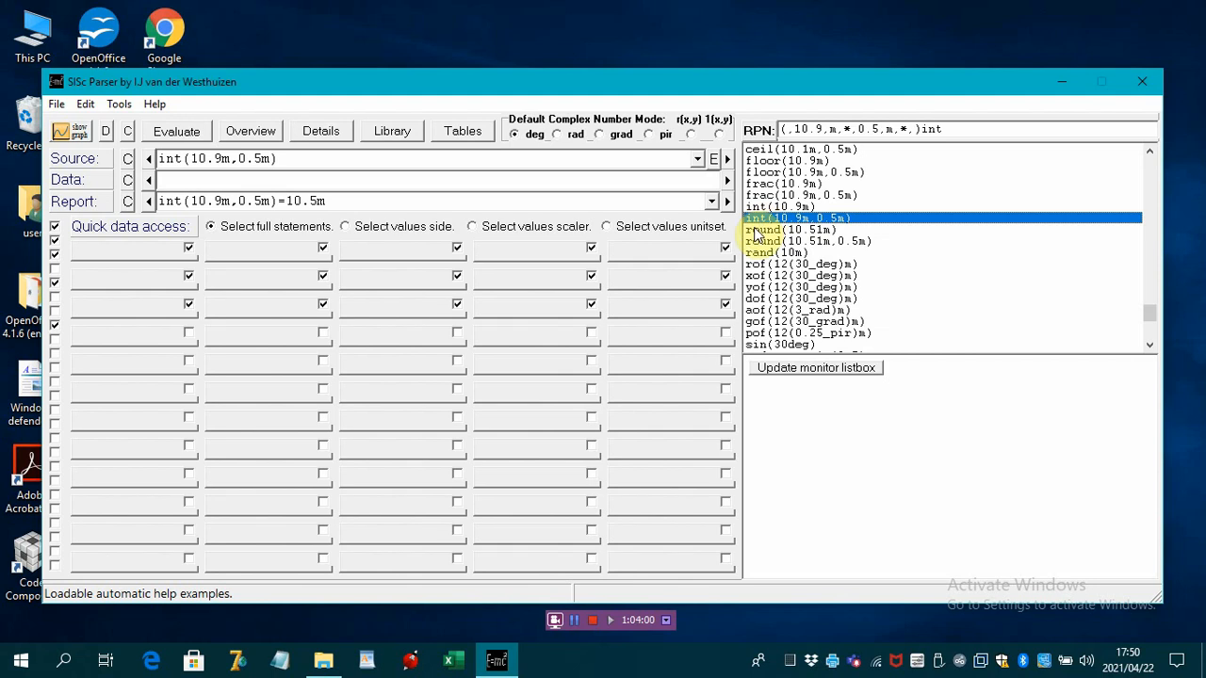
{"action": "left_click", "coordinate": [760, 230]}
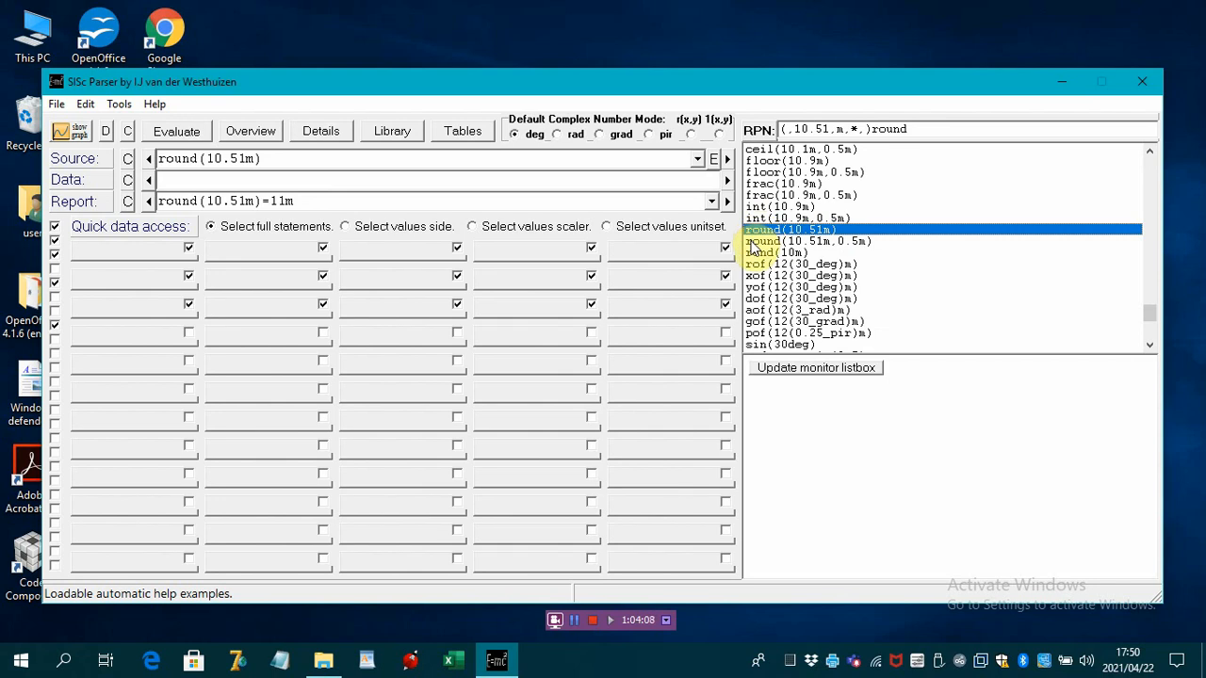
{"action": "left_click", "coordinate": [754, 244]}
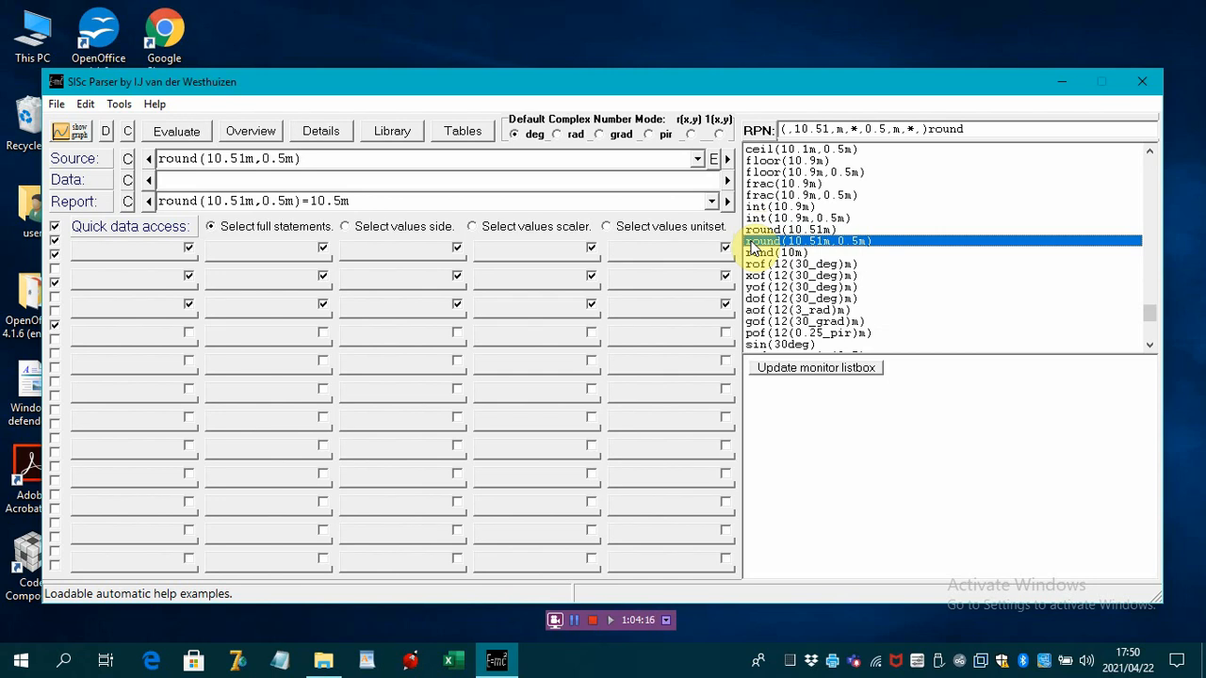
Evaluate the random-number example rand(10m) repeatedly to generate a series of different random lengths.
{"action": "left_click", "coordinate": [752, 252]}
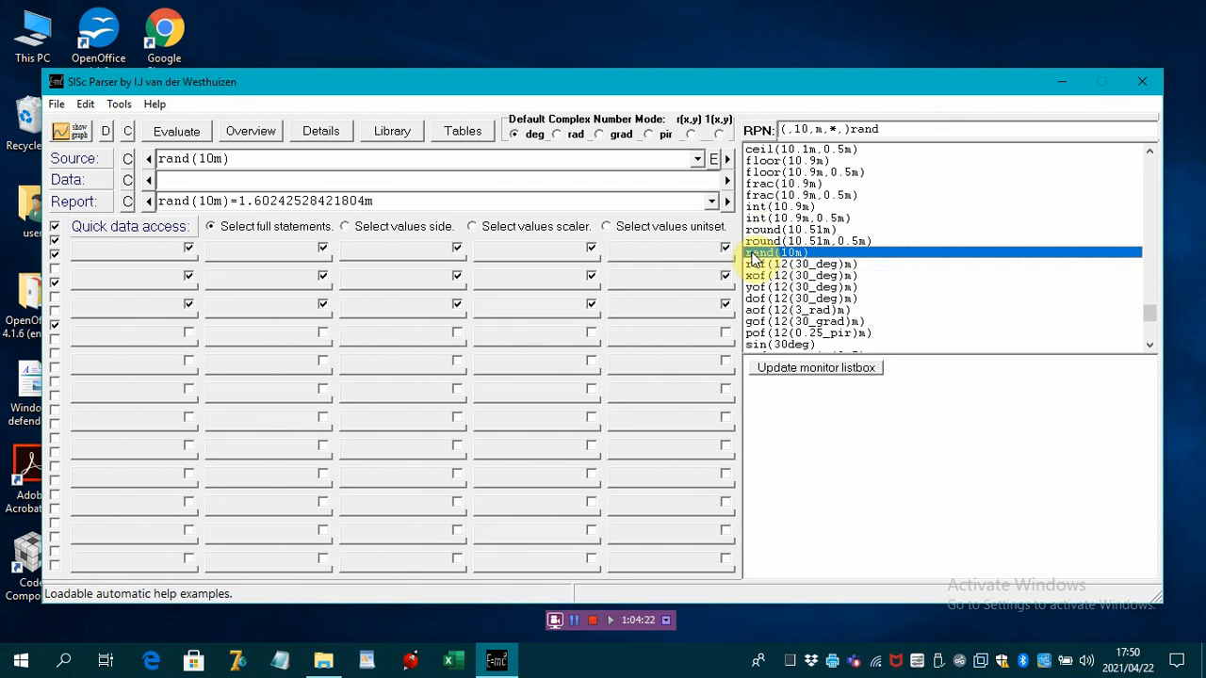
{"action": "left_click", "coordinate": [753, 254]}
{"action": "left_click", "coordinate": [753, 254]}
{"action": "left_click", "coordinate": [753, 255]}
{"action": "left_click", "coordinate": [753, 254]}
{"action": "left_click", "coordinate": [753, 254]}
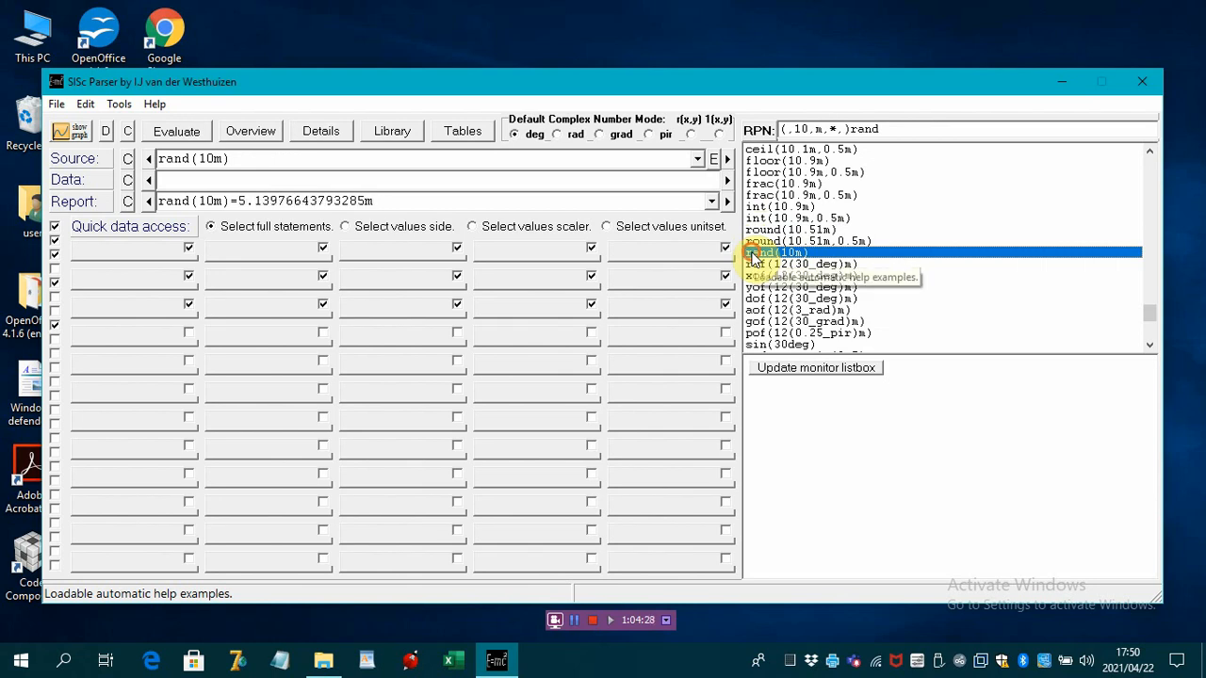
{"action": "left_click", "coordinate": [753, 255]}
{"action": "left_click", "coordinate": [753, 254]}
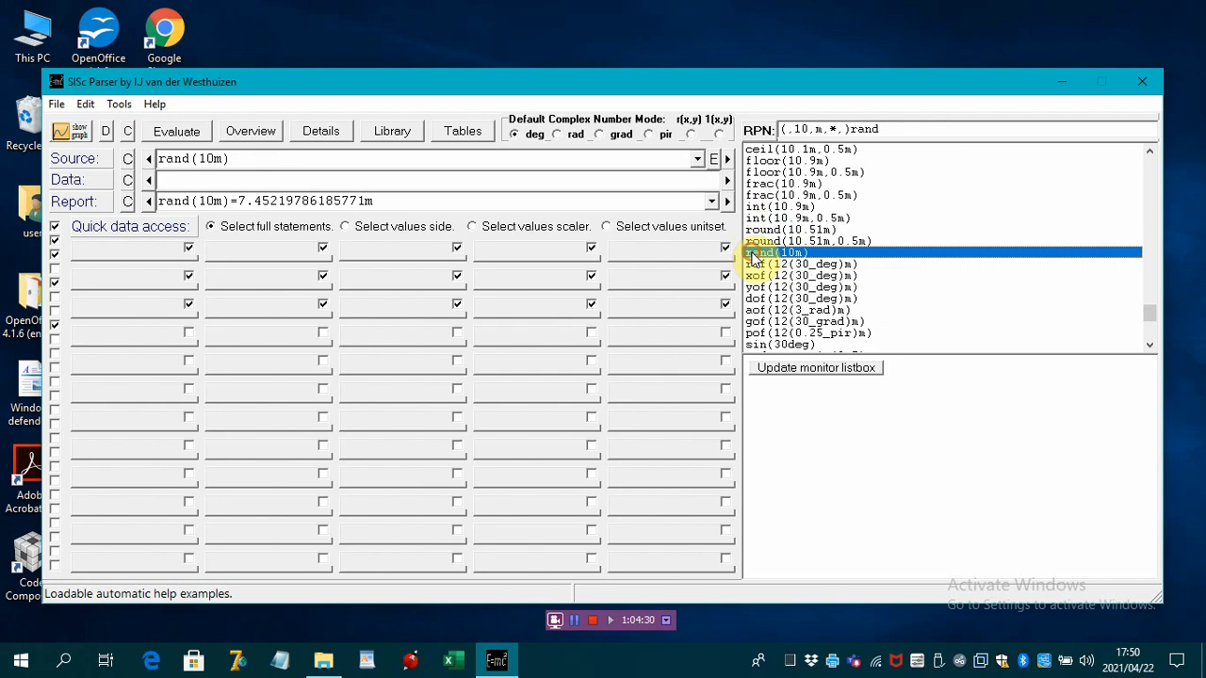
{"action": "left_click", "coordinate": [753, 254]}
{"action": "left_click", "coordinate": [753, 254]}
{"action": "left_click", "coordinate": [753, 255]}
{"action": "left_click", "coordinate": [753, 254]}
{"action": "left_click", "coordinate": [753, 255]}
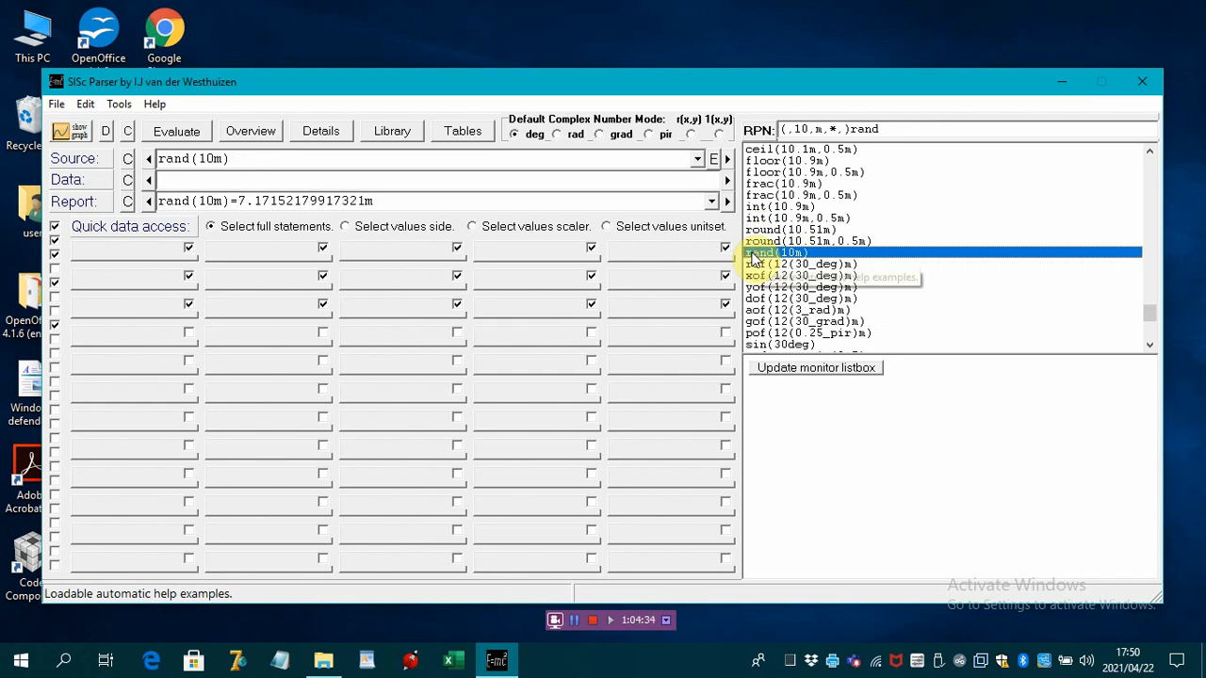
{"action": "left_click", "coordinate": [753, 254]}
{"action": "left_click", "coordinate": [753, 255]}
{"action": "left_click", "coordinate": [753, 255]}
{"action": "left_click", "coordinate": [753, 255]}
{"action": "left_click", "coordinate": [753, 255]}
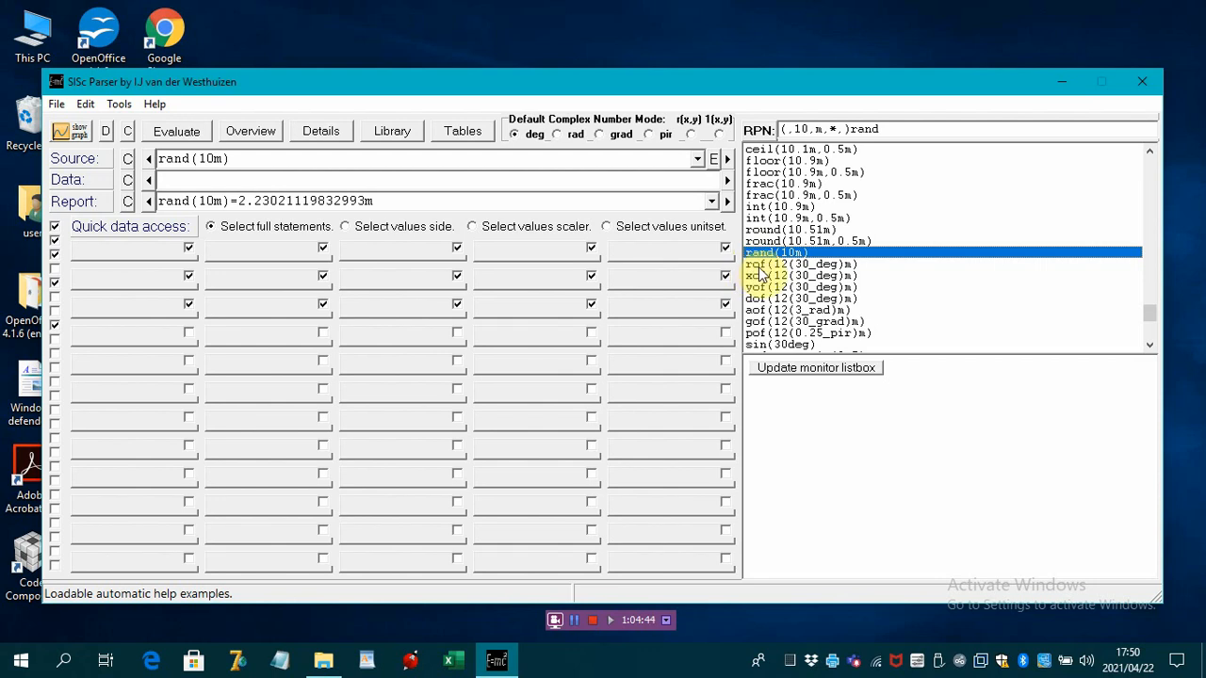
Evaluate the complex-number magnitude and component examples rof(12(30_deg)m), xof(12(30_deg)m) and yof(12(30_deg)m).
{"action": "left_click", "coordinate": [759, 266]}
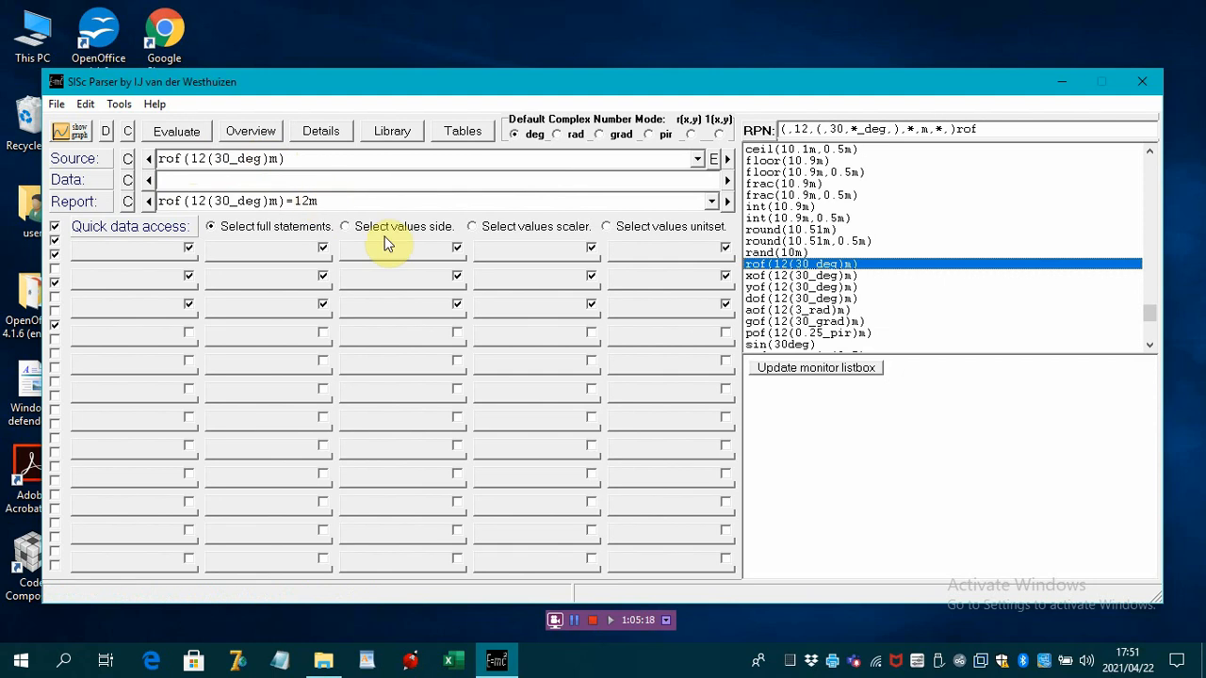
{"action": "left_click", "coordinate": [758, 276]}
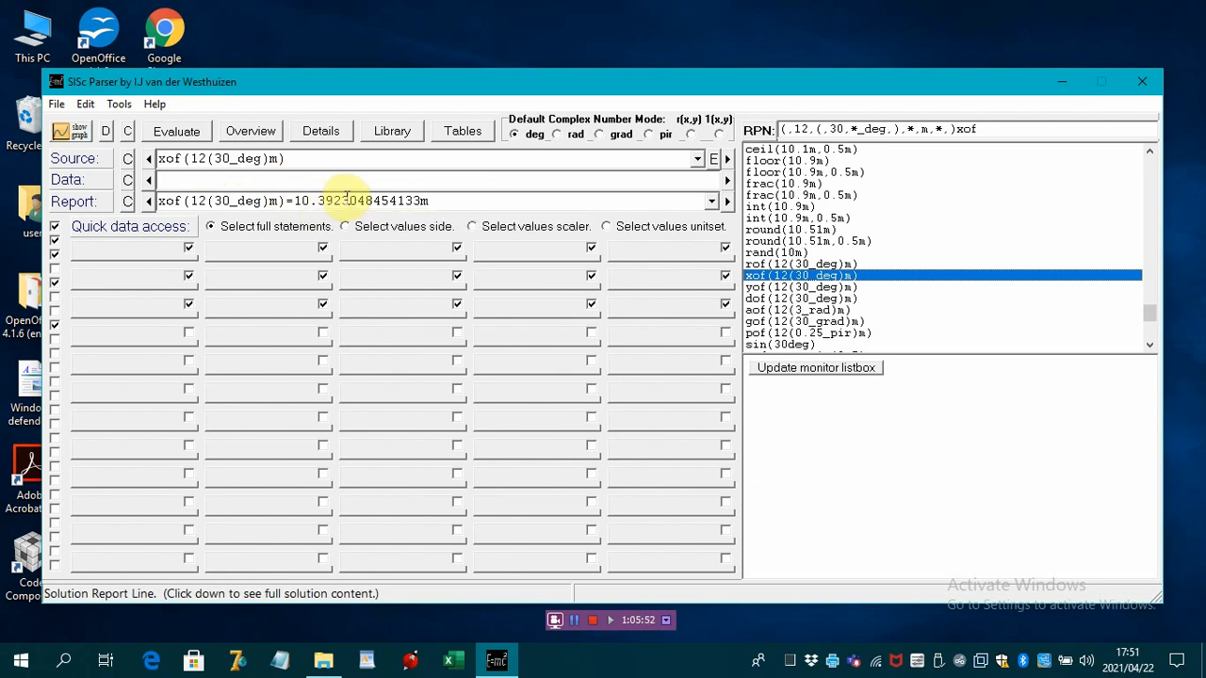
{"action": "left_click", "coordinate": [754, 287]}
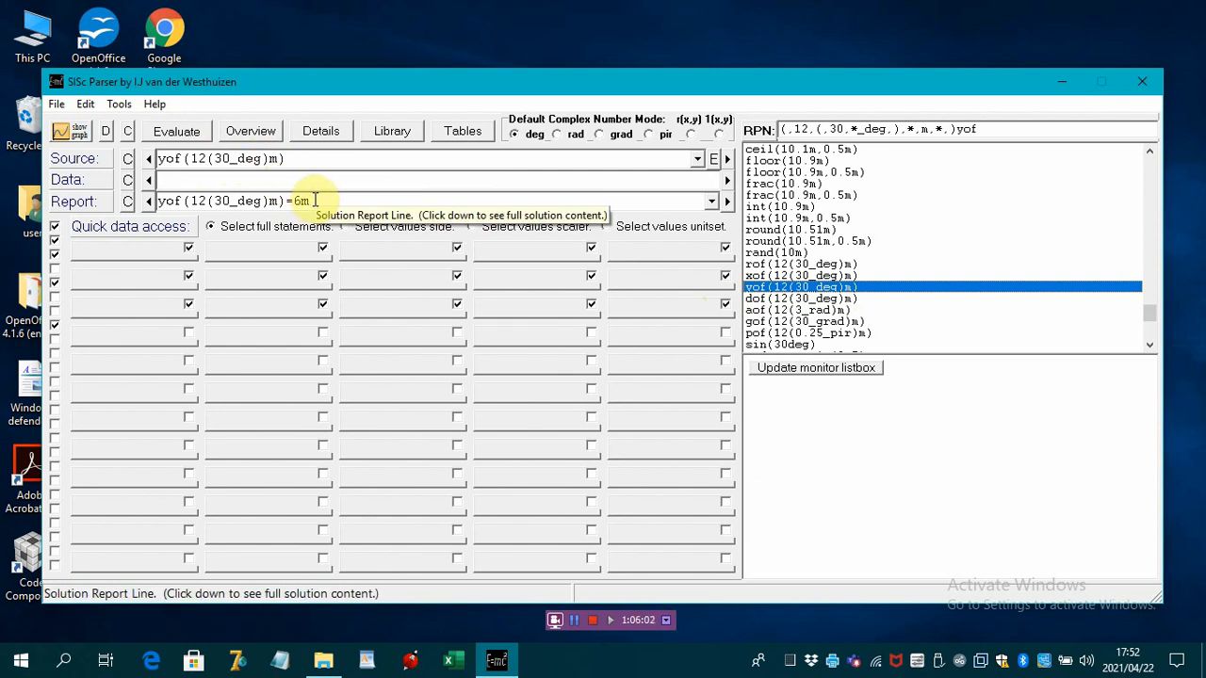
Evaluate the complex-number angle examples dof(12(30_deg)m), aof(12(3_rad)m), gof(12(30_grad)m) and pof(12(0.25_pir)m).
{"action": "left_click", "coordinate": [753, 300]}
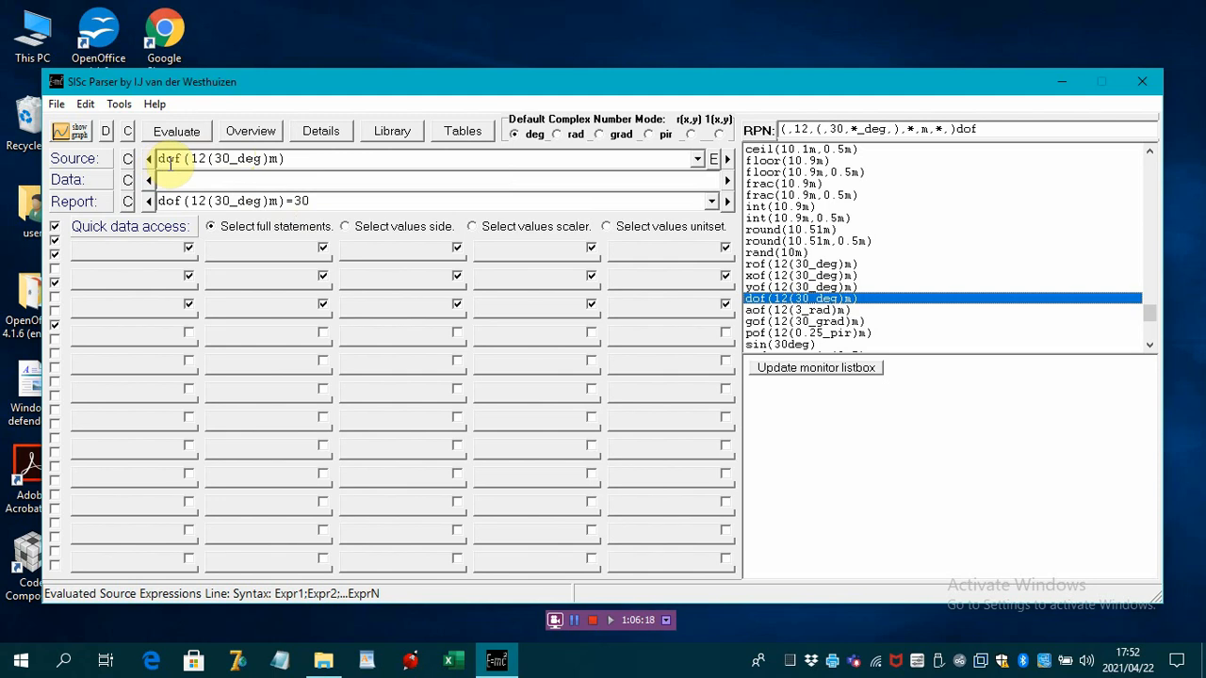
{"action": "left_click", "coordinate": [756, 311]}
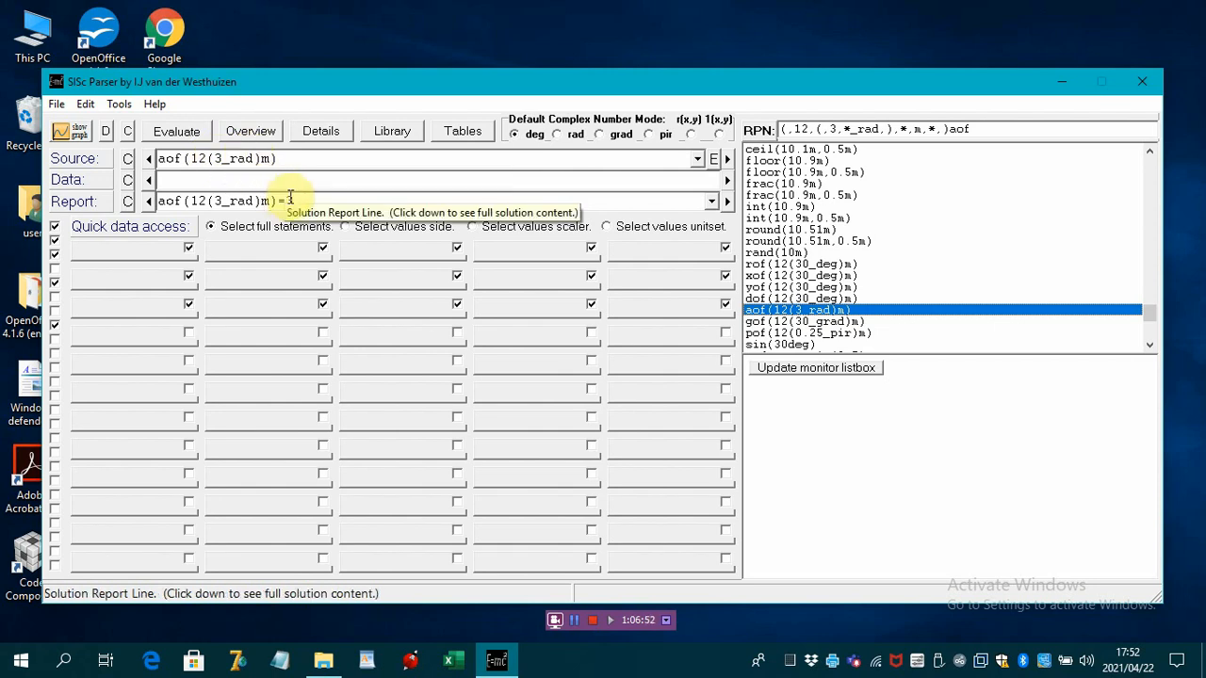
{"action": "left_click", "coordinate": [771, 322]}
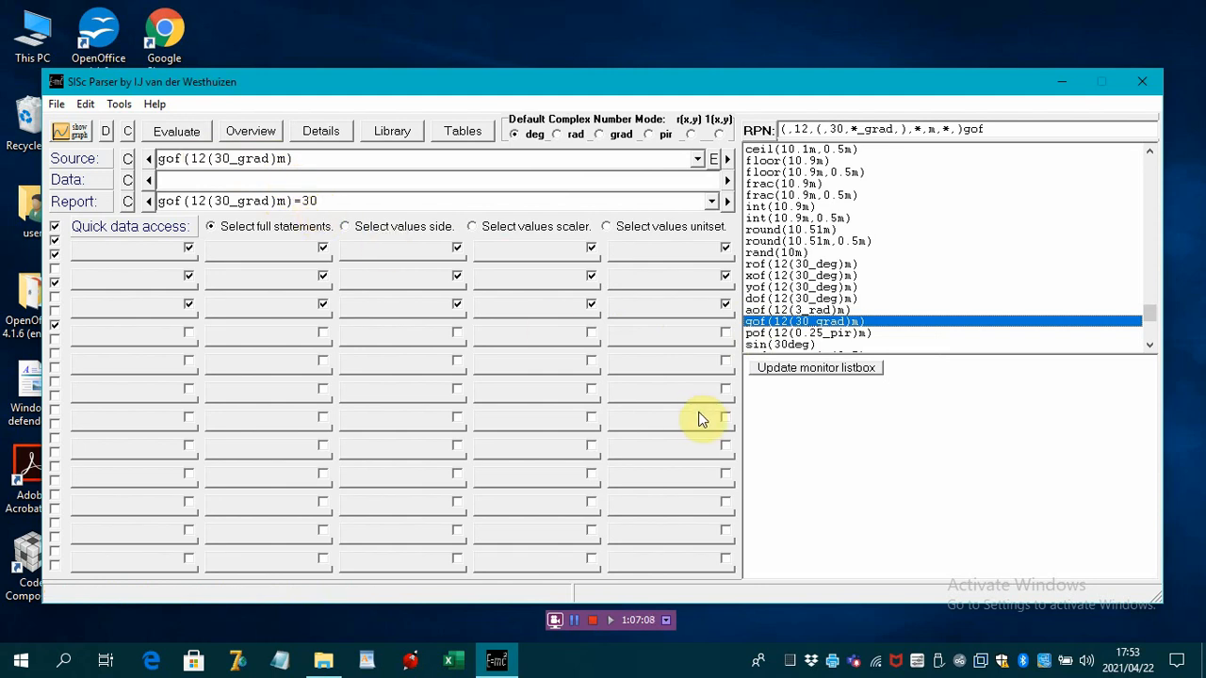
{"action": "left_click", "coordinate": [774, 335]}
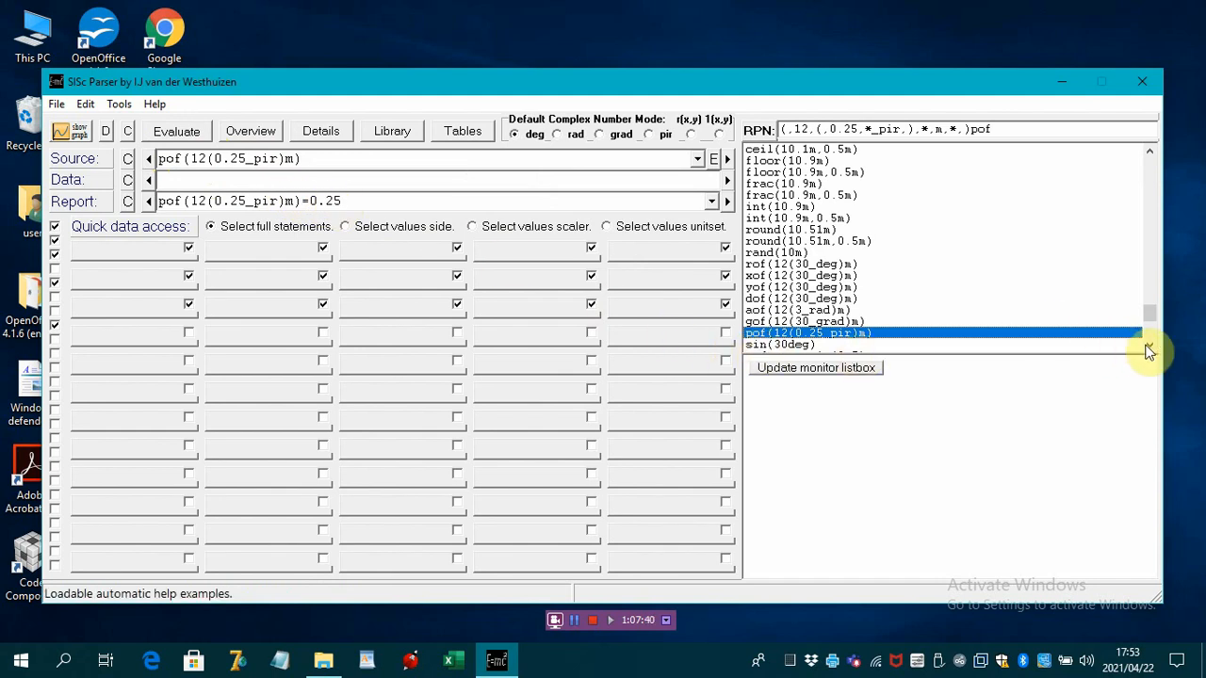
Evaluate the sine example sin(30deg), its argument 30deg on its own, and the whole expression again.
{"action": "left_click_drag", "start_coordinate": [1152, 346], "coordinate": [1152, 345]}
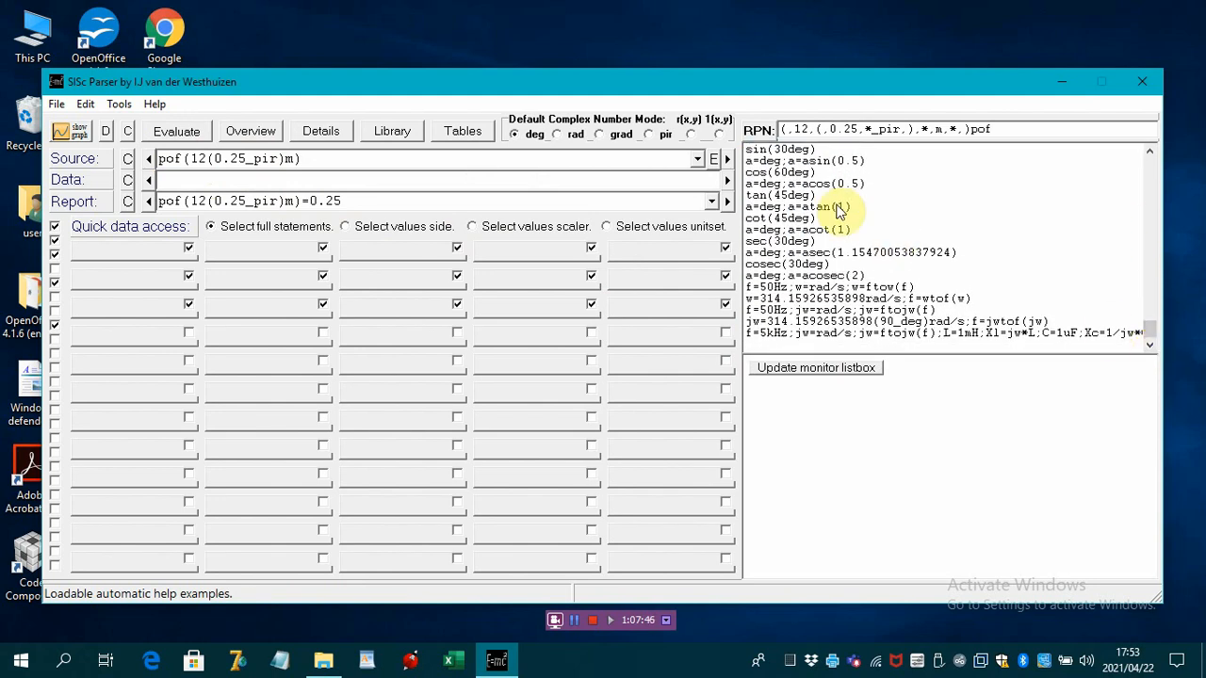
{"action": "left_click", "coordinate": [786, 151]}
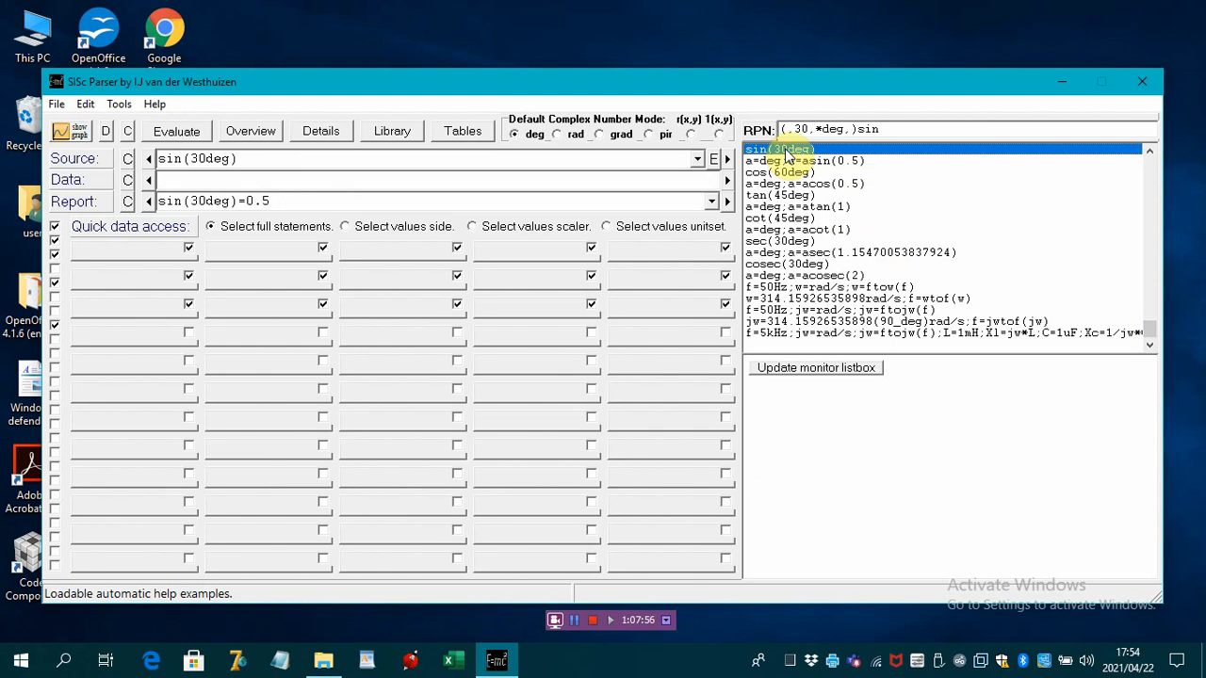
{"action": "left_click", "coordinate": [228, 160]}
{"action": "left_click", "coordinate": [230, 160]}
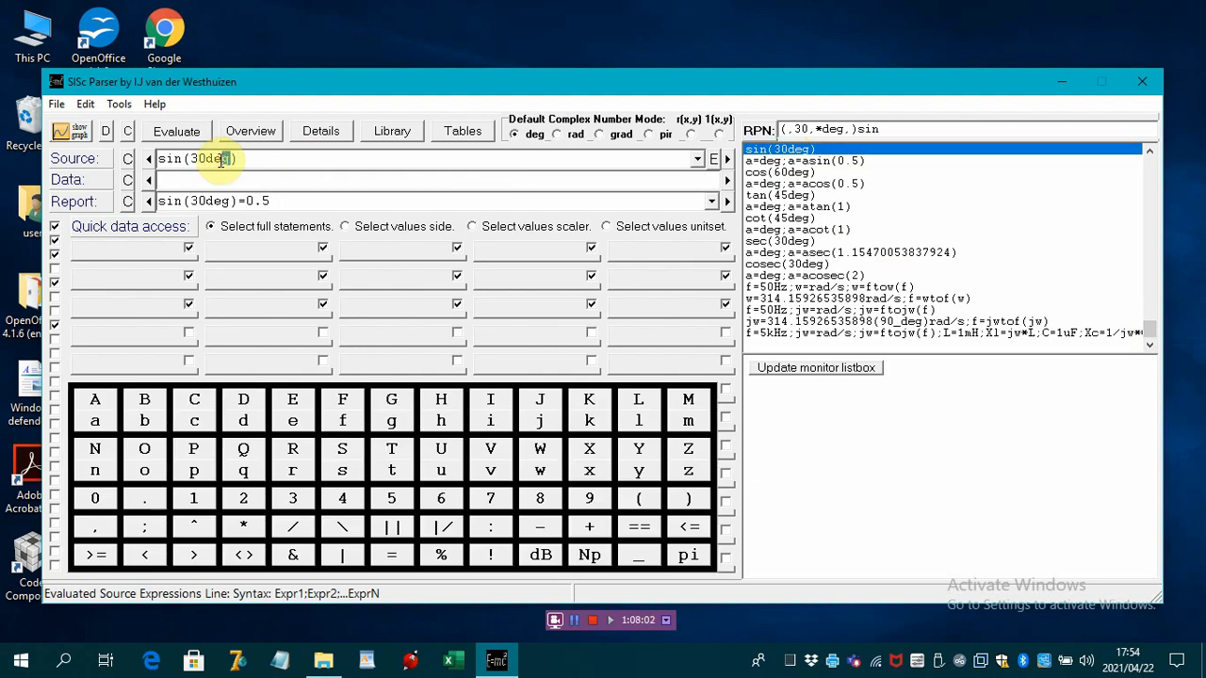
{"action": "mouse_move", "coordinate": [236, 159]}
{"action": "left_mouse_down"}
{"action": "mouse_move", "coordinate": [186, 160]}
{"action": "mouse_move", "coordinate": [232, 159]}
{"action": "left_mouse_up"}
{"action": "left_click", "coordinate": [192, 160]}
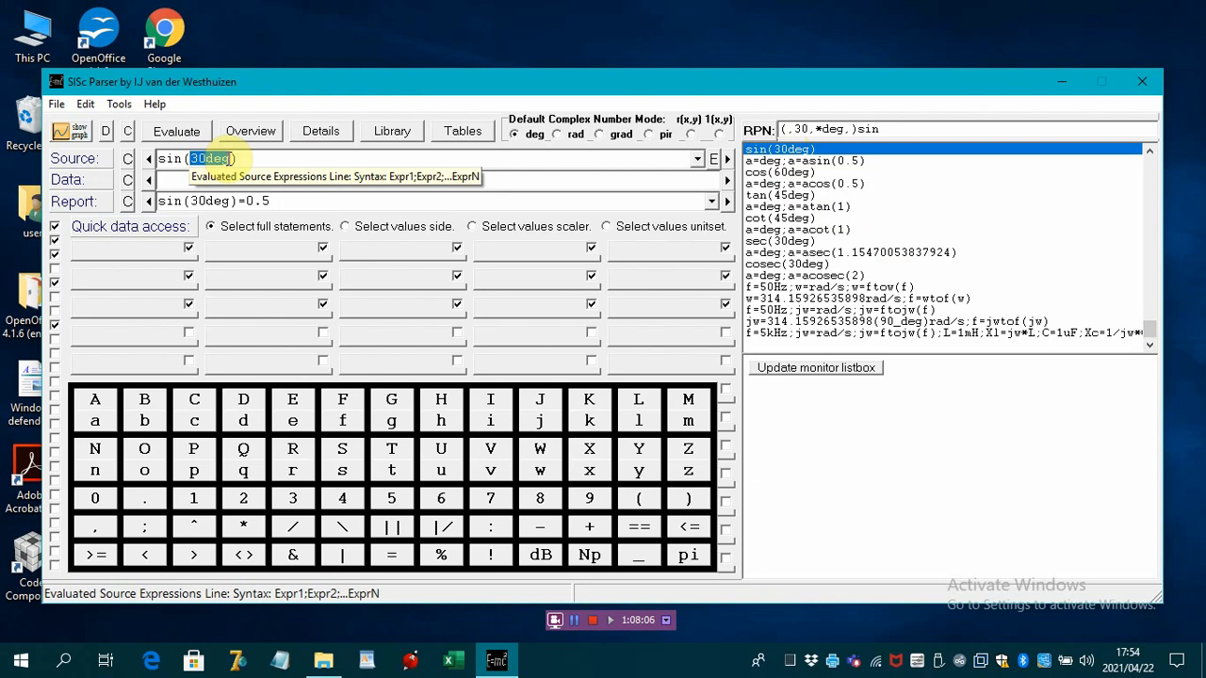
{"action": "left_click", "coordinate": [175, 132]}
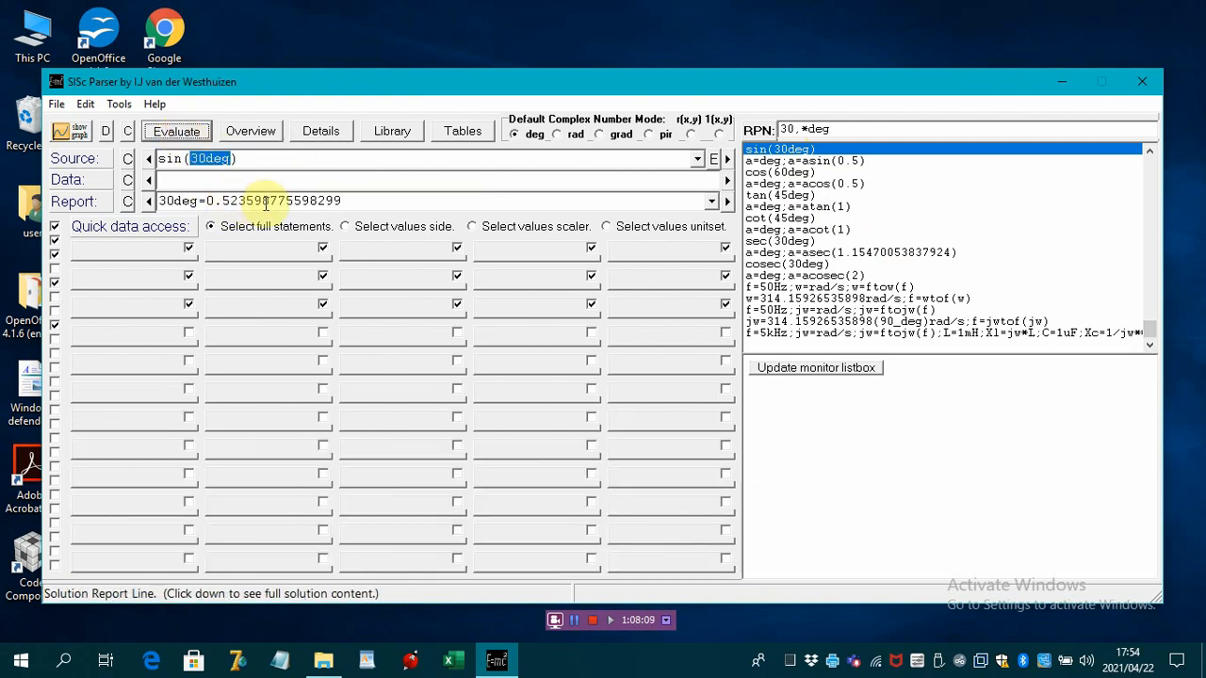
{"action": "left_click", "coordinate": [236, 159]}
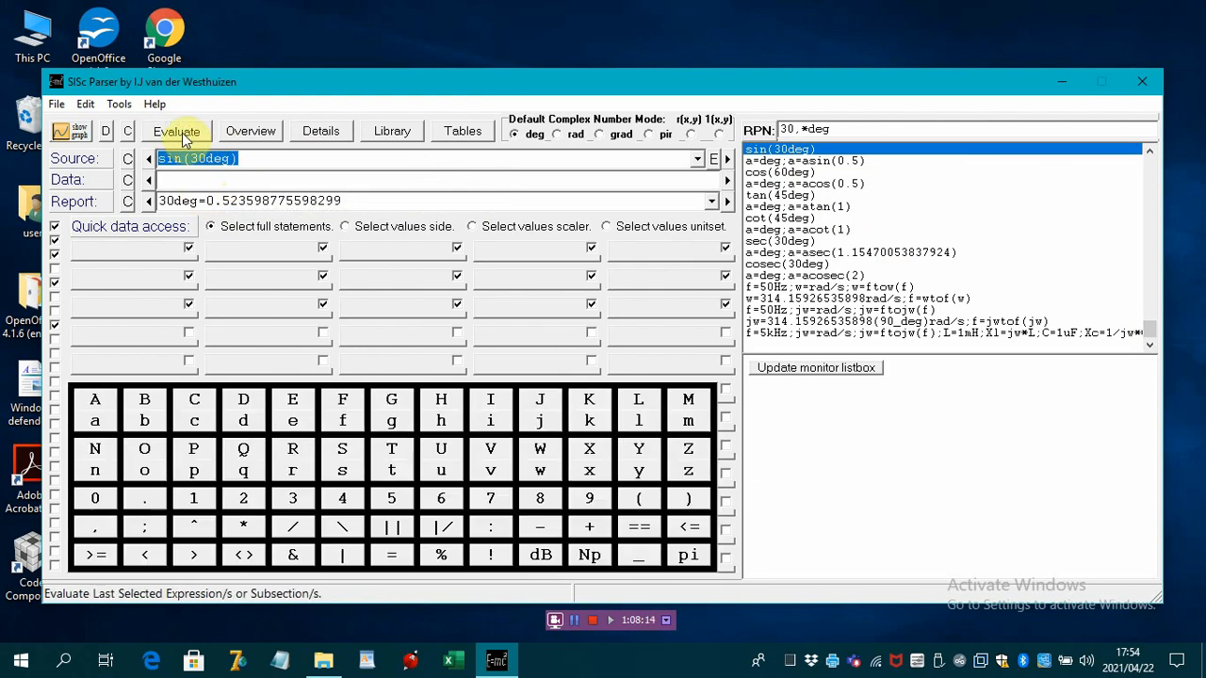
{"action": "left_click", "coordinate": [180, 126]}
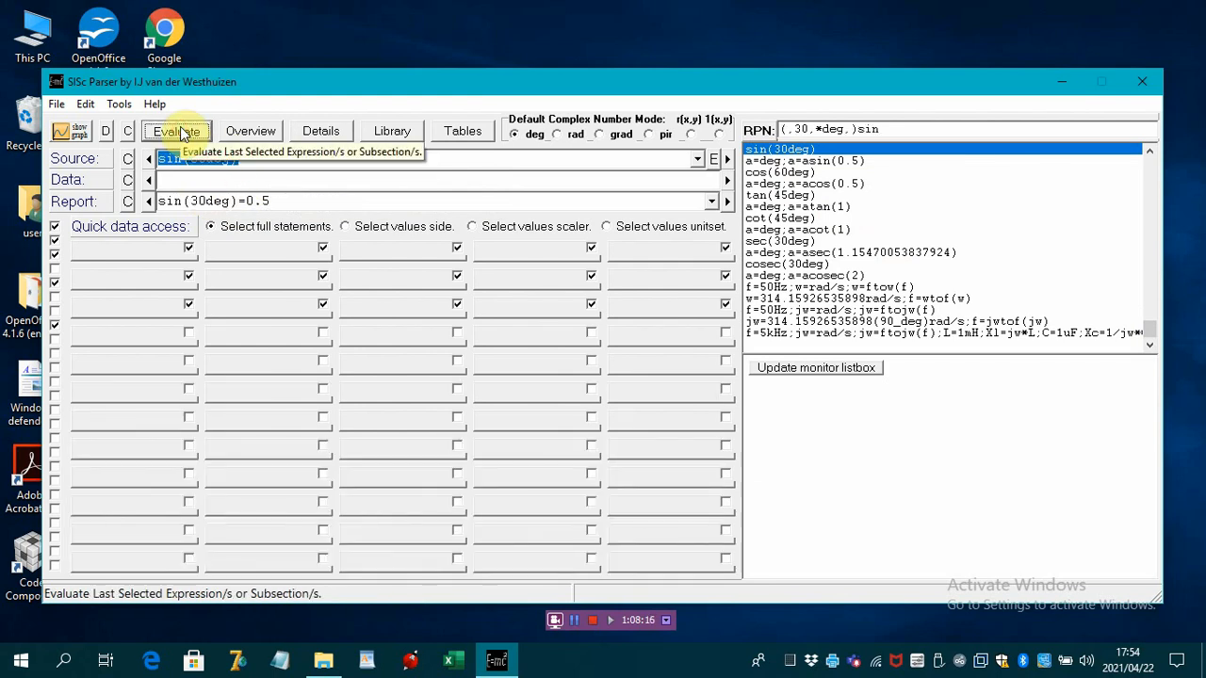
Evaluate the arcsine, cosine and arccosine examples a=deg;a=asin(0.5), cos(60deg) and a=deg;a=acos(0.5).
{"action": "left_click", "coordinate": [818, 161]}
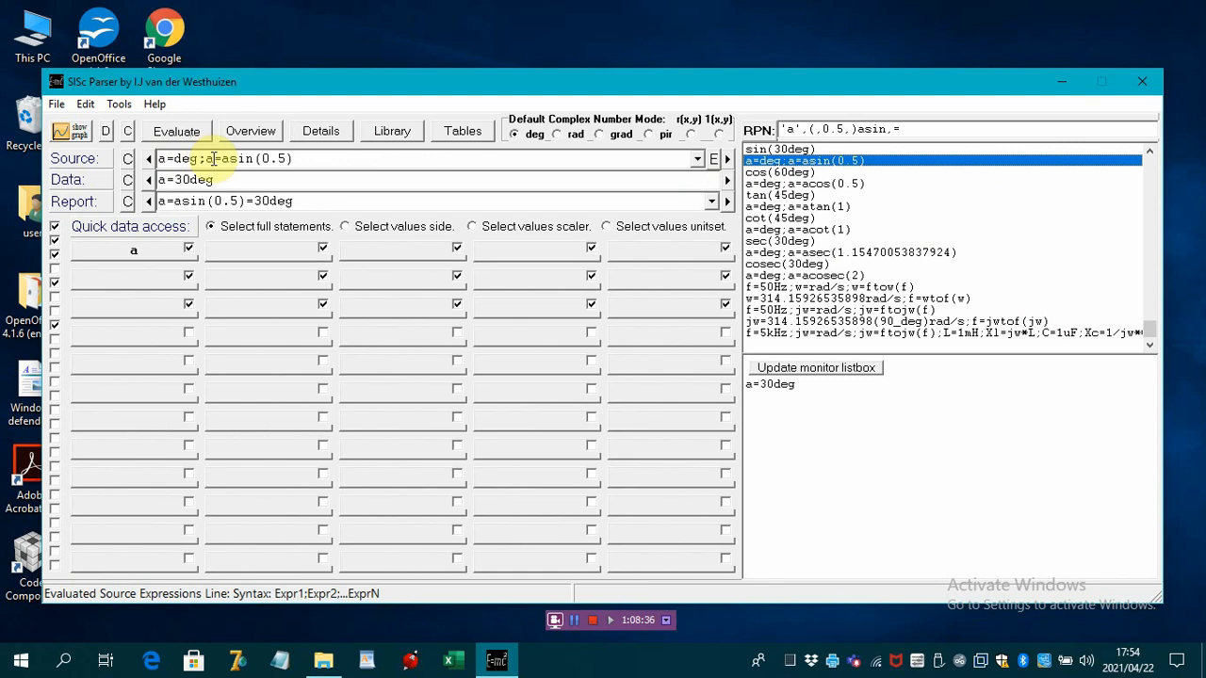
{"action": "left_click", "coordinate": [769, 173]}
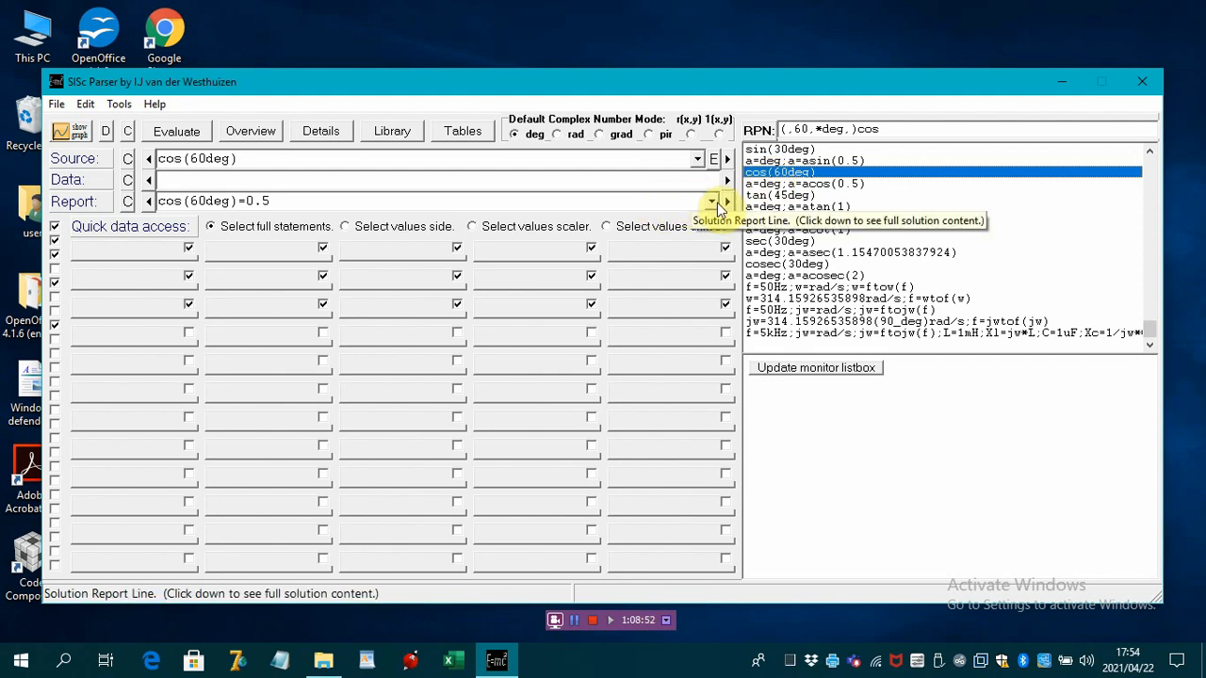
{"action": "left_click", "coordinate": [776, 185]}
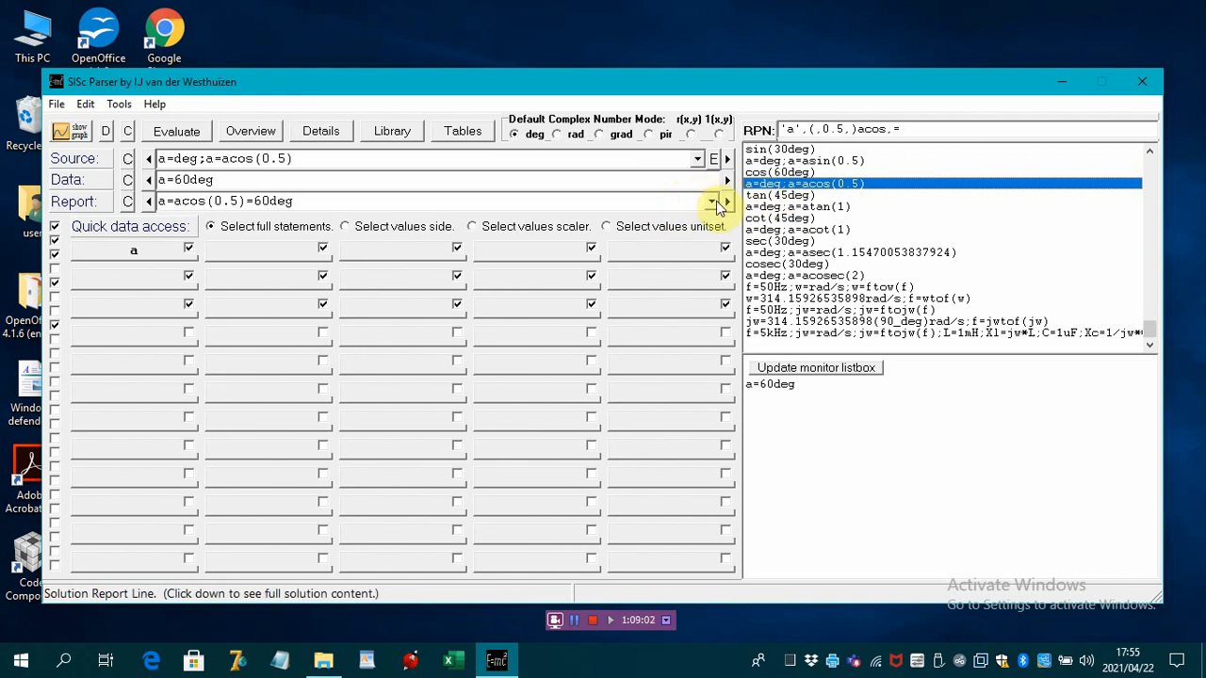
{"action": "left_click", "coordinate": [713, 202]}
{"action": "left_click", "coordinate": [714, 207]}
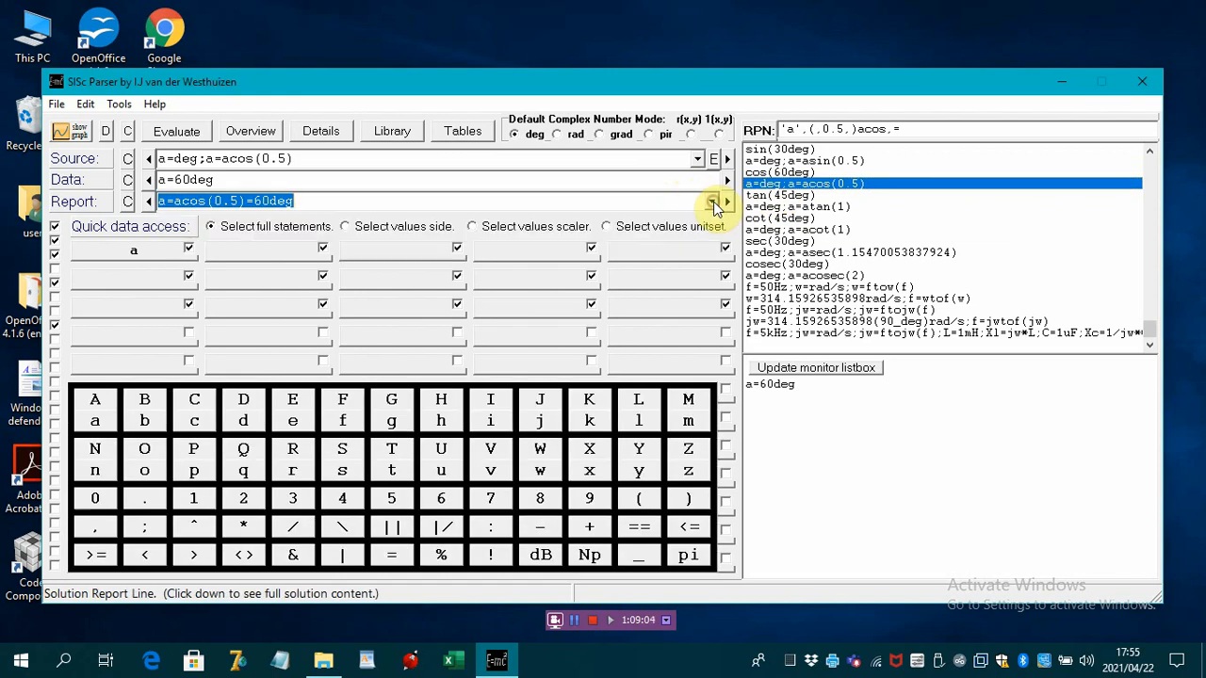
{"action": "left_click", "coordinate": [766, 184]}
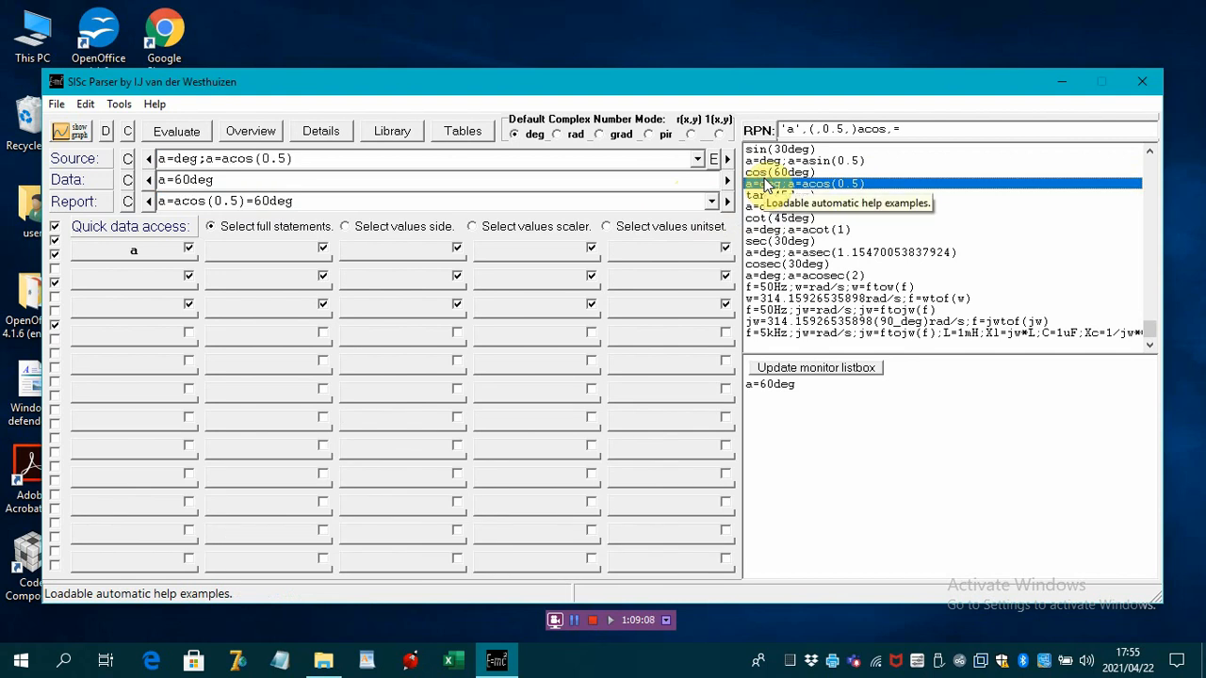
Evaluate the tangent and cotangent examples tan(45deg), a=deg;a=atan(1), cot(45deg) and a=deg;a=acot(1).
{"action": "left_click", "coordinate": [763, 196]}
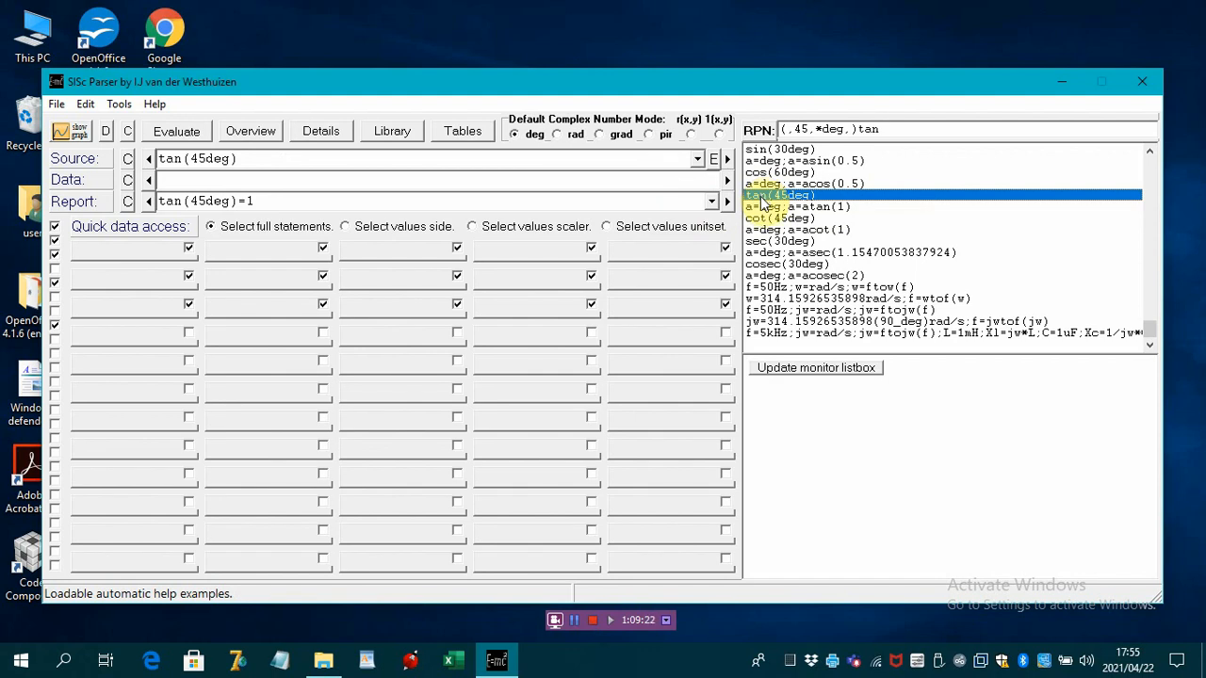
{"action": "left_click", "coordinate": [761, 207]}
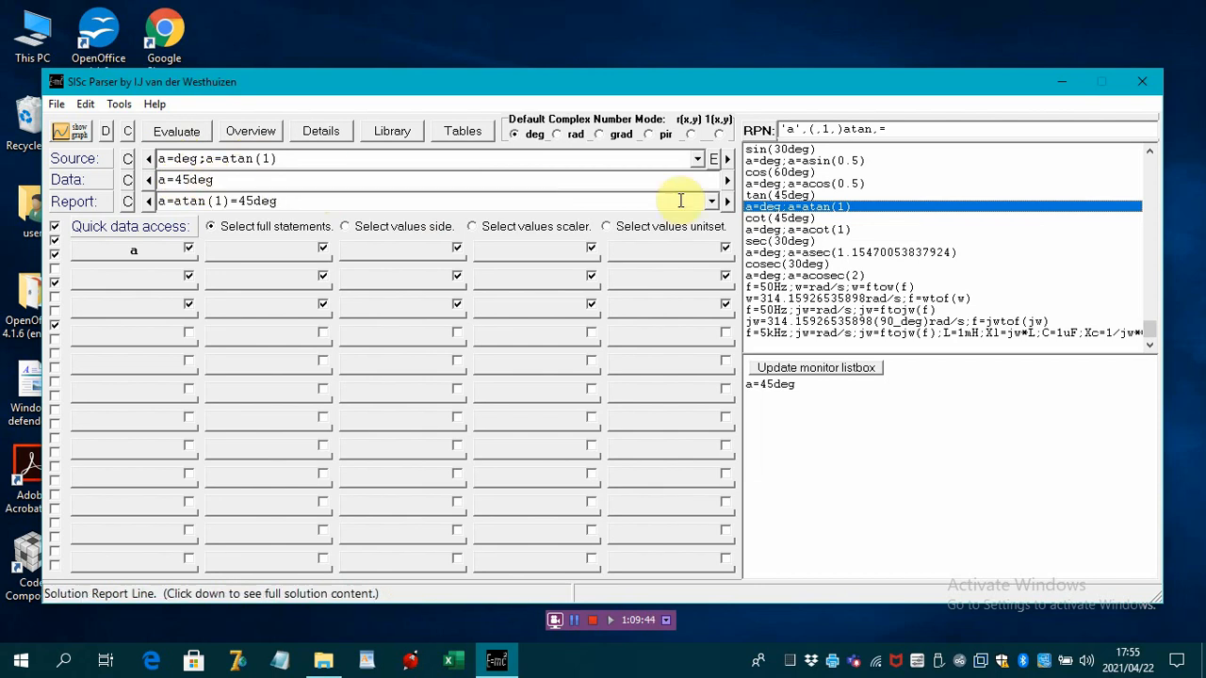
{"action": "left_click", "coordinate": [759, 218]}
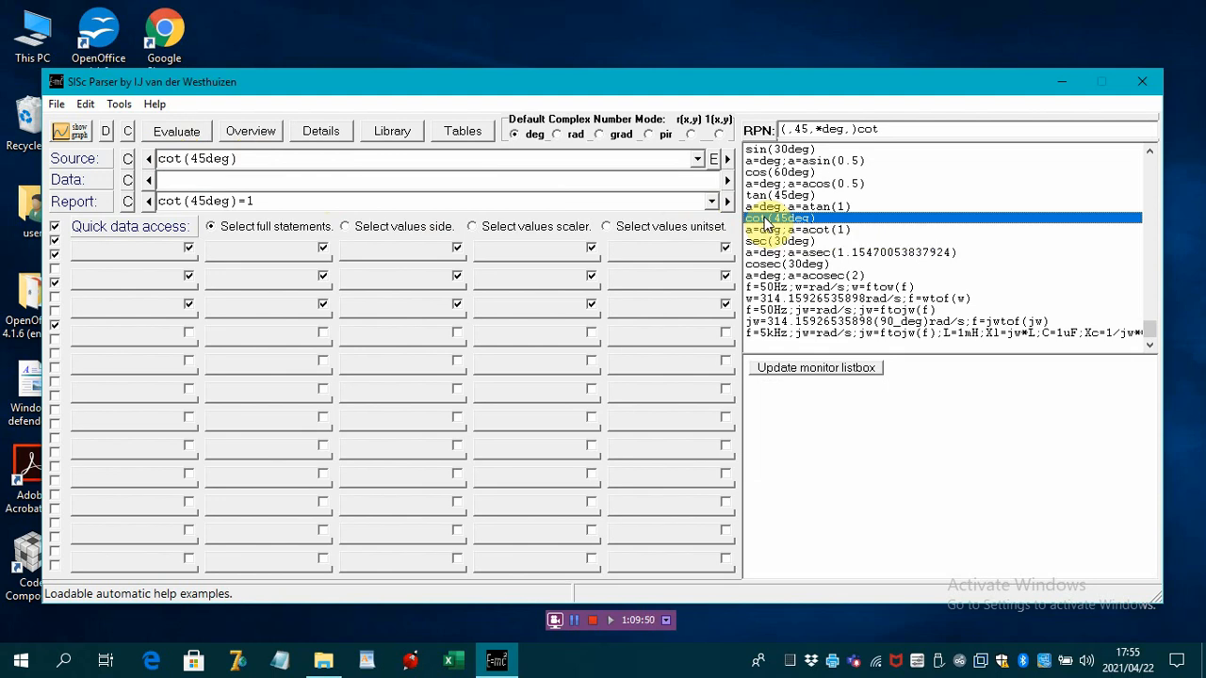
{"action": "left_click", "coordinate": [766, 231]}
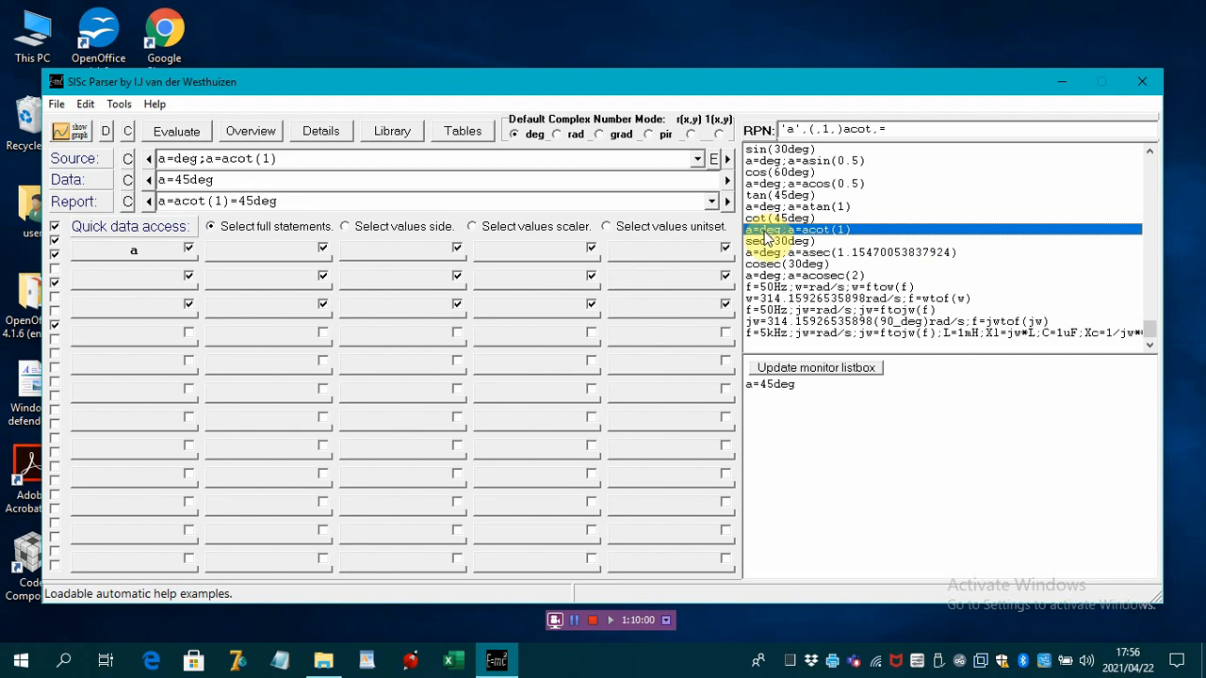
Evaluate the secant and cosecant examples sec(30deg), a=deg;a=asec(1.15470053837924), cosec(30deg) and a=deg;a=acosec(2).
{"action": "left_click", "coordinate": [766, 243]}
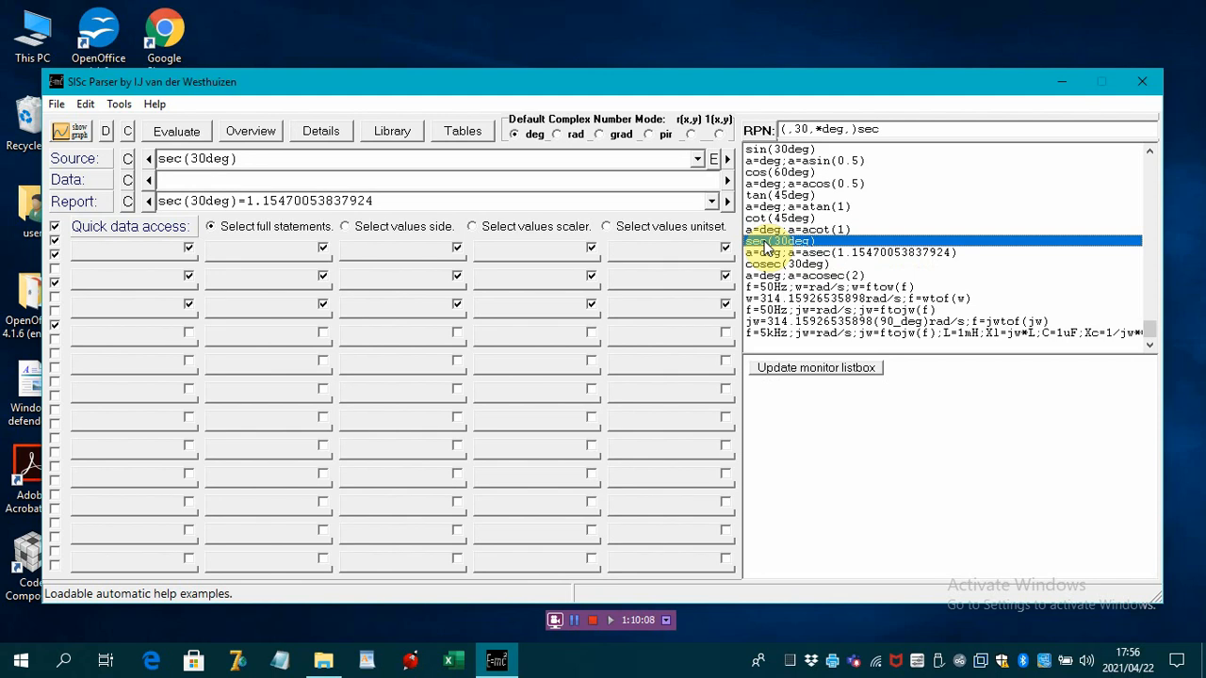
{"action": "left_click", "coordinate": [764, 254]}
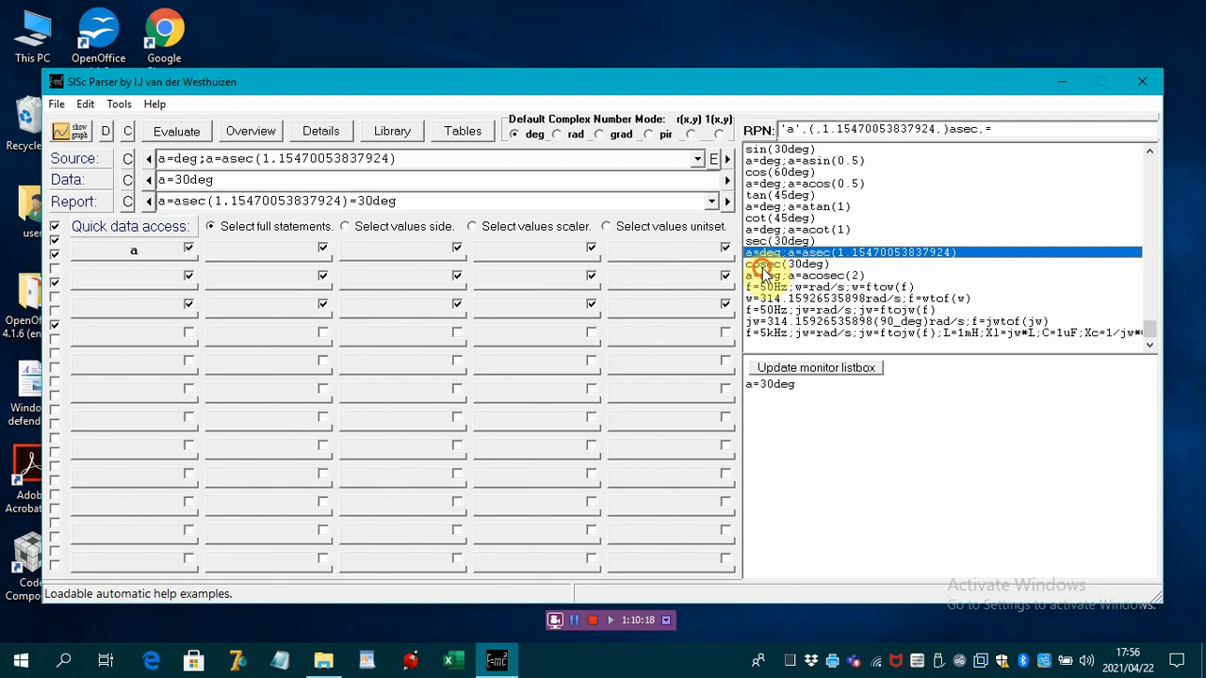
{"action": "left_click", "coordinate": [765, 266]}
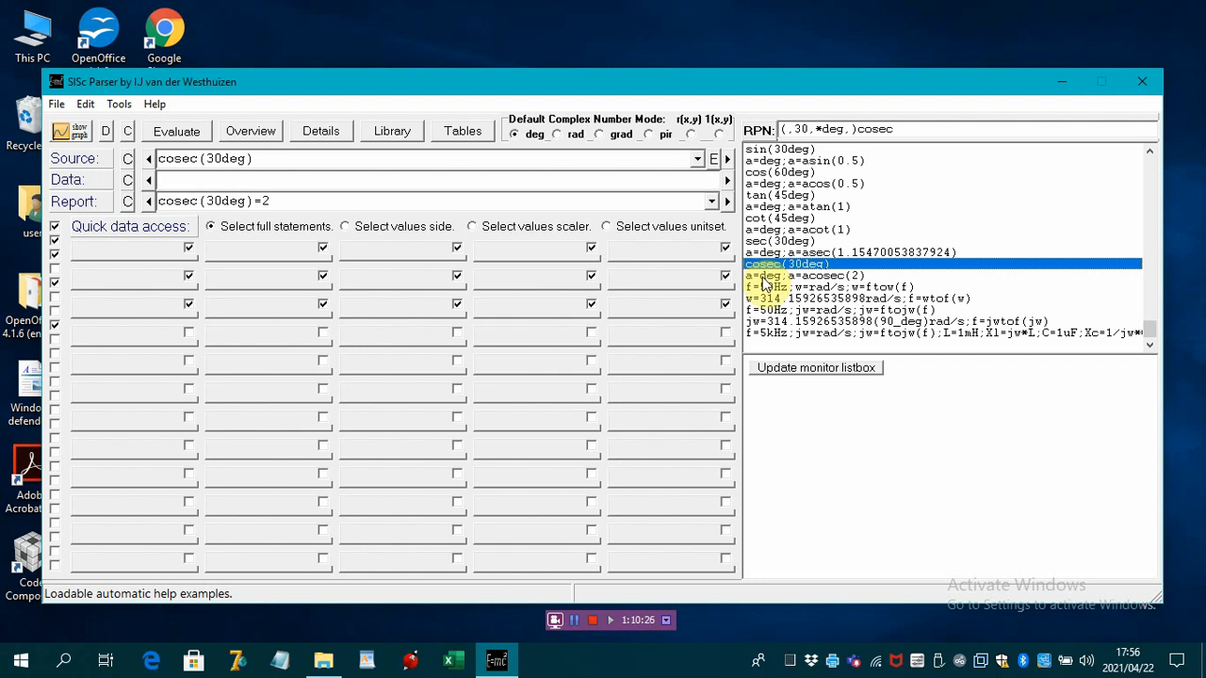
{"action": "left_click", "coordinate": [764, 275]}
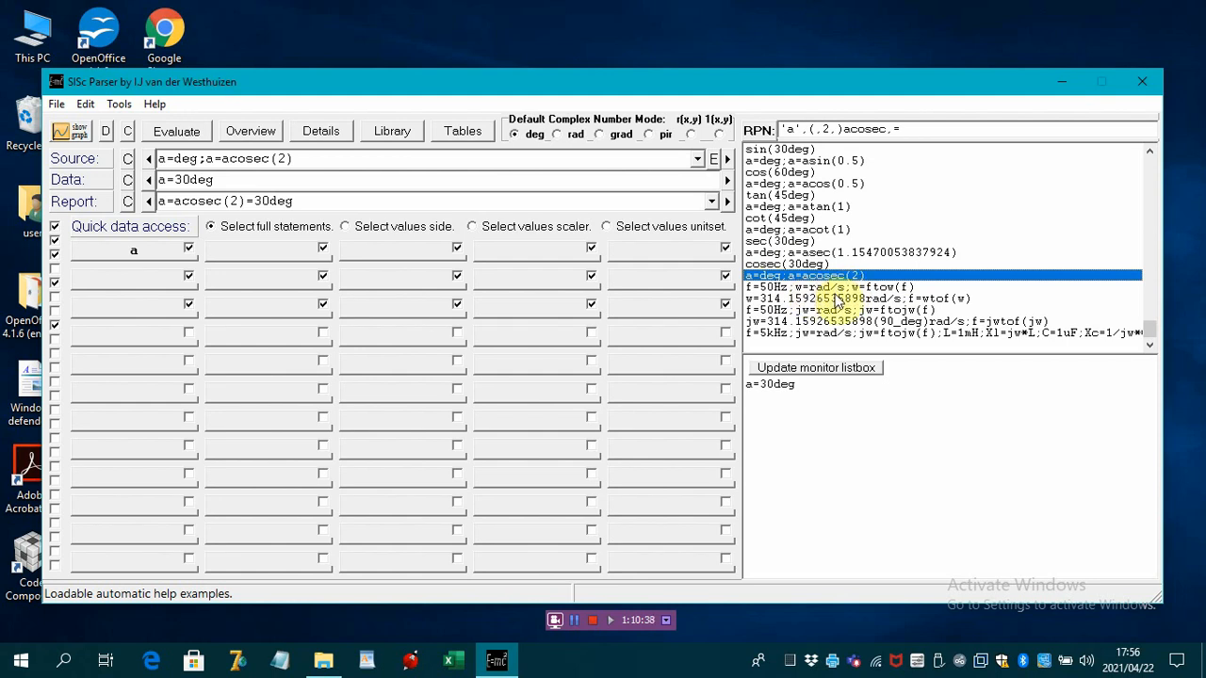
Evaluate the angular-frequency conversion examples f=50Hz;w=rad/s;w=ftow(f) and w=314.15926535898rad/s;f=wtof(w).
{"action": "left_click", "coordinate": [1150, 347]}
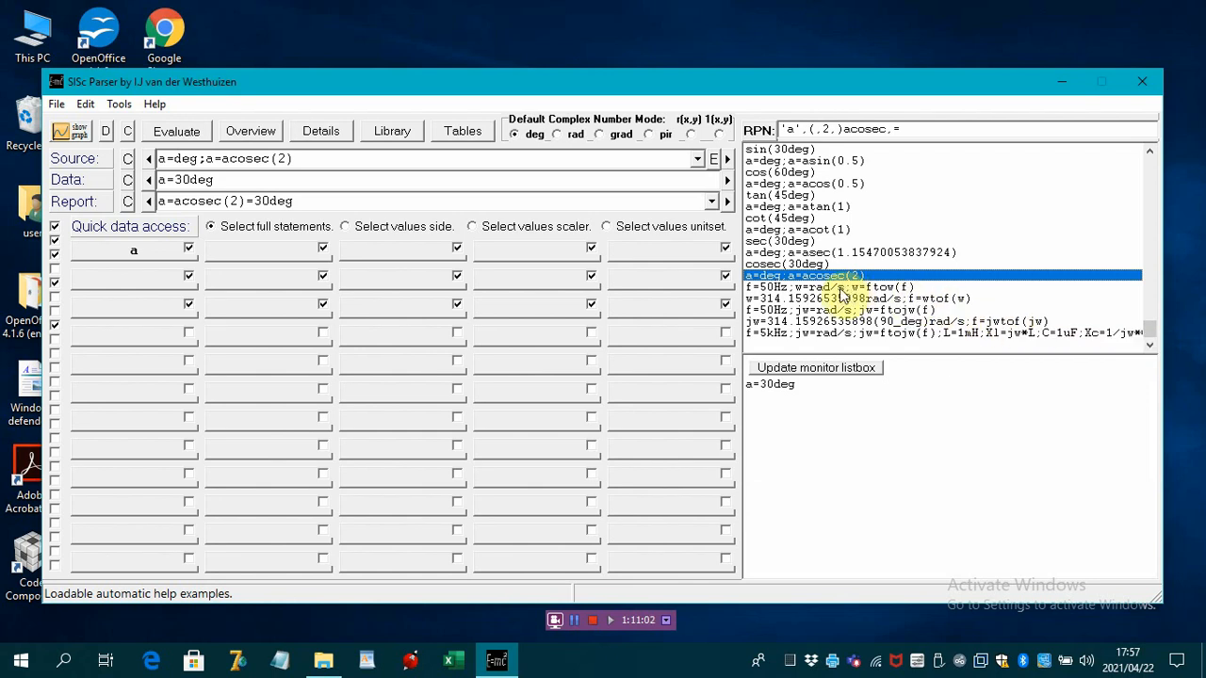
{"action": "left_click", "coordinate": [792, 288]}
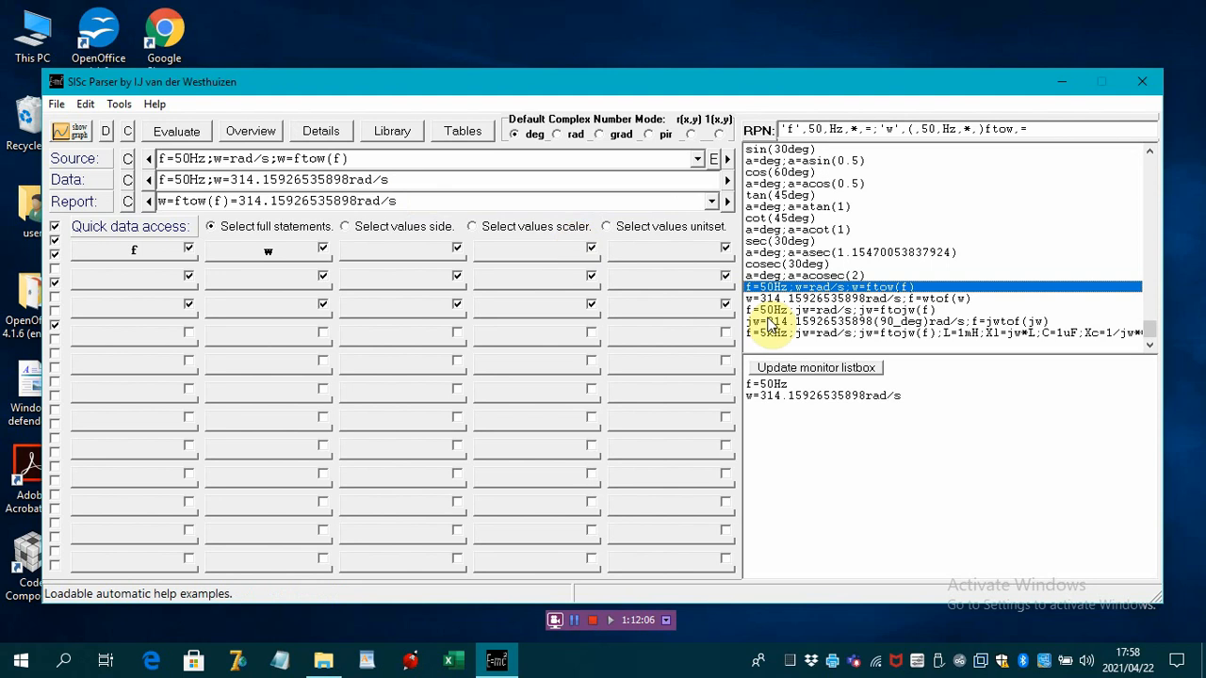
{"action": "left_click", "coordinate": [813, 299]}
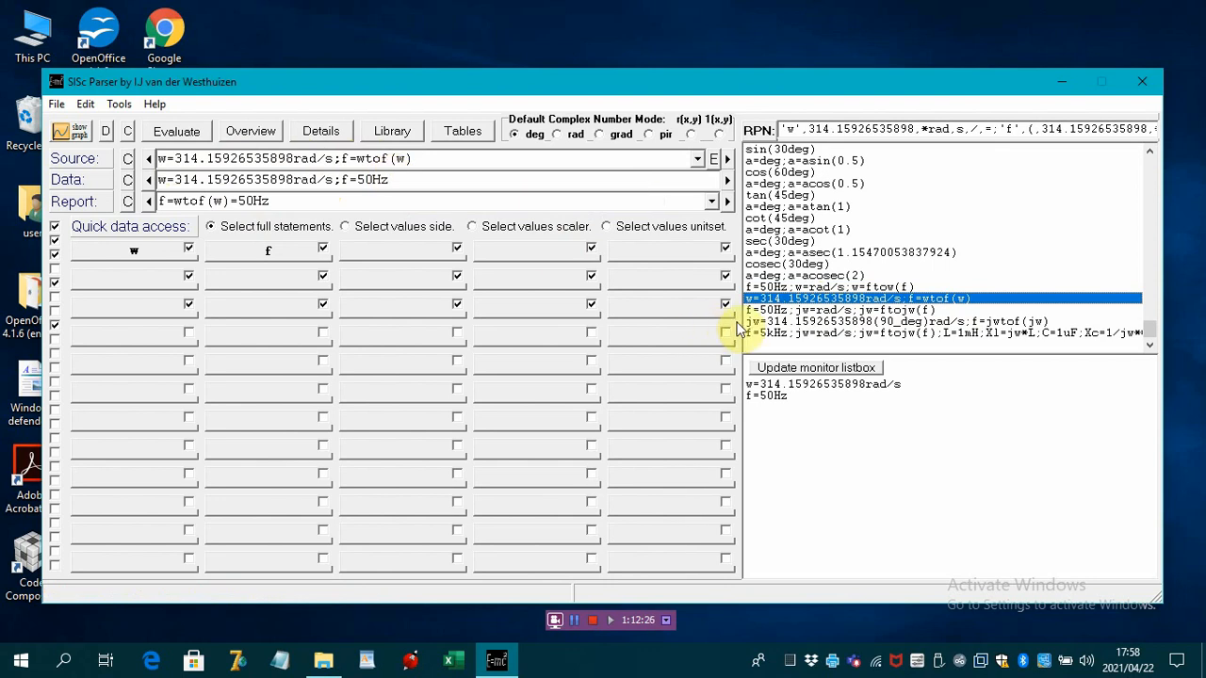
Evaluate the complex-frequency examples f=50Hz;jw=rad/s;jw=ftojw(f) and jw=314.15926535898(90_deg)rad/s;f=jwtof(jw) twice each, and view the full solution report.
{"action": "left_click", "coordinate": [770, 311]}
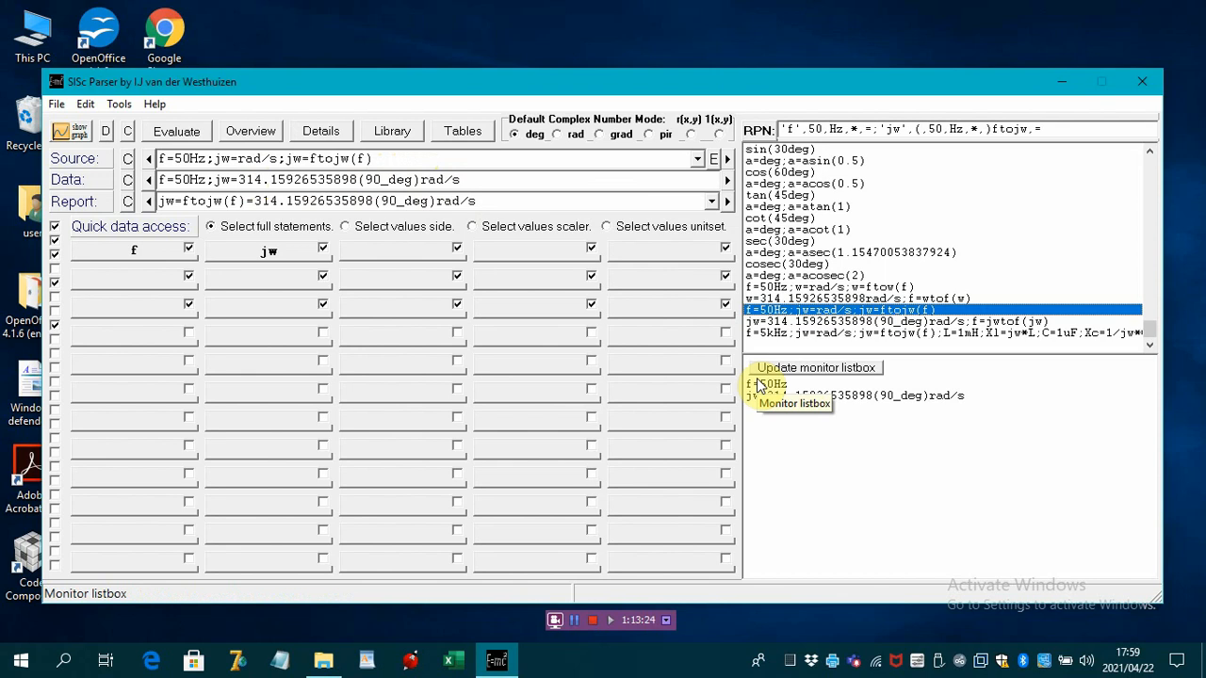
{"action": "left_click", "coordinate": [773, 322]}
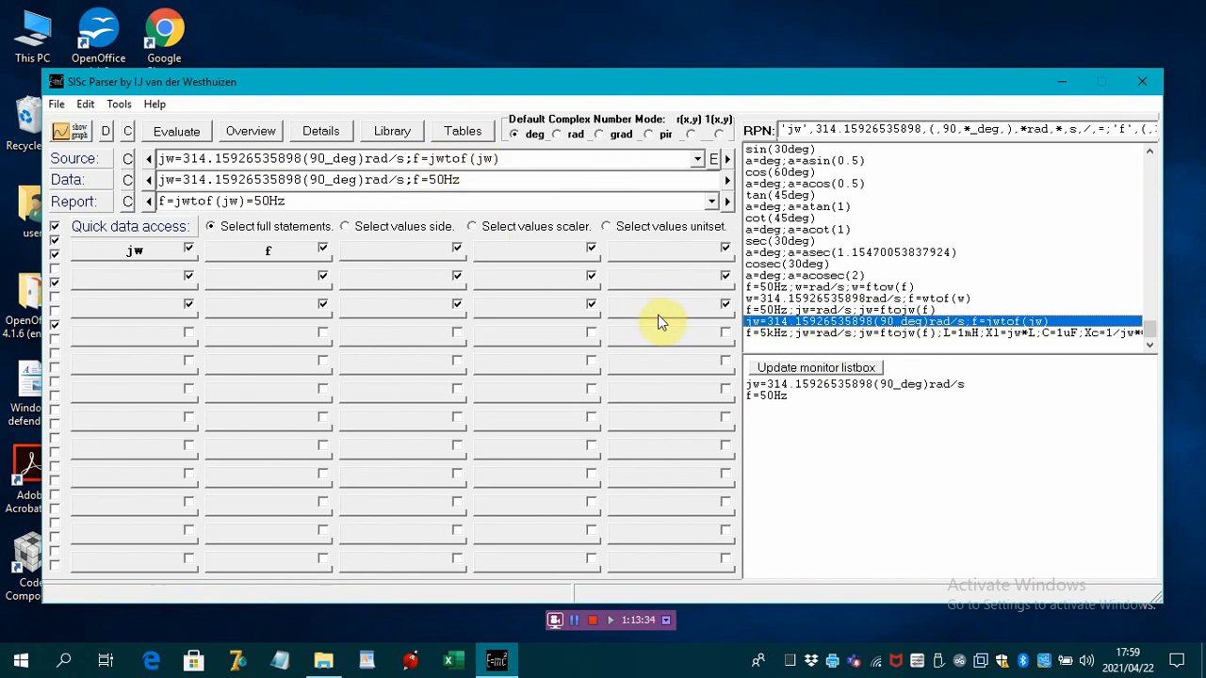
{"action": "left_click", "coordinate": [763, 311]}
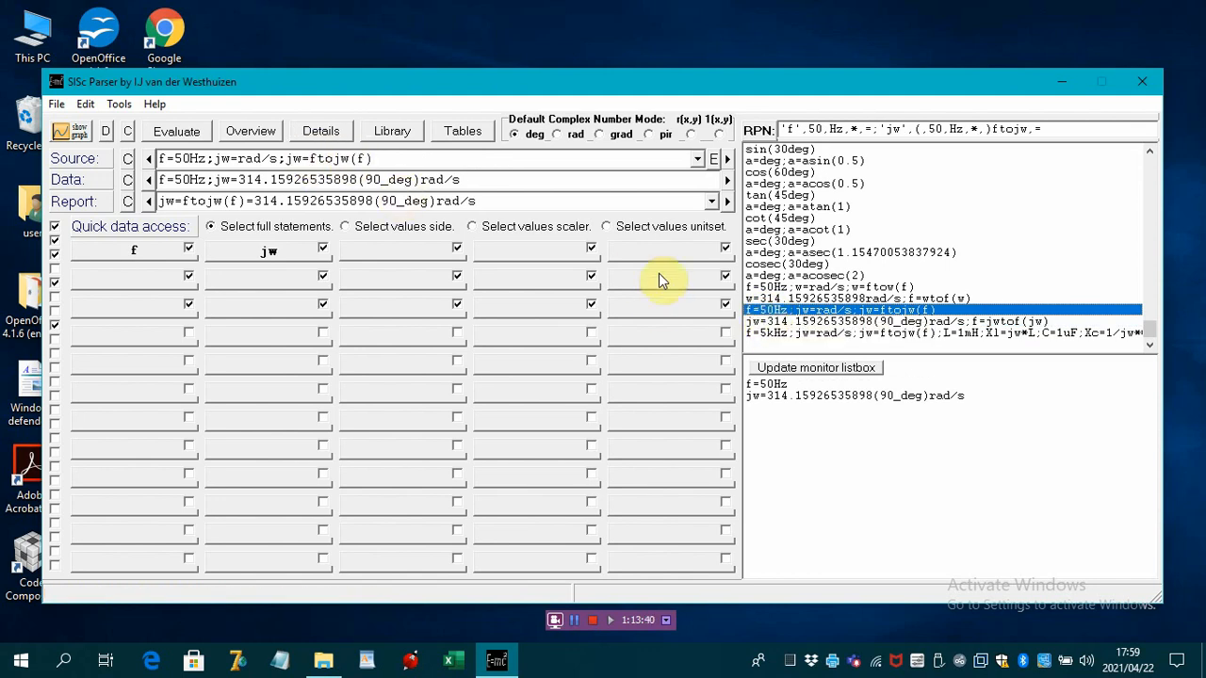
{"action": "left_click", "coordinate": [780, 323]}
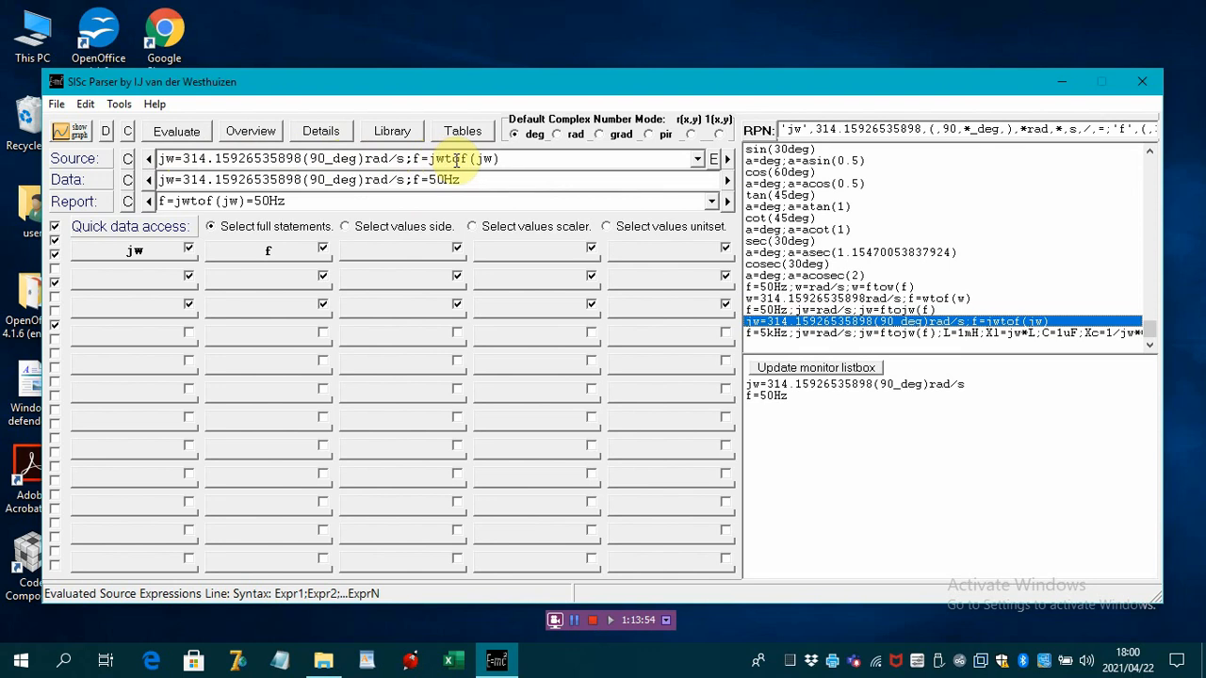
{"action": "left_click", "coordinate": [714, 205]}
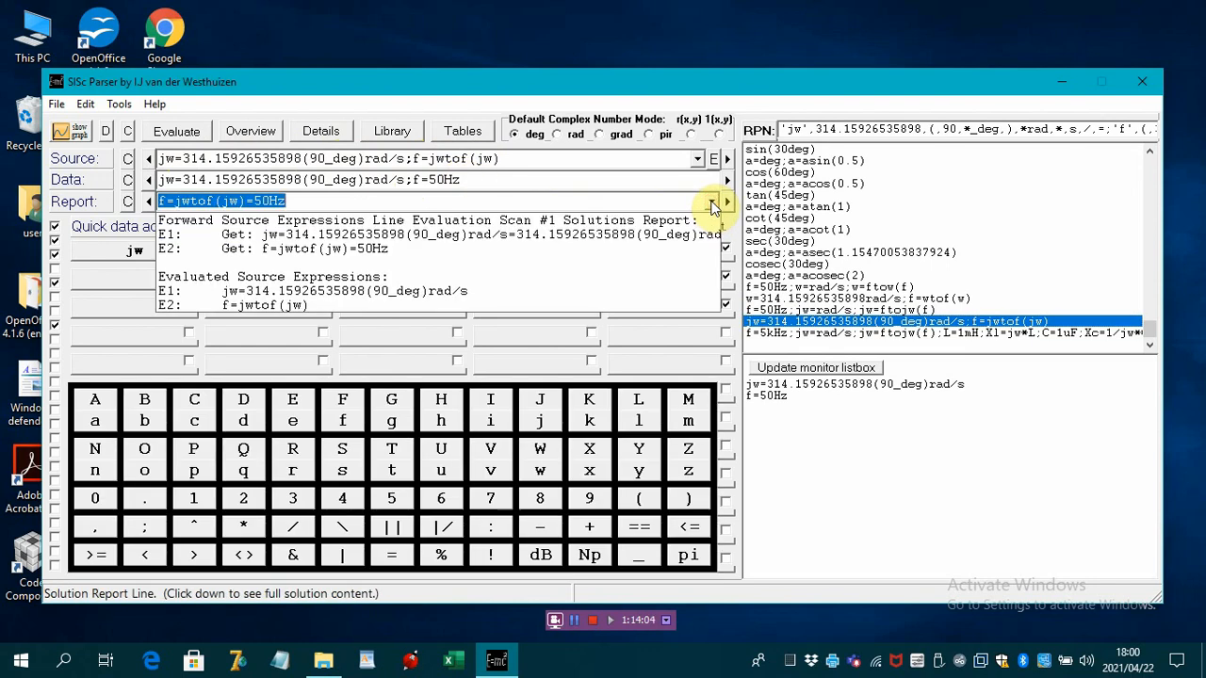
{"action": "left_click", "coordinate": [713, 205]}
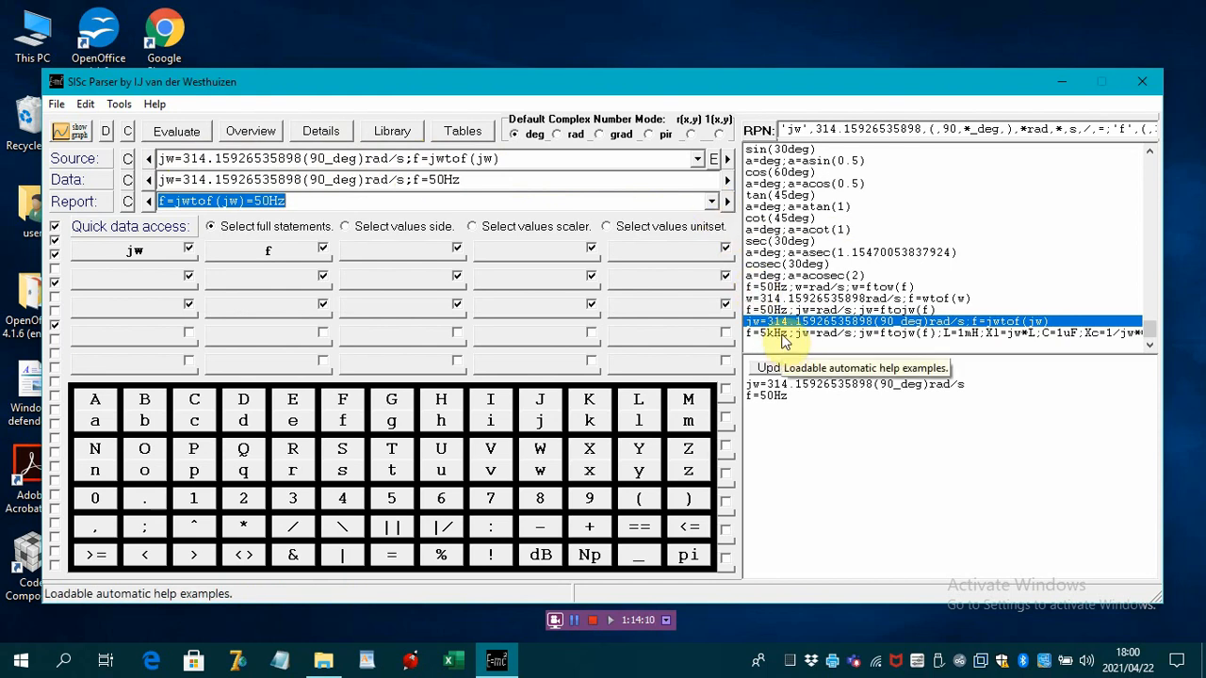
Evaluate the 5 kHz impedance example with L=1mH, C=1uF and R=20ohm, and review its full solution report line by line.
{"action": "left_click", "coordinate": [781, 334]}
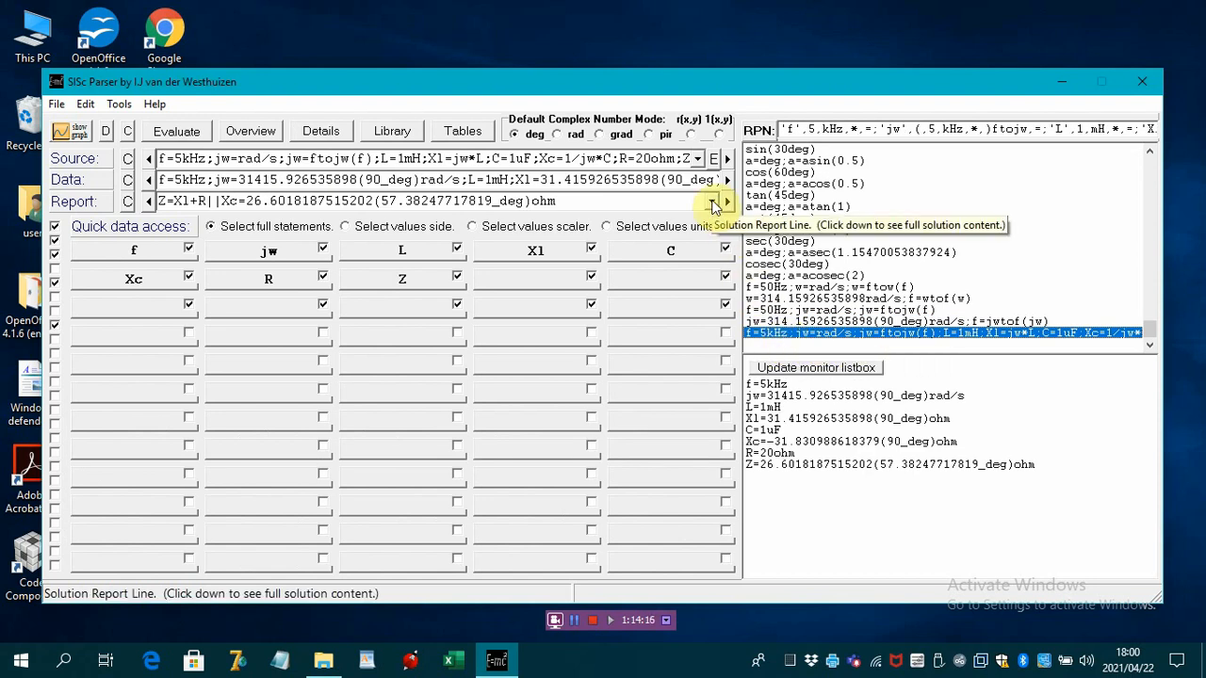
{"action": "left_click", "coordinate": [713, 203]}
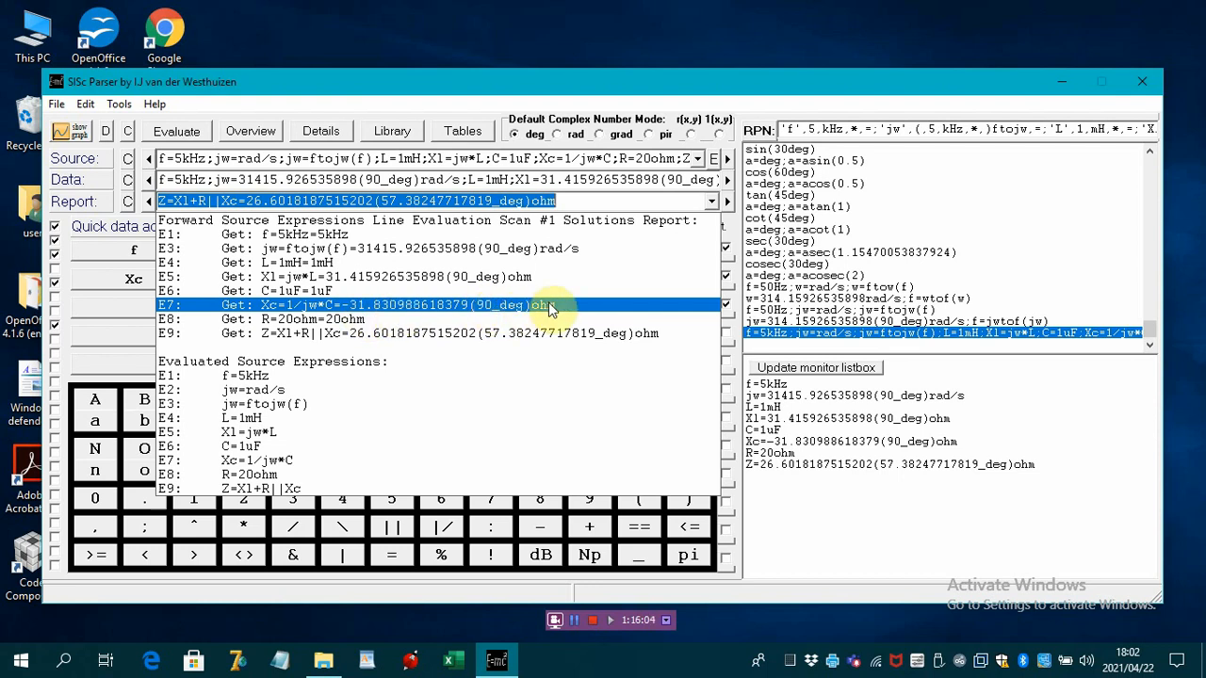
{"action": "left_click", "coordinate": [374, 319]}
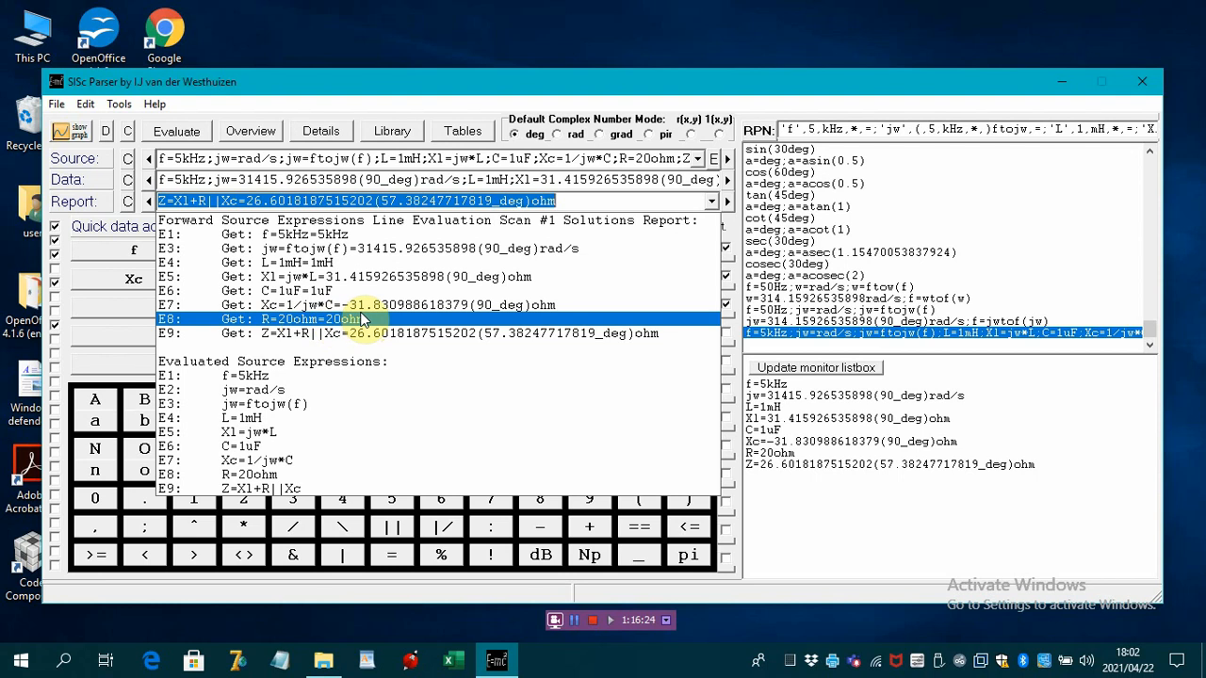
{"action": "left_click", "coordinate": [264, 336]}
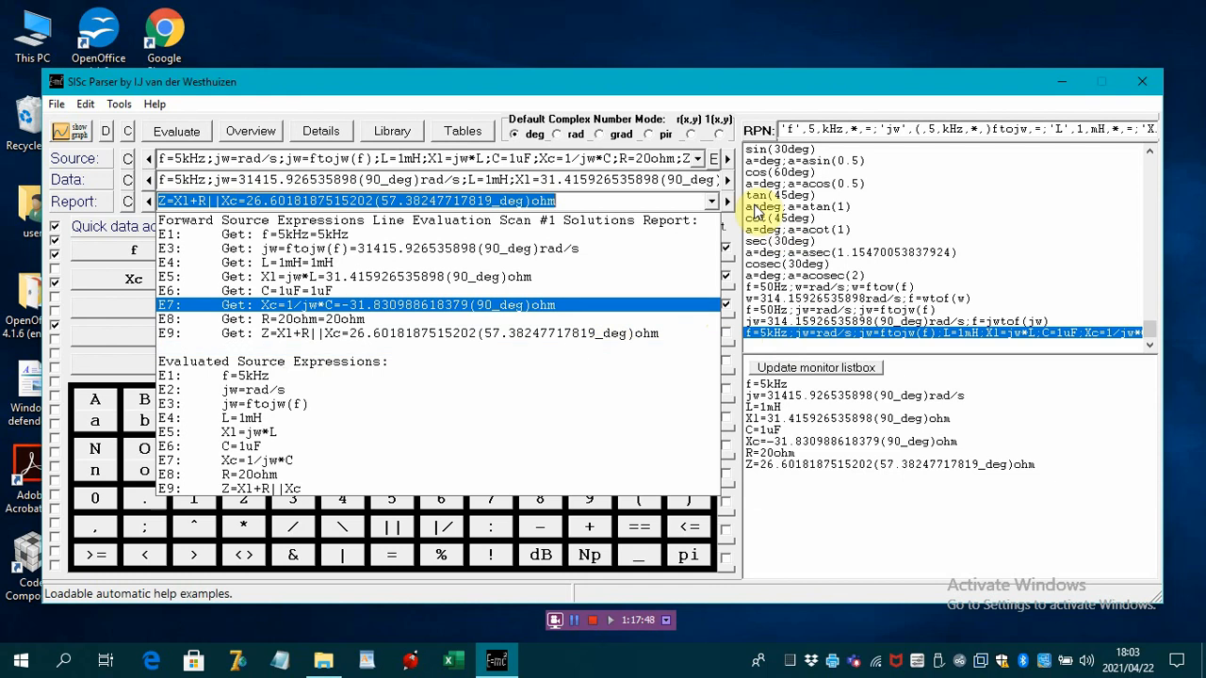
{"action": "left_click", "coordinate": [712, 204]}
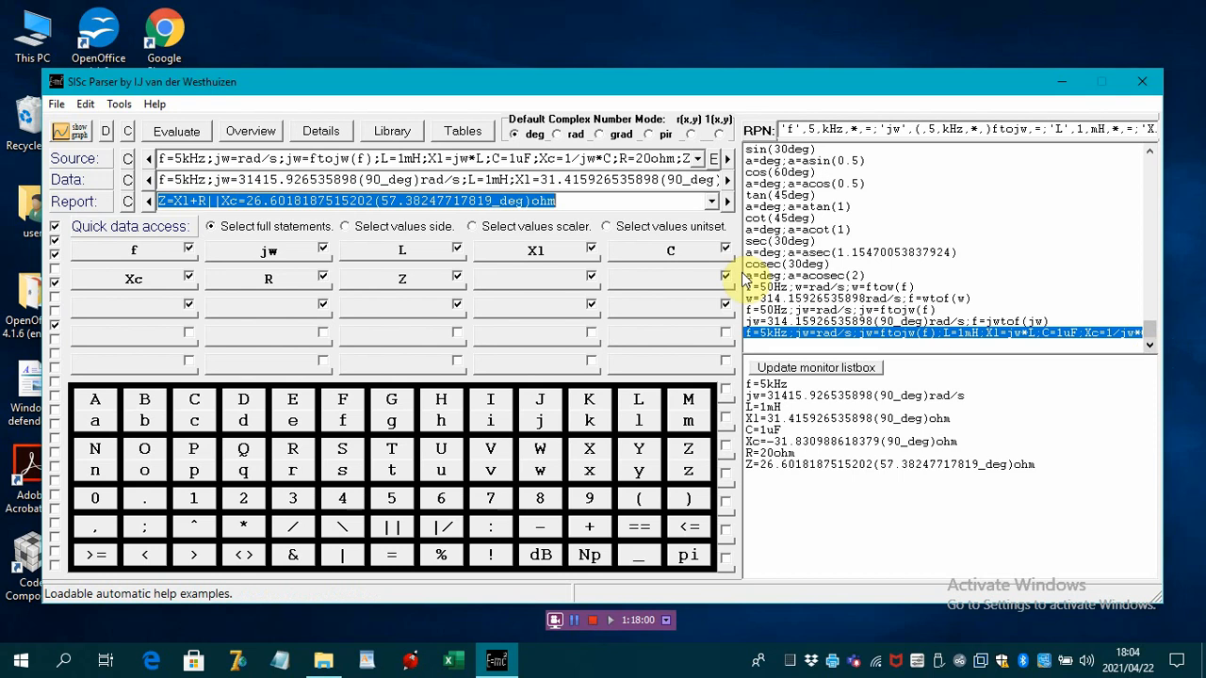
Clear the source, data and report, and open "Constant torque bendix regulated in-line-weigher.txt" from the InLineWeigher folder.
{"action": "left_click", "coordinate": [128, 131]}
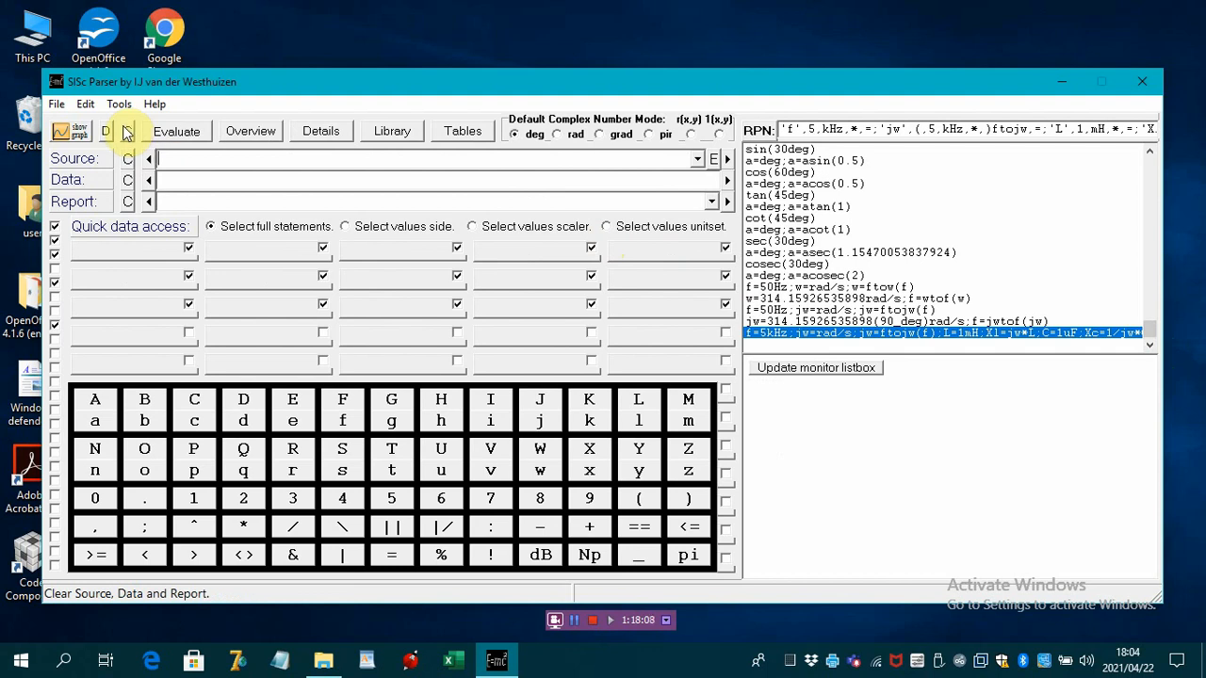
{"action": "left_click", "coordinate": [57, 105]}
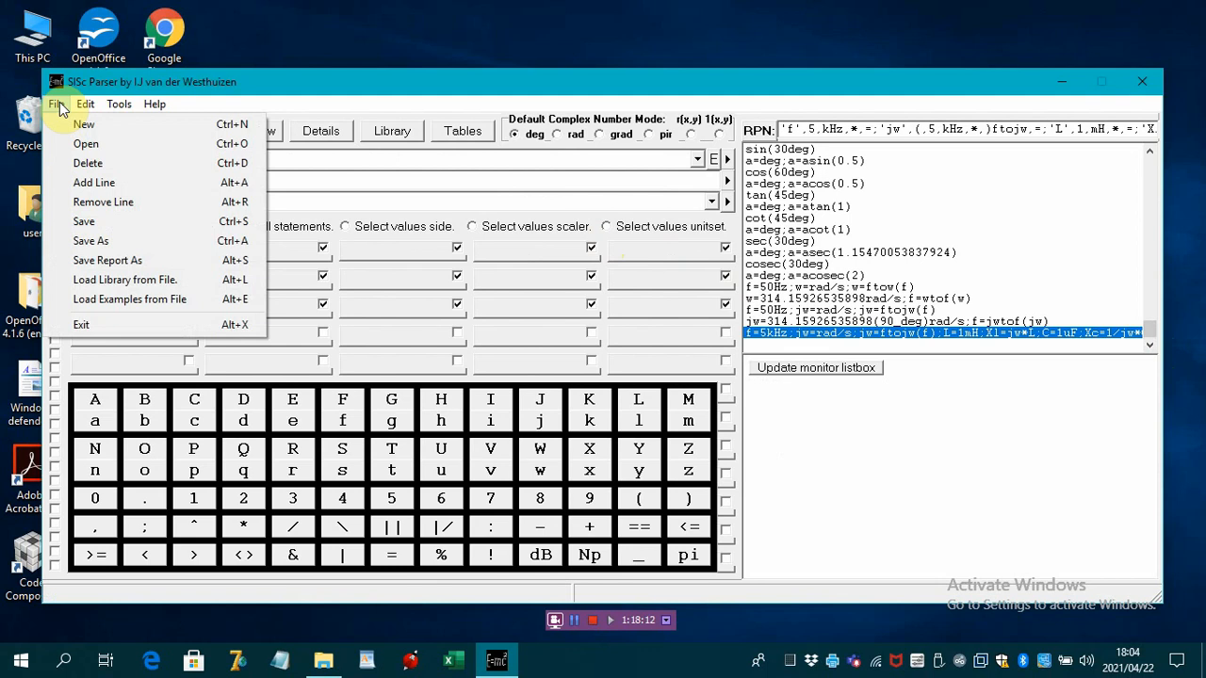
{"action": "left_click", "coordinate": [58, 106]}
{"action": "left_click", "coordinate": [58, 105]}
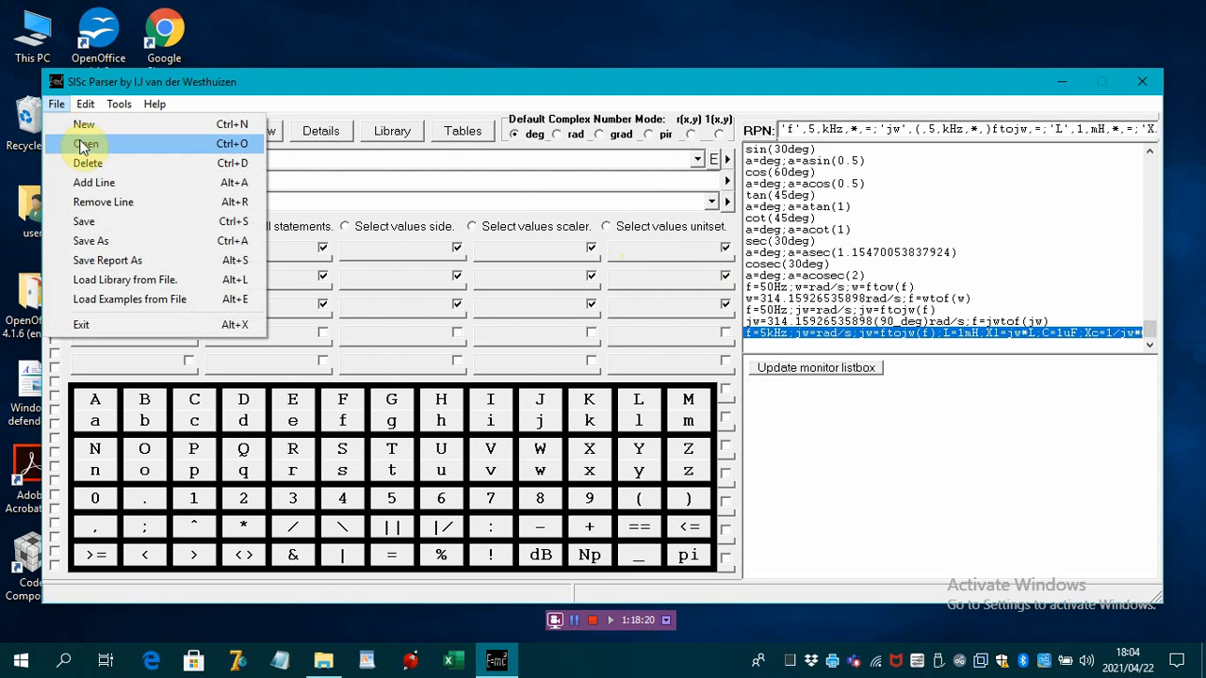
{"action": "left_click", "coordinate": [83, 145]}
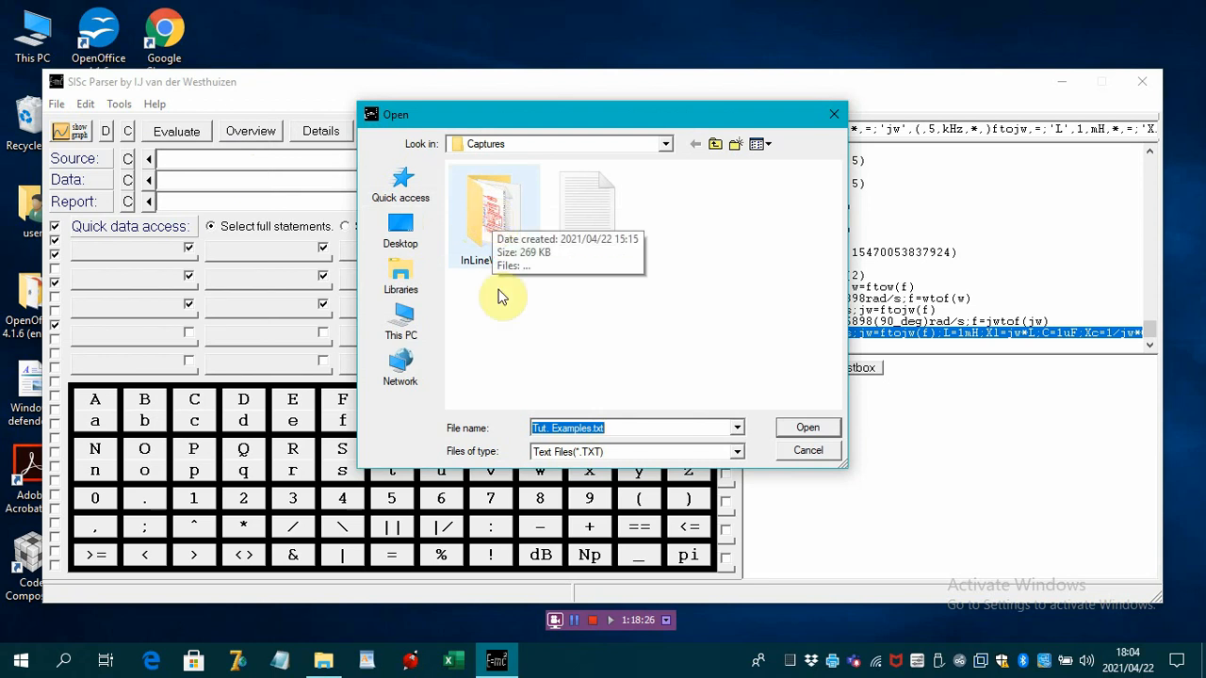
{"action": "double_click", "coordinate": [486, 218]}
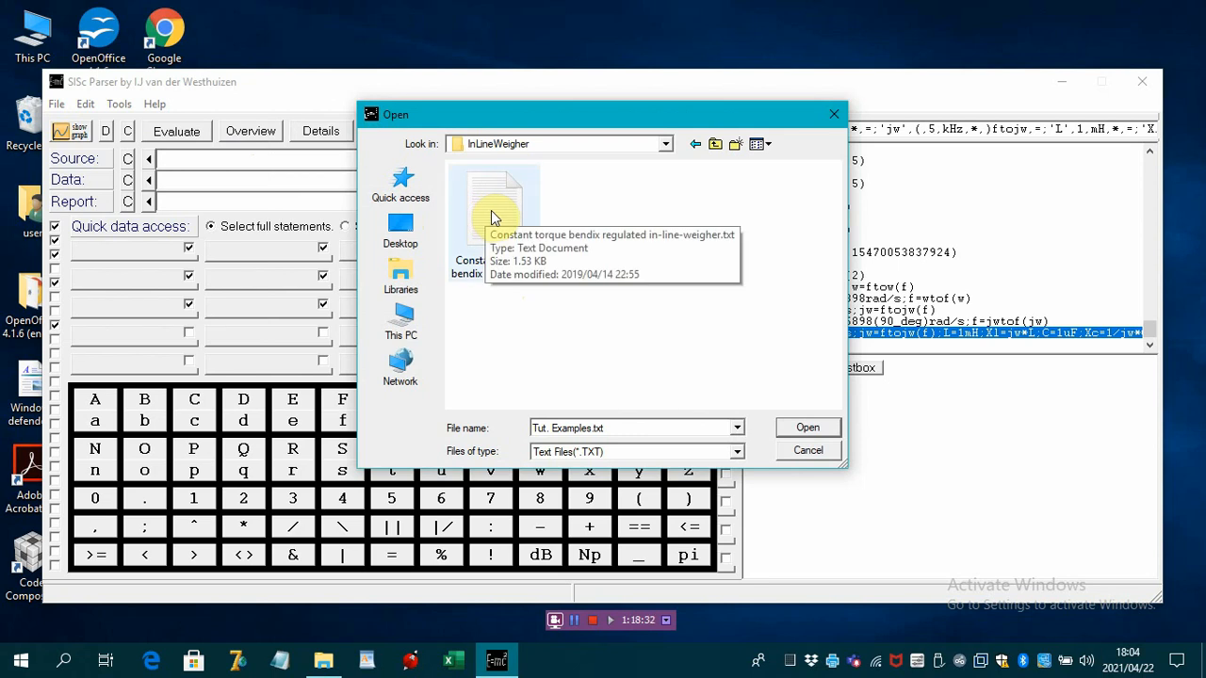
{"action": "double_click", "coordinate": [491, 215]}
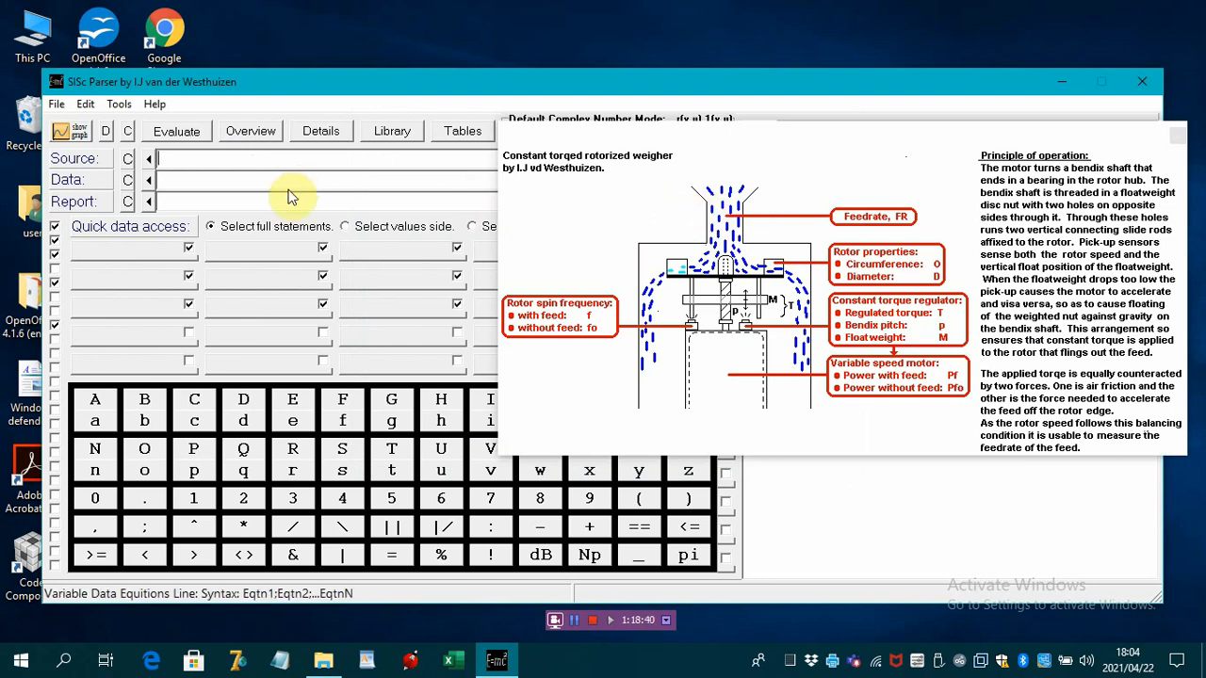
Load the constant torque bendix regulated in-line-weigher text file once more.
{"action": "left_click", "coordinate": [56, 105]}
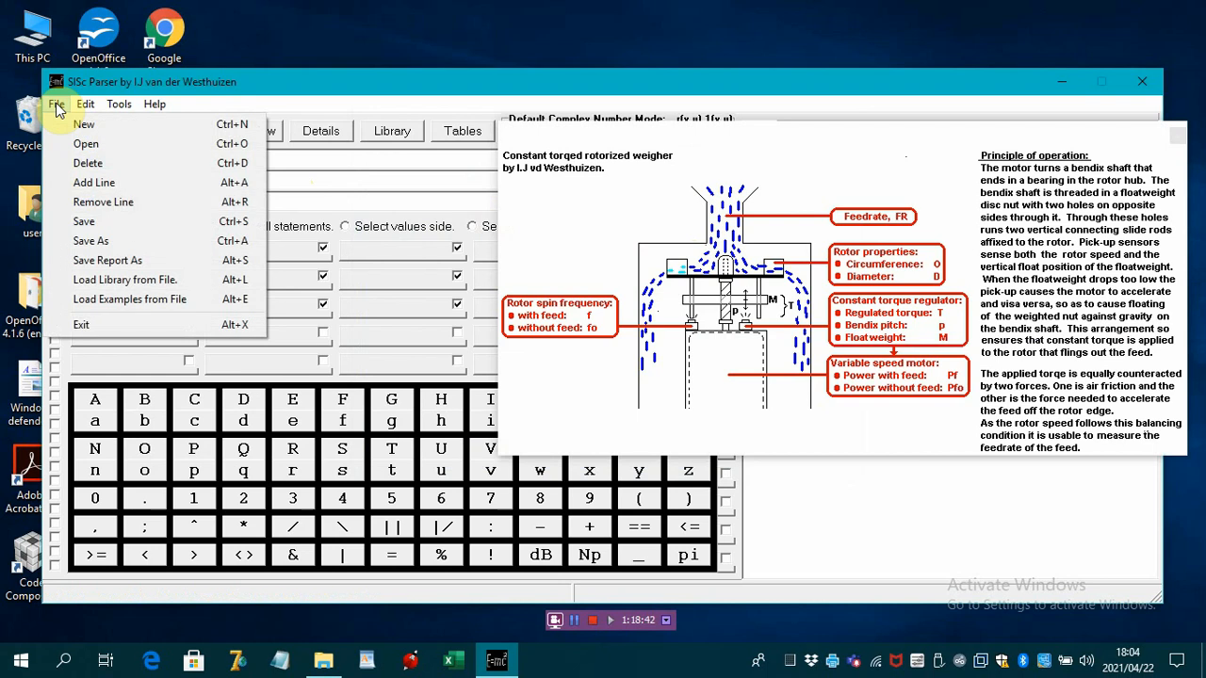
{"action": "left_click", "coordinate": [83, 144]}
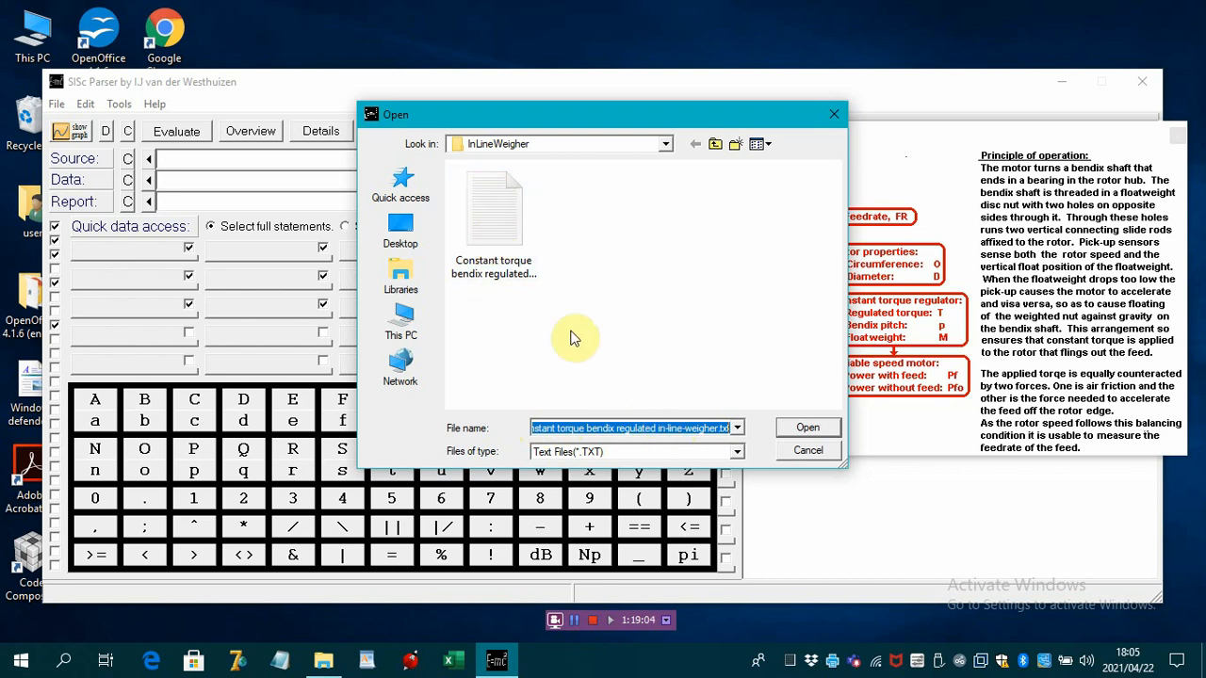
{"action": "left_click", "coordinate": [800, 424]}
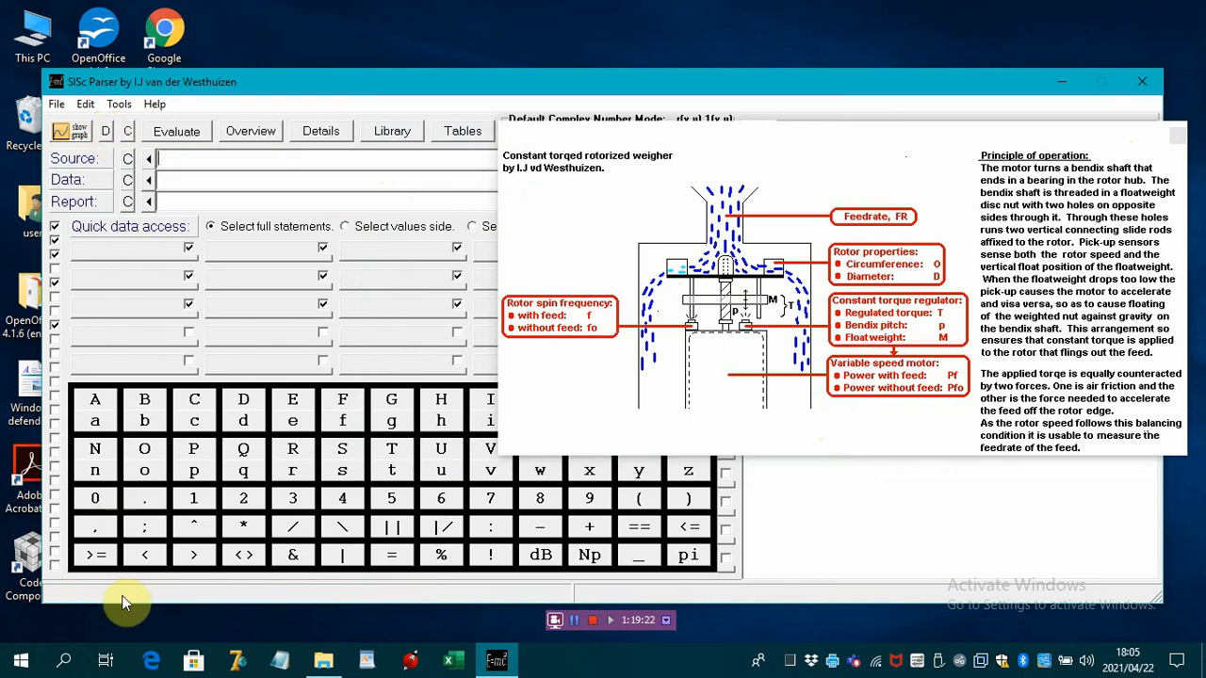
Hide and redisplay the rotorized weigher diagram, and move its window clear of the source, data and report lines.
{"action": "left_click", "coordinate": [106, 137]}
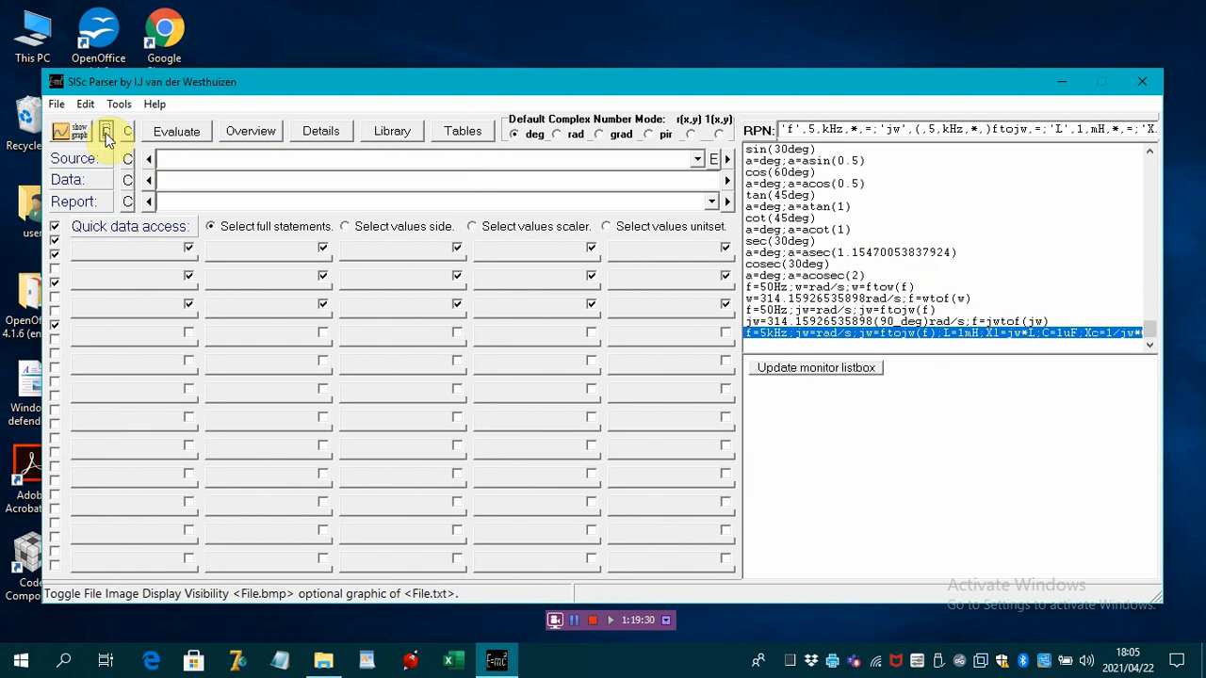
{"action": "left_click", "coordinate": [107, 137]}
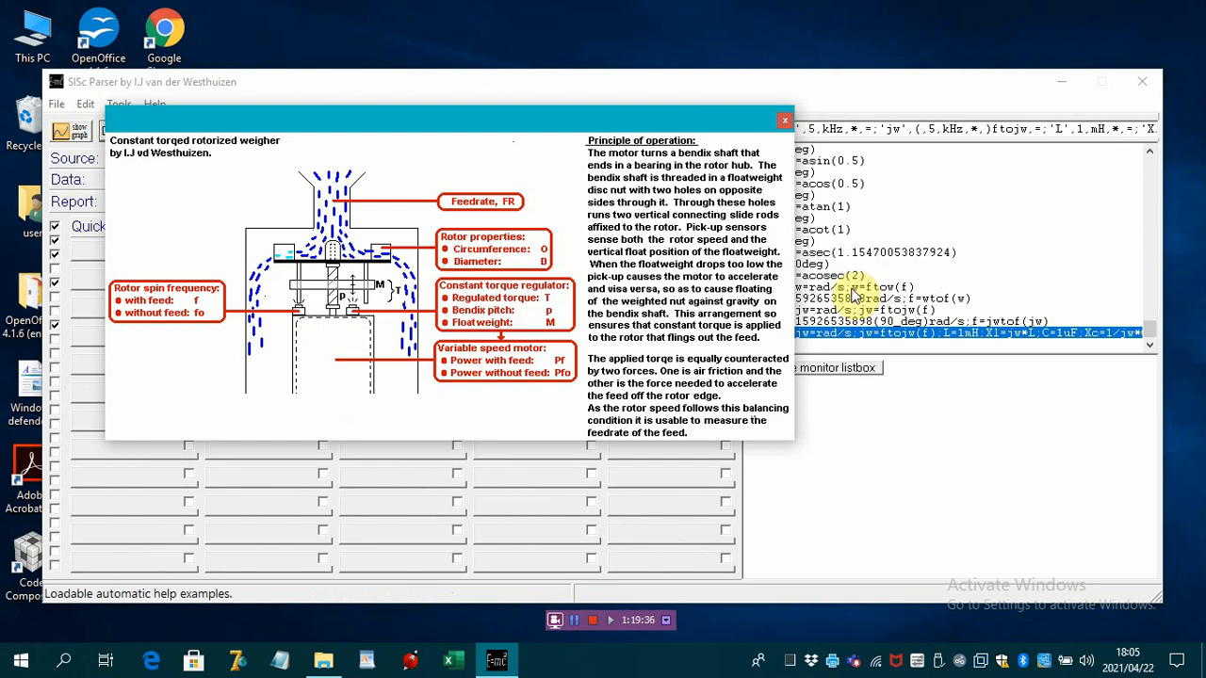
{"action": "left_click_drag", "start_coordinate": [851, 289], "coordinate": [1096, 283]}
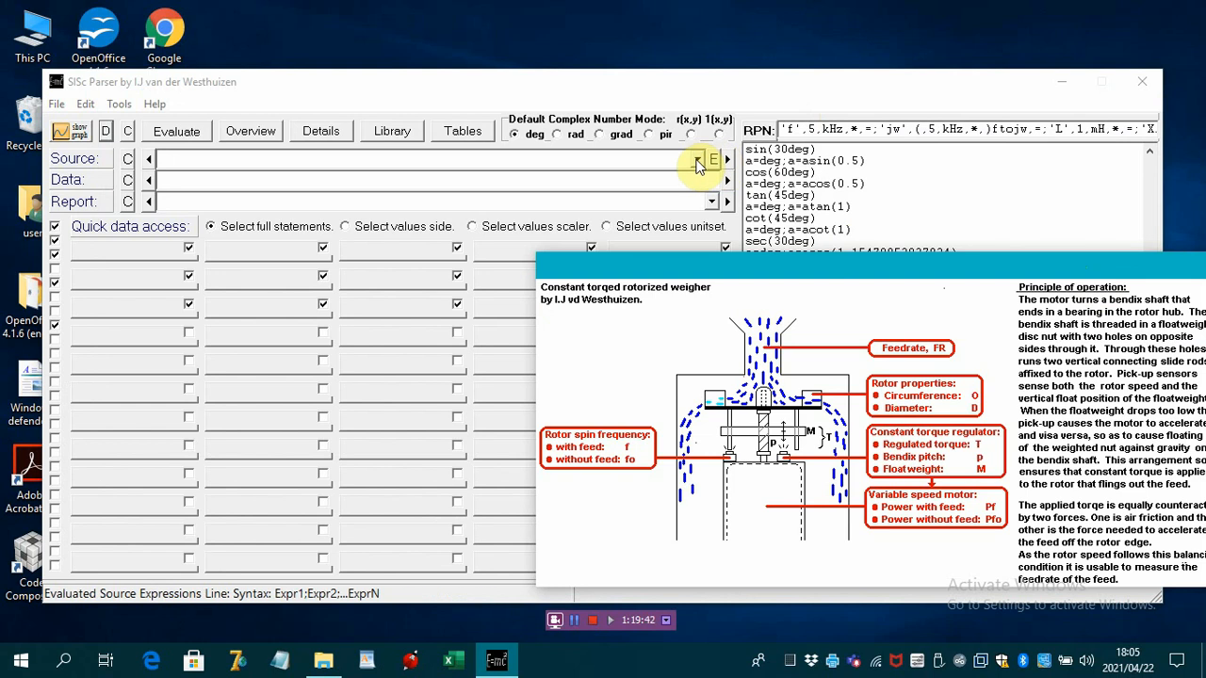
Load the source line beginning with FR=open(36tph) from the source history, and put away the rotorized weigher diagram.
{"action": "left_click", "coordinate": [697, 162]}
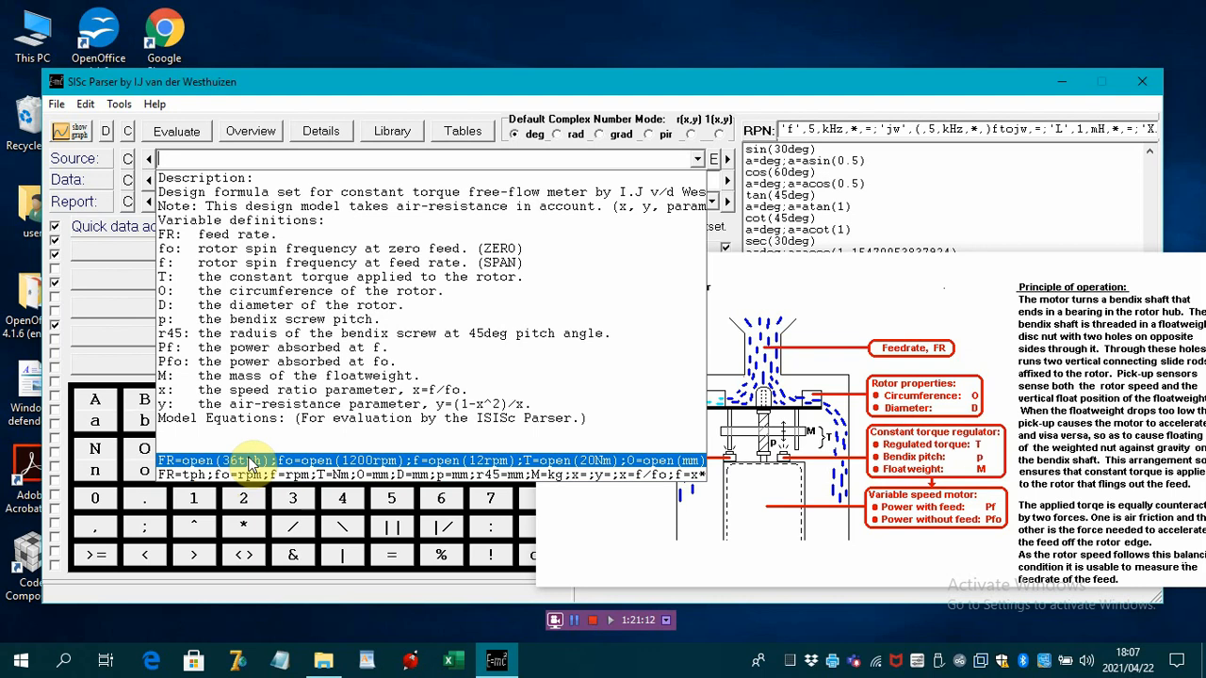
{"action": "left_click", "coordinate": [249, 462]}
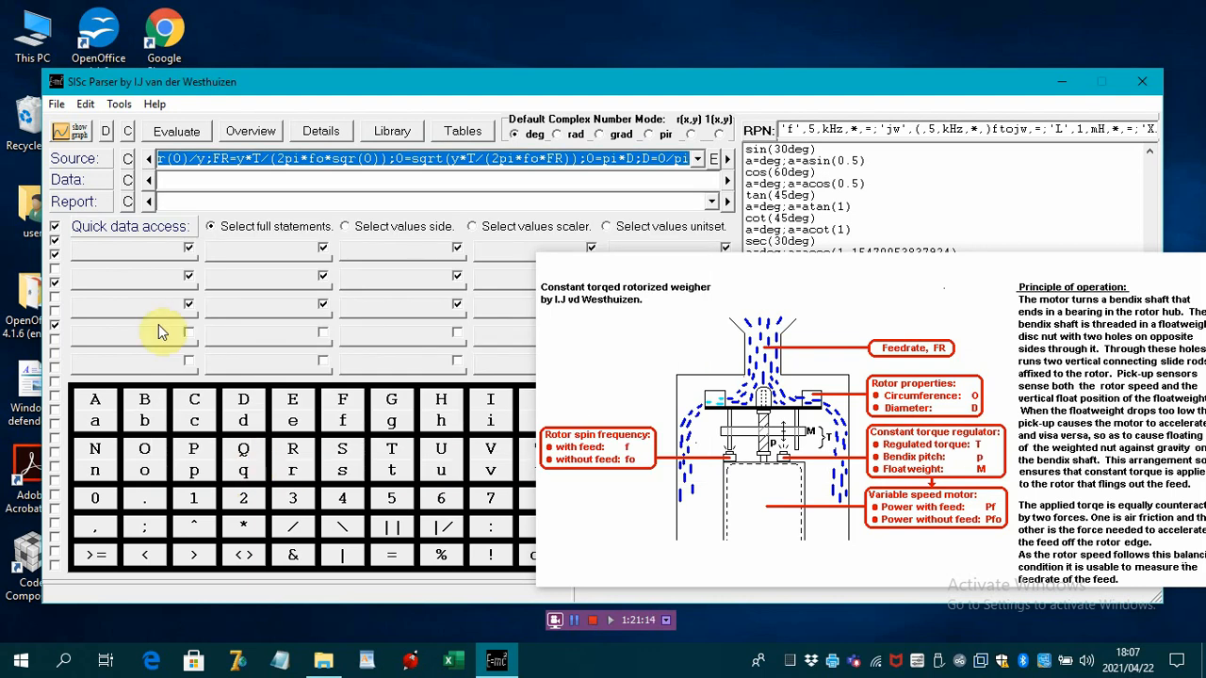
{"action": "left_click", "coordinate": [108, 136]}
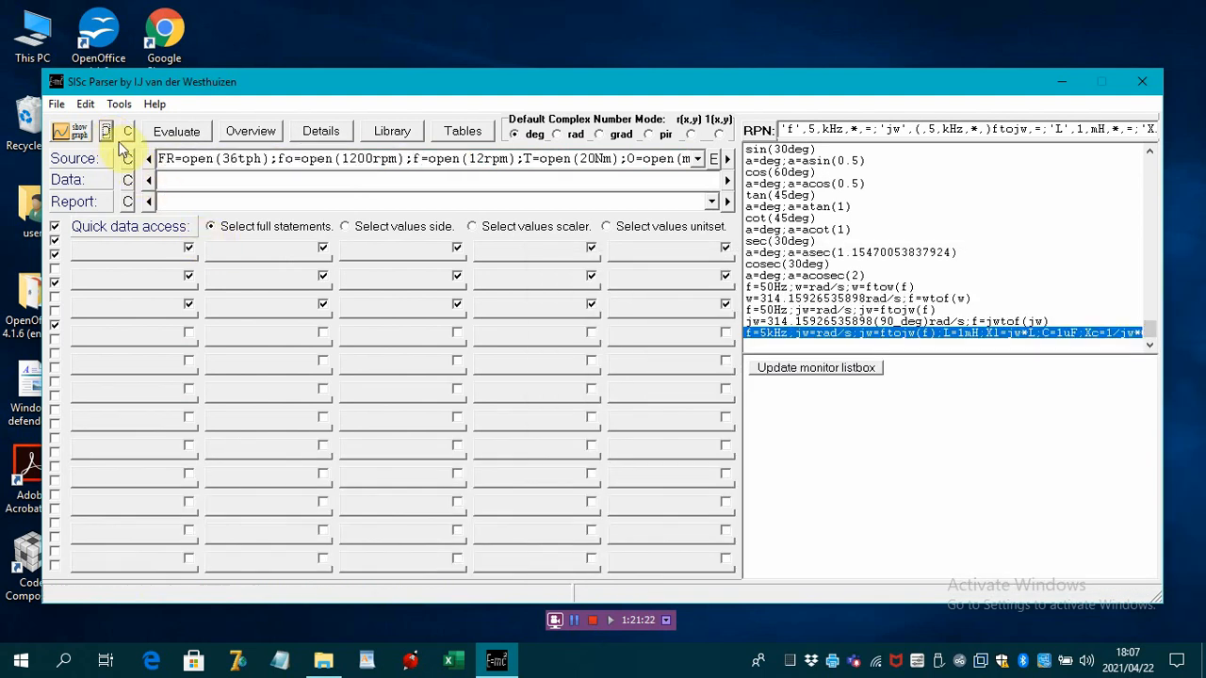
{"action": "left_click", "coordinate": [109, 133]}
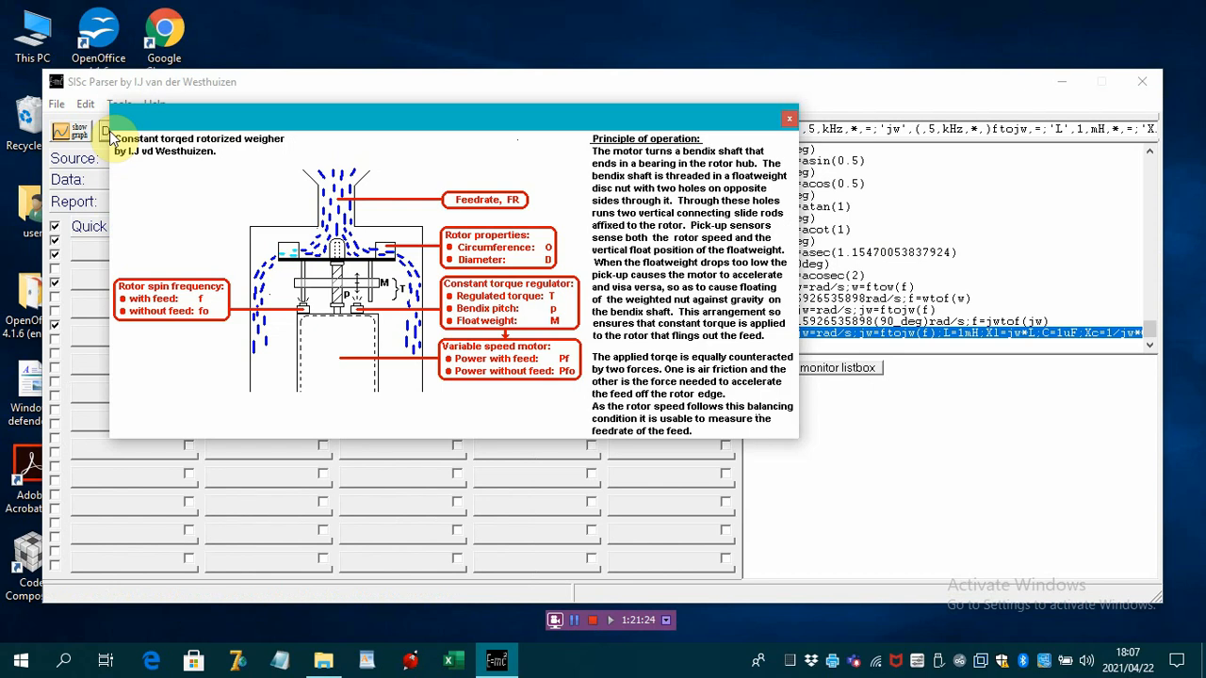
{"action": "left_click", "coordinate": [790, 120]}
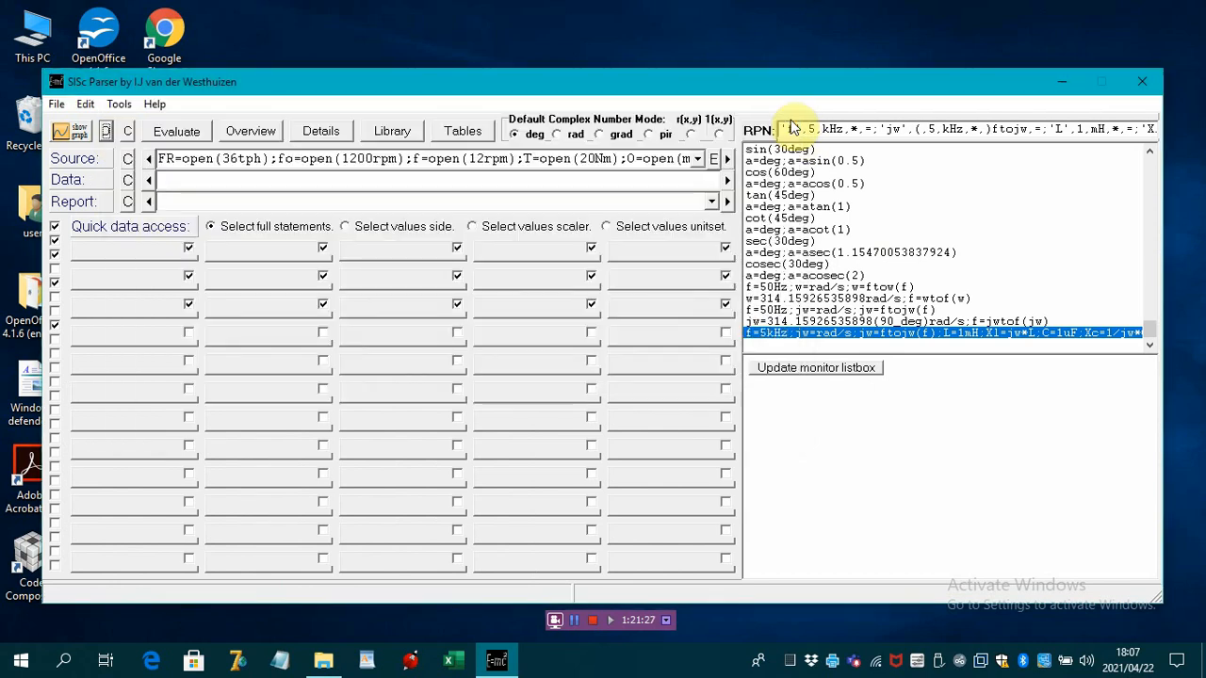
Step through the source line's variable declarations one by one, from the feed rate FR to the air-resistance parameter y.
{"action": "left_click", "coordinate": [727, 160]}
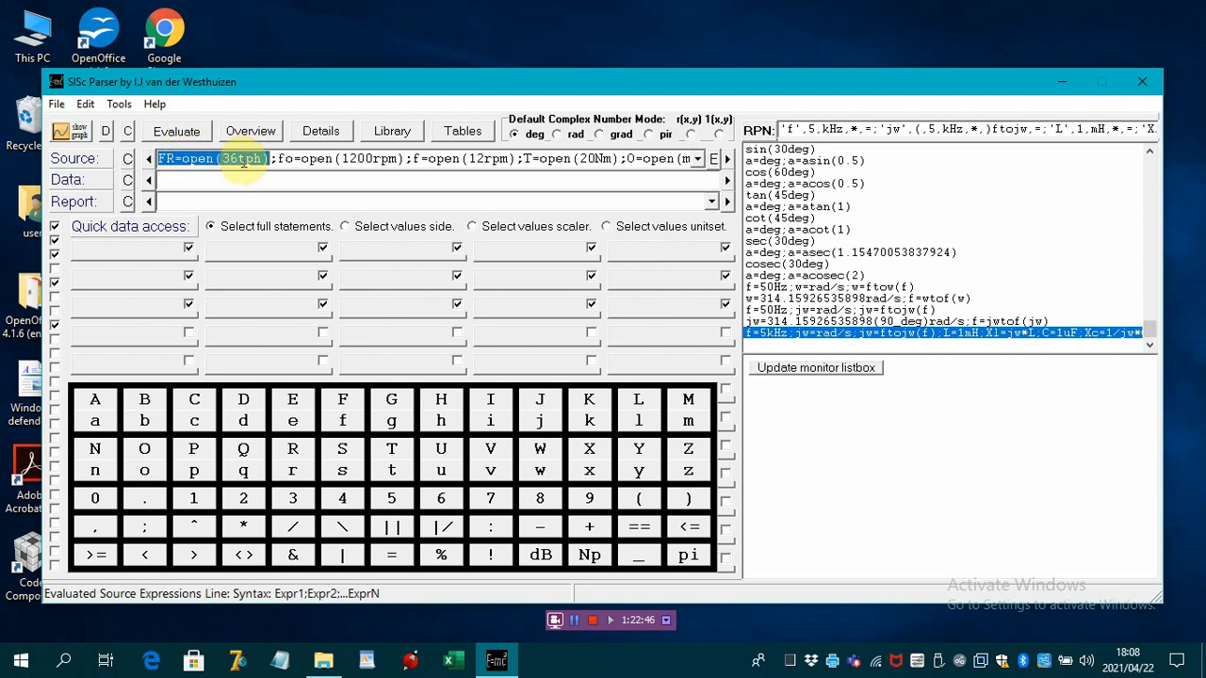
{"action": "left_click", "coordinate": [727, 160]}
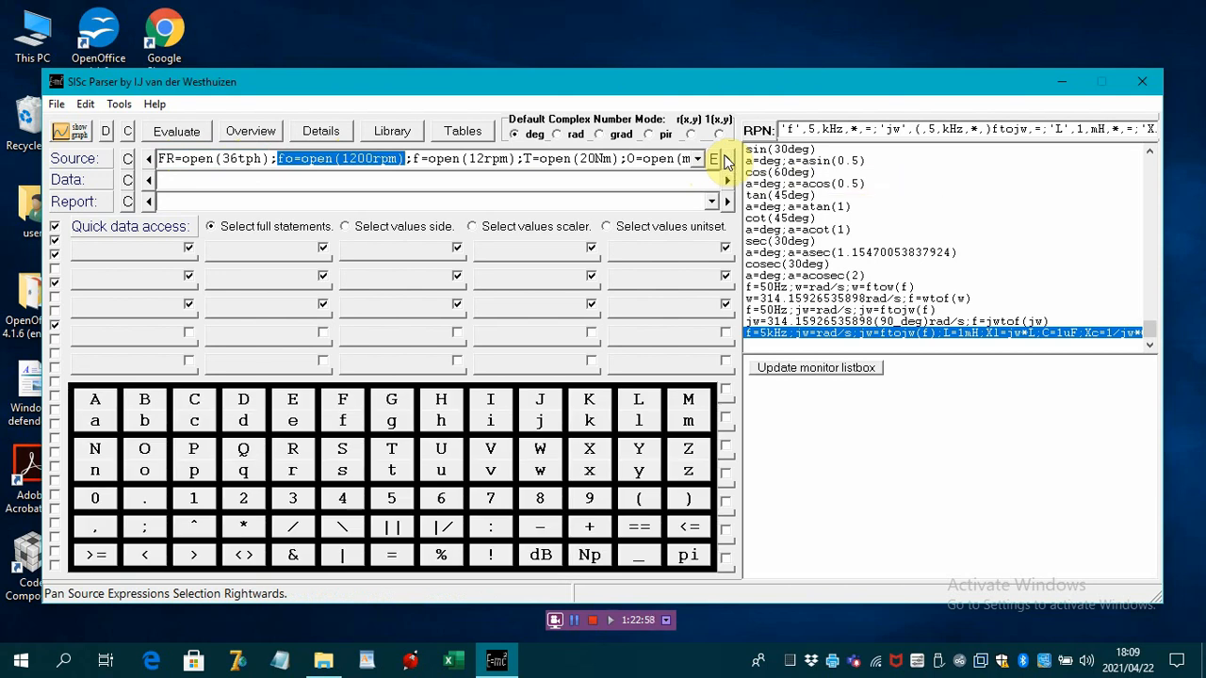
{"action": "left_click", "coordinate": [726, 159]}
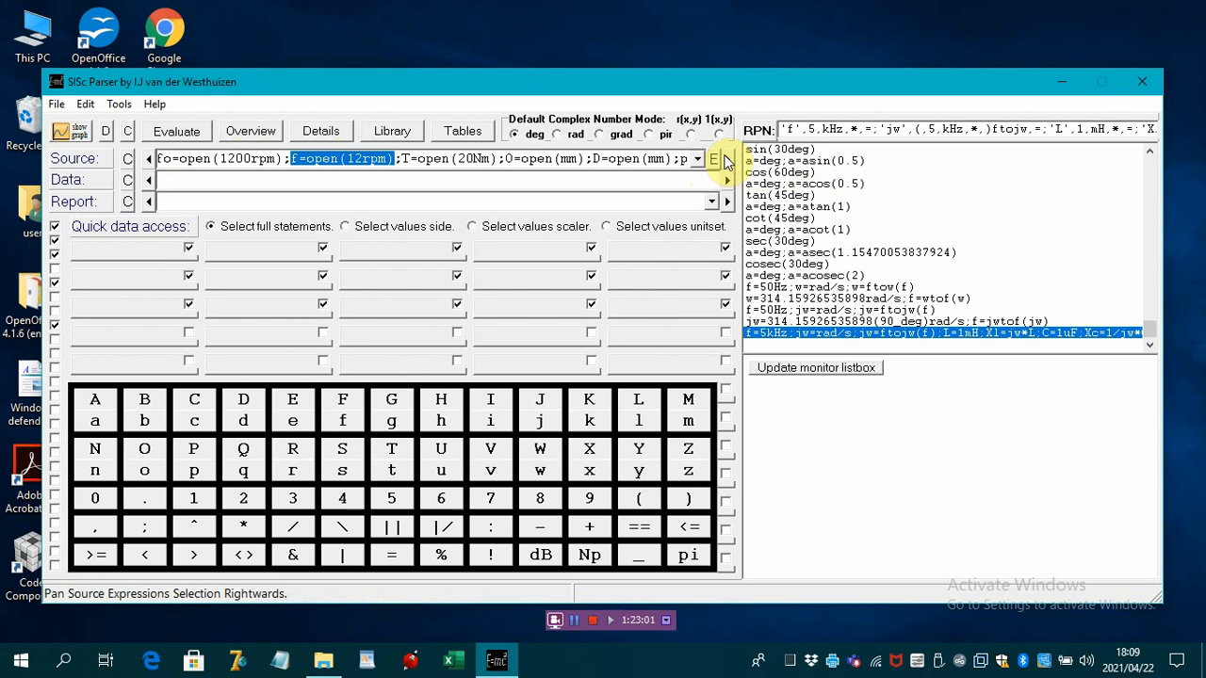
{"action": "left_click", "coordinate": [726, 159]}
{"action": "left_click", "coordinate": [727, 159]}
{"action": "left_click", "coordinate": [727, 159]}
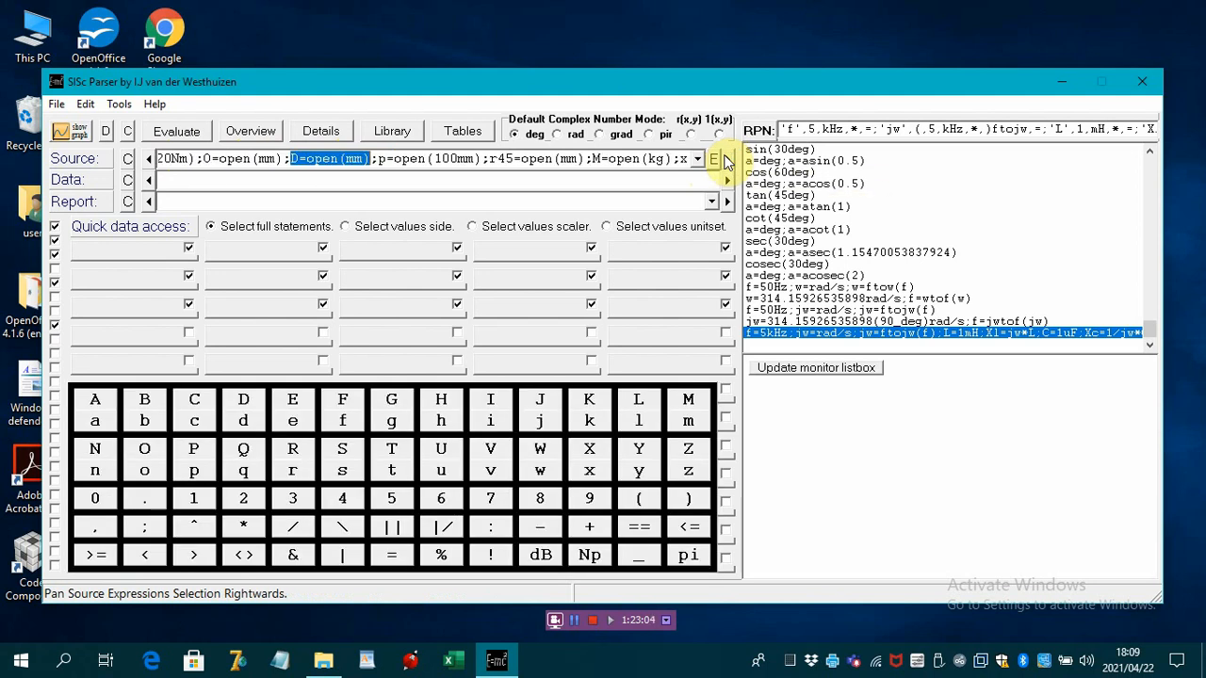
{"action": "left_click", "coordinate": [726, 159]}
{"action": "left_click", "coordinate": [727, 159]}
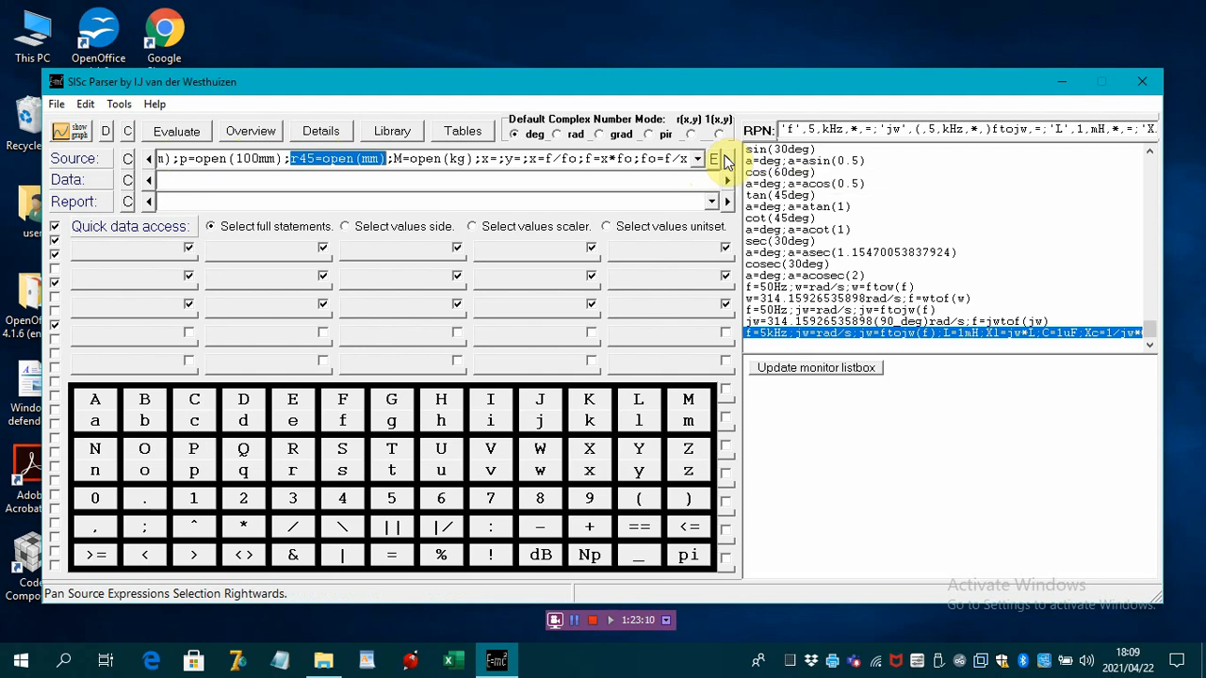
{"action": "left_click", "coordinate": [726, 160]}
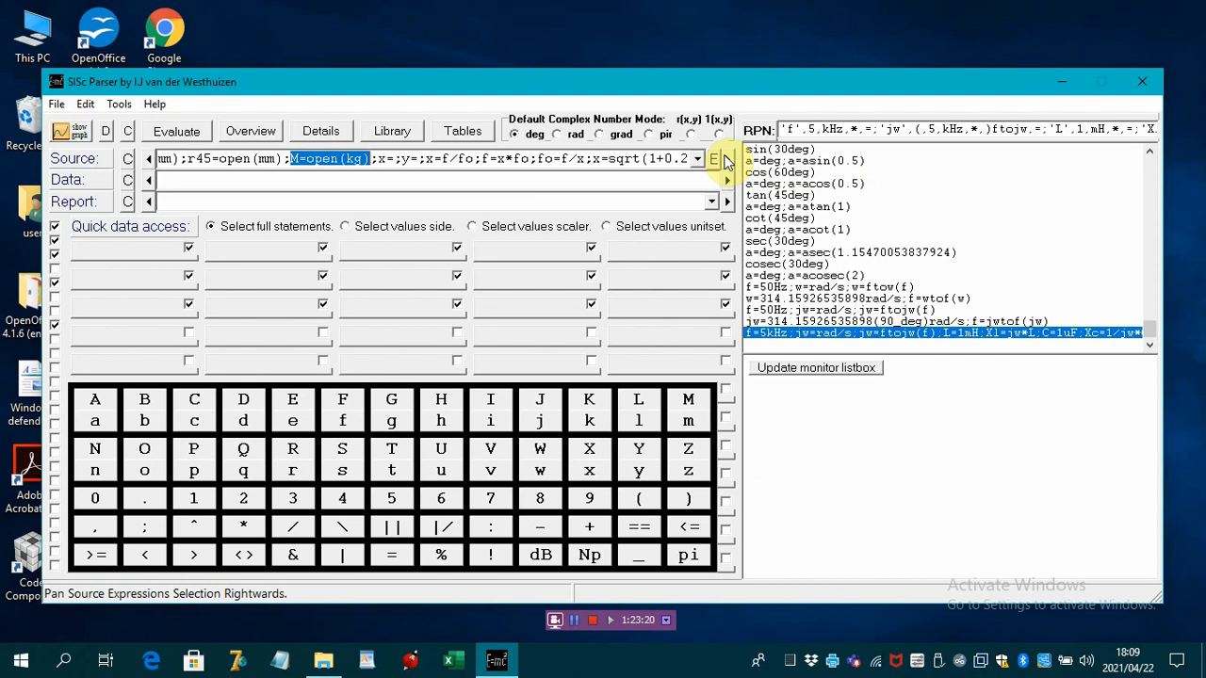
{"action": "left_click", "coordinate": [728, 162]}
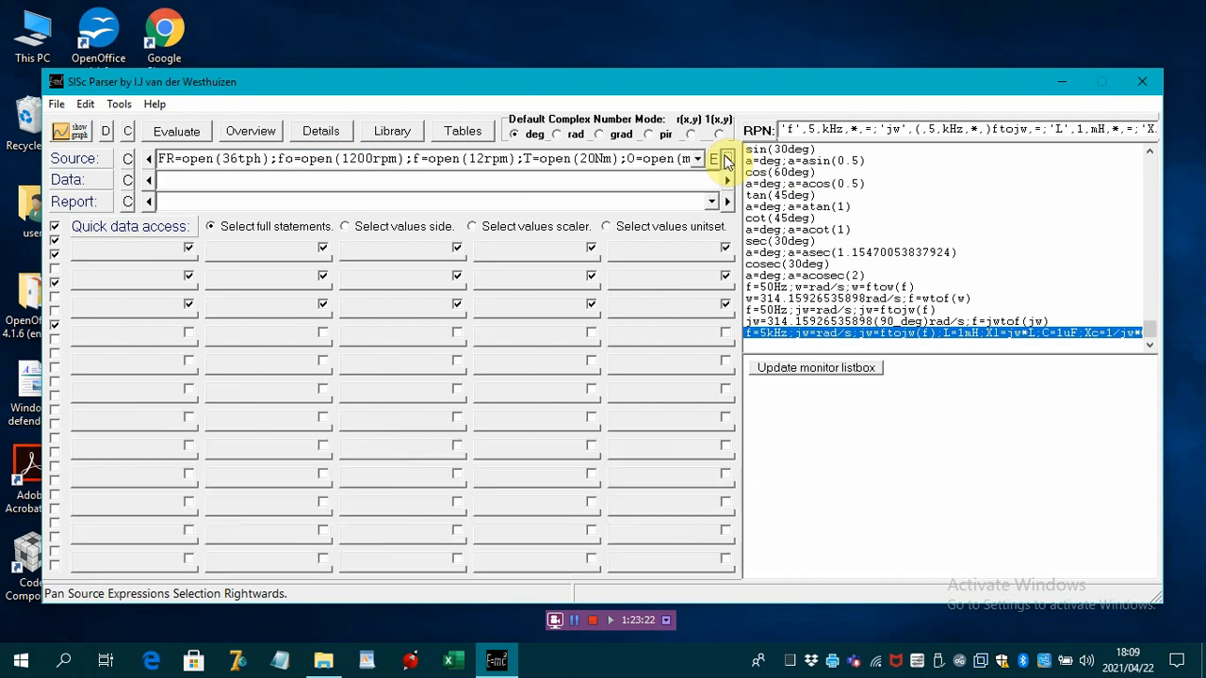
{"action": "left_click", "coordinate": [729, 162]}
Step through the model equations in the source line one by one, from x=f/fo to D=O/pi.
{"action": "left_click", "coordinate": [728, 162]}
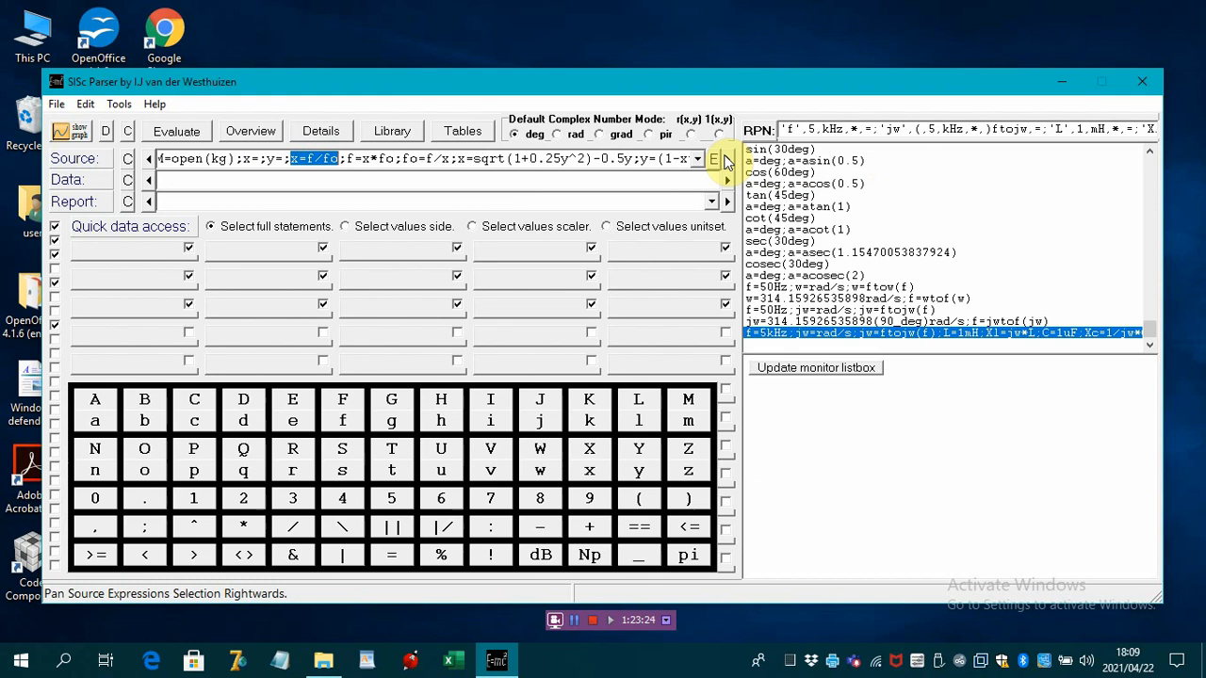
{"action": "left_click", "coordinate": [728, 162]}
{"action": "left_click", "coordinate": [729, 162]}
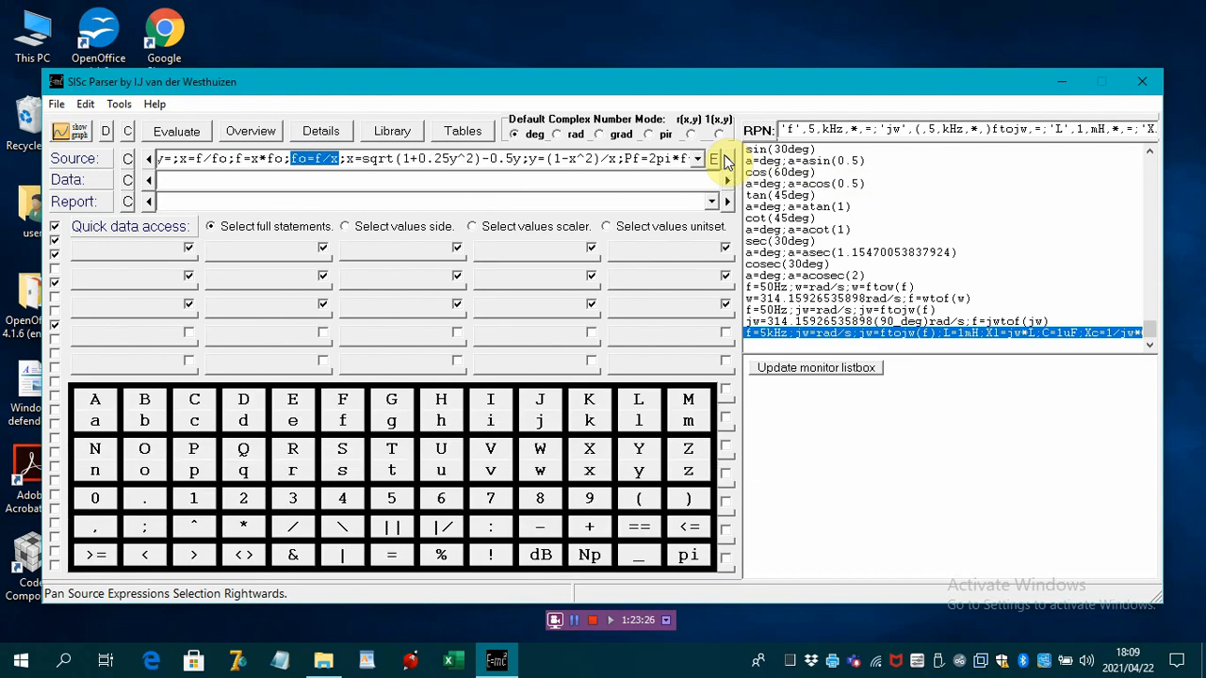
{"action": "left_click", "coordinate": [729, 162]}
{"action": "left_click", "coordinate": [729, 162]}
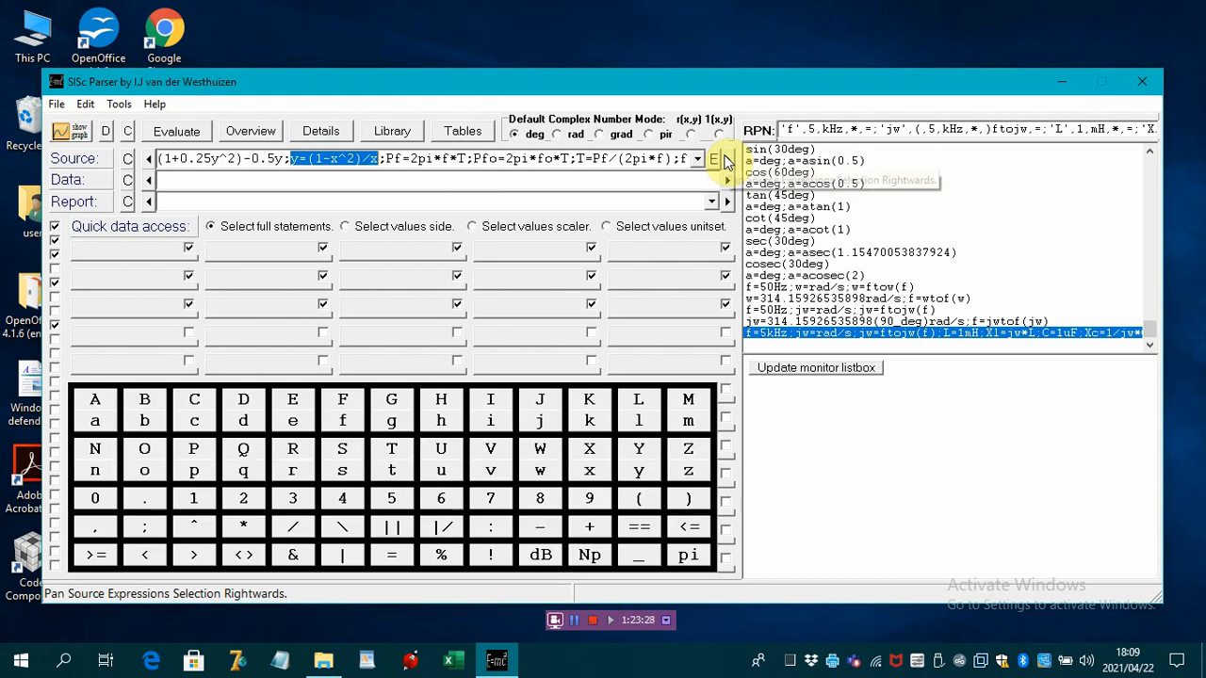
{"action": "left_click", "coordinate": [728, 162]}
{"action": "left_click", "coordinate": [729, 162]}
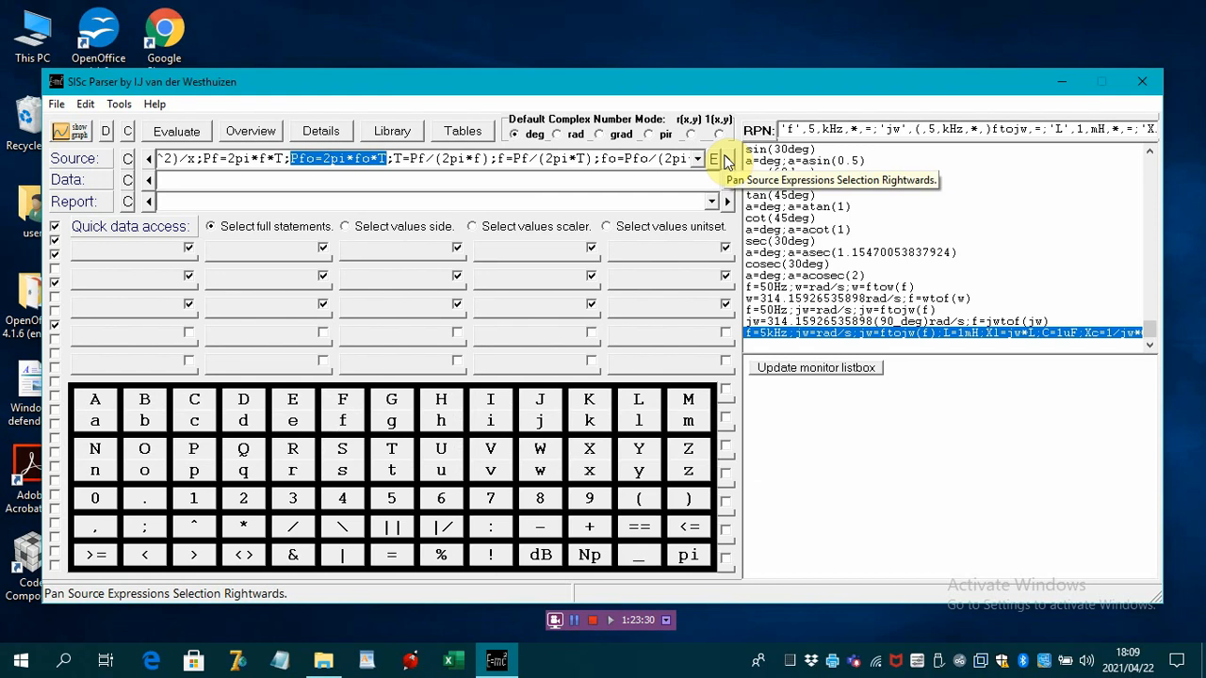
{"action": "left_click", "coordinate": [729, 162]}
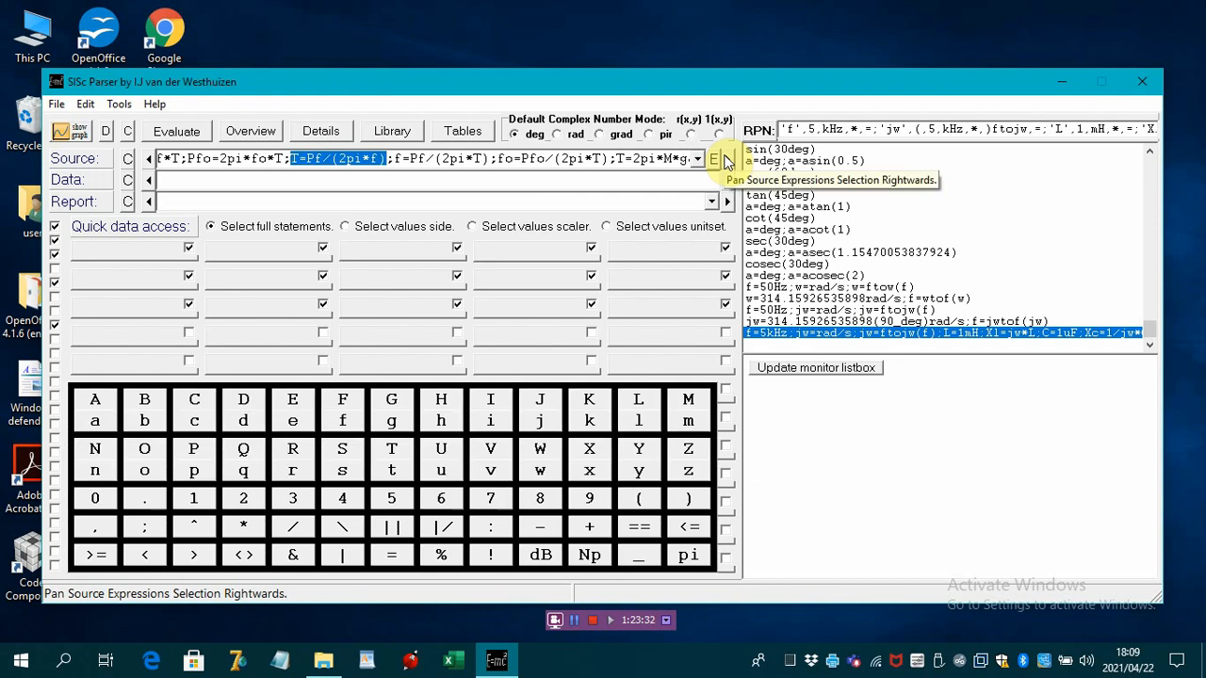
{"action": "left_click", "coordinate": [727, 162]}
{"action": "left_click", "coordinate": [727, 162]}
{"action": "left_click", "coordinate": [727, 162]}
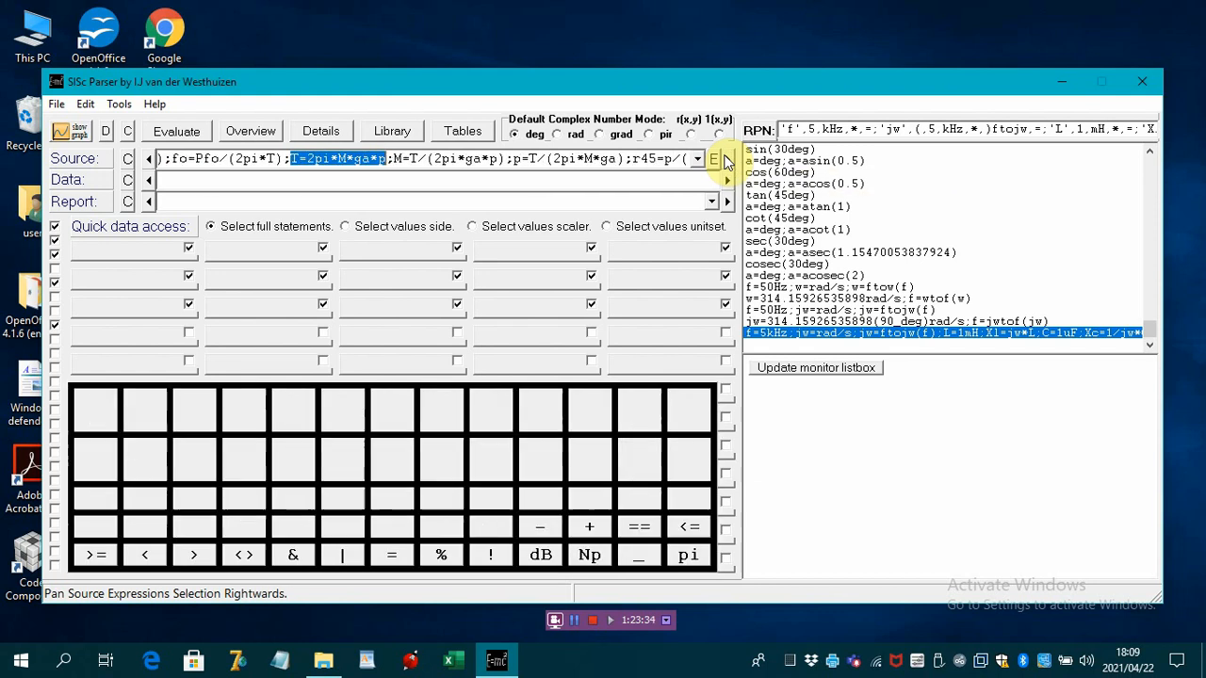
{"action": "left_click", "coordinate": [727, 162]}
{"action": "left_click", "coordinate": [727, 162]}
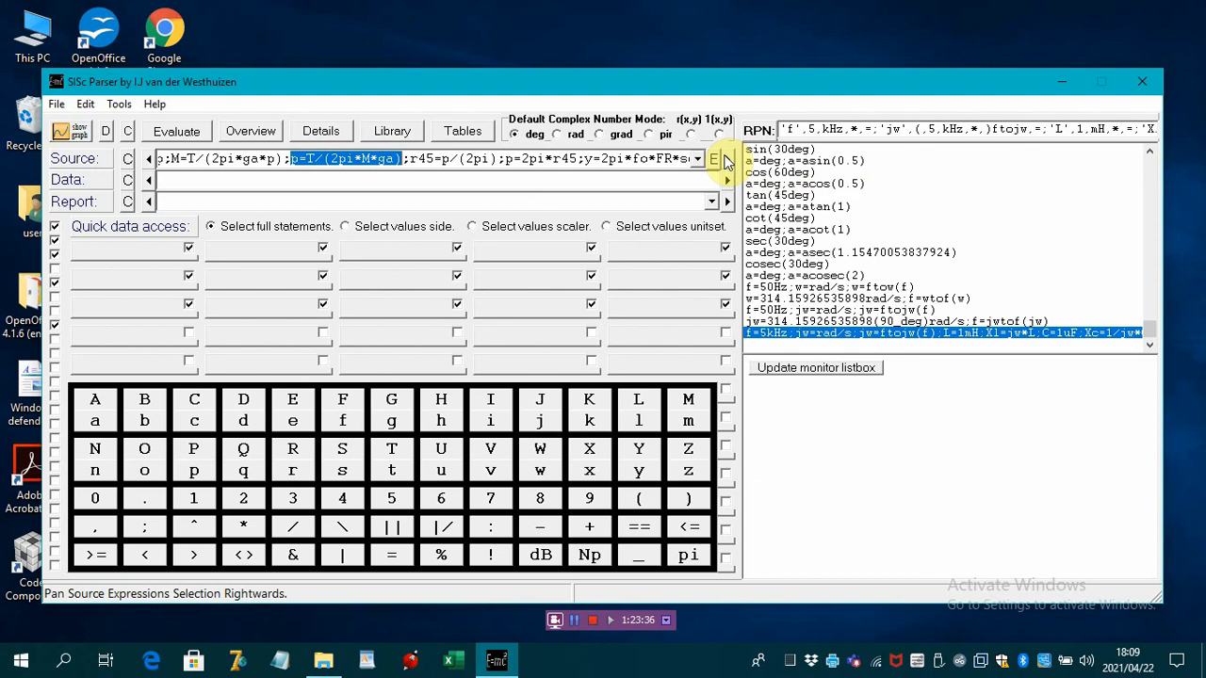
{"action": "left_click", "coordinate": [728, 162]}
{"action": "left_click", "coordinate": [728, 162]}
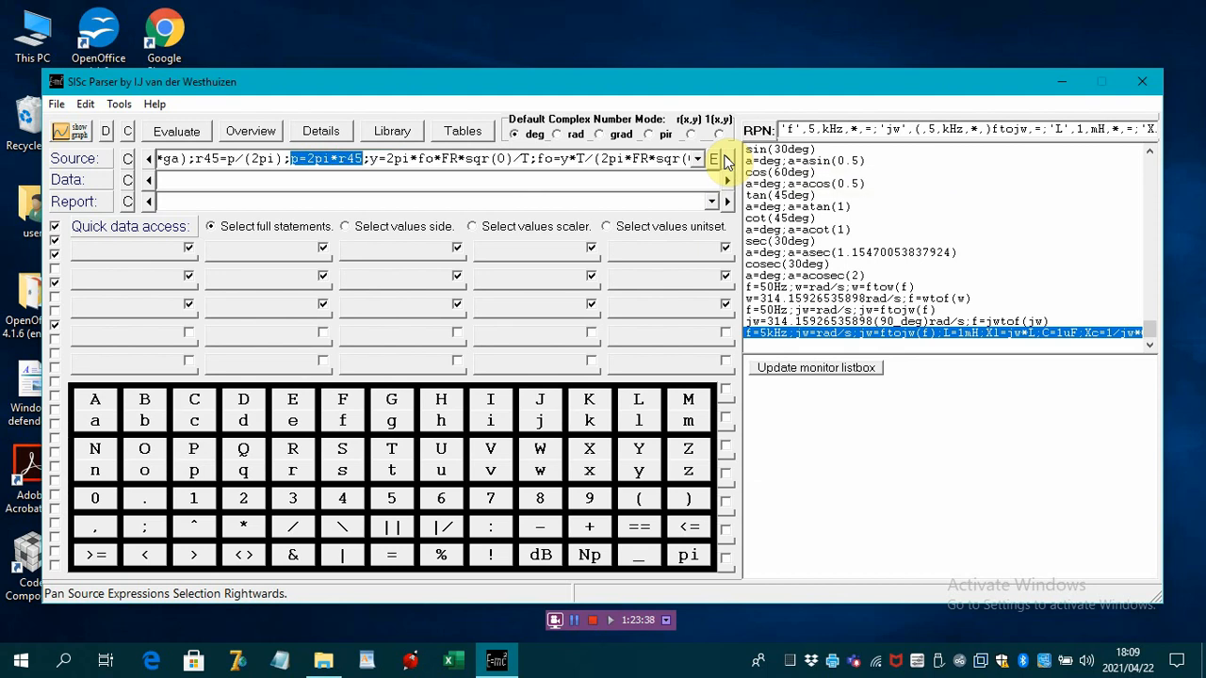
{"action": "left_click", "coordinate": [727, 162]}
{"action": "left_click", "coordinate": [727, 162]}
{"action": "left_click", "coordinate": [727, 162]}
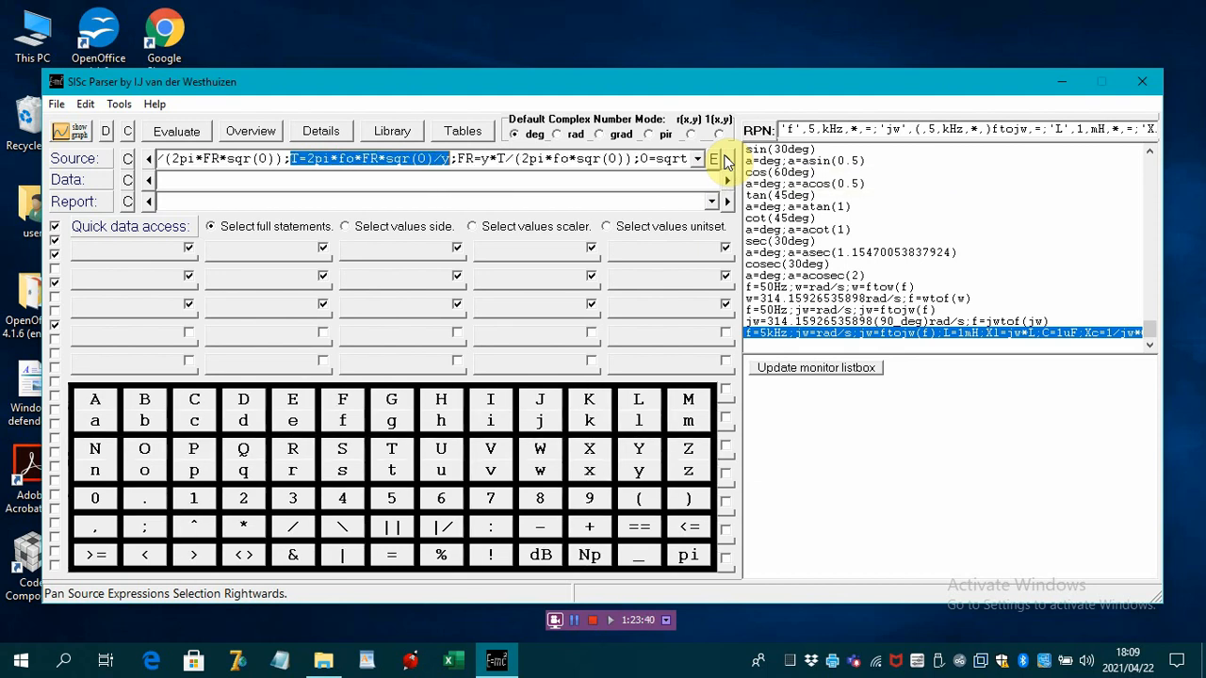
{"action": "left_click", "coordinate": [727, 162]}
{"action": "left_click", "coordinate": [728, 162]}
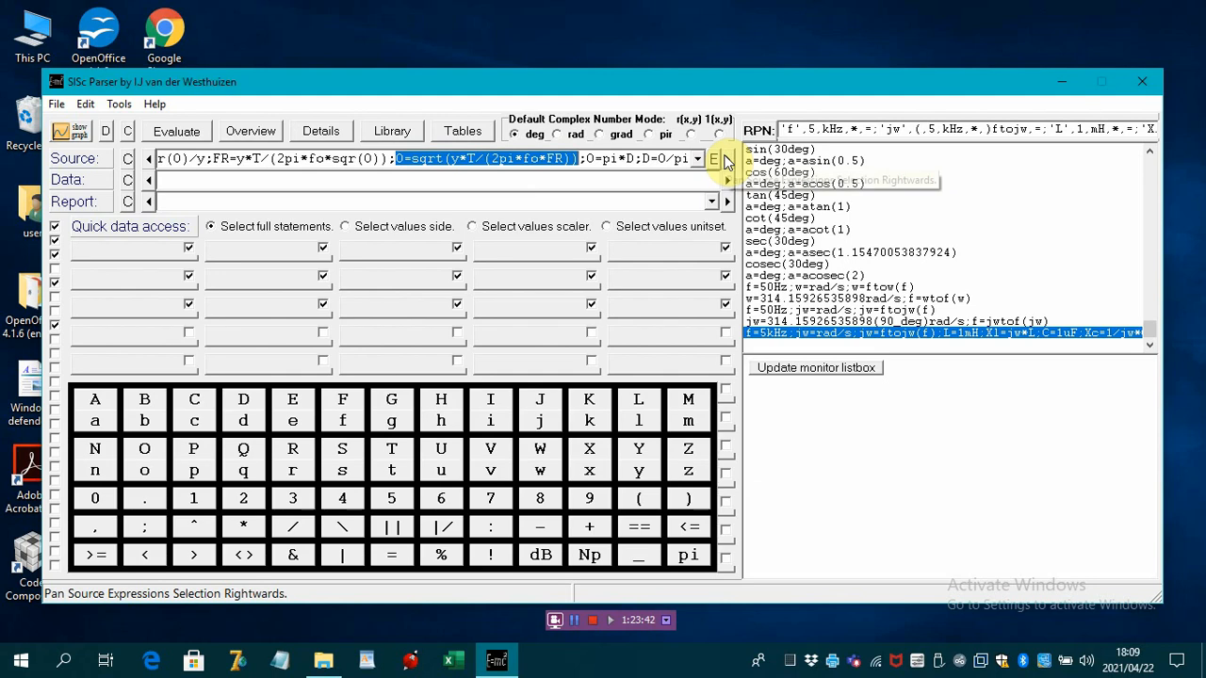
{"action": "left_click", "coordinate": [728, 162]}
{"action": "left_click", "coordinate": [727, 162]}
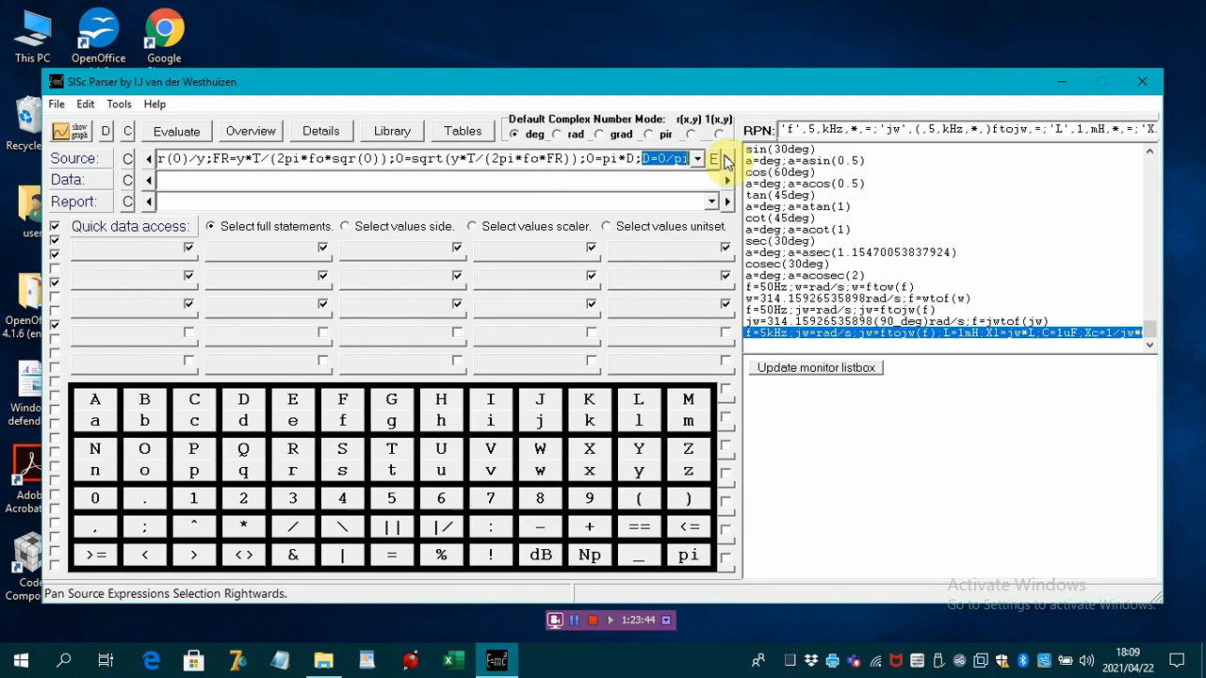
{"action": "left_click", "coordinate": [727, 162]}
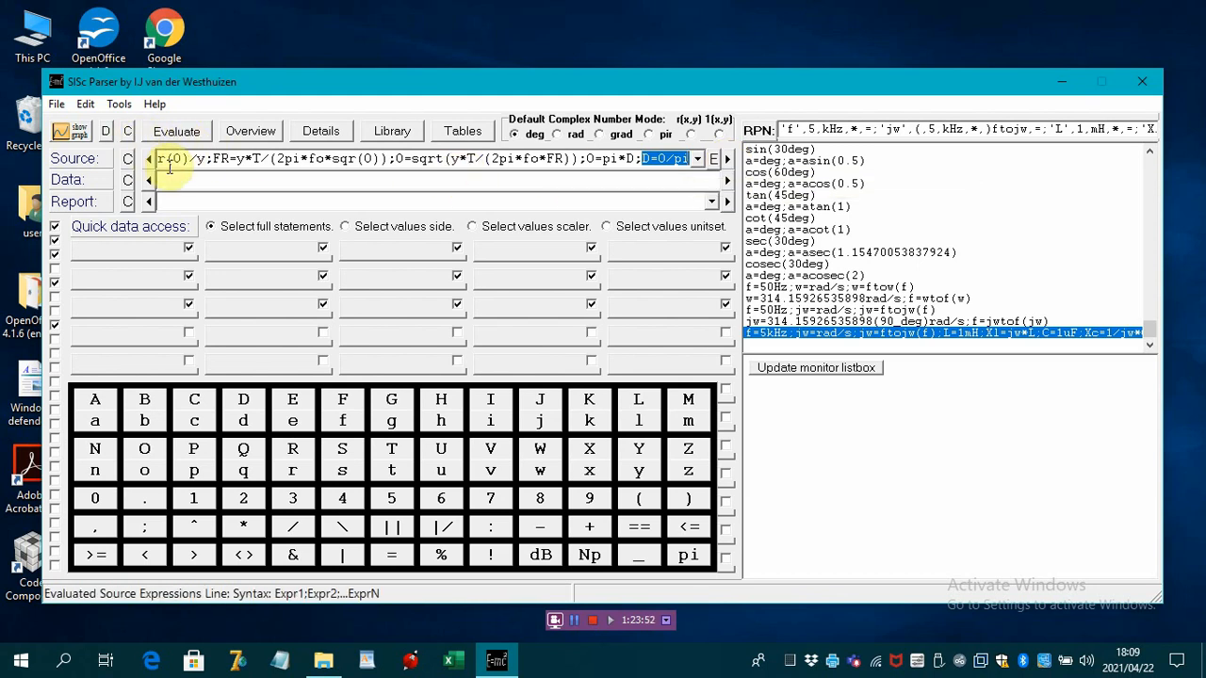
Evaluate the entire source line and enter 36tph as the feed rate FR.
{"action": "key", "text": "Home"}
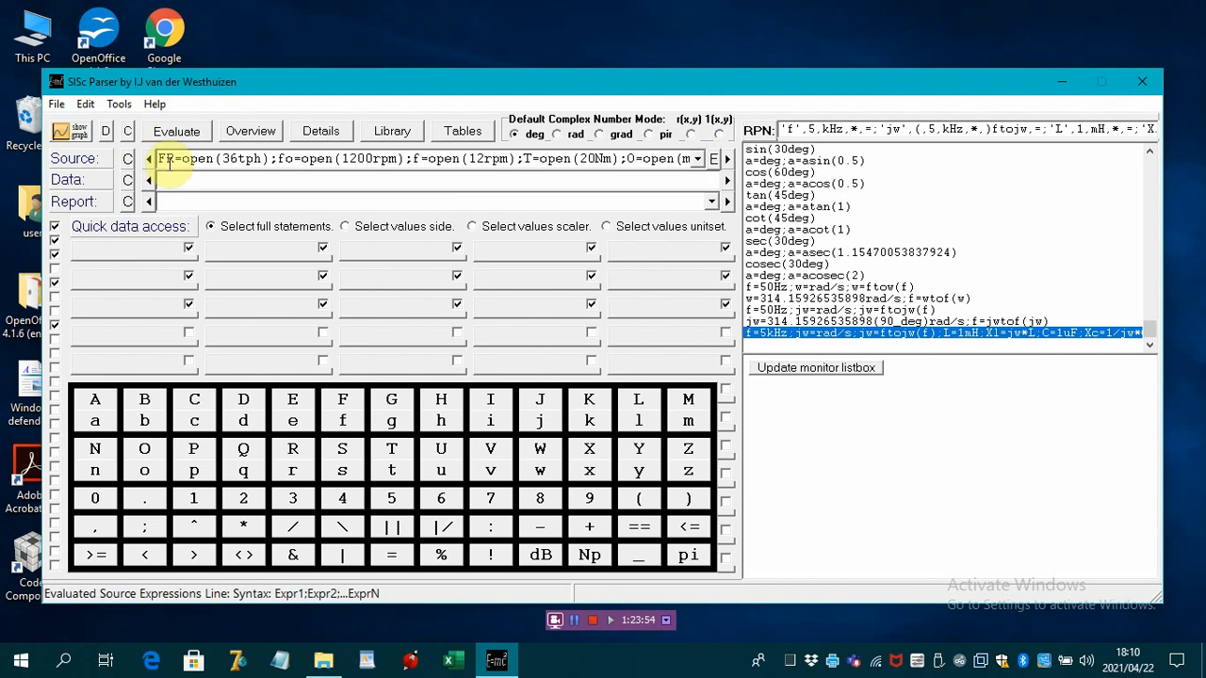
{"action": "key", "text": "shift+End"}
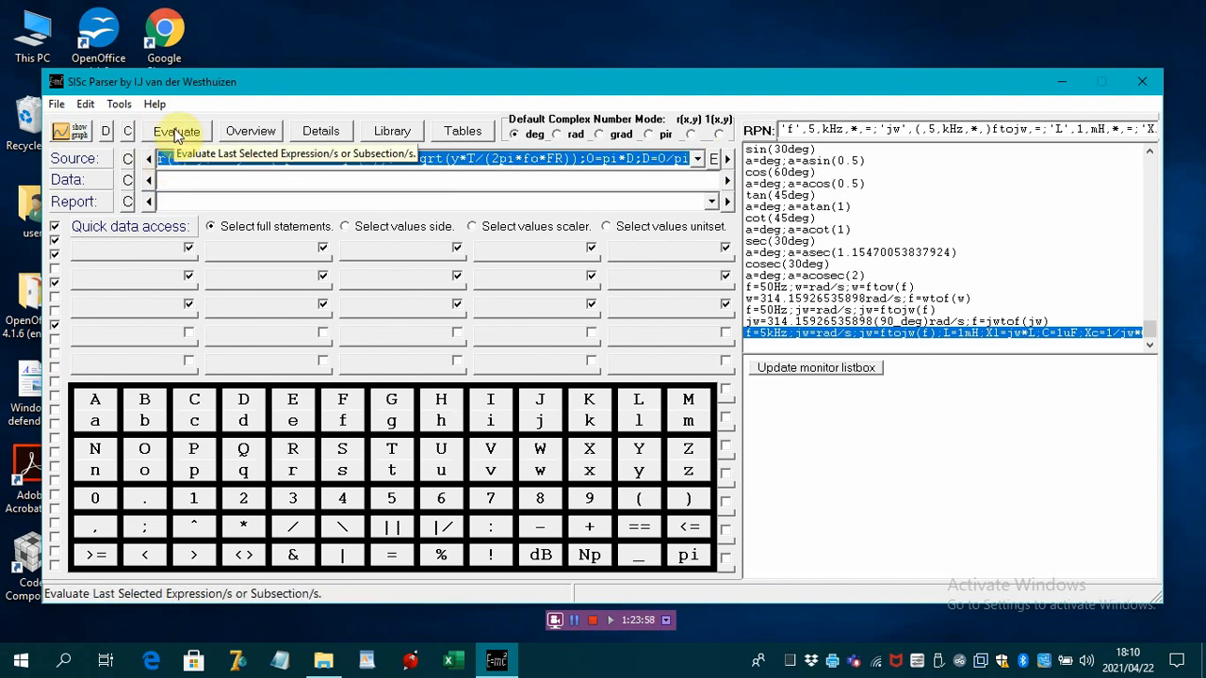
{"action": "left_click", "coordinate": [175, 134]}
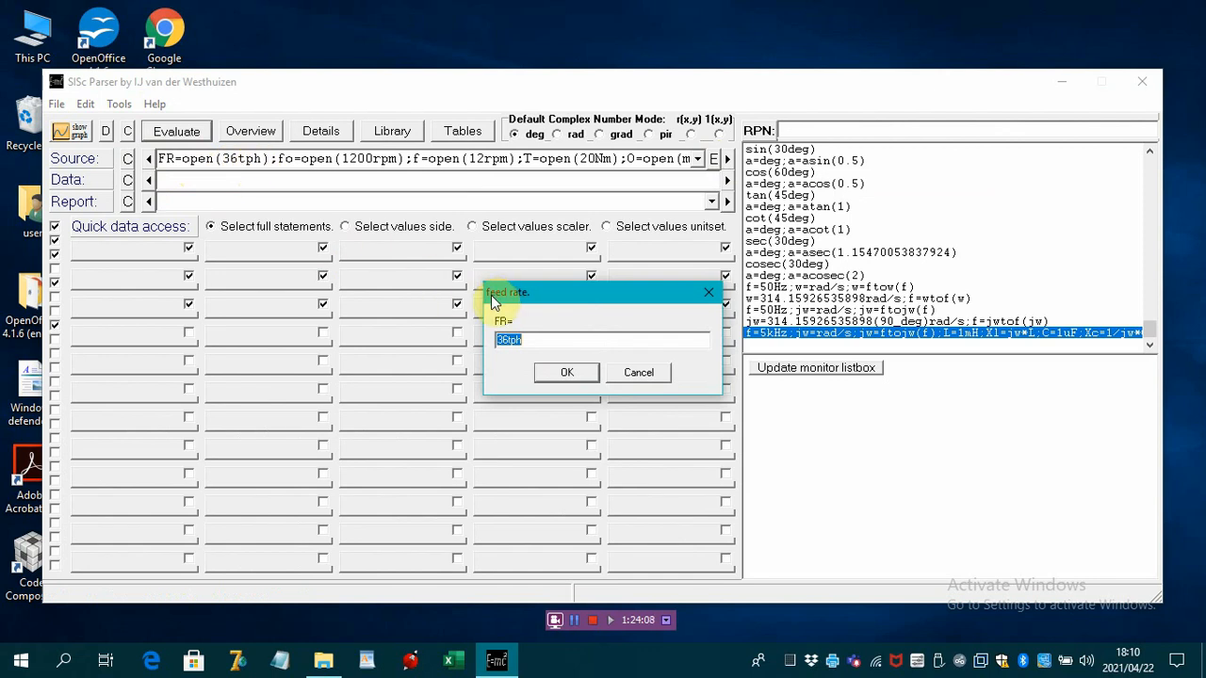
{"action": "left_click", "coordinate": [509, 340]}
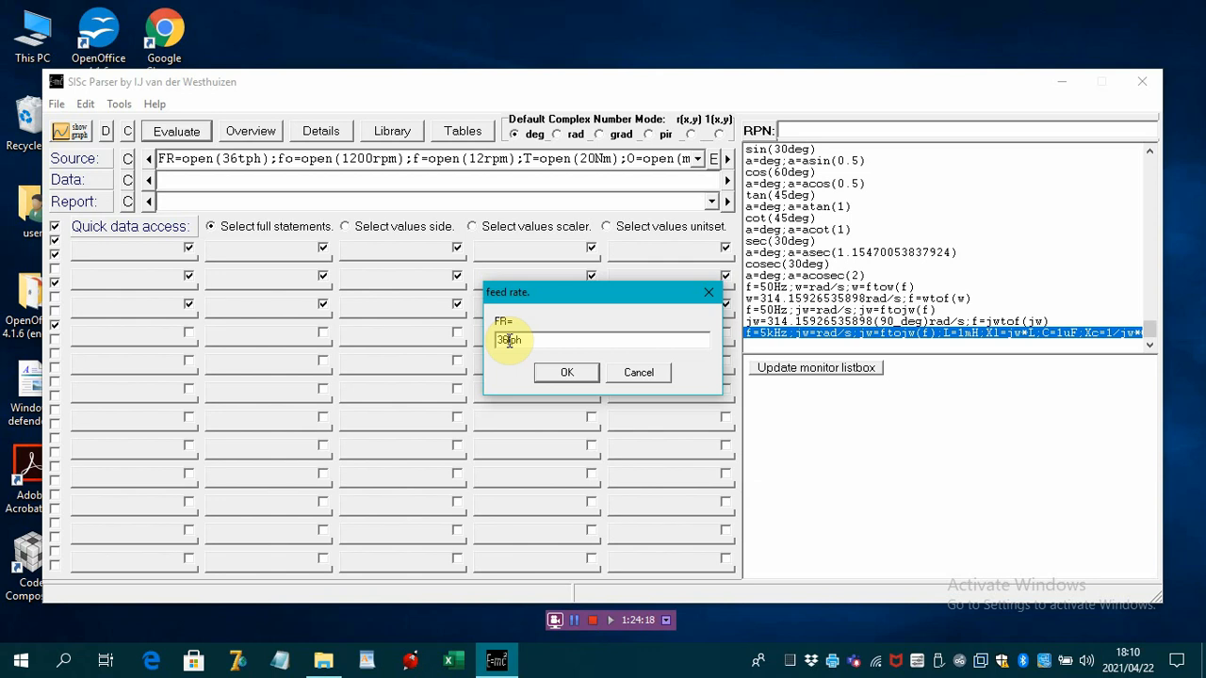
{"action": "key", "text": "BackSpace"}
{"action": "type", "text": "5"}
{"action": "type", "text": "6"}
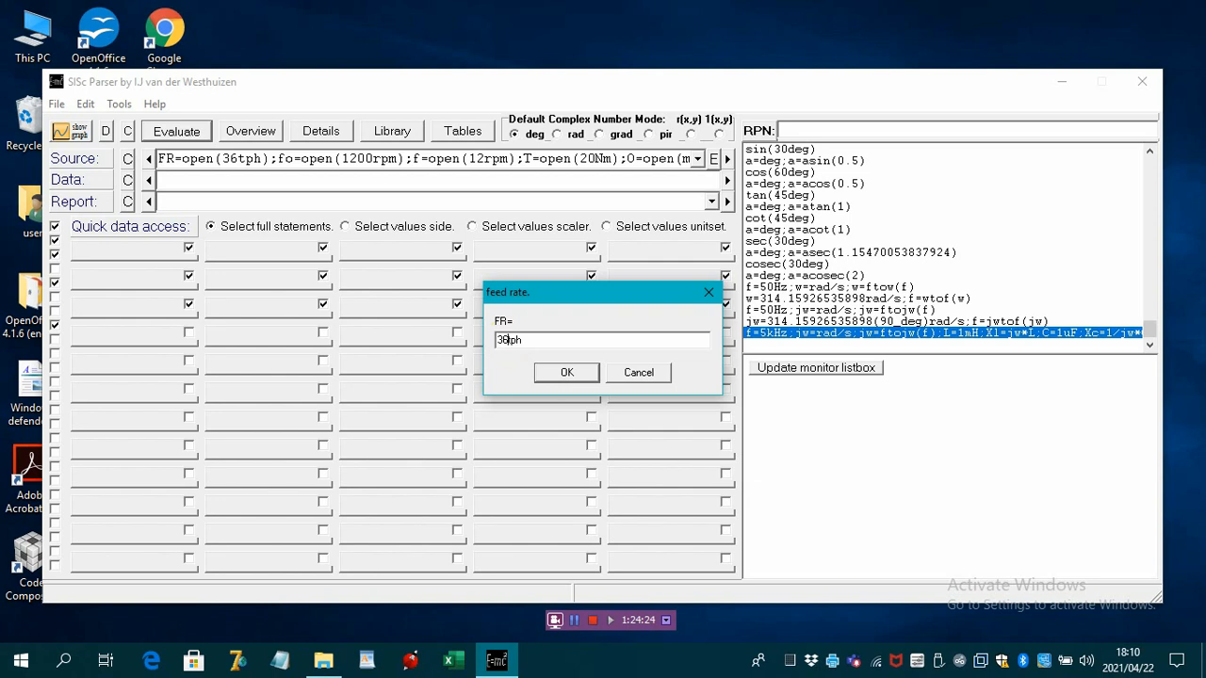
{"action": "left_click", "coordinate": [563, 375]}
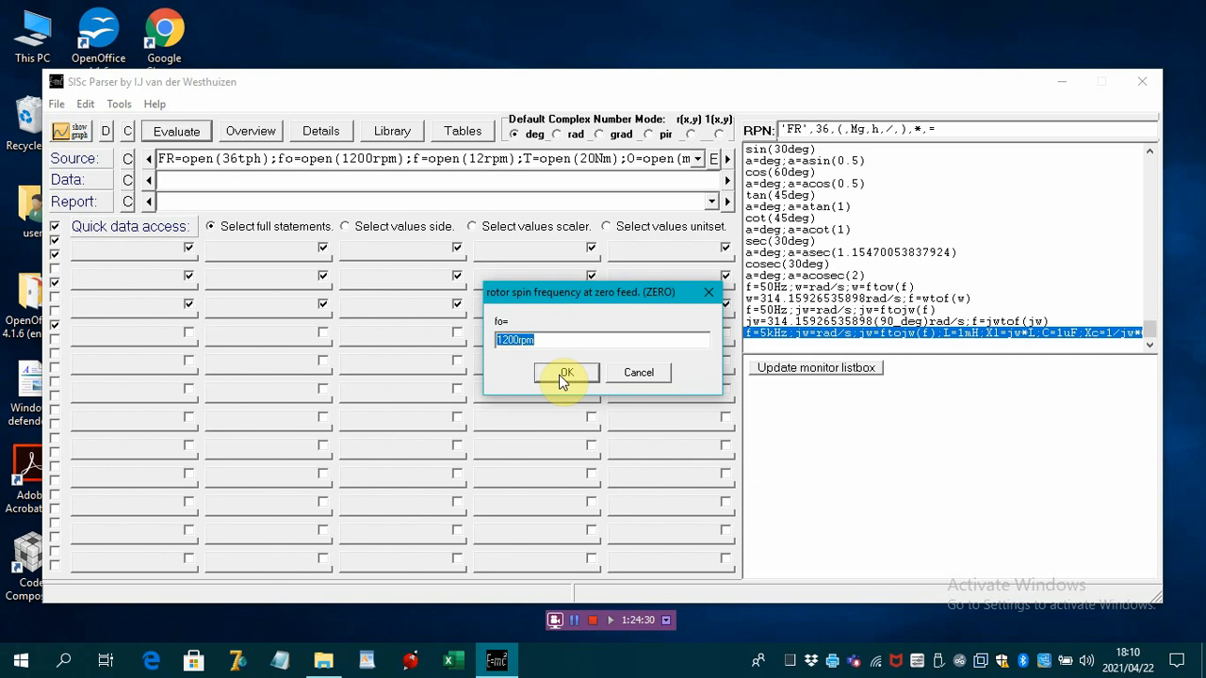
Accept fo as 1200rpm, f as 12rpm and torque T as 20Nm, and leave rotor circumference O open with only mm.
{"action": "left_click", "coordinate": [519, 339]}
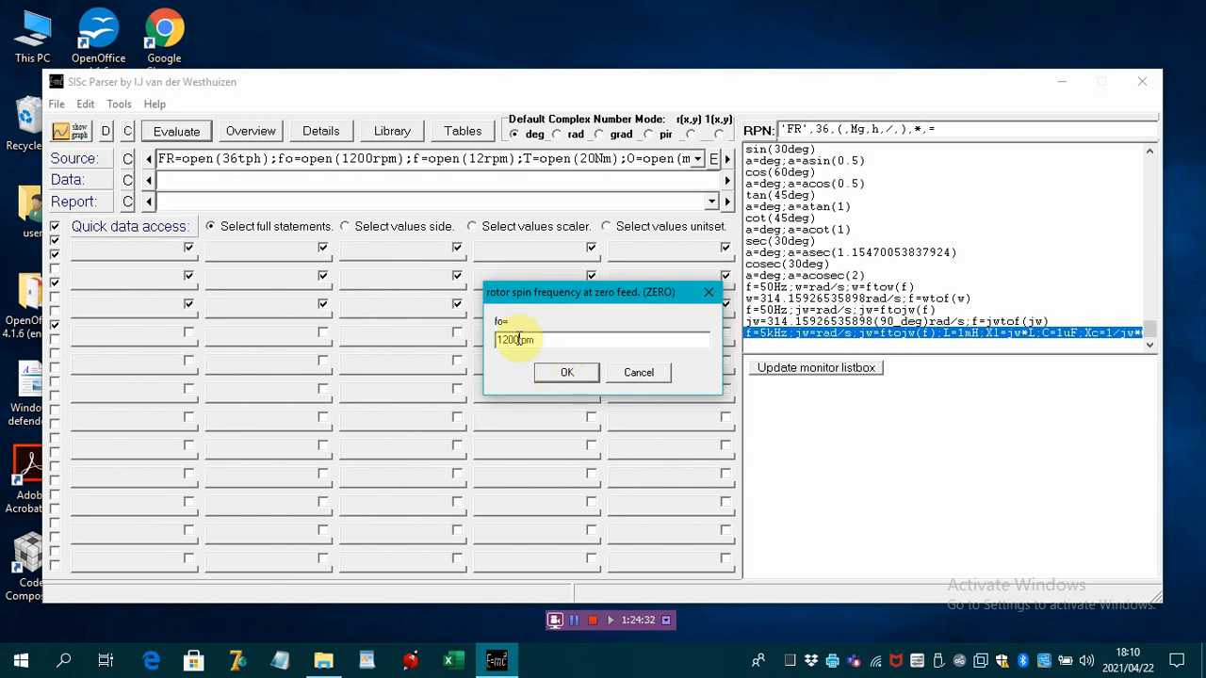
{"action": "left_click", "coordinate": [563, 373]}
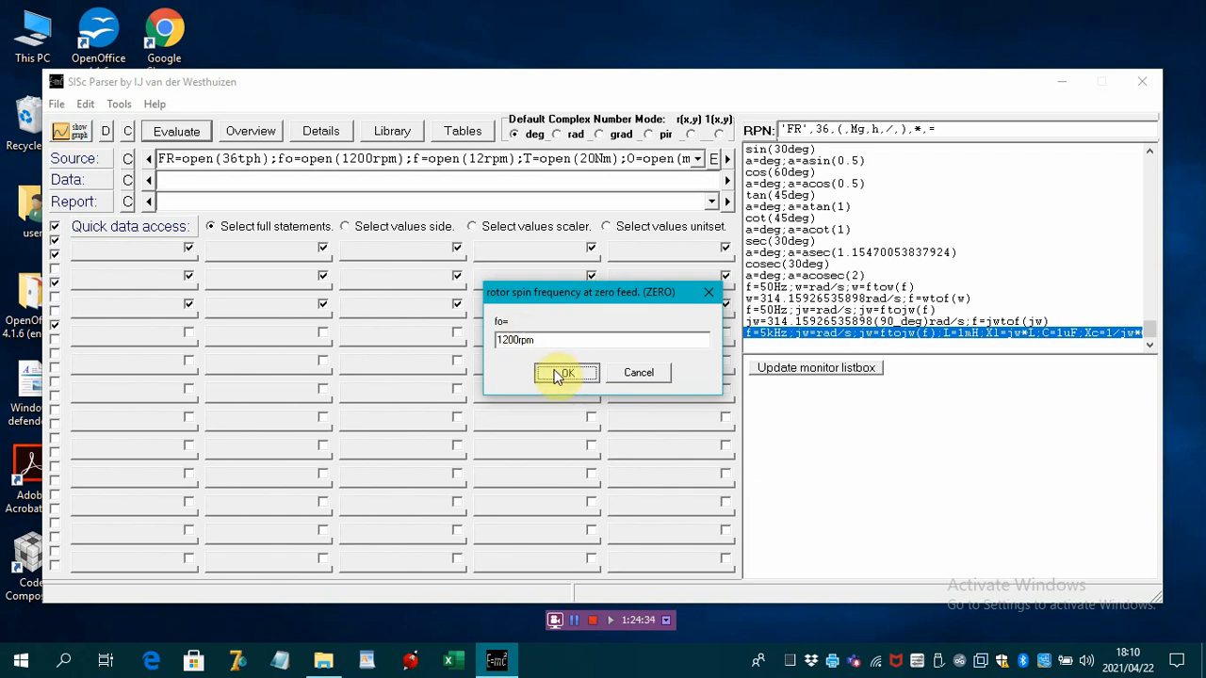
{"action": "left_click", "coordinate": [563, 374]}
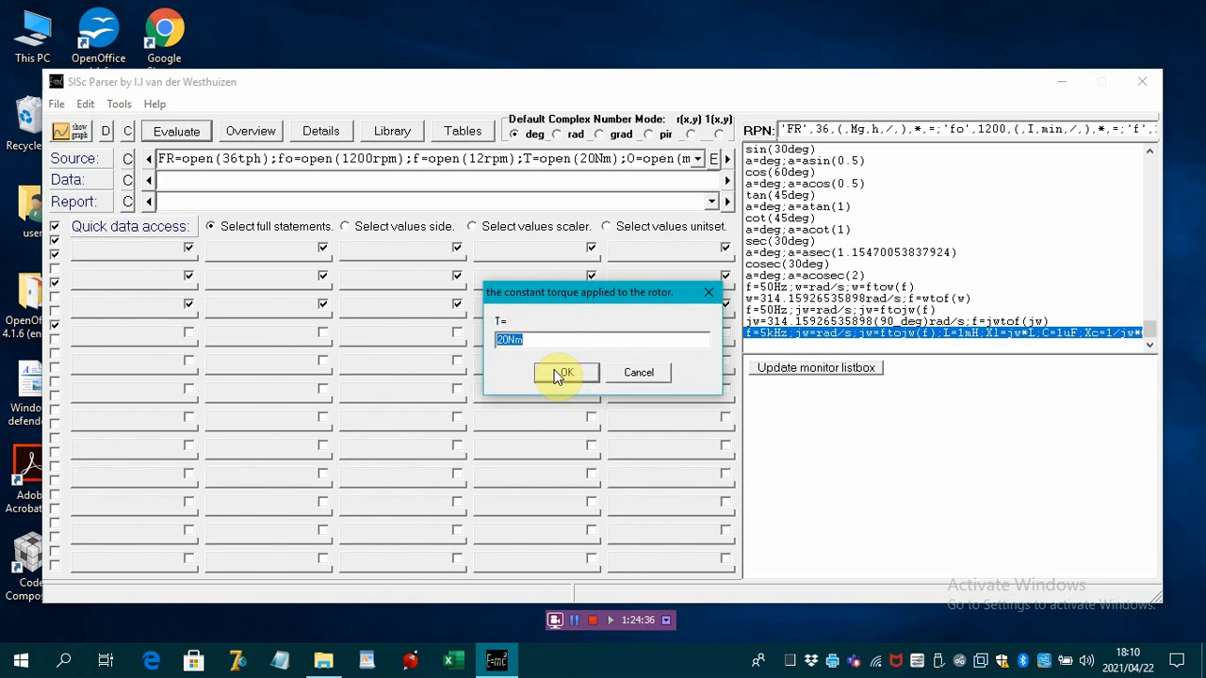
{"action": "left_click", "coordinate": [564, 373]}
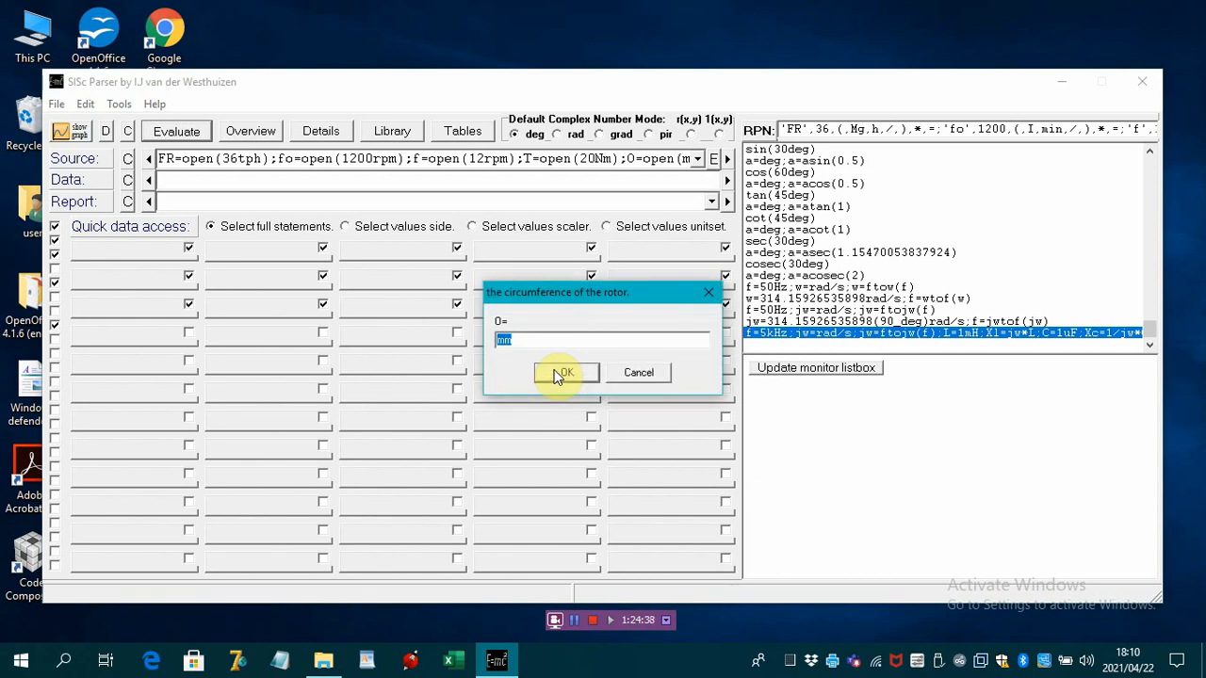
{"action": "left_click", "coordinate": [564, 373]}
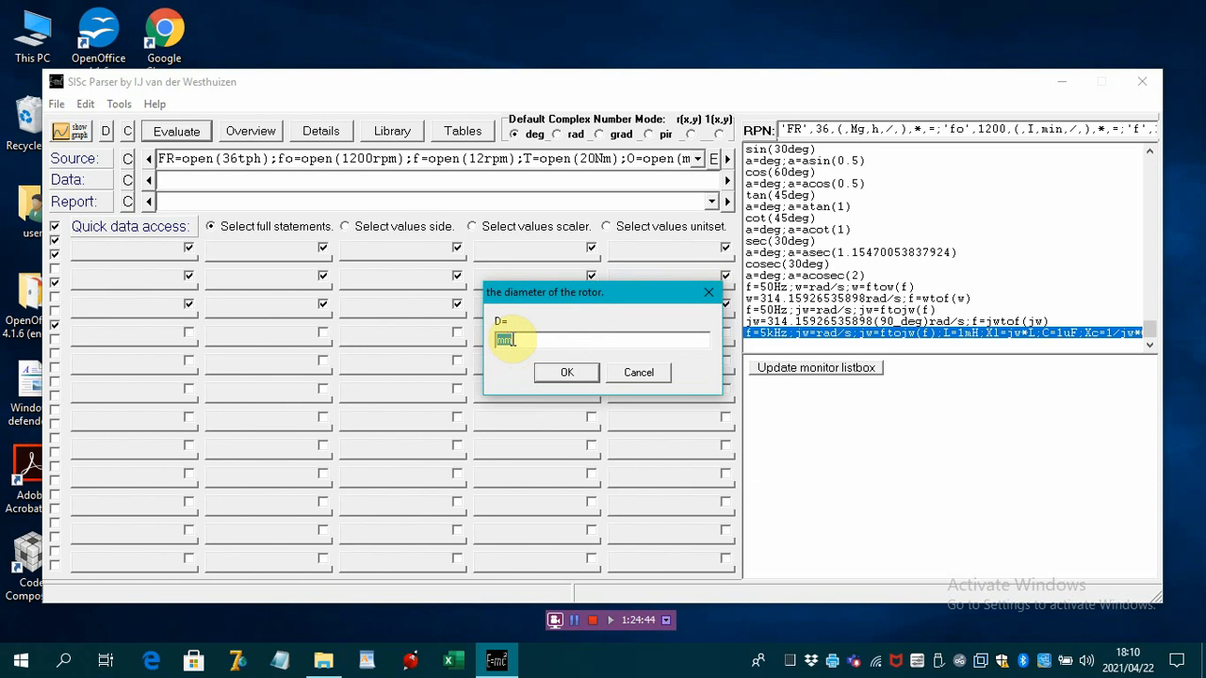
Accept bendix screw pitch p as 100mm, leaving rotor diameter D and r45 open with only mm and floatweight mass M with only kg.
{"action": "left_click", "coordinate": [564, 373]}
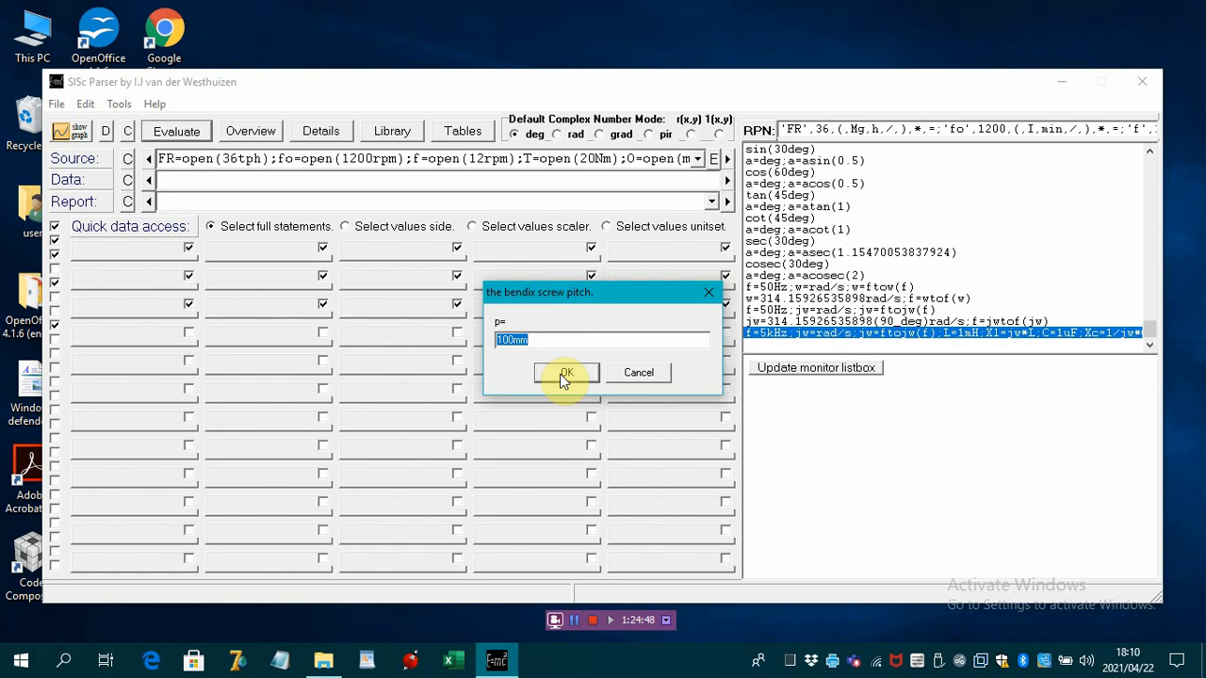
{"action": "left_click", "coordinate": [564, 374]}
{"action": "left_click", "coordinate": [560, 373]}
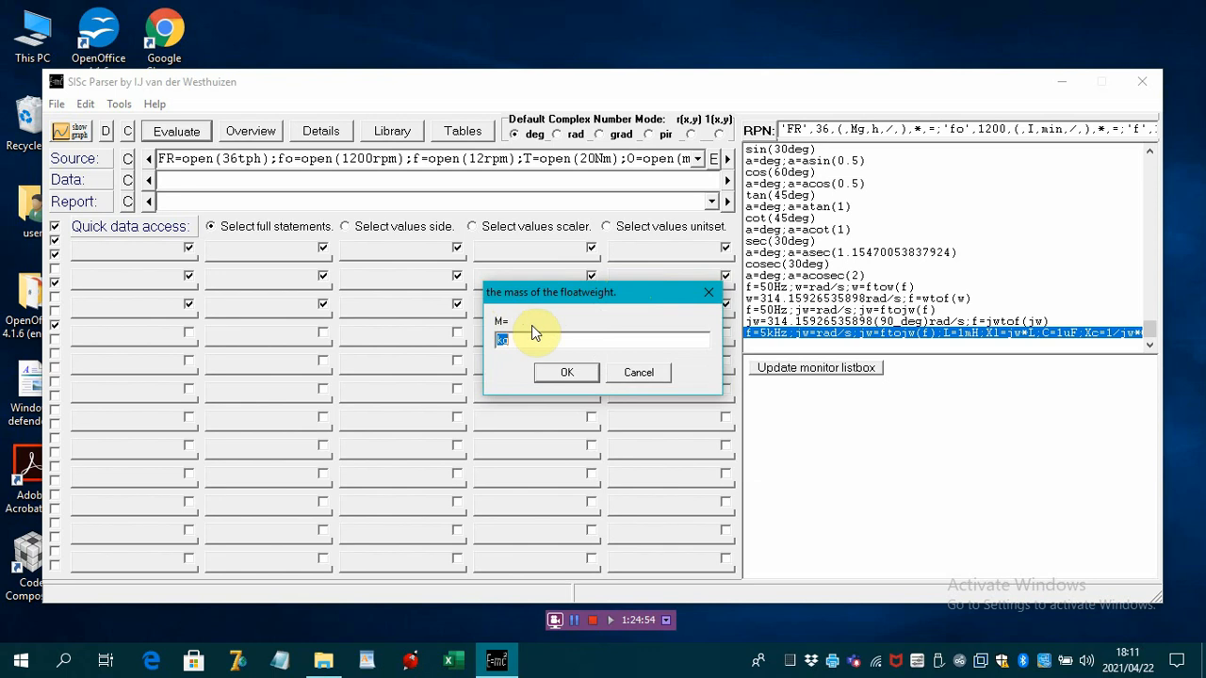
{"action": "left_click", "coordinate": [566, 374]}
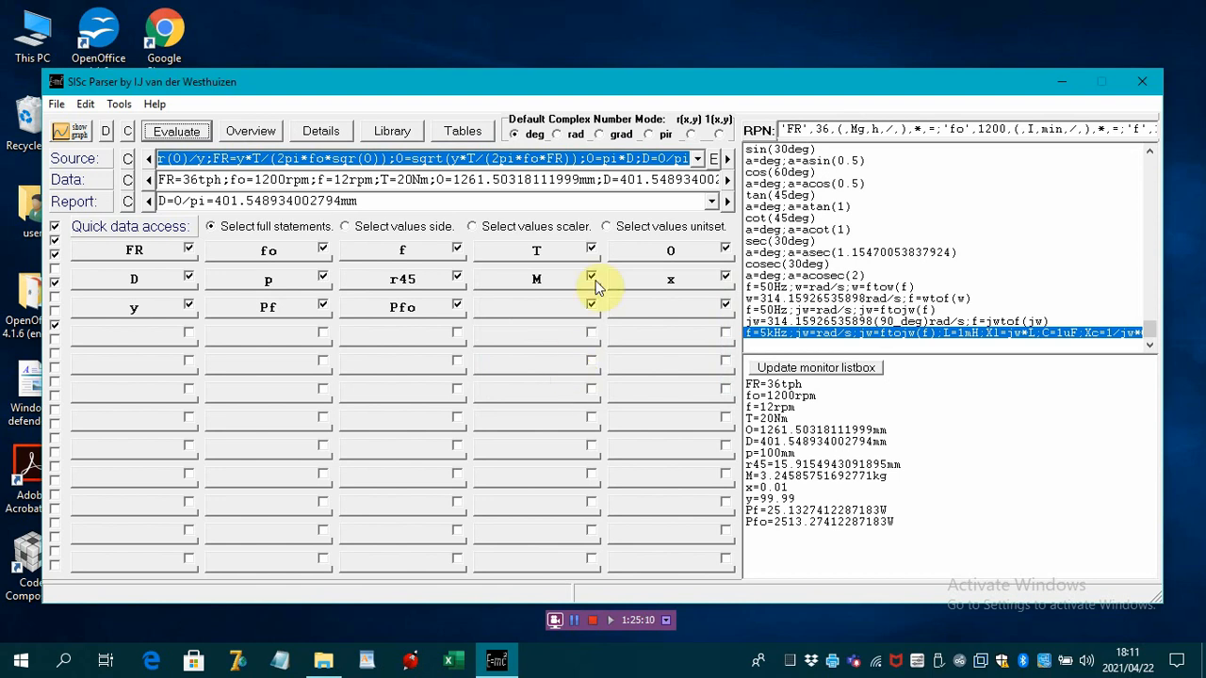
Review the full solution report, from the first-scan solutions through the evaluated source expressions E1 to E33.
{"action": "left_click", "coordinate": [711, 206]}
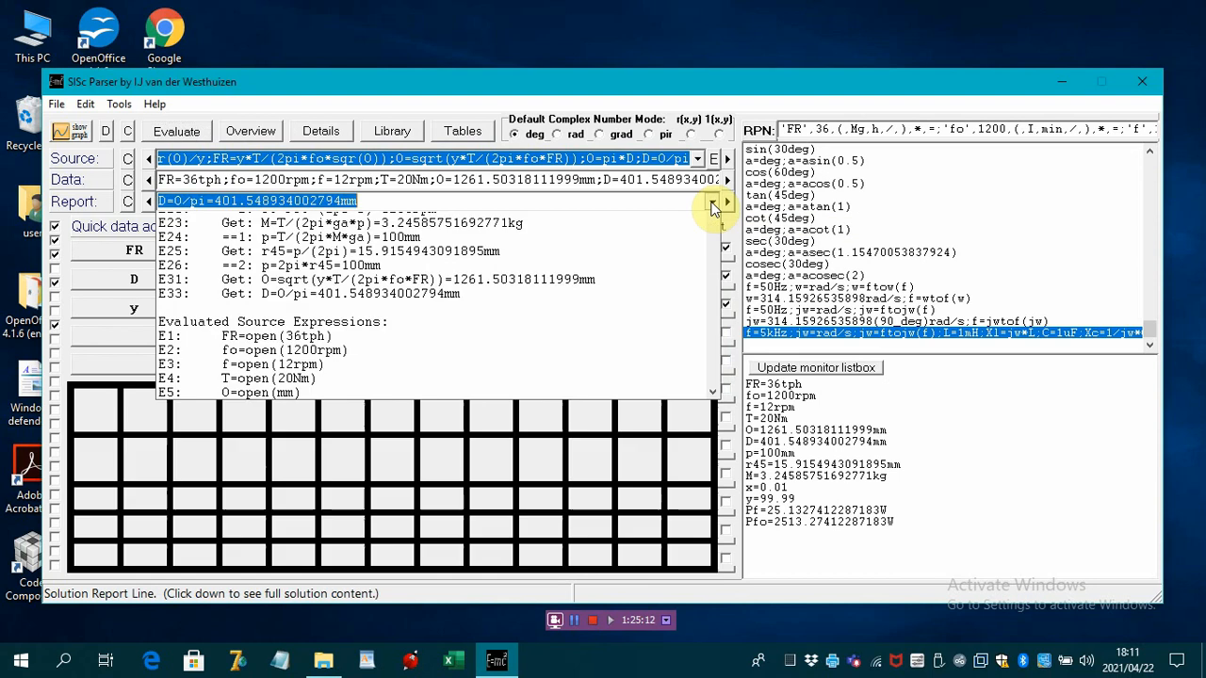
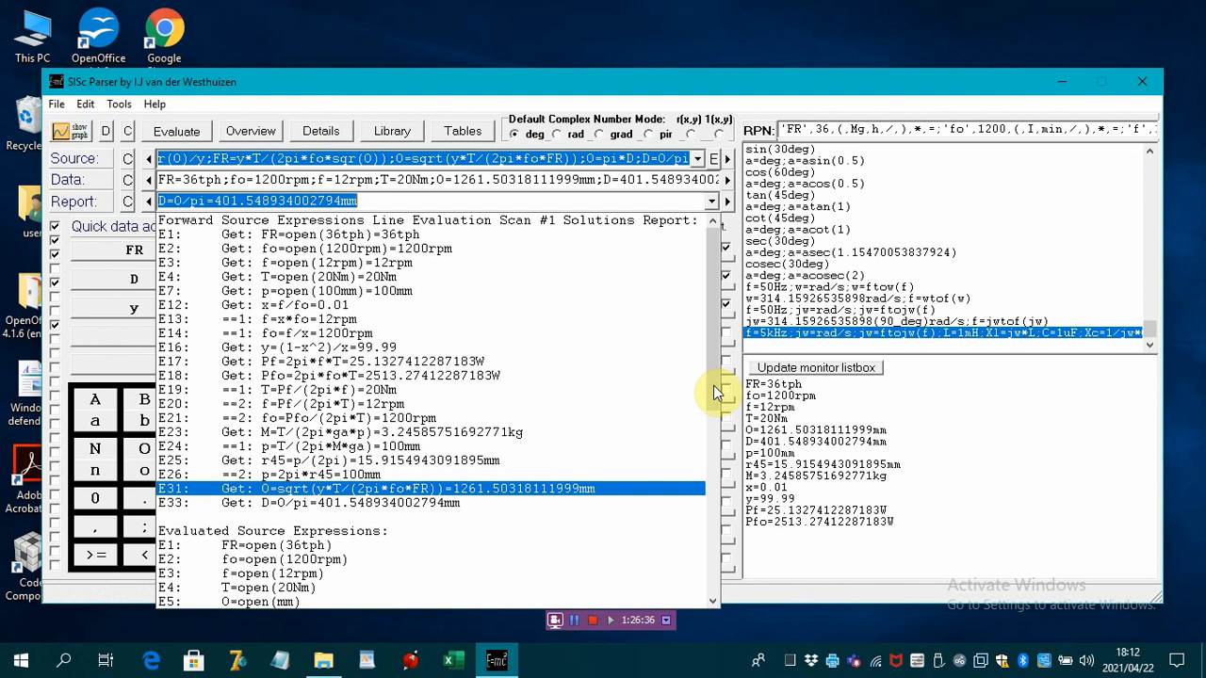
{"action": "left_click_drag", "start_coordinate": [713, 386], "coordinate": [715, 533]}
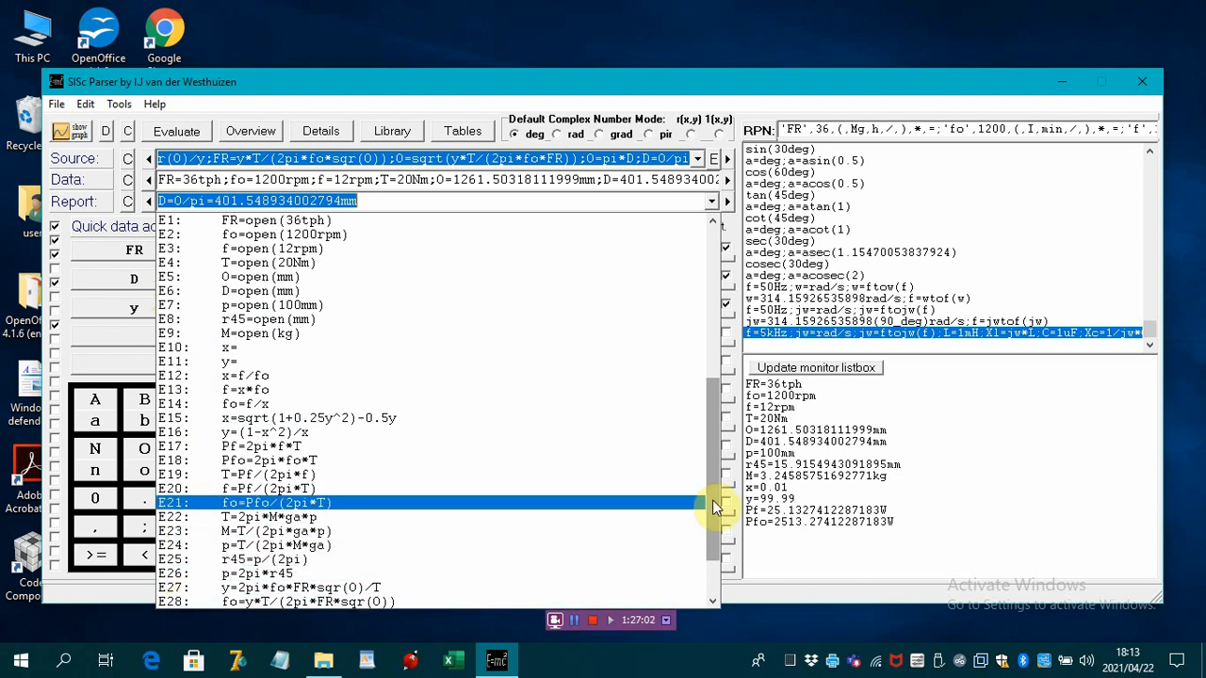
{"action": "left_click_drag", "start_coordinate": [713, 499], "coordinate": [705, 567]}
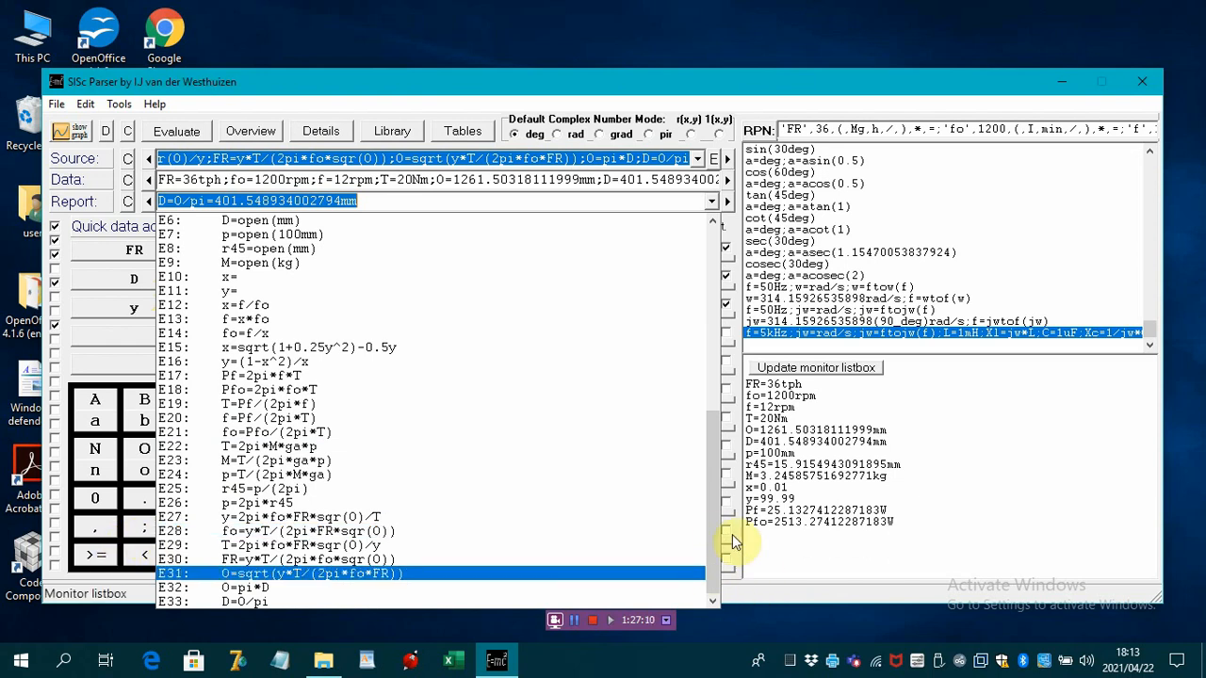
{"action": "mouse_move", "coordinate": [714, 528]}
{"action": "left_mouse_down"}
{"action": "mouse_move", "coordinate": [720, 483]}
{"action": "mouse_move", "coordinate": [716, 539]}
{"action": "left_mouse_up"}
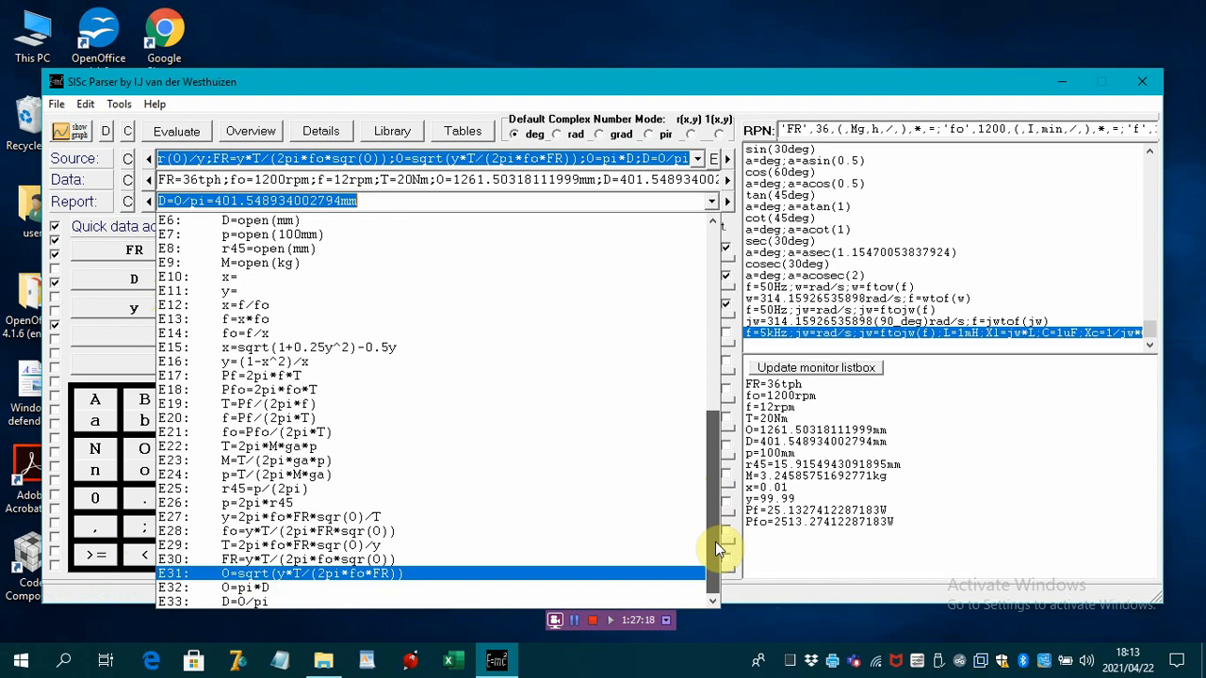
{"action": "left_click_drag", "start_coordinate": [715, 542], "coordinate": [443, 256]}
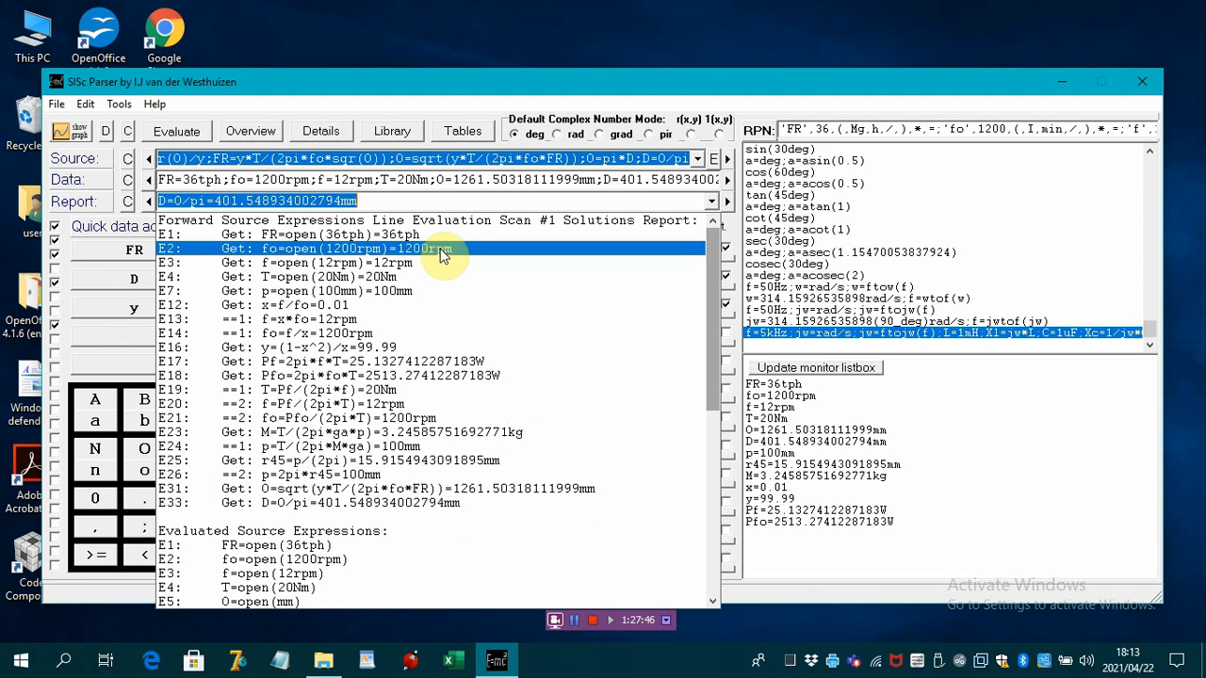
{"action": "key", "text": "Down"}
{"action": "key", "text": "Down"}
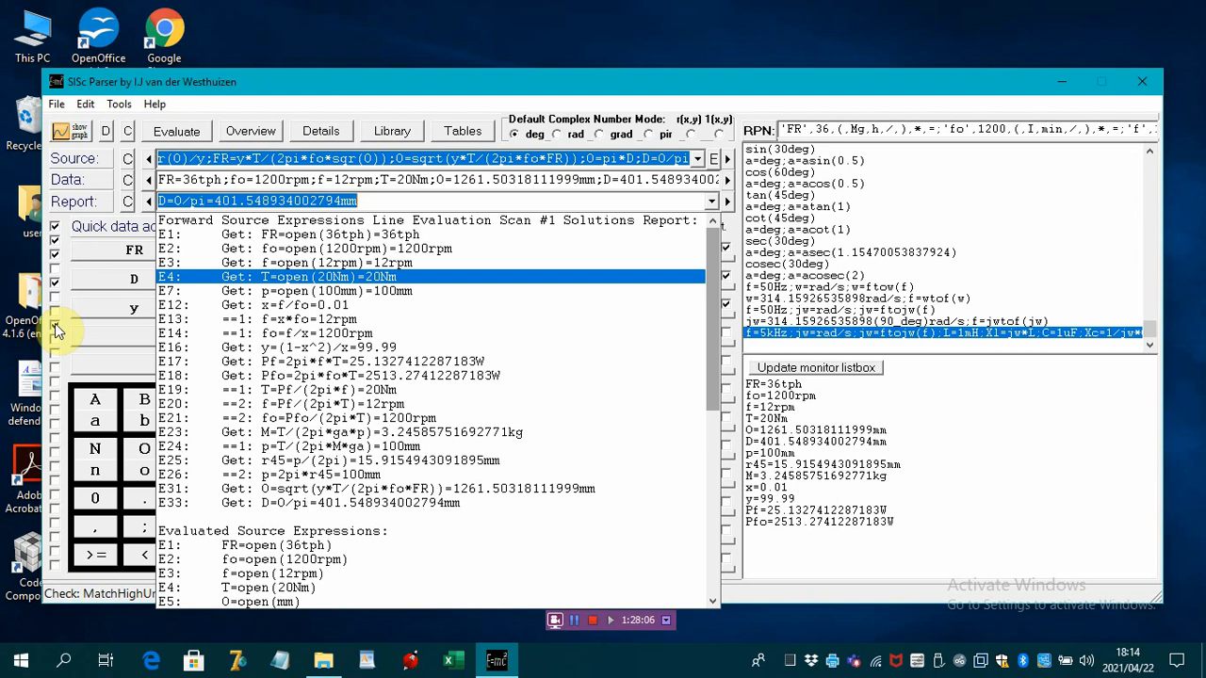
{"action": "left_click", "coordinate": [55, 325]}
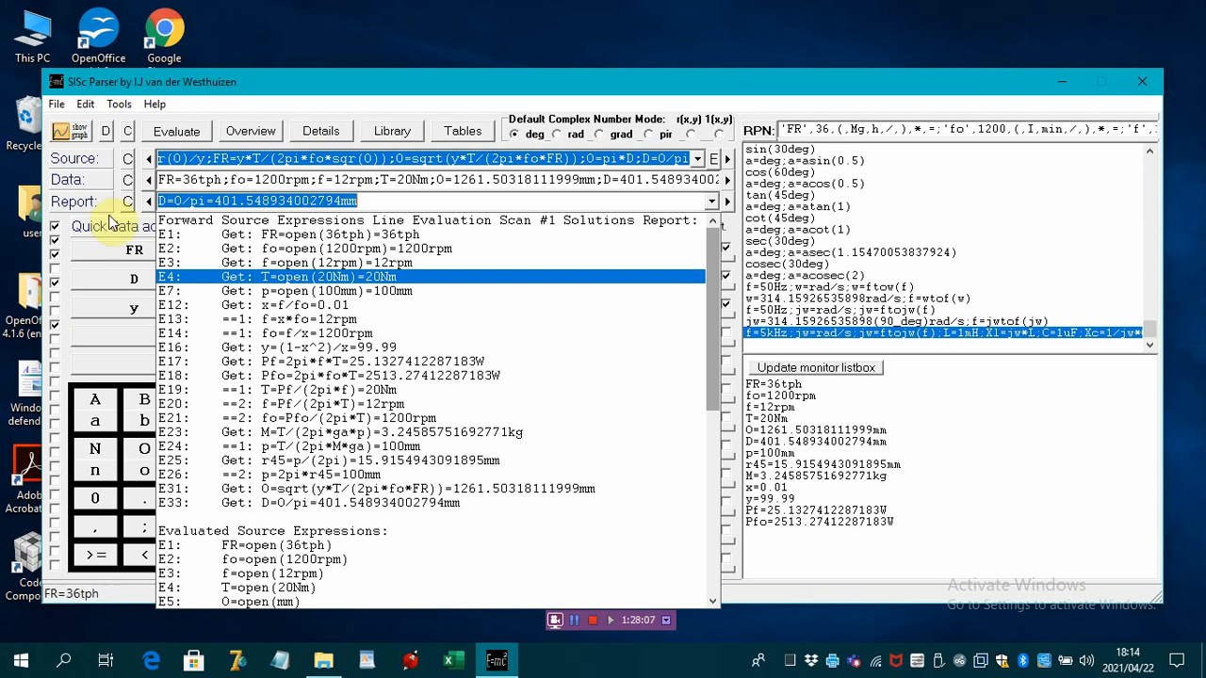
Clear the source, data and report lines and enter 20(20_deg)m) as the new source expression.
{"action": "left_click", "coordinate": [131, 130]}
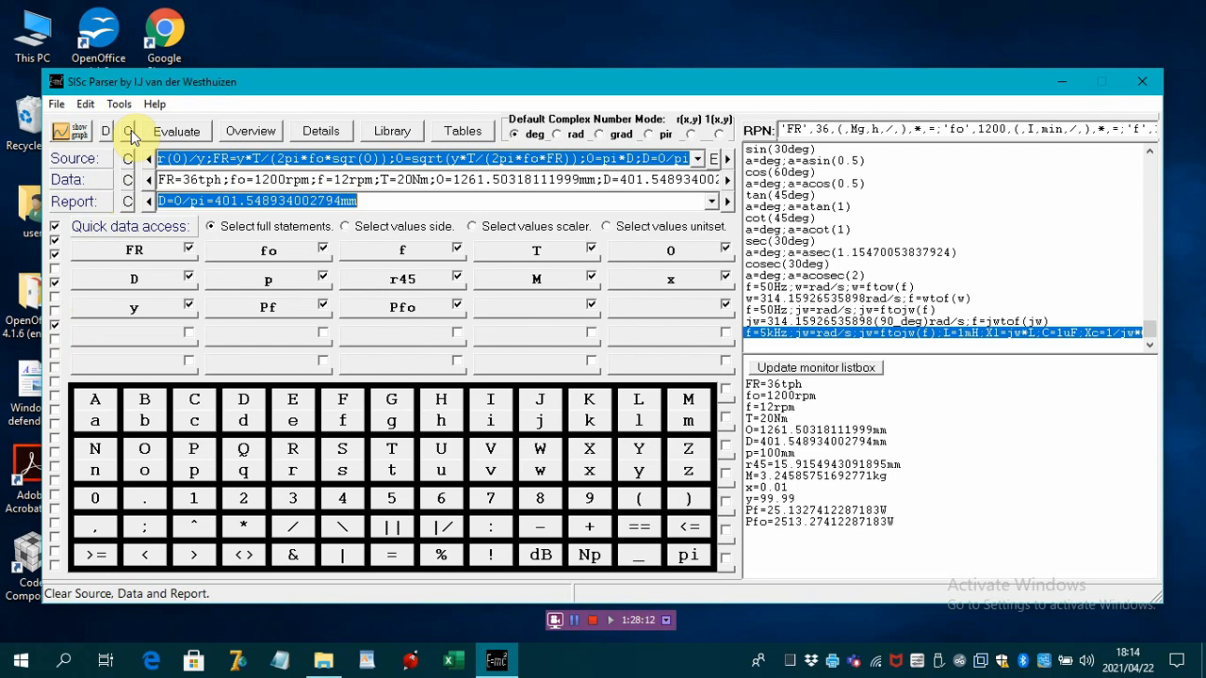
{"action": "left_click", "coordinate": [131, 130]}
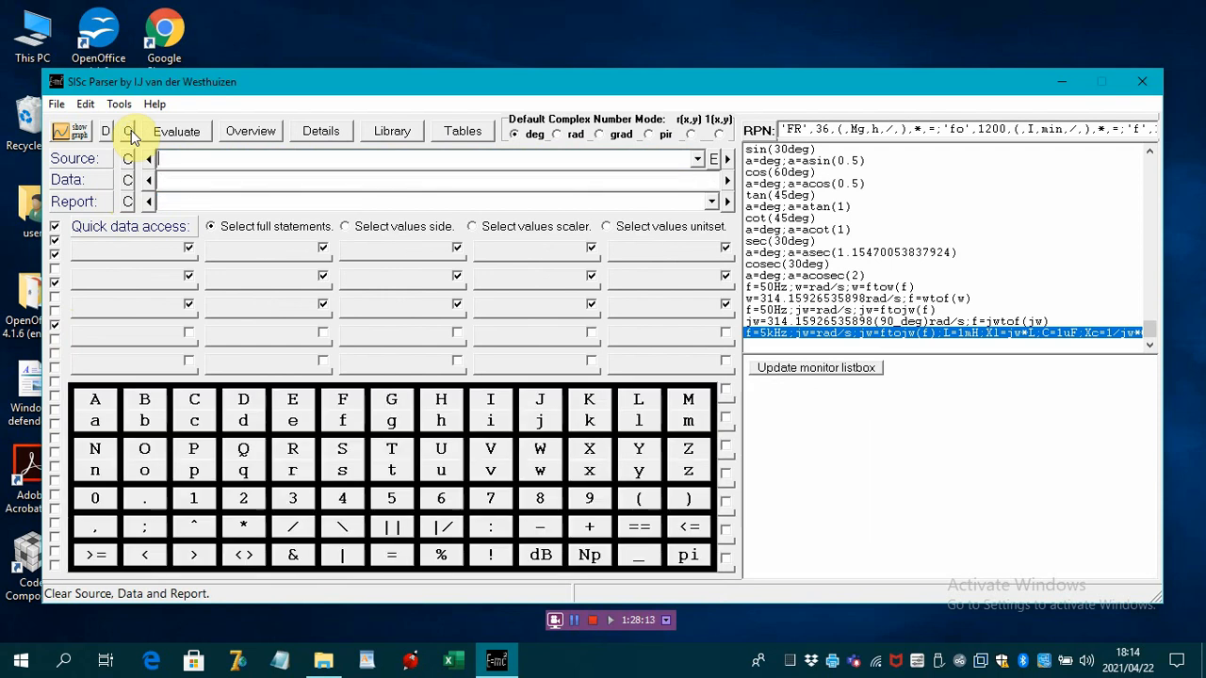
{"action": "left_click", "coordinate": [197, 160]}
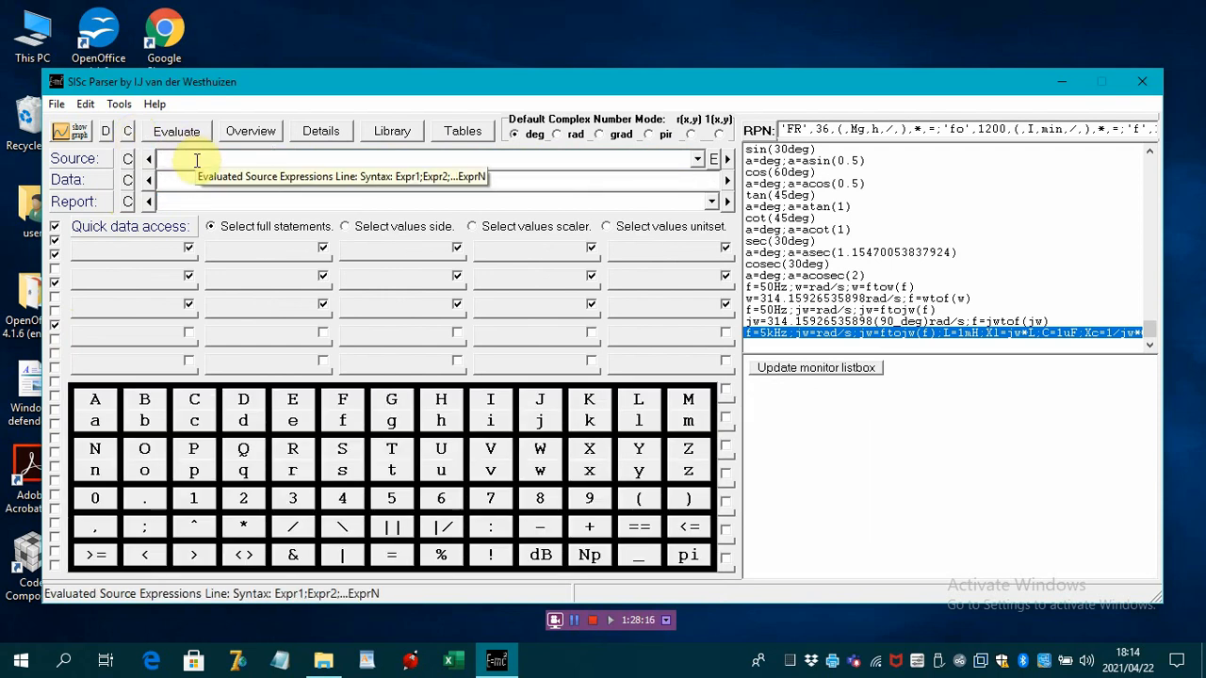
{"action": "type", "text": "20"}
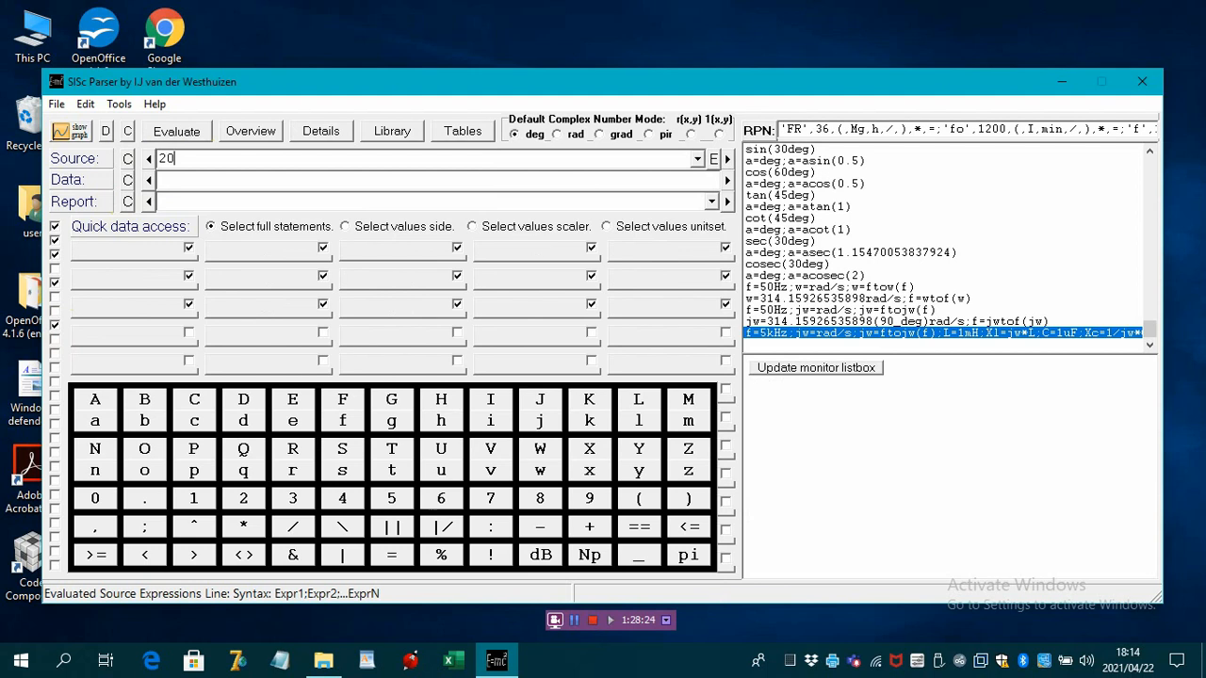
{"action": "type", "text": "(20_deg)m"}
{"action": "type", "text": ")"}
Complete the source expression as yof(20(20_deg)m) by adding the function in front of the complex value, and evaluate it.
{"action": "key", "text": "Left"}
{"action": "key", "text": "Left"}
{"action": "key", "text": "Left"}
{"action": "key", "text": "Left"}
{"action": "key", "text": "Left"}
{"action": "key", "text": "Left"}
{"action": "key", "text": "Left"}
{"action": "key", "text": "Left"}
{"action": "key", "text": "Left"}
{"action": "key", "text": "Left"}
{"action": "key", "text": "Left"}
{"action": "key", "text": "Left"}
{"action": "type", "text": ")"}
{"action": "key", "text": "BackSpace"}
{"action": "type", "text": "(yo"}
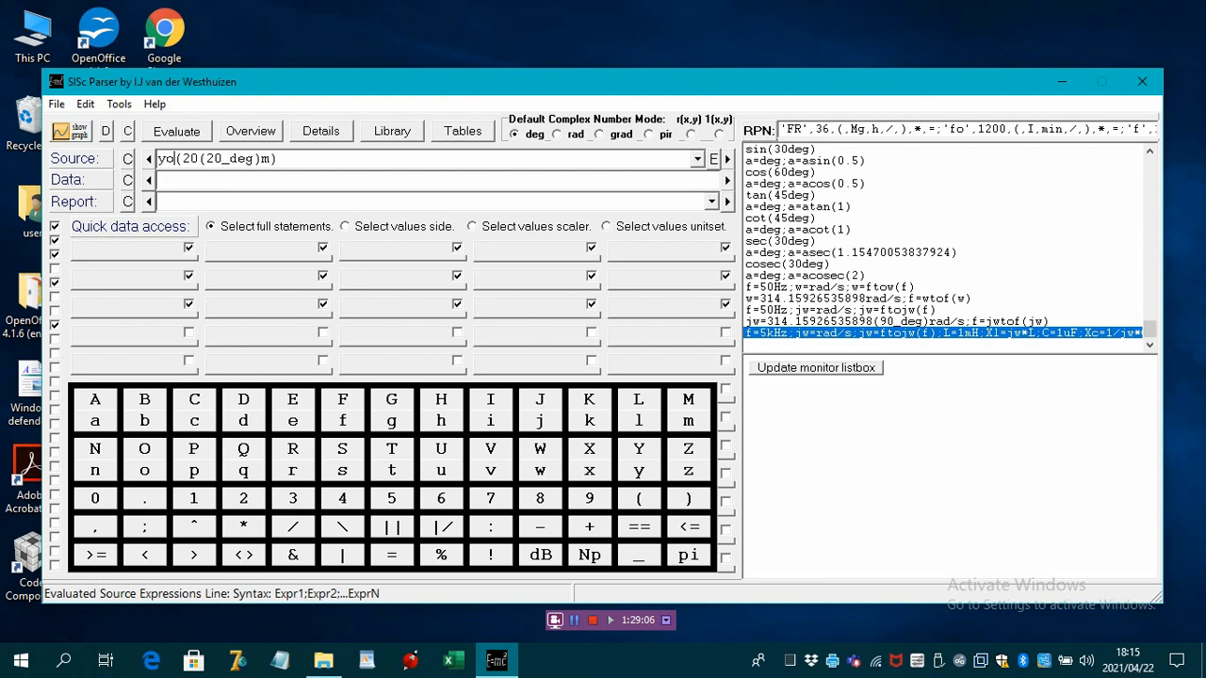
{"action": "type", "text": "f"}
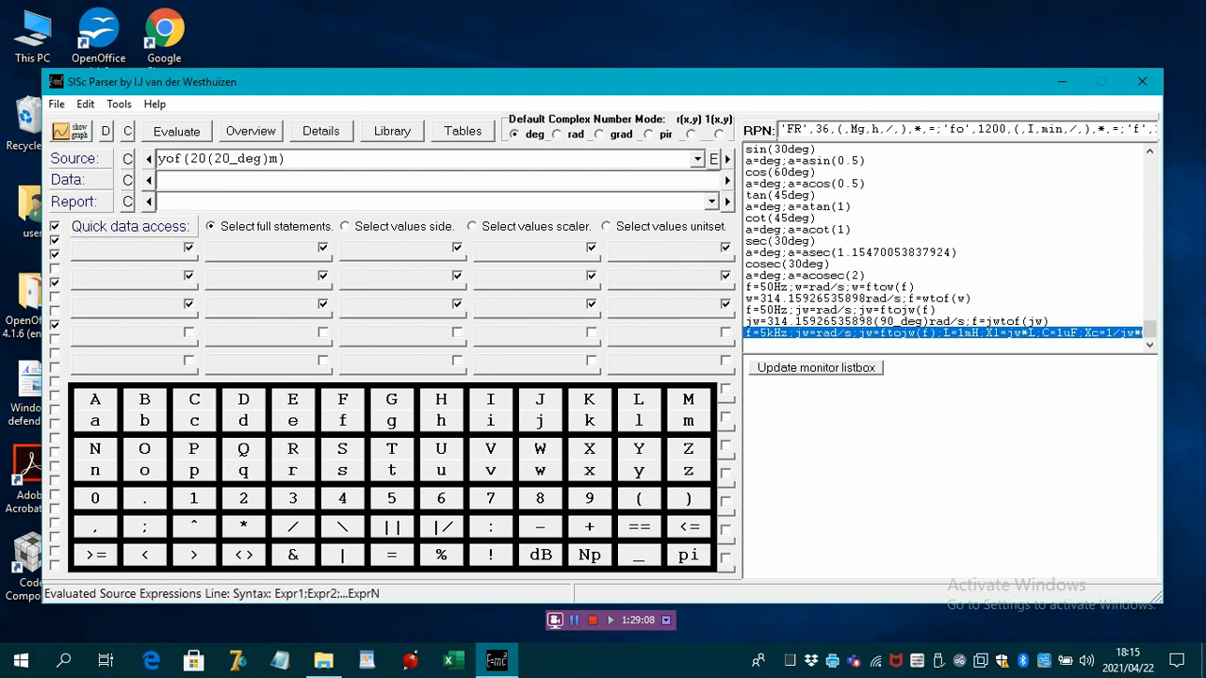
{"action": "left_click", "coordinate": [181, 134]}
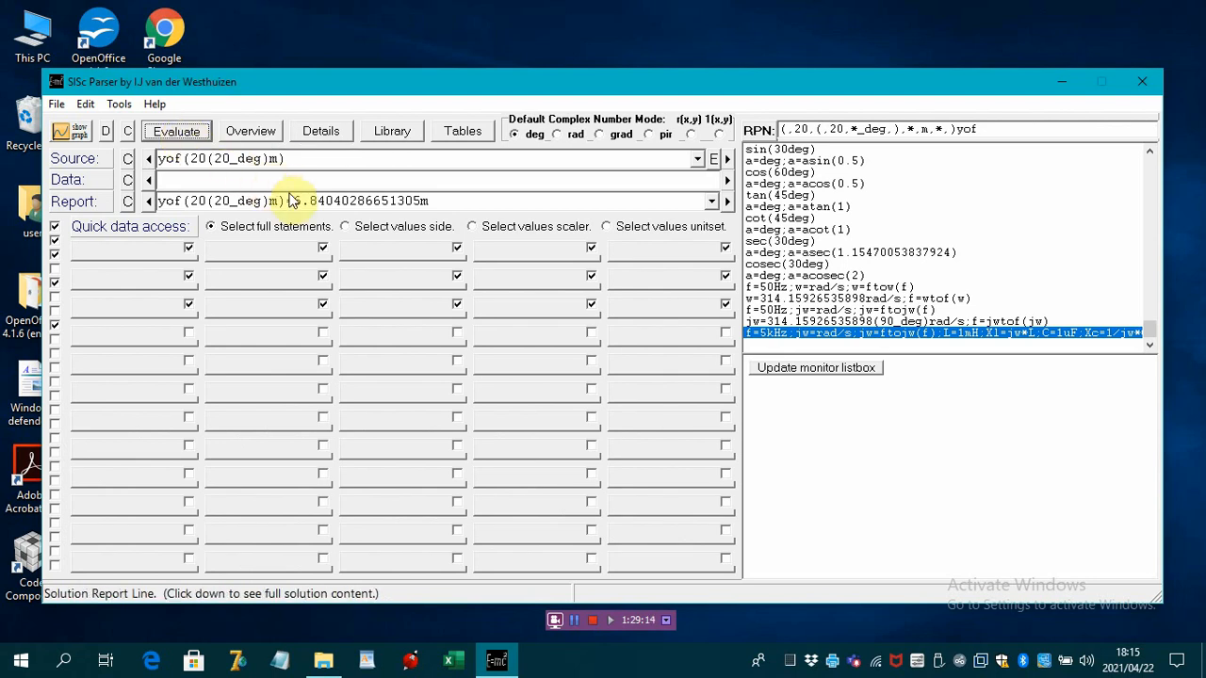
Change the function in the source expression to xof and evaluate xof(20(20_deg)m).
{"action": "double_click", "coordinate": [170, 158]}
{"action": "left_click", "coordinate": [165, 158]}
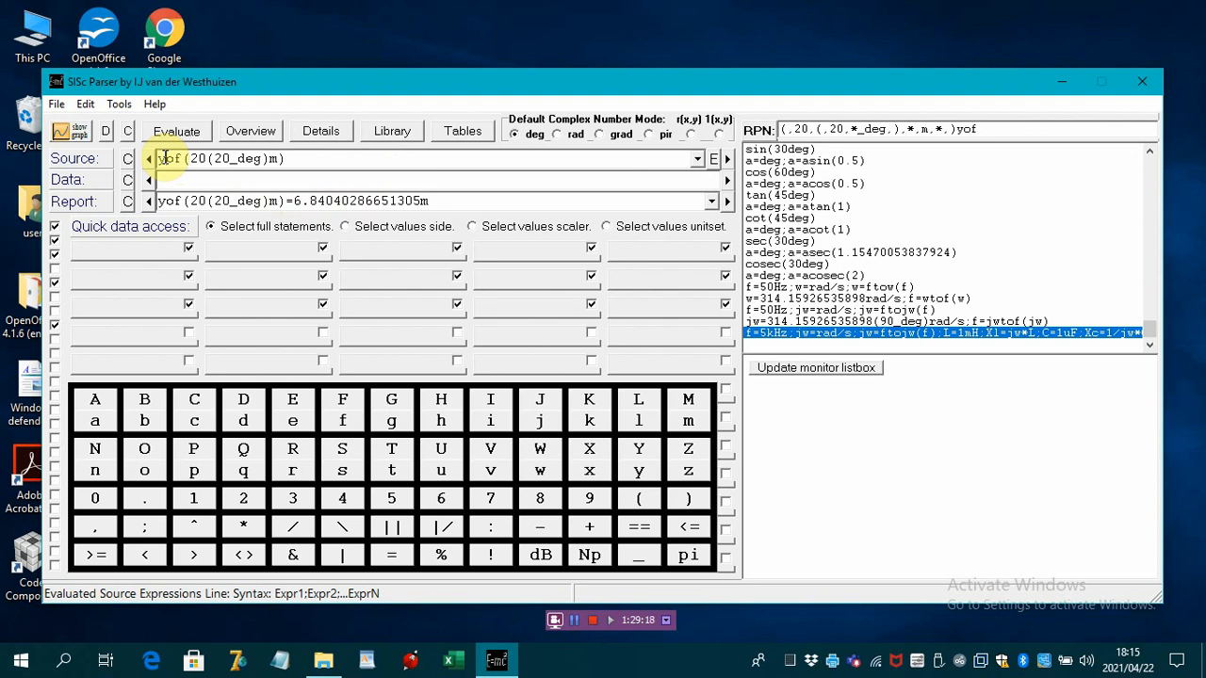
{"action": "key", "text": "Delete"}
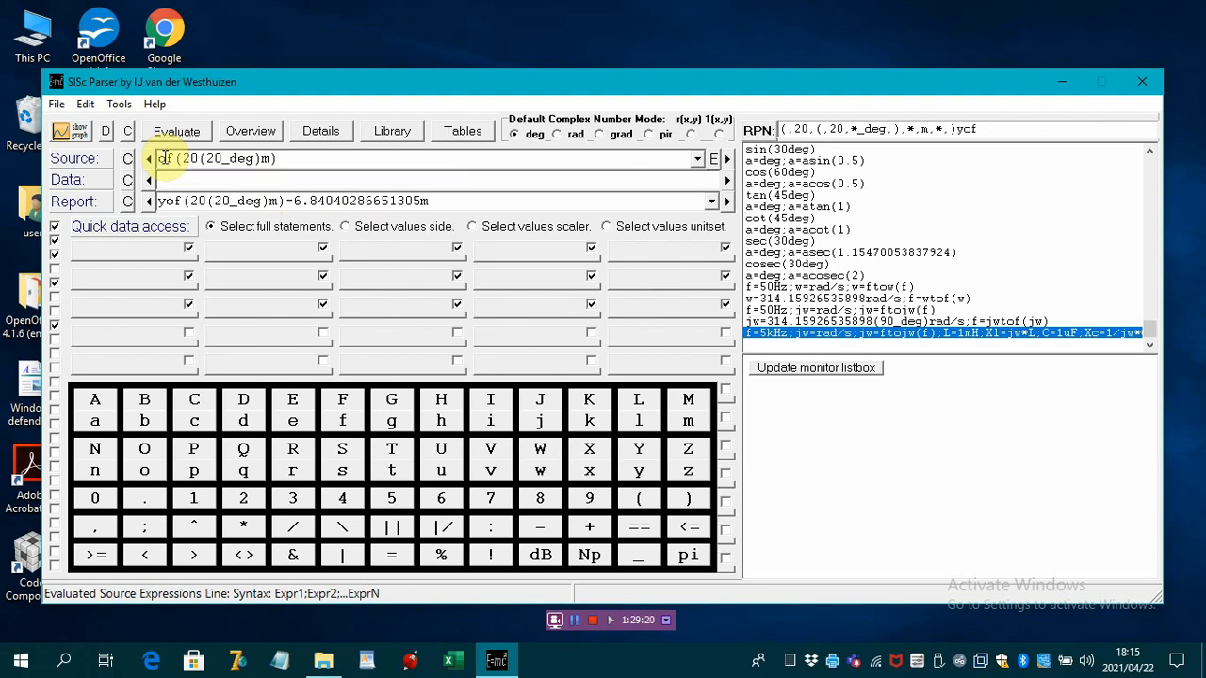
{"action": "type", "text": "x"}
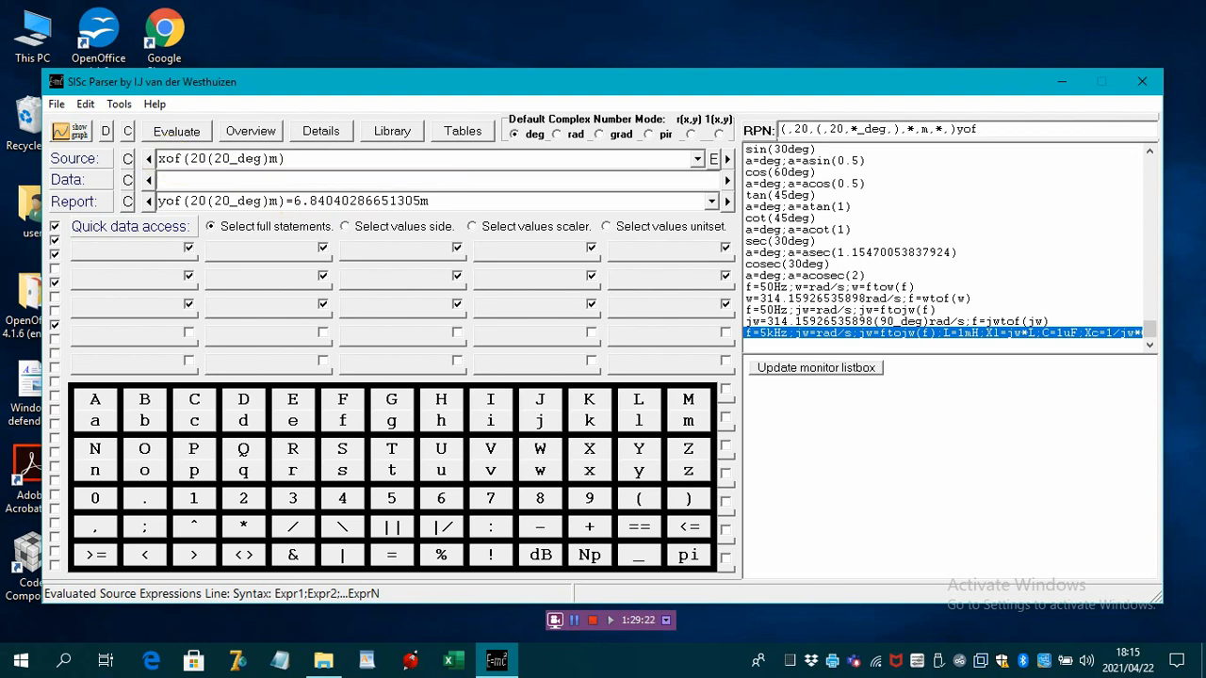
{"action": "left_click", "coordinate": [172, 133]}
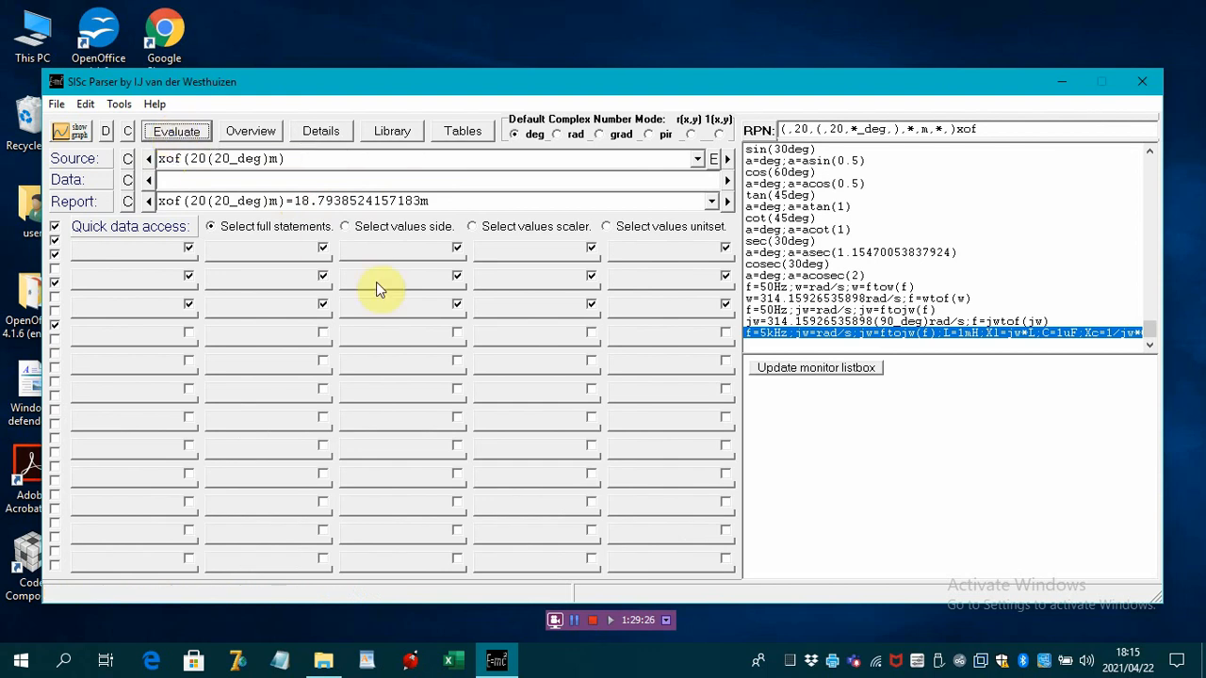
Change the function to rof, evaluate rof(20(20_deg)m), and clear the source, data and report lines.
{"action": "left_click", "coordinate": [164, 158]}
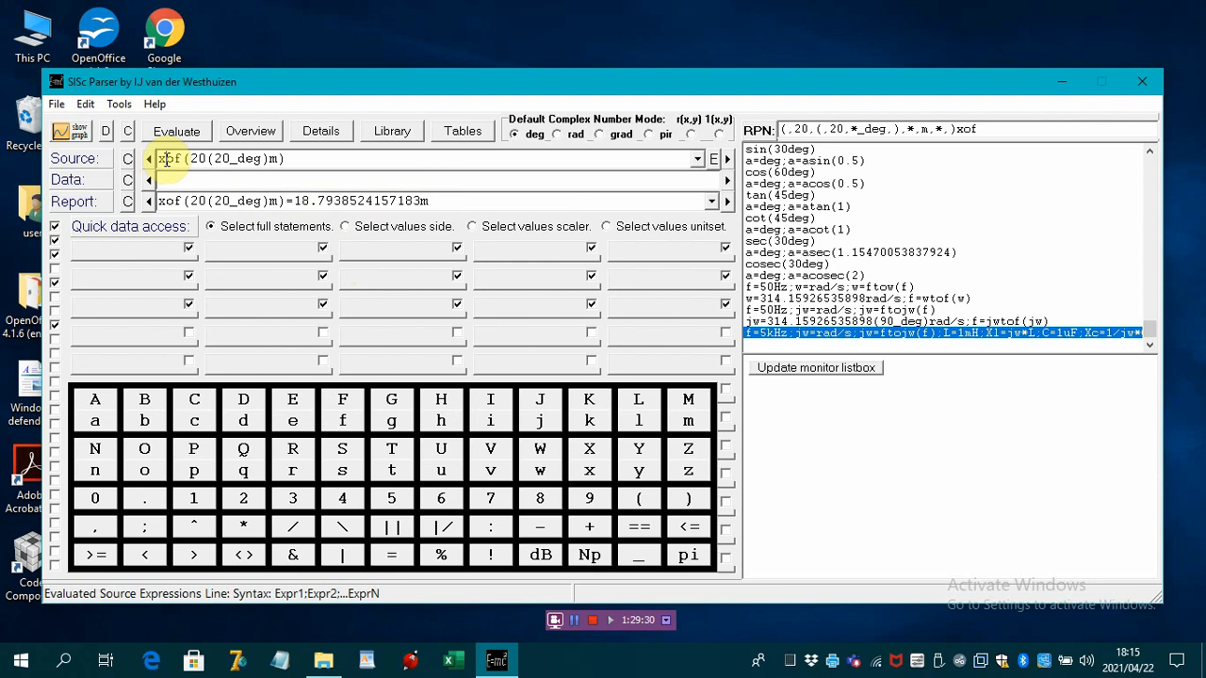
{"action": "key", "text": "BackSpace"}
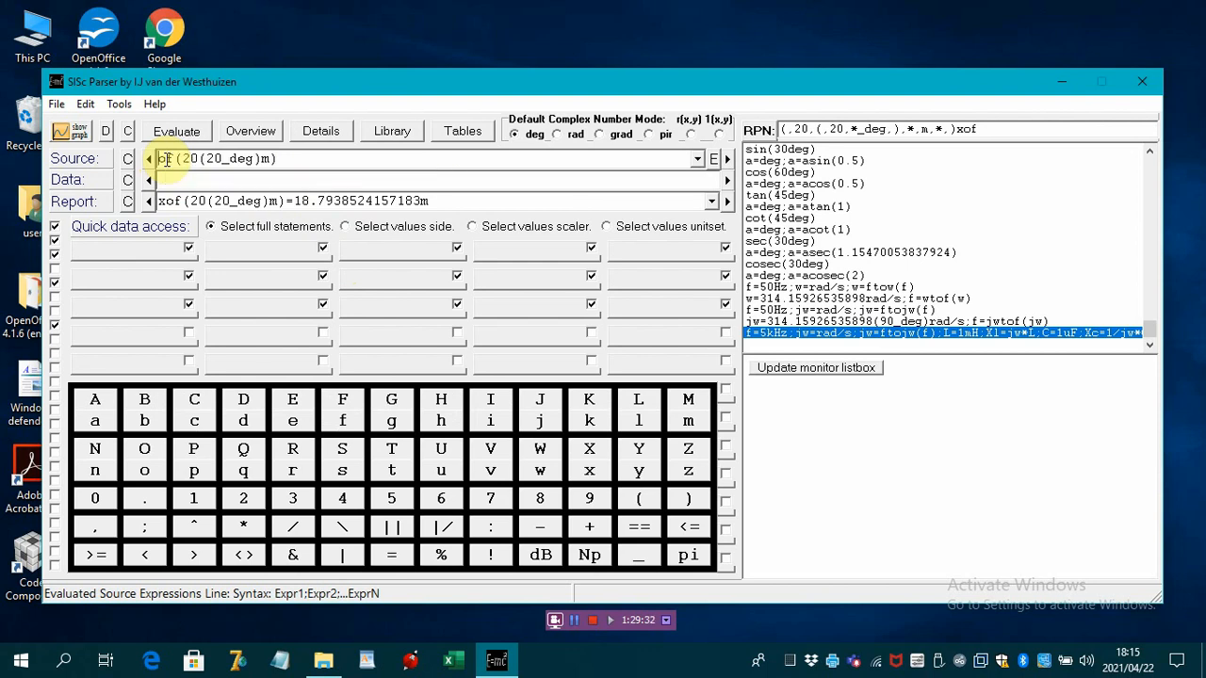
{"action": "type", "text": "r"}
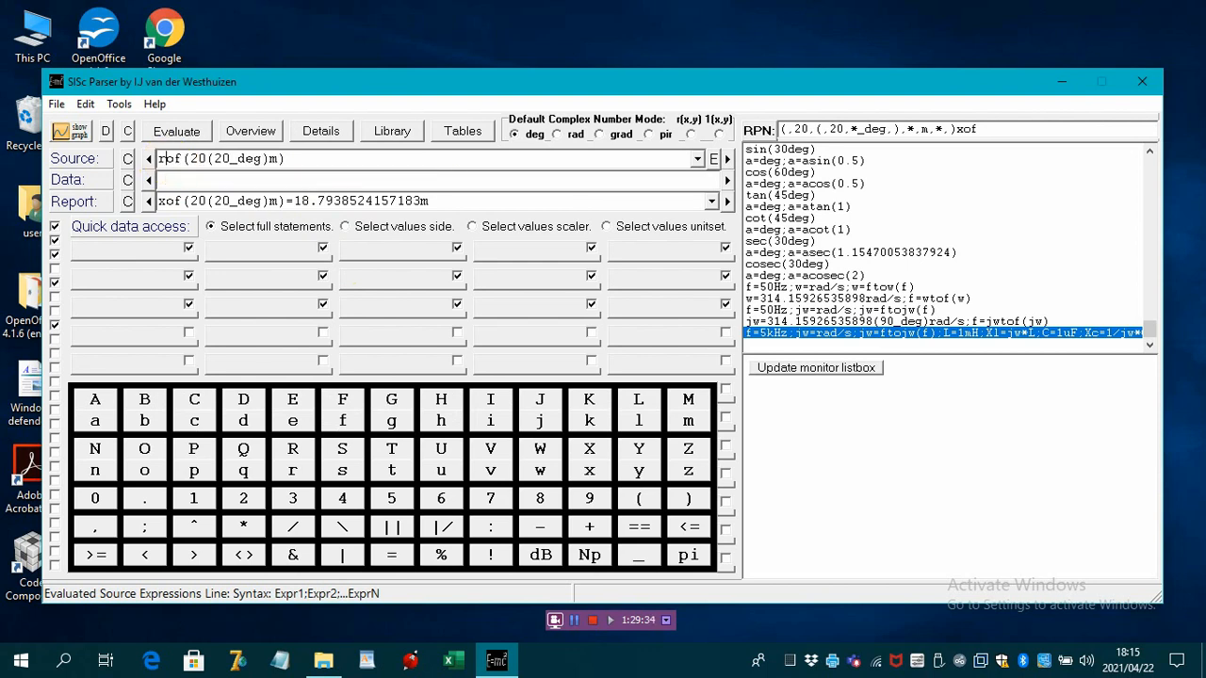
{"action": "left_click", "coordinate": [179, 132]}
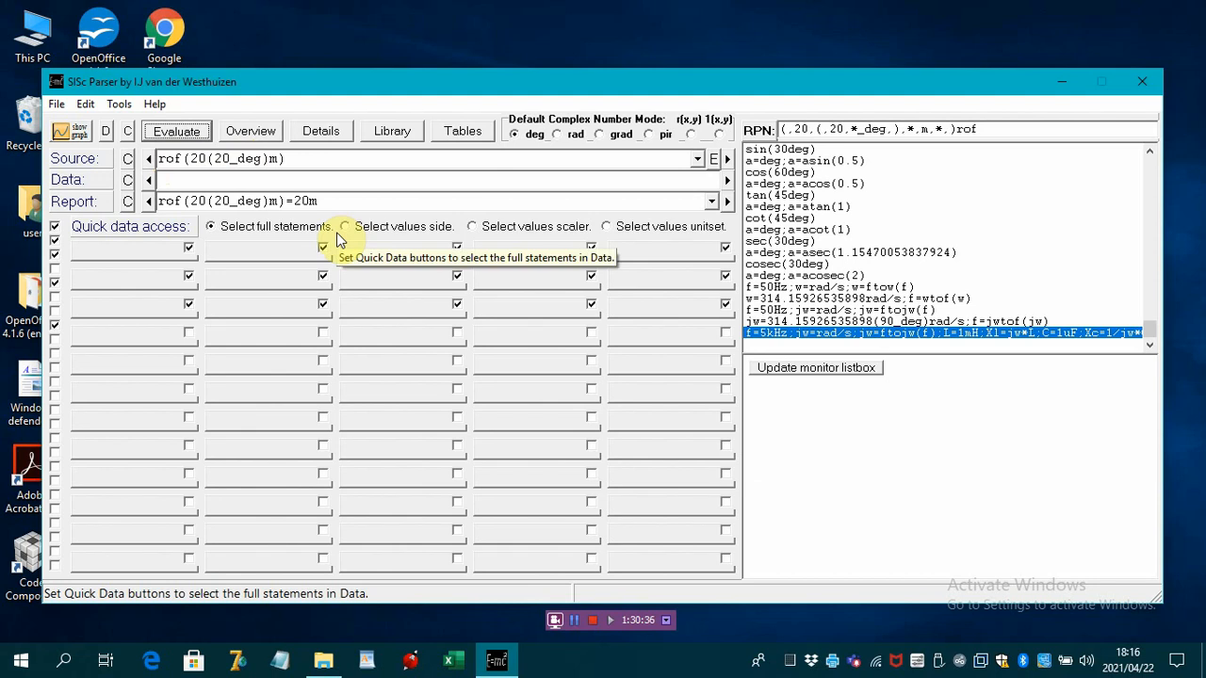
{"action": "left_click", "coordinate": [129, 132]}
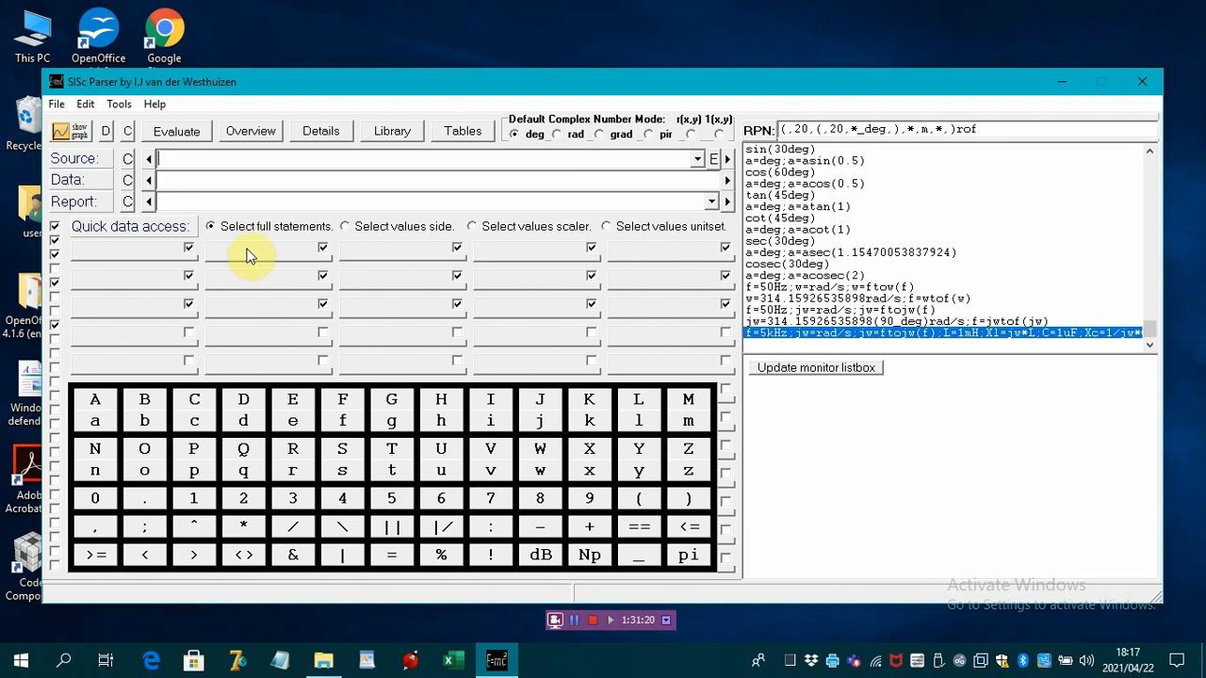
View the program's About information with its version and contact details, and close it.
{"action": "left_click", "coordinate": [157, 104]}
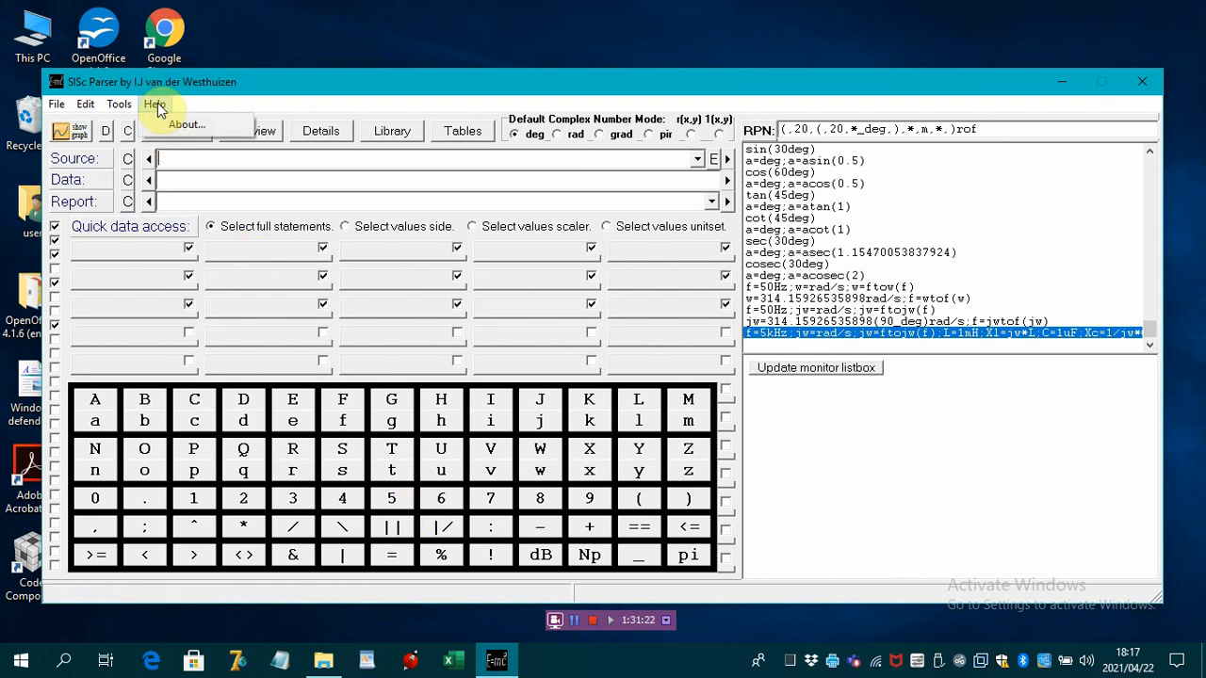
{"action": "left_click", "coordinate": [169, 125]}
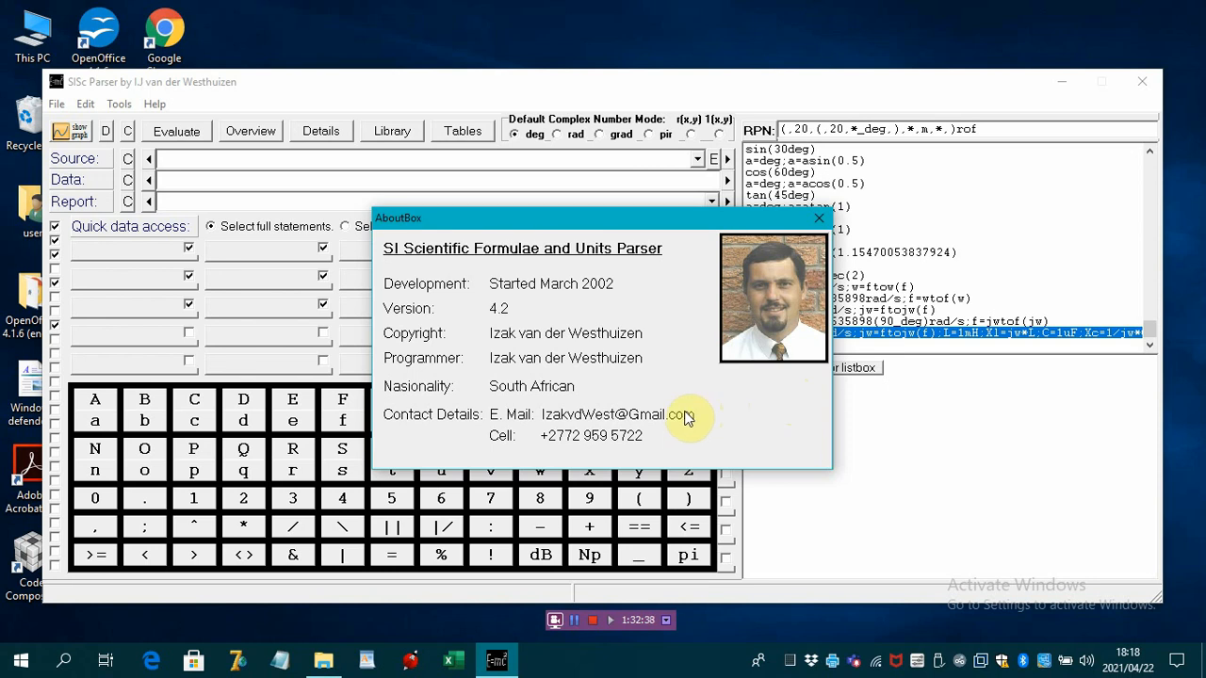
{"action": "left_click", "coordinate": [817, 219]}
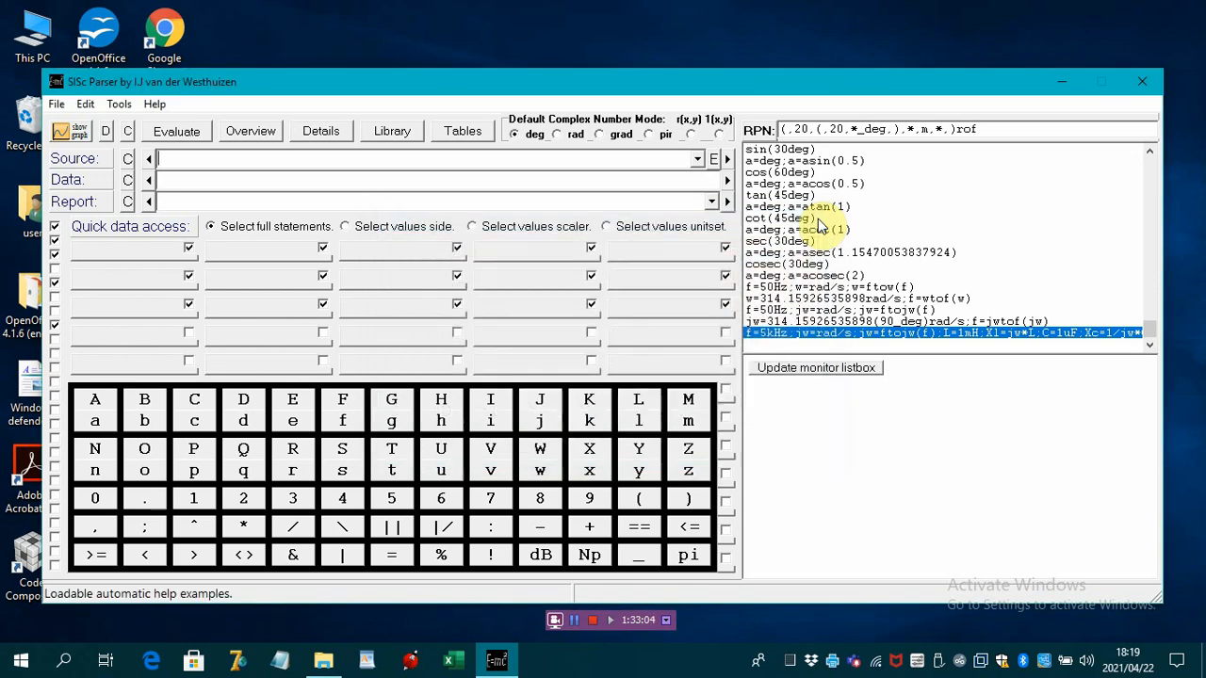